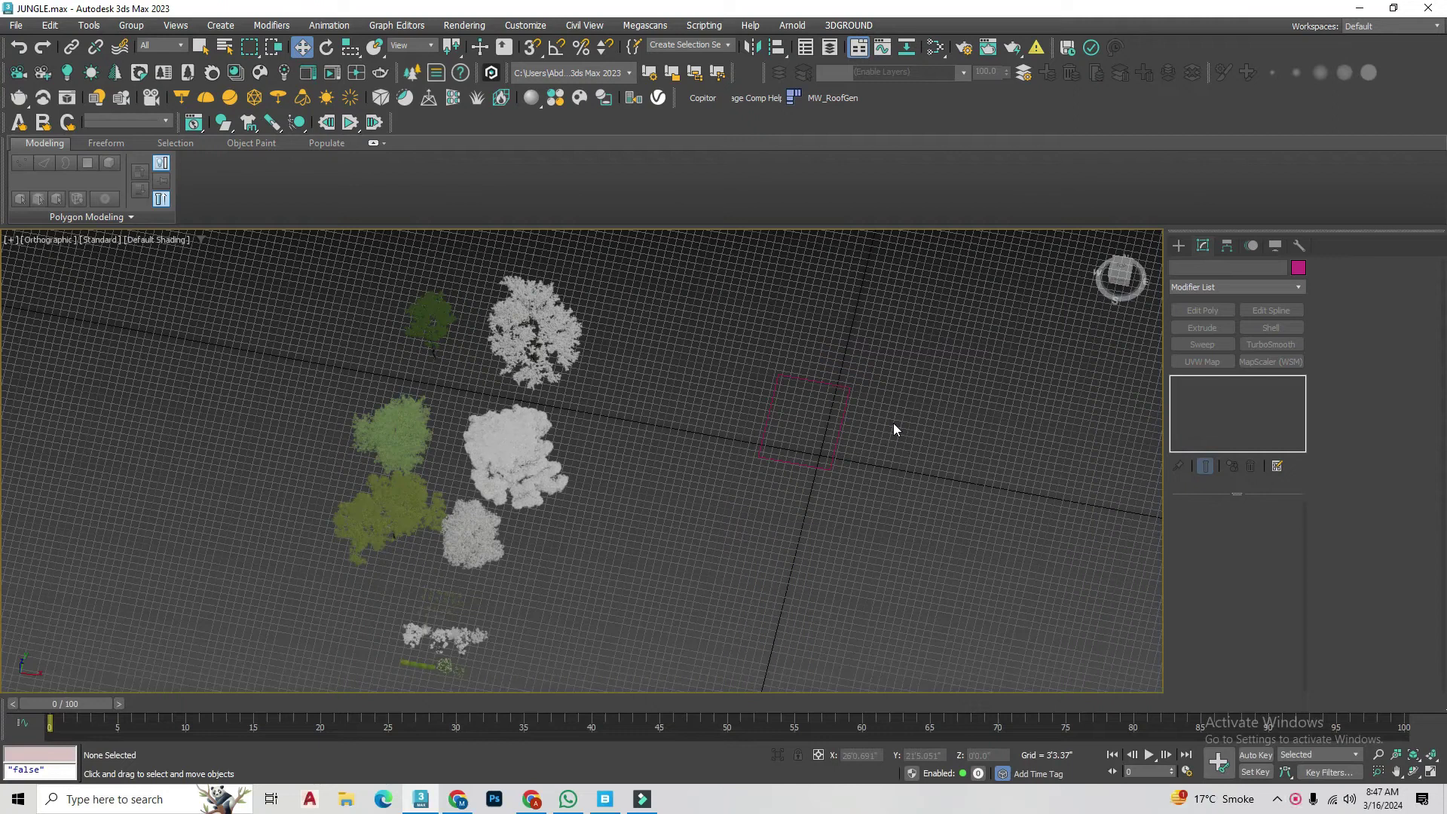
Step: Adjust the extrusion amount of the pink rectangle slab
mouse_move(893, 429)
alt+middle_down()
mouse_move(609, 445)
mouse_move(553, 378)
mouse_move(678, 455)
alt+middle_up()
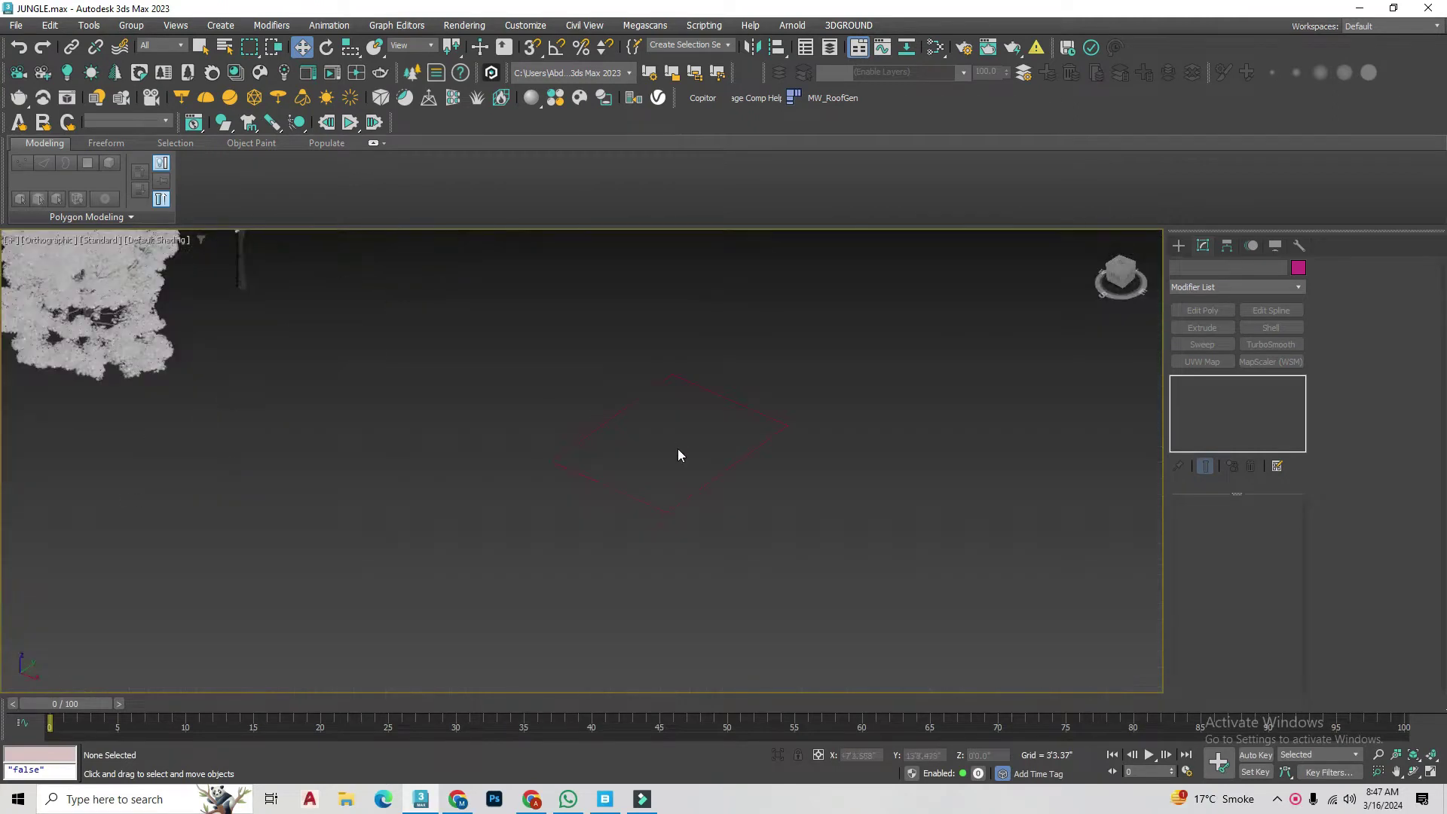
click(651, 454)
scroll(928, 405, up, 3)
double_click(1252, 528)
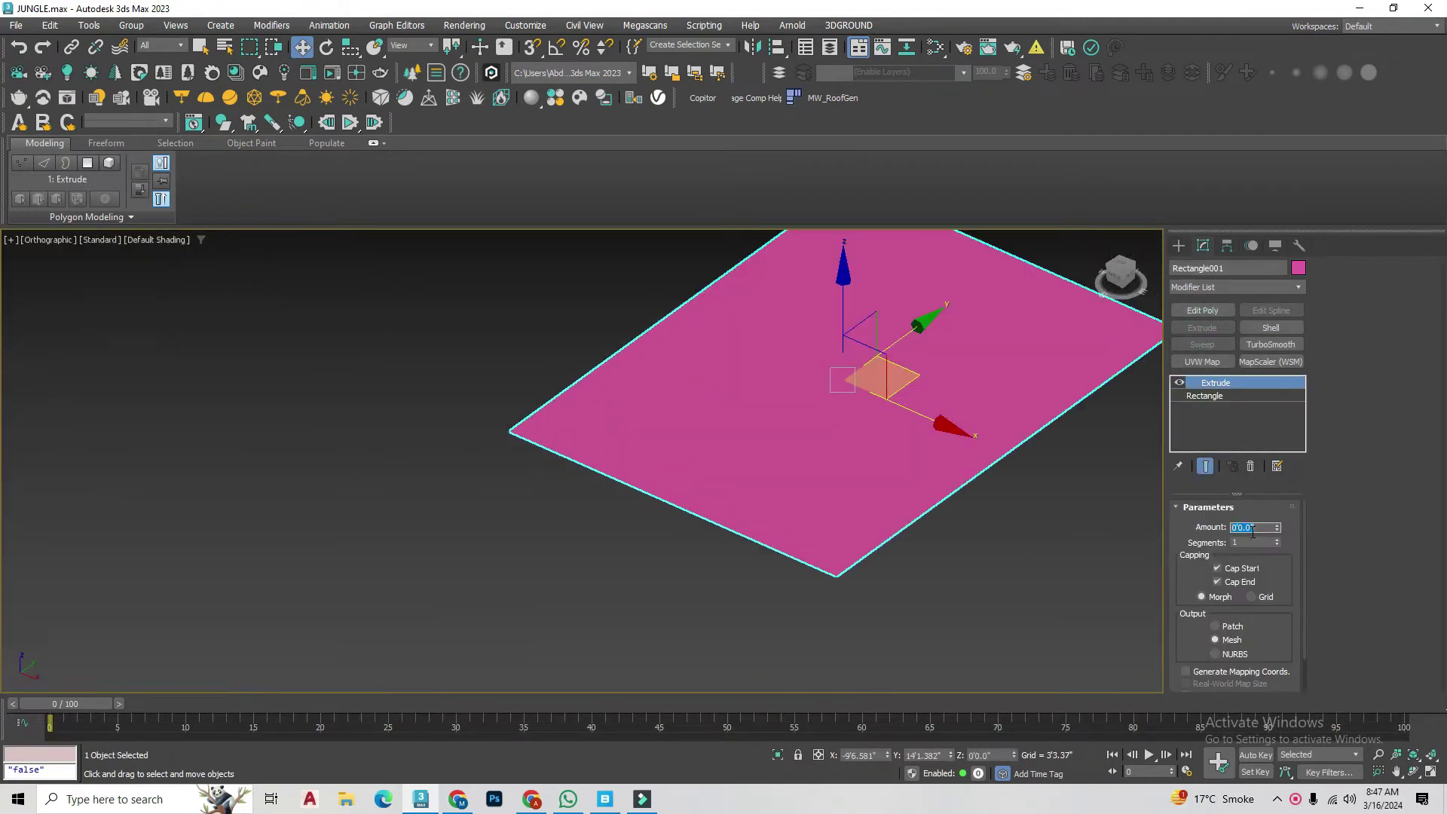
click(759, 545)
scroll(759, 545, down, 4)
scroll(695, 526, up, 3)
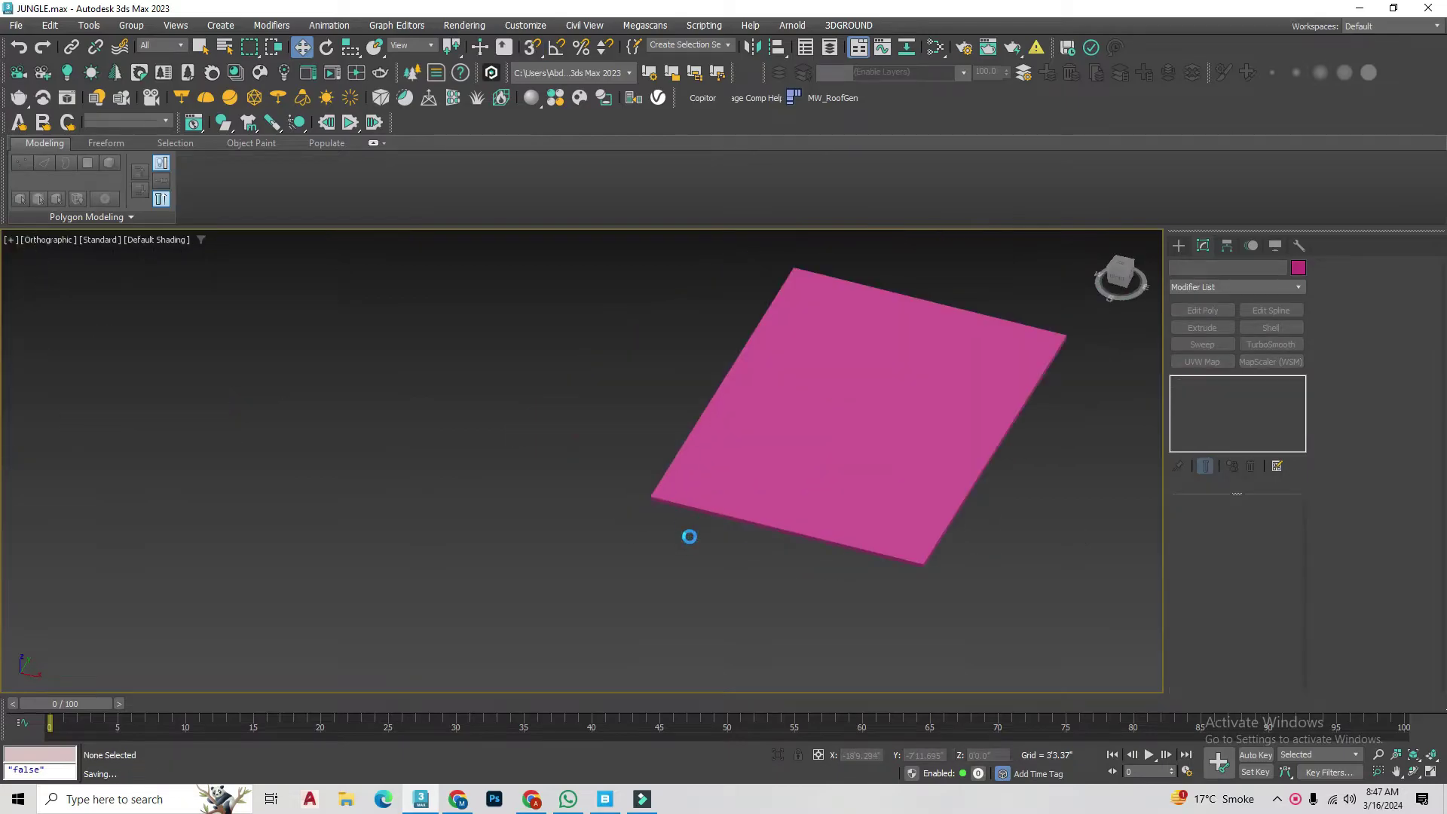
Step: Add an Edit Poly modifier to the pink slab and check the nearby tree proxies
click(734, 474)
click(1202, 309)
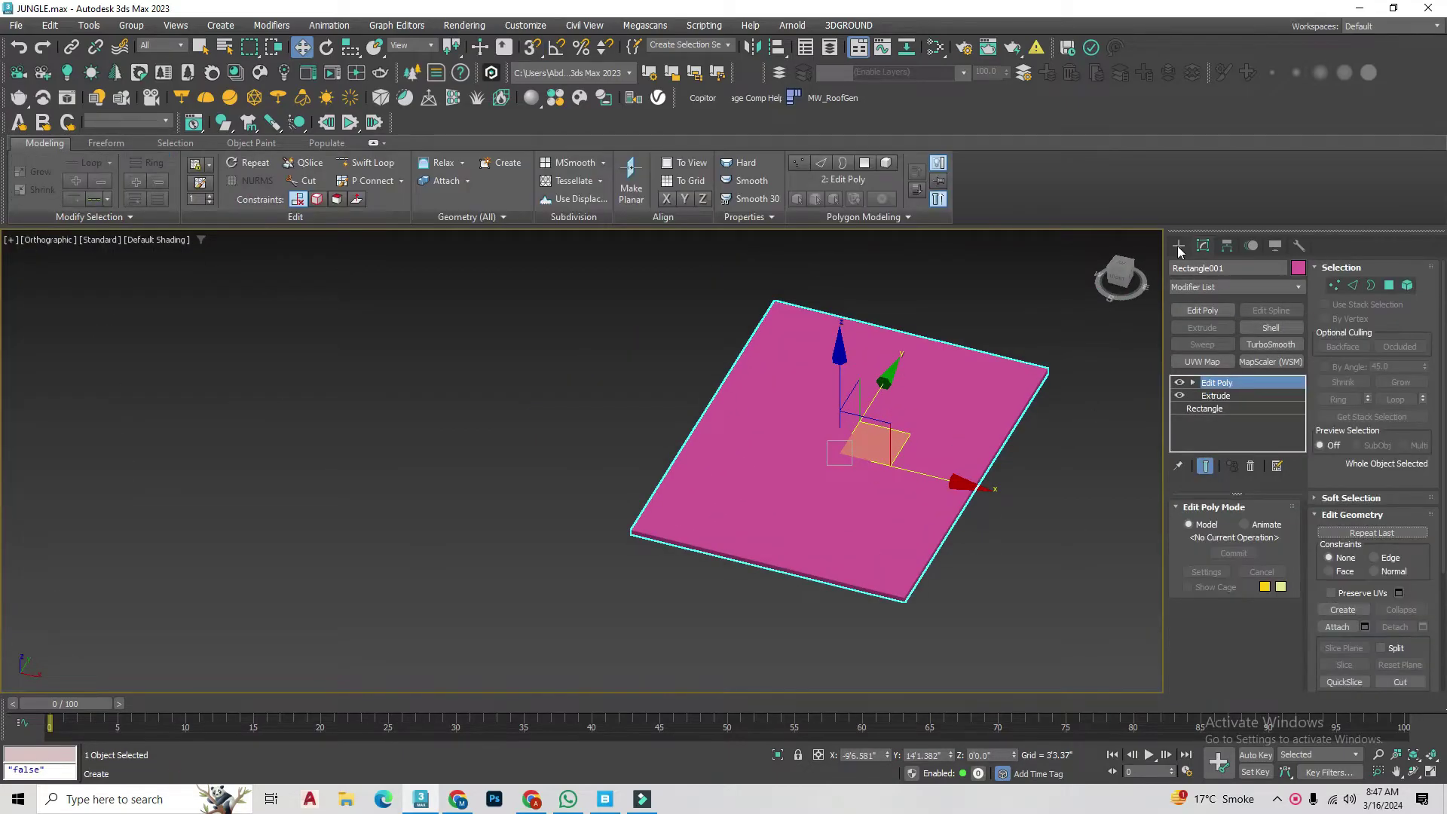
key(2)
alt+middle_drag(663, 445, 603, 432)
scroll(603, 436, down, 4)
click(471, 377)
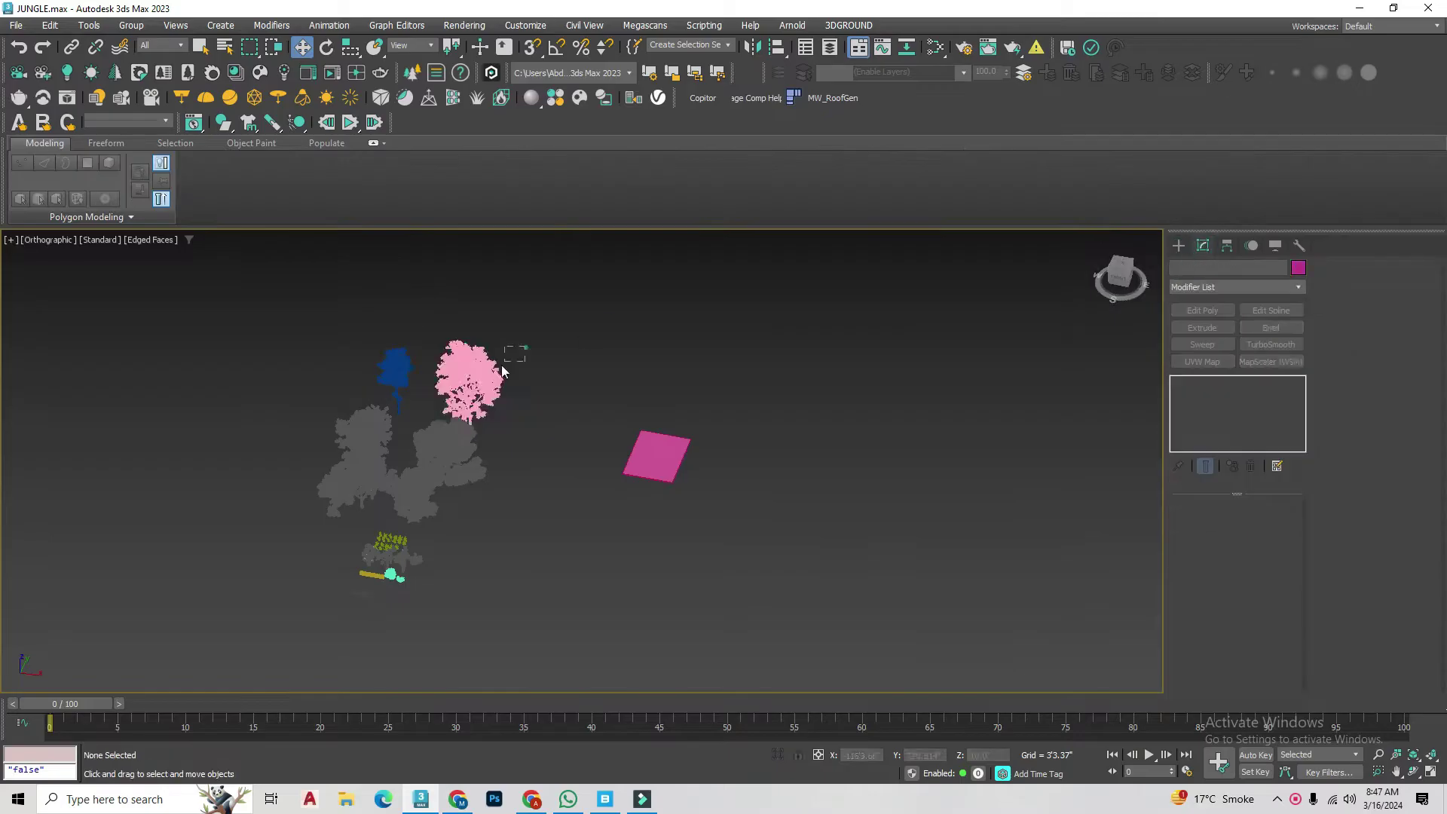
scroll(460, 452, up, 2)
click(341, 461)
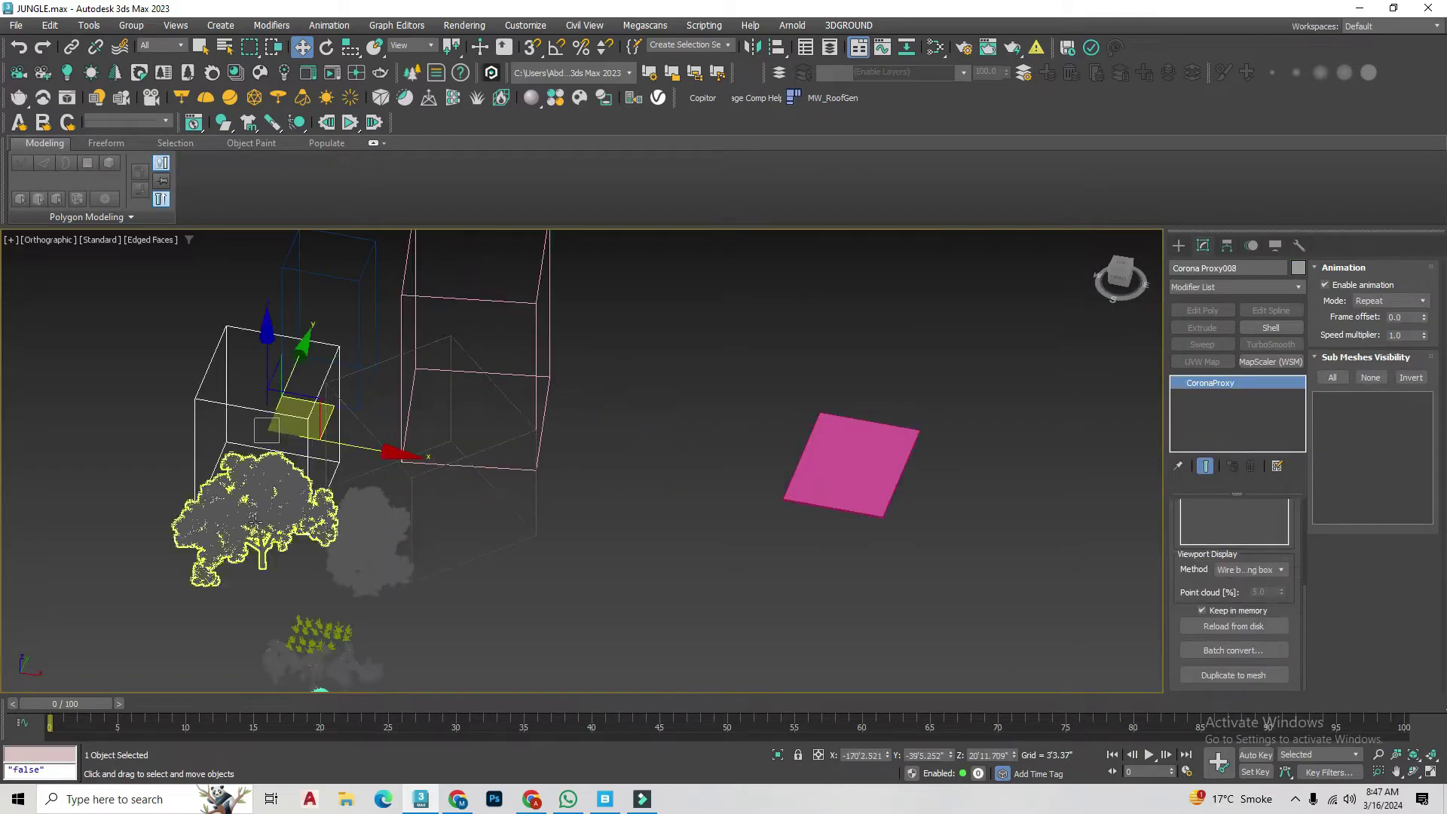
click(881, 508)
Step: Inset the slab's top face to leave a border and delete the inner face
scroll(483, 512, up, 3)
middle_drag(484, 513, 550, 470)
scroll(329, 407, up, 3)
scroll(328, 407, down, 5)
scroll(669, 498, up, 5)
click(668, 498)
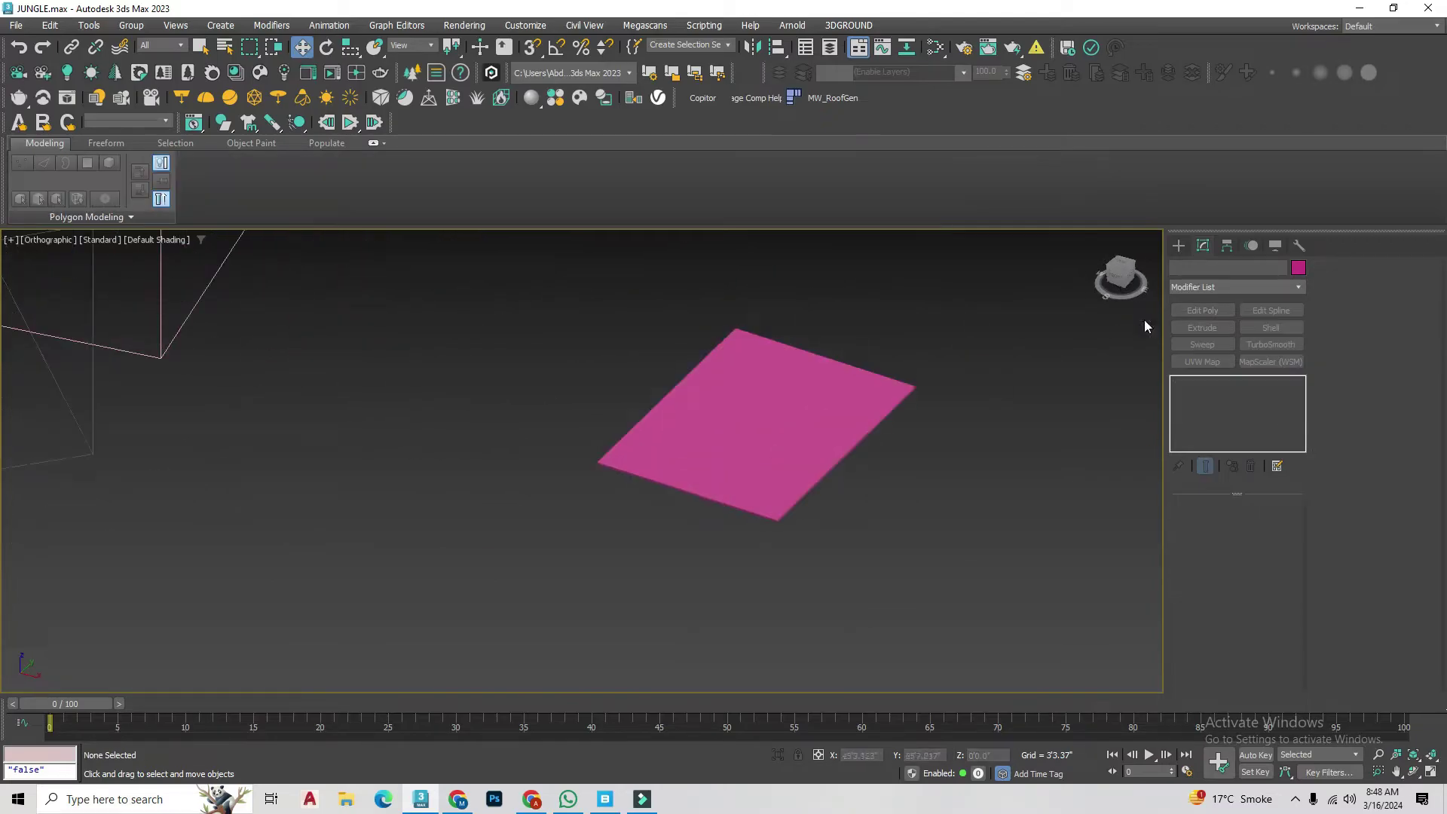
click(1389, 286)
scroll(781, 453, up, 3)
drag(827, 480, 827, 471)
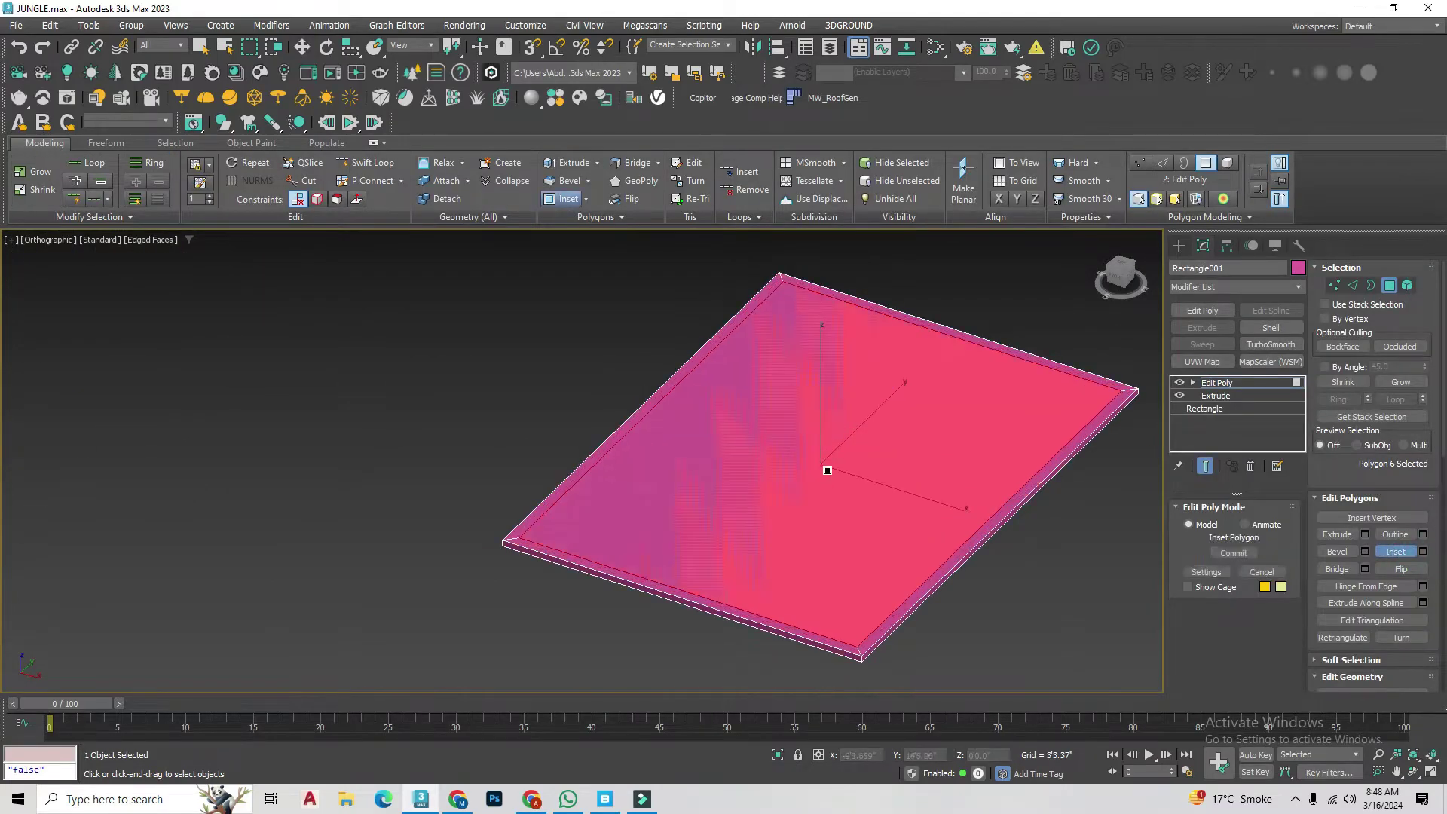
key(Delete)
Step: Draw a rectangle inside the frame and extrude it as the light-blue floor slab
click(1247, 364)
scroll(782, 364, up, 2)
drag(782, 365, 784, 477)
middle_drag(751, 377, 589, 443)
click(1202, 246)
click(1203, 332)
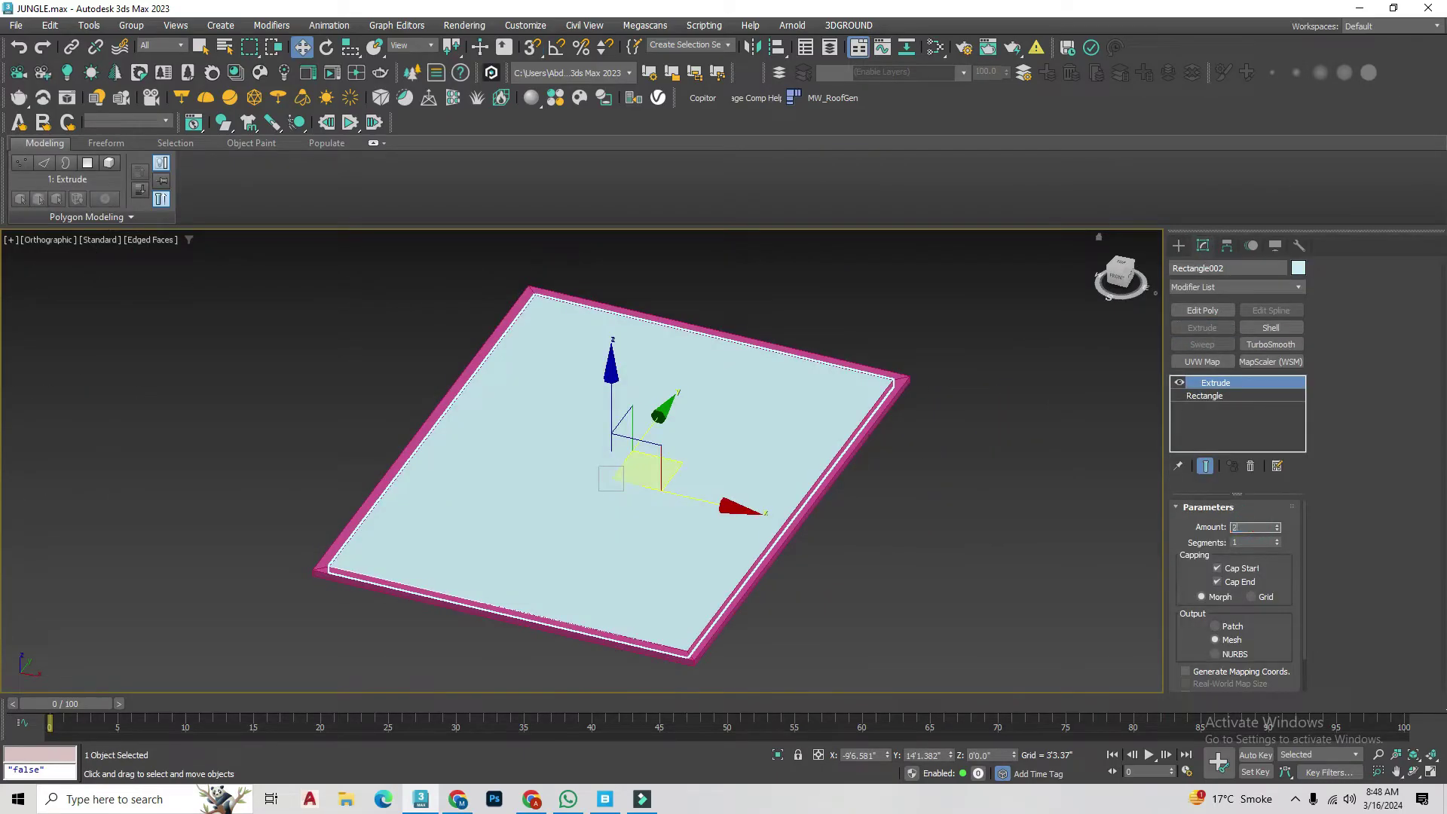
scroll(676, 543, down, 5)
key(s)
scroll(555, 479, up, 6)
Step: Draw a rectangle off the frame's corner, set its width, and extrude it as a pink step slab
scroll(555, 480, down, 3)
drag(551, 462, 757, 610)
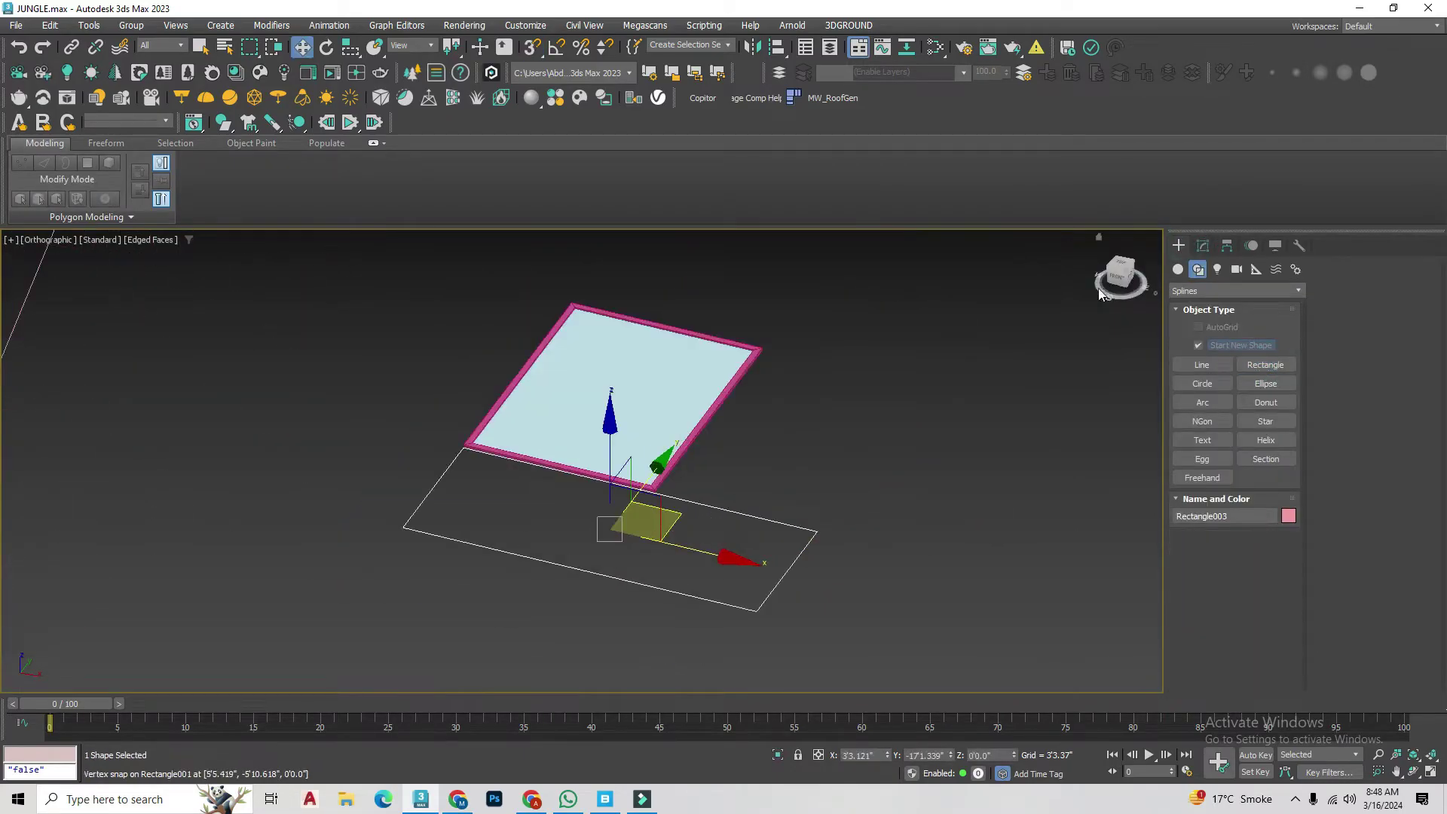
click(1202, 245)
double_click(1260, 575)
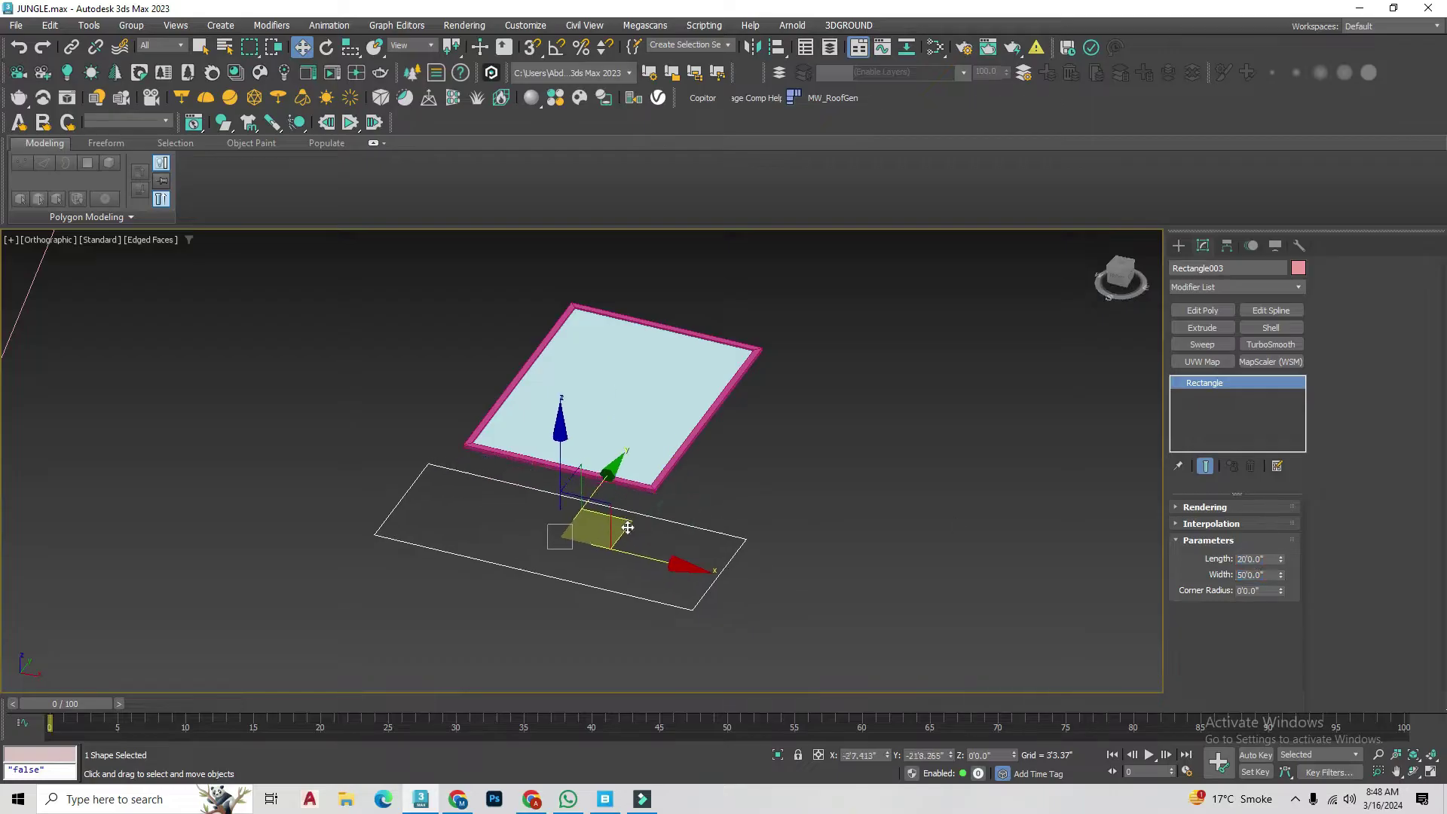
click(769, 537)
click(731, 499)
scroll(731, 498, up, 3)
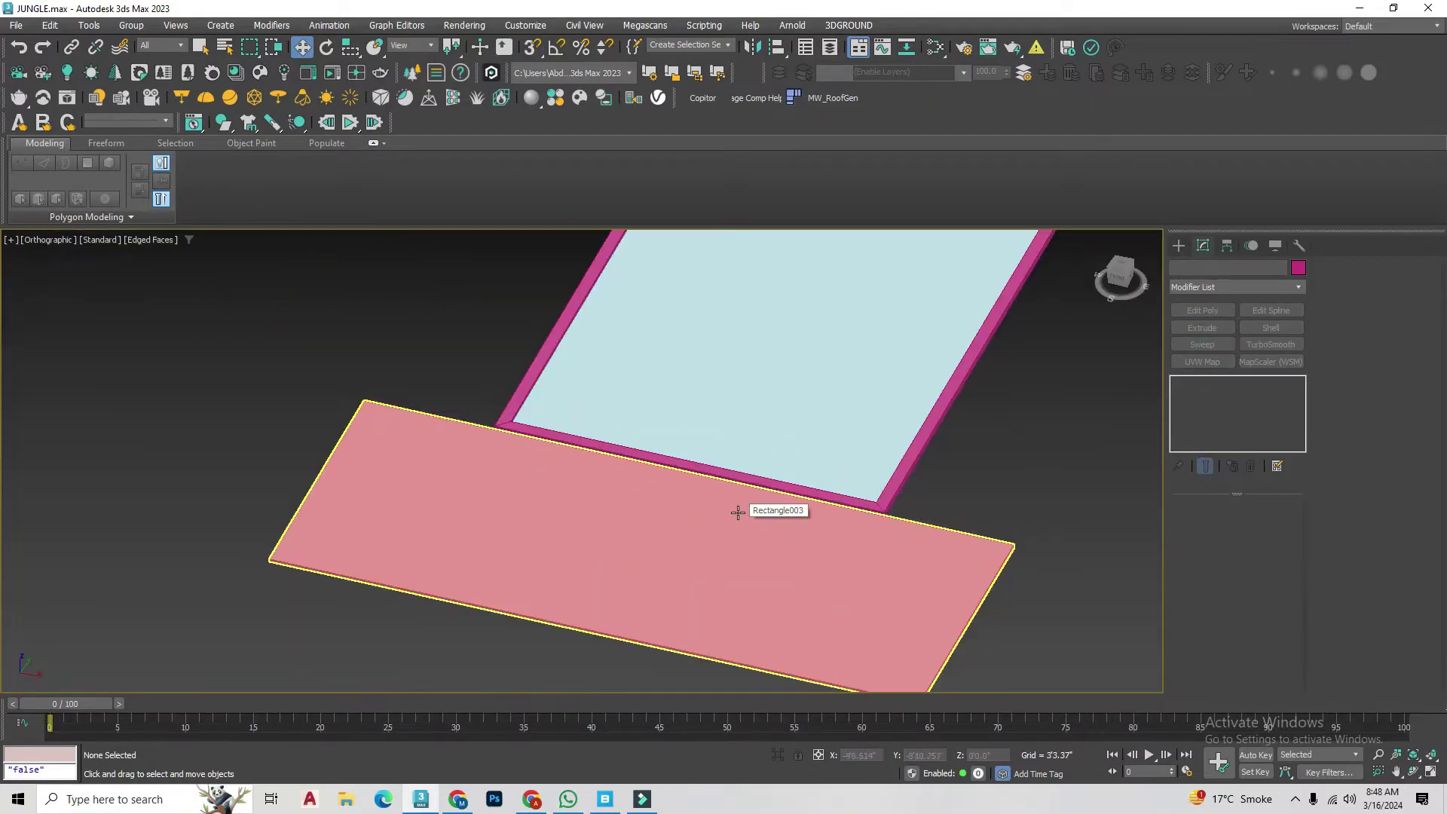
alt+middle_drag(730, 499, 904, 377)
Step: Draw a Line in Top view starting from the pink slab's edge
click(1179, 246)
click(1202, 364)
key(t)
scroll(694, 420, down, 3)
click(642, 362)
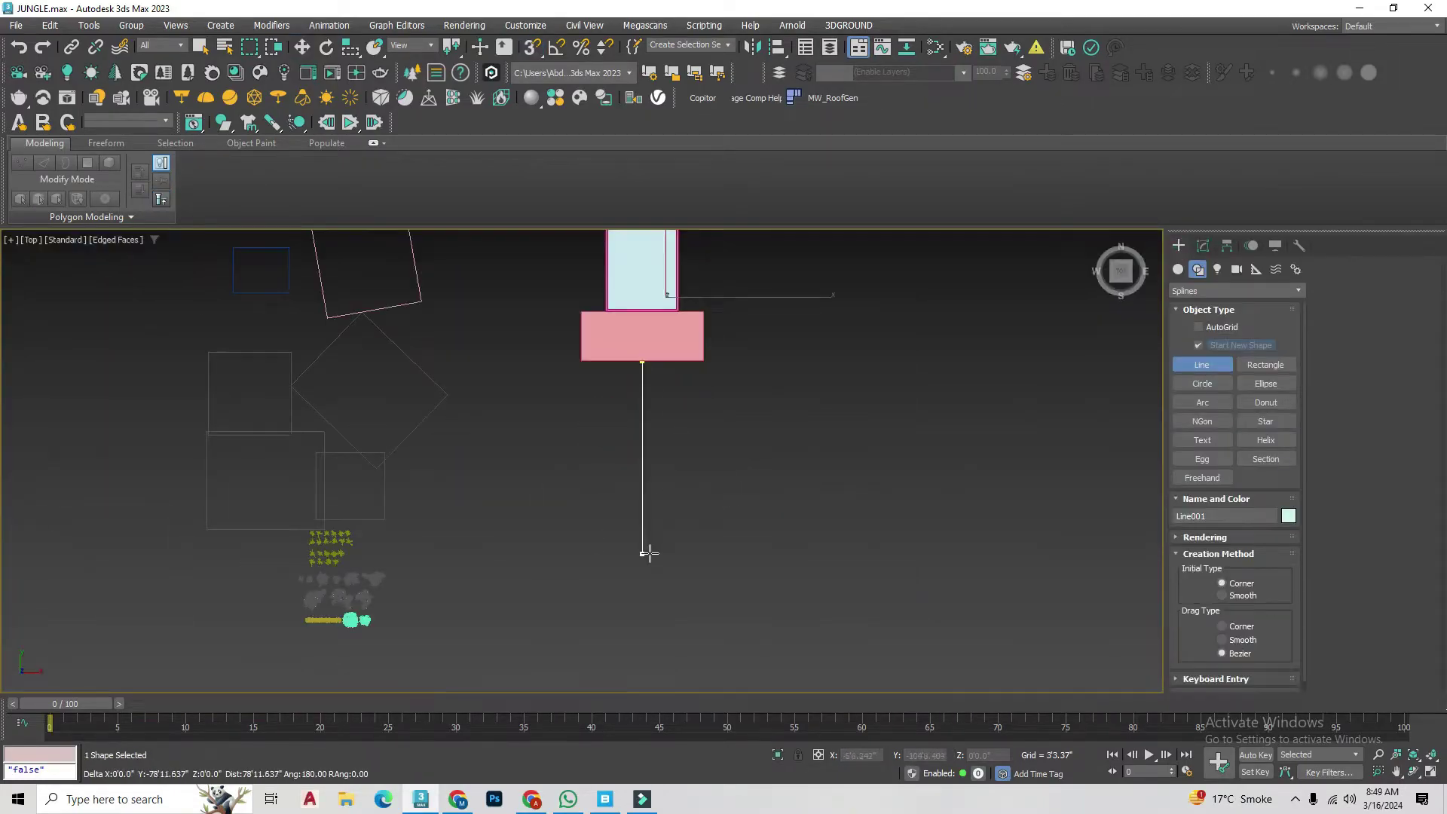
right_click(667, 496)
scroll(653, 417, up, 3)
click(1203, 246)
Step: Turn the line into a path strip with Edit Spline, Extrude and Edit Poly
click(1270, 310)
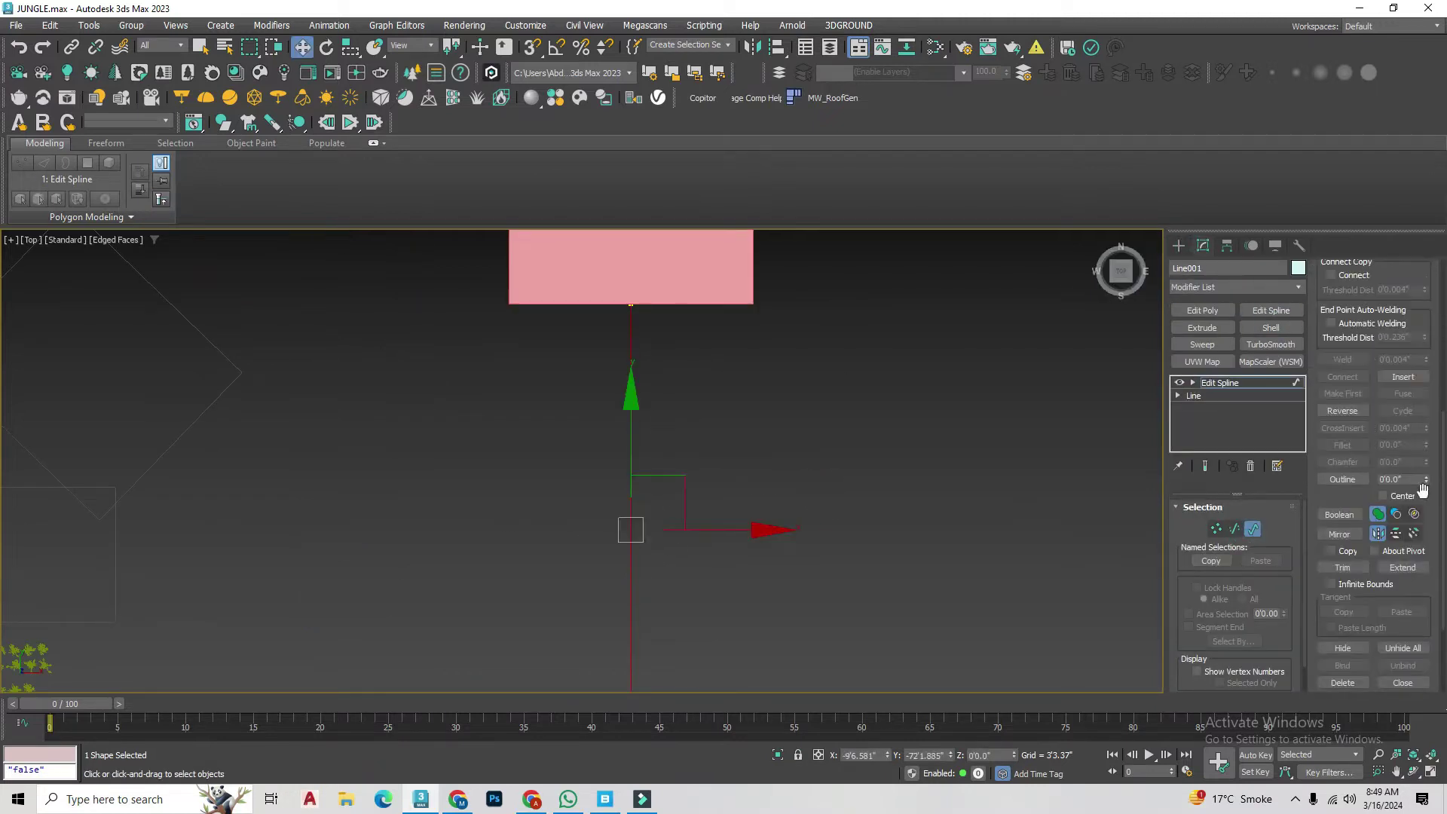
scroll(630, 460, down, 3)
alt+middle_drag(630, 459, 753, 377)
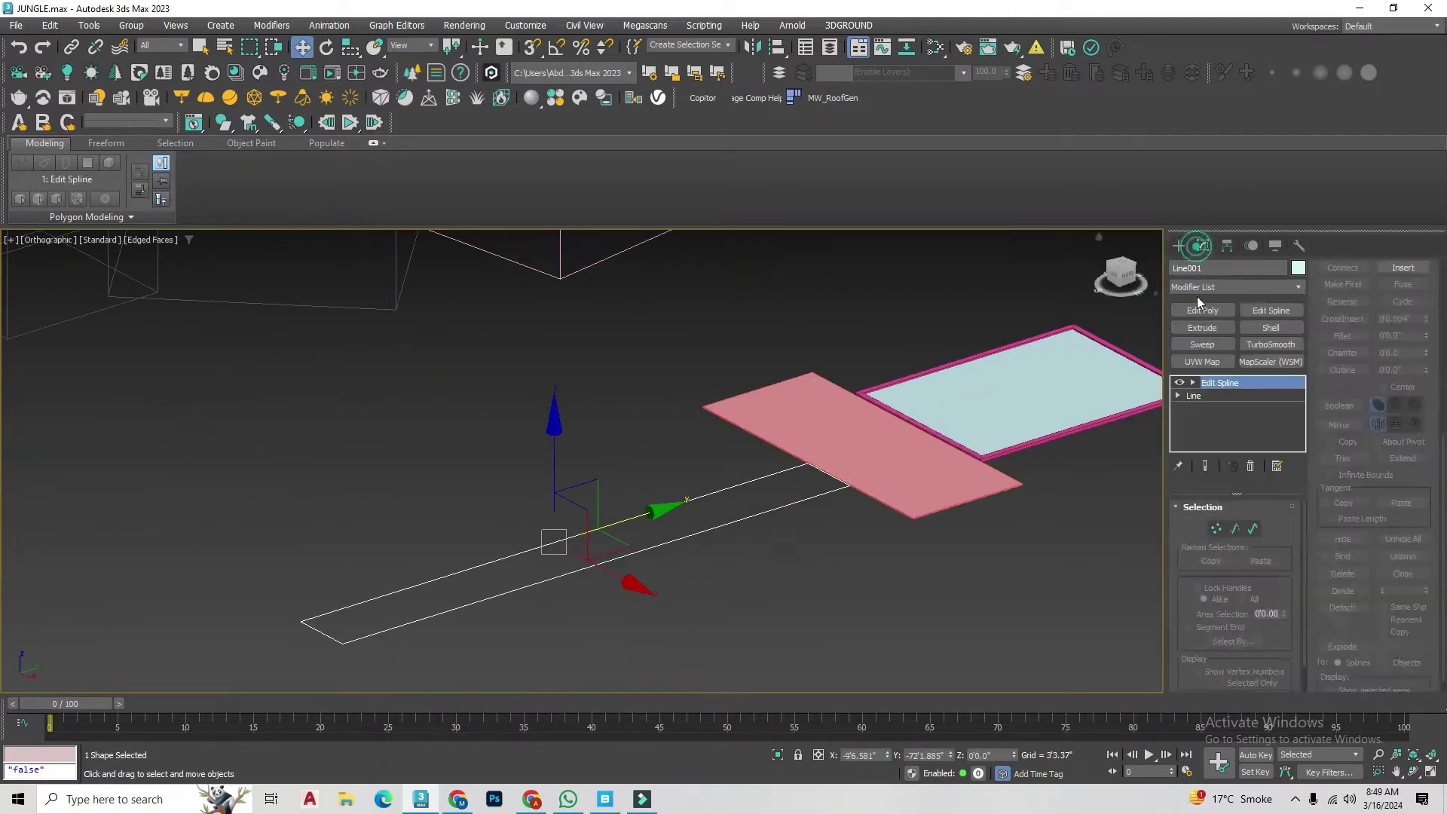
click(1202, 327)
drag(475, 531, 520, 573)
mouse_move(520, 573)
alt+middle_down()
mouse_move(956, 383)
mouse_move(551, 514)
alt+middle_up()
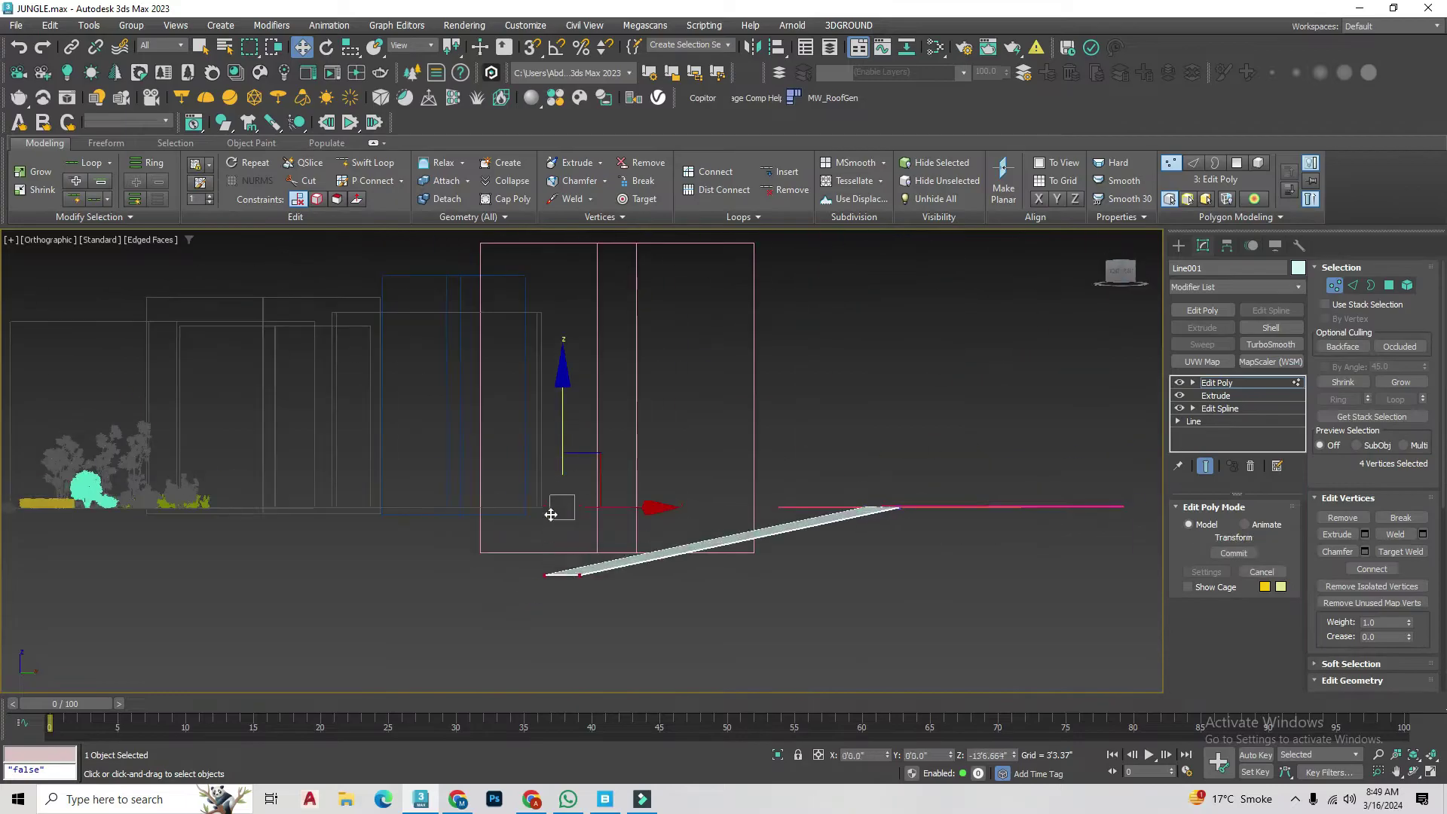
alt+middle_drag(777, 570, 842, 569)
Step: Move the strip's vertices near the slab end down the path
key(2)
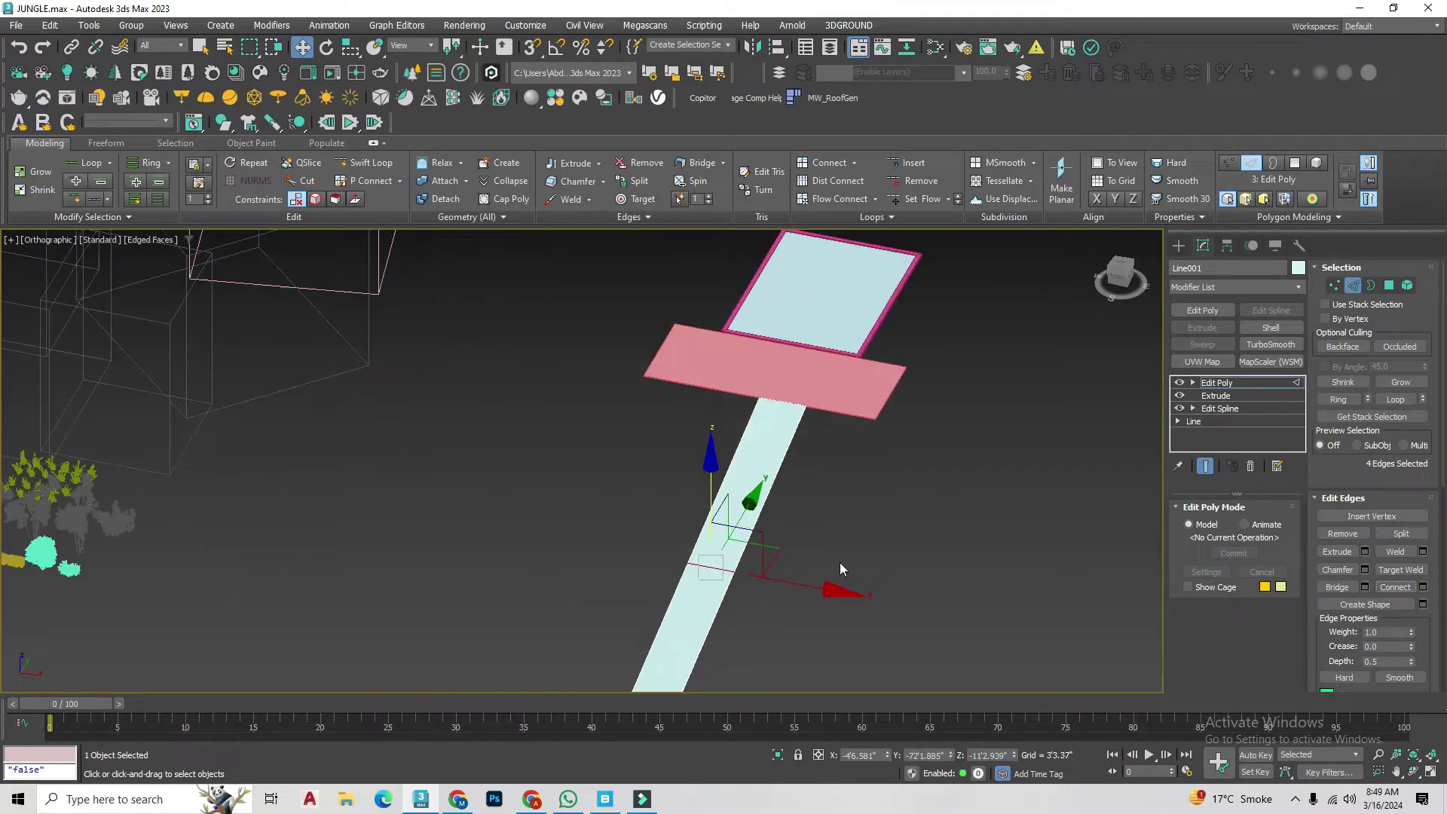
key(t)
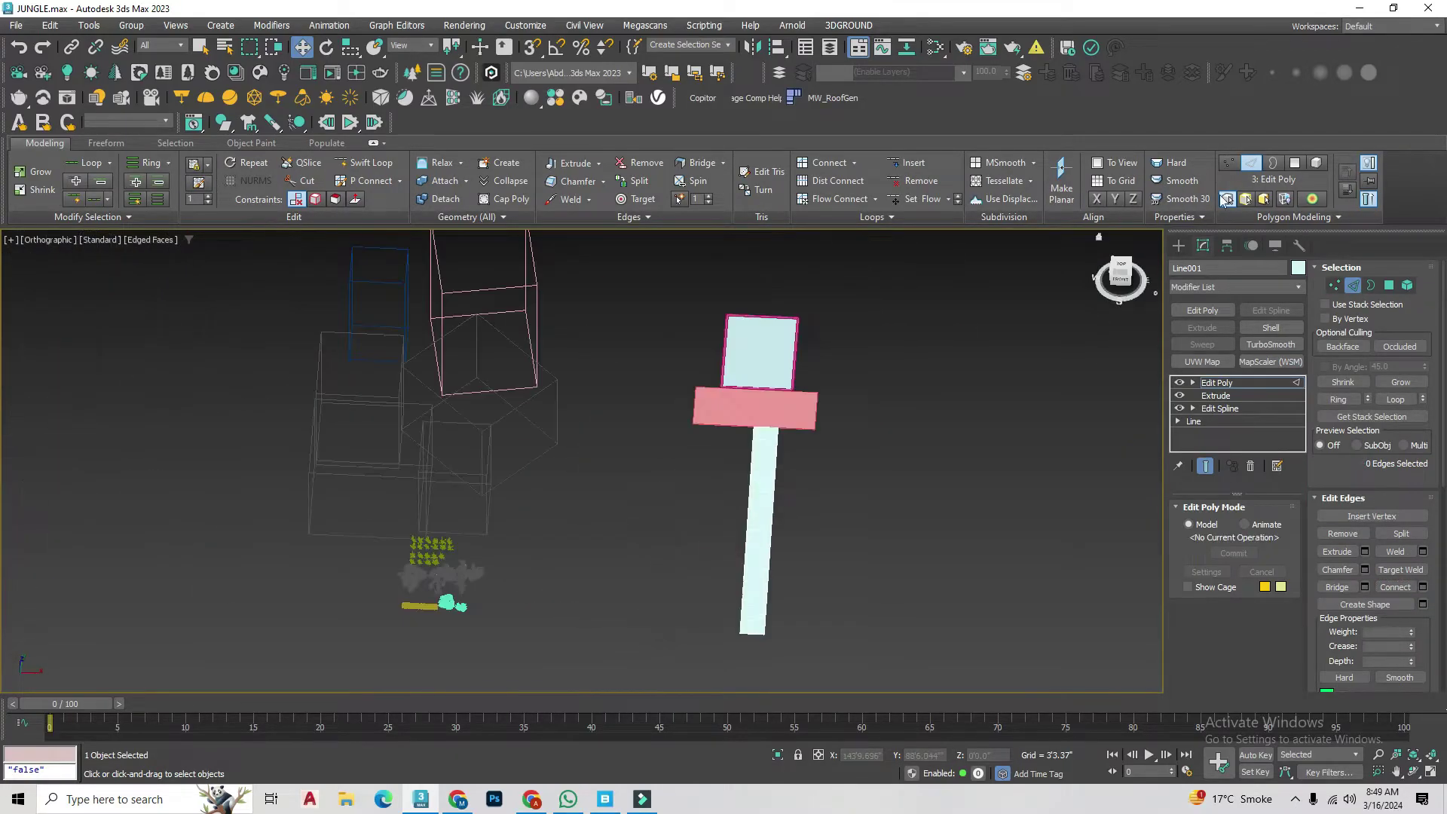
key(1)
scroll(860, 307, up, 5)
middle_drag(860, 308, 968, 448)
drag(967, 447, 907, 488)
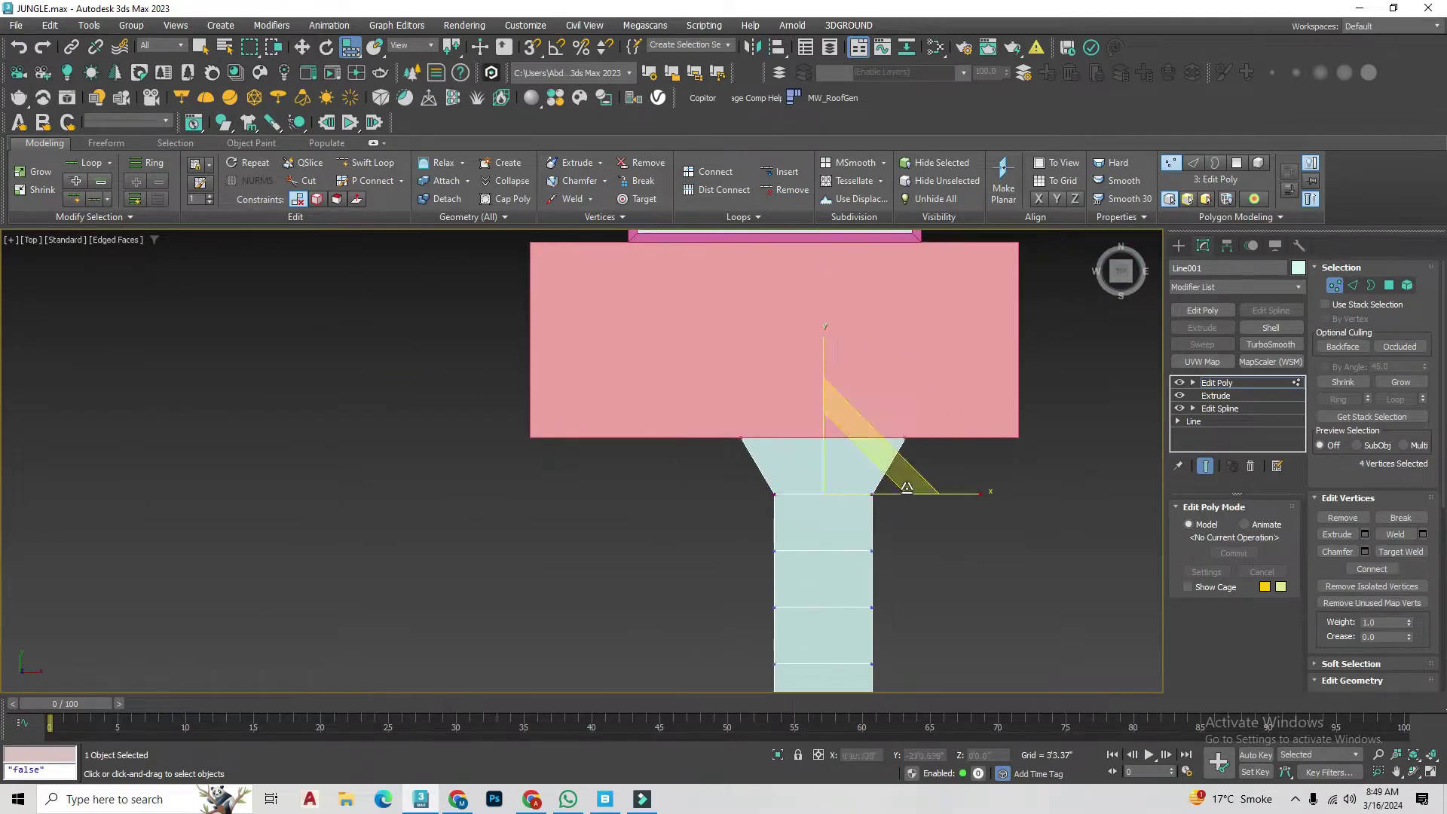
scroll(704, 597, down, 2)
Step: Try widening the path's top vertices at the slab, undo it, and review the scene
middle_drag(704, 598, 821, 349)
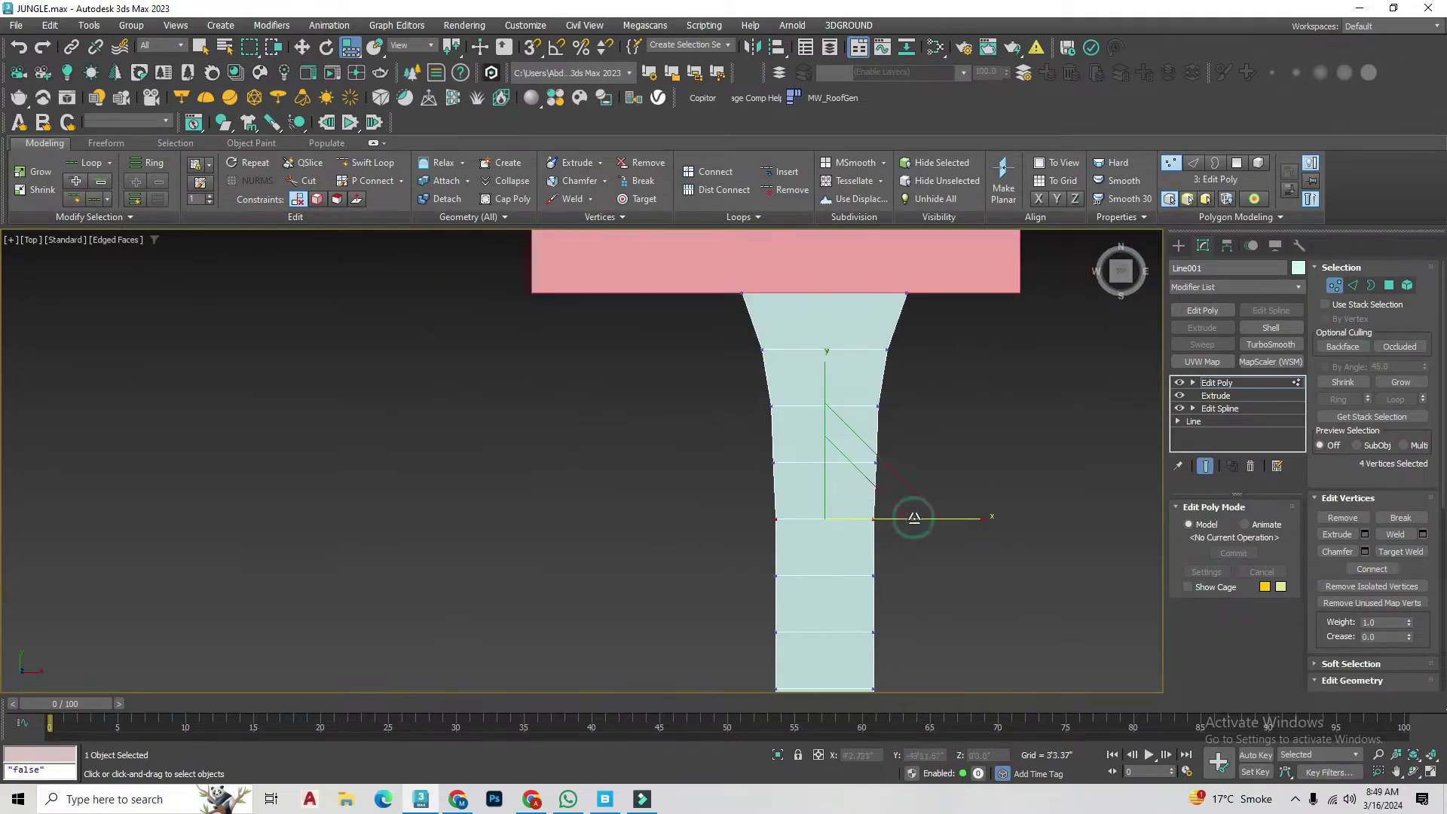
scroll(822, 349, up, 2)
drag(850, 375, 1012, 379)
scroll(958, 539, down, 2)
key(ctrl+z)
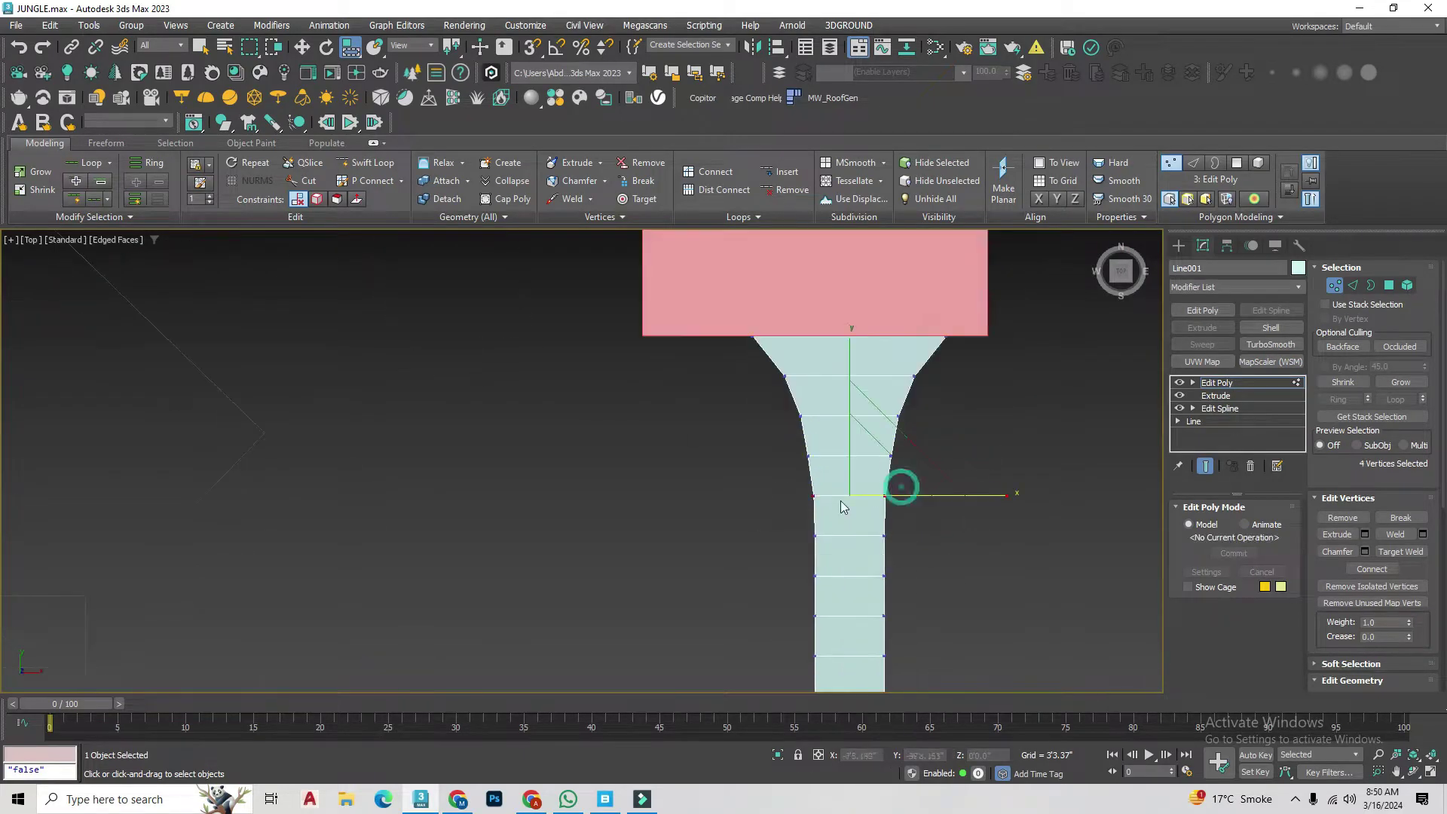
alt+middle_drag(842, 504, 972, 568)
scroll(972, 565, up, 2)
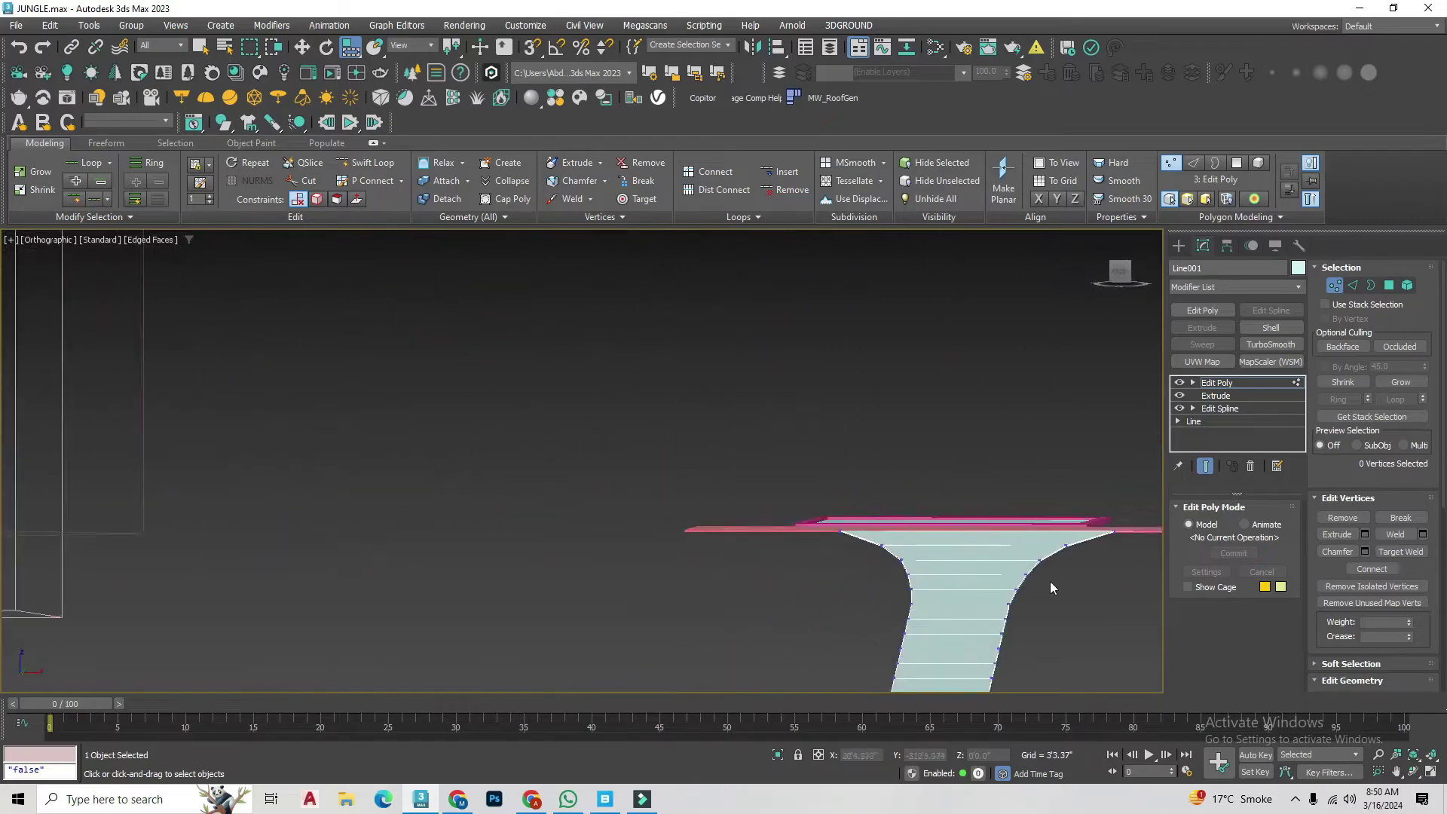
click(1178, 246)
click(912, 490)
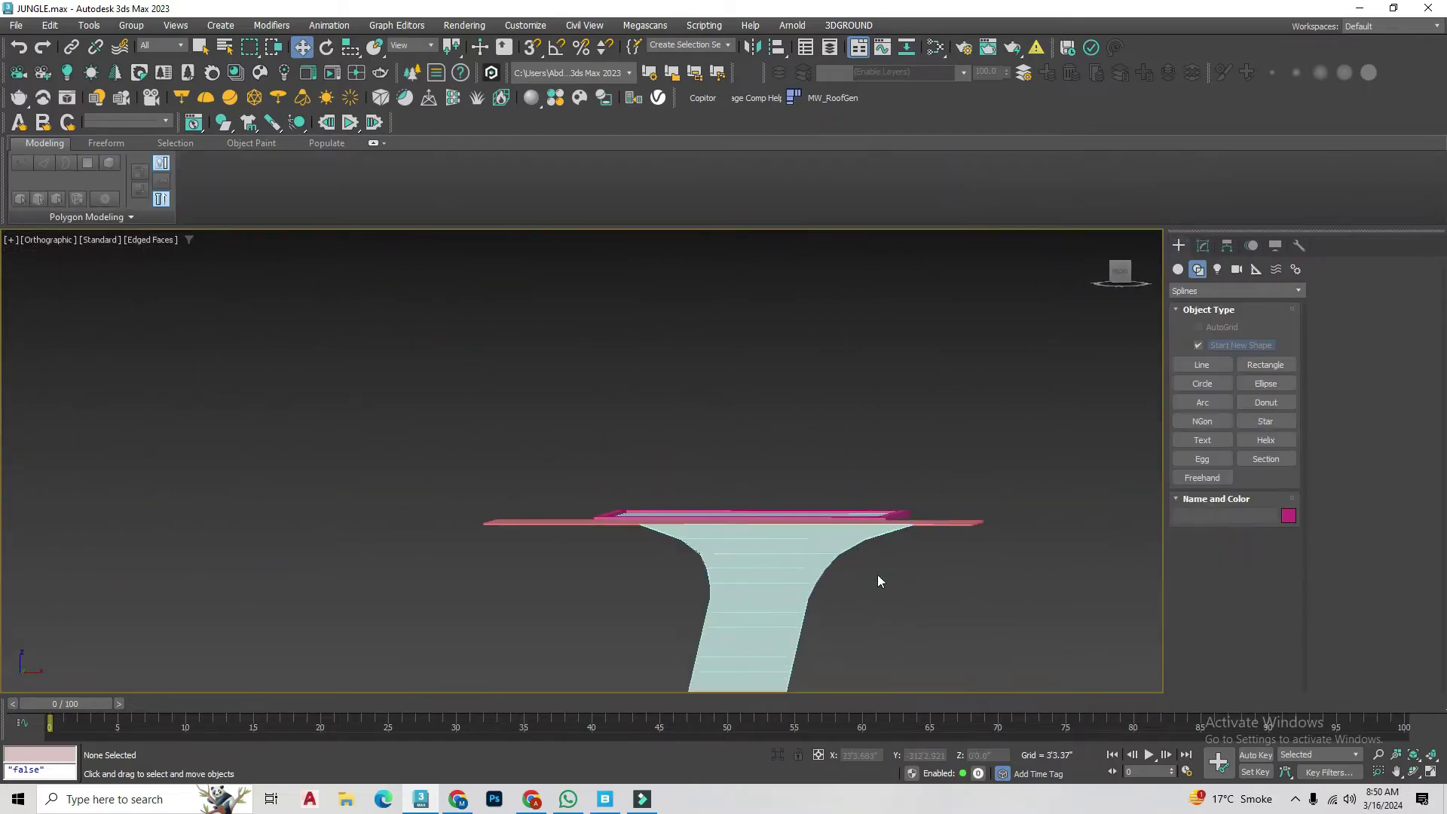
Step: Create an outline spline from the path strip's selected edges
click(804, 556)
mouse_move(805, 556)
alt+middle_down()
mouse_move(768, 668)
mouse_move(672, 420)
mouse_move(873, 436)
alt+middle_up()
key(2)
scroll(768, 668, up, 3)
scroll(1377, 584, down, 1)
click(1378, 584)
scroll(678, 452, up, 3)
scroll(872, 437, down, 4)
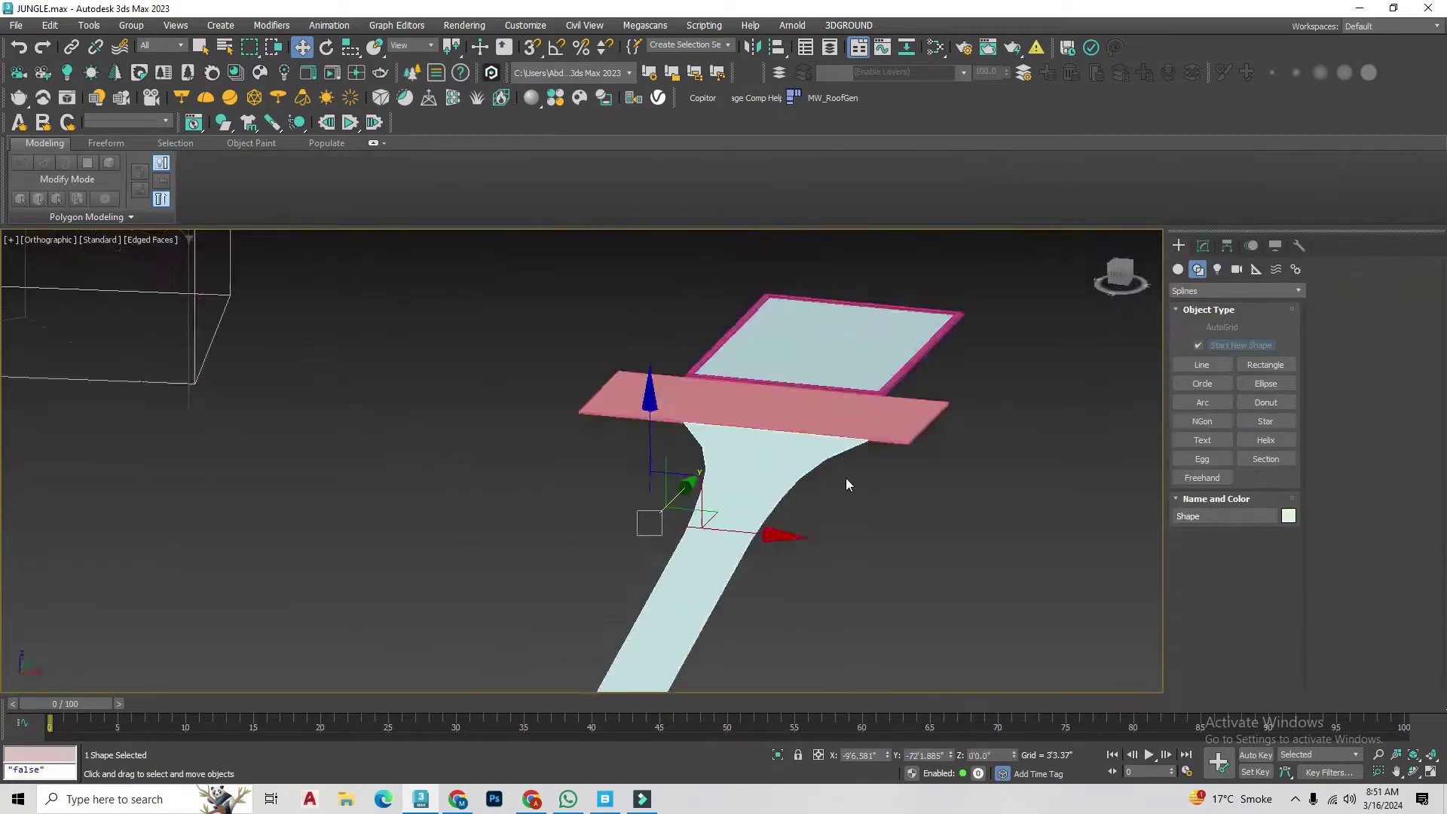
scroll(846, 485, down, 3)
alt+middle_drag(845, 485, 589, 473)
key(1)
scroll(1424, 565, down, 3)
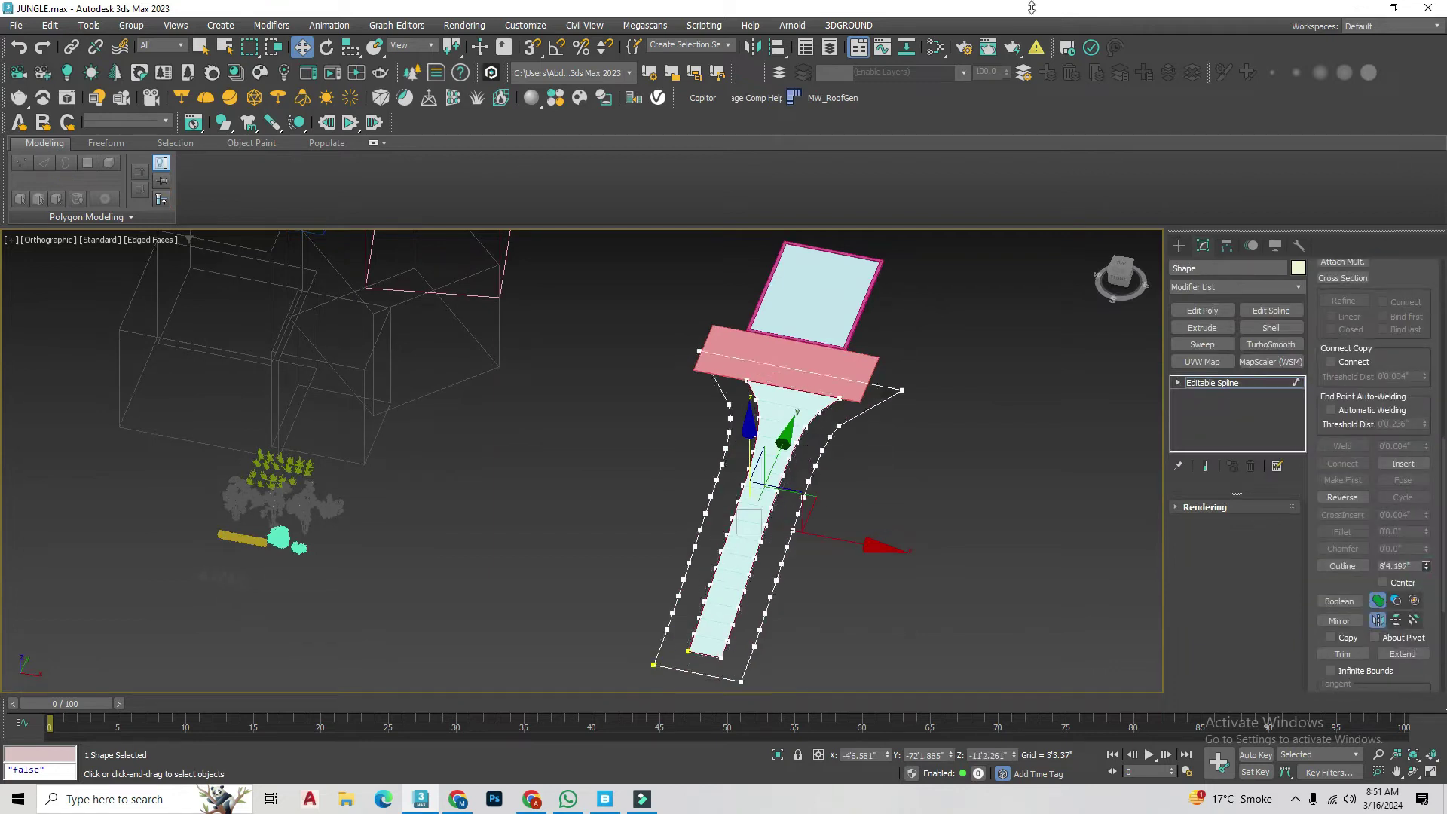
Step: Select part of the outline spline's vertices with the move tool active
click(1178, 245)
scroll(974, 508, up, 5)
click(1354, 288)
middle_drag(977, 431, 873, 539)
scroll(796, 474, up, 4)
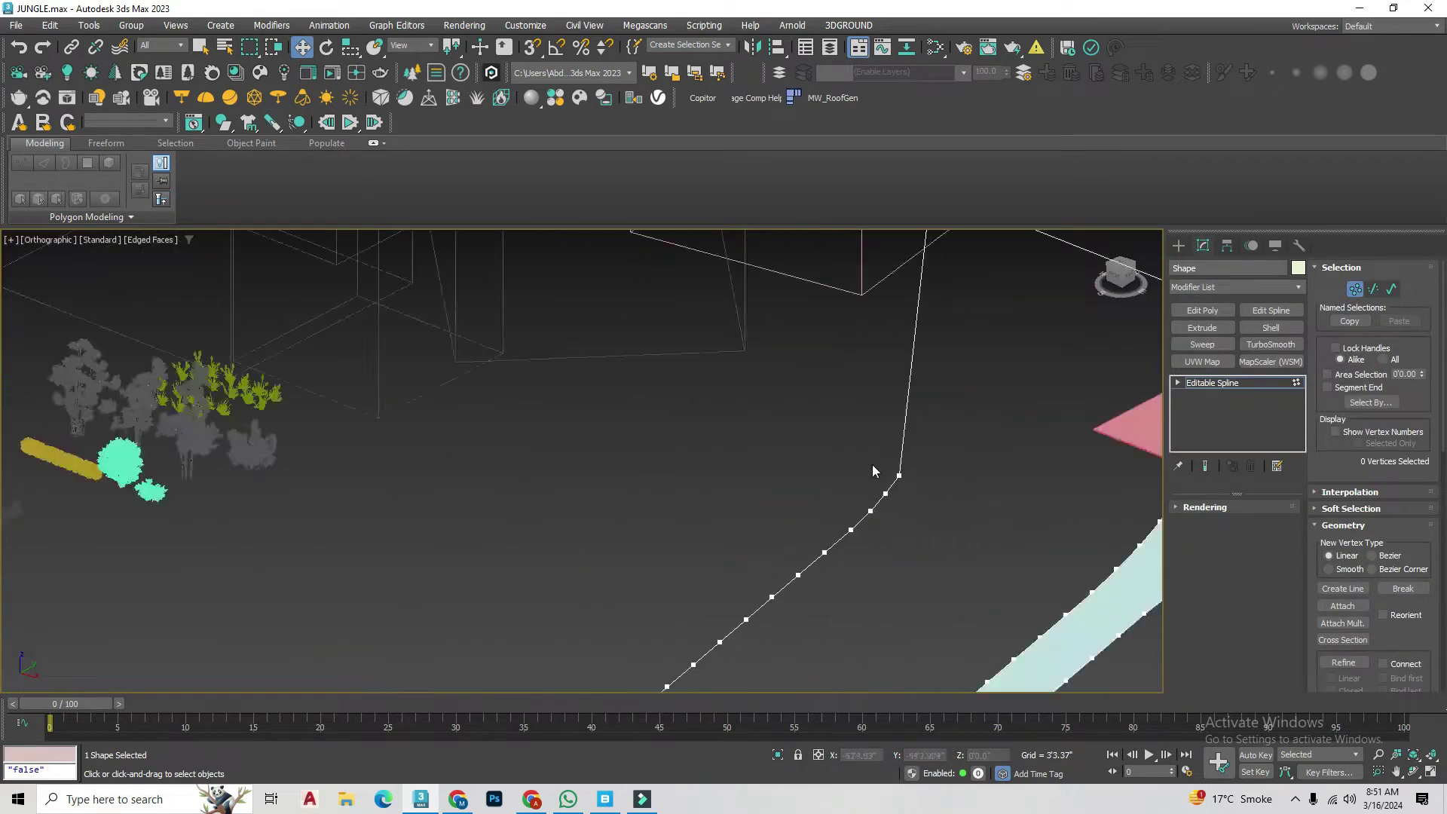
scroll(879, 463, down, 6)
alt+middle_drag(1117, 408, 1056, 577)
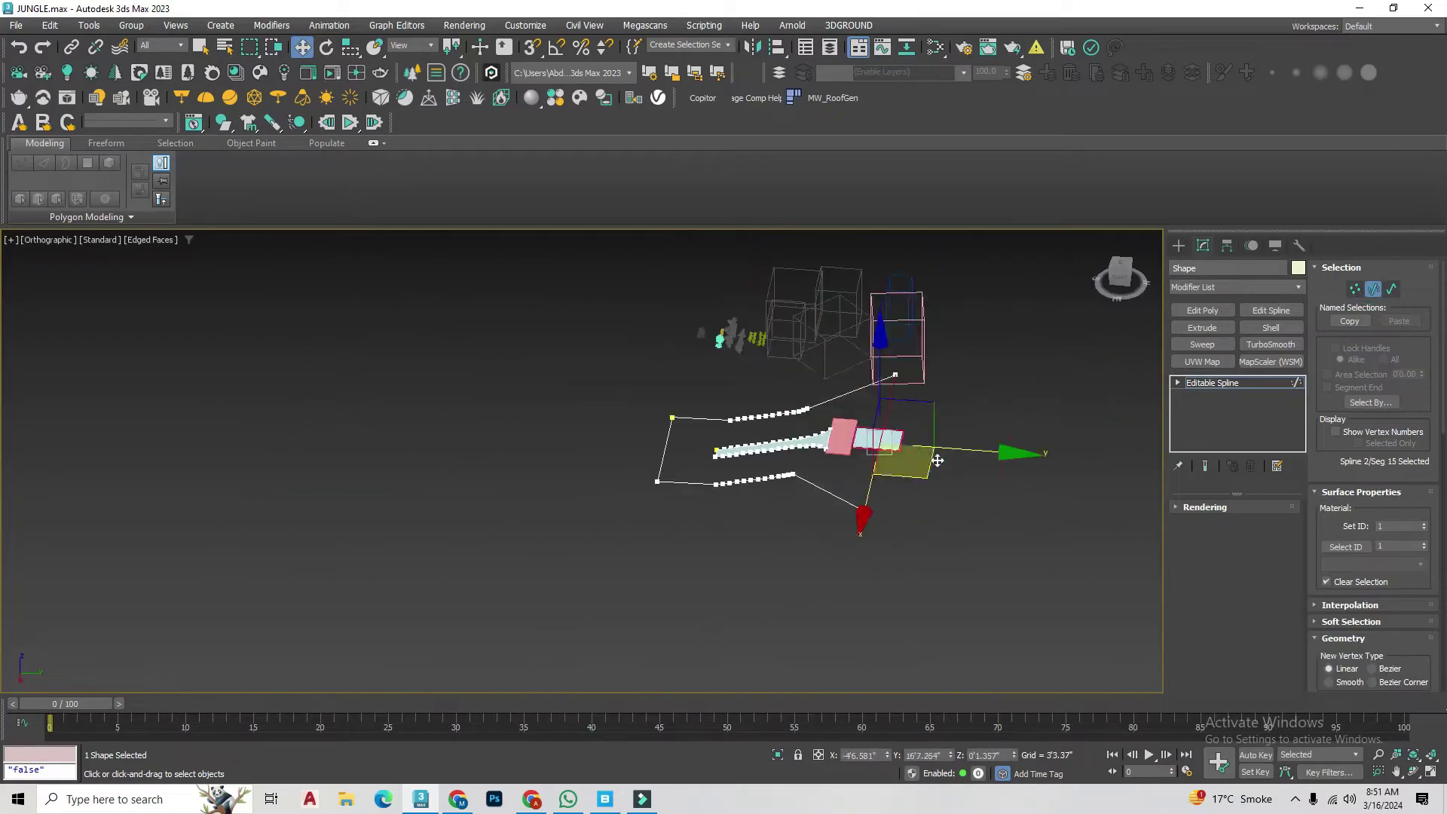
alt+middle_drag(847, 466, 873, 528)
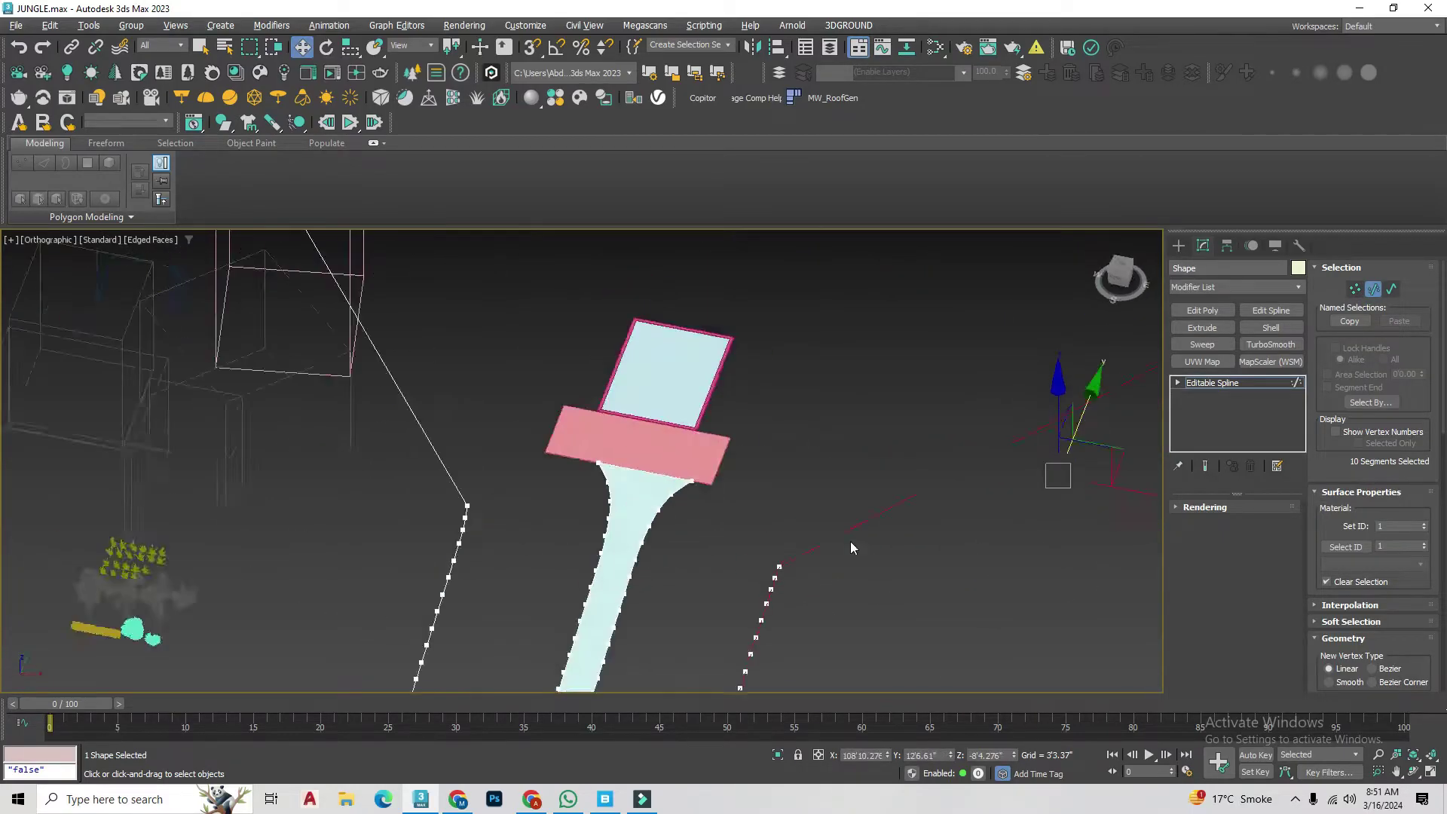
key(w)
drag(873, 528, 831, 637)
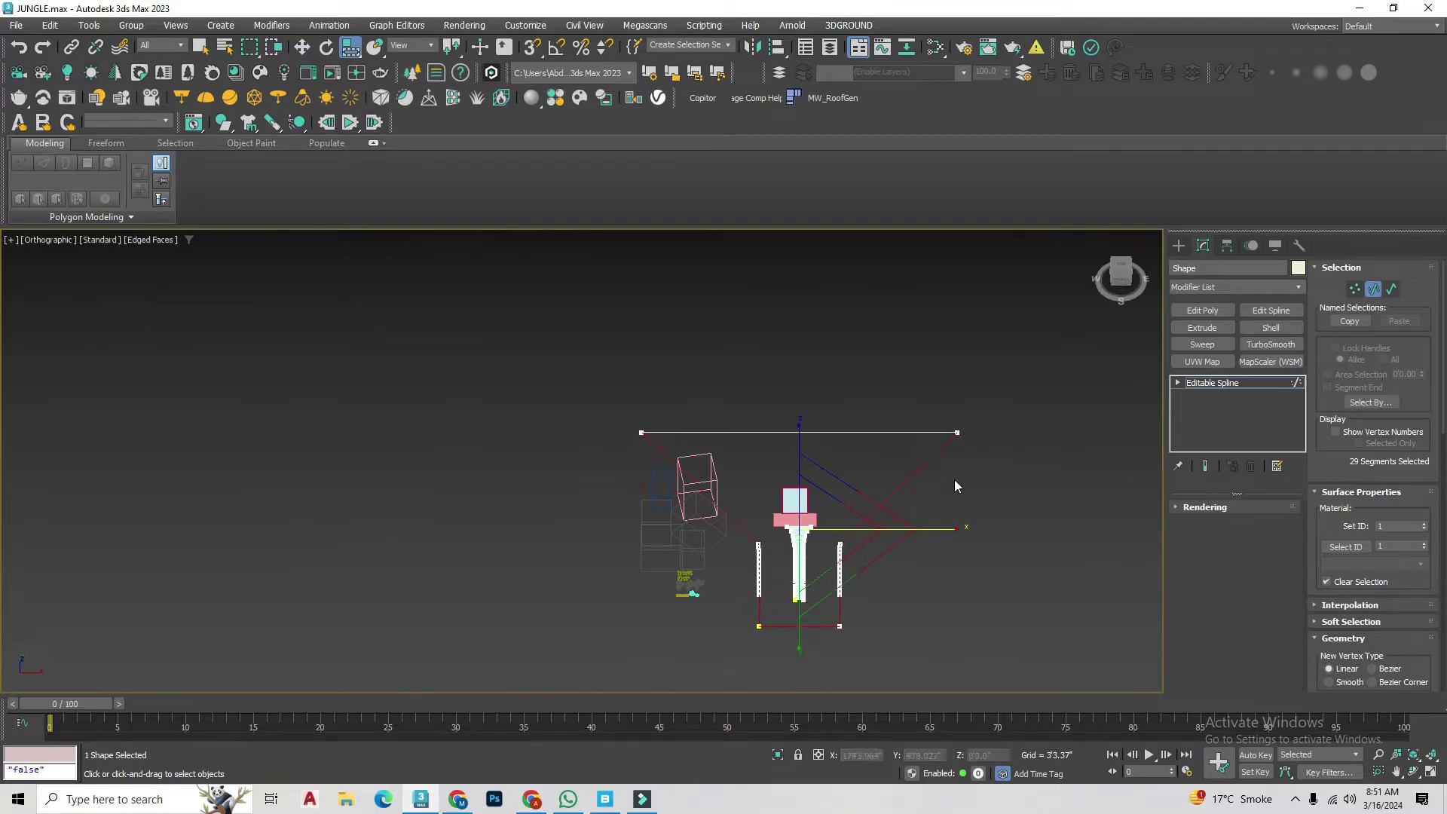
Step: Apply a trial Extrude to the path spline, inspect it, then undo it
scroll(854, 566, up, 3)
scroll(810, 575, down, 3)
click(1202, 327)
mouse_move(833, 414)
alt+middle_down()
mouse_move(977, 446)
mouse_move(905, 464)
alt+middle_up()
key(ctrl+z)
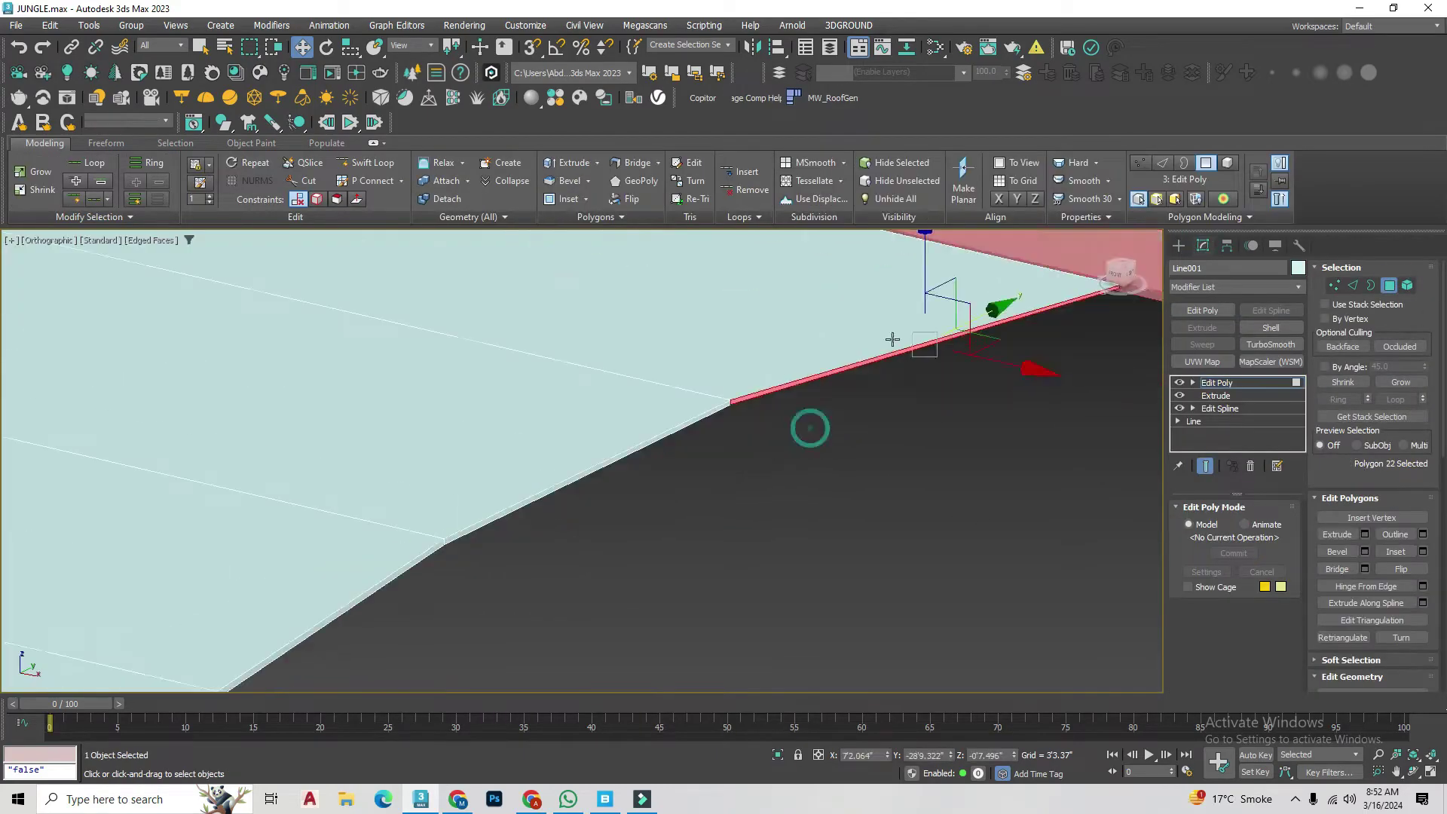
Step: Select the polygons along the terrain slab's edge strip
mouse_move(892, 339)
alt+middle_down()
mouse_move(640, 436)
mouse_move(639, 378)
mouse_move(540, 588)
alt+middle_up()
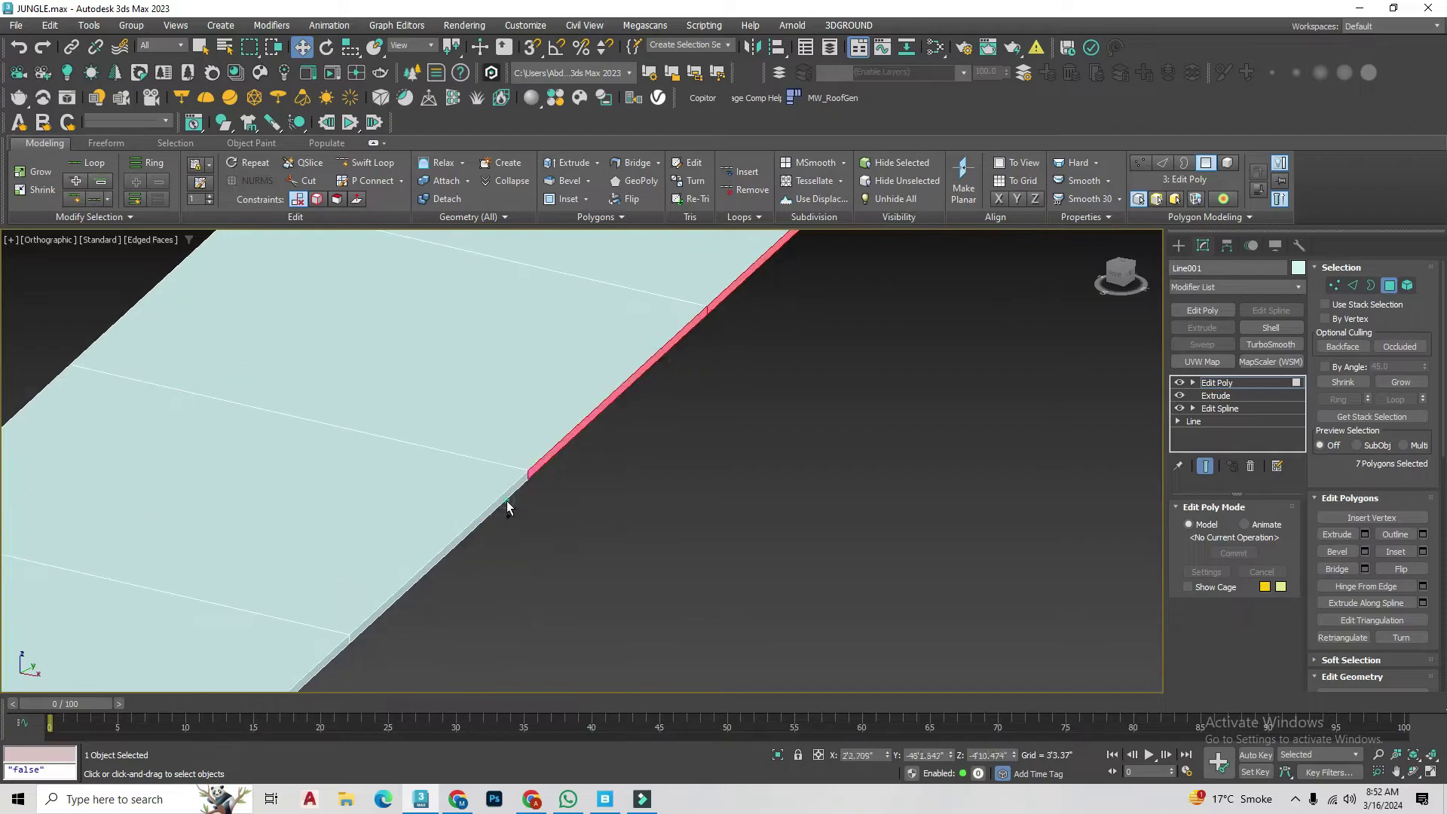
scroll(507, 507, down, 5)
ctrl+click(430, 555)
scroll(555, 478, up, 5)
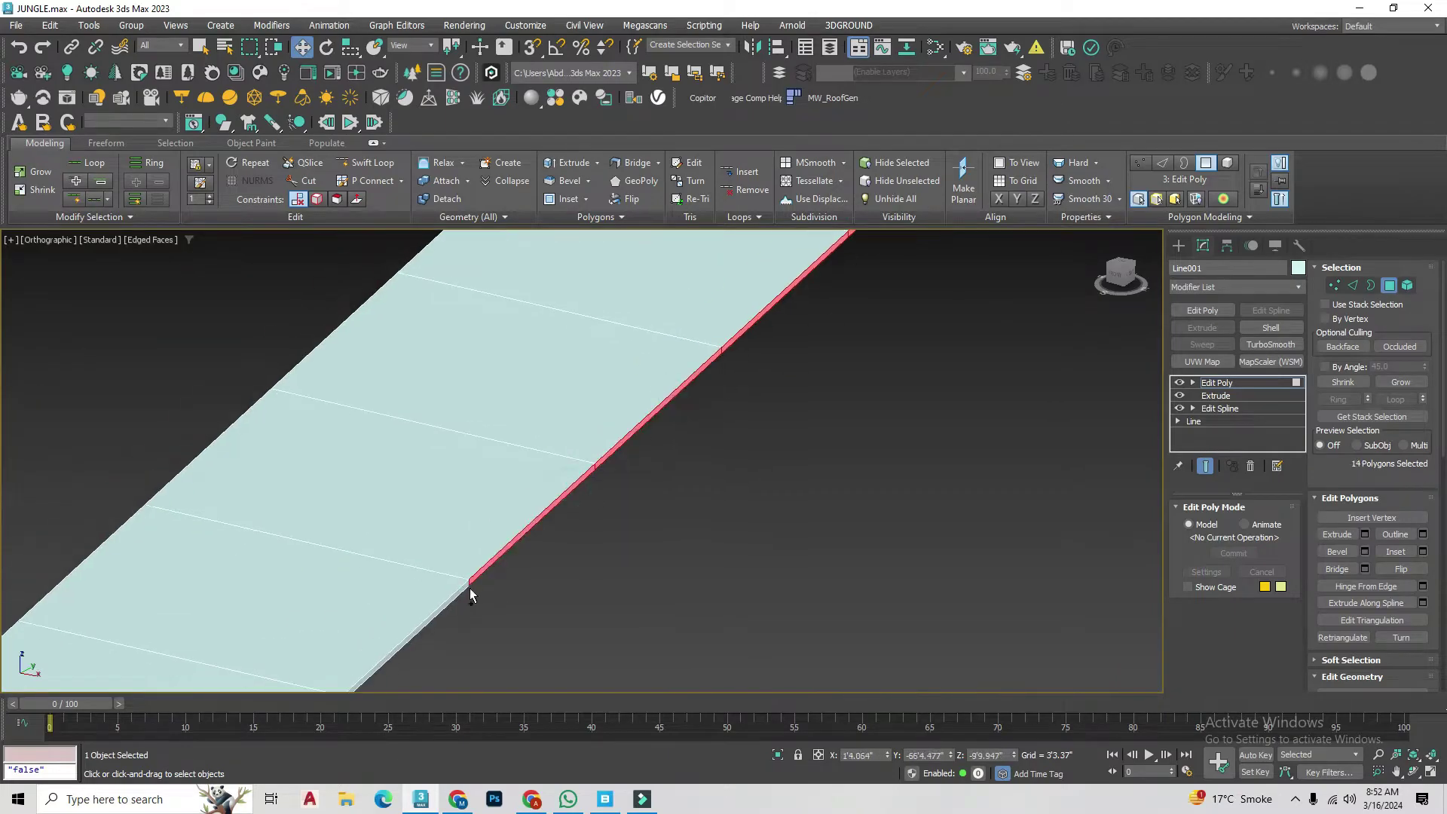
ctrl+click(471, 587)
scroll(500, 475, down, 5)
alt+middle_drag(501, 475, 982, 527)
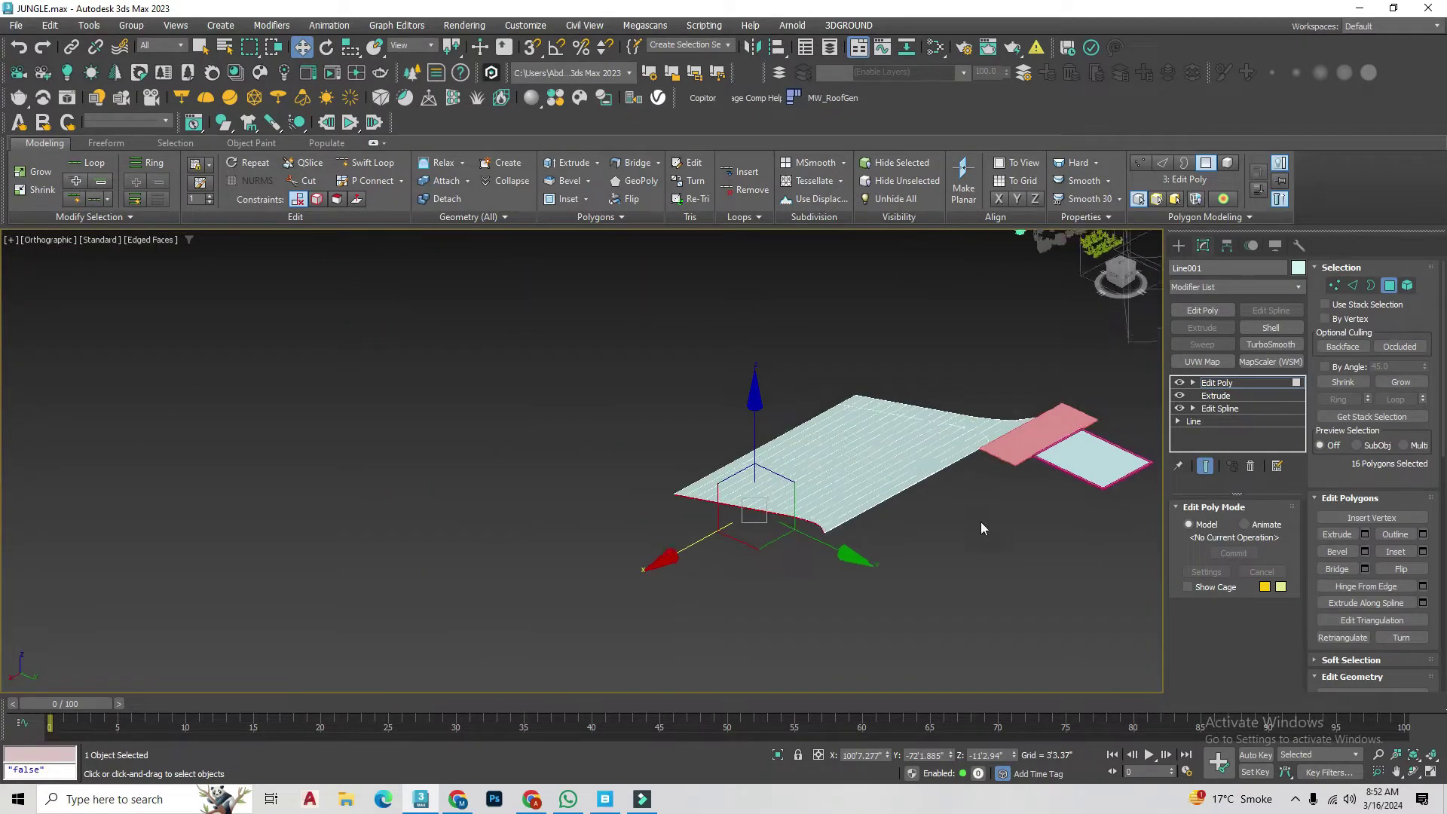
Step: Connect a new edge across the slab's long boundary edge
key(2)
scroll(952, 462, up, 8)
click(1393, 588)
scroll(1003, 554, down, 3)
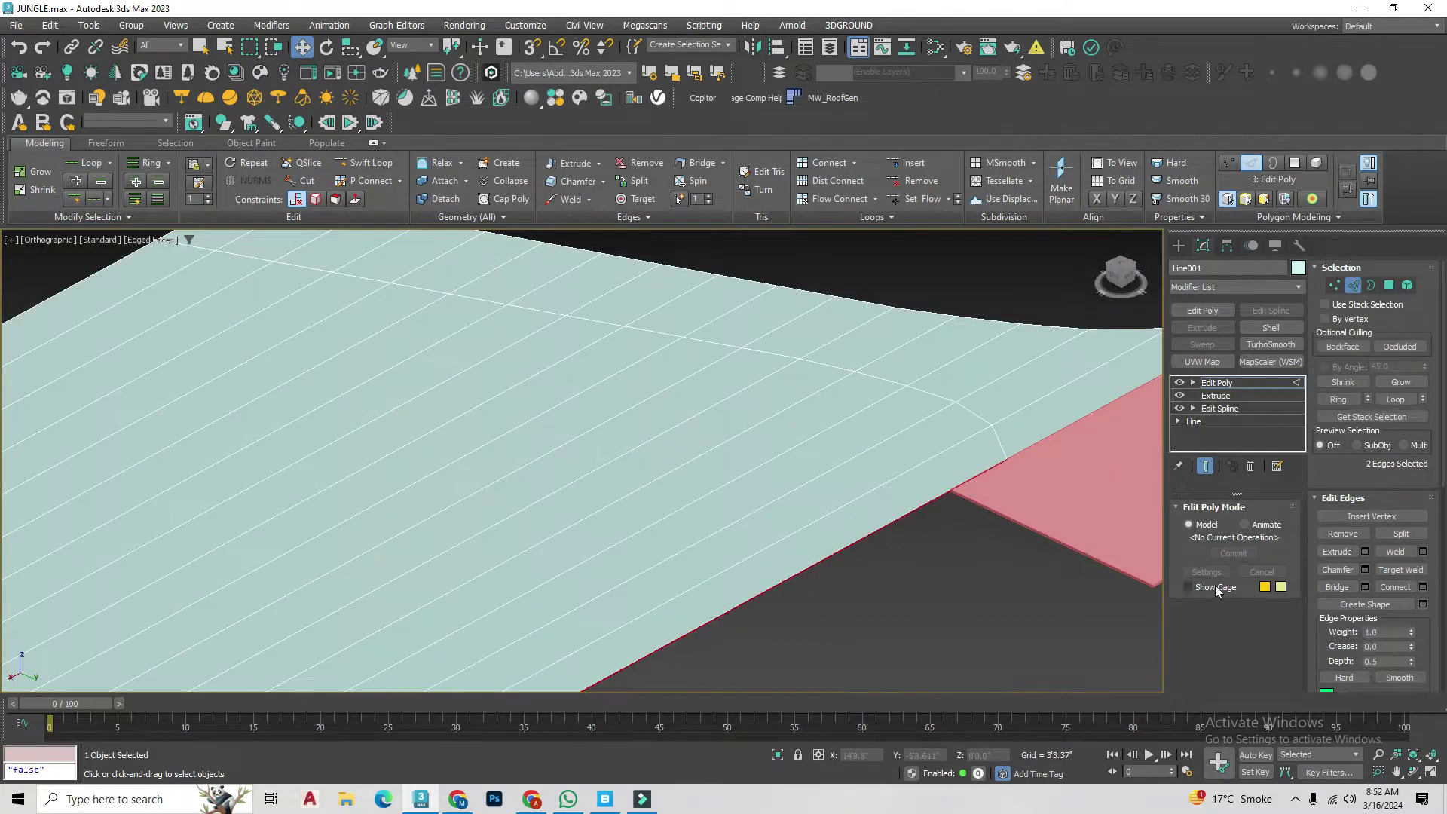
scroll(719, 437, up, 5)
ctrl+click(719, 437)
click(590, 532)
scroll(599, 523, down, 5)
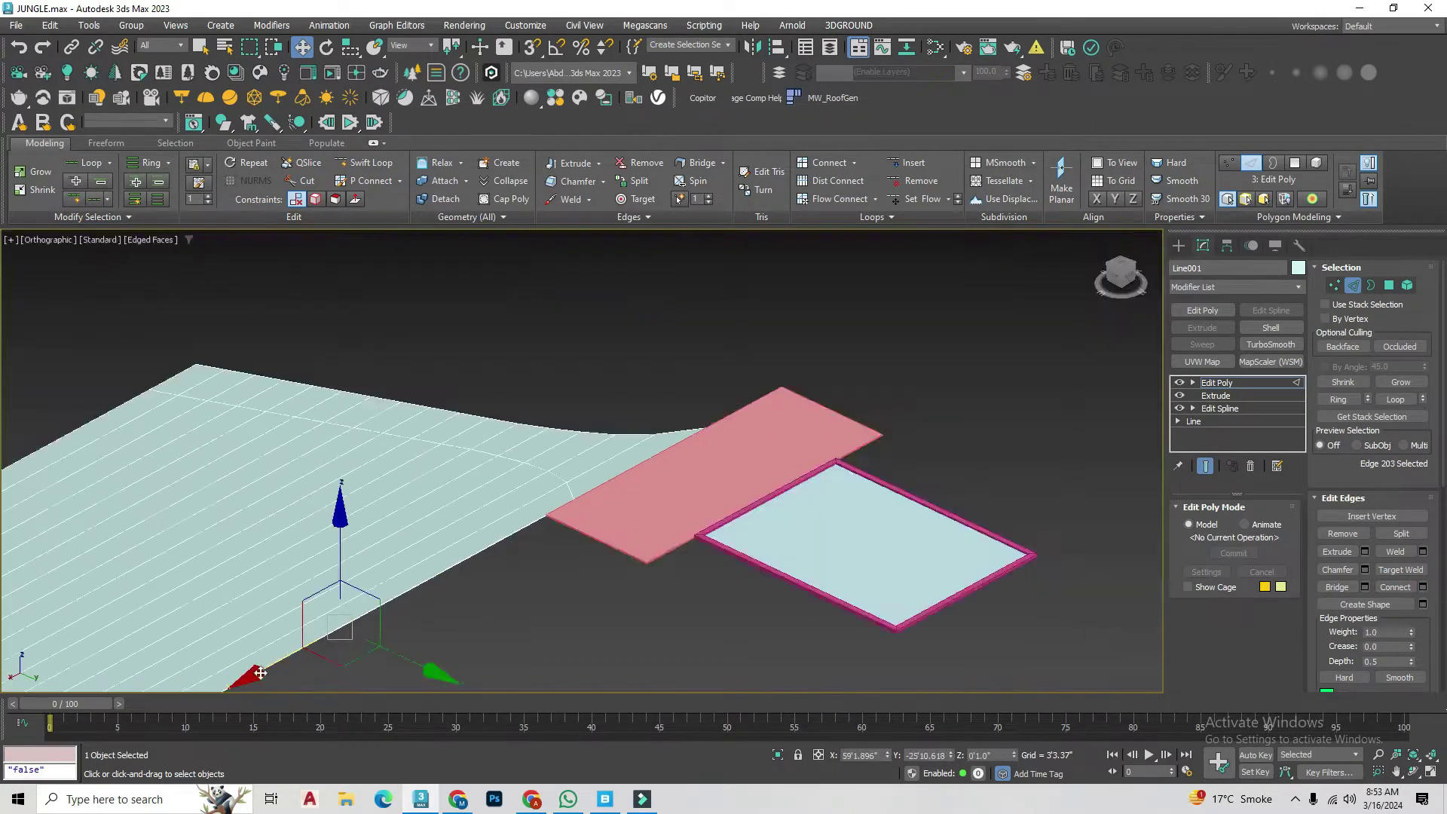
scroll(640, 497, up, 5)
Step: Clear the polygon selection and reselect the slab polygons to move
key(4)
scroll(671, 476, down, 5)
click(671, 477)
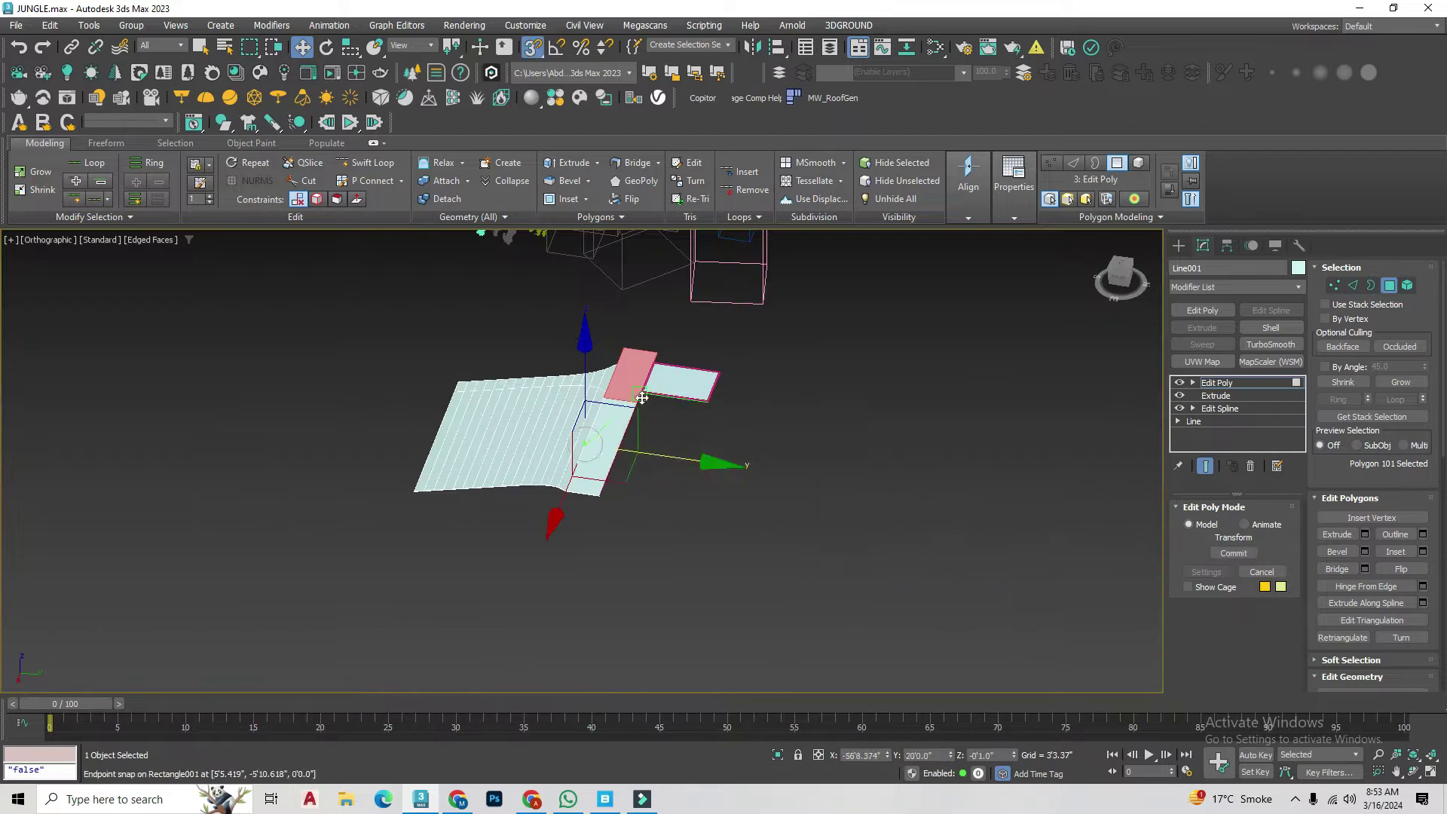
scroll(671, 477, up, 5)
mouse_move(671, 476)
alt+middle_down()
mouse_move(915, 404)
mouse_move(830, 540)
alt+middle_up()
drag(830, 540, 792, 324)
alt+middle_drag(792, 324, 695, 463)
Step: Toggle endpoint snapping and select a single slab polygon from a front-facing view
key(s)
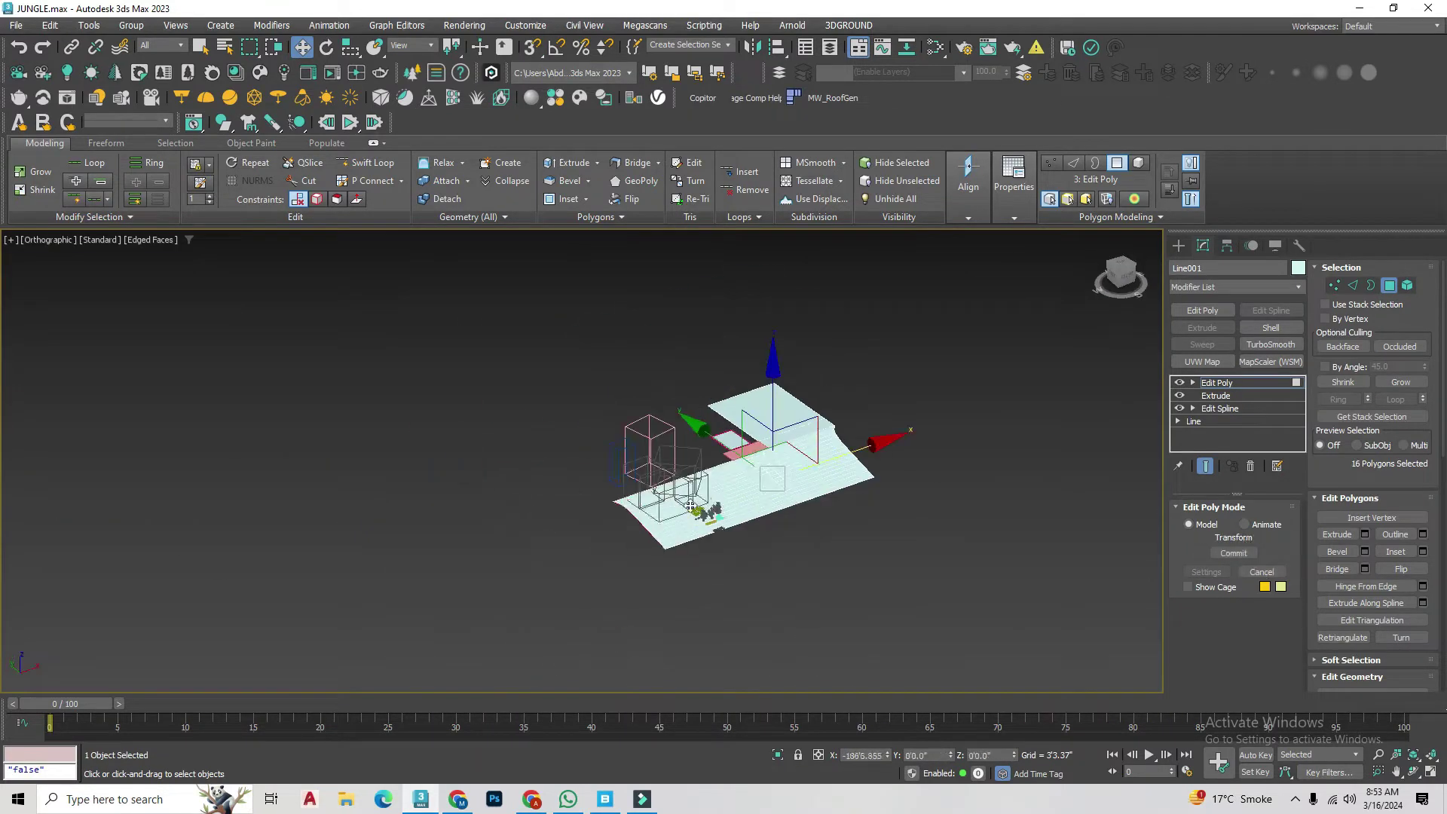
scroll(682, 493, up, 10)
scroll(660, 511, down, 5)
scroll(660, 511, down, 5)
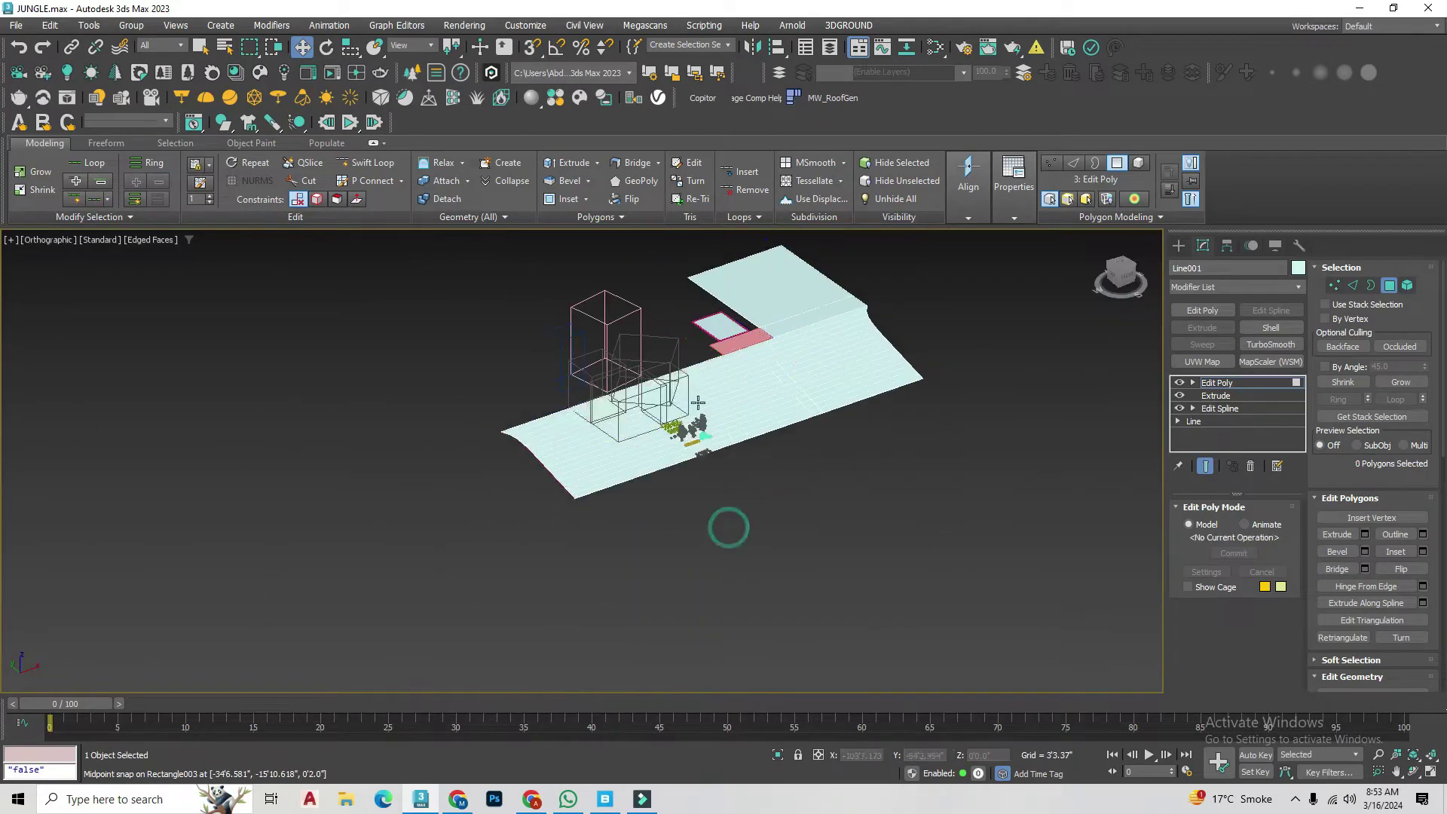
scroll(724, 423, up, 8)
scroll(898, 517, down, 8)
key(s)
click(899, 517)
mouse_move(898, 517)
alt+middle_down()
mouse_move(795, 517)
mouse_move(934, 477)
alt+middle_up()
Step: In clay shading with edges, snap-move the slab's left-edge vertices to the right
key(1)
key(ctrl+a)
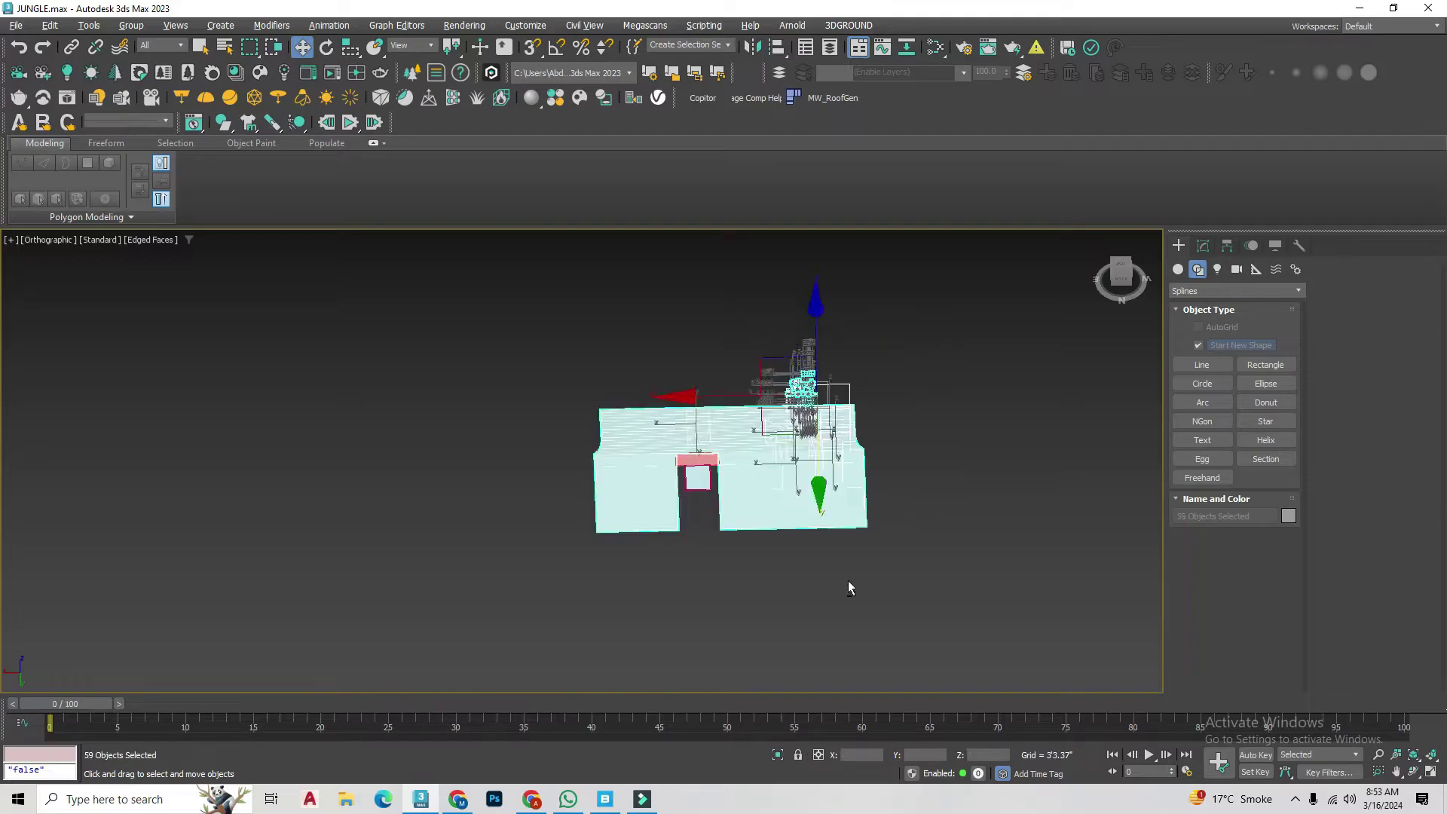
click(872, 367)
key(shift+z)
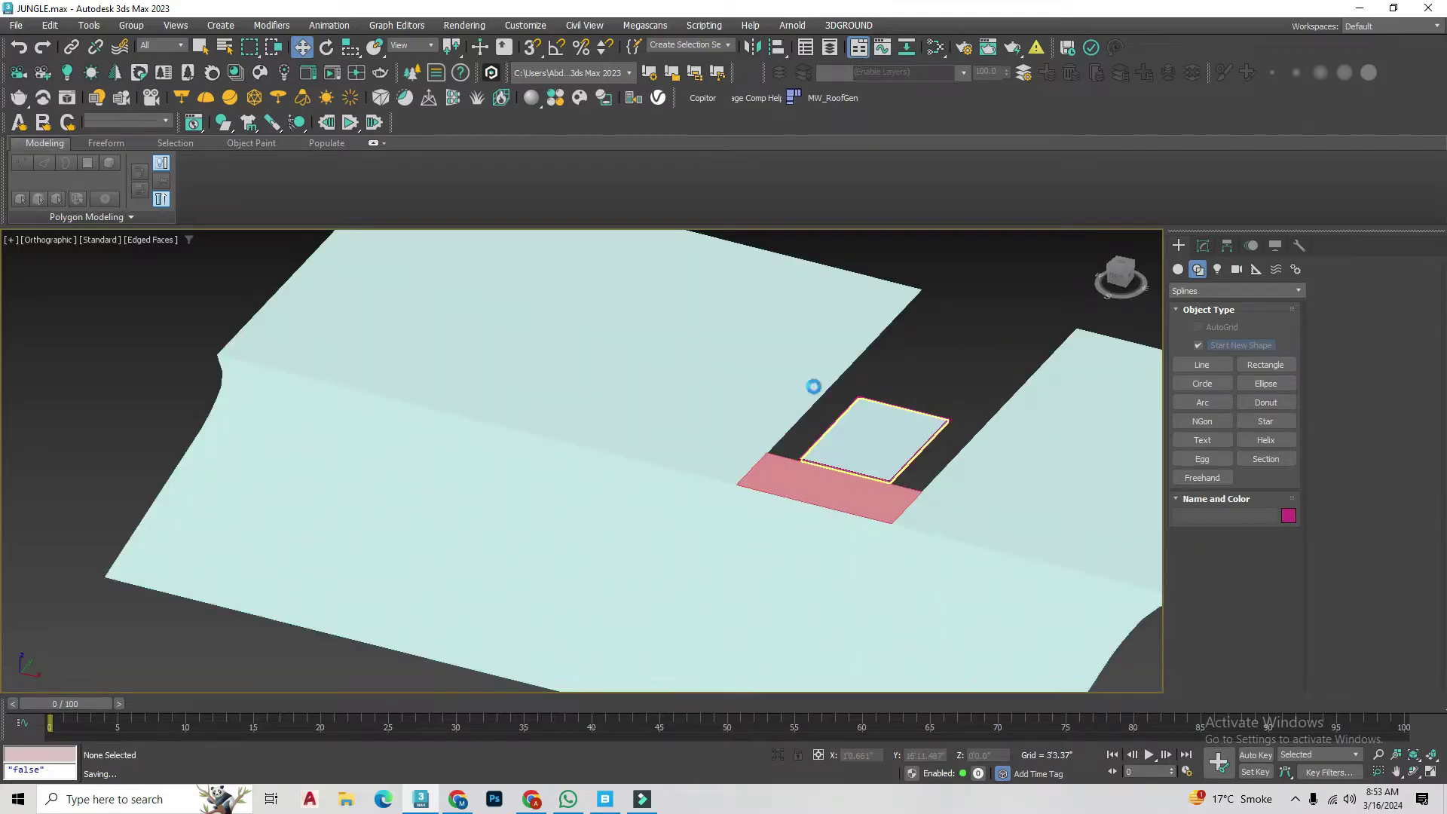
click(150, 240)
click(272, 332)
key(ctrl+z)
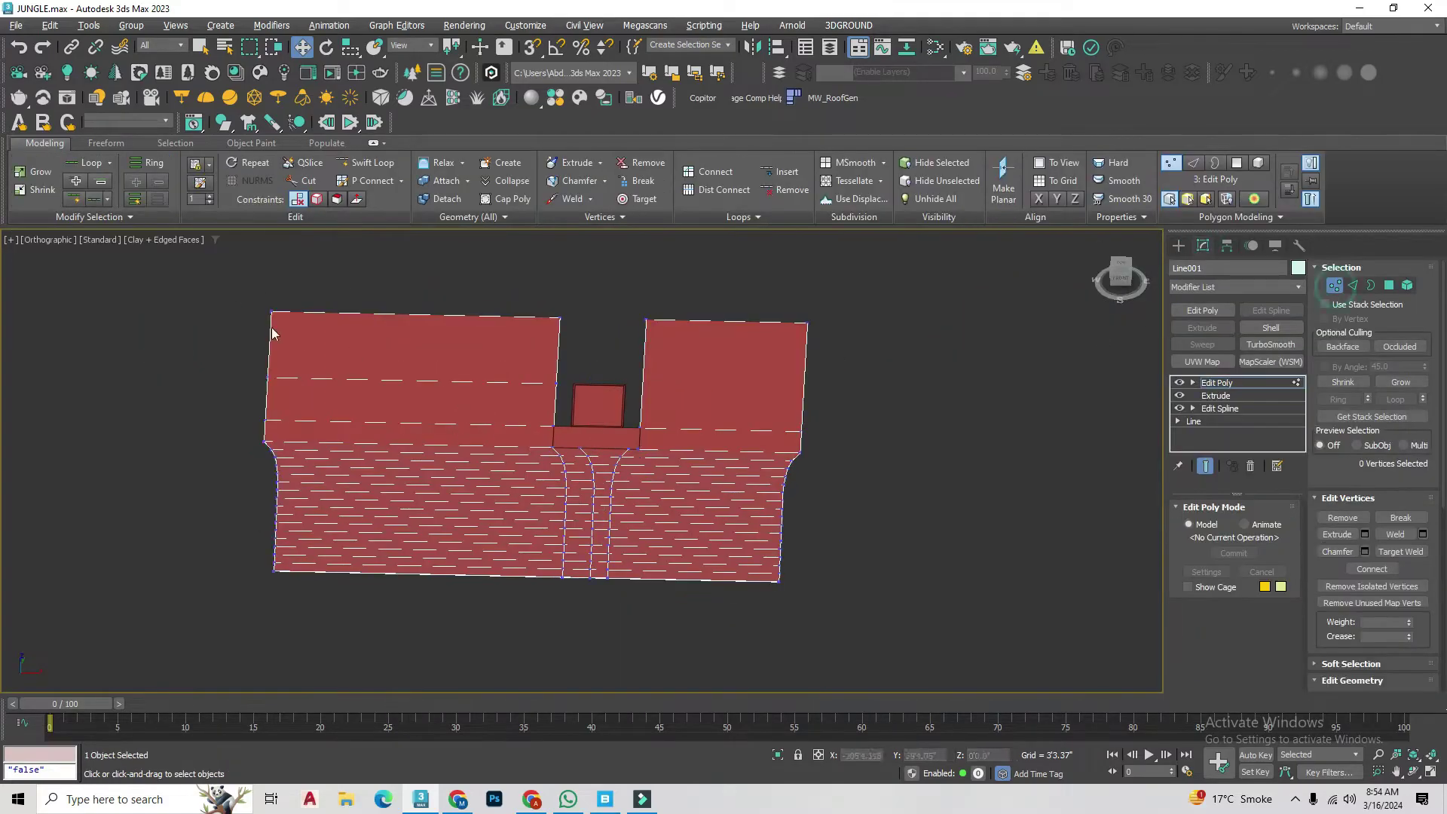
key(s)
drag(273, 486, 404, 573)
Step: Step back through the earlier slab changes with undo and redo
key(ctrl+z)
key(shift+z)
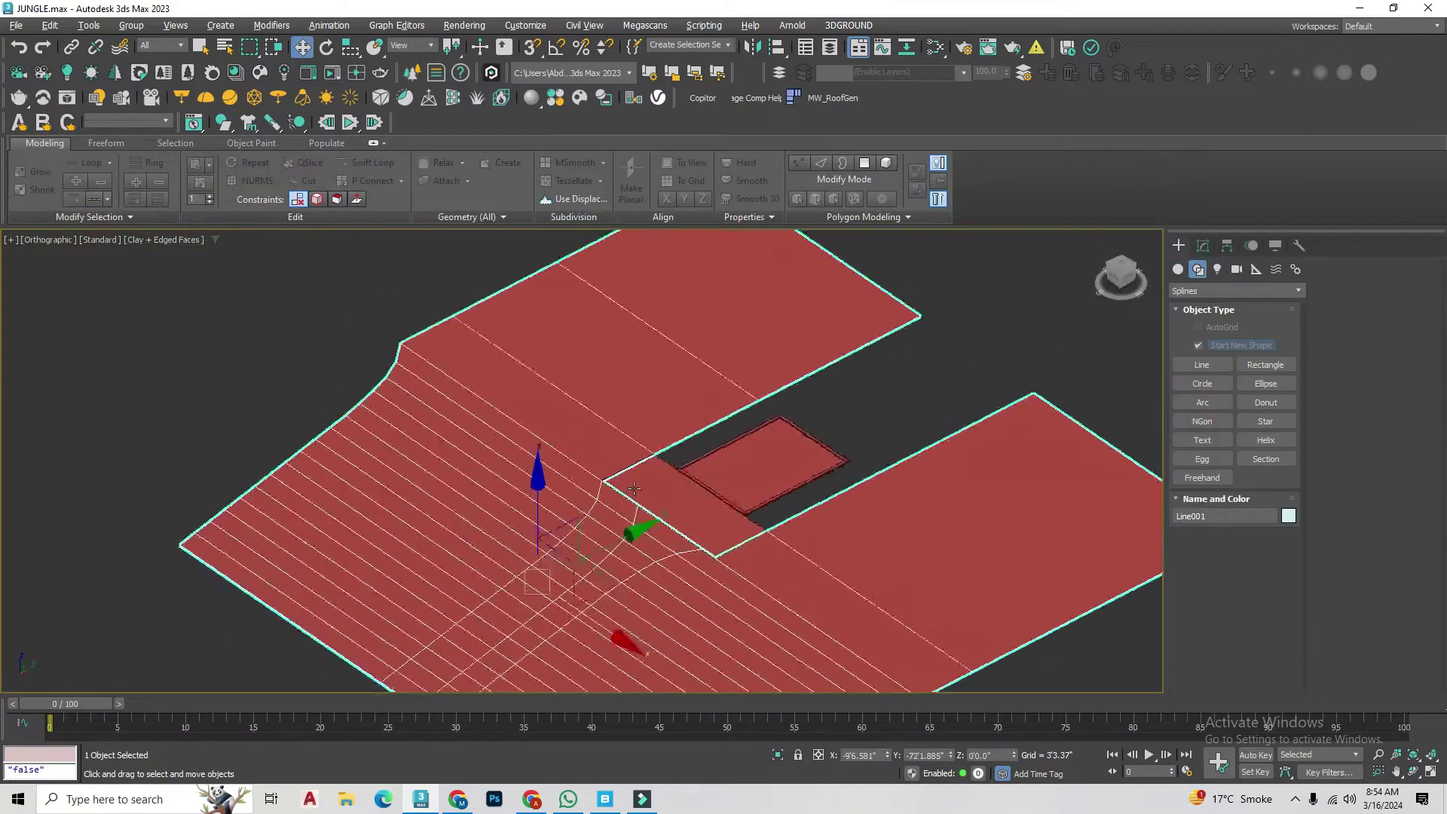
key(shift+z)
key(ctrl+z)
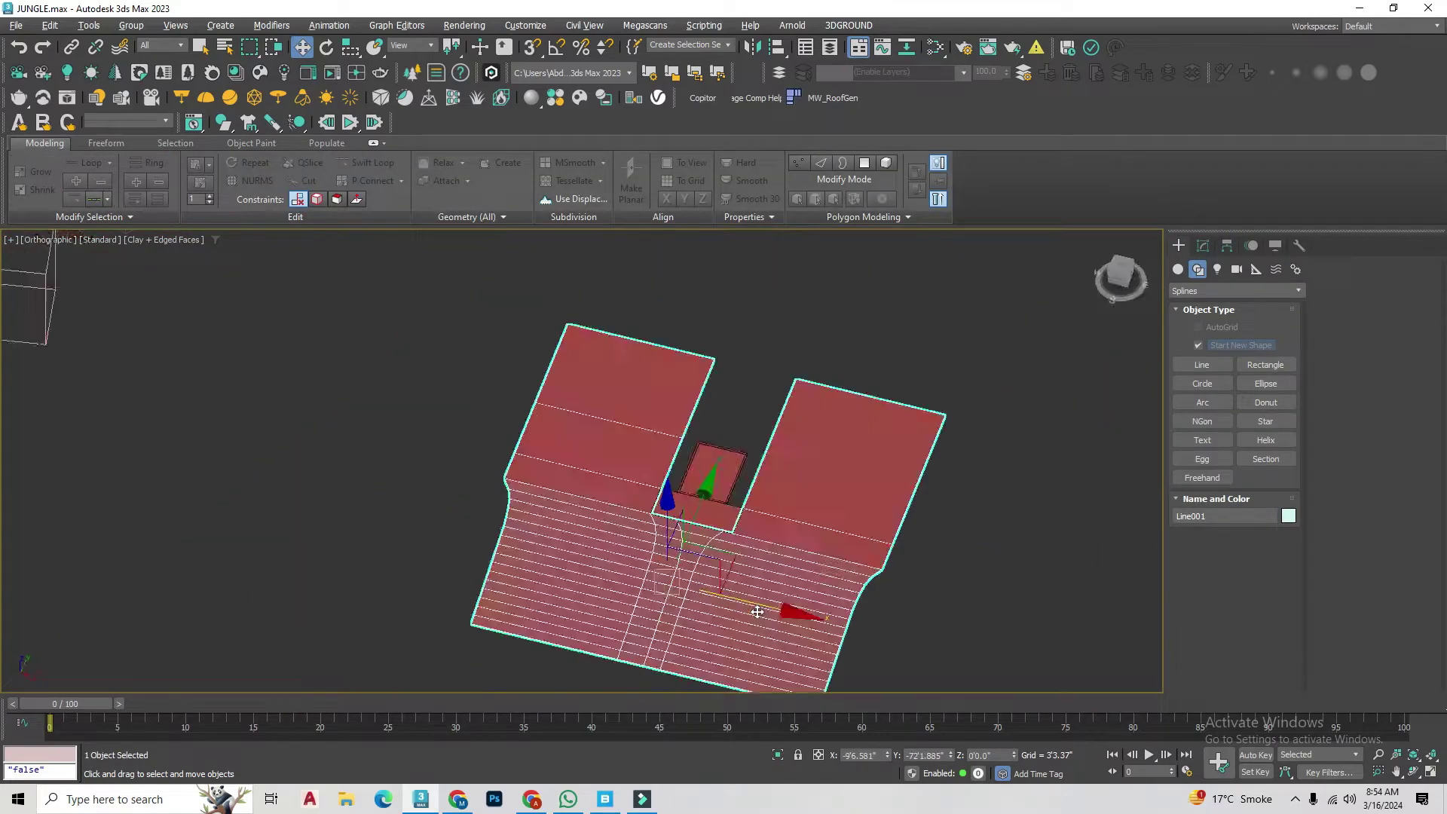
key(t)
click(1203, 245)
click(1353, 285)
key(shift+z)
key(ctrl+z)
key(ctrl+z)
key(ctrl+z)
key(shift+z)
key(ctrl+z)
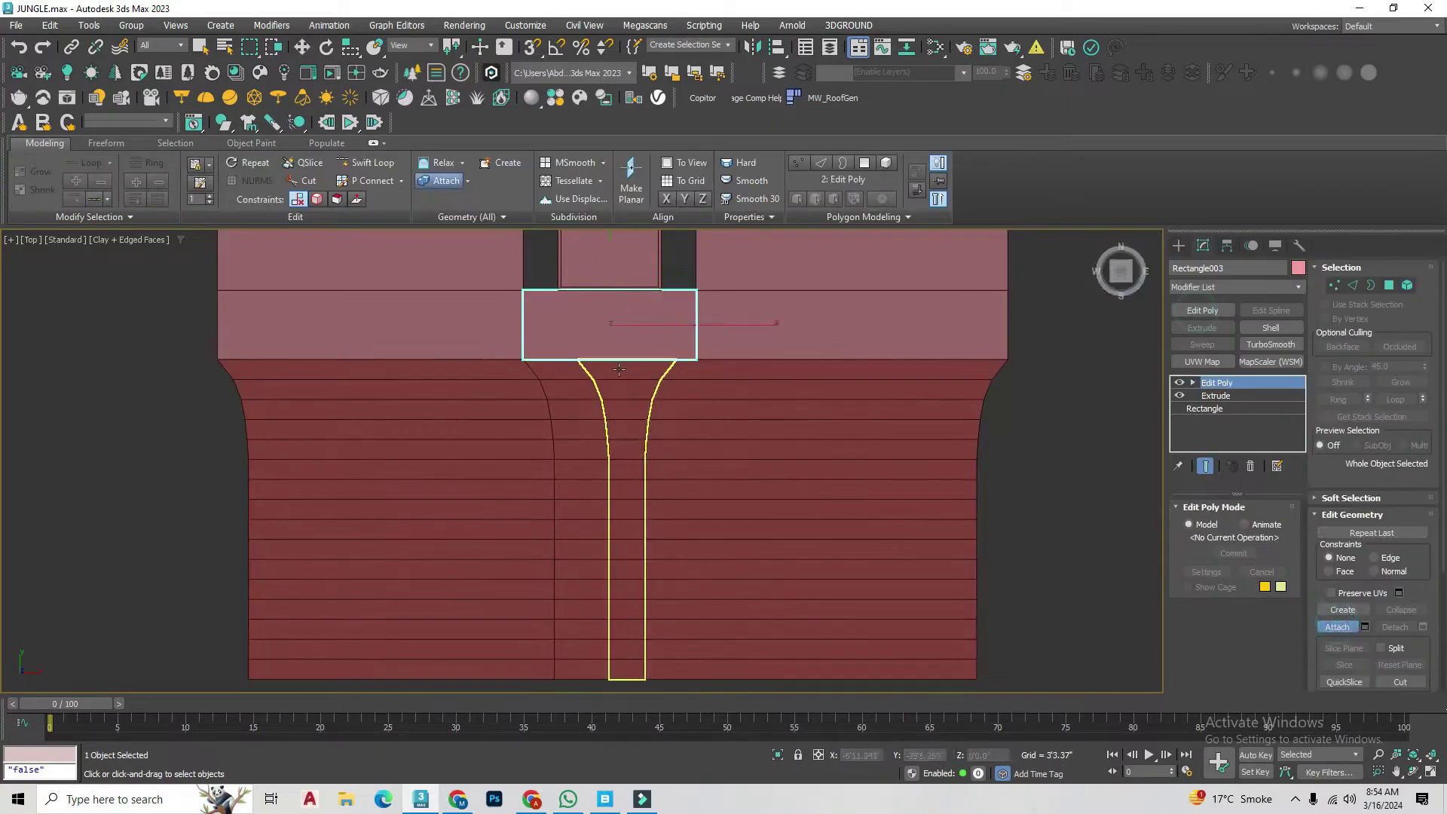
key(shift+z)
key(ctrl+z)
key(ctrl+z)
Step: Redo the slab edits and look through Corona Camera001
key(shift+z)
key(shift+z)
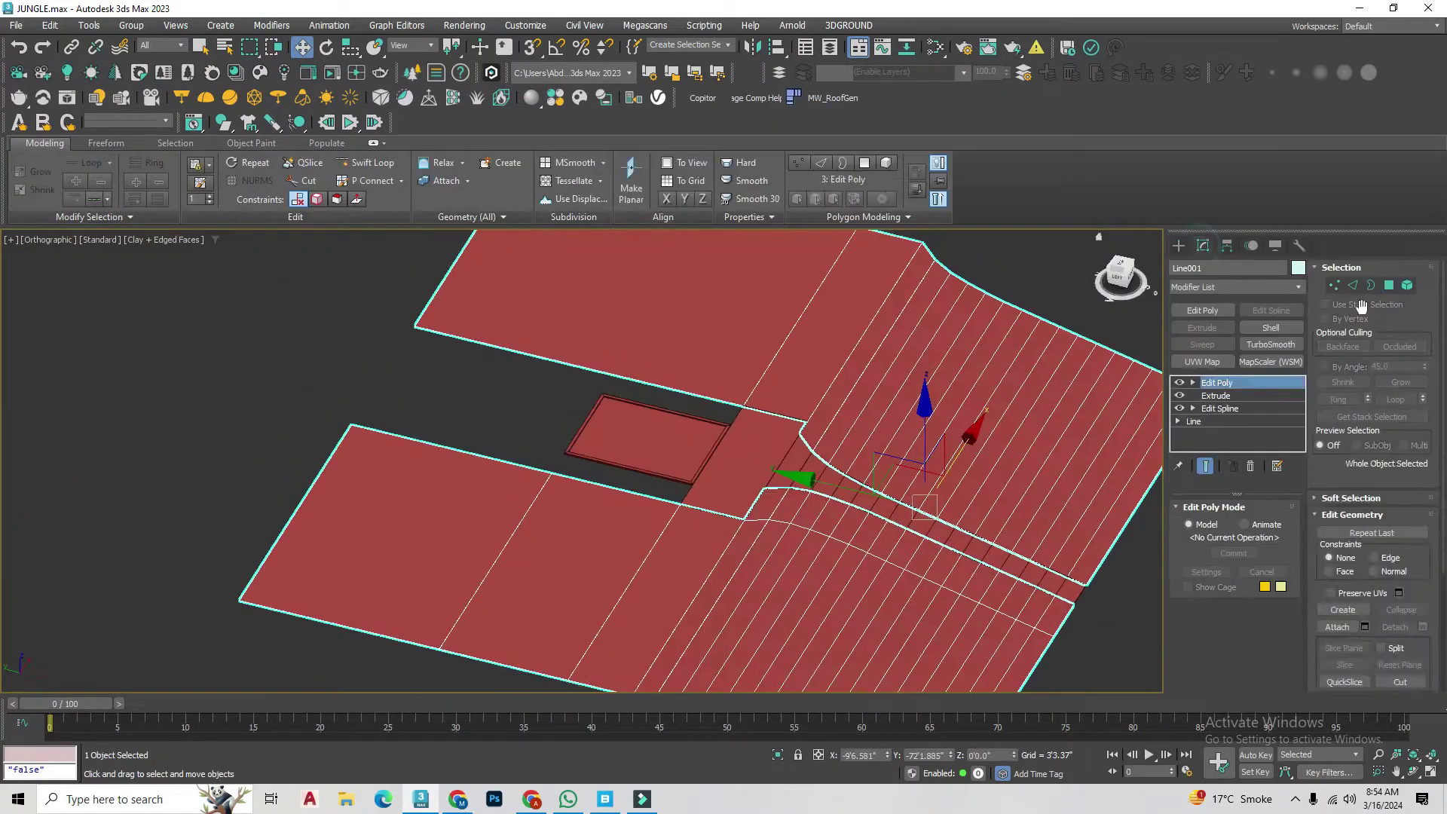
key(shift+z)
key(shift+z)
key(shift+z)
key(shift+z)
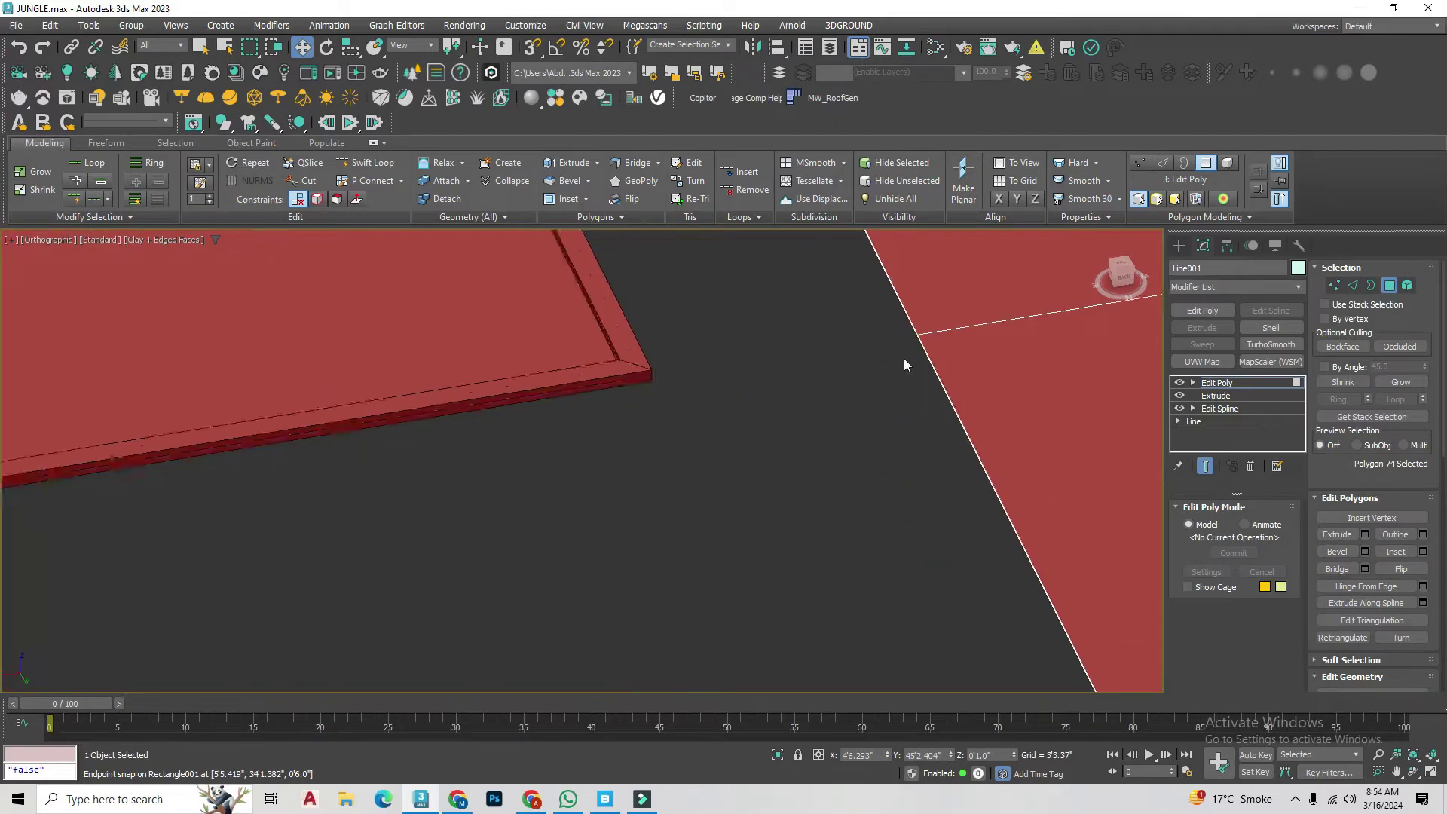
key(shift+z)
key(ctrl+z)
key(shift+z)
key(ctrl+z)
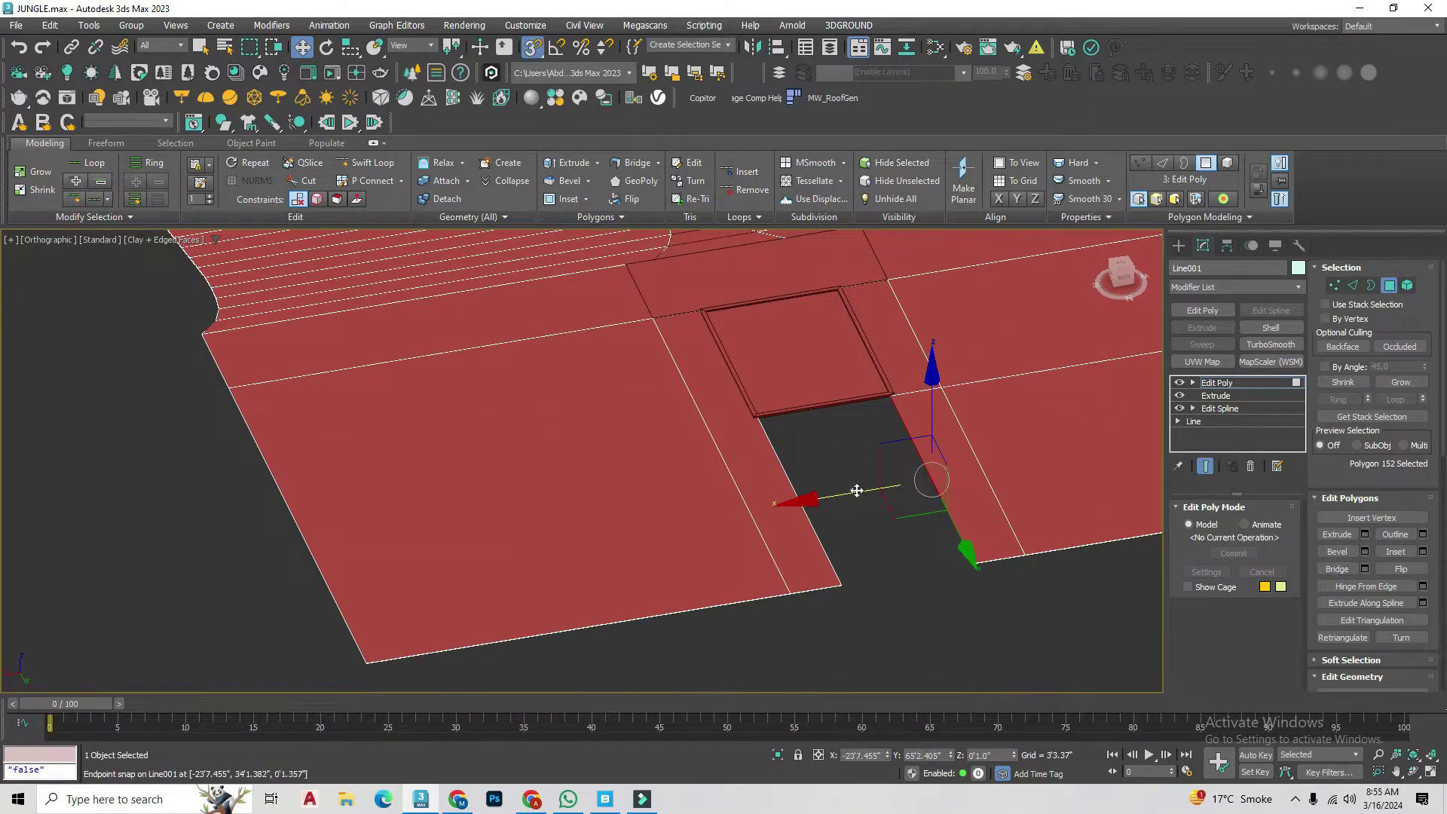
key(shift+z)
key(ctrl+z)
key(shift+z)
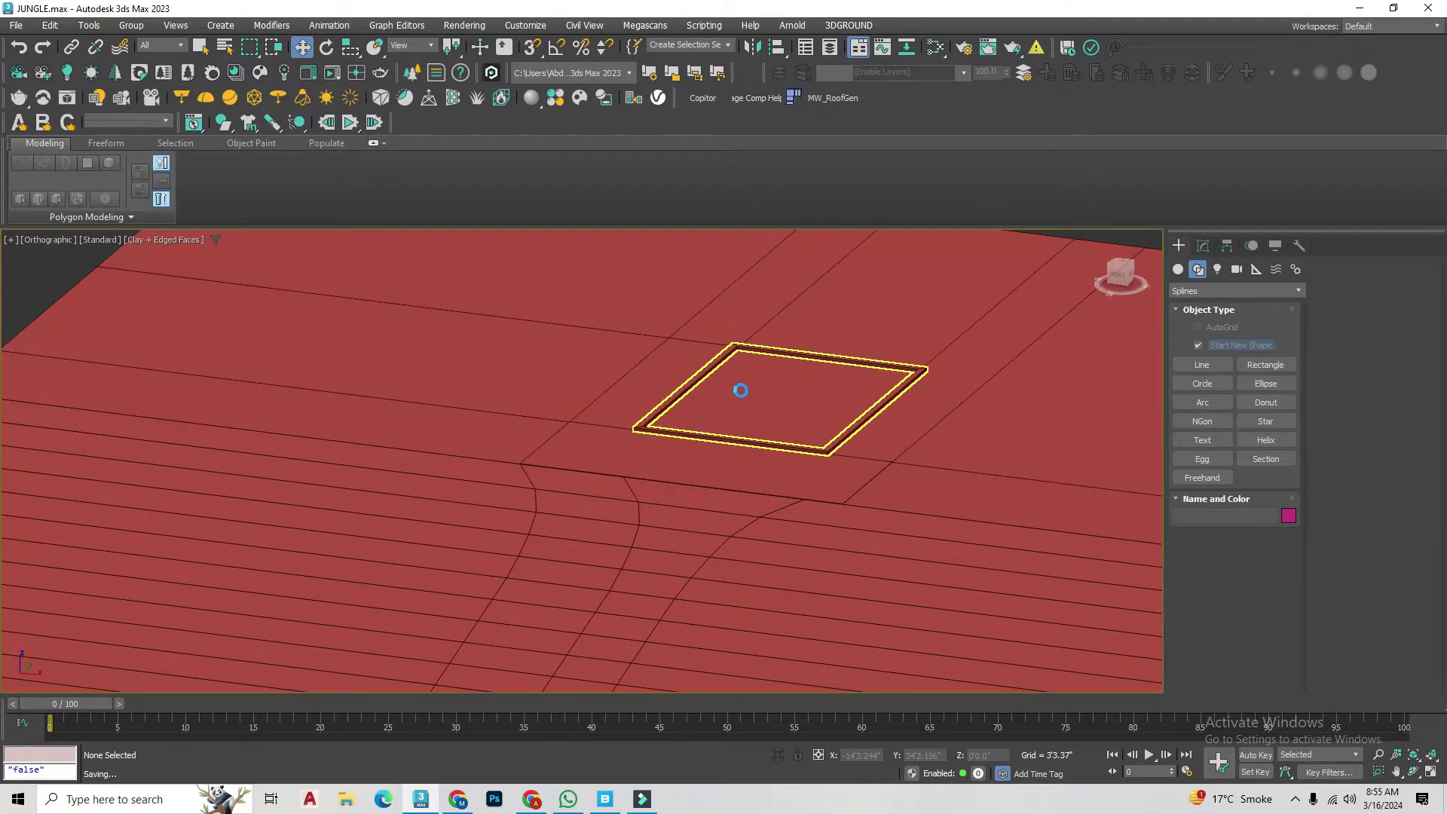
key(shift+z)
key(ctrl+z)
key(shift+z)
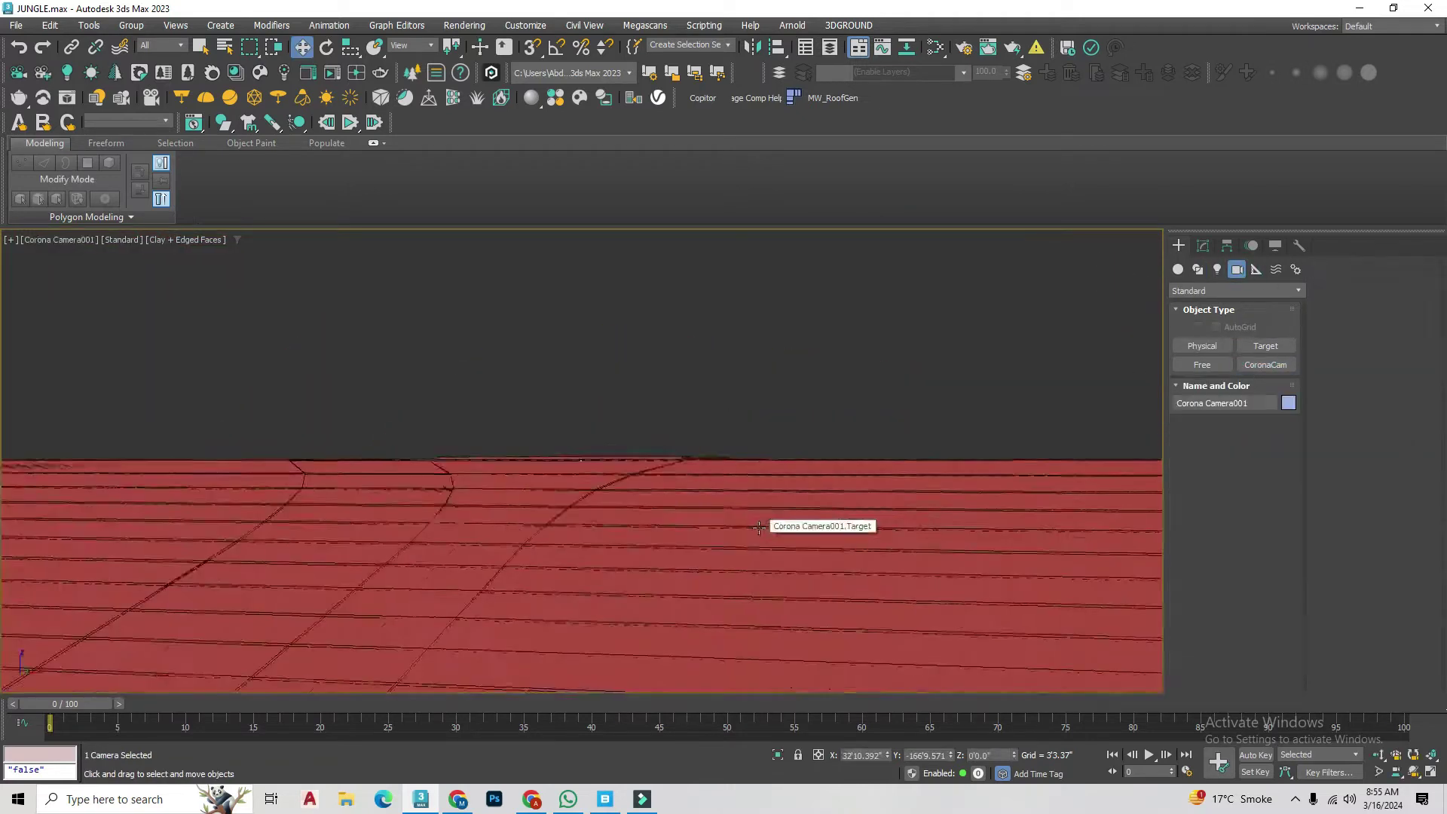
Step: Show a two-pane layout: camera view with Safe Frames beside a clay-shaded orthographic view
middle_drag(793, 553, 806, 514)
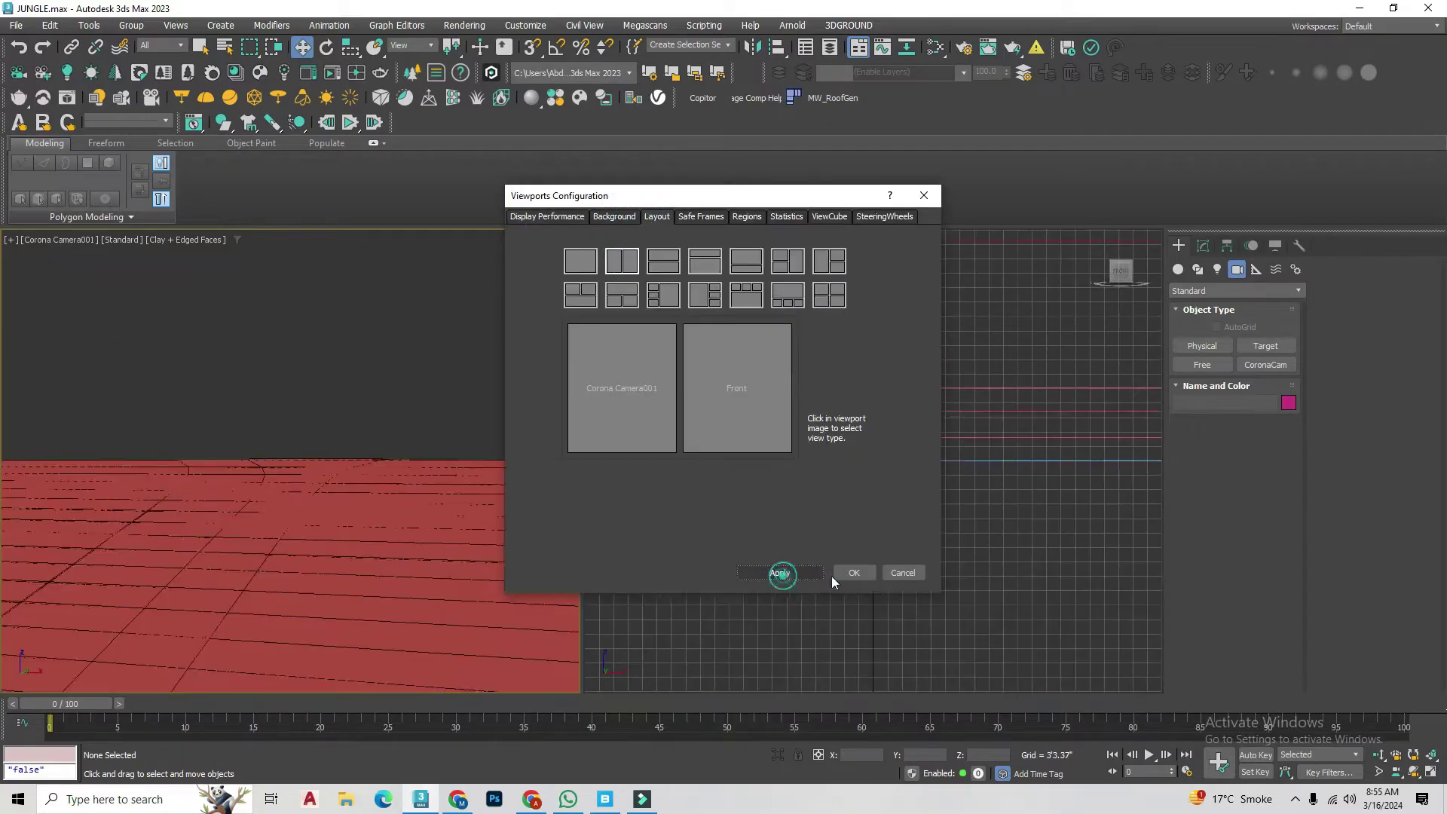
click(836, 577)
click(56, 240)
click(76, 491)
alt+middle_drag(868, 509, 866, 471)
key(F3)
click(739, 240)
click(761, 351)
Step: Select the Corona camera and raise the render output Height to 782 for portrait
click(898, 601)
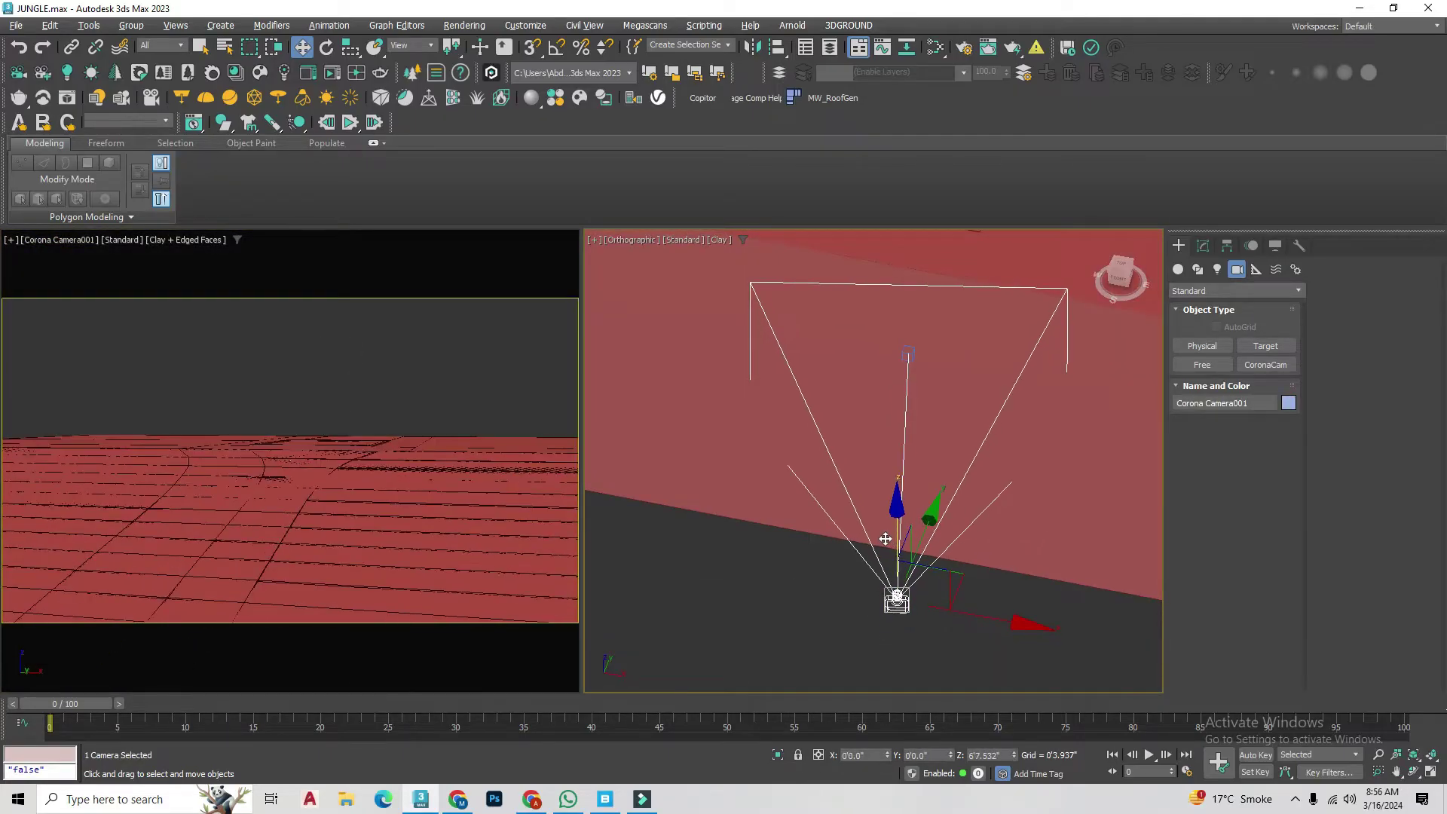
click(963, 47)
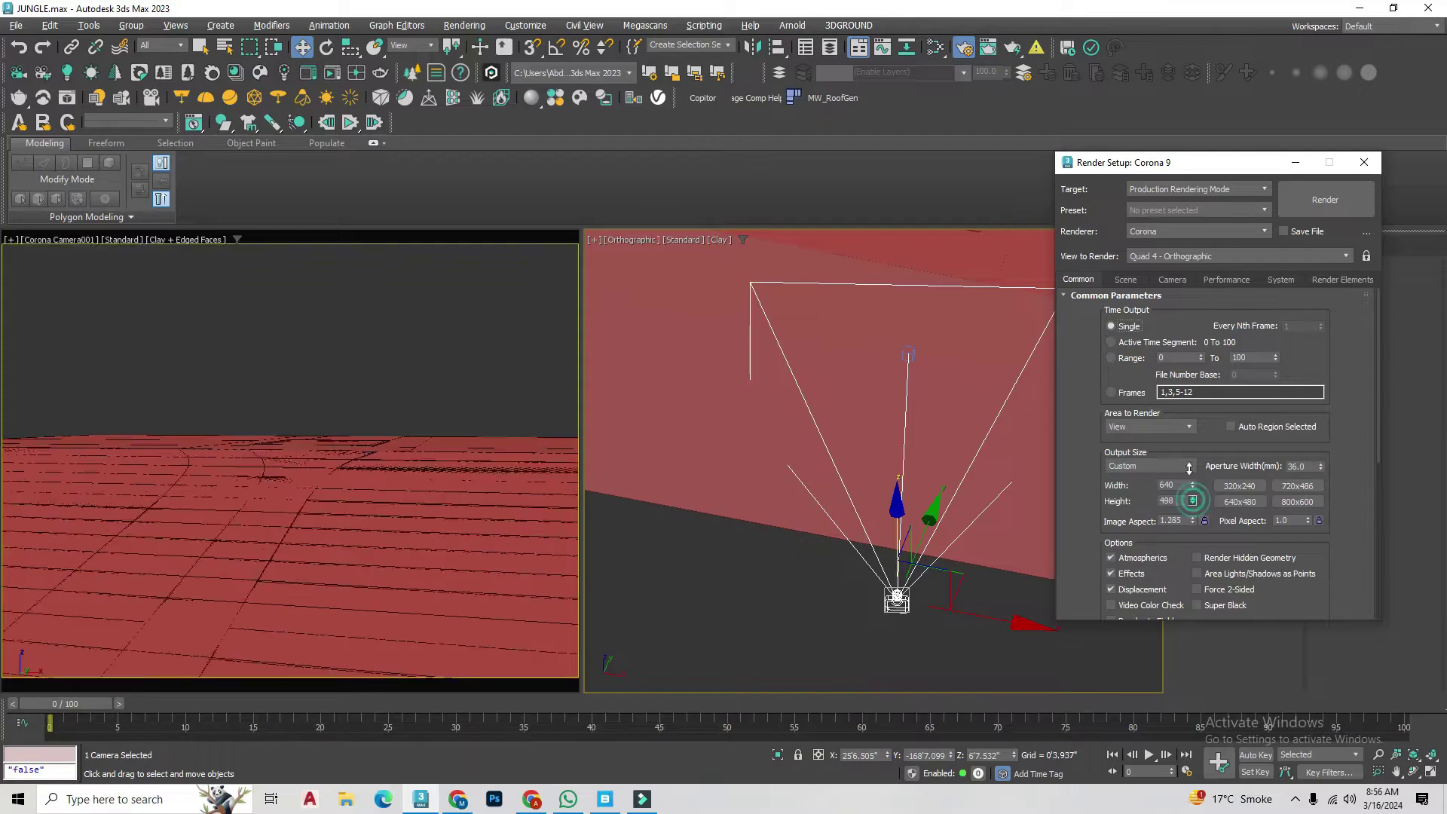
drag(1189, 467, 974, 529)
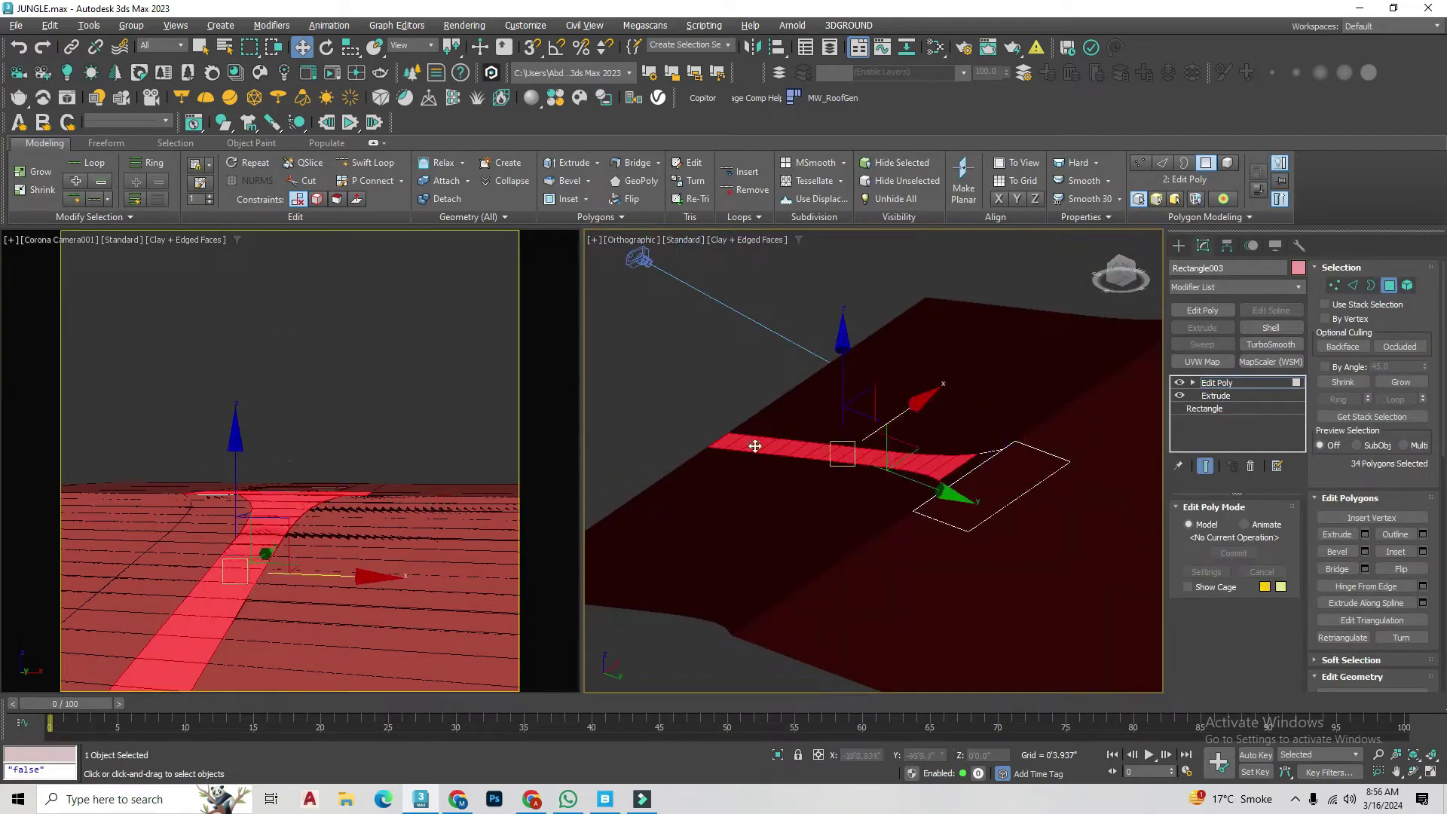
scroll(951, 468, up, 2)
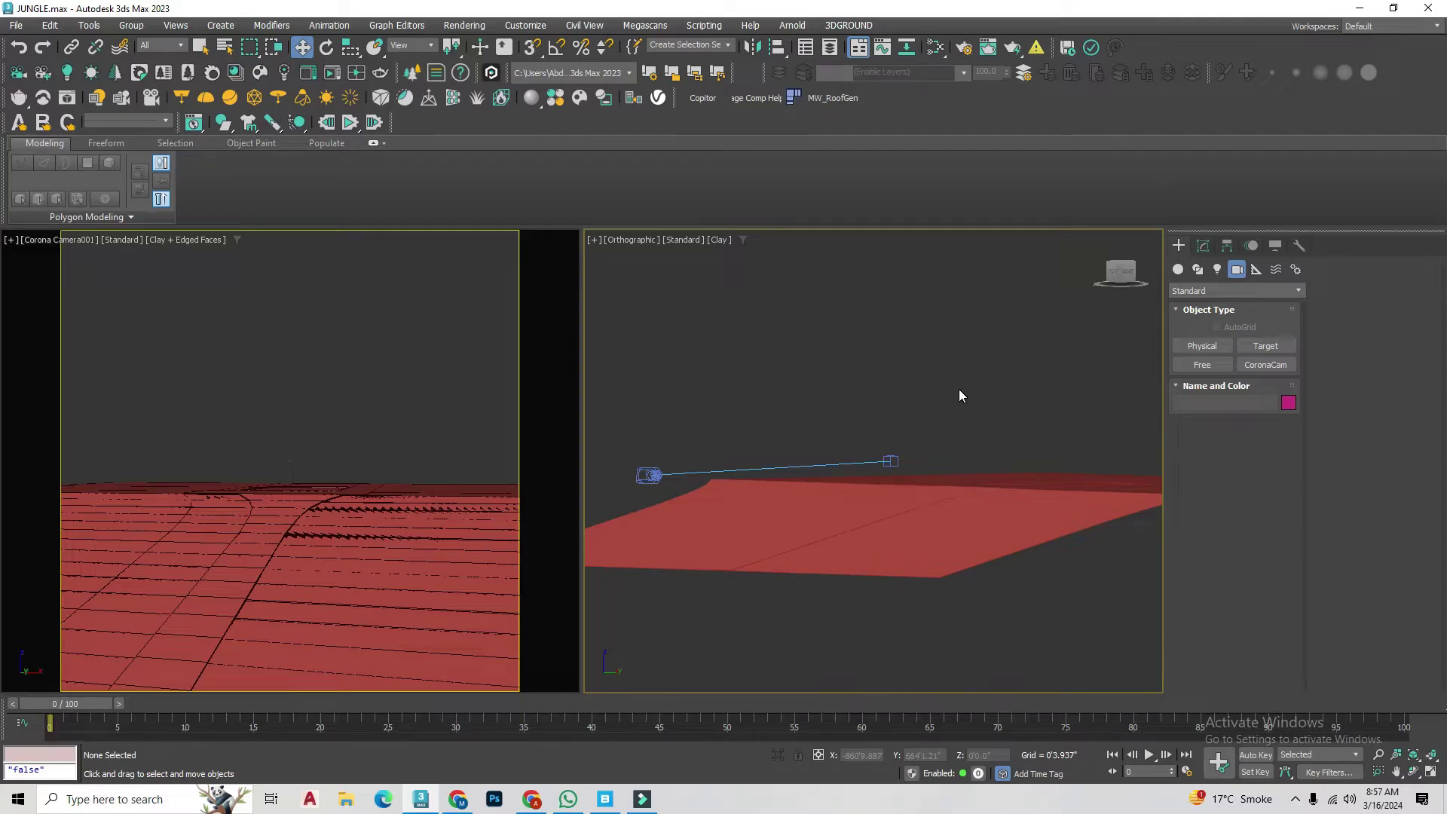
scroll(966, 598, down, 3)
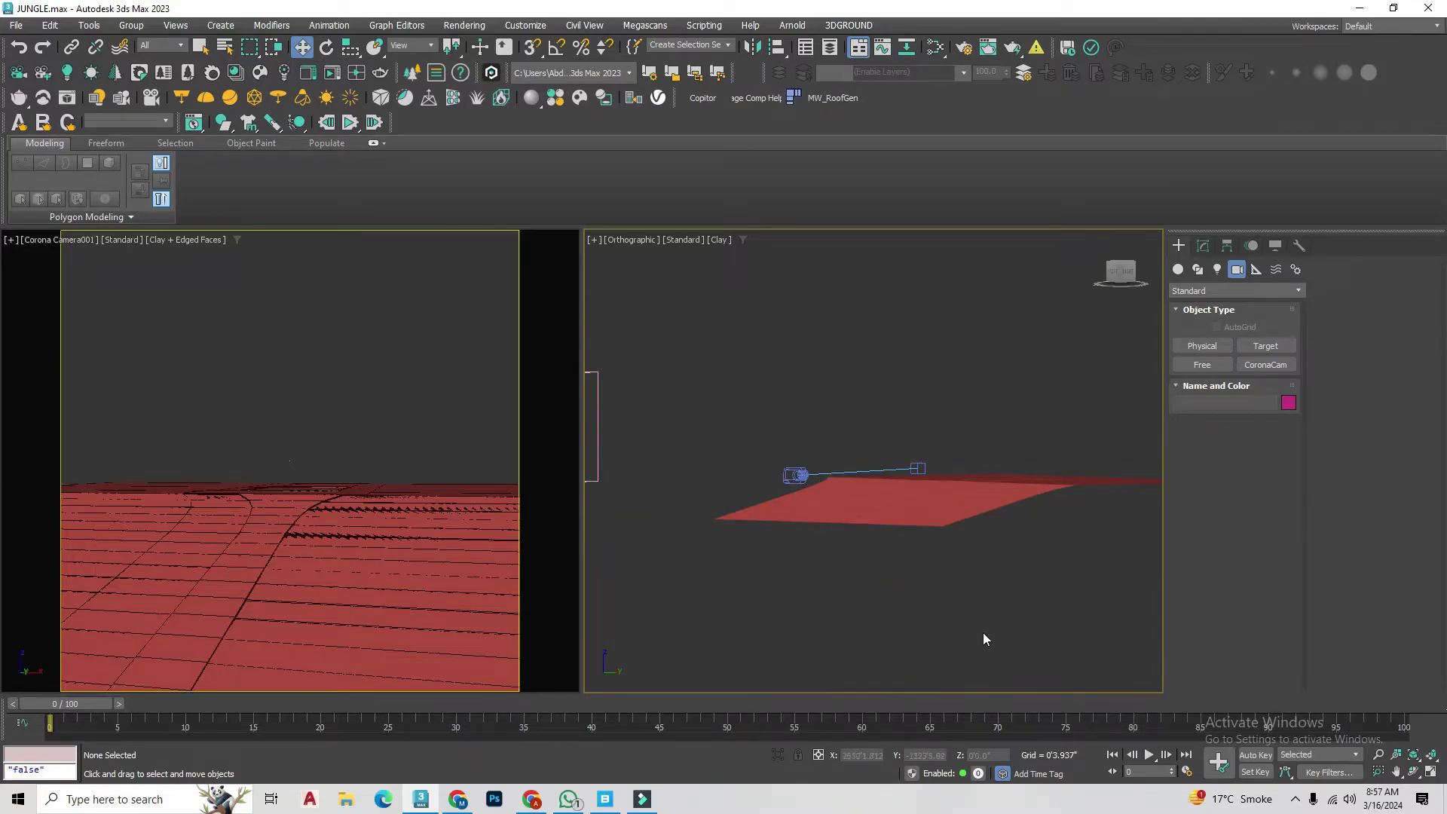
scroll(943, 601, down, 2)
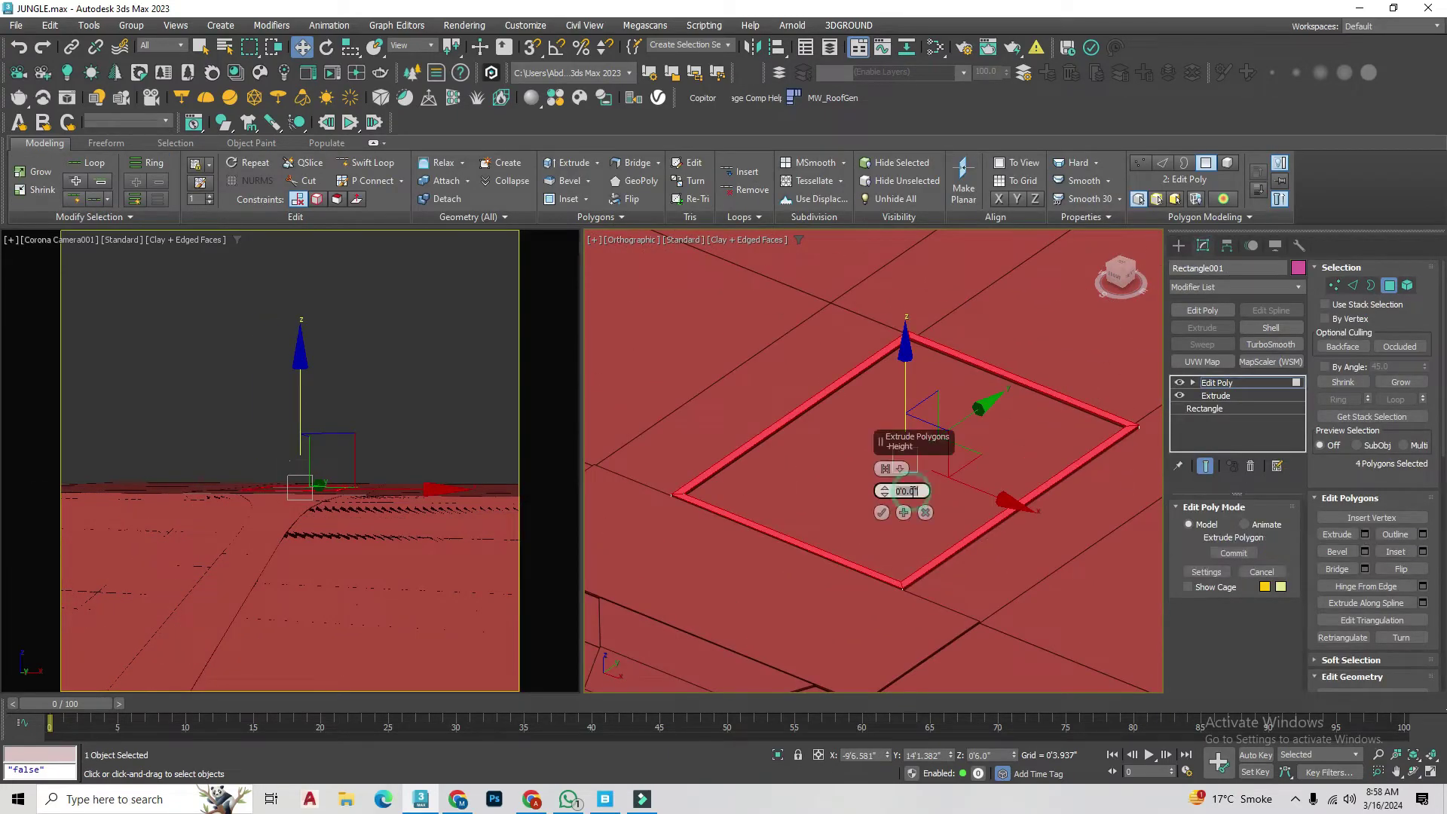
Step: Extrude the block's top faces by 10, then again by 15
text(10)
key(Return)
click(1365, 535)
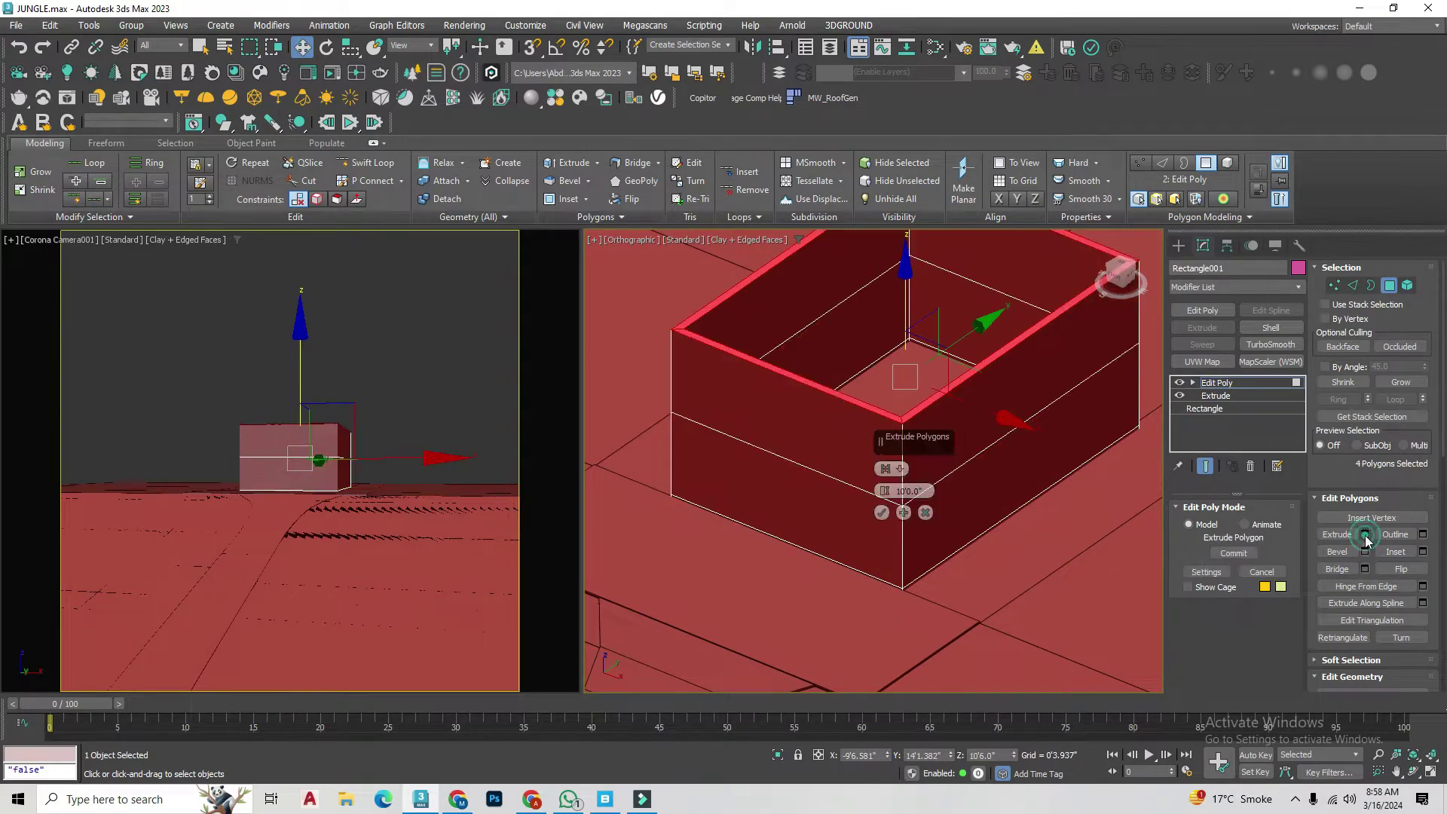
click(904, 513)
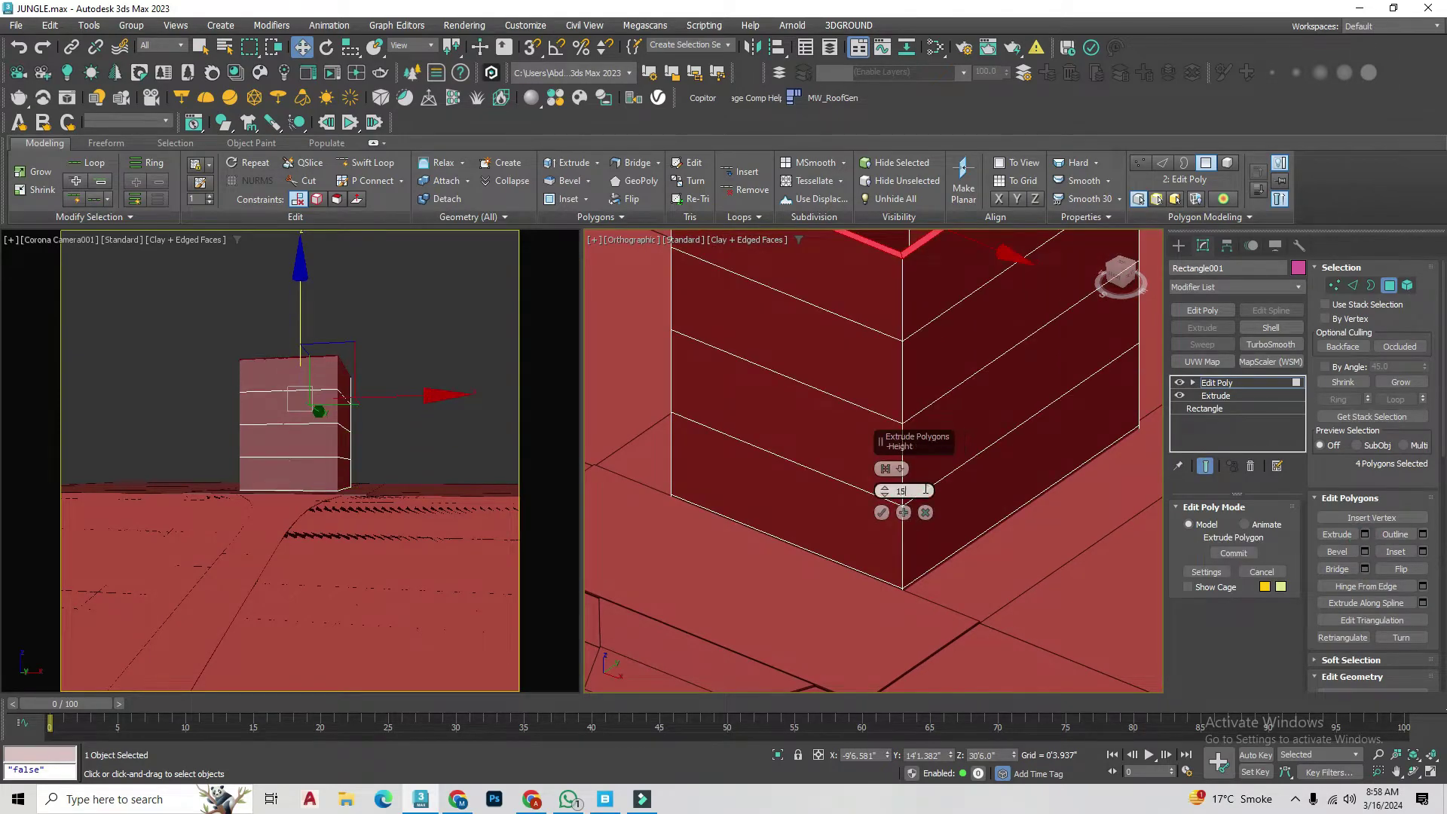
key(Return)
scroll(921, 540, down, 5)
scroll(921, 540, up, 2)
click(1353, 285)
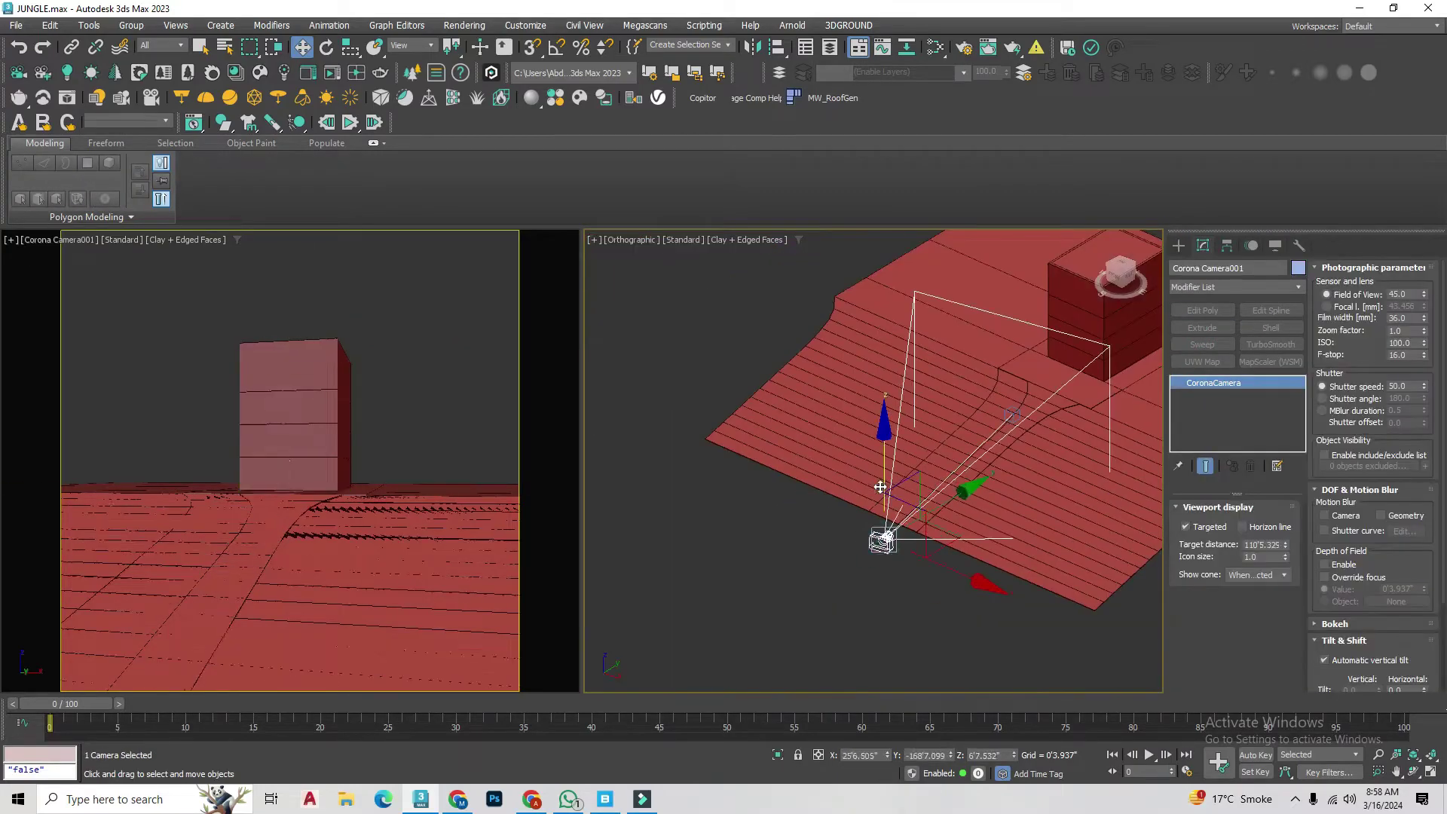
Step: Narrow Corona Camera001's field of view, select its target, then the block house
drag(1423, 294, 1423, 310)
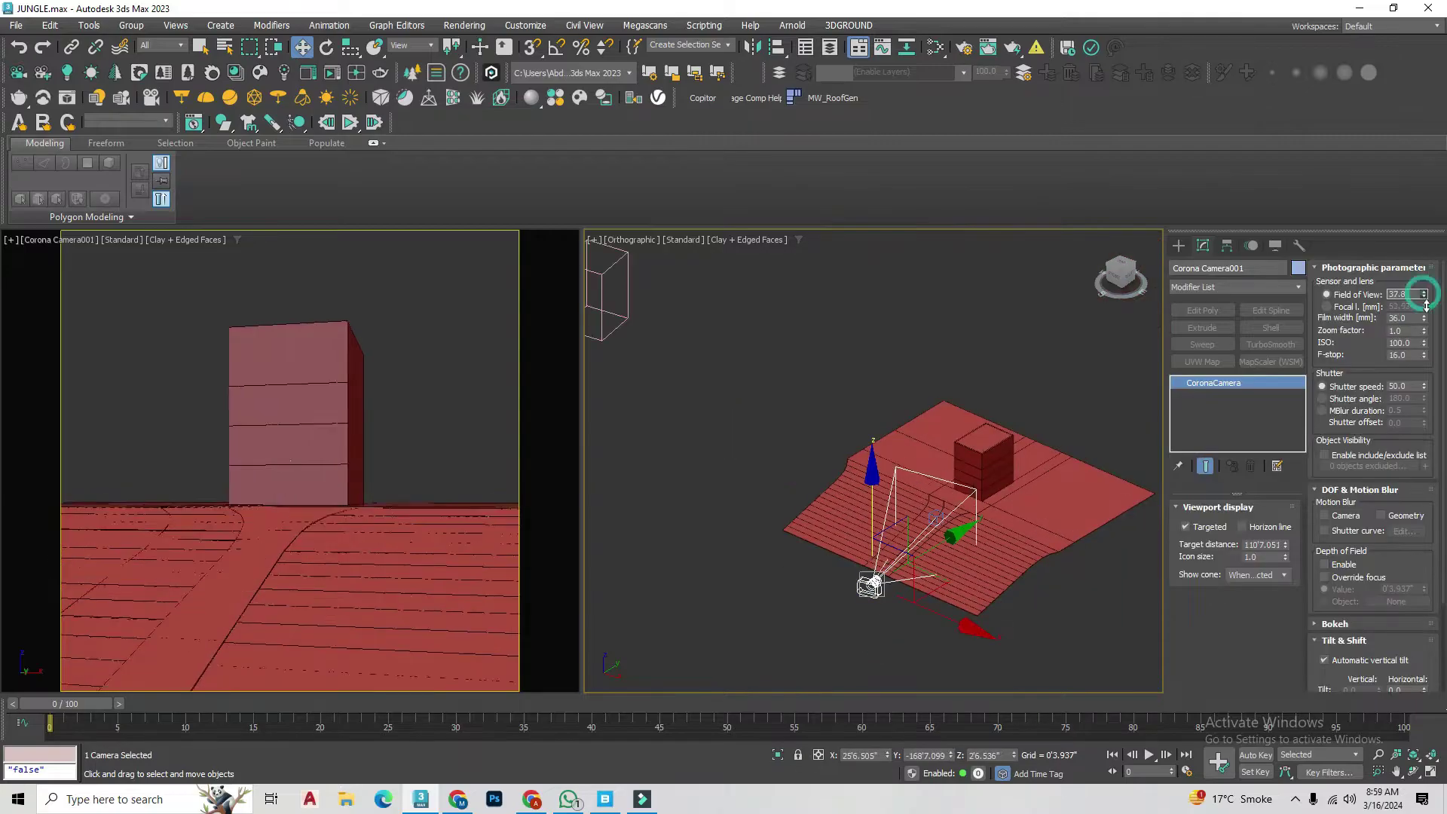
click(933, 478)
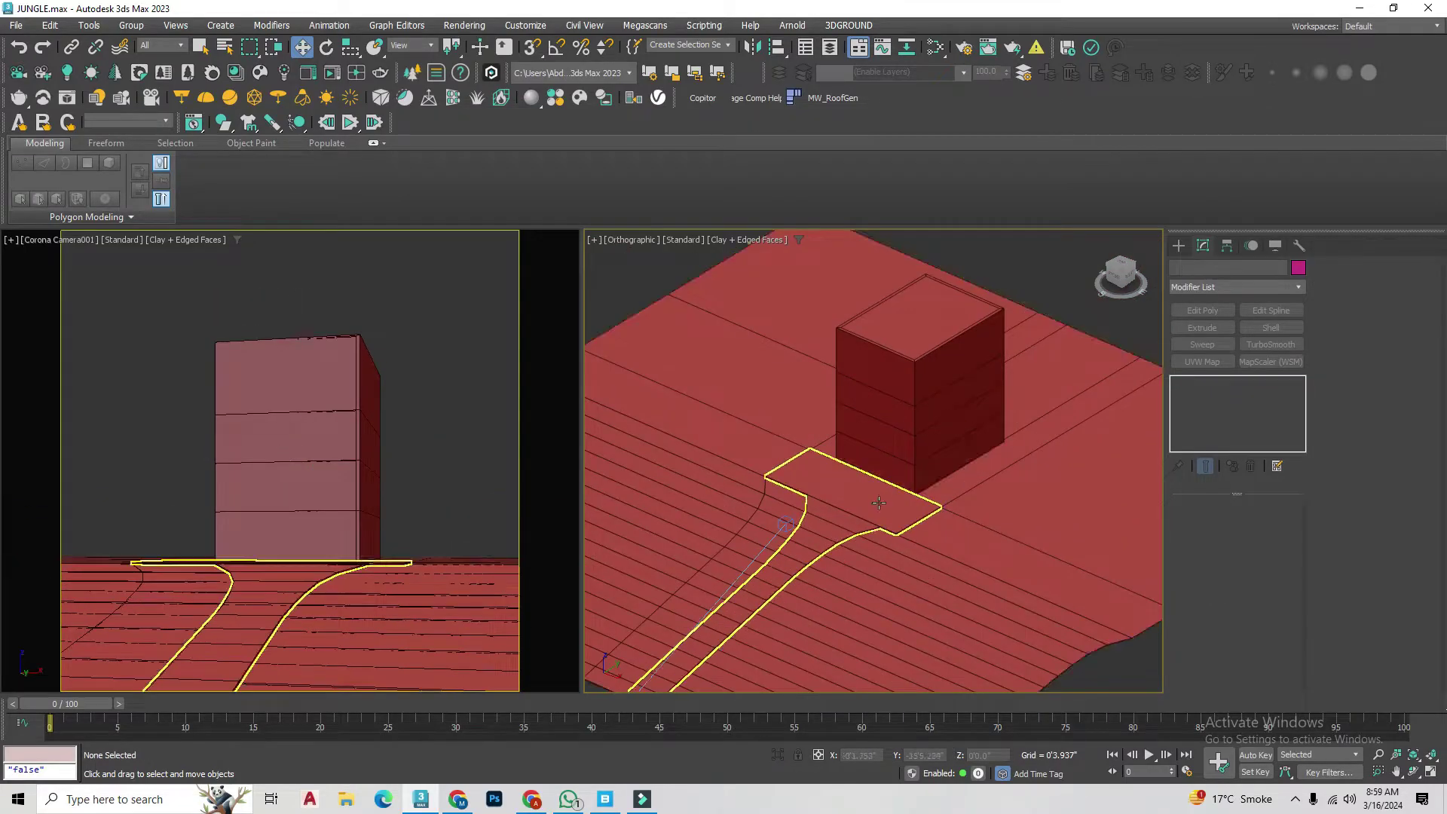
scroll(778, 498, up, 5)
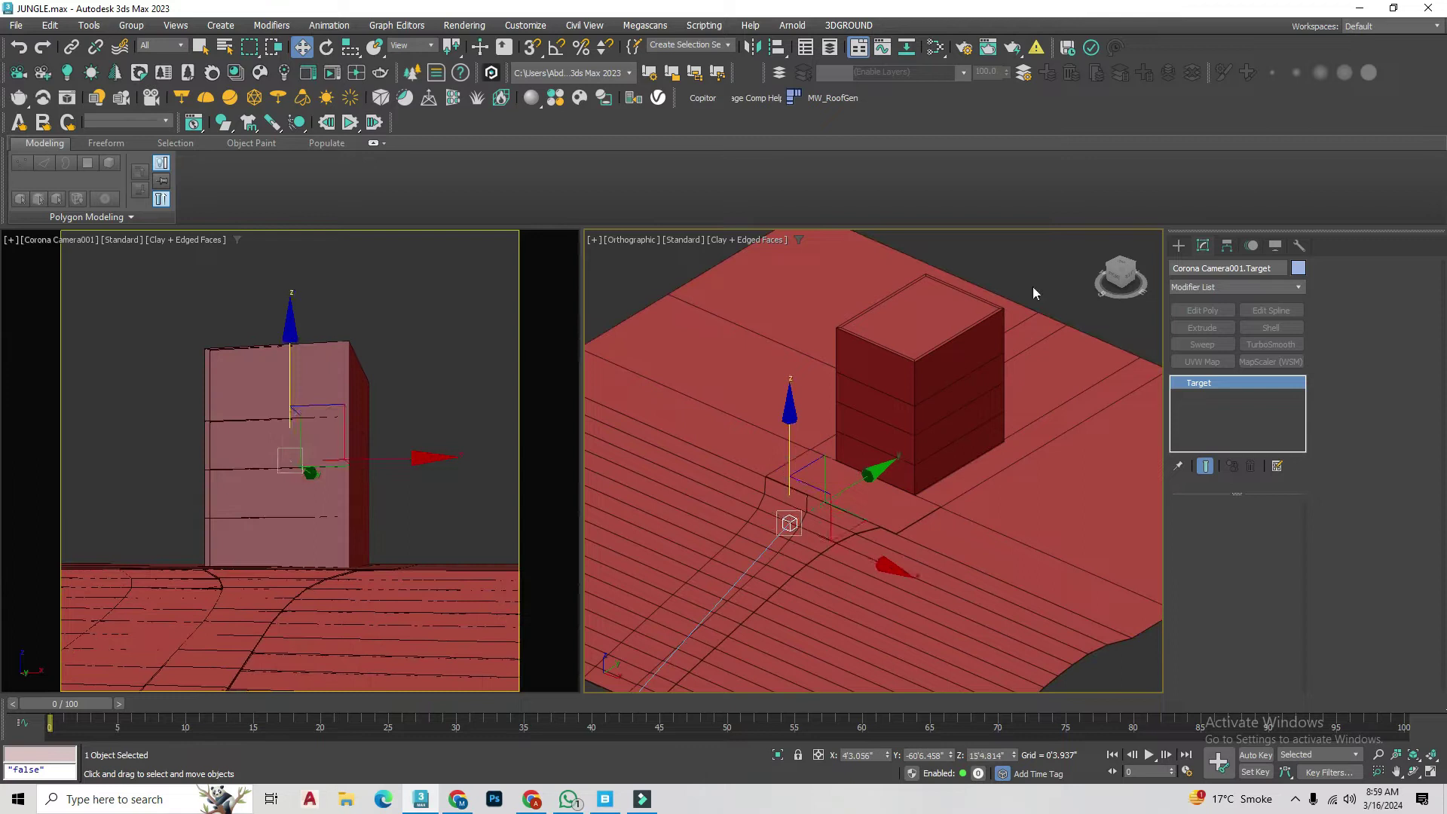
click(826, 312)
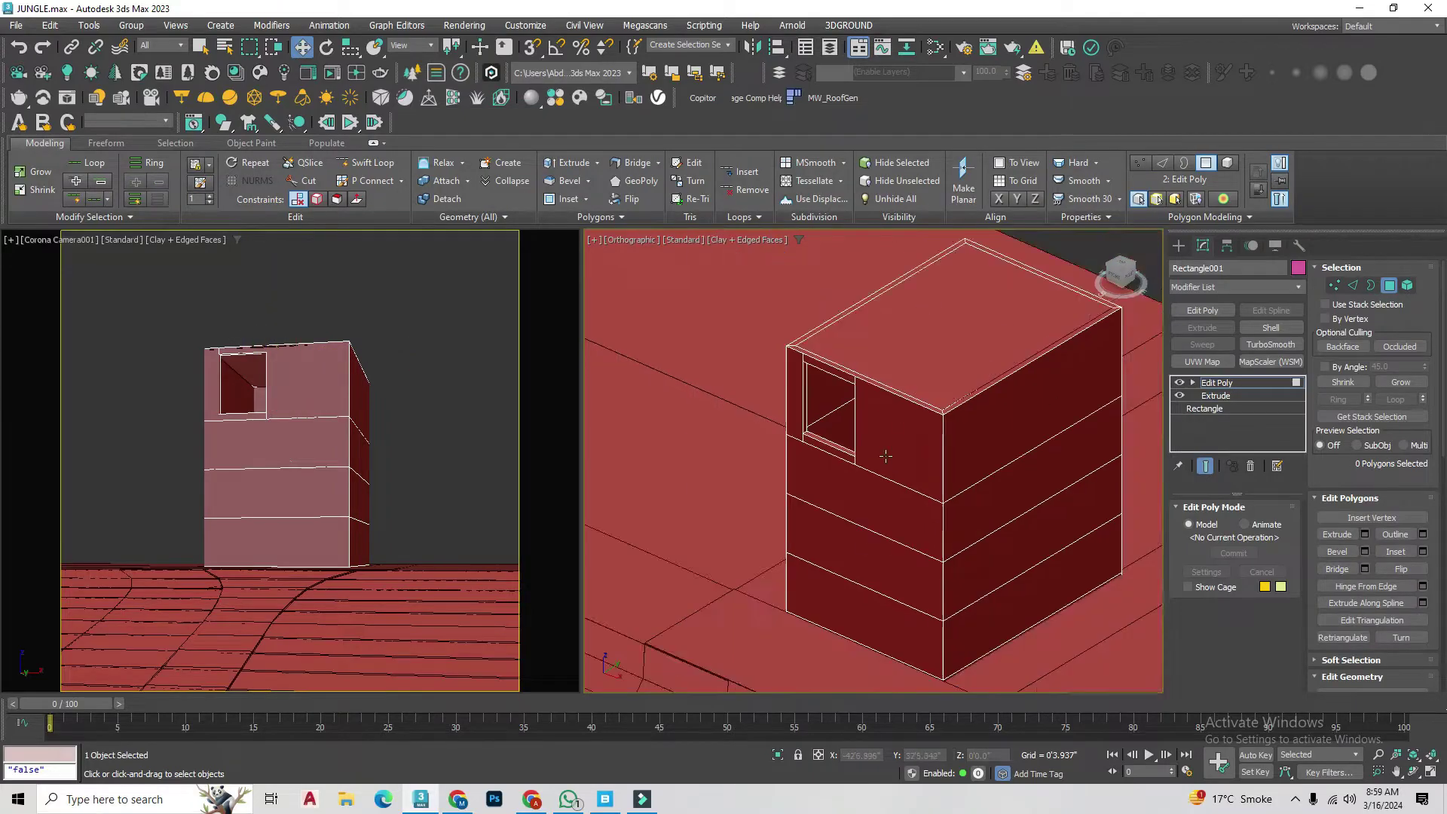
Step: Connect two new vertical edges across the block house's front wall
key(z)
scroll(912, 422, up, 5)
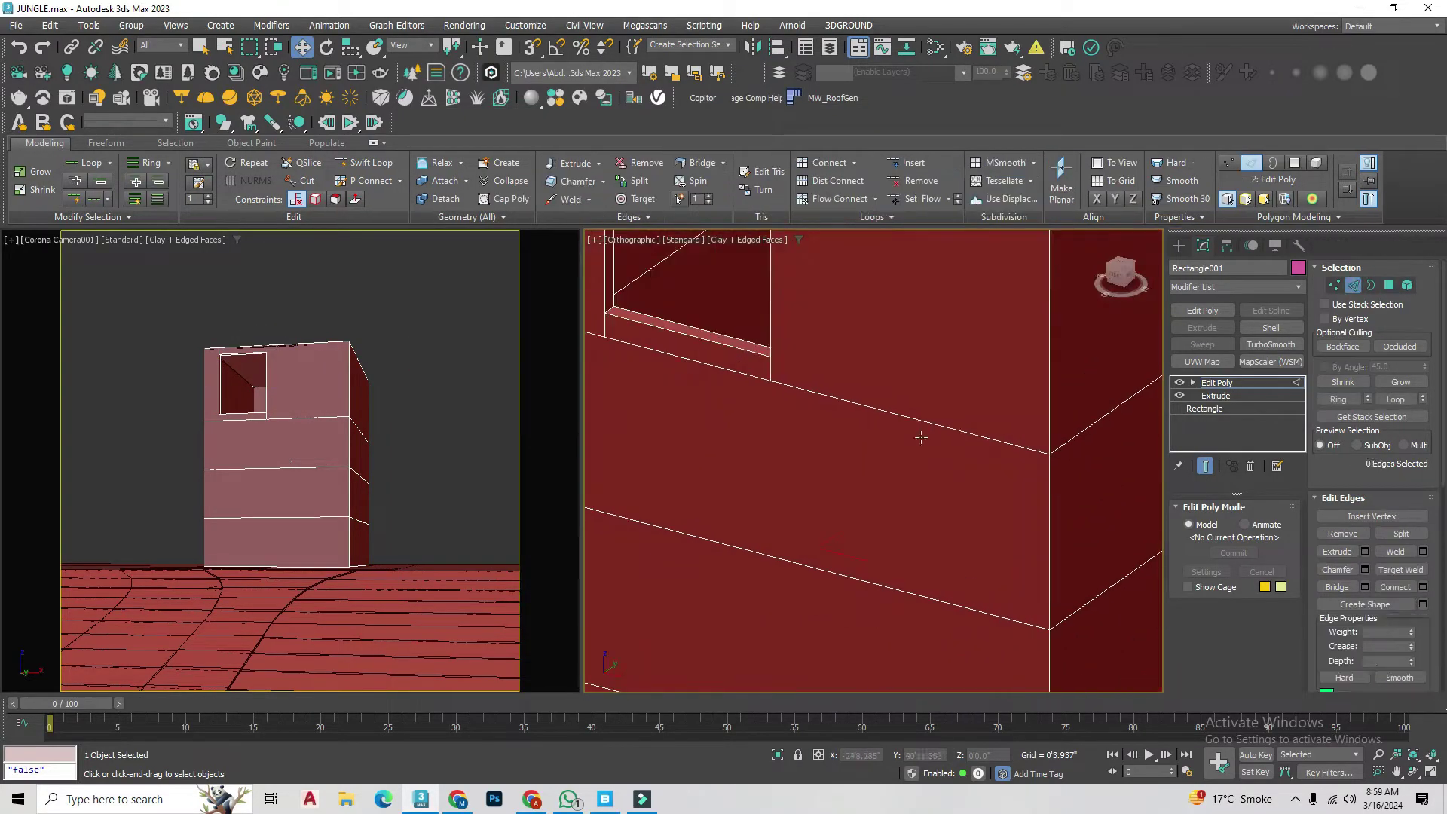
key(2)
click(881, 535)
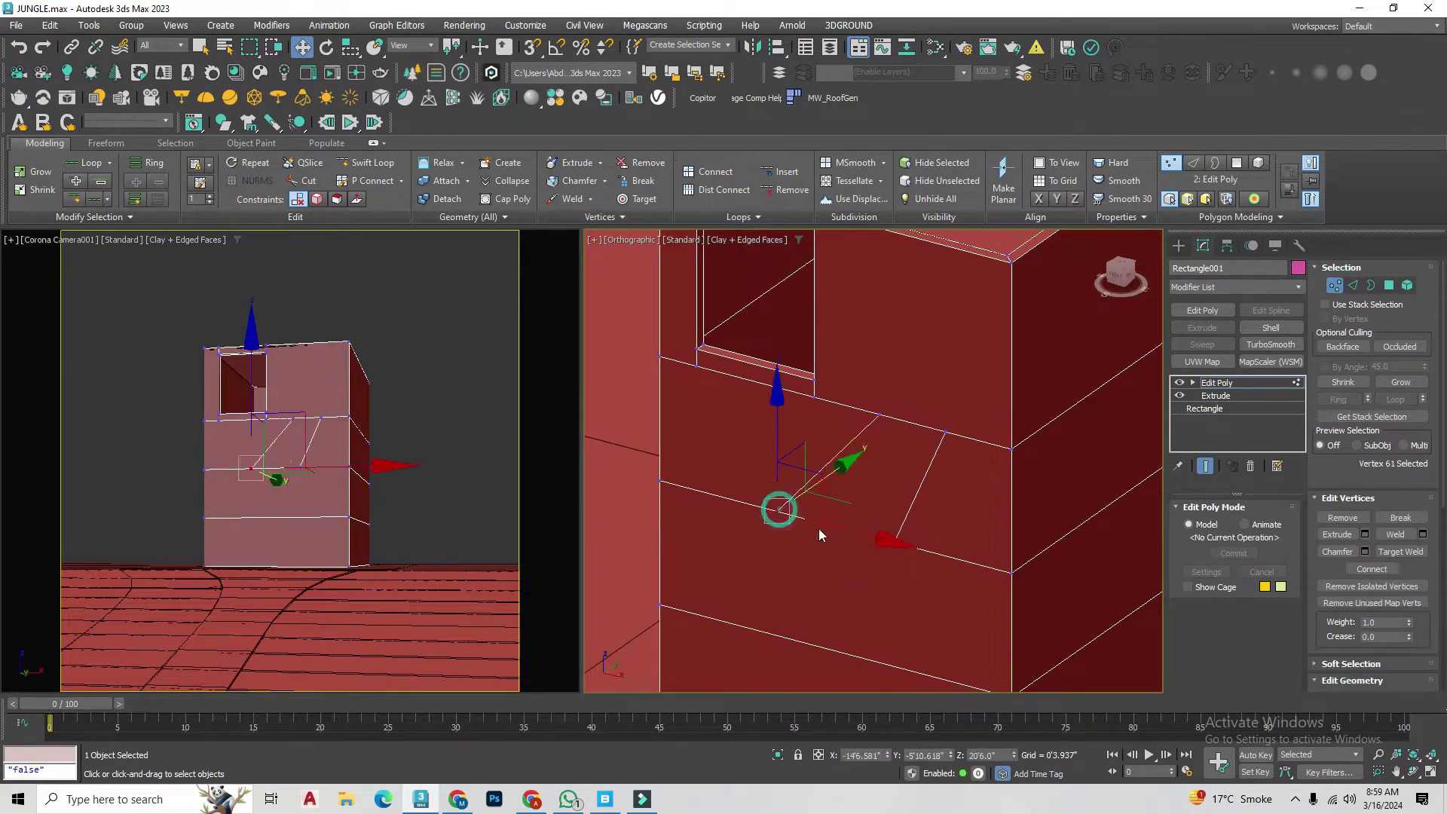
scroll(898, 549, up, 3)
scroll(920, 485, down, 3)
Step: Select the narrow wall face between the new edges and its edges
key(1)
key(4)
click(905, 498)
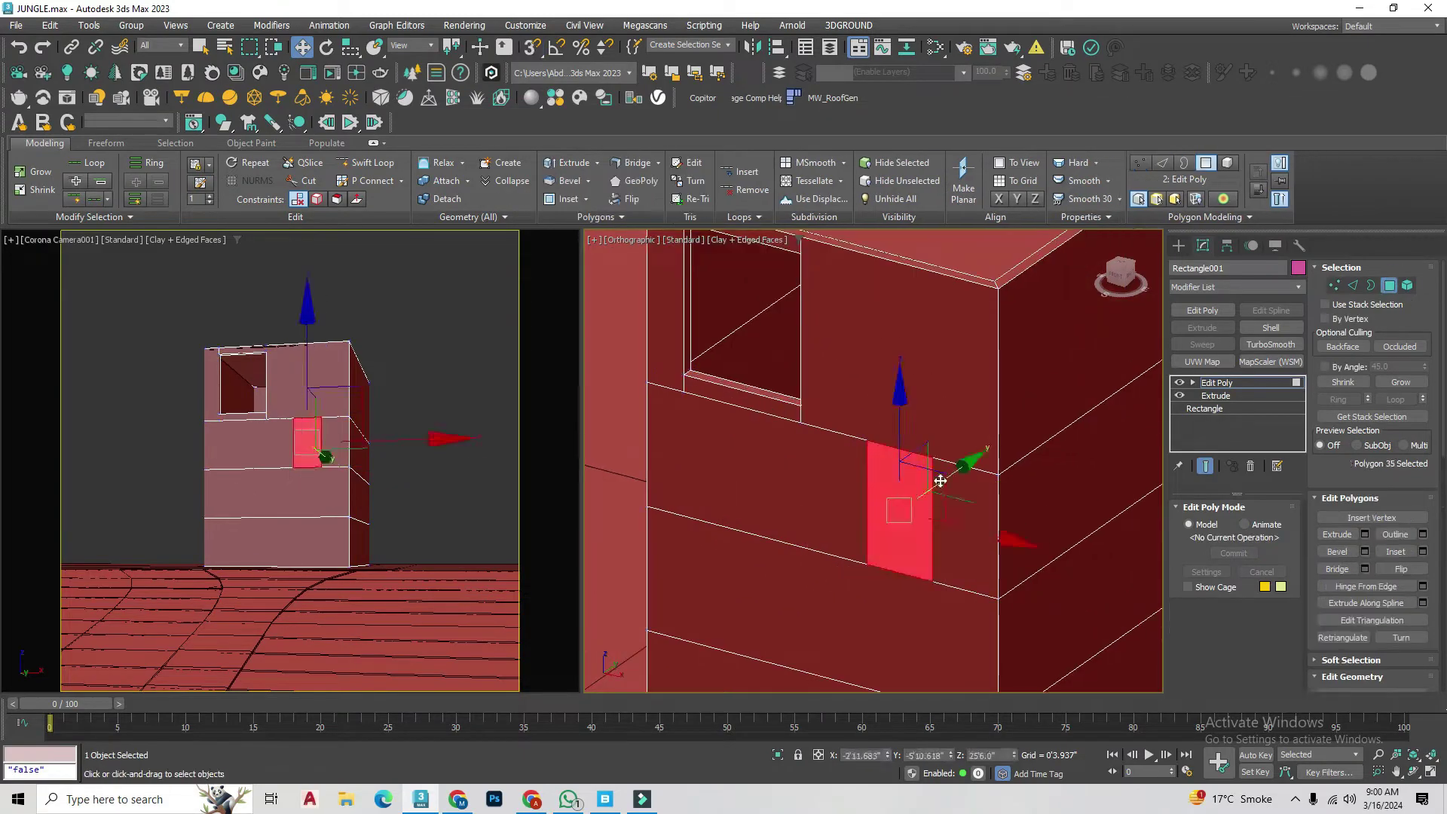
scroll(935, 467, down, 3)
key(2)
scroll(904, 414, up, 3)
click(905, 414)
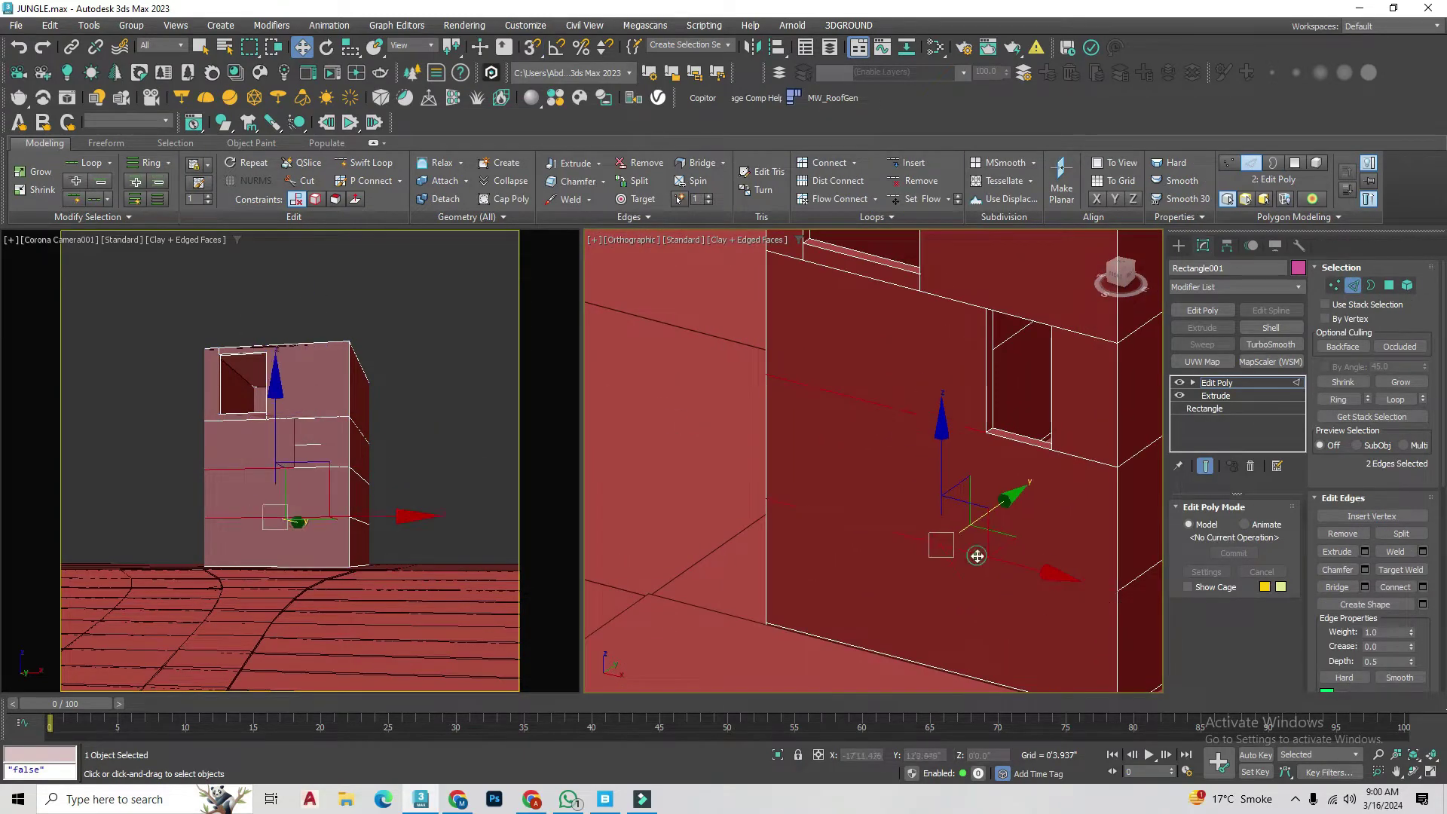
Step: Delete the narrow wall strip to leave a window opening and save the scene
click(1334, 285)
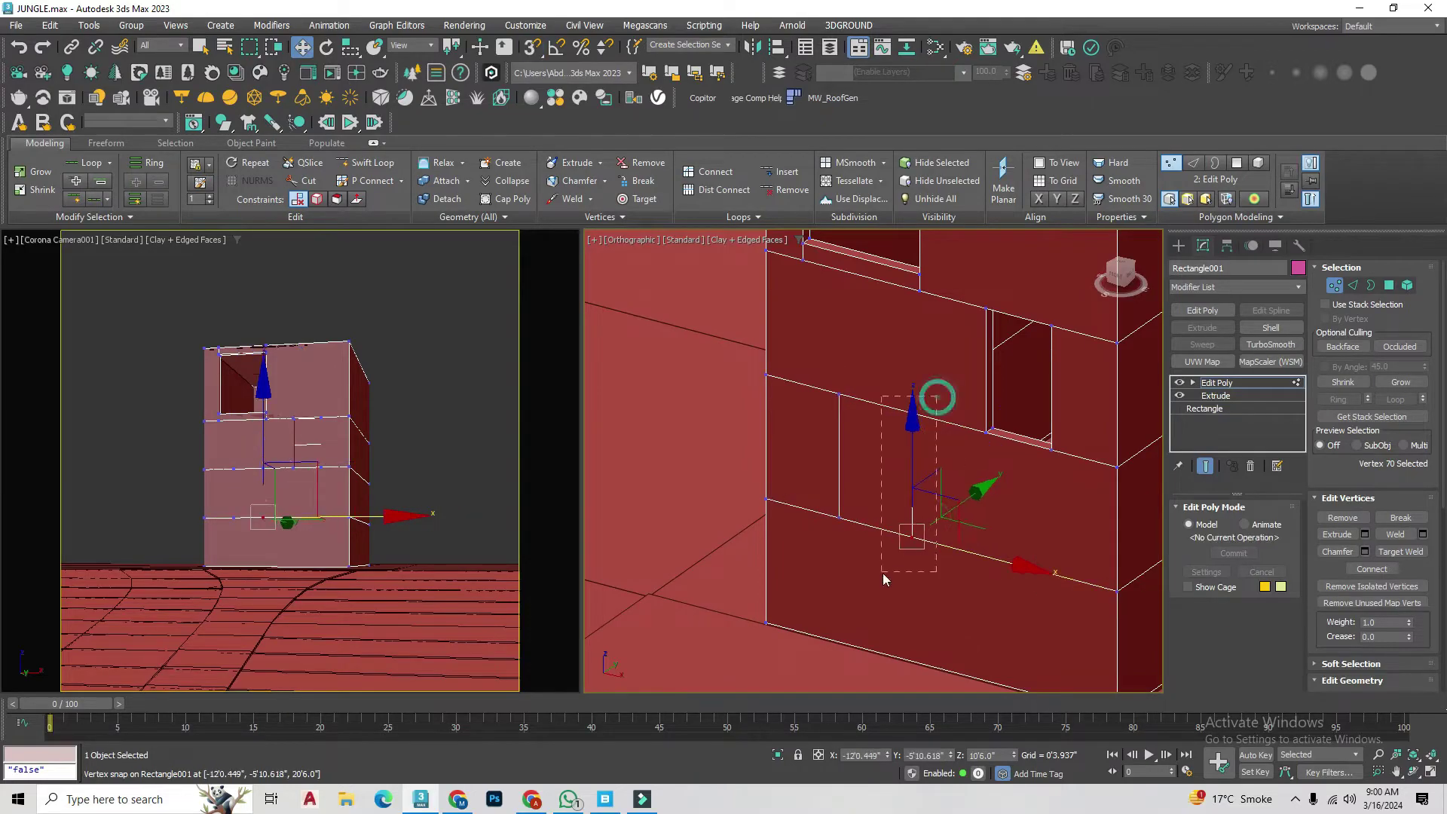
key(4)
click(851, 452)
key(Delete)
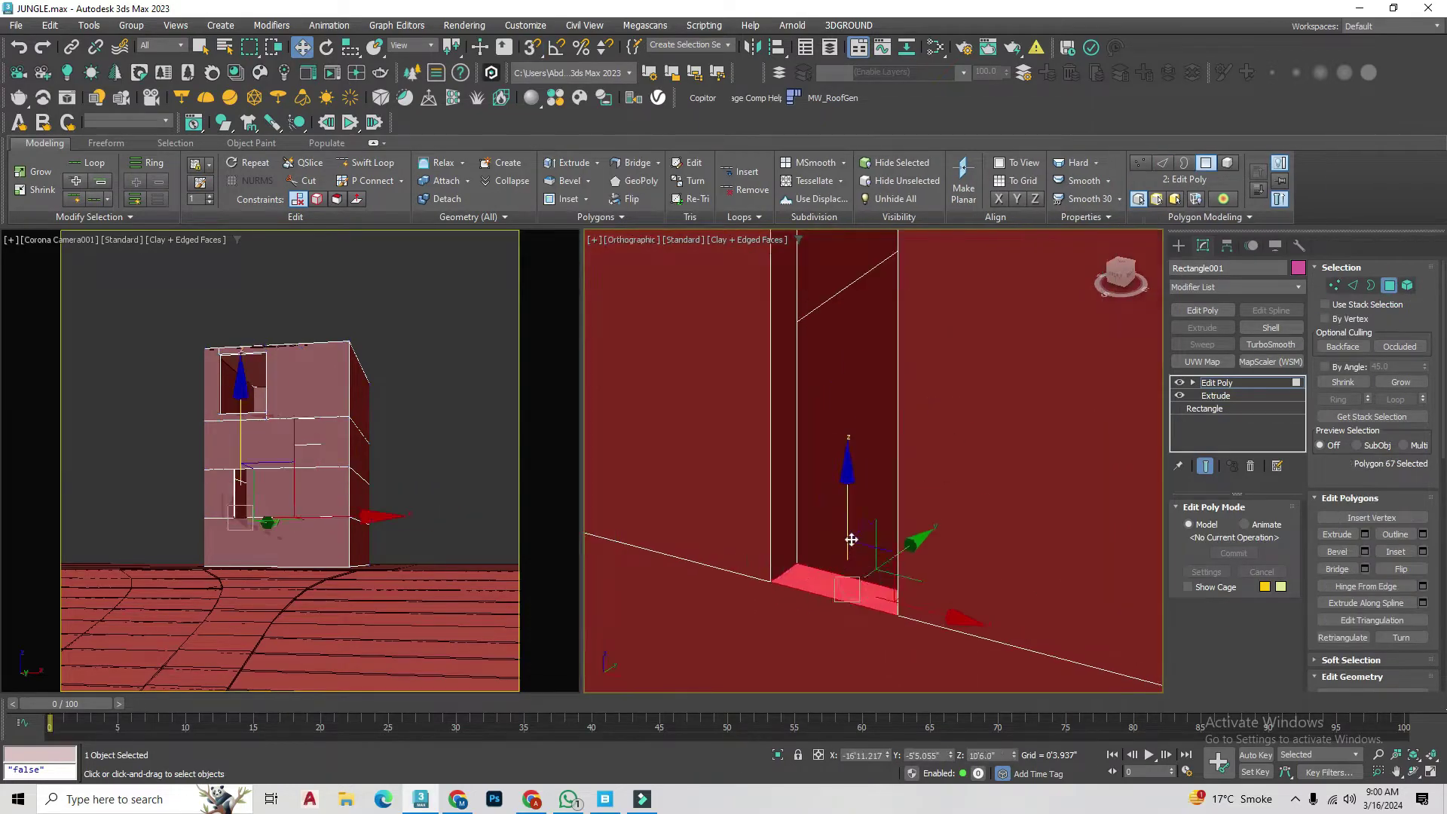
alt+middle_drag(904, 452, 1119, 385)
key(ctrl+d)
scroll(859, 529, down, 3)
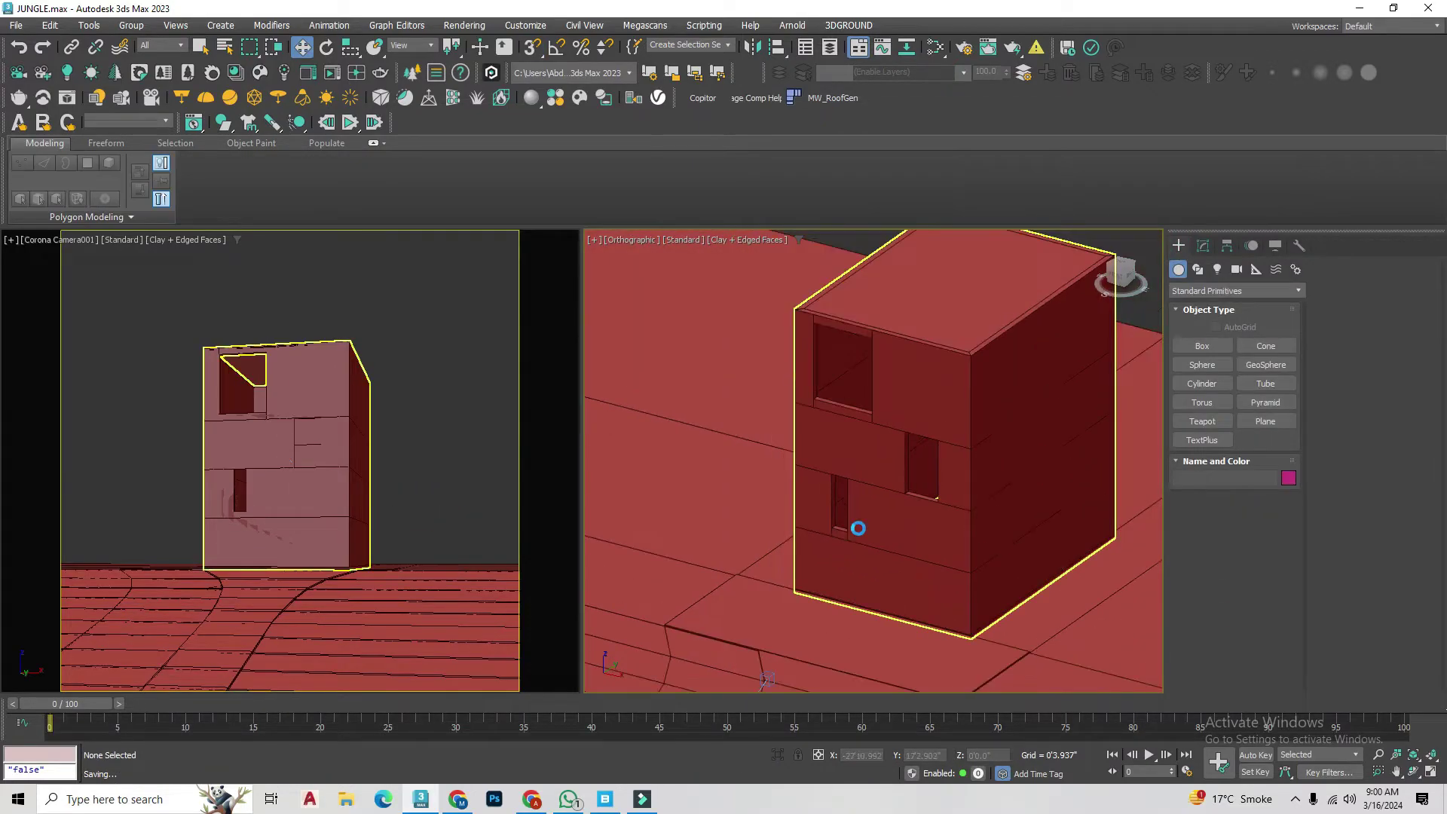
Step: Detach the block house's bottom-band polygons as a separate object
click(859, 528)
scroll(880, 552, up, 3)
key(4)
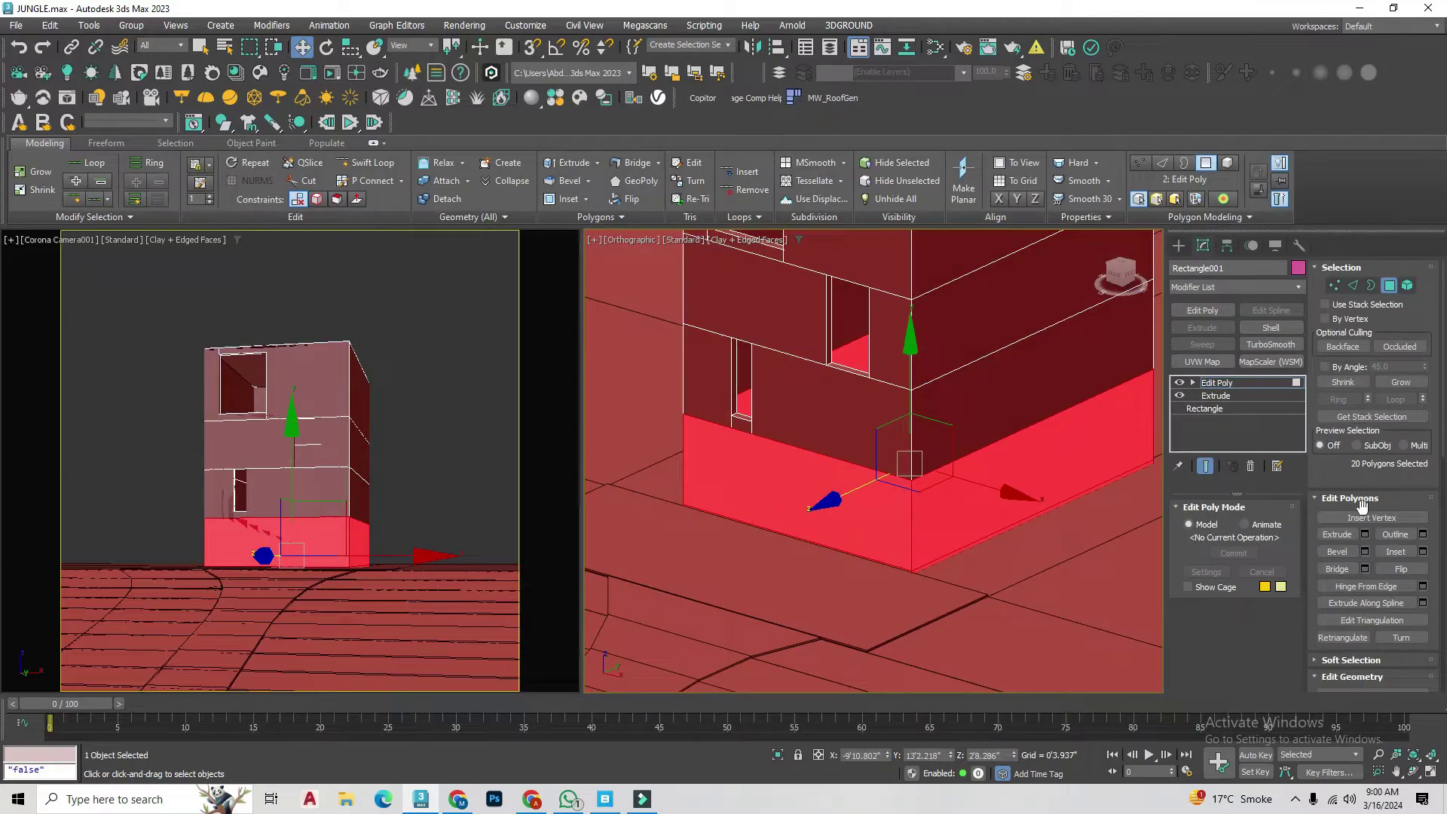
key(ctrl+d)
scroll(766, 507, down, 2)
click(1206, 250)
Step: Inset the bottom band's front-left face to frame an entrance opening
key(2)
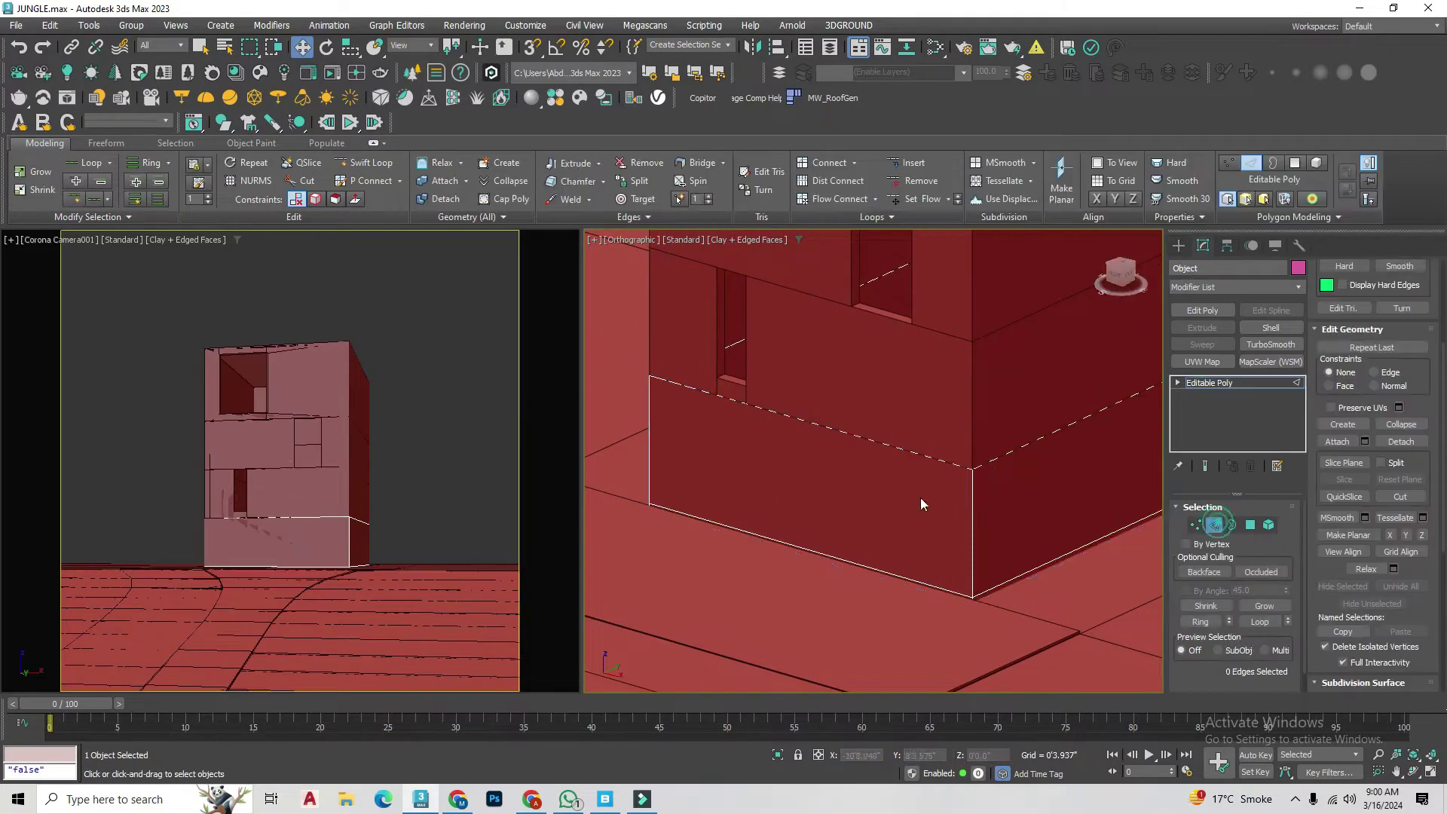
key(1)
click(859, 437)
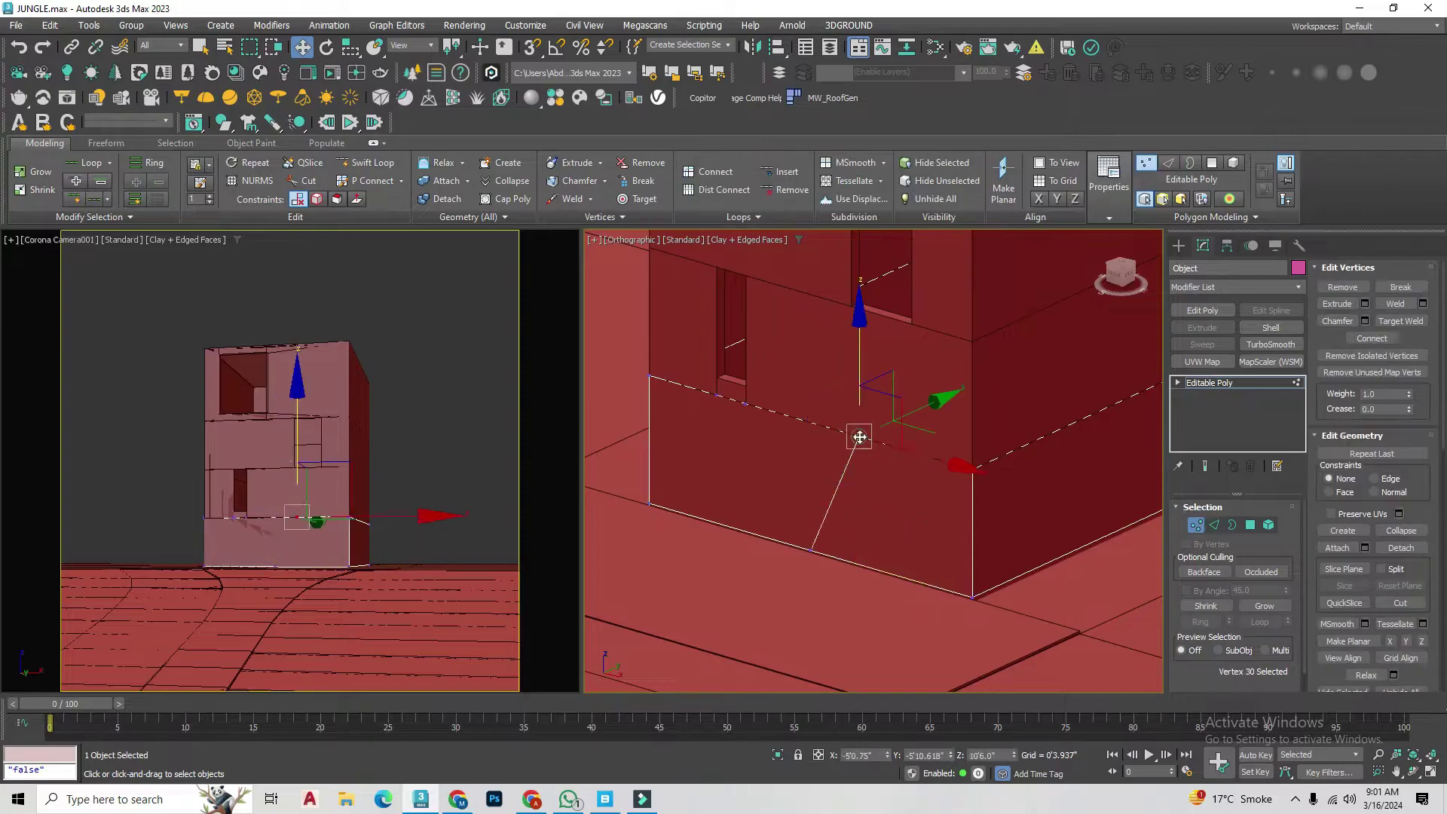
middle_drag(770, 483, 833, 489)
click(1250, 525)
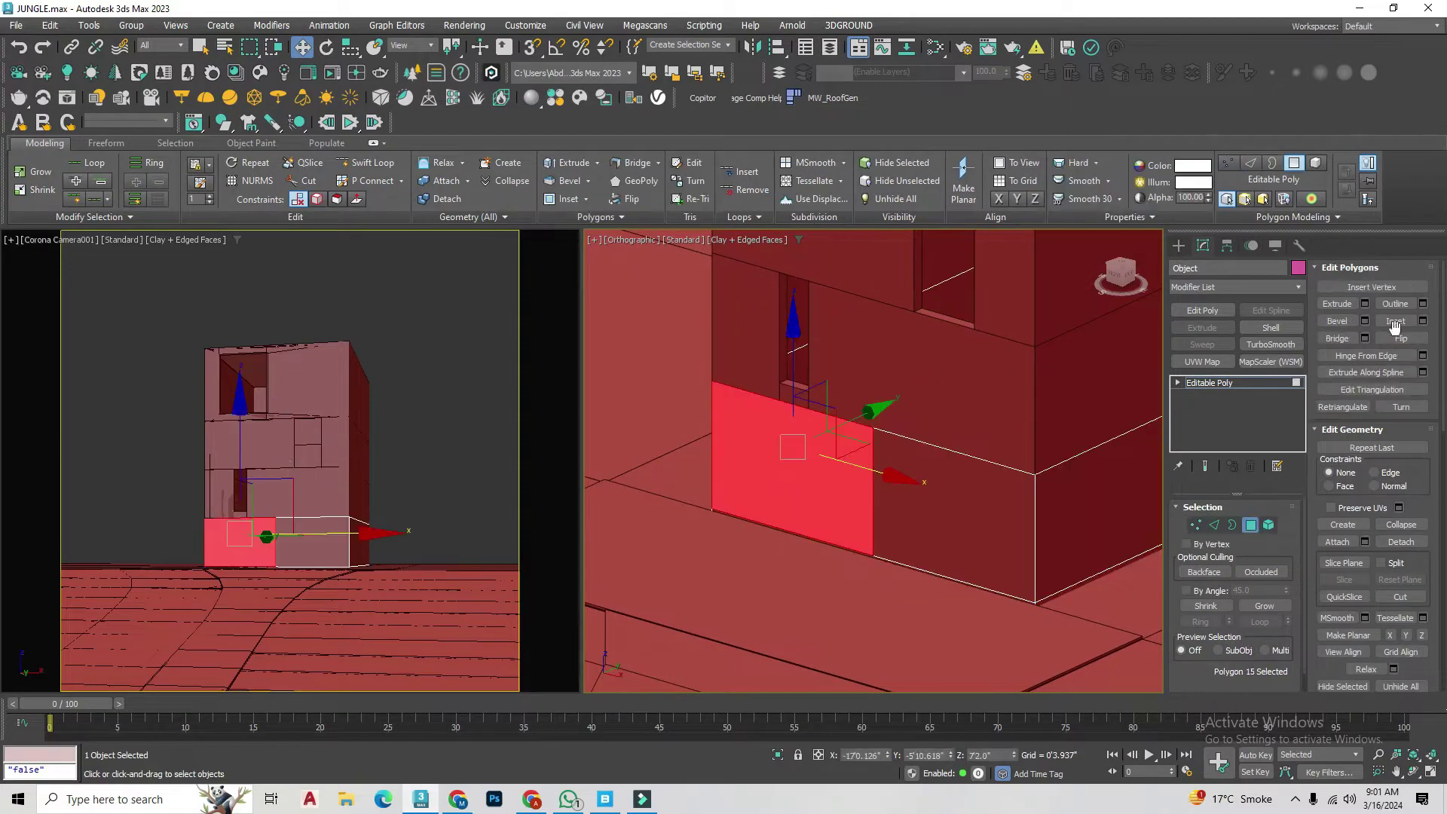
click(1395, 325)
scroll(828, 457, up, 3)
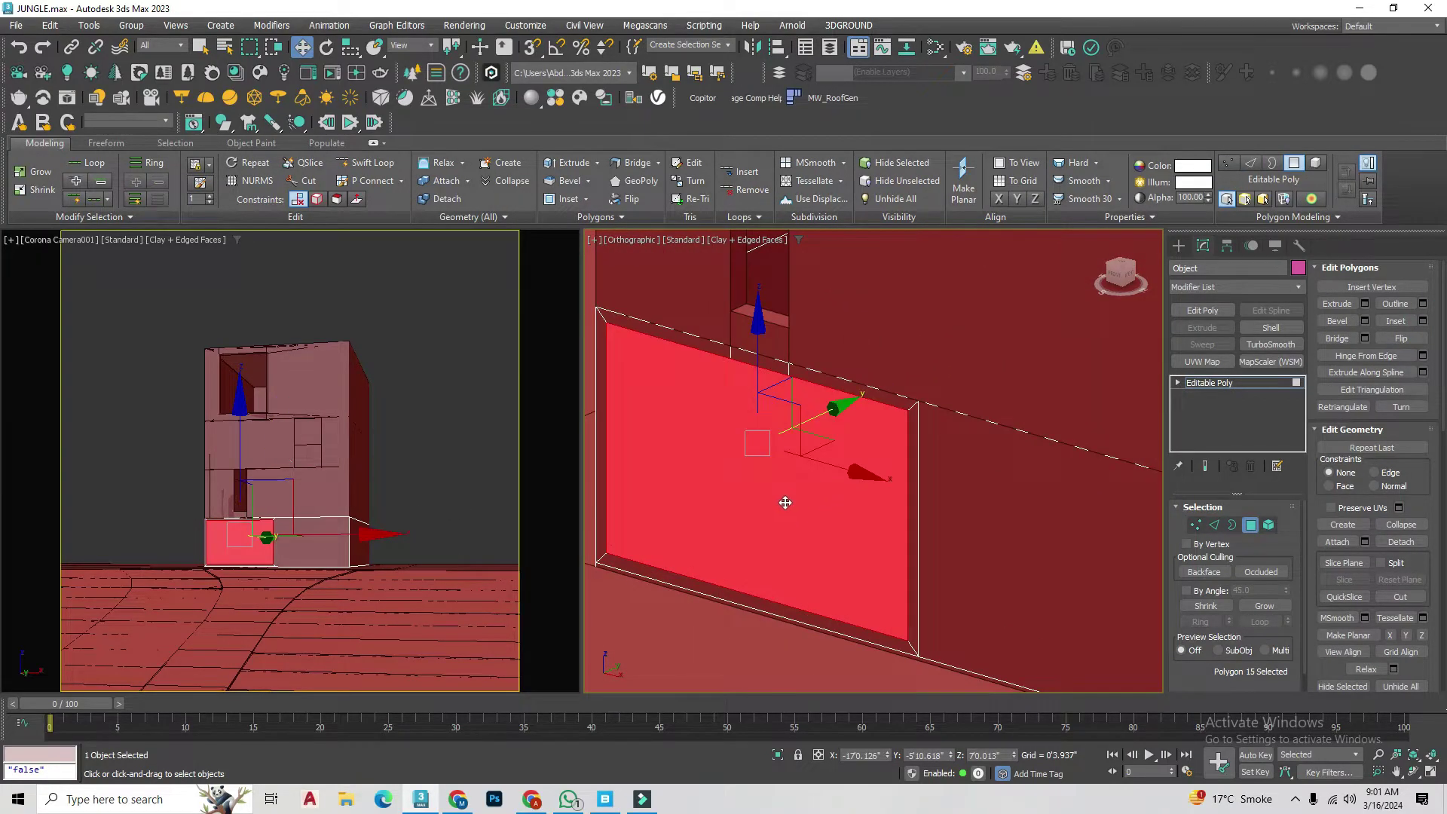
scroll(811, 541, up, 5)
mouse_move(811, 541)
alt+middle_down()
mouse_move(776, 598)
mouse_move(700, 497)
mouse_move(850, 669)
mouse_move(783, 564)
mouse_move(801, 580)
mouse_move(749, 585)
mouse_move(1019, 624)
mouse_move(914, 562)
mouse_move(937, 500)
mouse_move(879, 517)
mouse_move(1249, 510)
alt+middle_up()
Step: Select and adjust the bottom band's edges near the front corner
click(1195, 525)
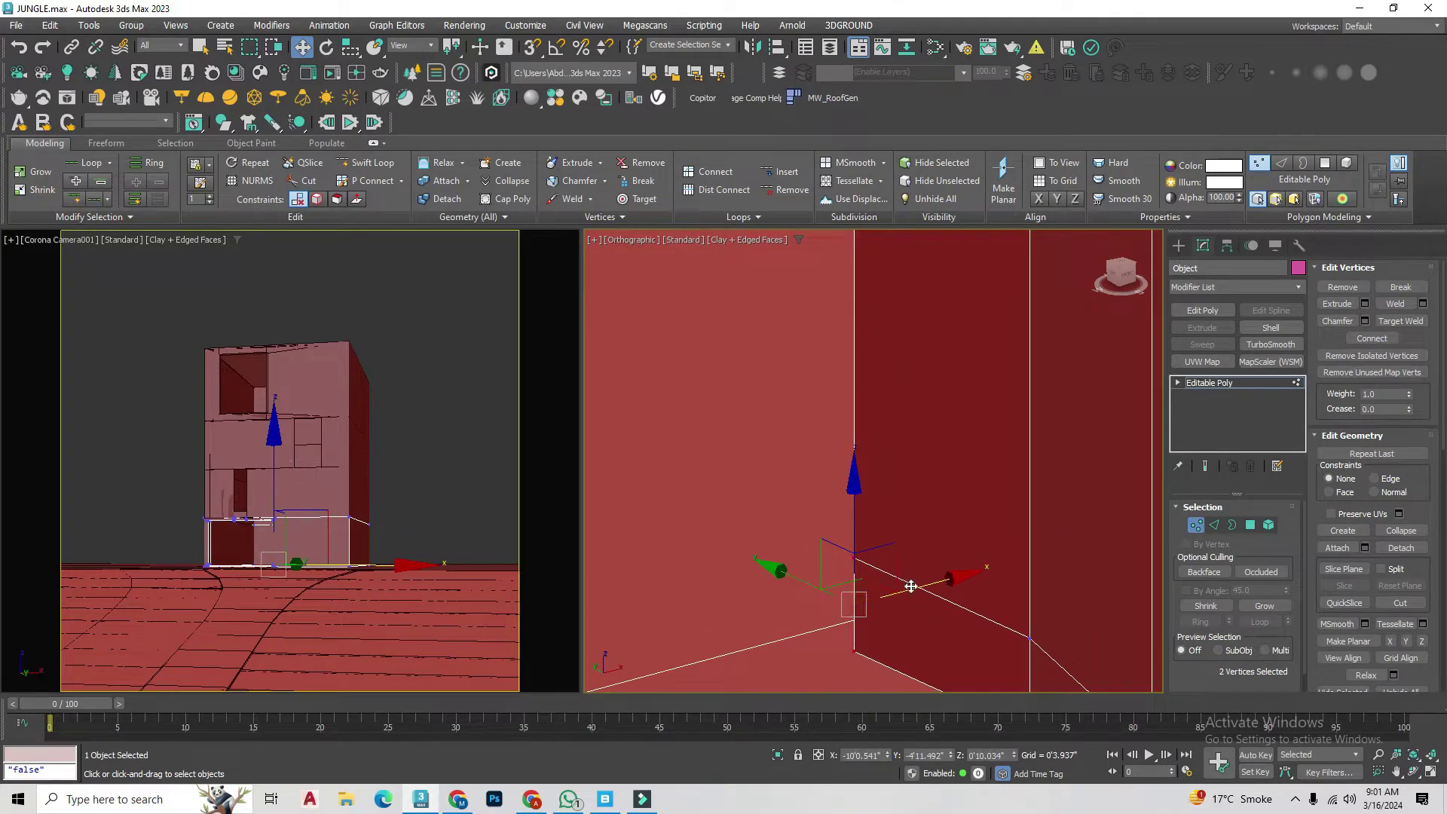
scroll(876, 624, down, 3)
mouse_move(876, 624)
alt+middle_down()
mouse_move(872, 575)
mouse_move(959, 532)
alt+middle_up()
click(958, 532)
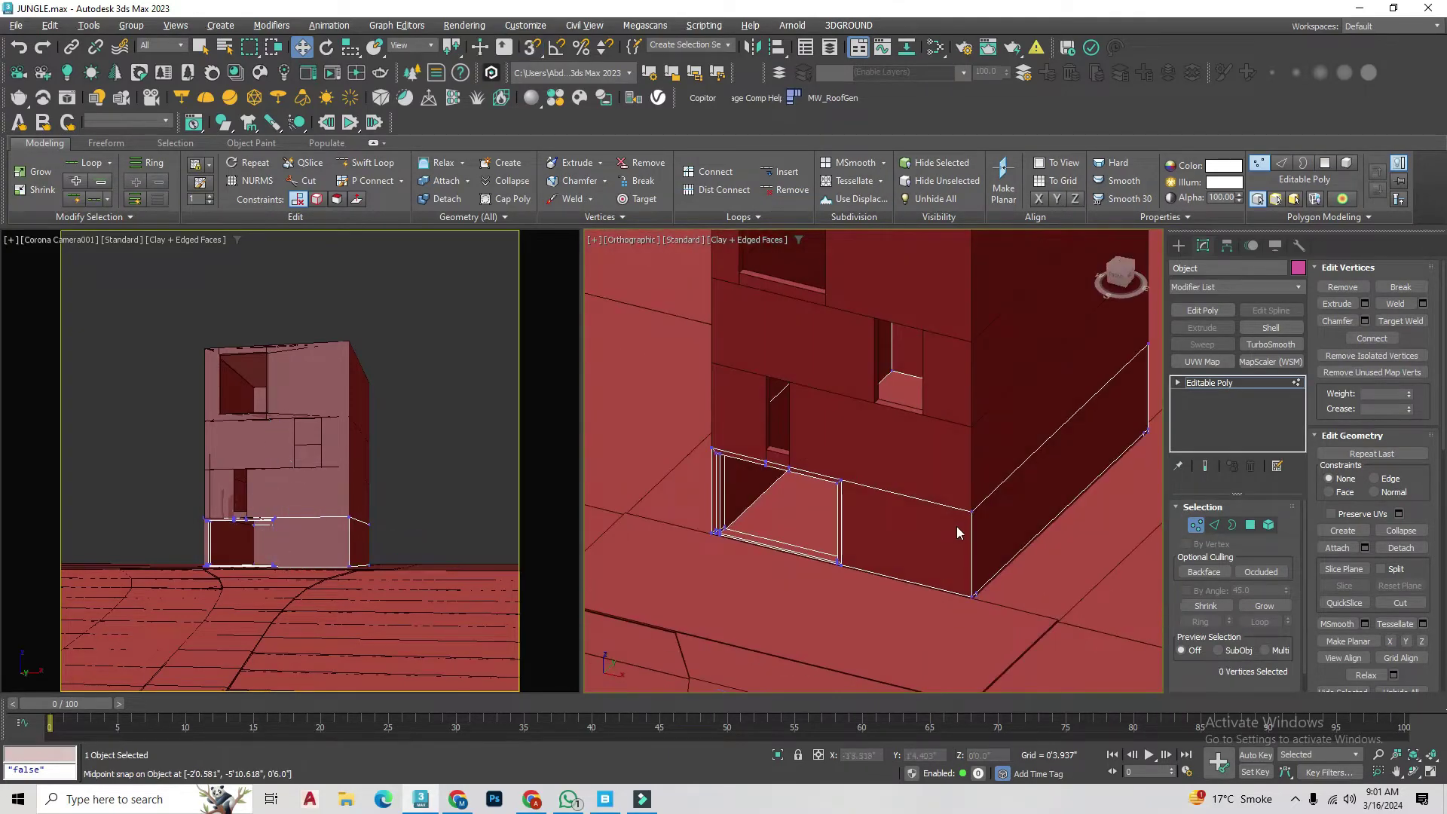
key(2)
scroll(921, 504, up, 2)
click(922, 505)
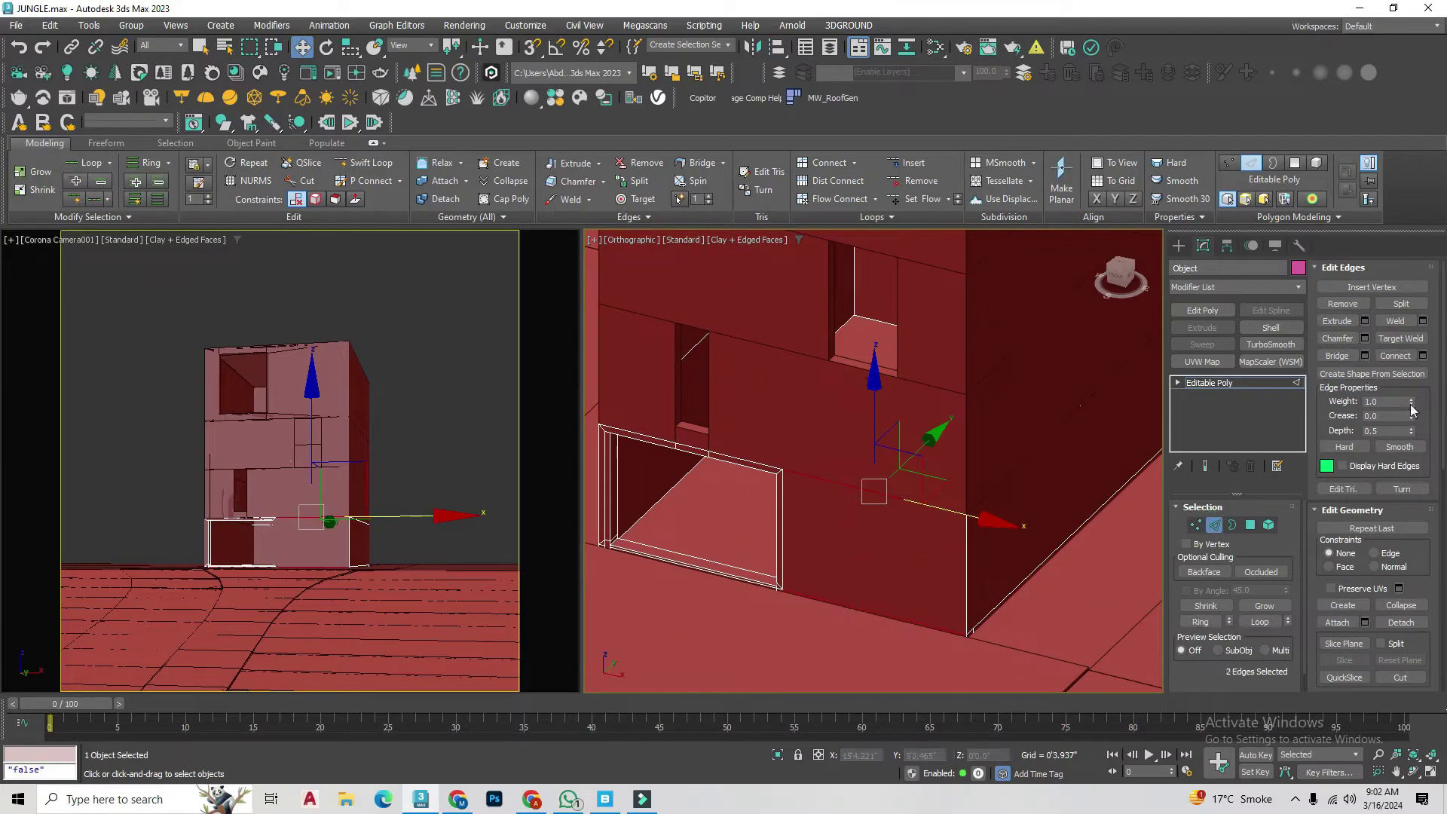
scroll(919, 441, up, 2)
click(891, 603)
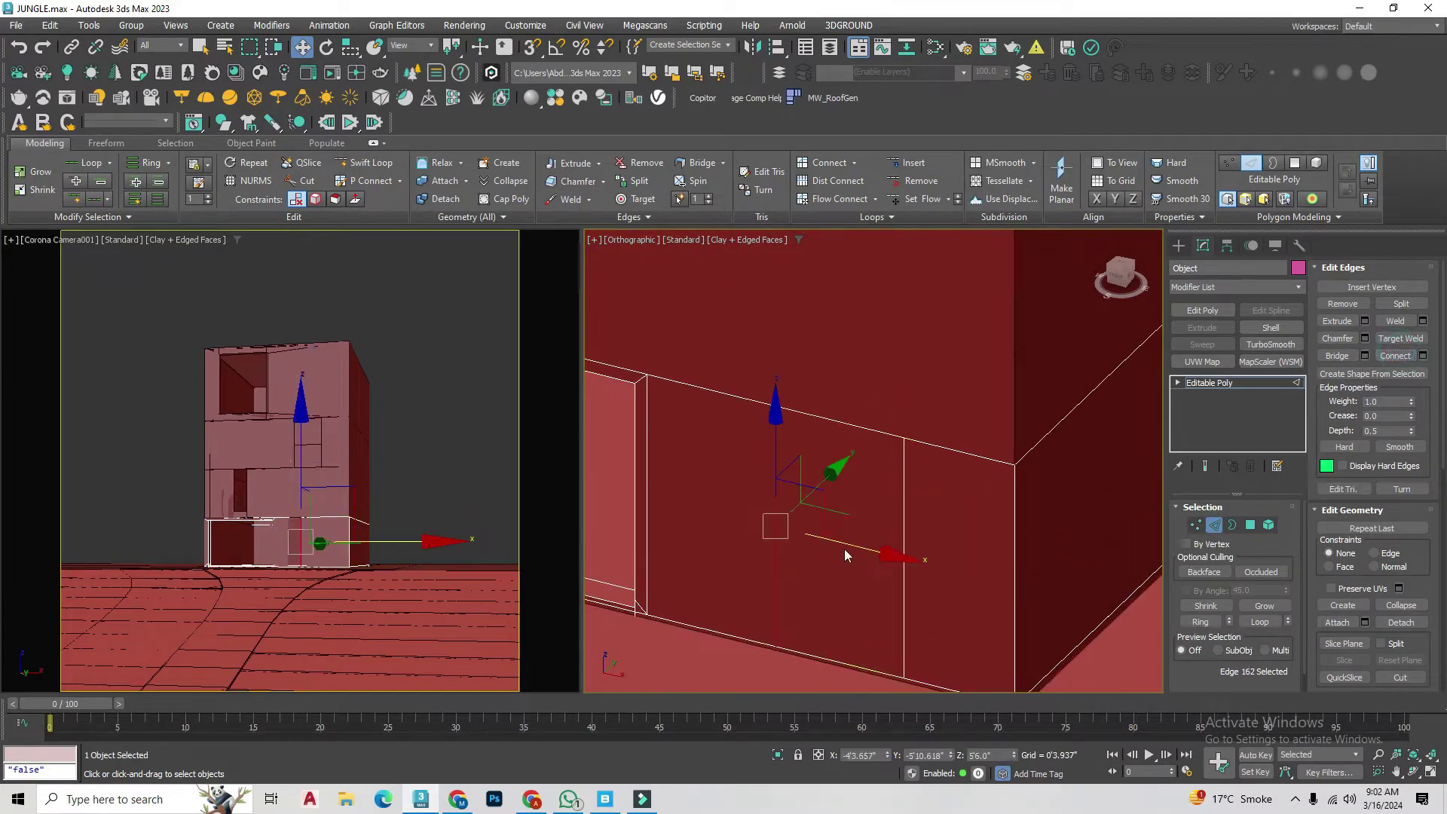
Step: Save the scene with the new entrance opening
scroll(871, 502, down, 2)
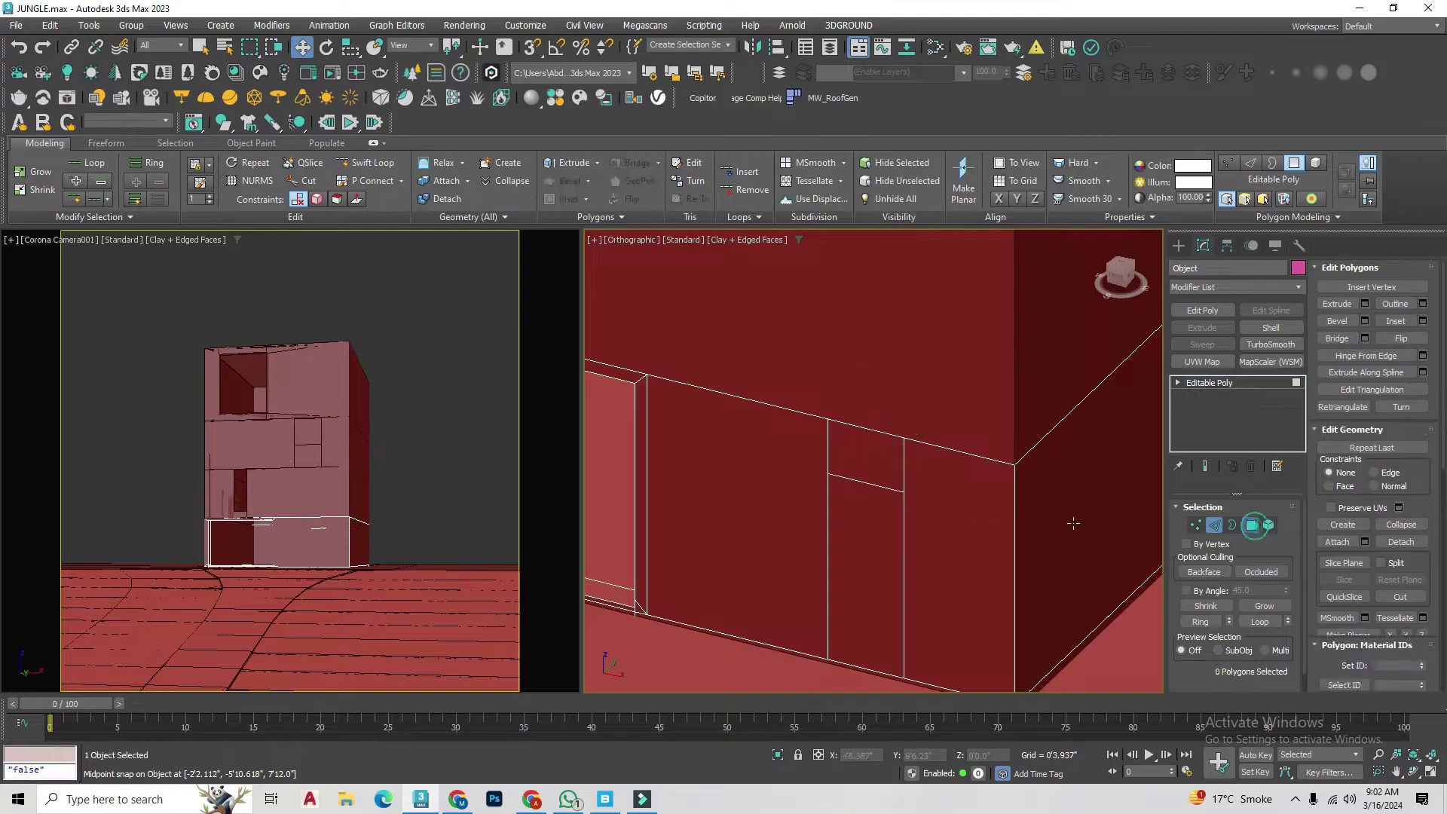
scroll(871, 501, down, 2)
key(ctrl+d)
scroll(1064, 463, up, 2)
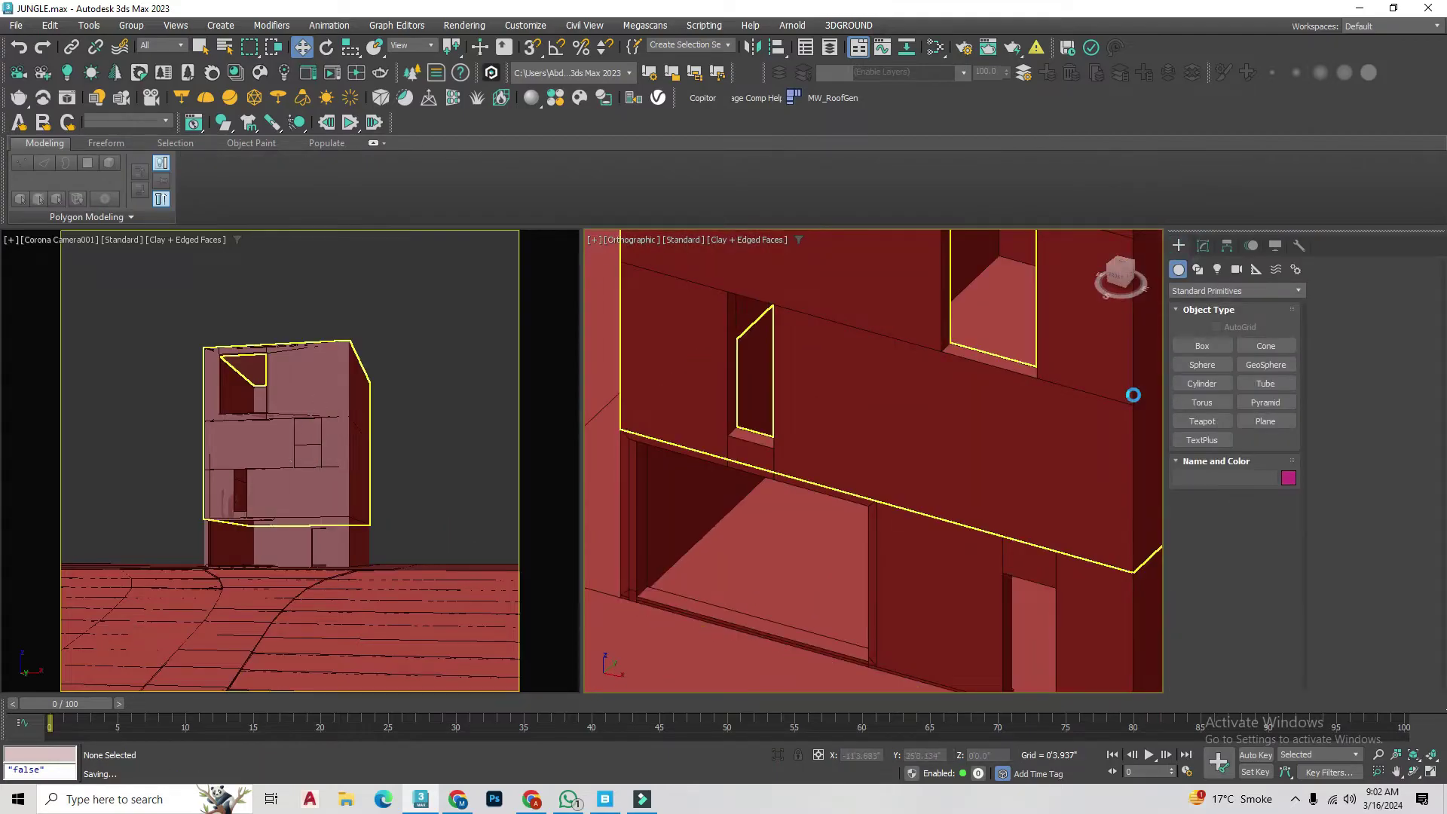
Step: With snapping on, place a pivot door against the base of the front wall
scroll(969, 495, down, 2)
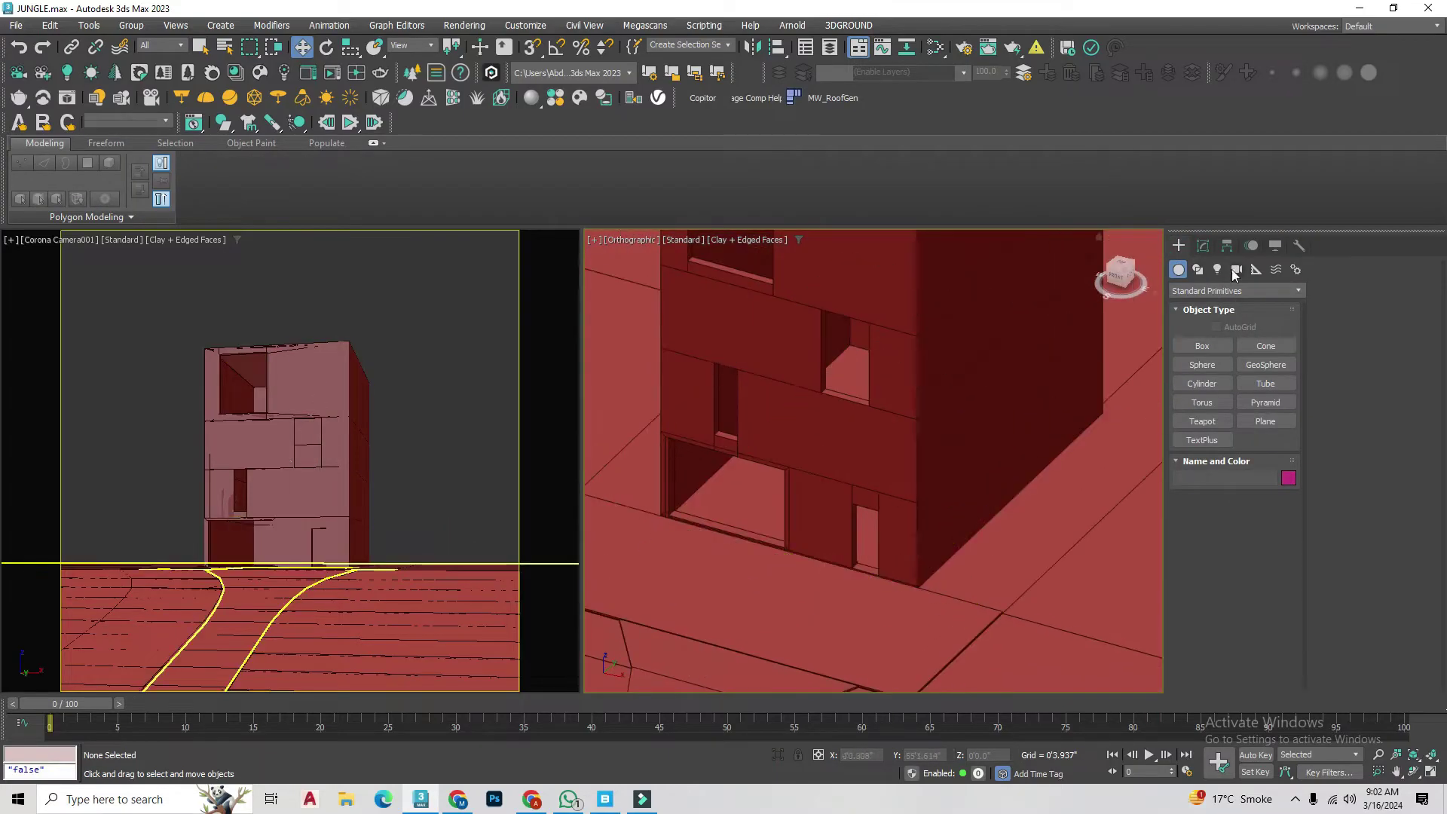
scroll(905, 452, down, 3)
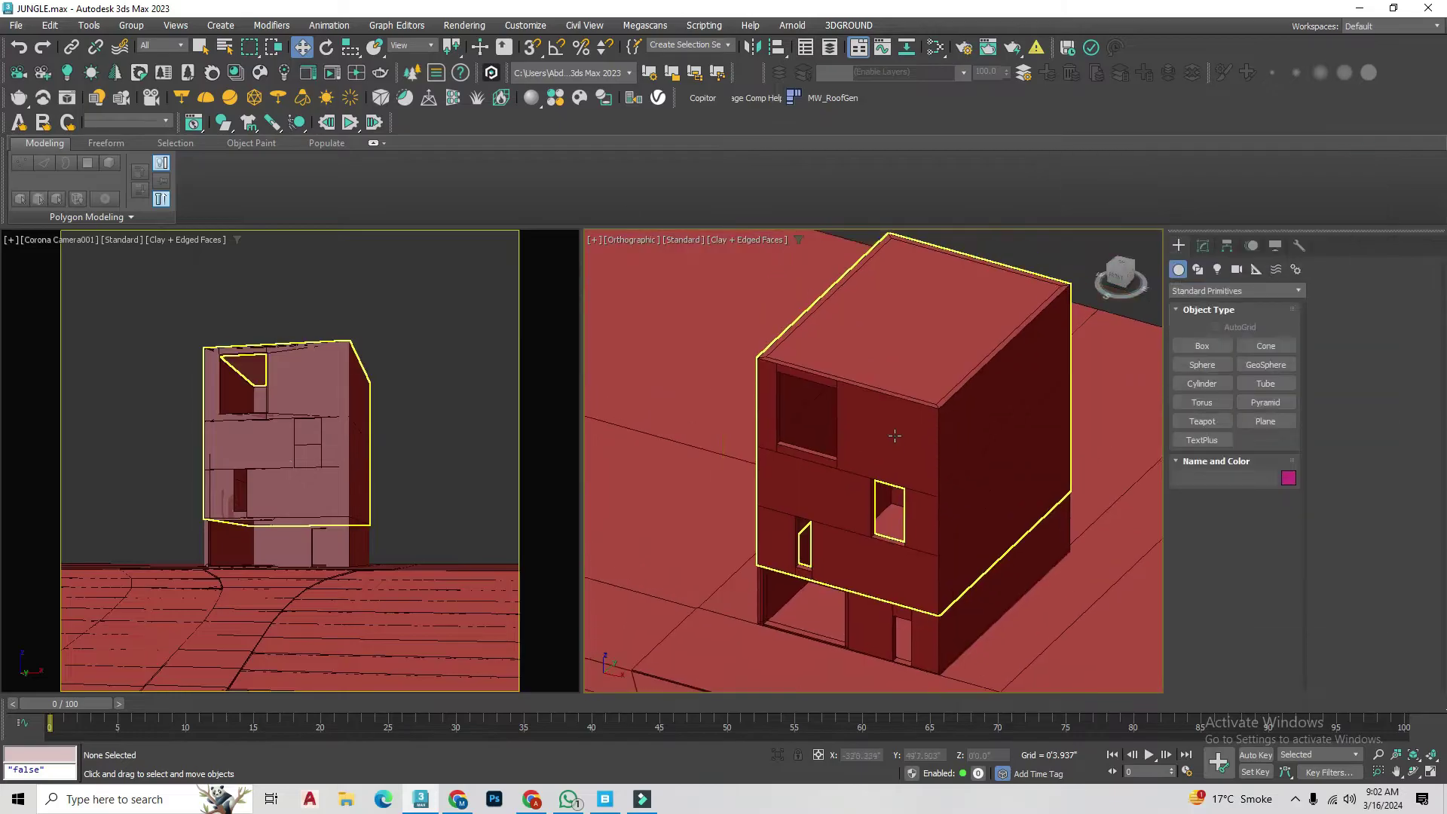
click(1236, 291)
click(1209, 354)
scroll(867, 490, up, 3)
scroll(727, 478, up, 3)
key(s)
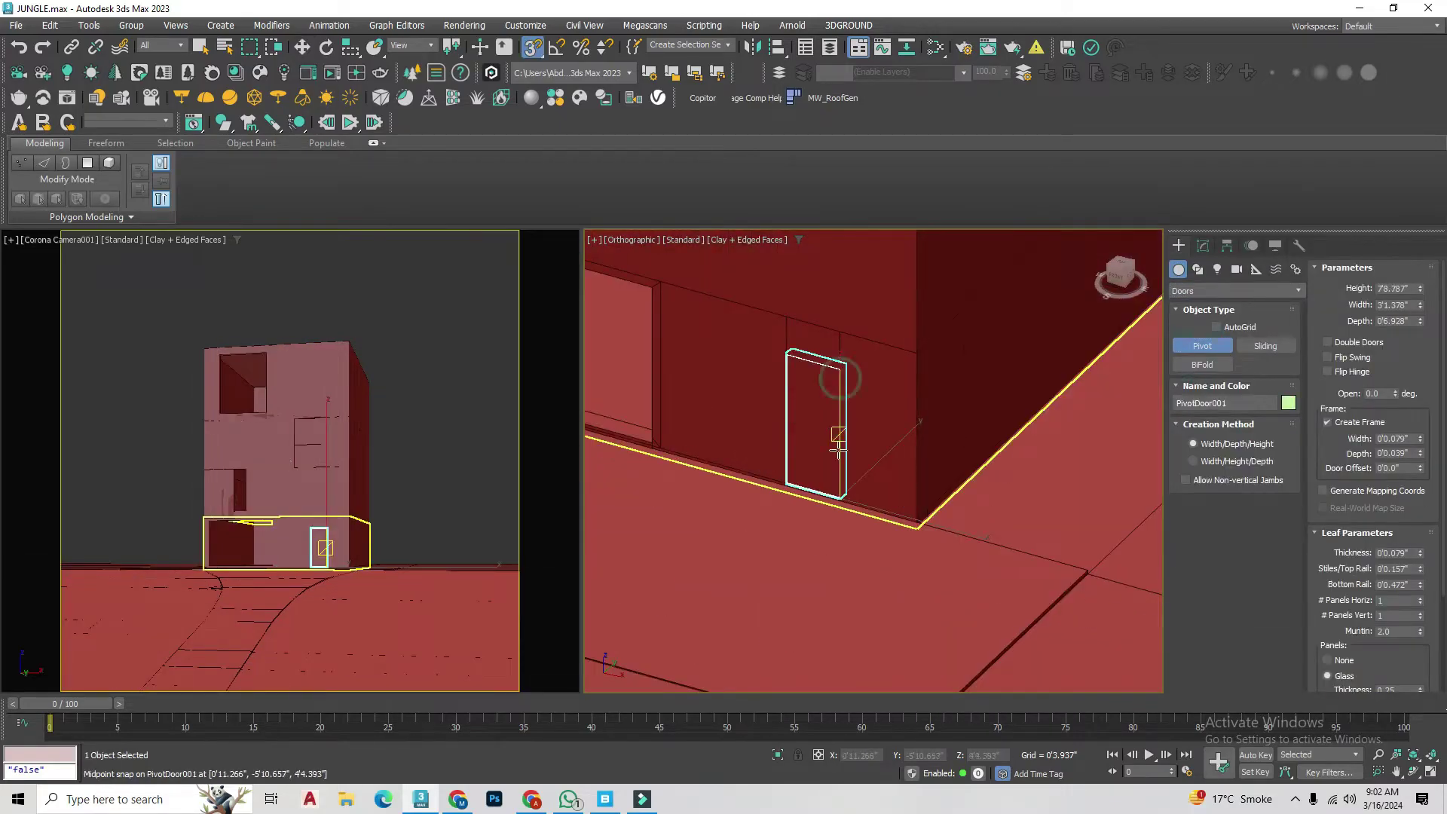
scroll(843, 525, up, 3)
drag(843, 525, 1115, 600)
click(924, 391)
Step: Reduce the pivot door's stiles and top rail width, entering a value of 0
click(1203, 249)
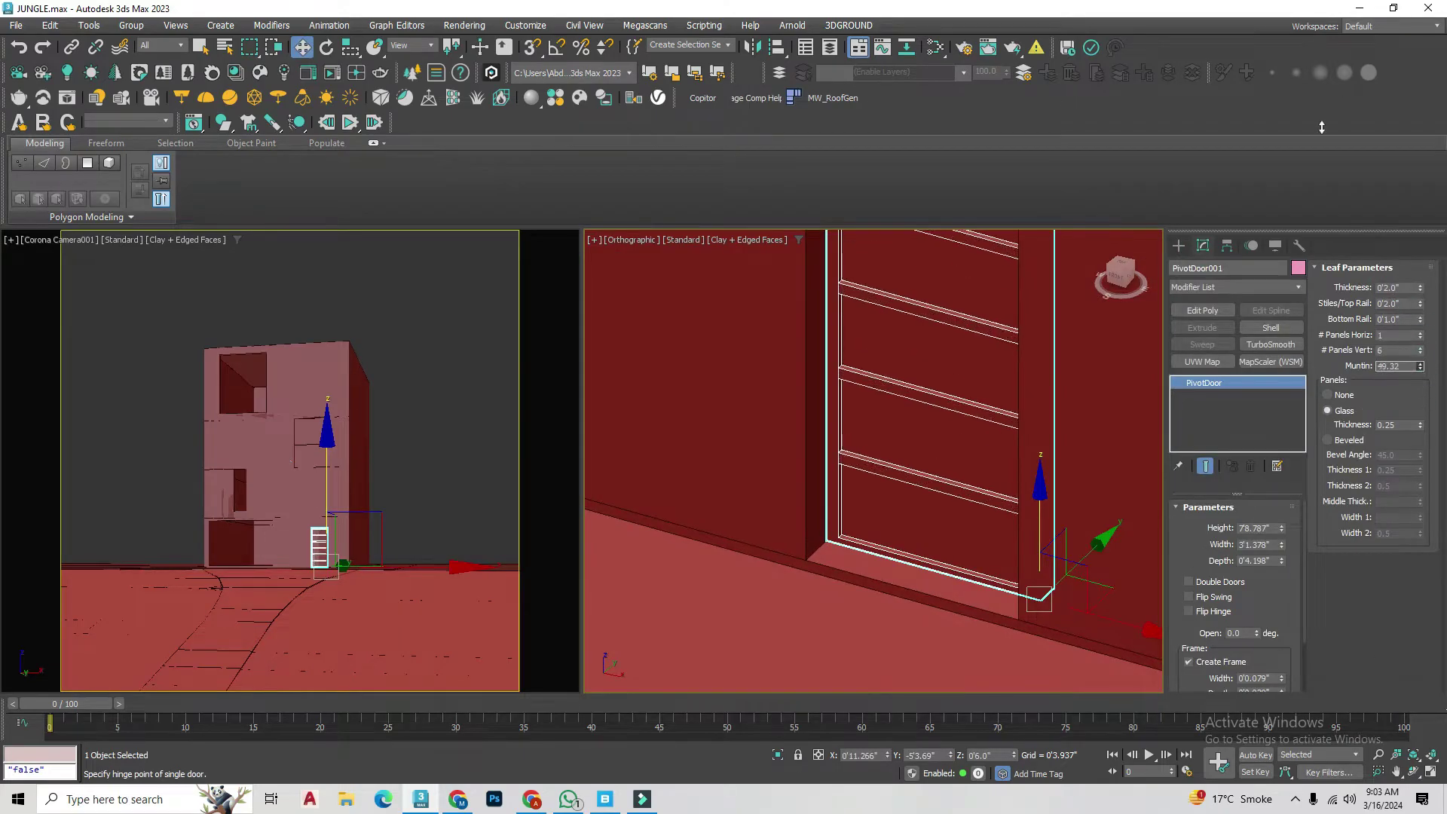
drag(1425, 332, 1425, 341)
click(952, 506)
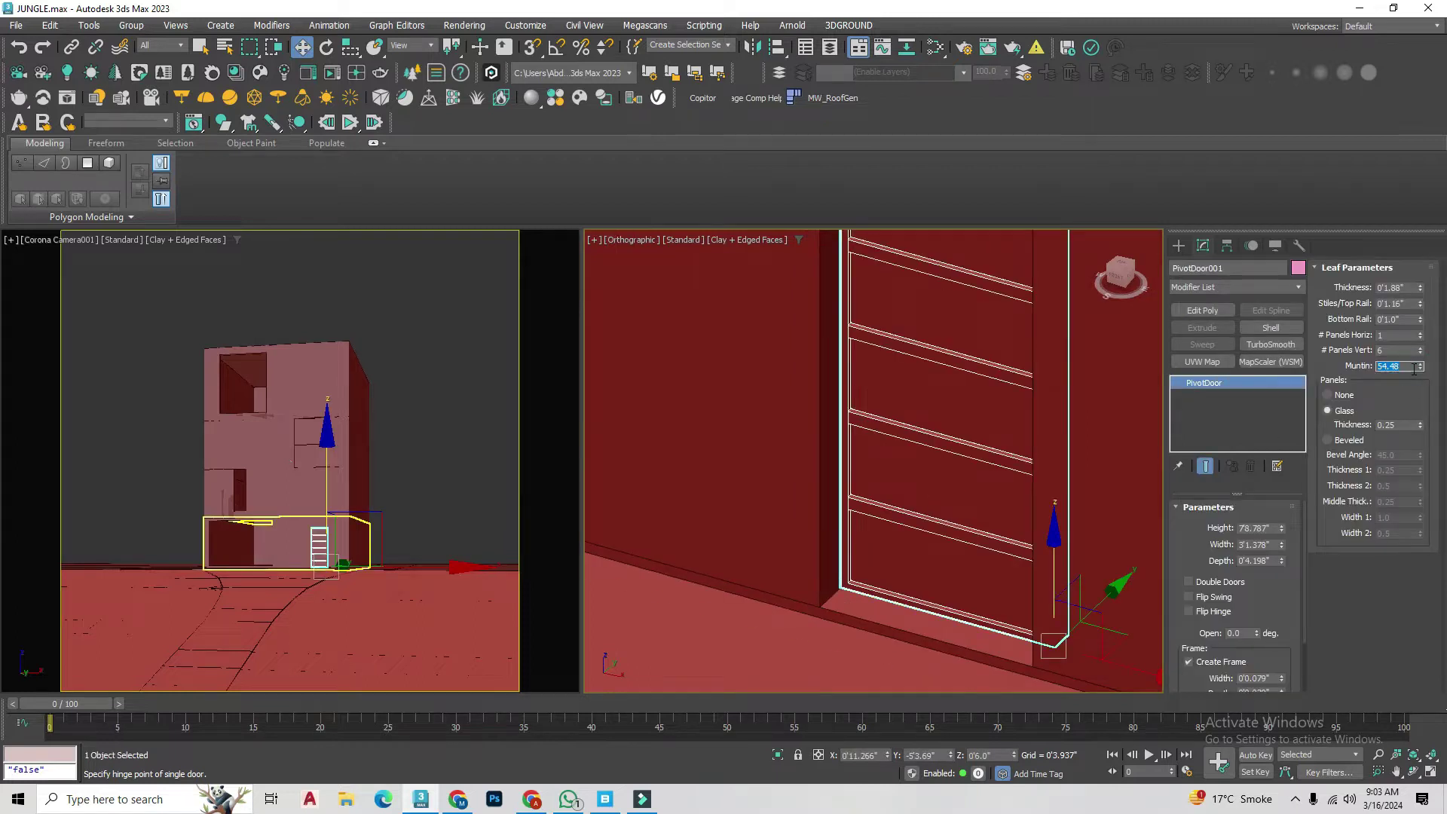
text(0)
scroll(873, 460, down, 5)
scroll(873, 460, up, 4)
Step: Draw a second pivot door across the other ground-floor opening
click(1179, 246)
click(1202, 346)
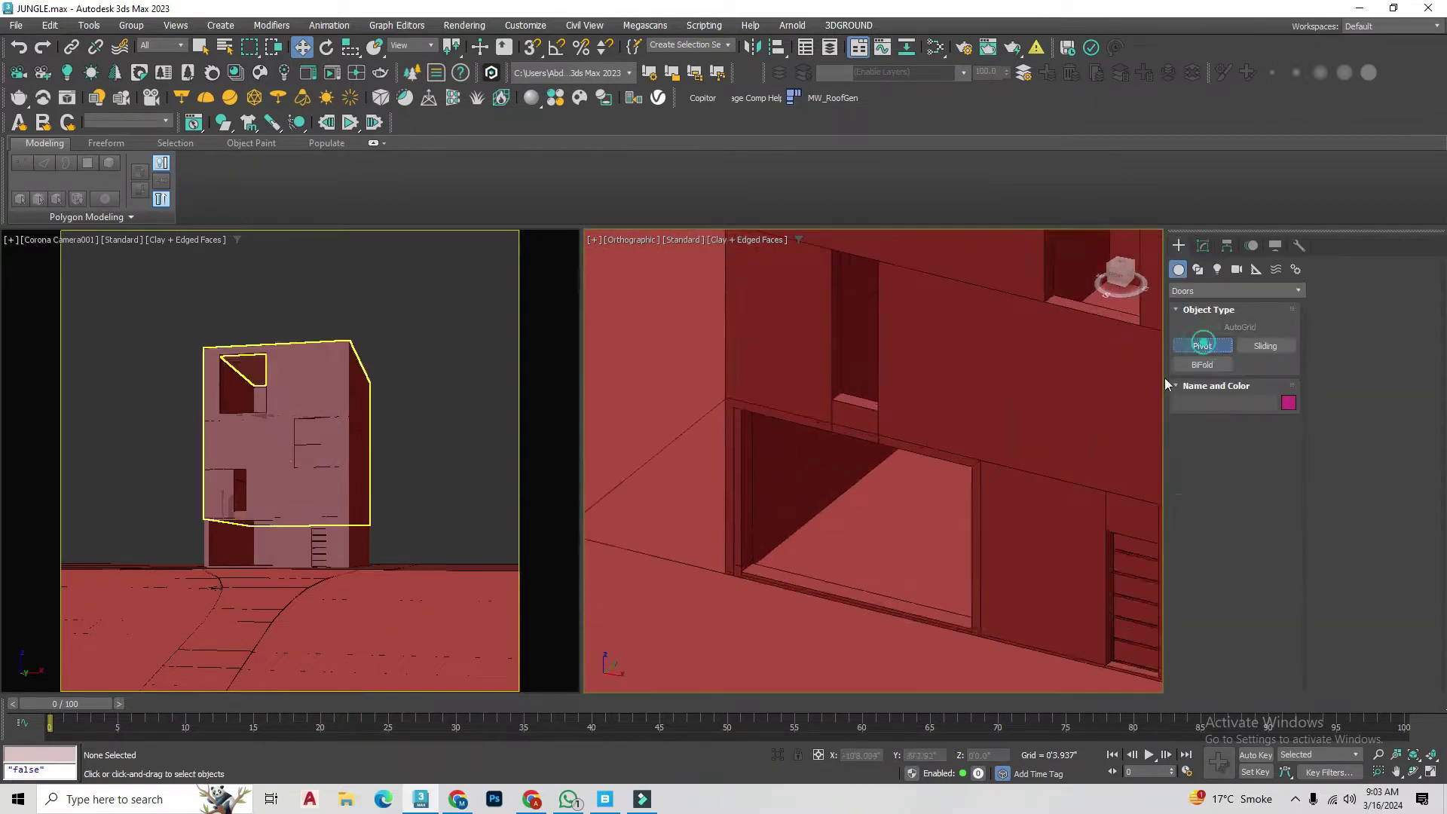
scroll(1078, 532, up, 3)
alt+middle_drag(1077, 531, 1146, 532)
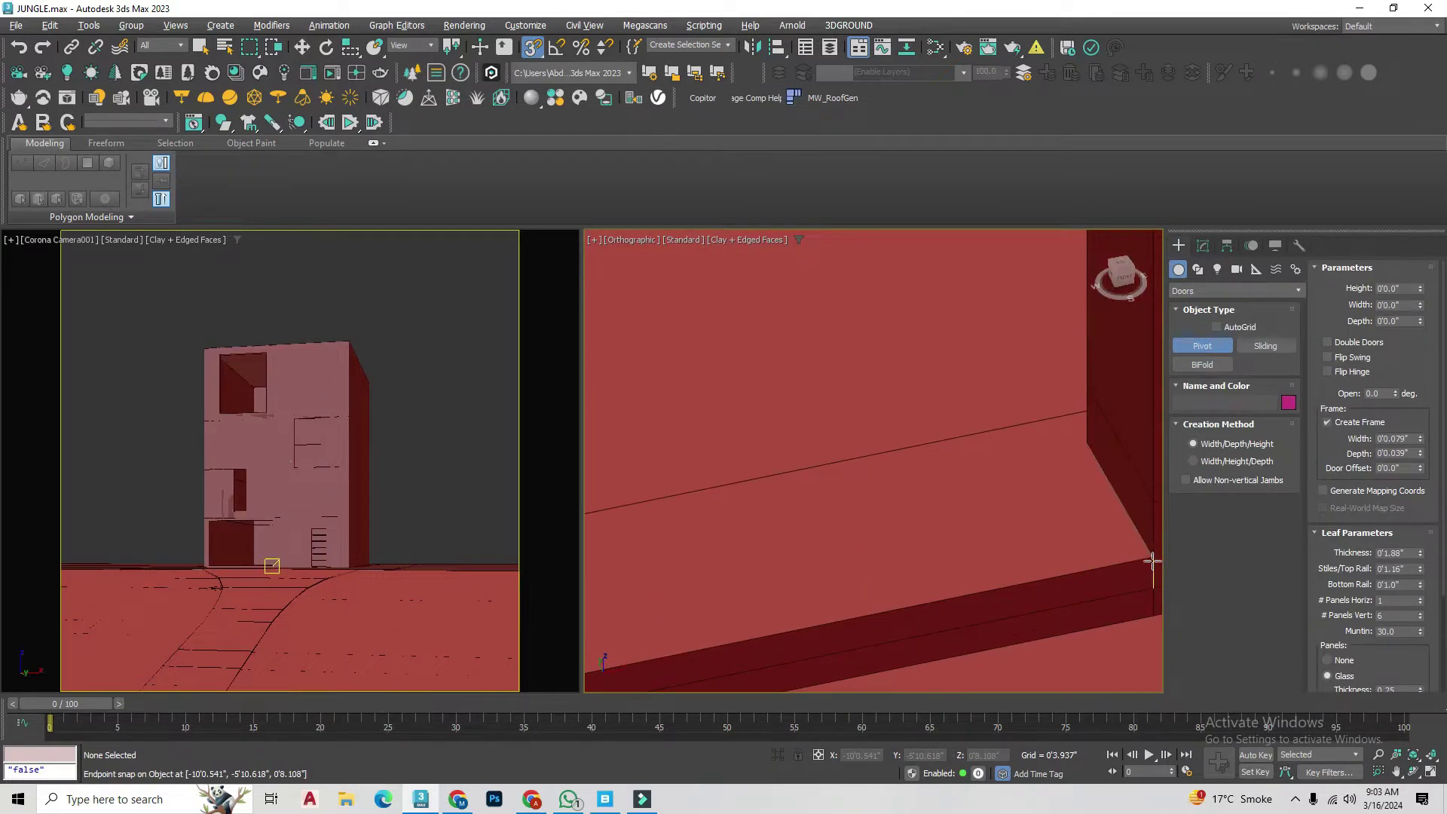
scroll(1153, 566, down, 2)
drag(1004, 575, 859, 378)
alt+middle_drag(859, 377, 872, 408)
click(872, 407)
Step: Reposition the new pivot door with the Move tool
key(w)
scroll(872, 408, down, 3)
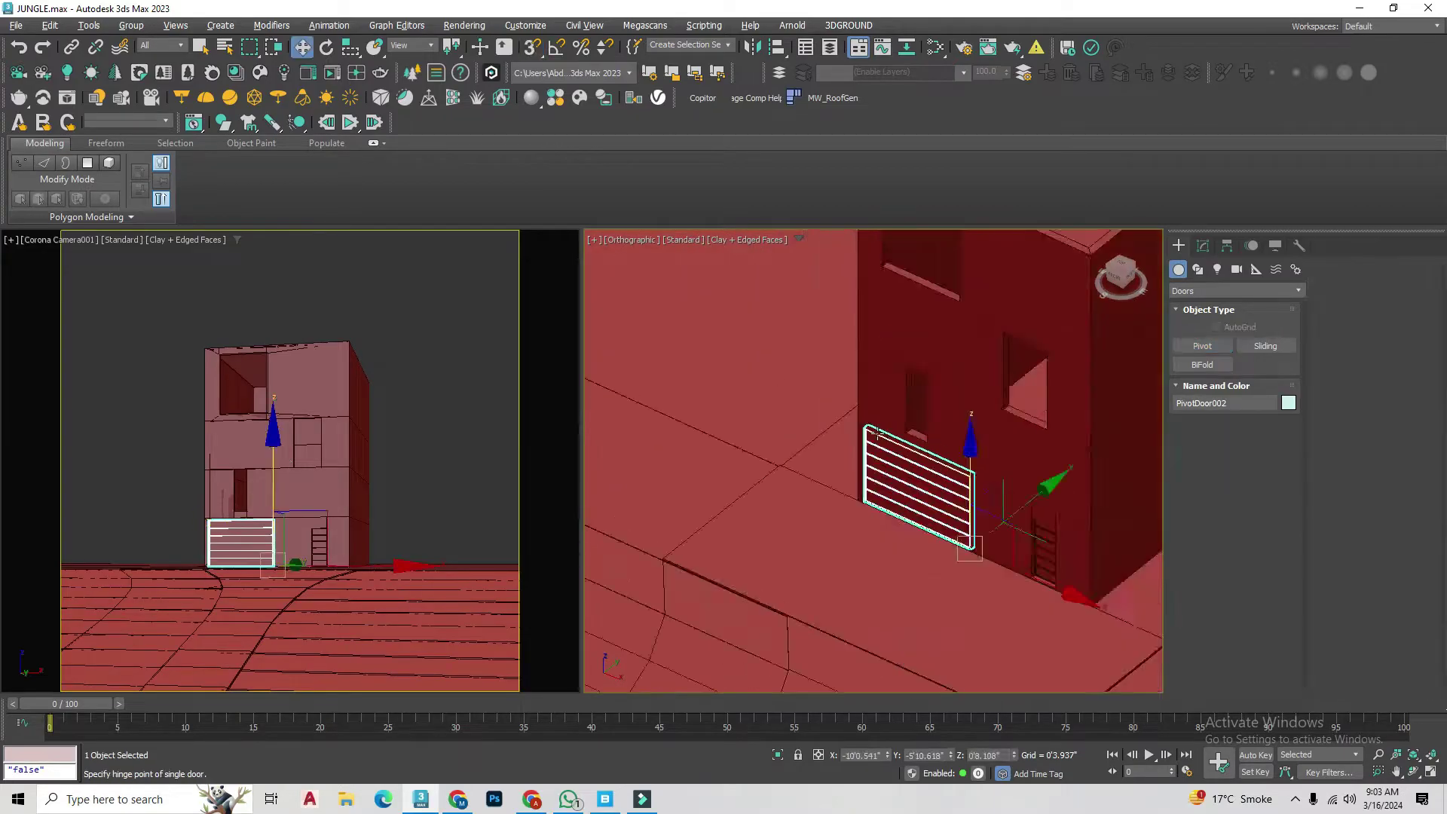
scroll(942, 490, up, 5)
scroll(980, 452, down, 2)
scroll(1077, 258, up, 3)
scroll(1078, 257, down, 3)
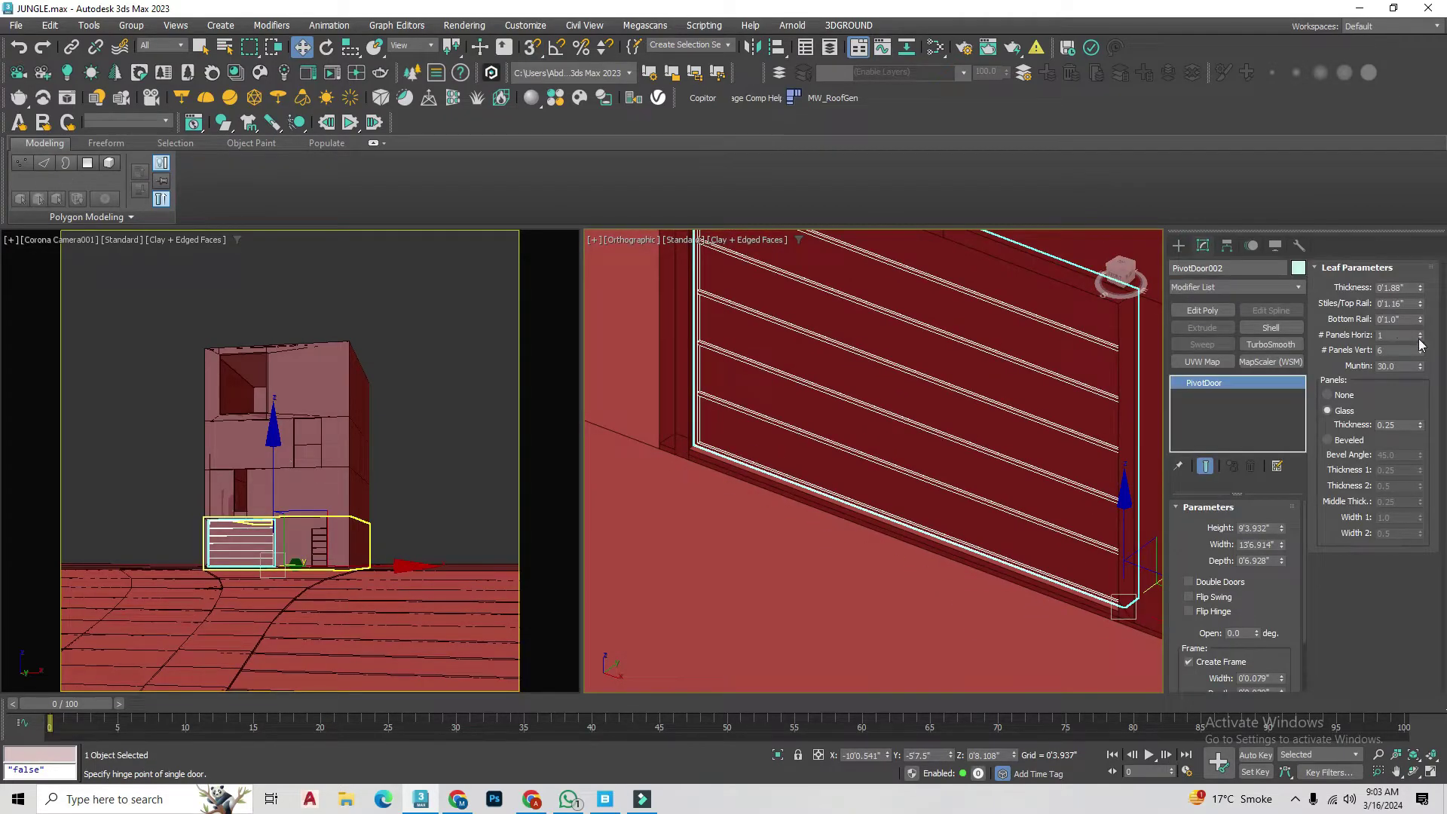
scroll(1078, 258, down, 2)
scroll(1077, 301, down, 3)
click(1236, 290)
Step: Draw a fixed window into the narrow front opening
click(1189, 414)
click(1202, 364)
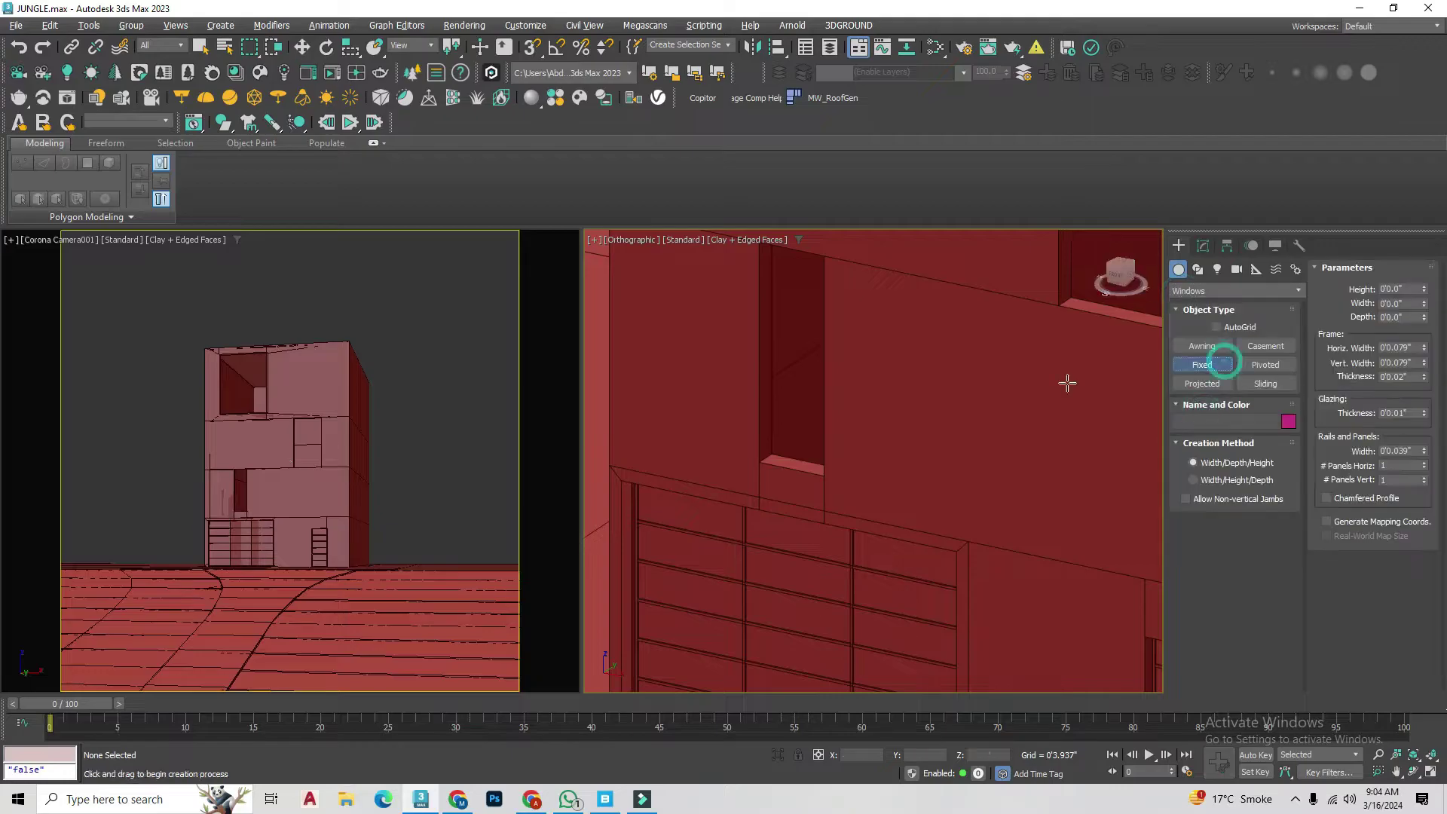
drag(648, 452, 823, 474)
click(718, 563)
scroll(717, 564, down, 3)
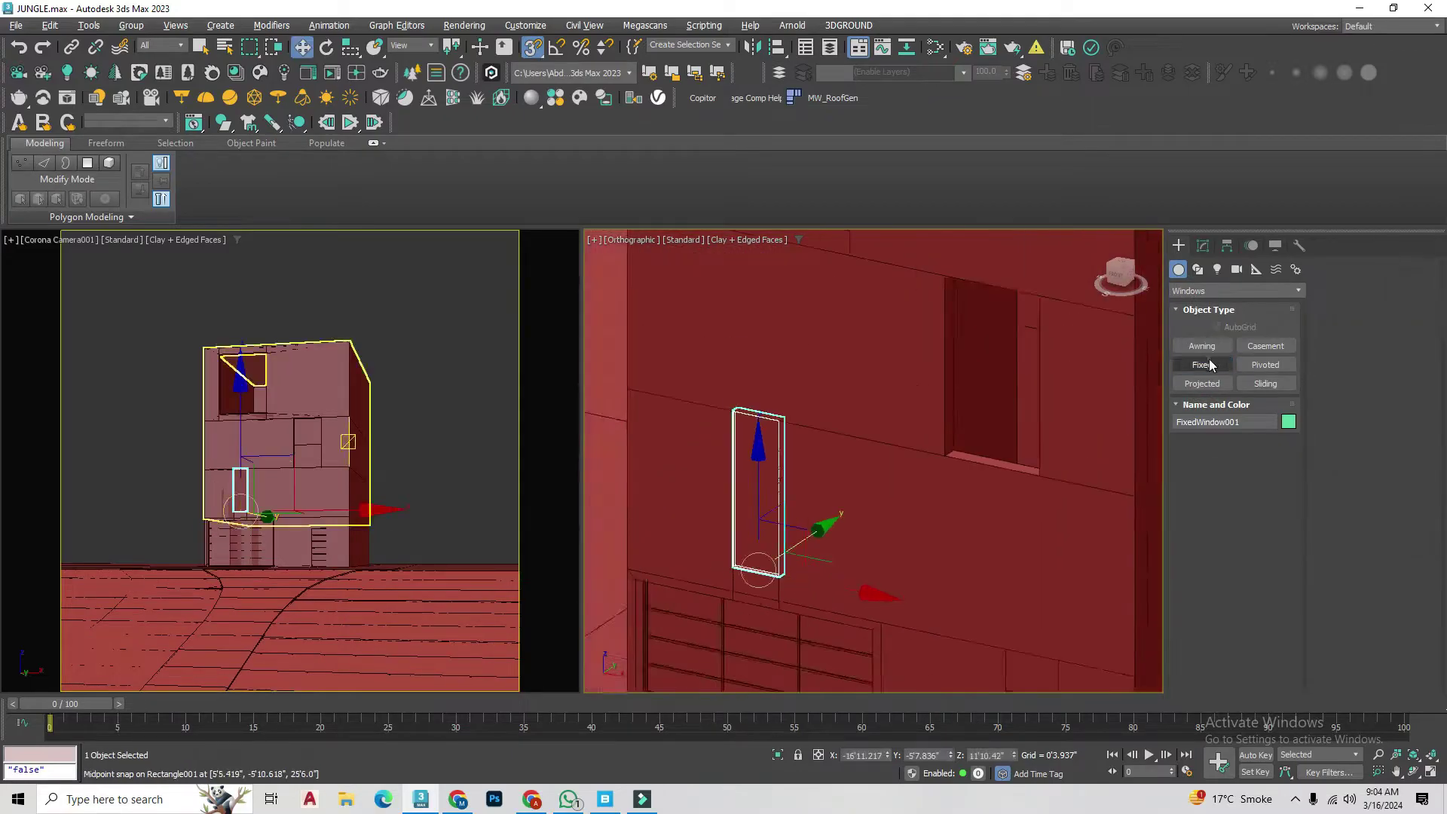
scroll(904, 573, up, 3)
scroll(932, 582, up, 3)
Step: Add a fixed window across the upper opening and change its frame width
drag(932, 582, 733, 608)
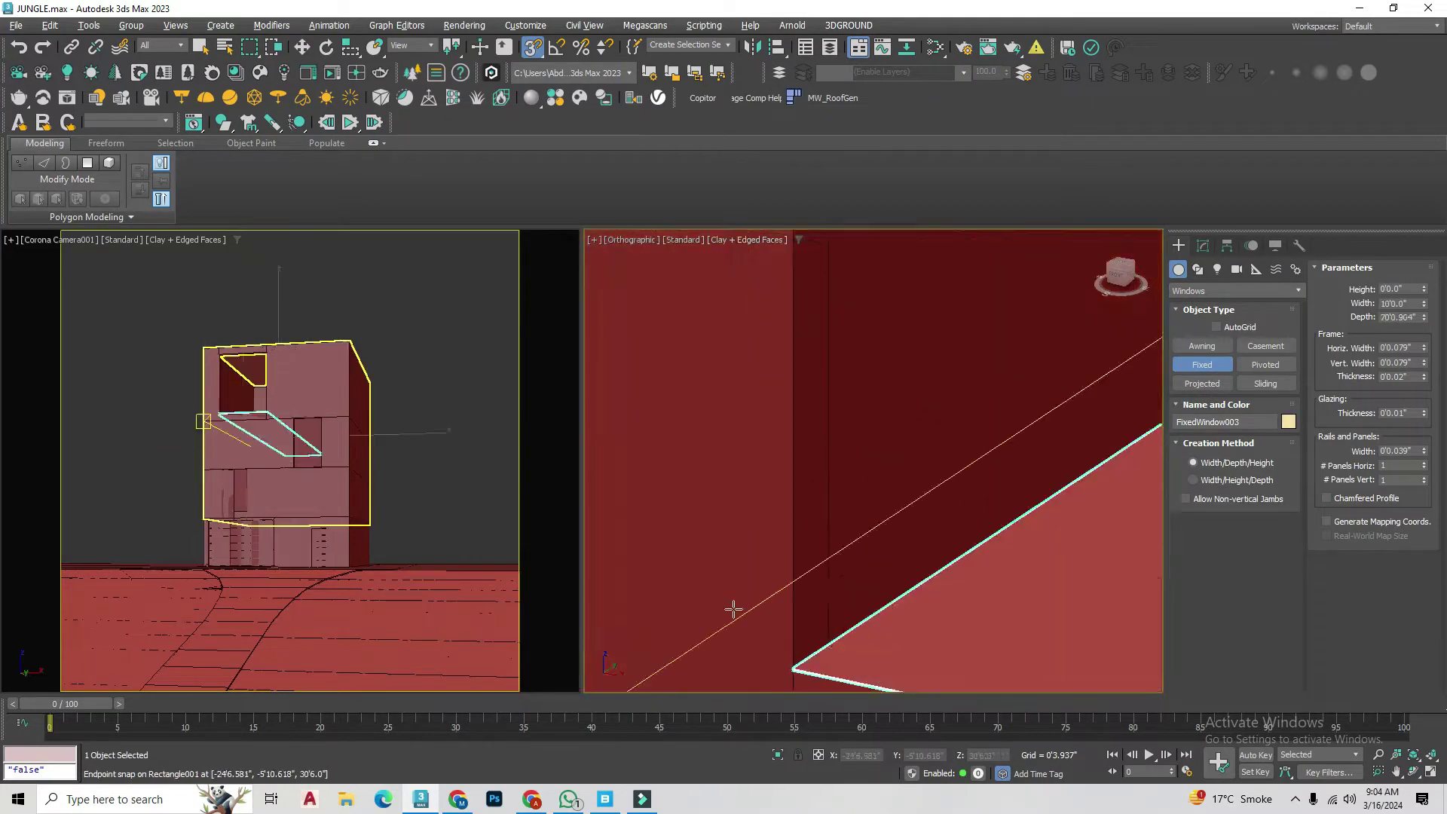
scroll(733, 607, down, 3)
click(823, 455)
click(1202, 245)
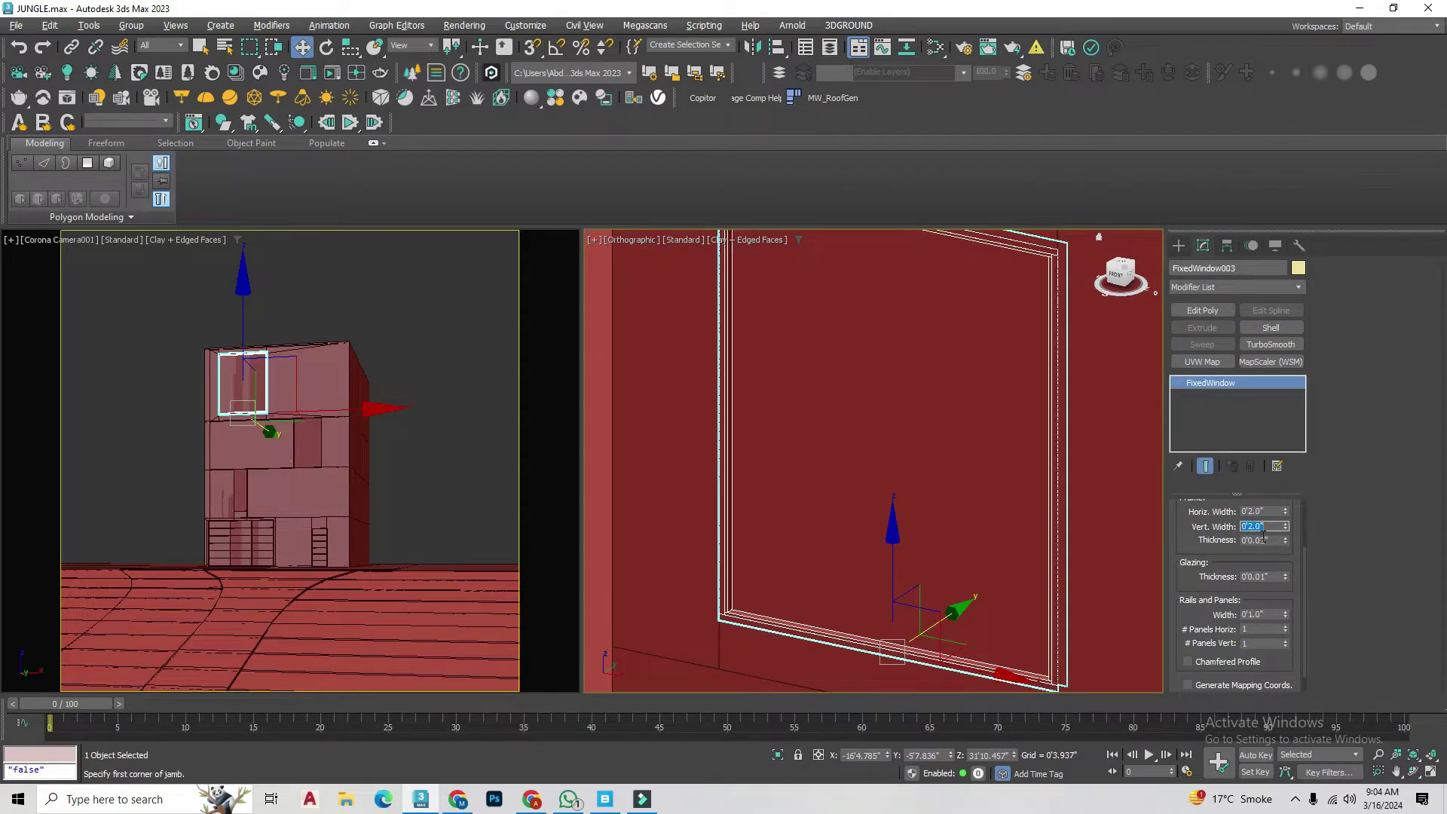
scroll(831, 563, down, 3)
scroll(830, 564, down, 2)
click(49, 240)
click(143, 532)
Step: Add another fixed window into the middle opening and review its parameters
click(872, 502)
scroll(717, 587, down, 3)
scroll(901, 588, up, 3)
drag(663, 484, 869, 483)
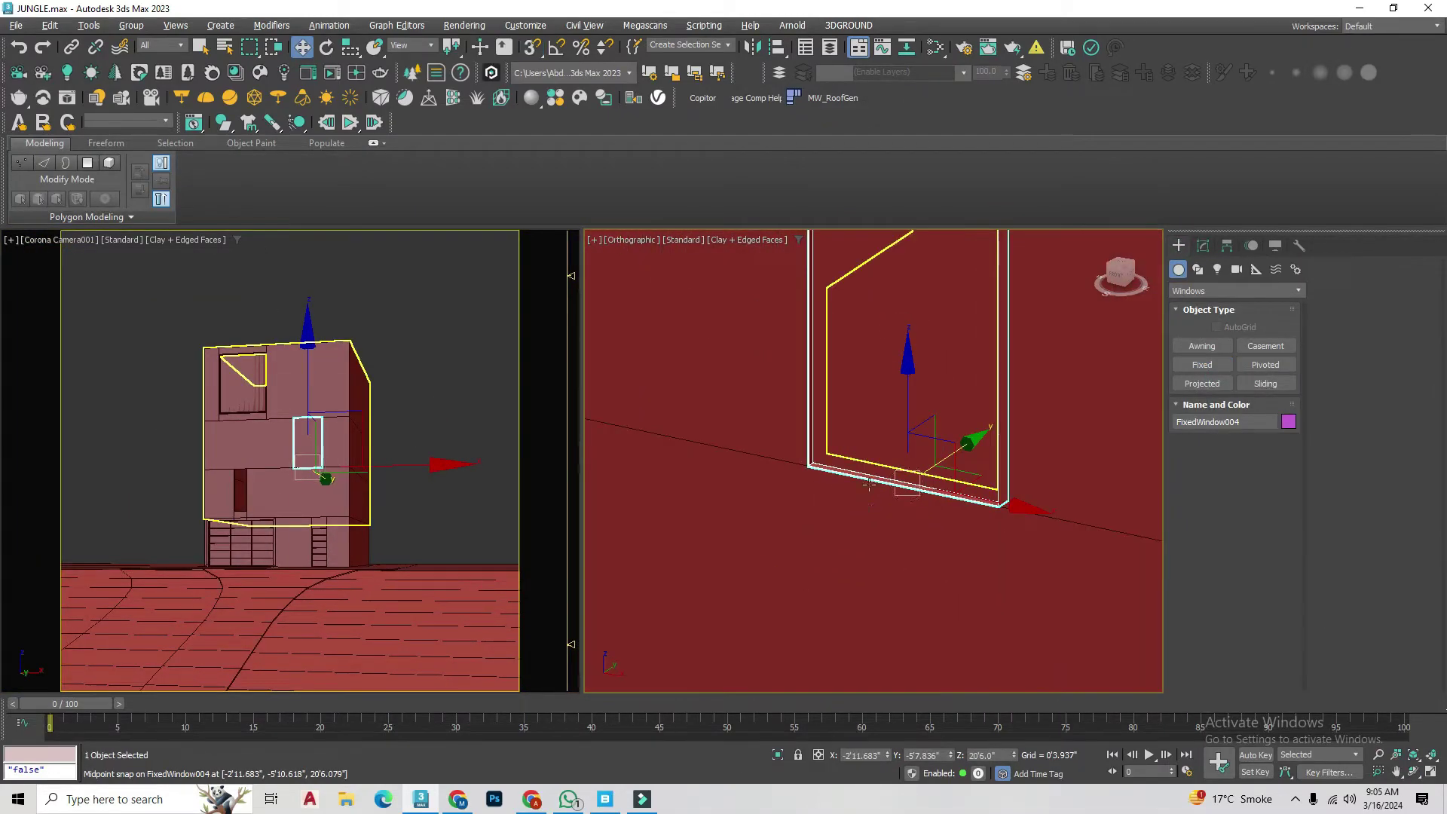
click(1203, 246)
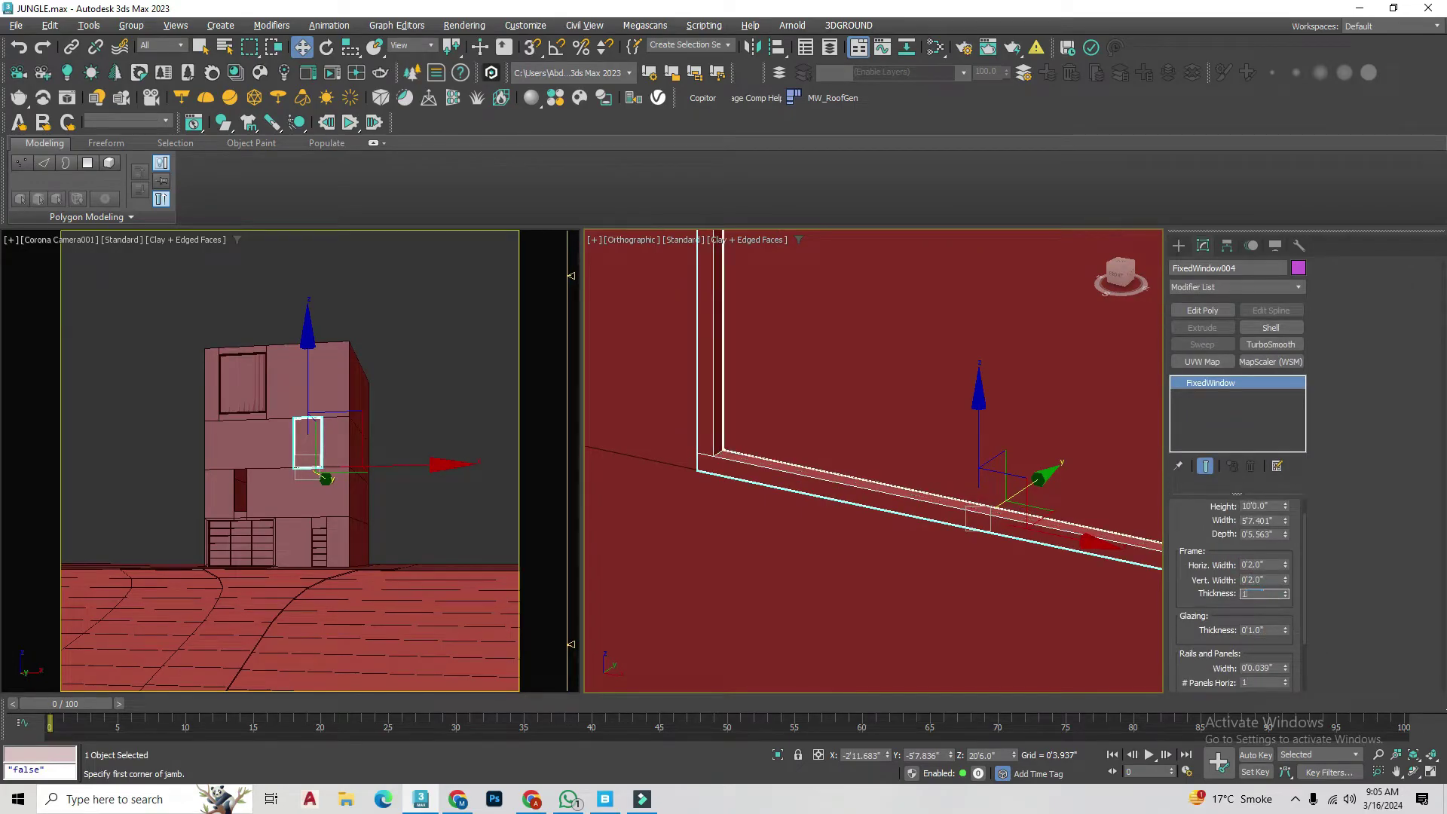
scroll(867, 452, down, 3)
Step: Draw one more fixed window in the next opening
click(1179, 246)
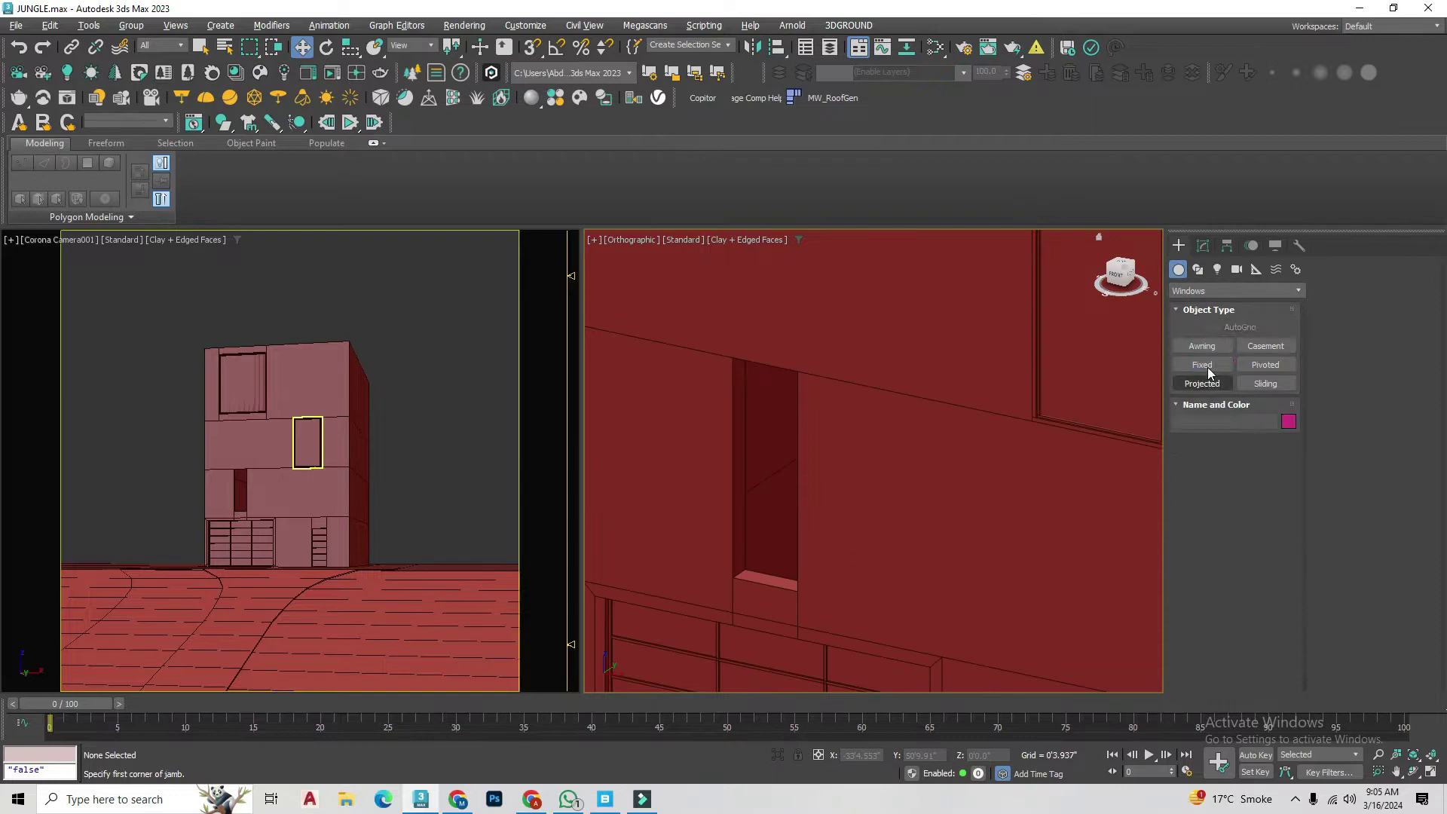
drag(874, 678, 966, 397)
right_click(964, 397)
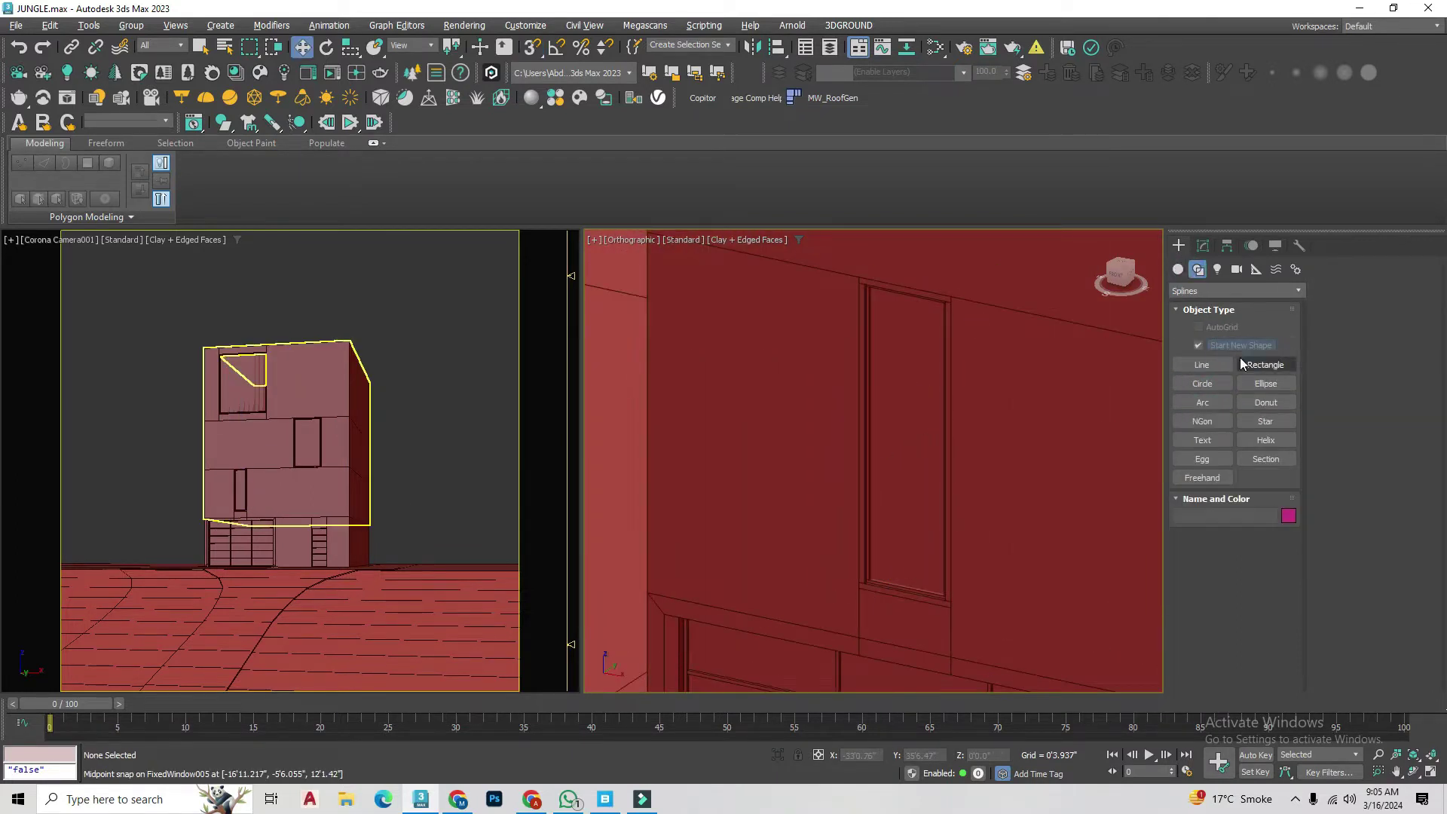
Step: Draw a vertical line along the opening's jamb and sweep it into a bar
click(1202, 365)
click(911, 388)
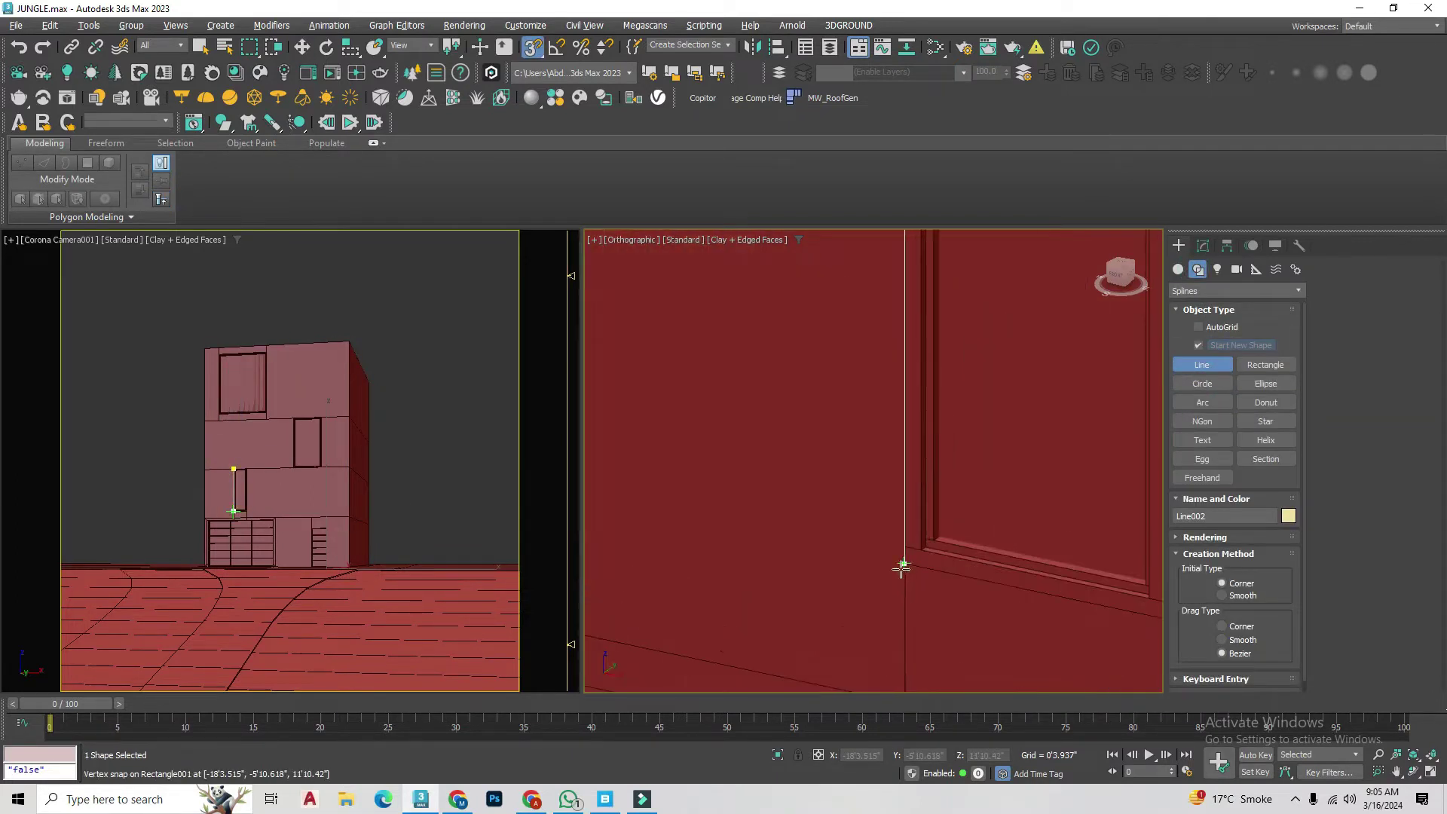
click(904, 566)
click(1245, 563)
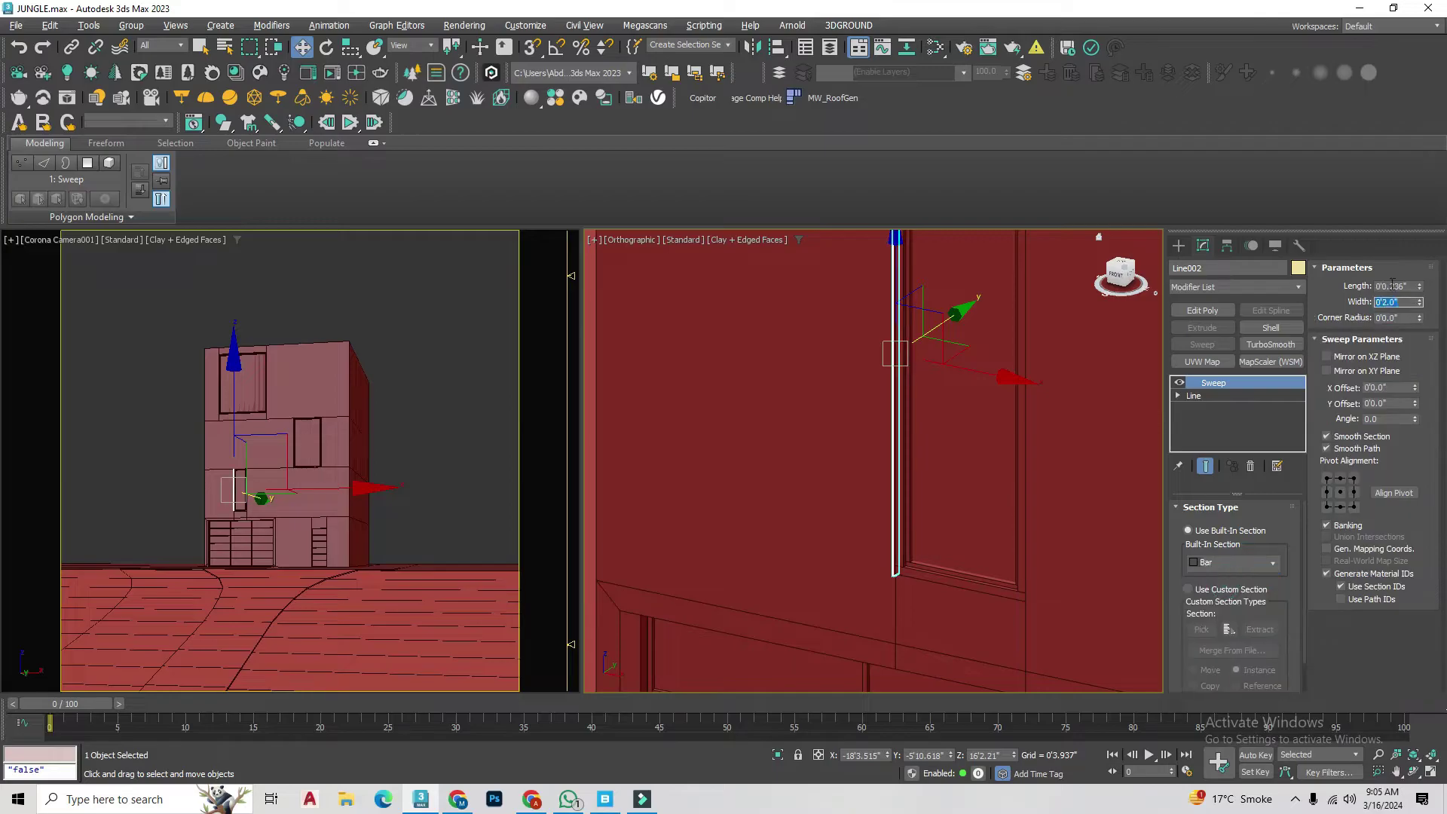
scroll(912, 407, up, 5)
scroll(954, 443, down, 3)
scroll(915, 485, up, 3)
scroll(891, 497, down, 4)
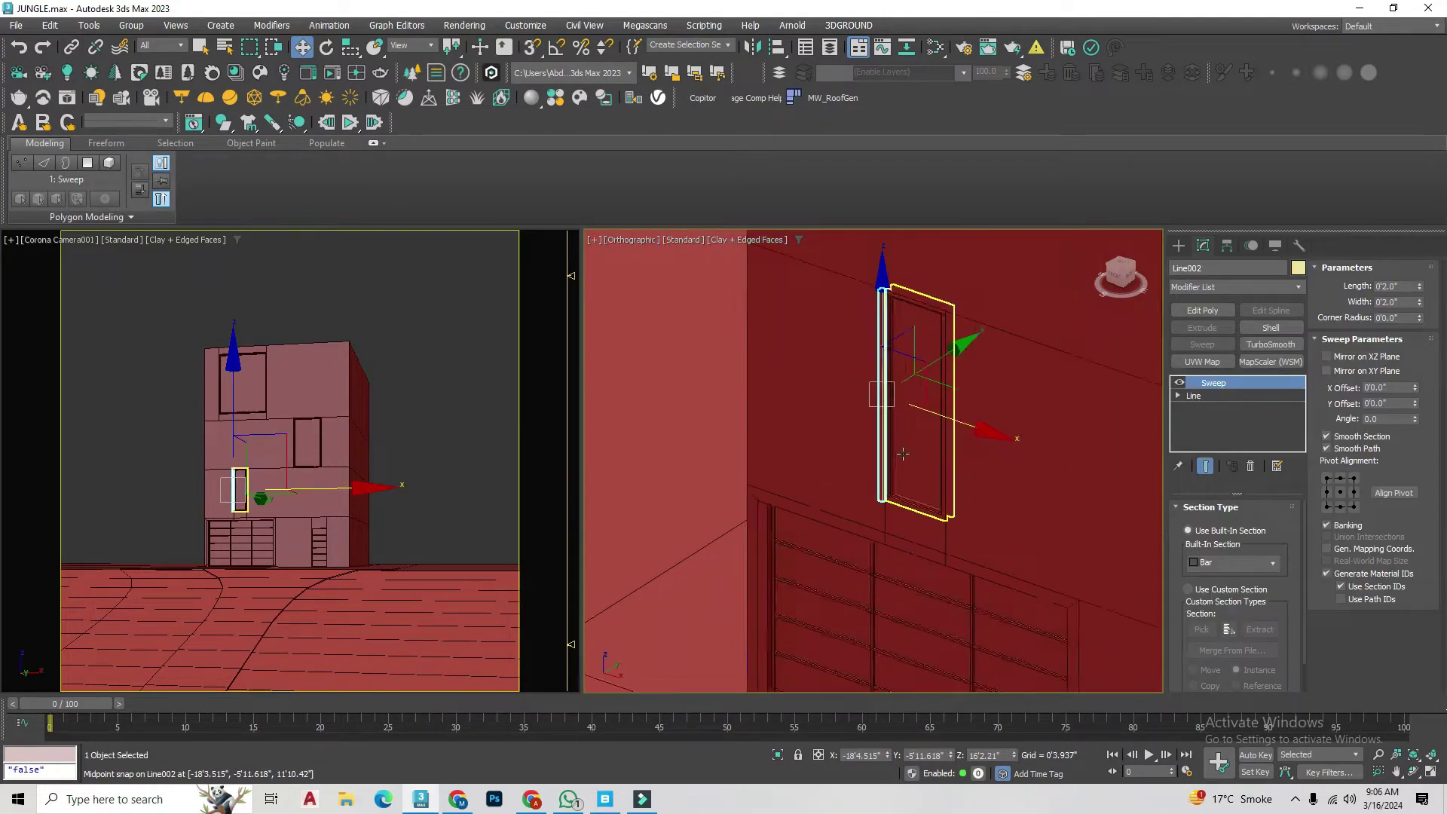
Step: Snap the bar's pivot to its midpoint and duplicate the bar
click(1227, 247)
key(s)
scroll(964, 416, up, 5)
drag(964, 415, 886, 338)
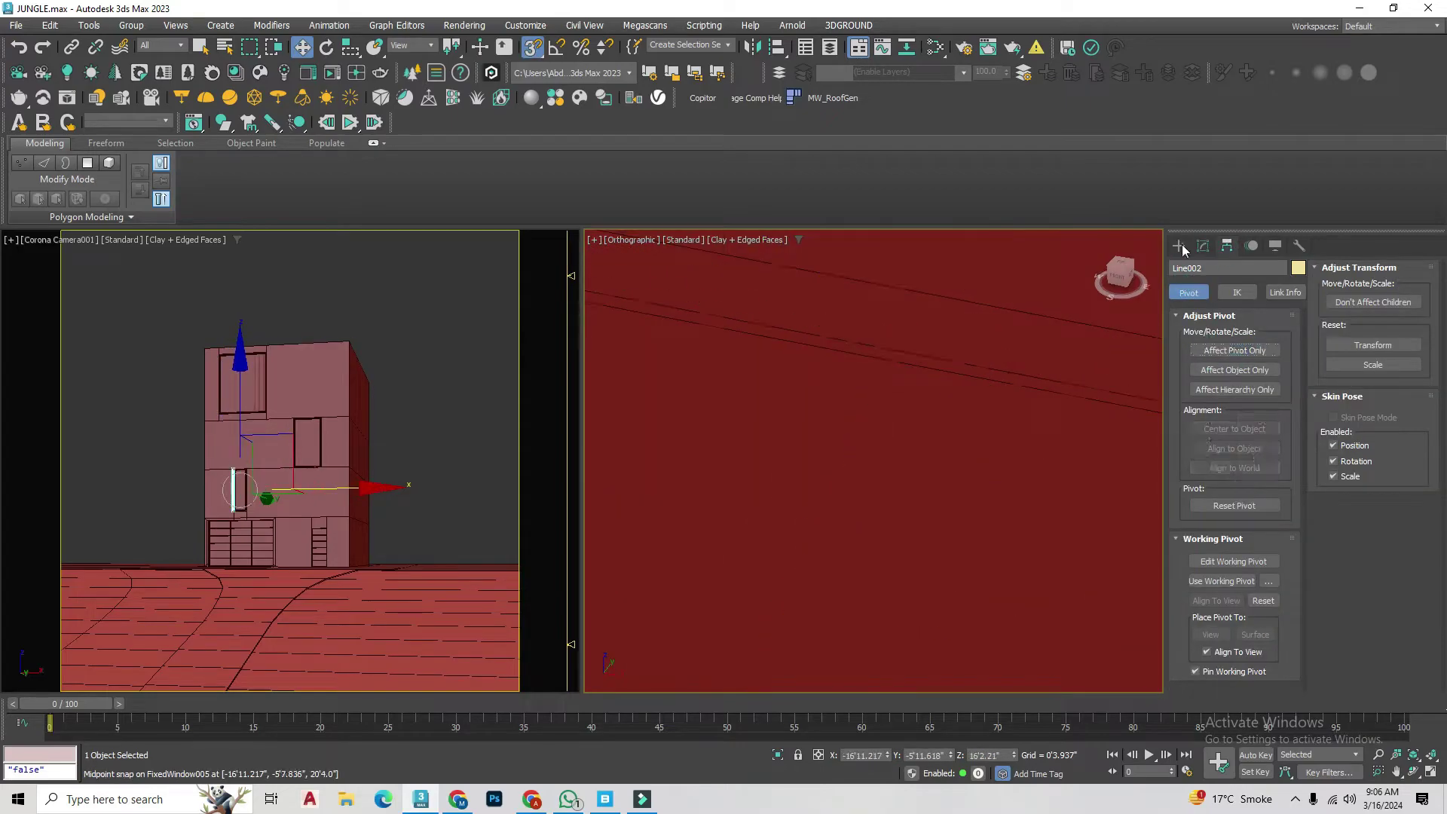
key(ctrl+v)
key(Return)
Step: Rotate the copied bar to horizontal using angle snap
key(a)
right_click(891, 486)
drag(868, 424, 802, 398)
key(w)
scroll(760, 356, up, 3)
scroll(857, 420, up, 3)
key(ctrl+d)
key(ctrl+z)
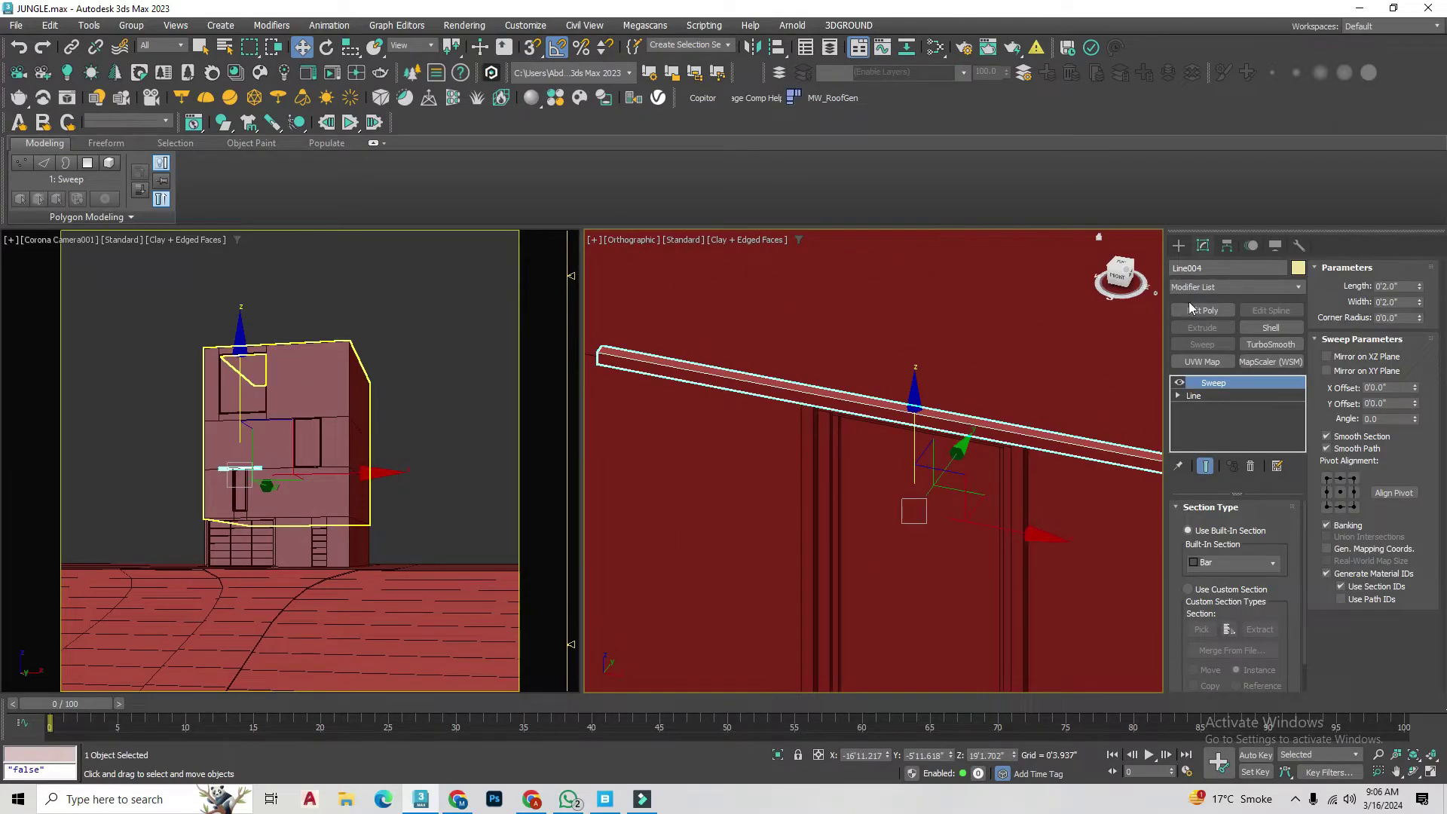
Step: Add Edit Poly to the top bar and select its end vertices
click(1189, 309)
key(1)
scroll(1114, 445, down, 2)
drag(993, 411, 1026, 464)
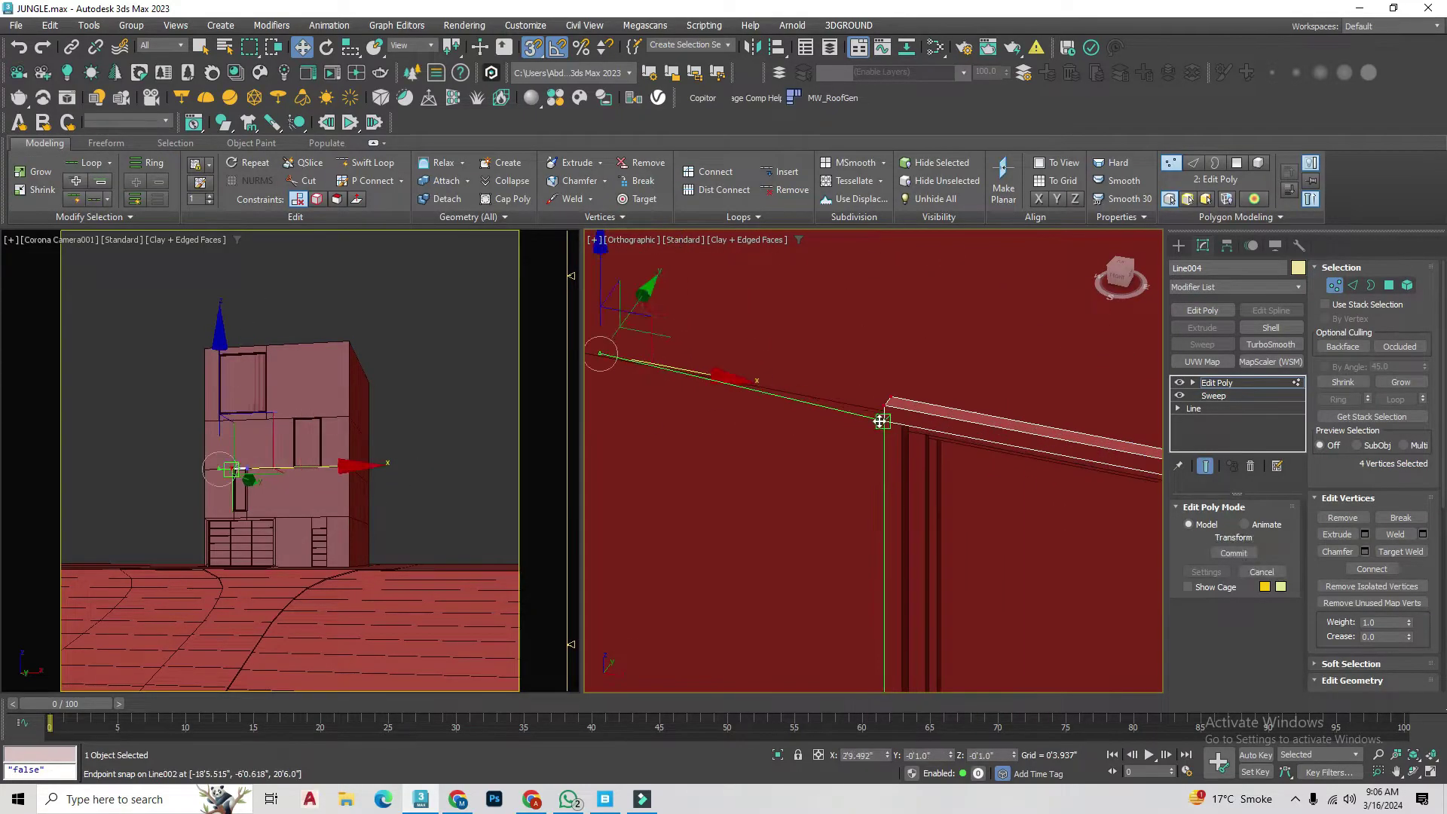
scroll(880, 421, down, 3)
scroll(881, 421, up, 3)
key(1)
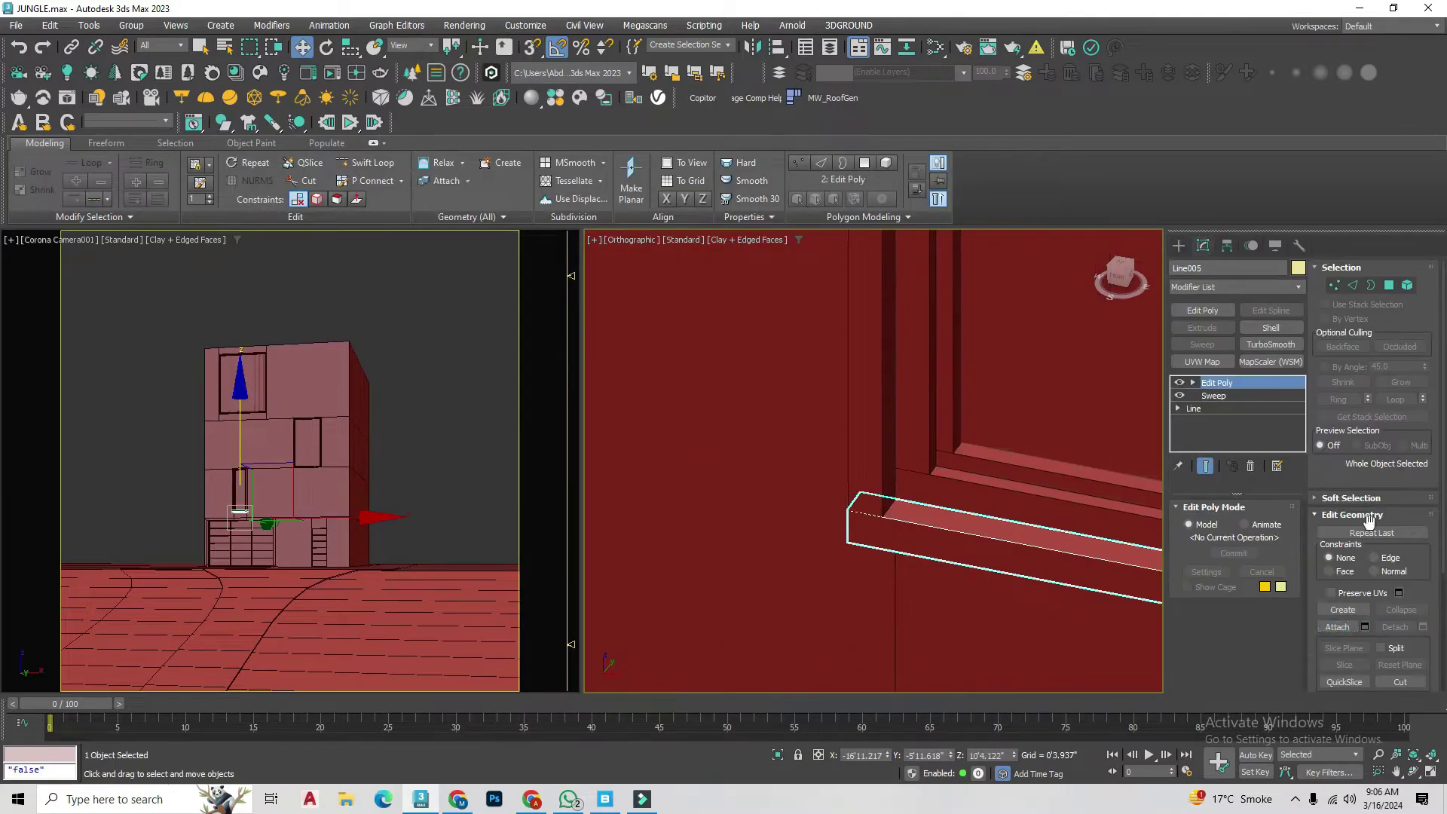
Step: Adjust the top bar's pivot only, then stretch its vertices to the opening edge
scroll(942, 452, down, 3)
scroll(942, 452, down, 3)
click(1227, 246)
click(1236, 351)
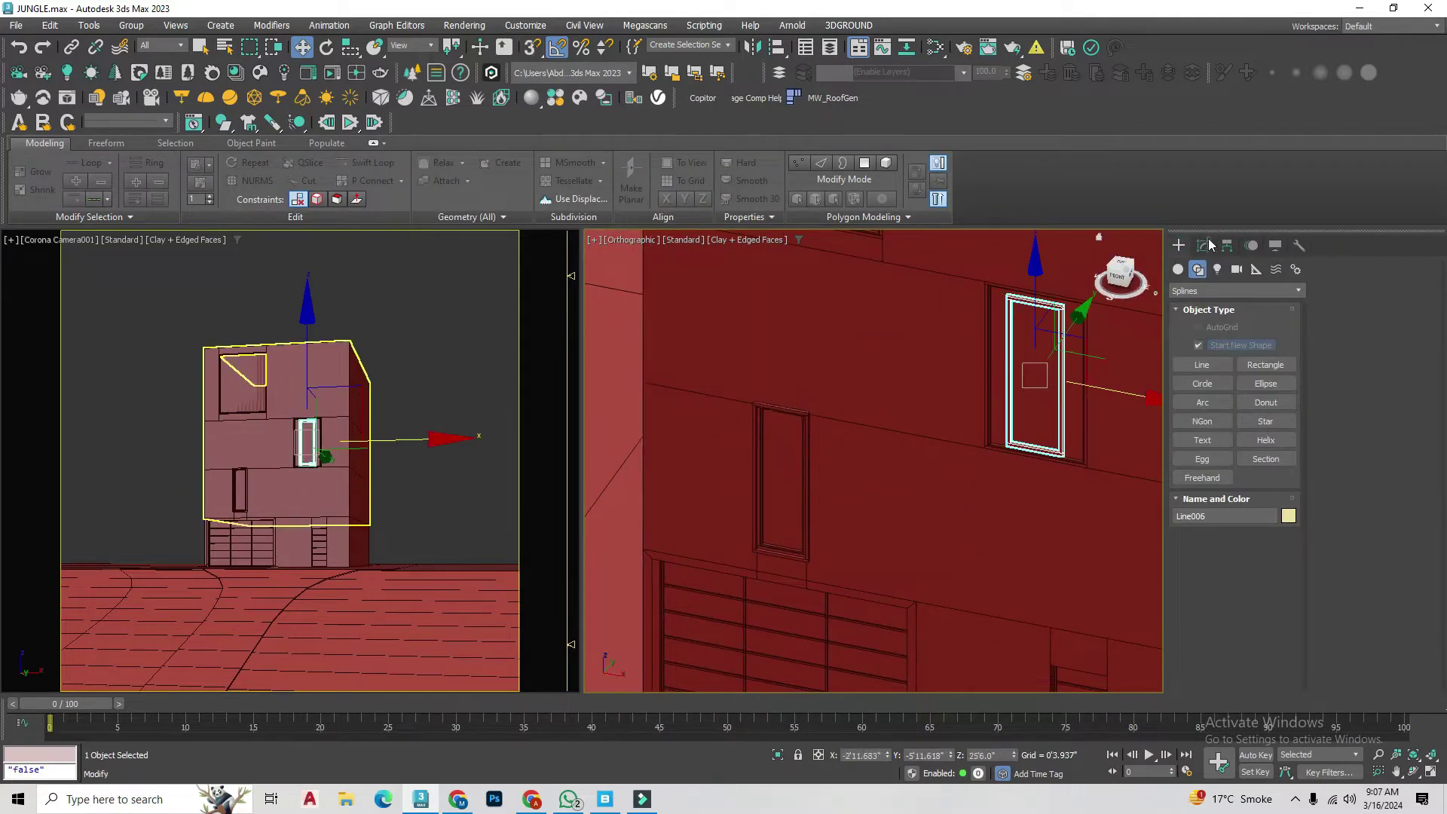
click(1206, 246)
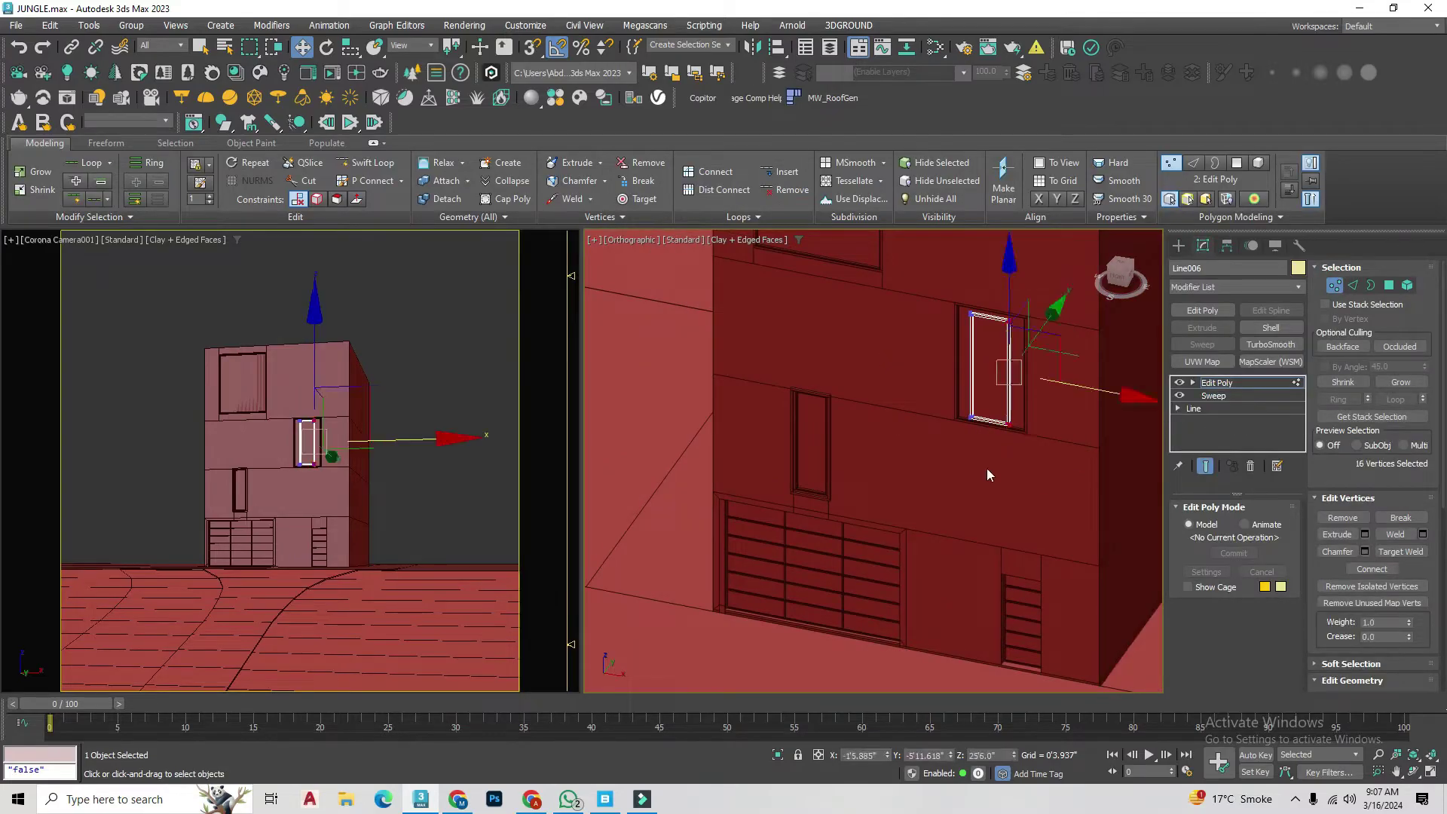
scroll(988, 468, up, 5)
key(s)
scroll(991, 543, down, 4)
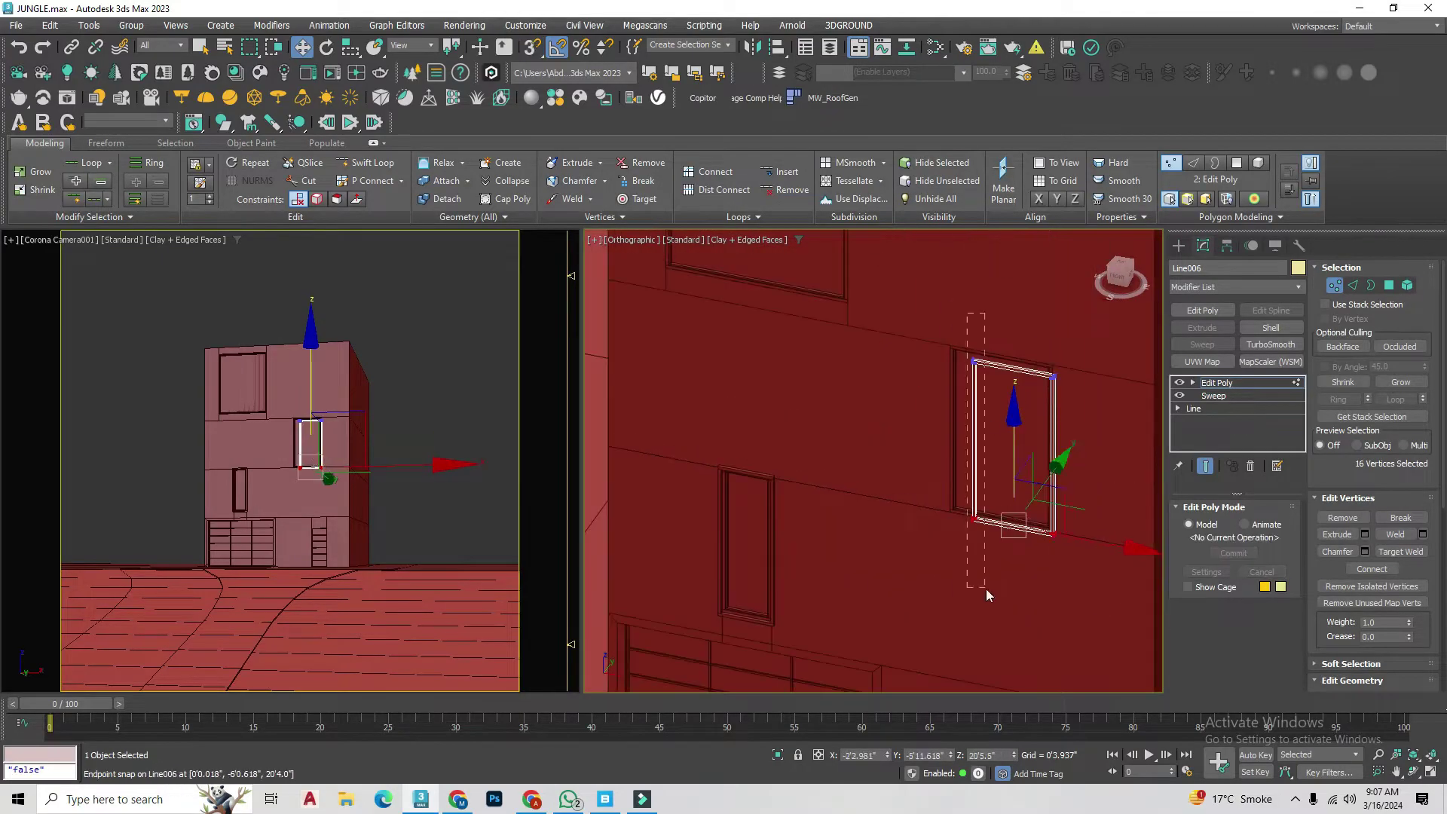
scroll(957, 533, up, 4)
key(s)
scroll(792, 397, up, 4)
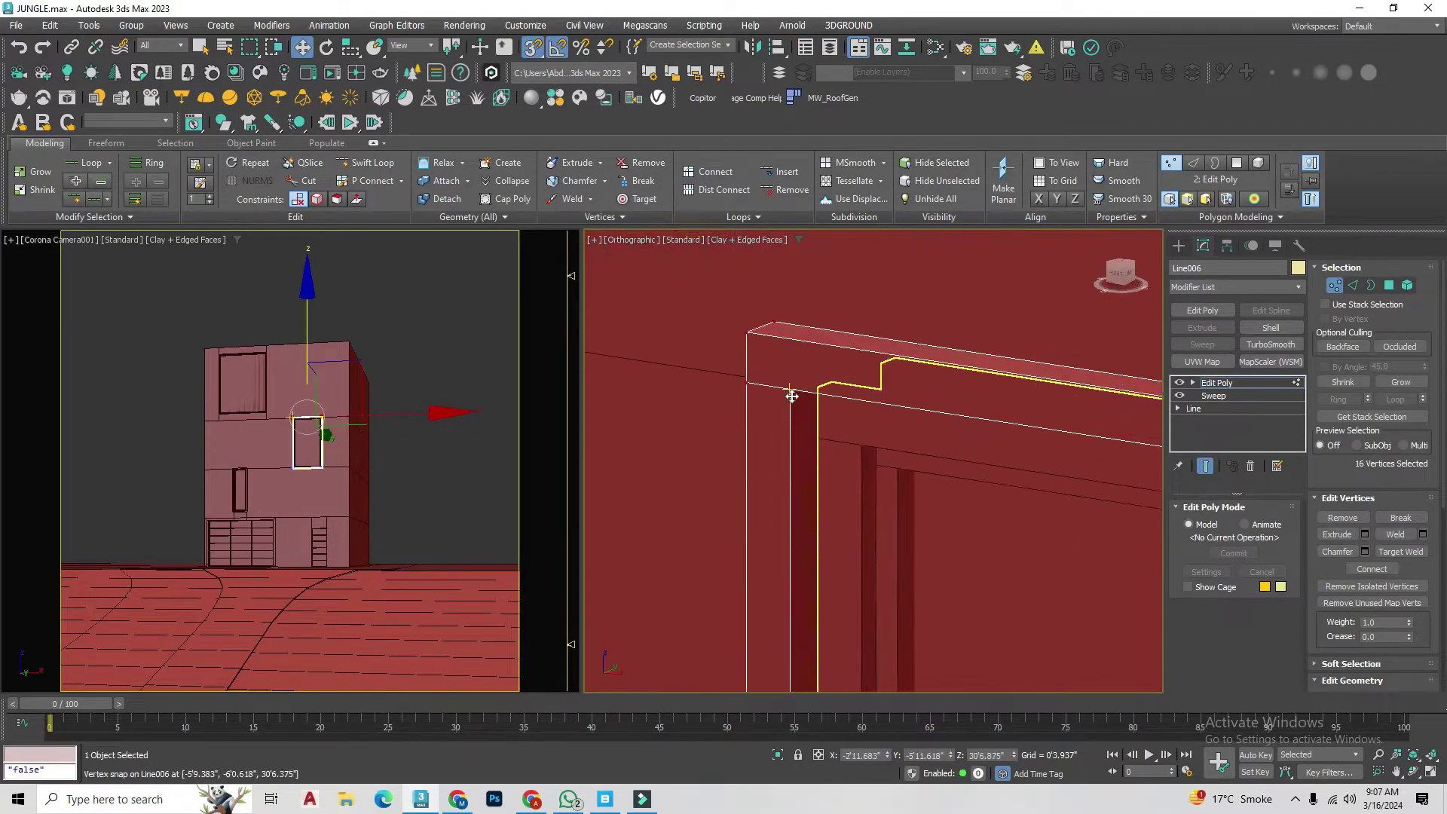
drag(791, 397, 892, 388)
Step: Widen the frame copy to fit the large upper opening
scroll(979, 467, down, 5)
key(s)
click(874, 384)
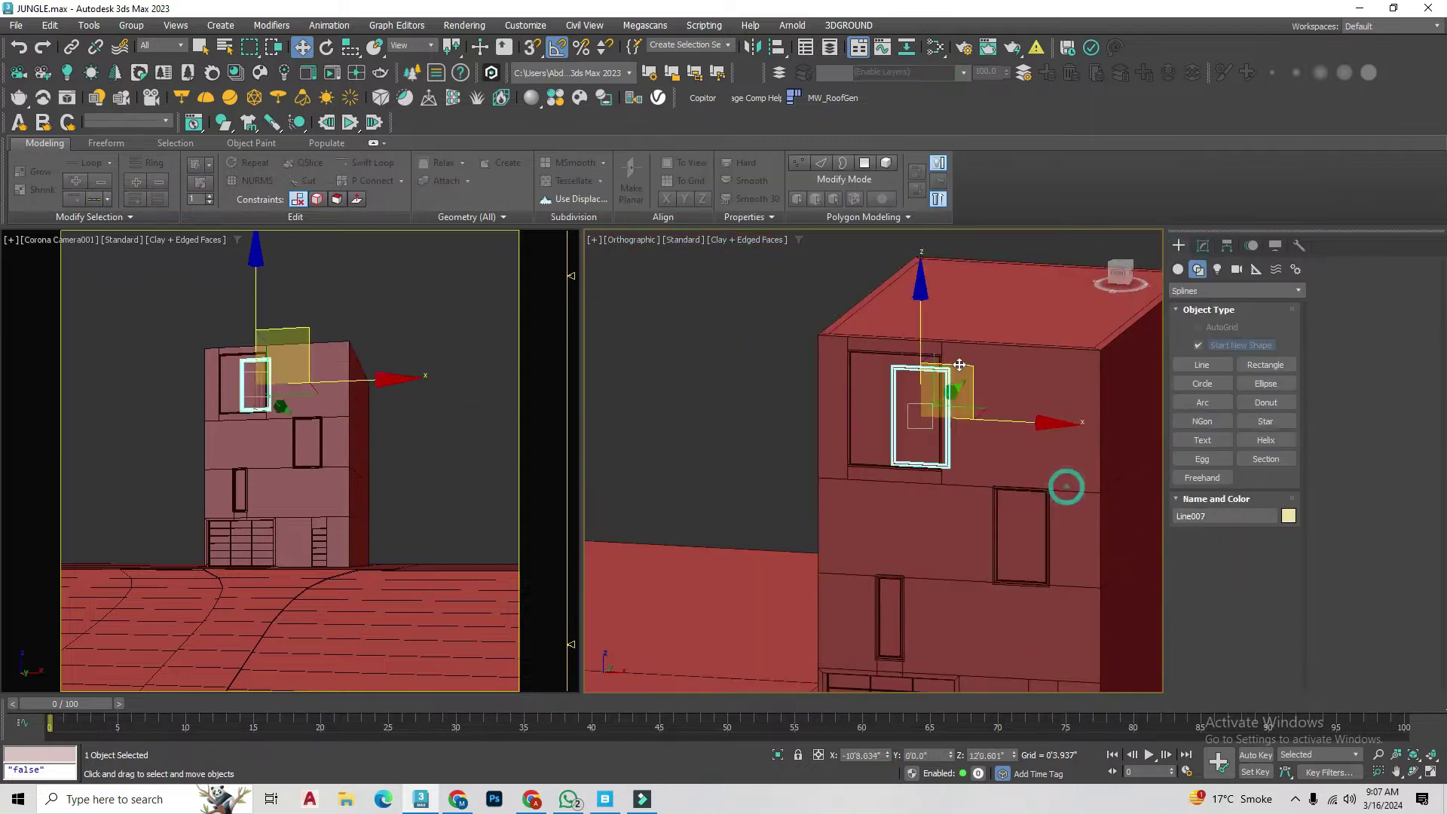
scroll(1043, 482, up, 5)
scroll(948, 549, up, 3)
drag(787, 570, 1014, 555)
scroll(992, 562, up, 4)
scroll(992, 561, down, 5)
scroll(1034, 590, up, 2)
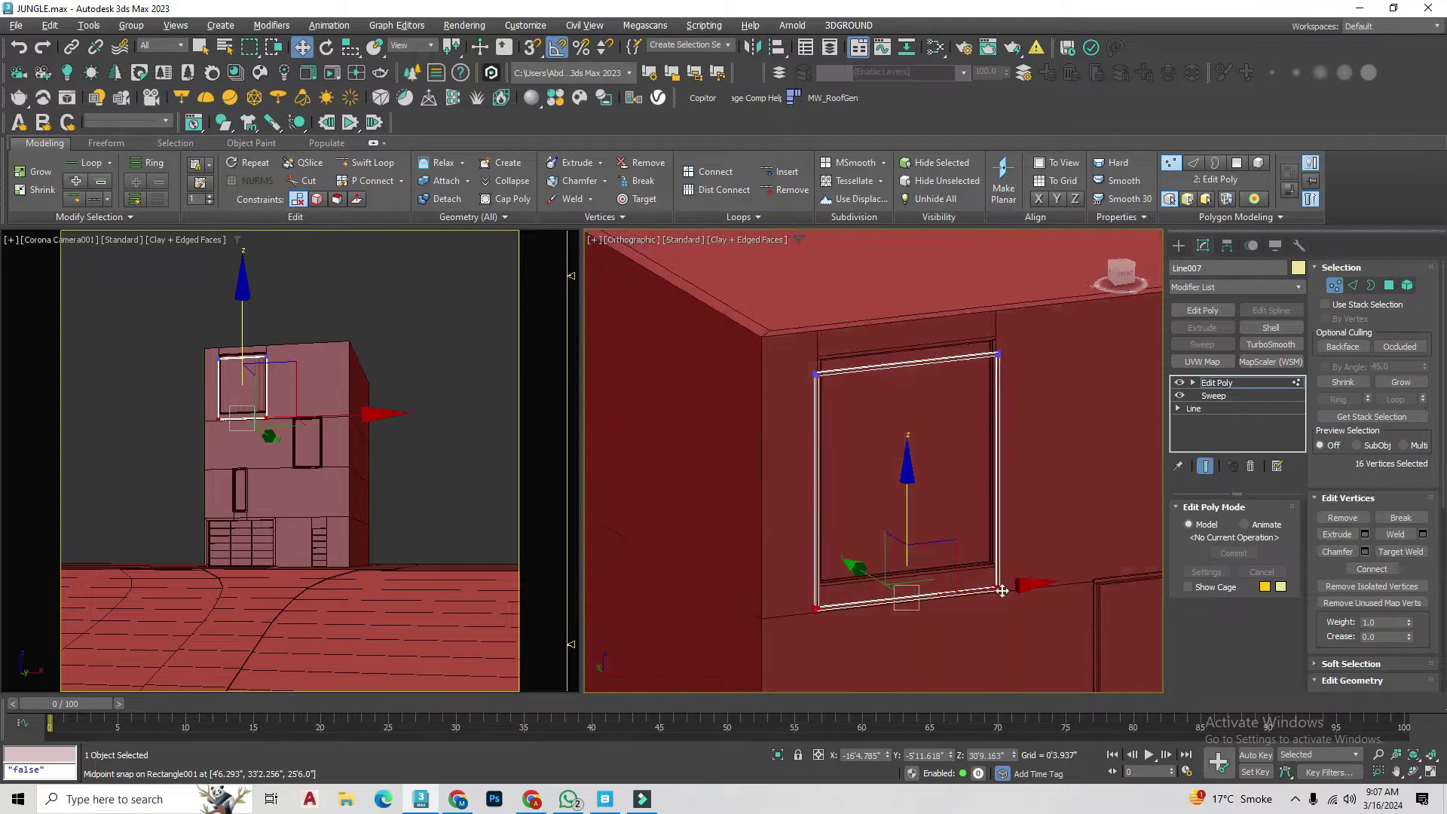
scroll(1001, 585, up, 3)
scroll(982, 462, down, 3)
scroll(820, 351, up, 3)
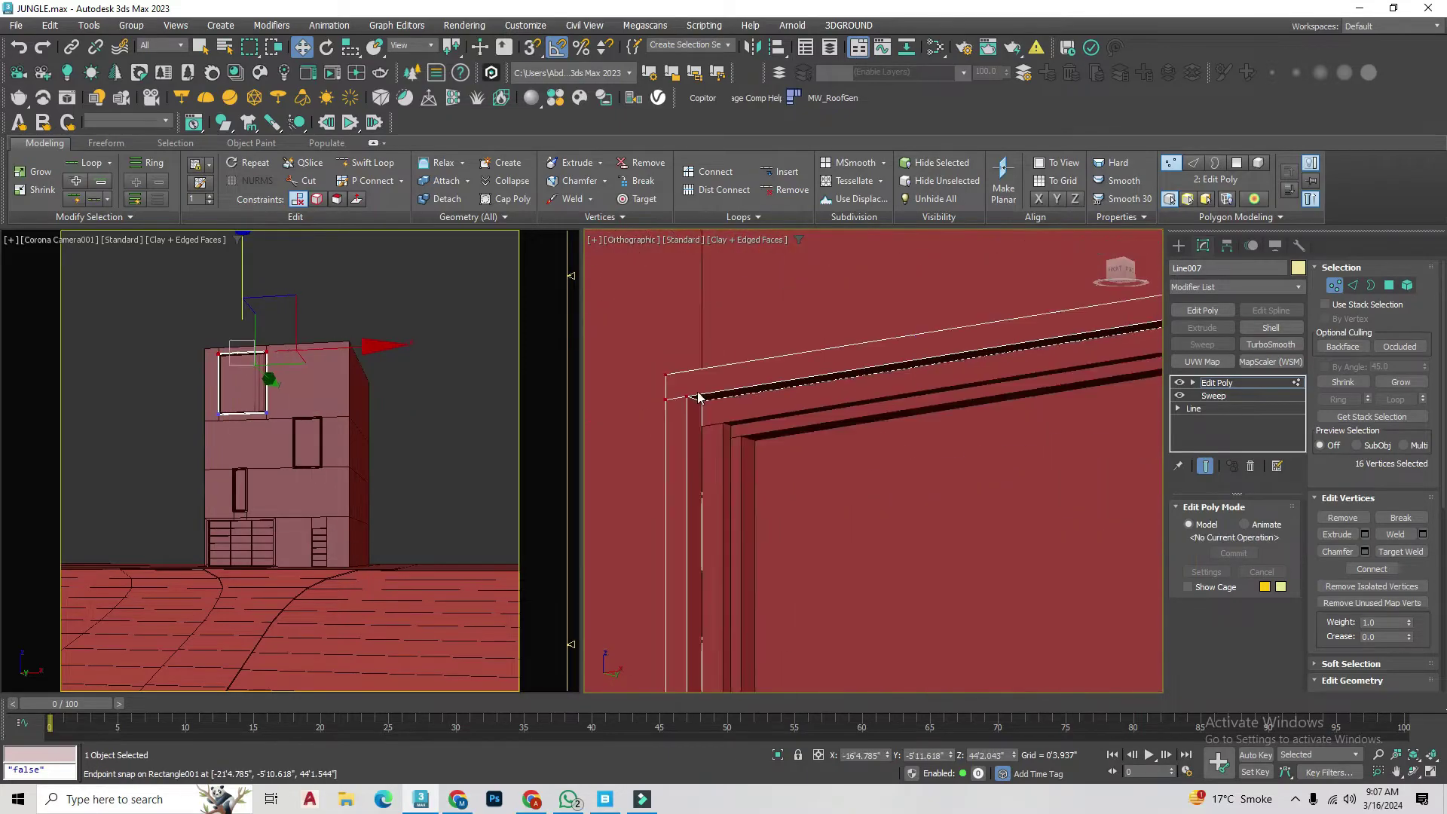
key(1)
scroll(701, 398, down, 5)
scroll(802, 395, up, 6)
scroll(801, 394, down, 5)
Step: Select the upper fixed window and switch its Edit Poly to element level
click(844, 271)
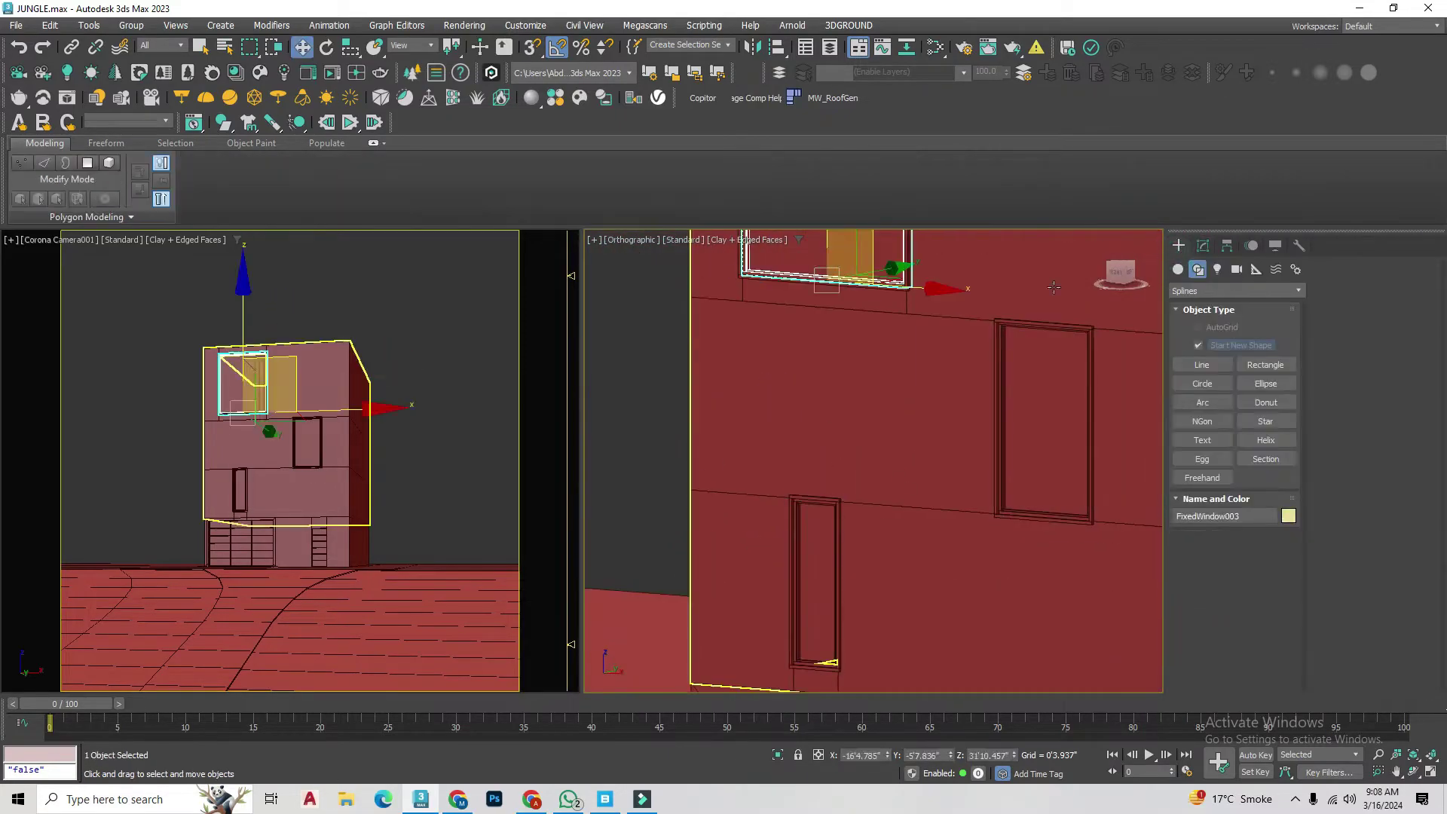
alt+middle_drag(844, 271, 768, 428)
click(1203, 245)
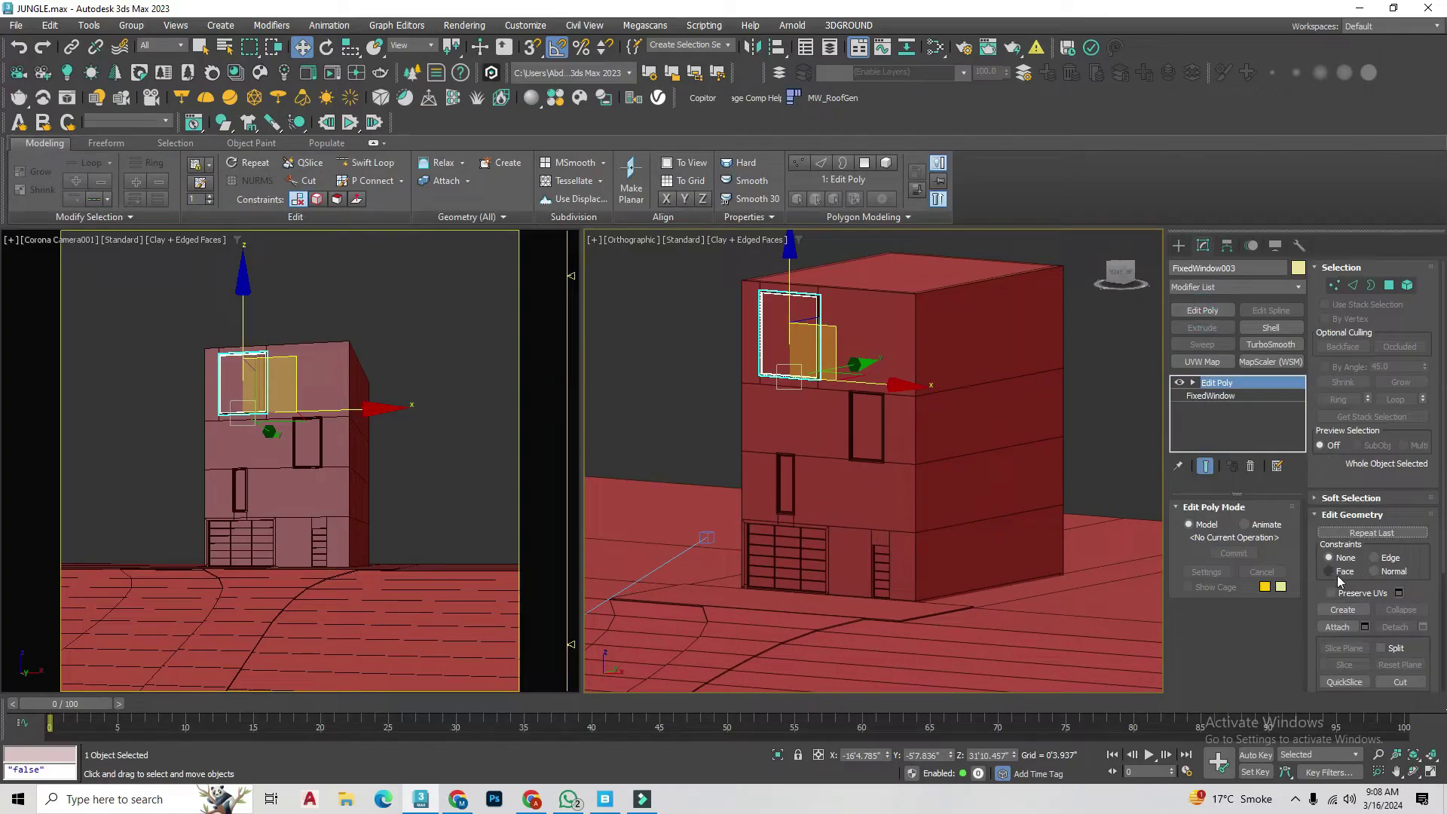
scroll(843, 490, up, 4)
key(5)
Step: Pick the Line spline tool for the corner slat path
scroll(754, 493, up, 4)
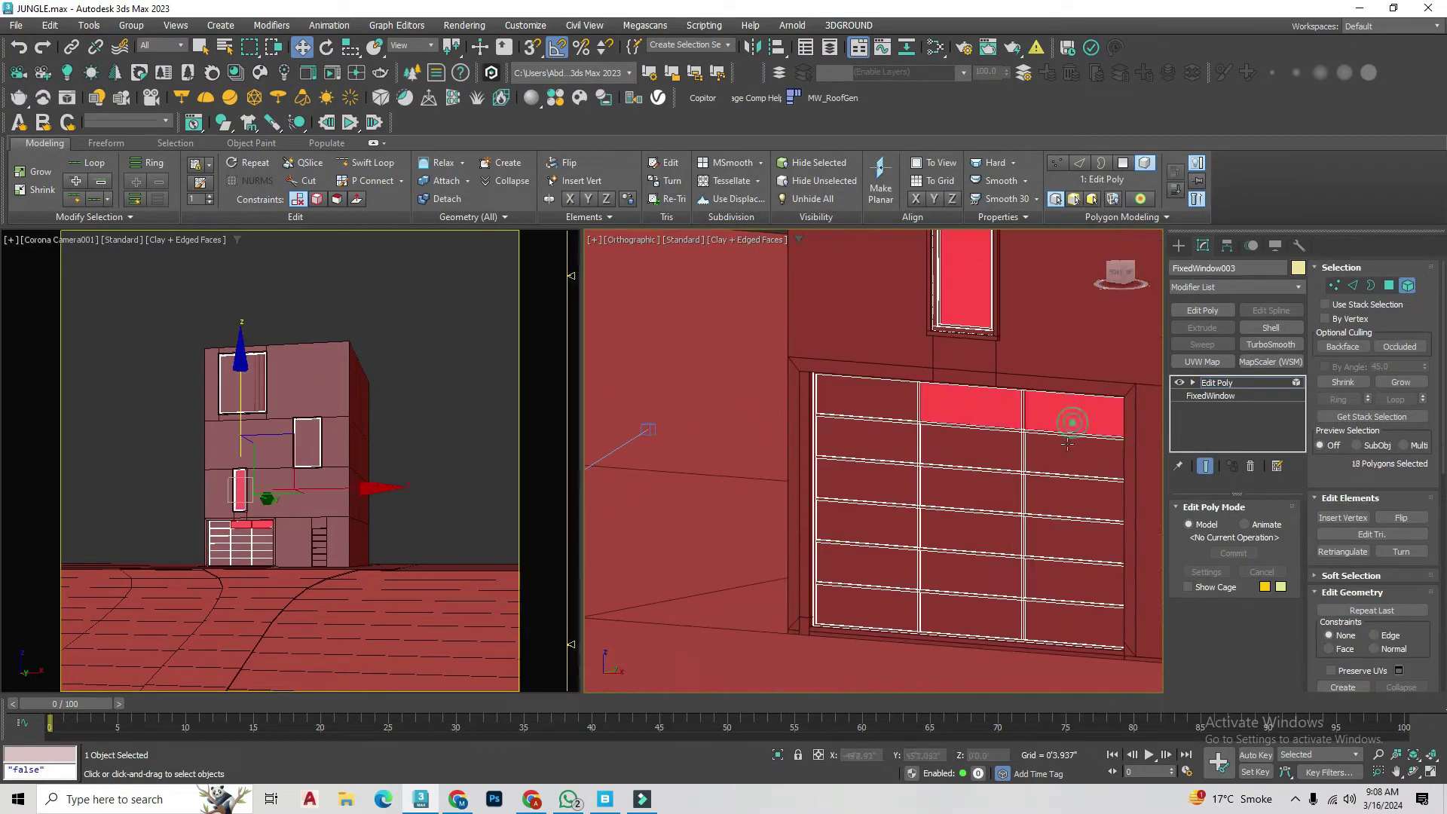
scroll(946, 360, down, 5)
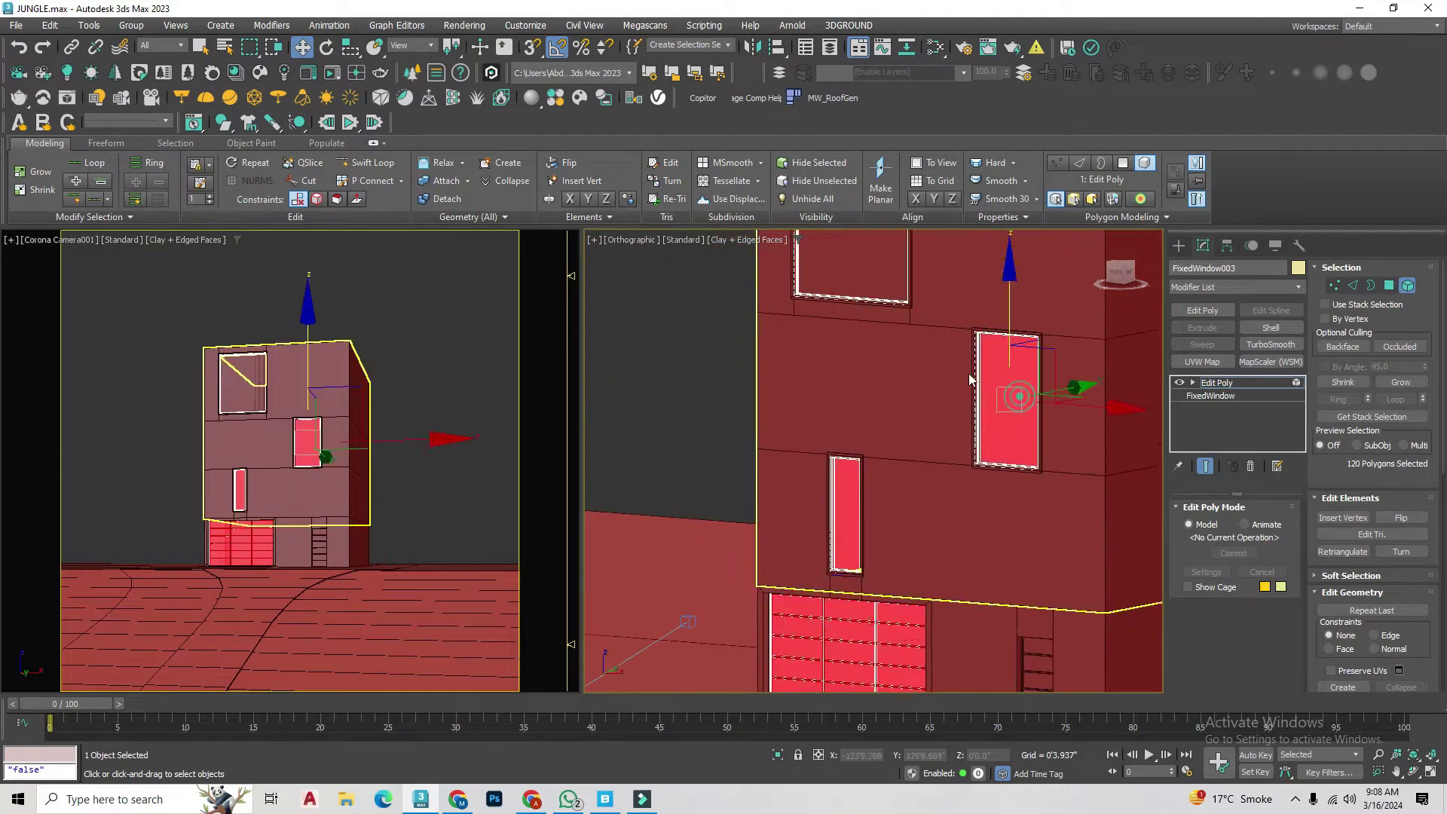
click(1179, 245)
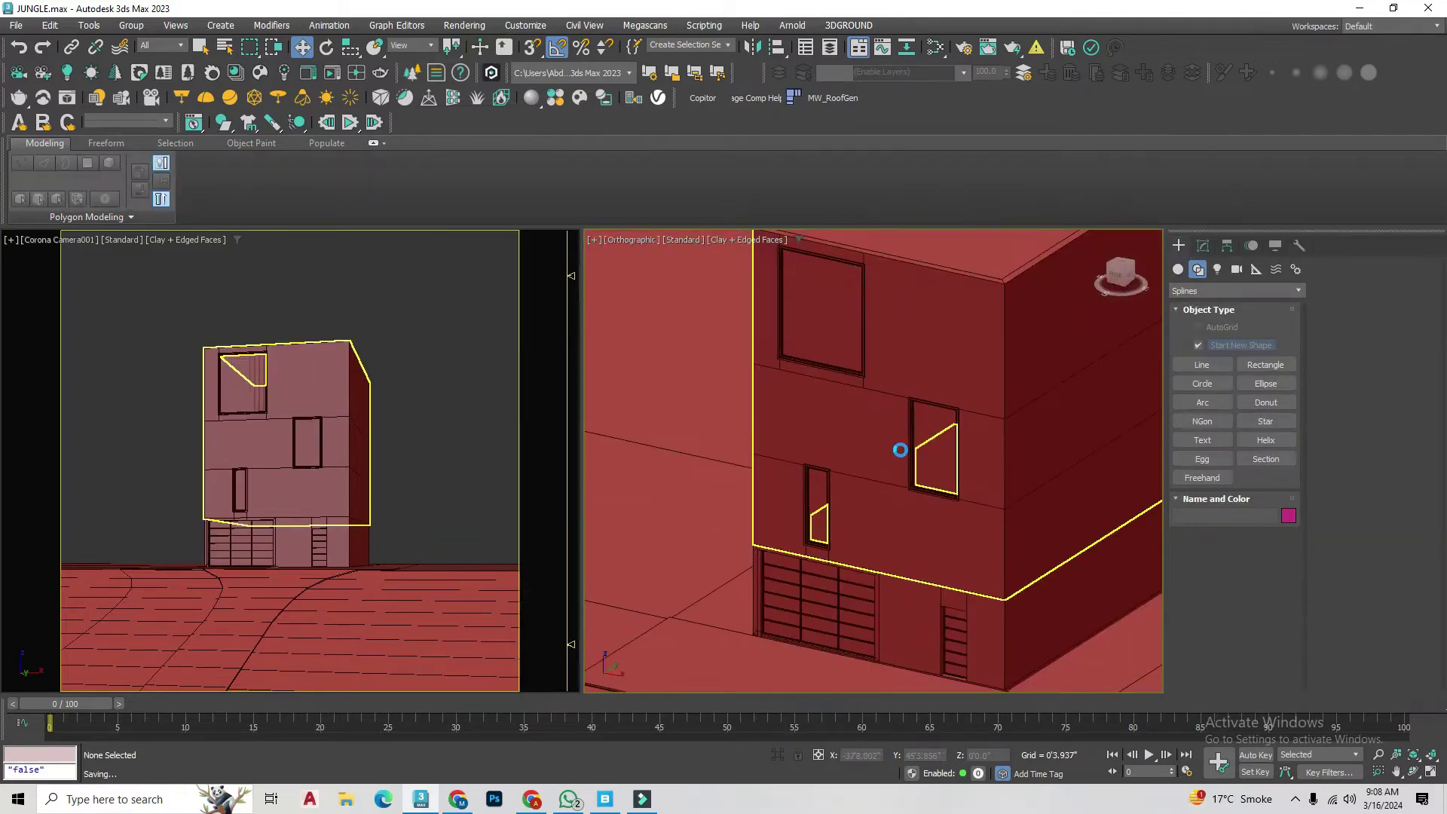
click(1202, 365)
Step: Draw a vertical line at the facade's top corner and sweep it into a Bar with corner pivot alignment
click(203, 348)
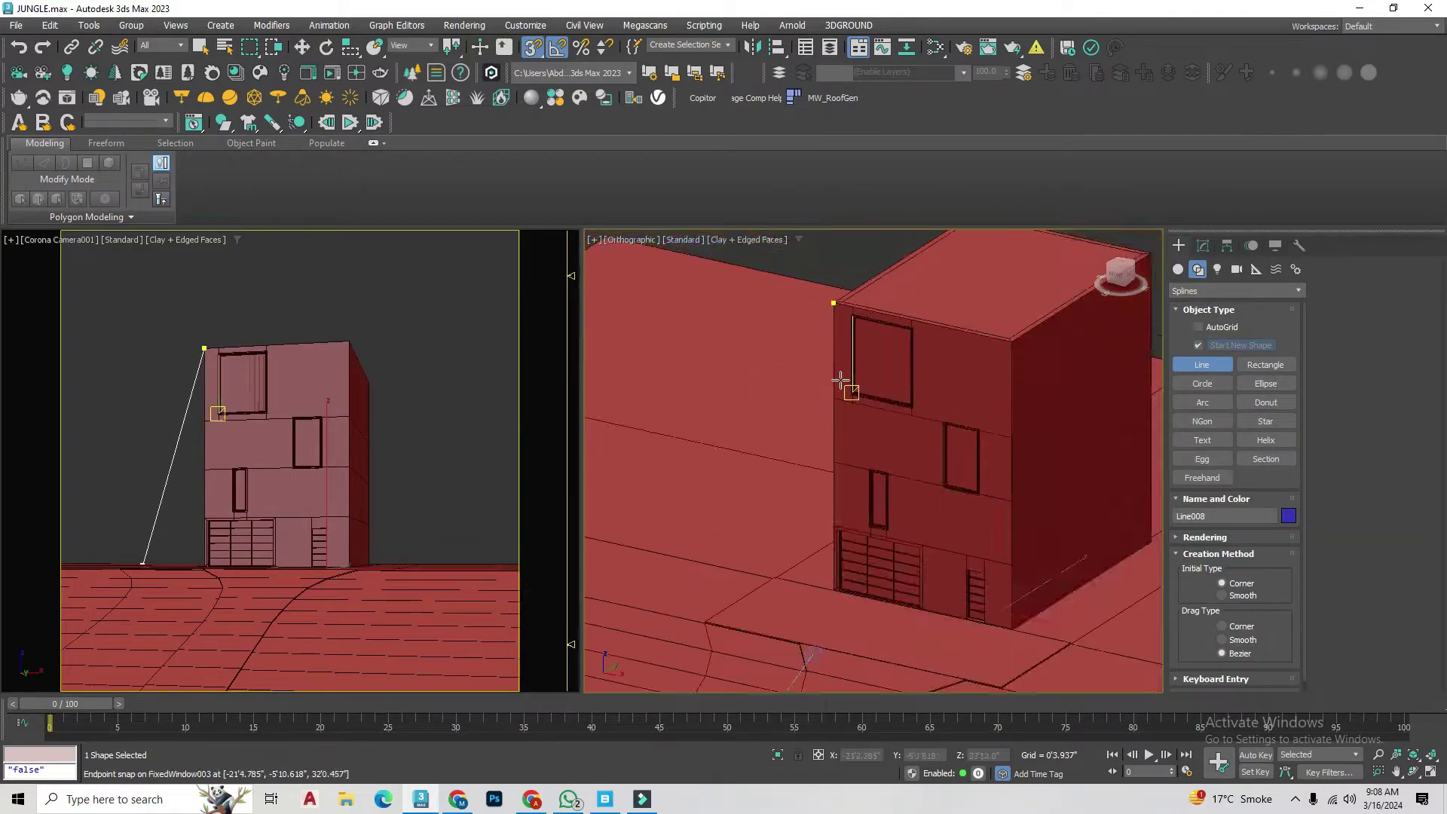
scroll(761, 489, up, 3)
right_click(761, 510)
click(1201, 245)
click(1201, 344)
scroll(730, 297, down, 2)
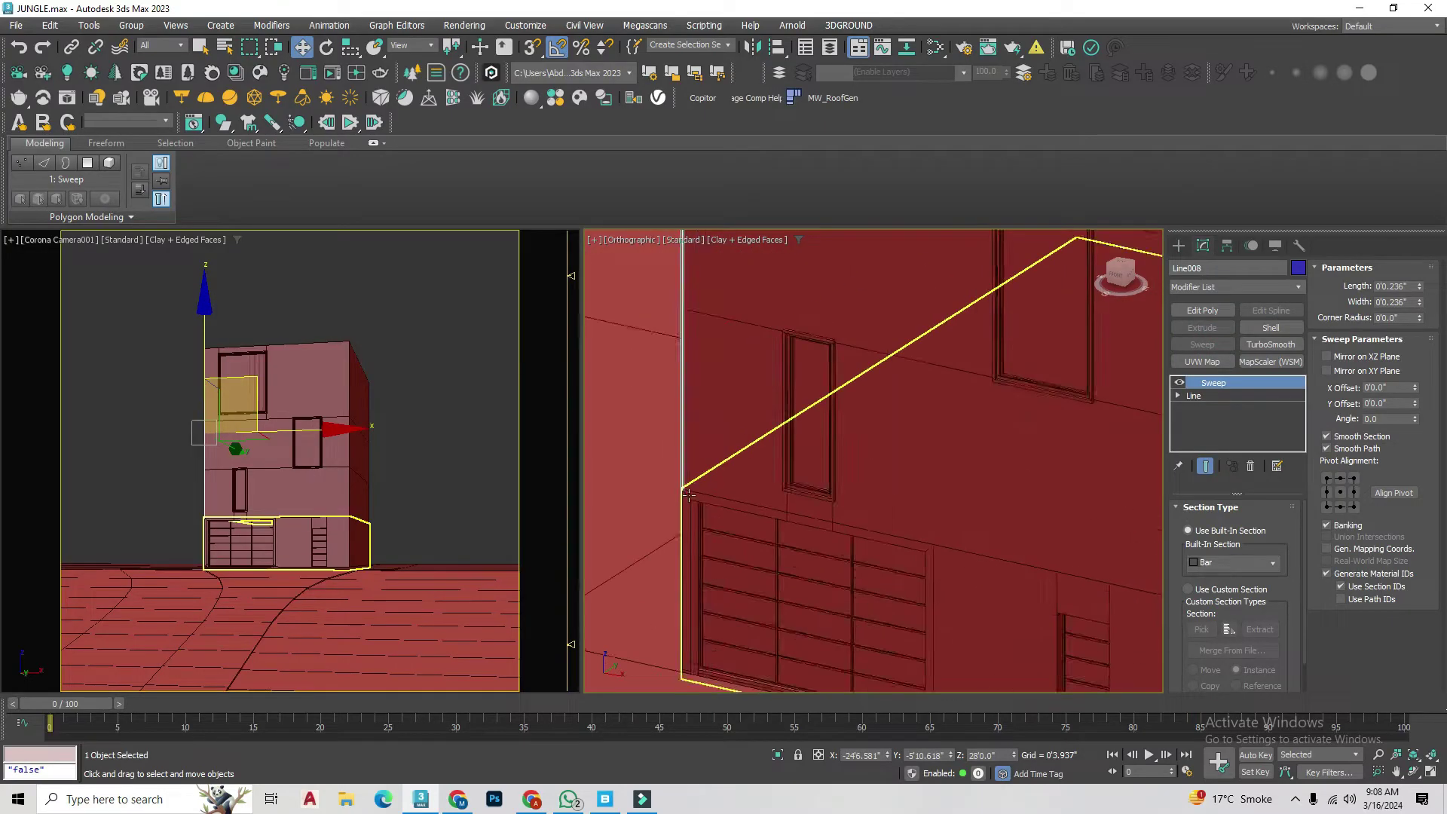
scroll(731, 296, down, 4)
scroll(730, 296, up, 5)
scroll(1072, 308, down, 2)
click(1327, 479)
Step: Array the bar along X into a row of 64 slats, then select them
text(xar)
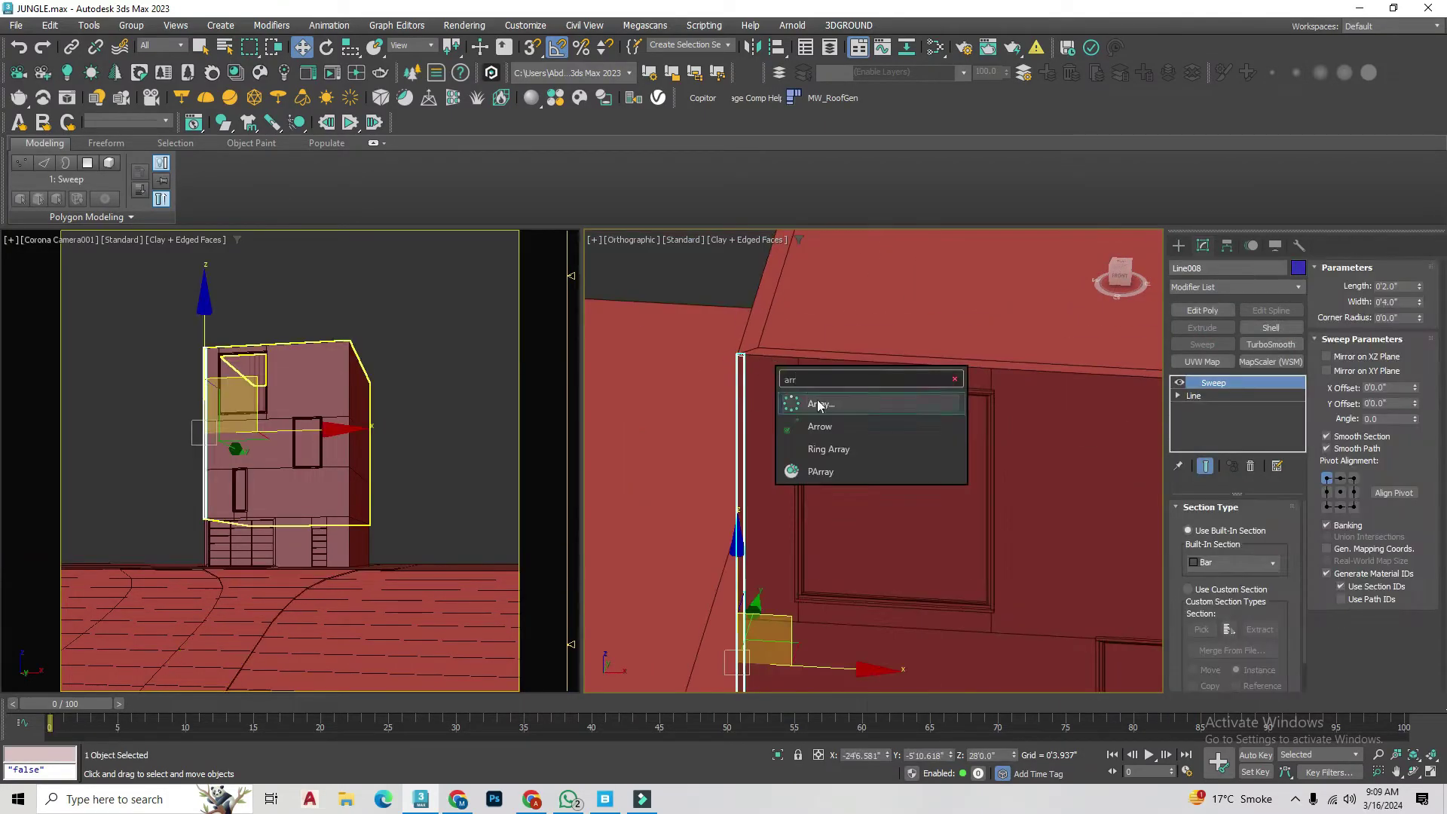
click(819, 405)
mouse_move(995, 320)
mouse_down()
mouse_move(754, 232)
mouse_move(979, 236)
mouse_up()
drag(1022, 300, 1021, 294)
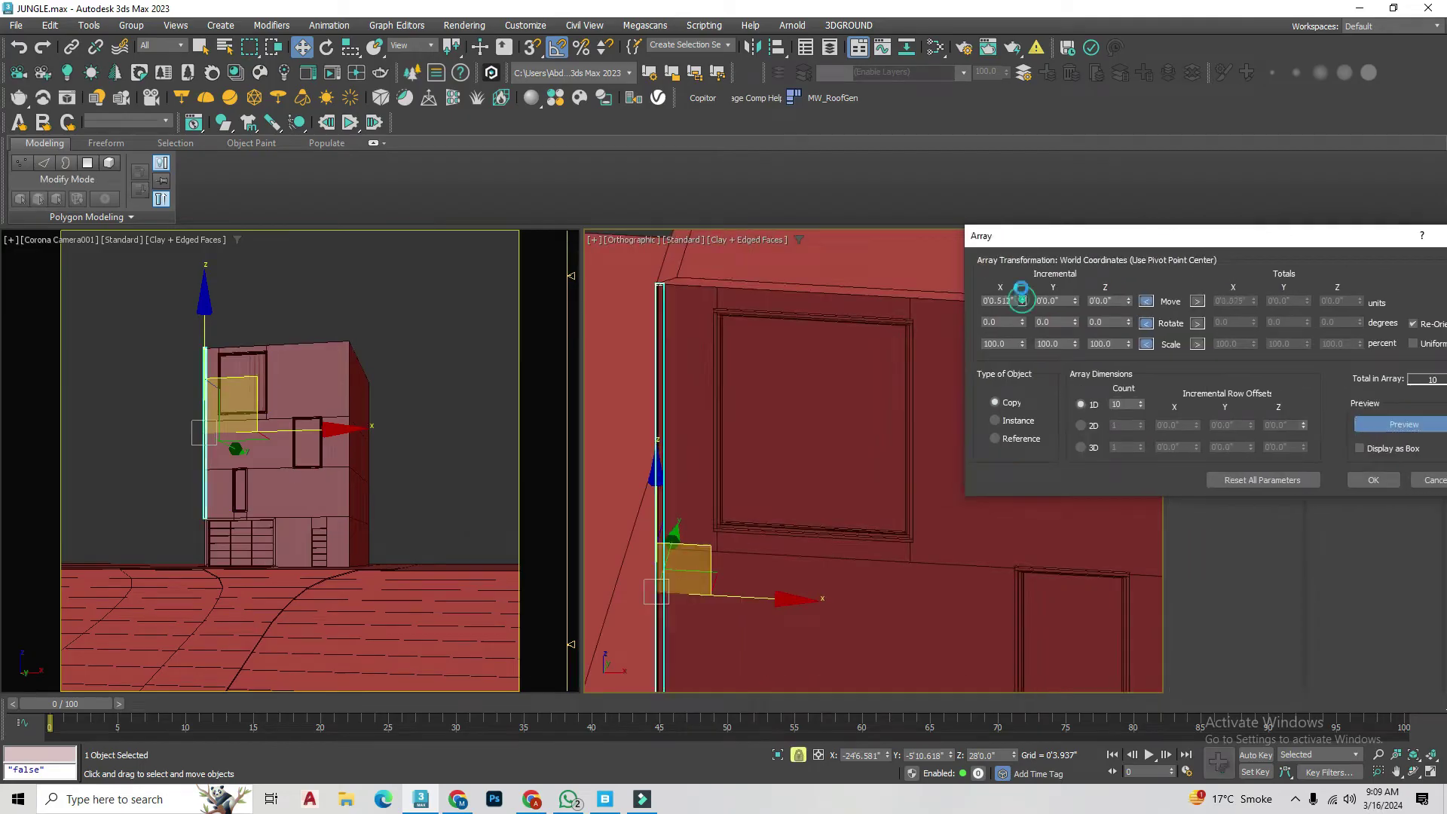
scroll(766, 423, down, 3)
drag(1140, 345, 1140, 324)
click(1367, 423)
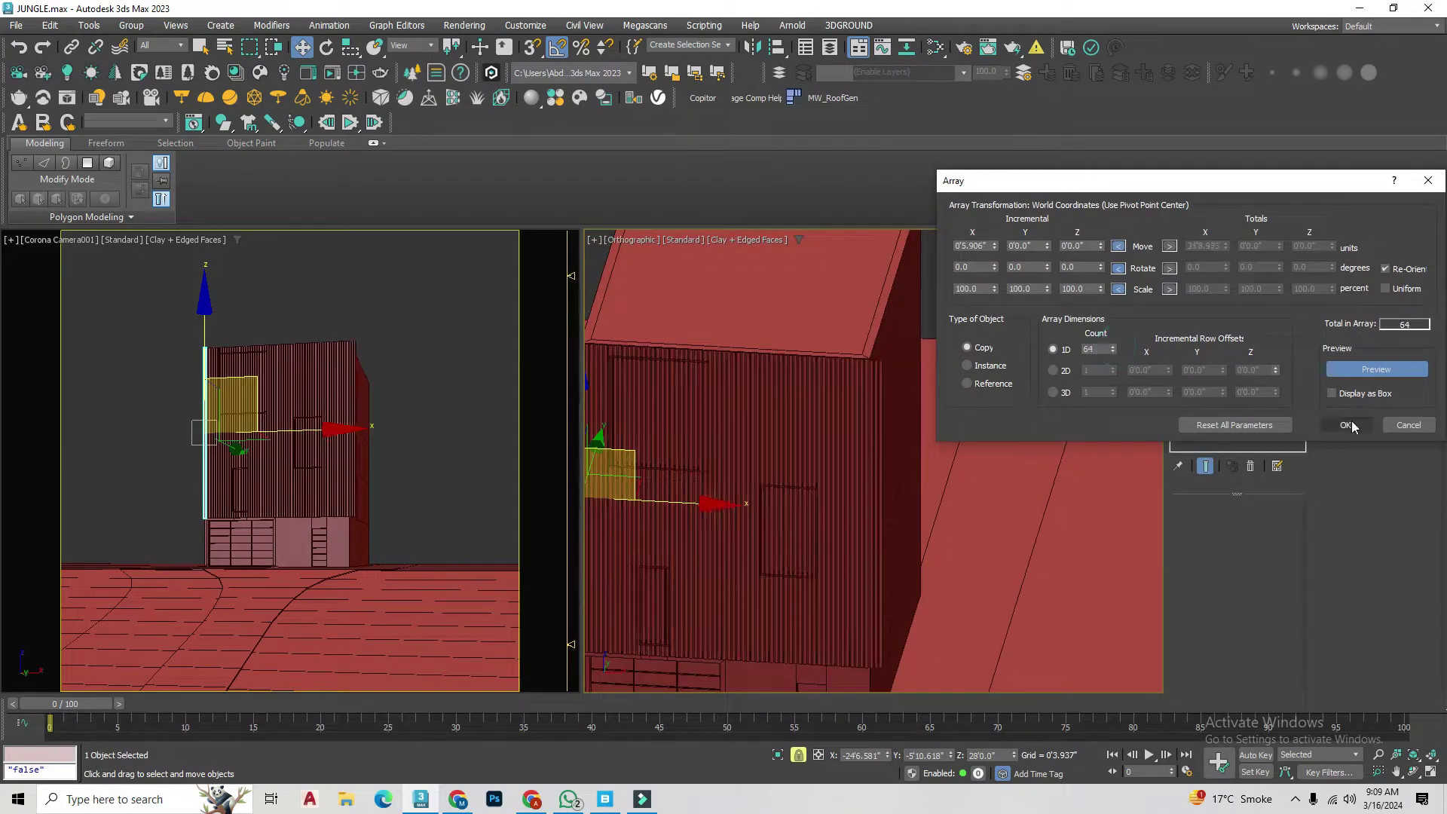
scroll(927, 376, up, 3)
alt+middle_drag(888, 378, 898, 407)
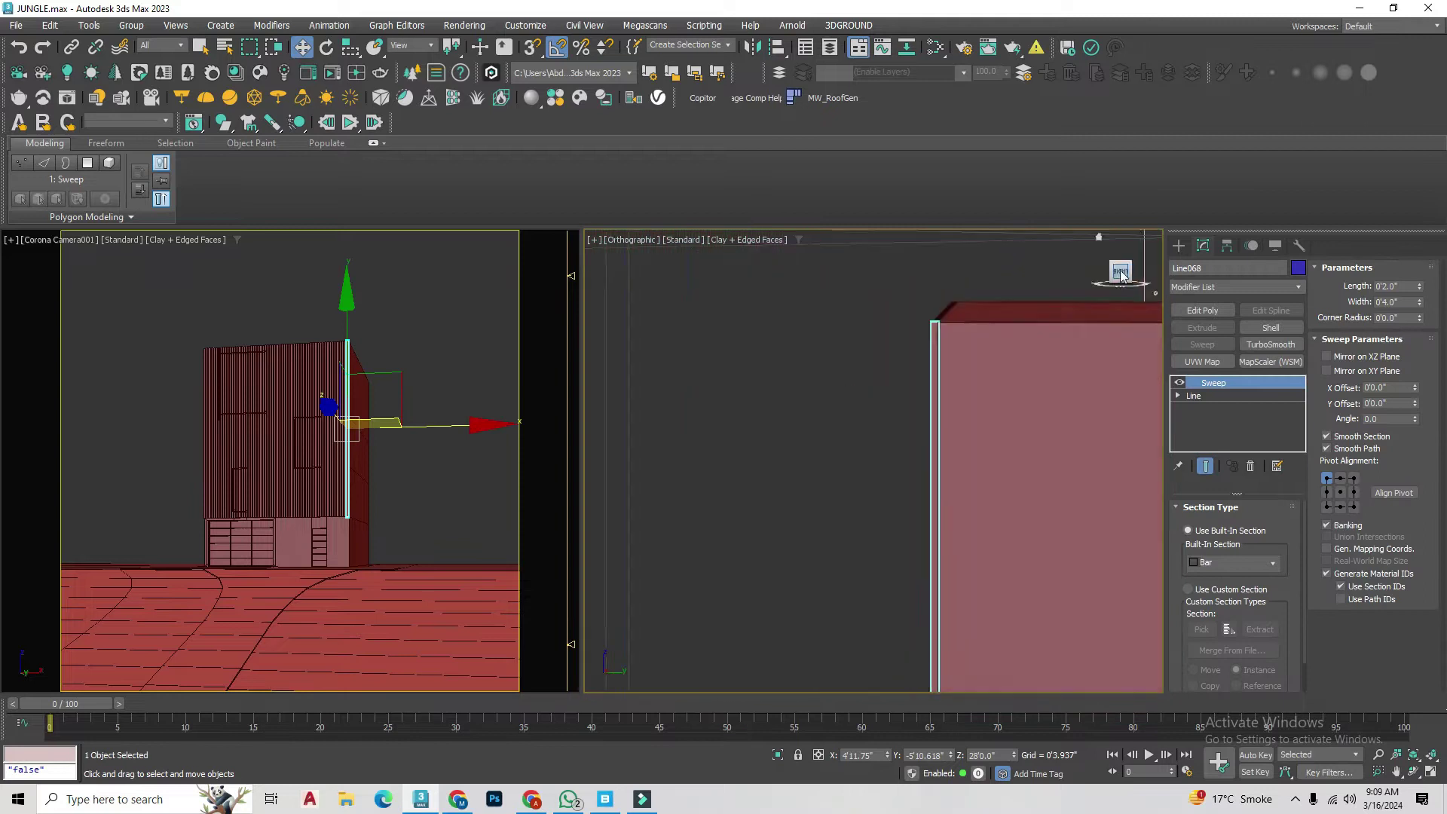
Step: Add Edit Poly to one slat and attach all the other slats to it
key(ctrl+q)
key(alt+q)
click(1202, 310)
click(1365, 626)
shift+click(130, 375)
click(247, 420)
key(alt+q)
Step: Slice the slats with a snapped Slice Plane at the lower floor line
key(2)
key(f)
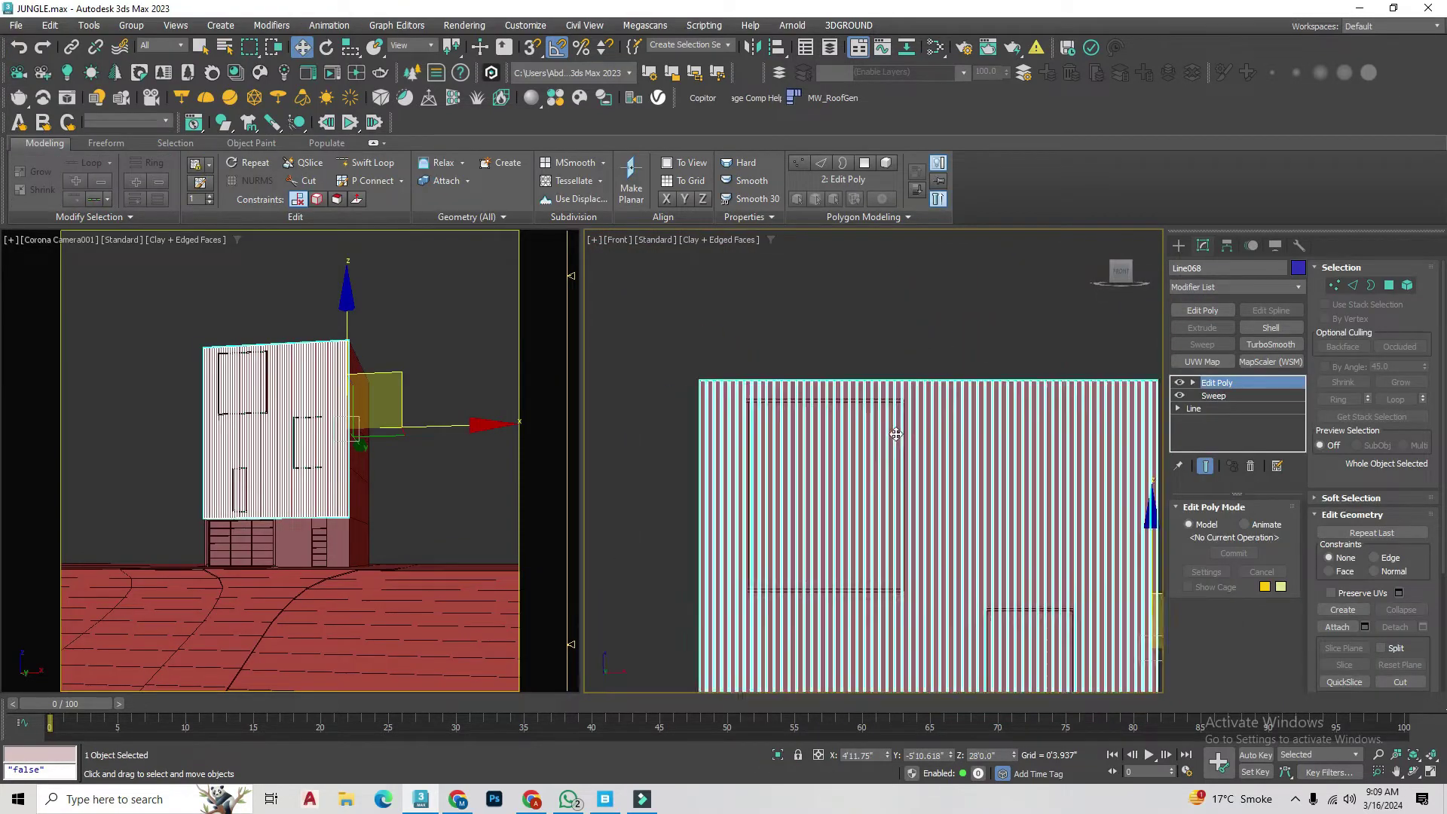
scroll(1411, 498, down, 2)
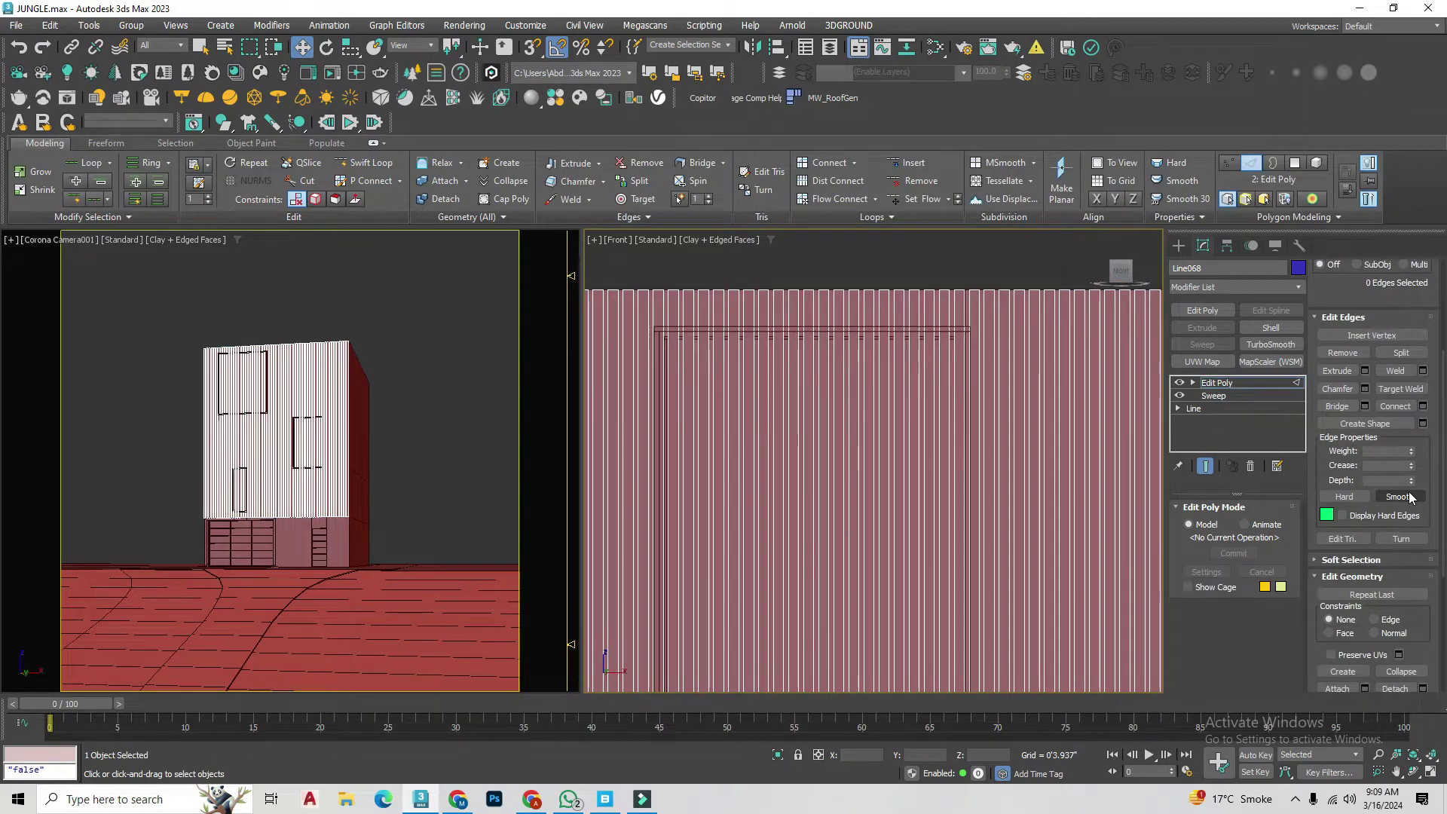
scroll(1415, 584, down, 5)
click(1343, 506)
scroll(970, 524, down, 3)
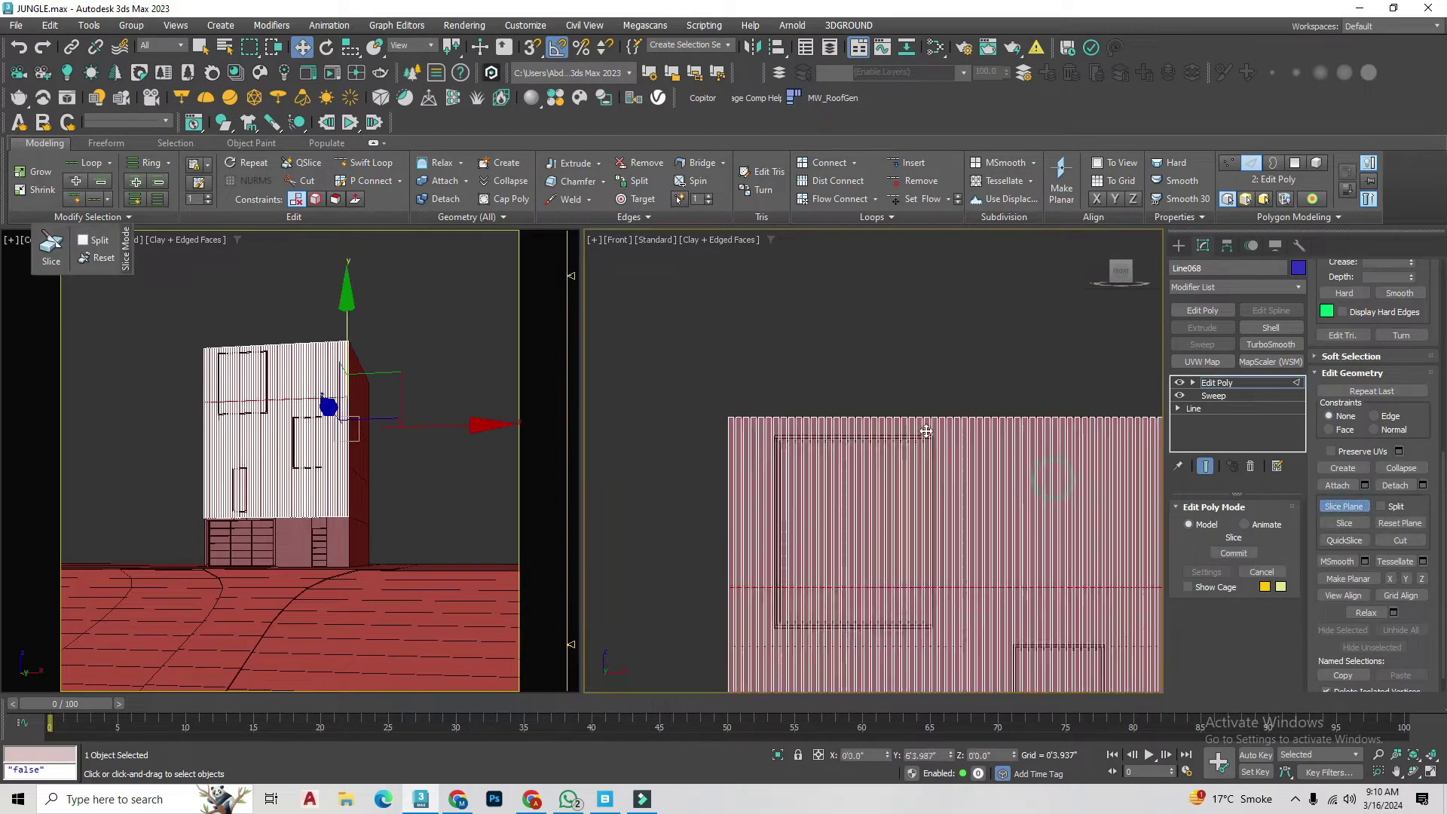
scroll(970, 524, up, 2)
scroll(970, 523, down, 1)
key(s)
middle_drag(969, 524, 844, 318)
mouse_move(1032, 256)
mouse_down()
mouse_move(1036, 321)
mouse_move(892, 360)
mouse_up()
scroll(1035, 322, up, 3)
scroll(891, 359, down, 3)
scroll(891, 359, up, 3)
Step: Isolate the slat object and delete the slat polygons covering the first window
scroll(815, 500, down, 3)
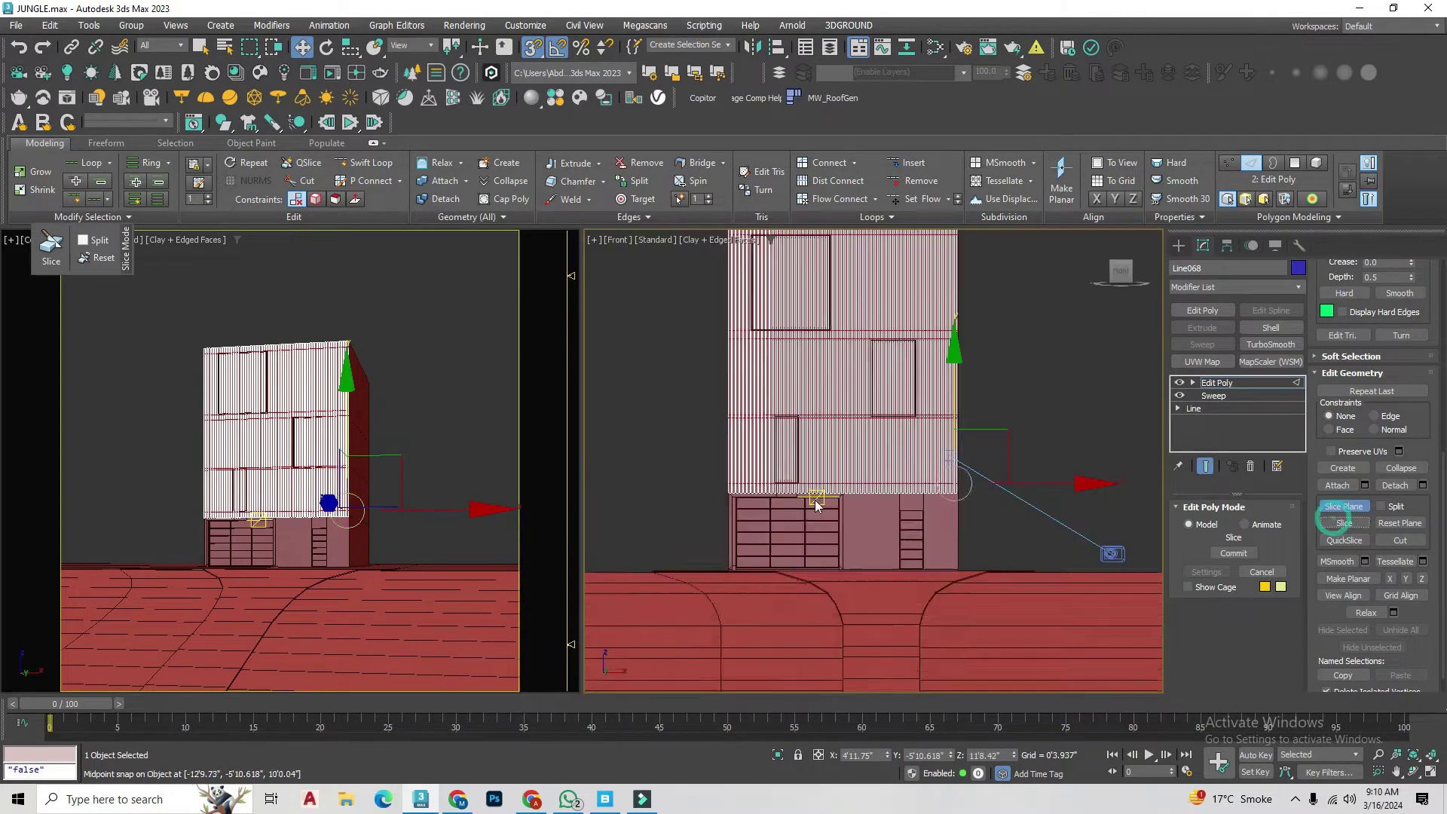
right_click(815, 499)
scroll(851, 357, up, 4)
click(851, 357)
scroll(1021, 511, down, 4)
scroll(788, 400, up, 4)
scroll(788, 399, down, 3)
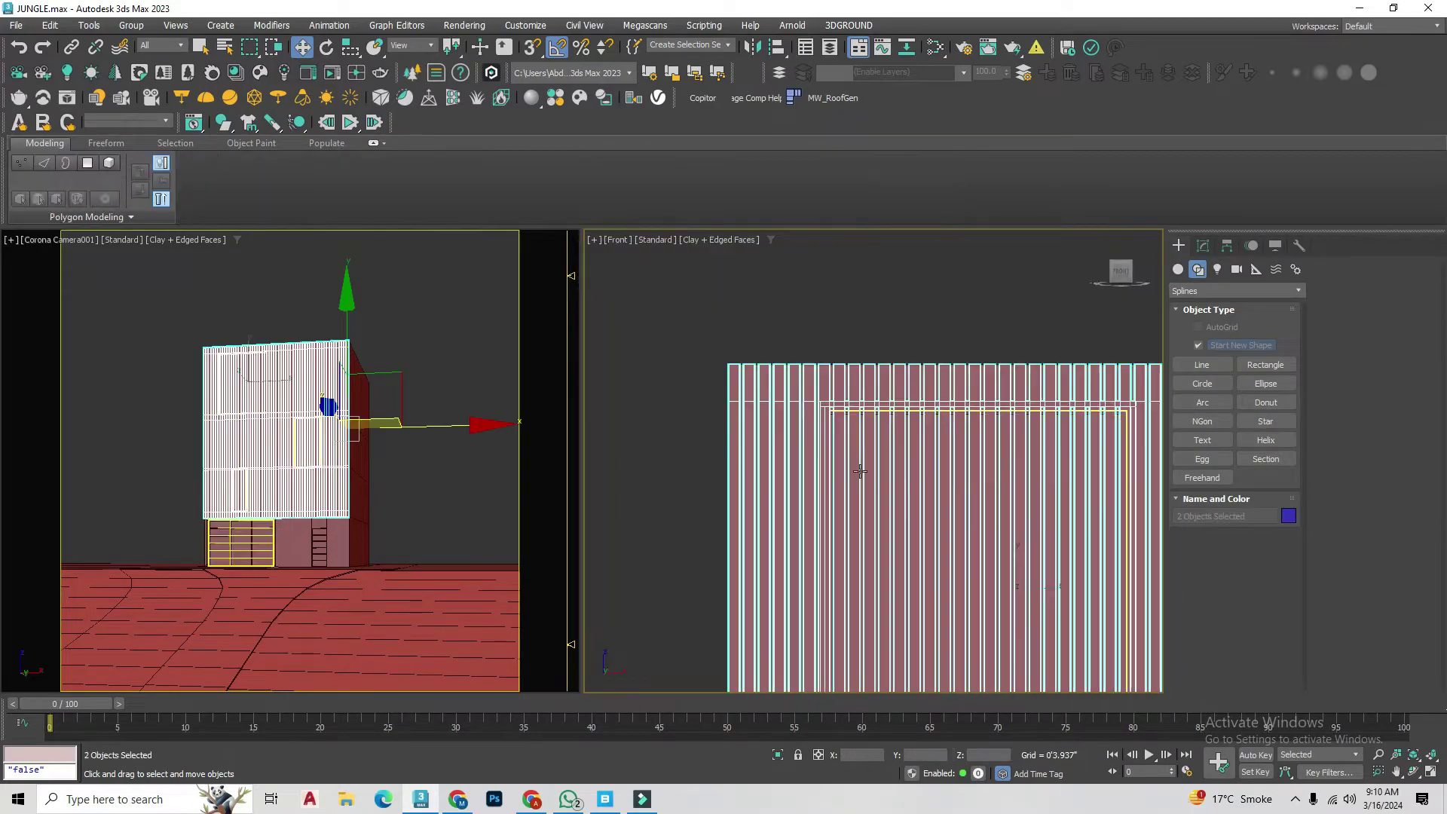
key(alt+q)
alt+middle_drag(788, 400, 866, 389)
click(865, 389)
scroll(865, 389, up, 3)
click(1202, 245)
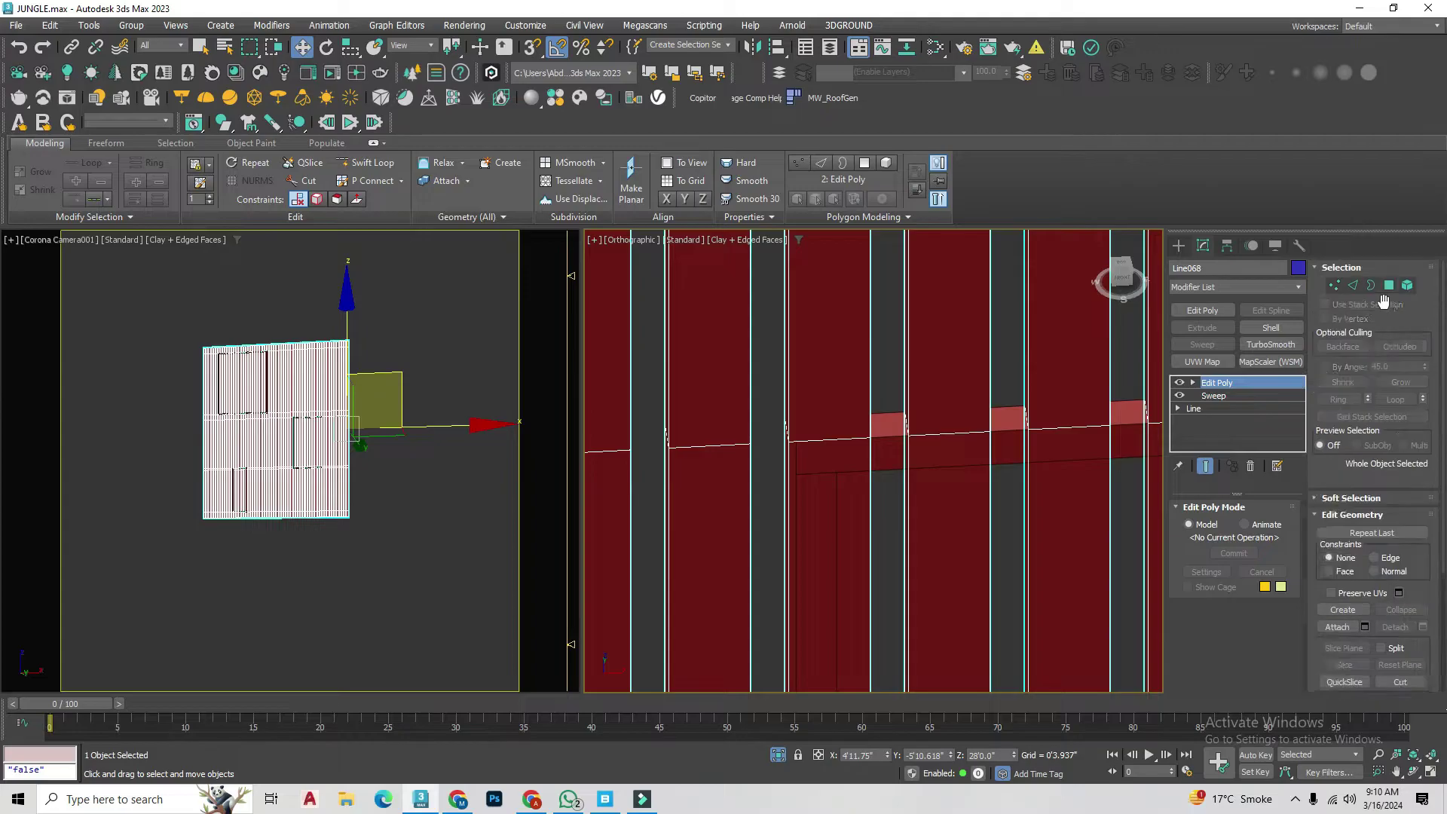
click(1389, 284)
scroll(979, 452, down, 3)
drag(942, 392, 1092, 392)
middle_drag(1093, 392, 731, 397)
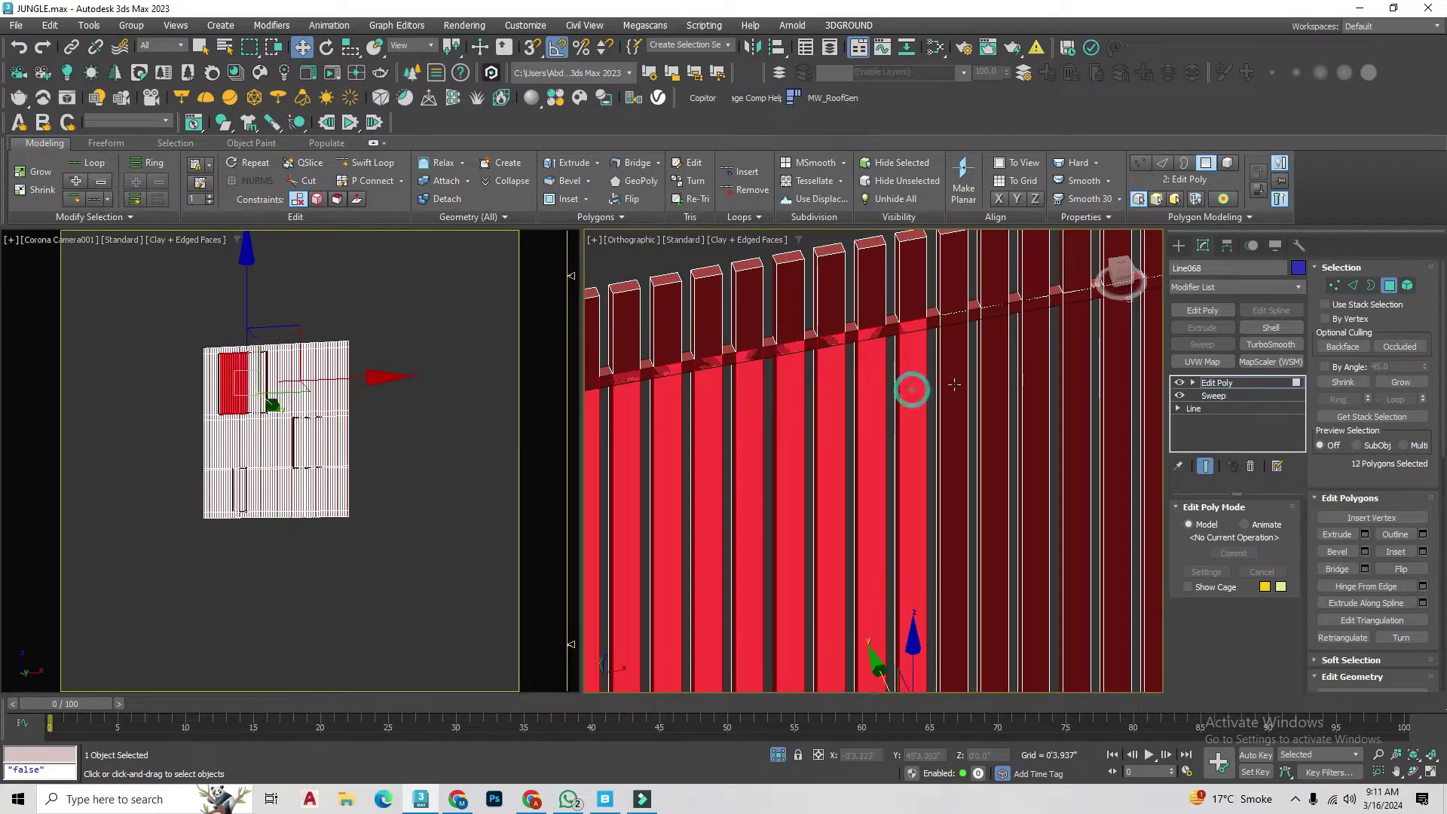
ctrl+drag(954, 384, 1055, 385)
alt+middle_drag(1055, 384, 680, 426)
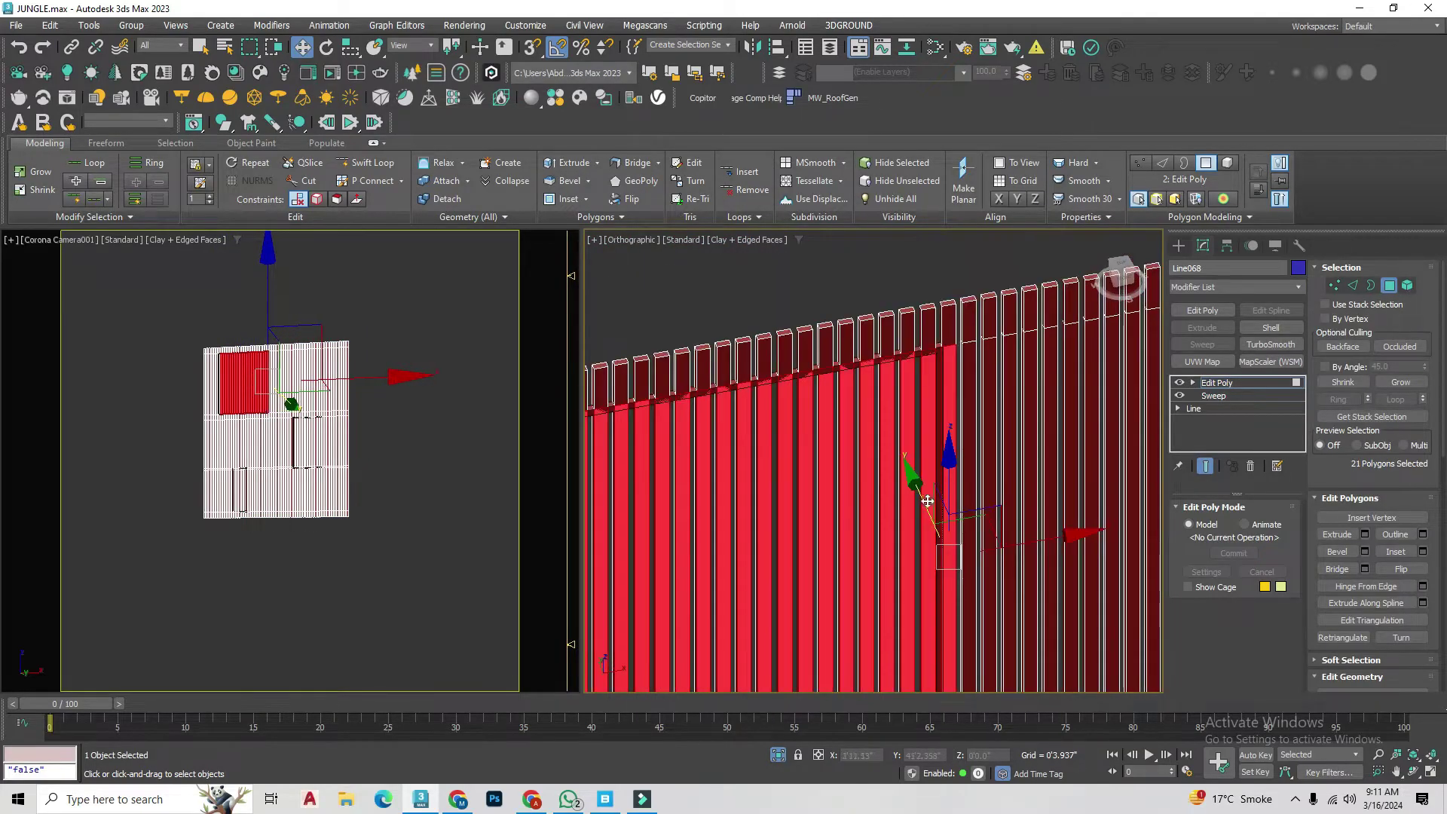
key(Delete)
Step: Select the slat polygons over the remaining openings and near the wall top
scroll(961, 385, down, 5)
scroll(961, 399, up, 5)
click(961, 404)
mouse_move(961, 403)
alt+middle_down()
mouse_move(867, 368)
mouse_move(778, 375)
alt+middle_up()
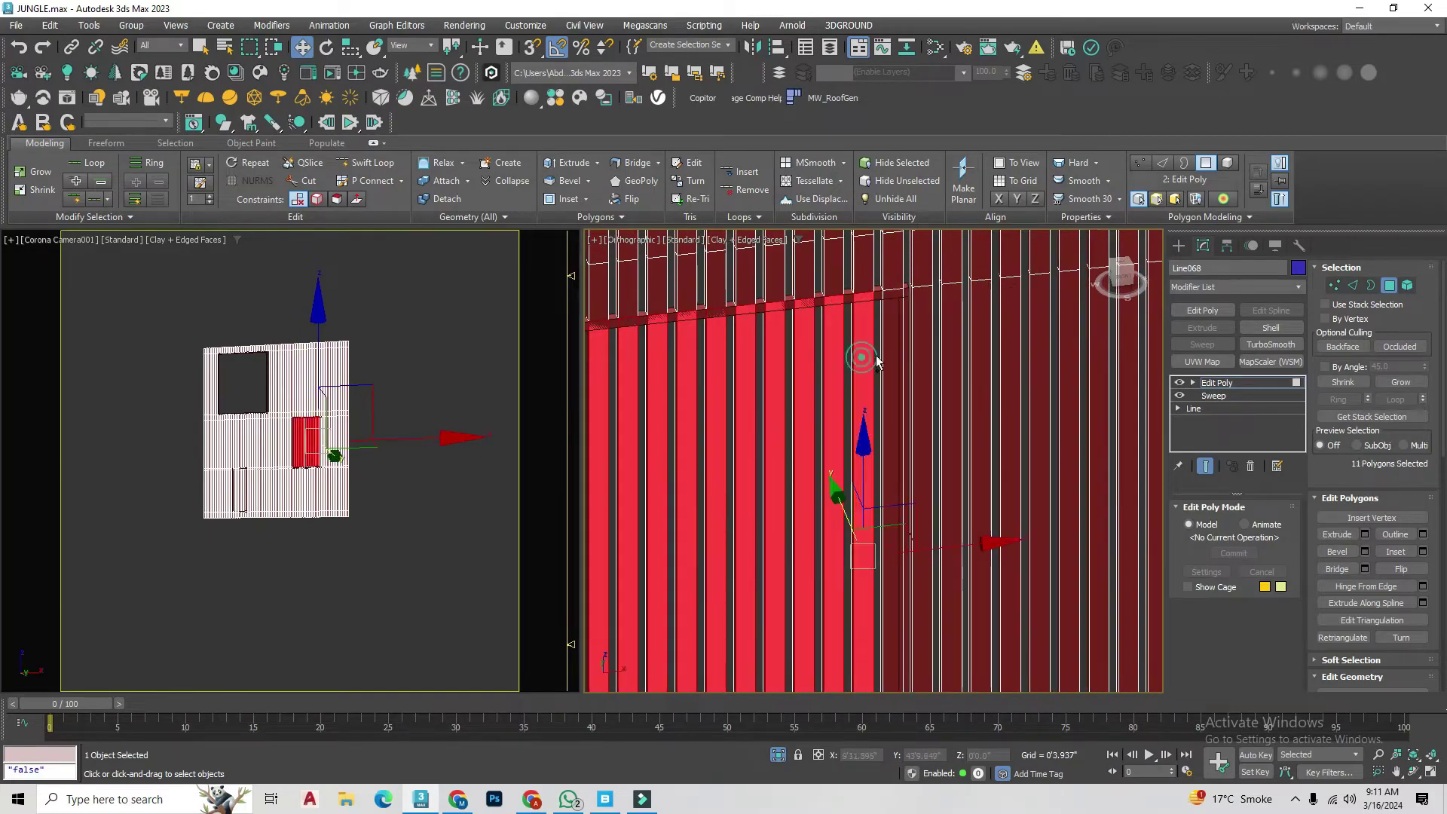
scroll(876, 362, down, 5)
scroll(877, 362, up, 5)
mouse_move(876, 361)
alt+middle_down()
mouse_move(930, 395)
mouse_move(799, 482)
mouse_move(904, 362)
alt+middle_up()
ctrl+click(866, 426)
ctrl+click(784, 494)
scroll(904, 361, up, 5)
click(905, 422)
scroll(977, 349, down, 5)
scroll(827, 458, up, 3)
scroll(807, 397, up, 4)
click(884, 291)
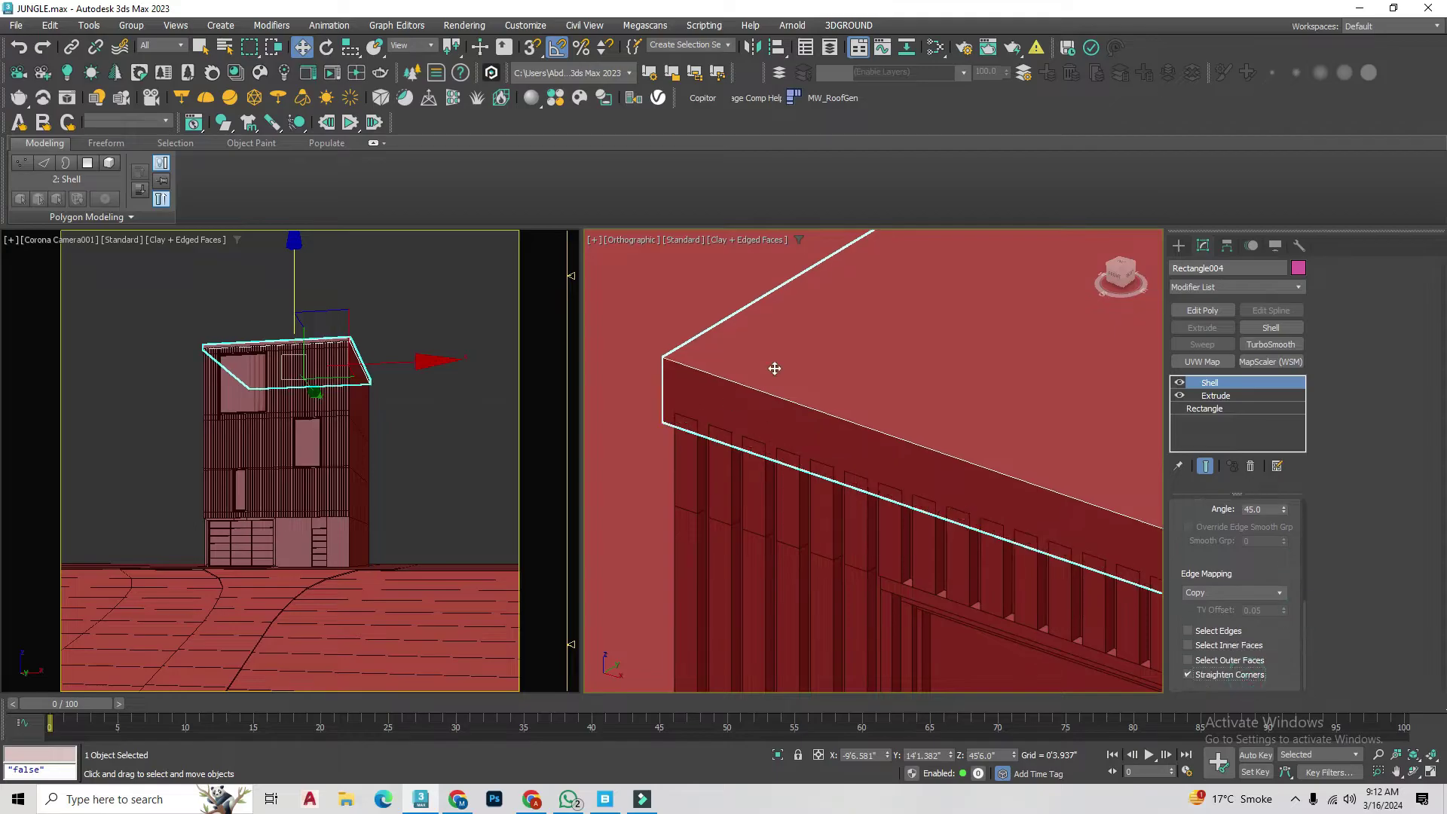
Step: Draw a snapped line down the building's right front corner to the roof edge
scroll(775, 369, down, 3)
key(f)
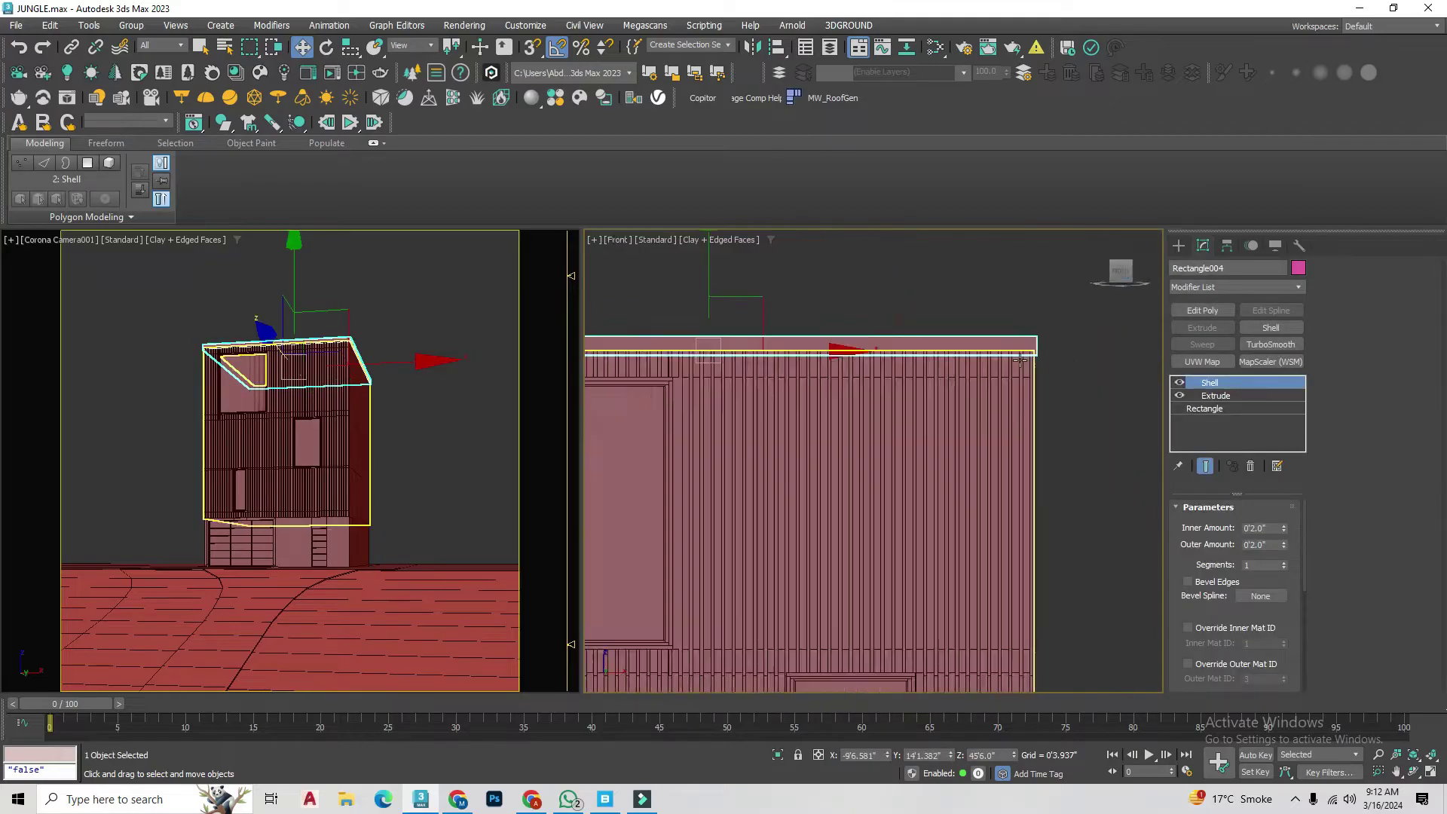
alt+middle_drag(1020, 360, 913, 462)
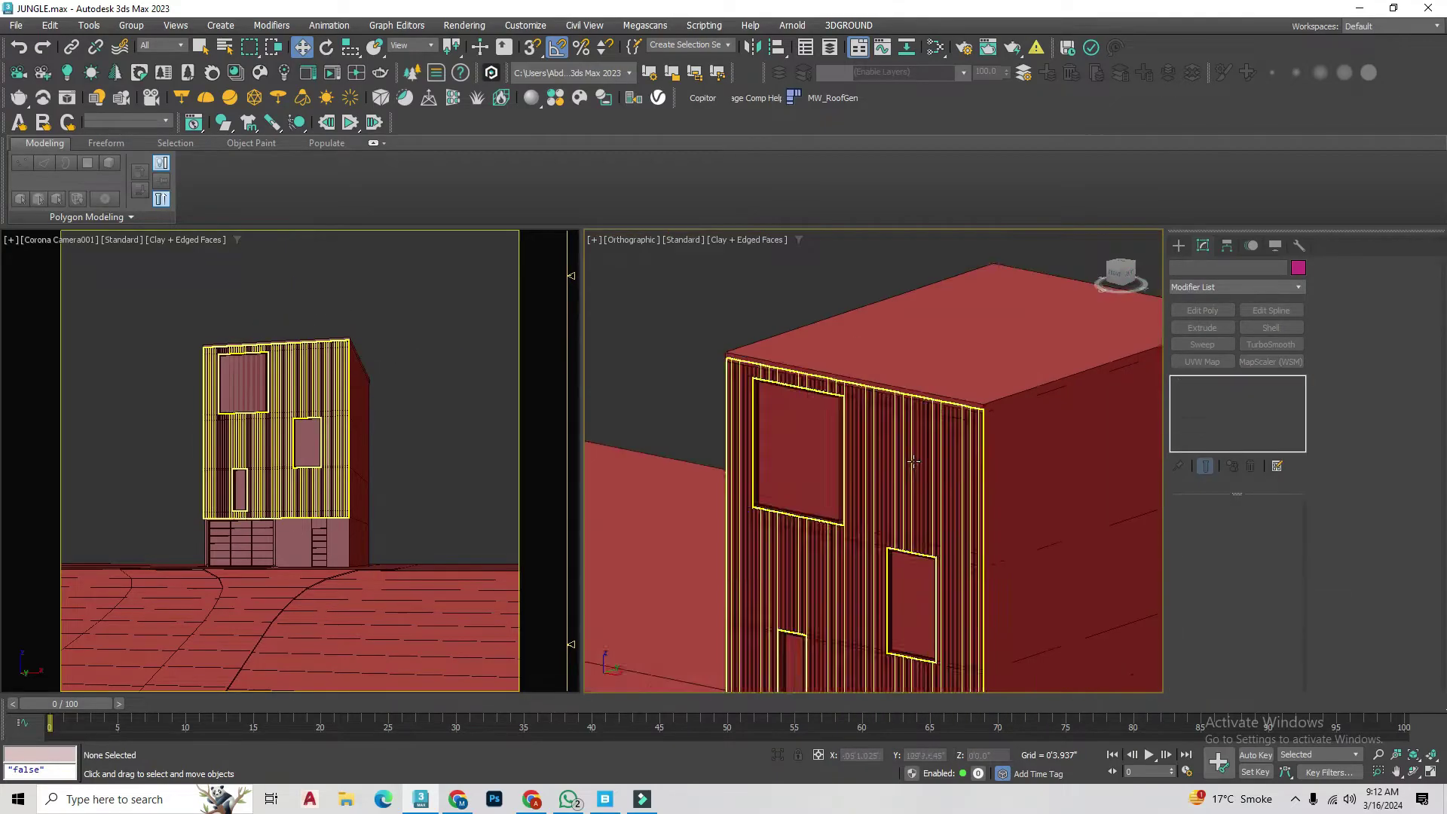
scroll(912, 461, down, 3)
key(s)
click(860, 342)
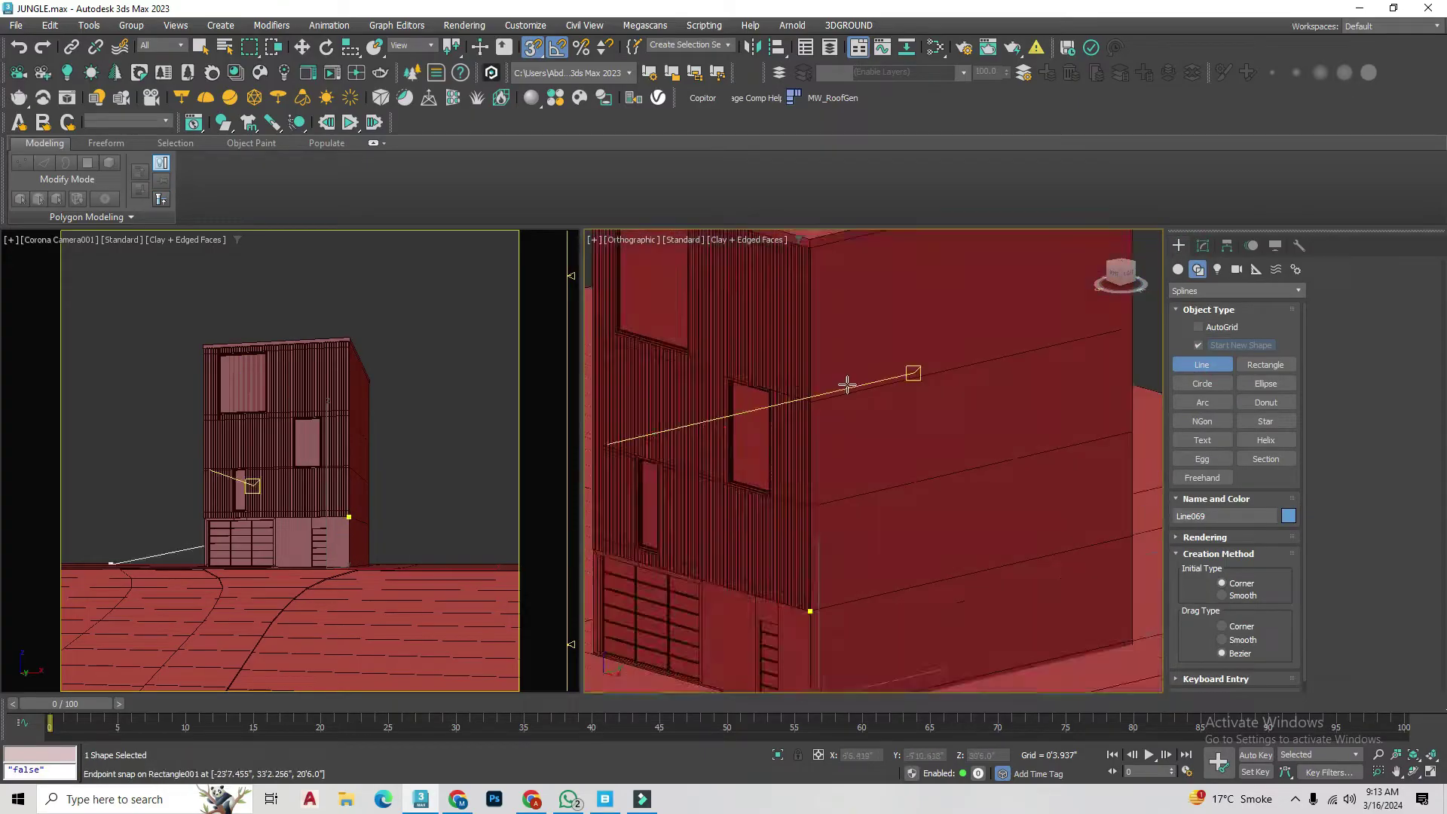
alt+middle_drag(847, 385, 859, 392)
scroll(864, 400, up, 3)
click(829, 362)
right_click(829, 362)
click(1203, 245)
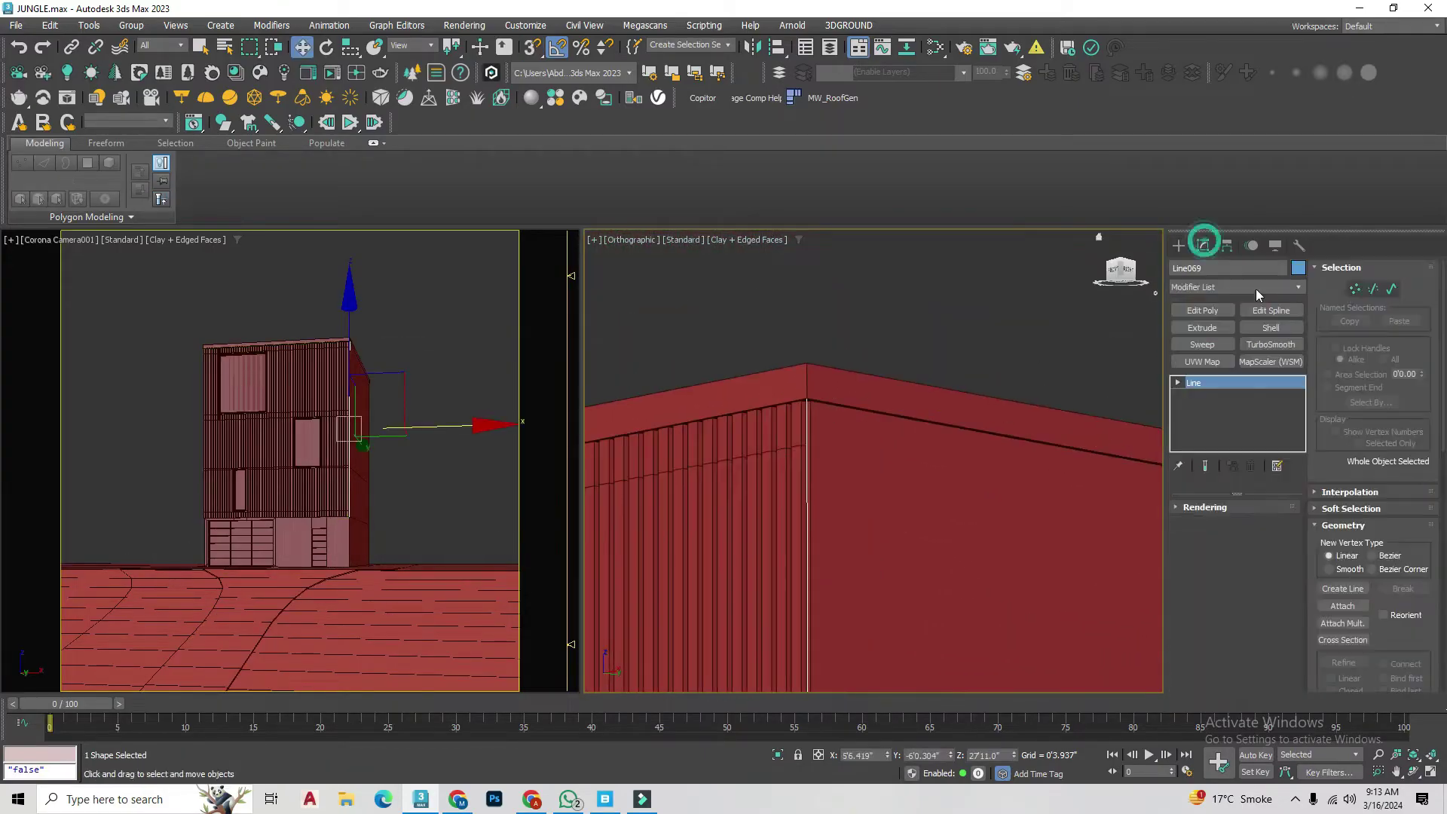
Step: Apply a Sweep modifier with a Bar section to the corner line
alt+middle_drag(829, 452, 766, 402)
scroll(753, 528, up, 2)
scroll(969, 510, up, 5)
key(F3)
click(788, 525)
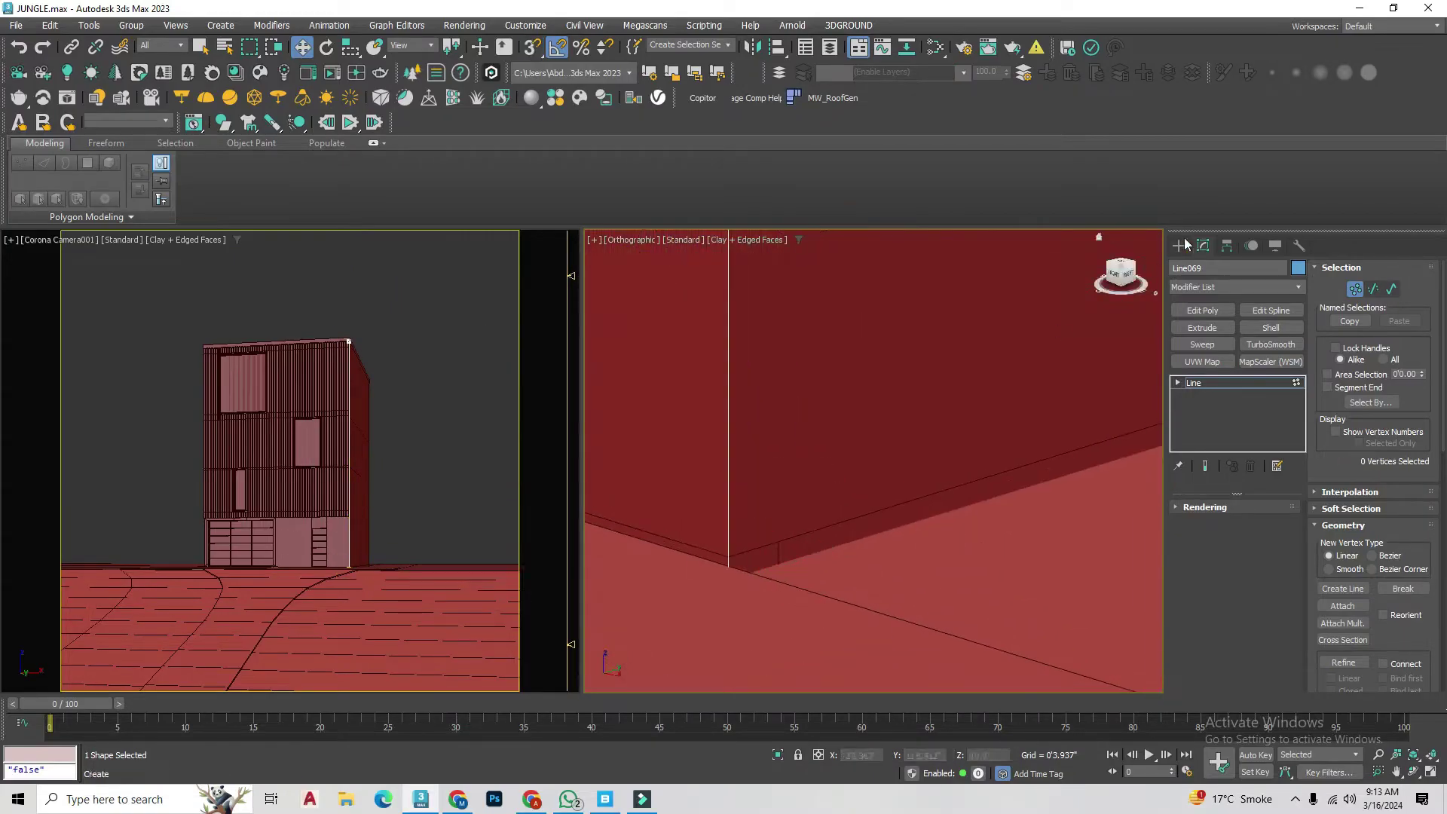
click(1202, 345)
scroll(867, 453, down, 3)
click(889, 445)
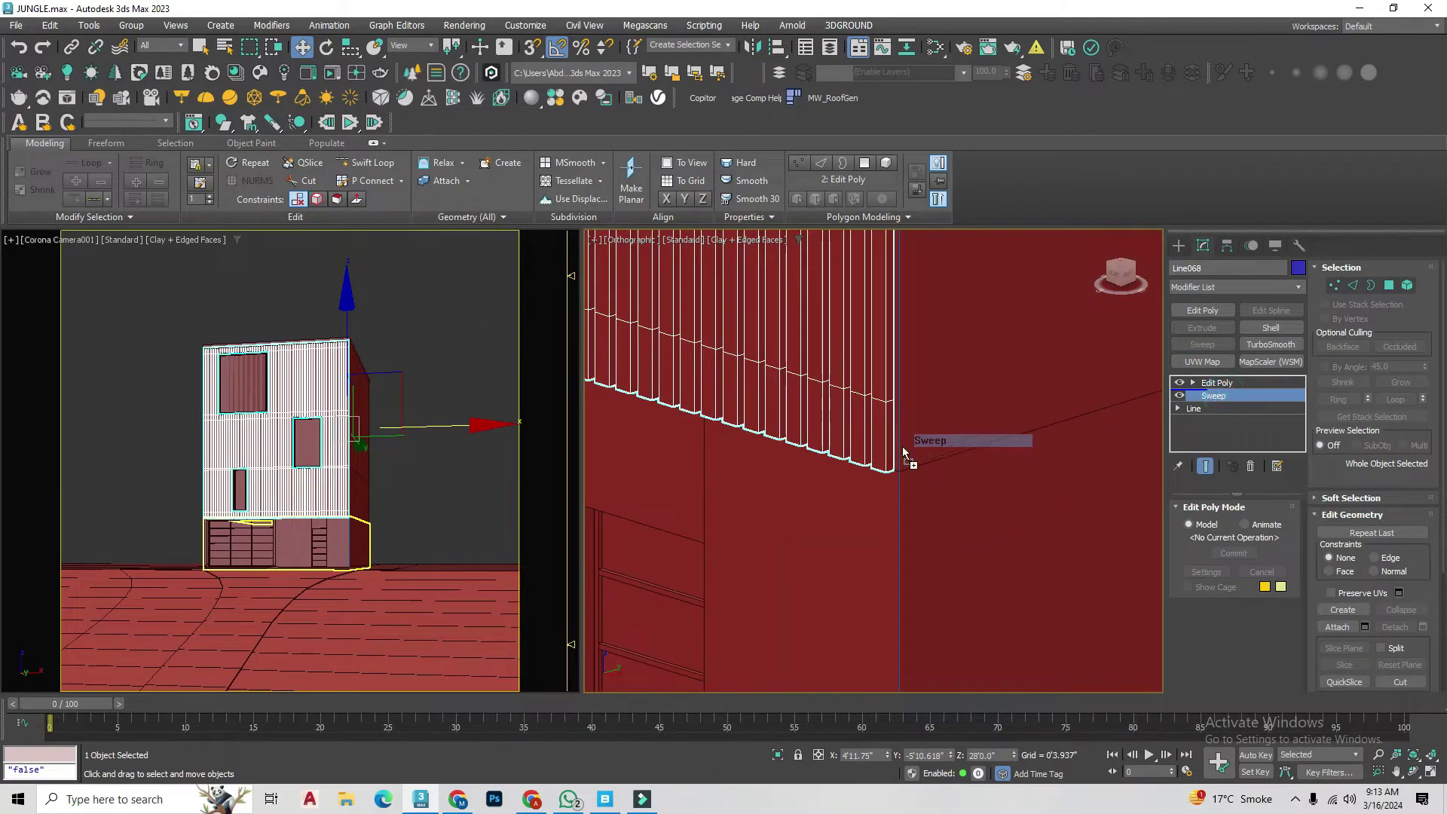
key(ctrl+z)
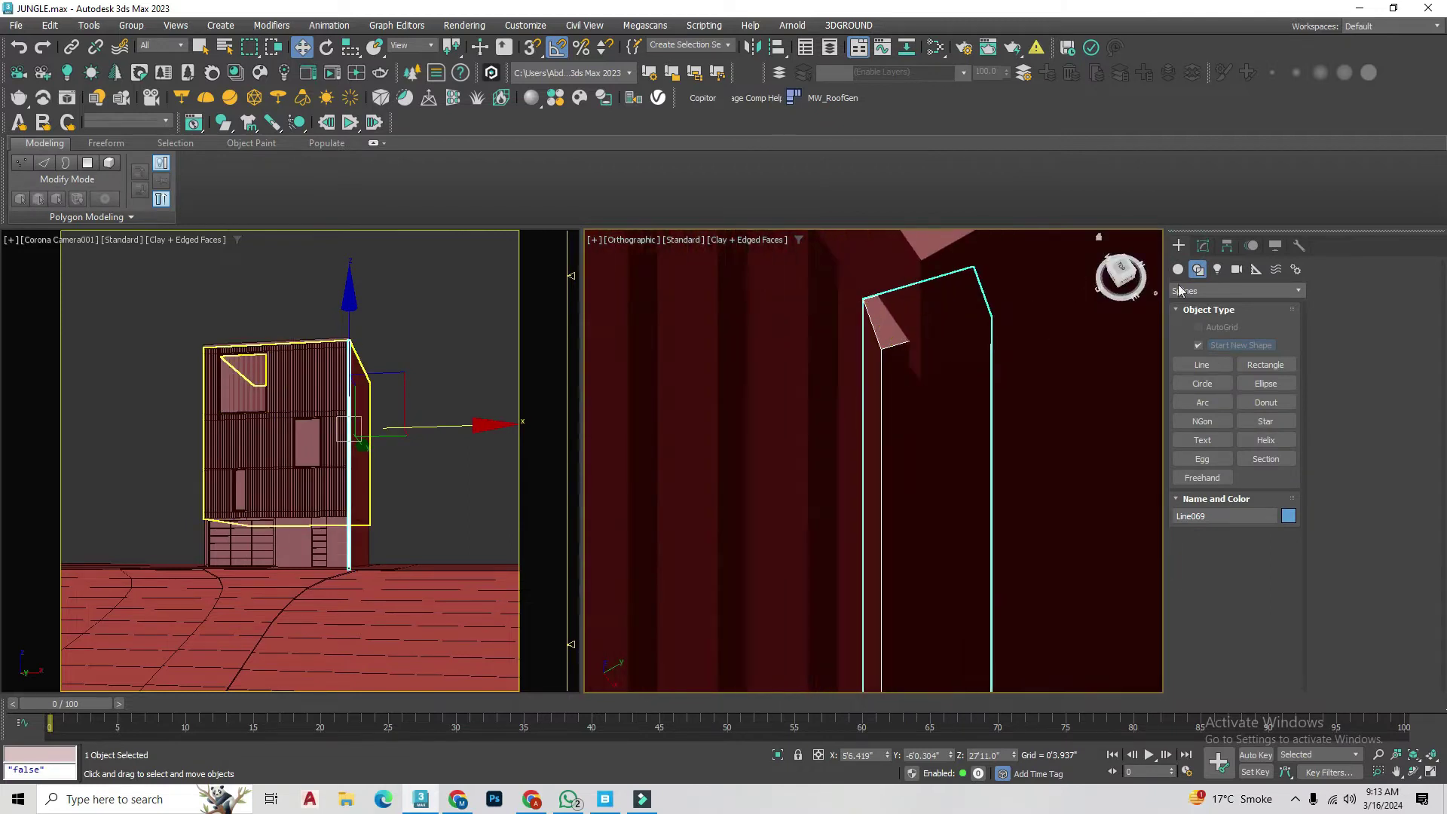
Step: Isolate the corner bar and reposition its pivot using Affect Pivot Only
click(1224, 381)
scroll(872, 417, up, 5)
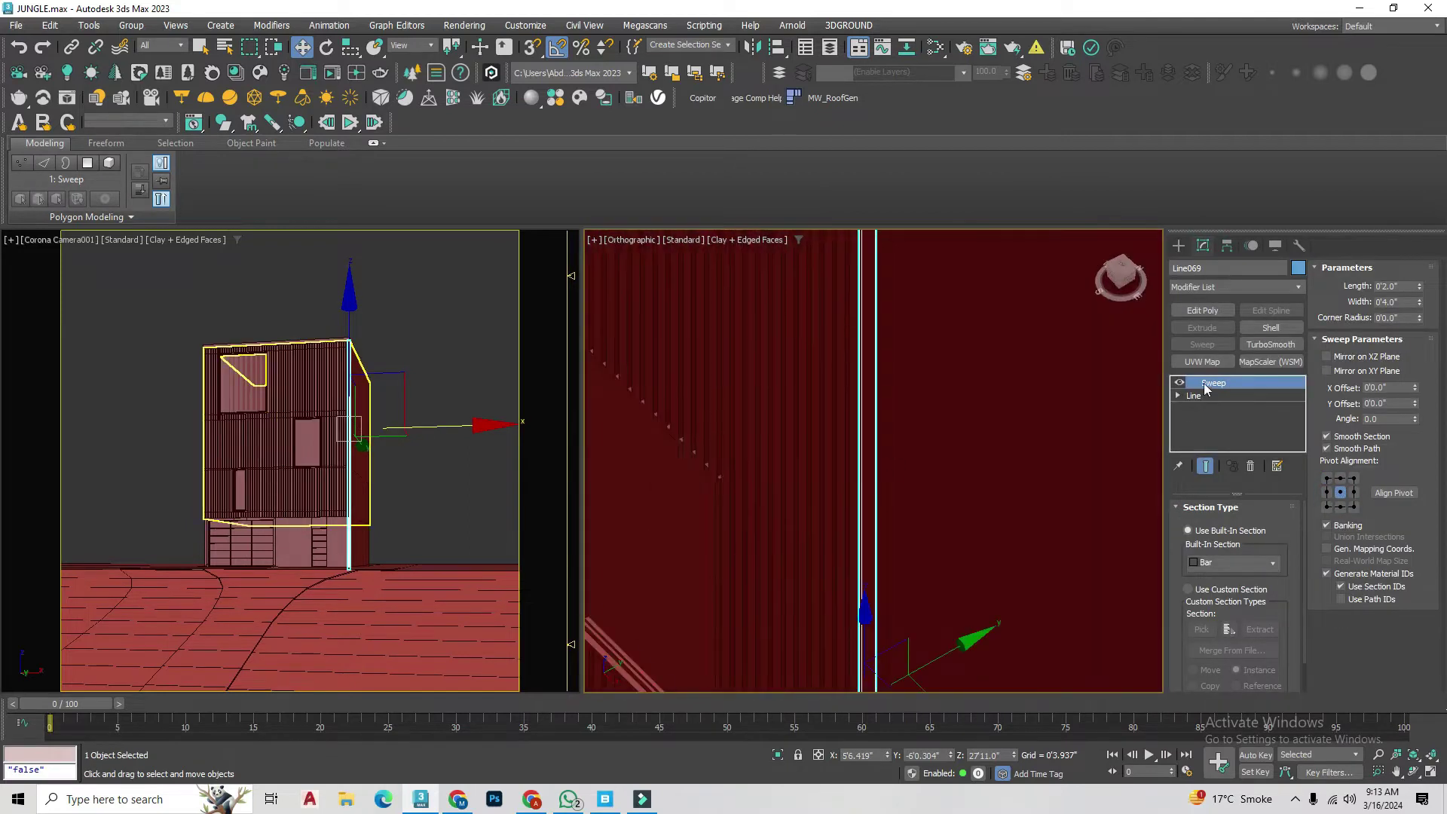
click(1194, 394)
alt+middle_drag(864, 431, 829, 468)
click(776, 755)
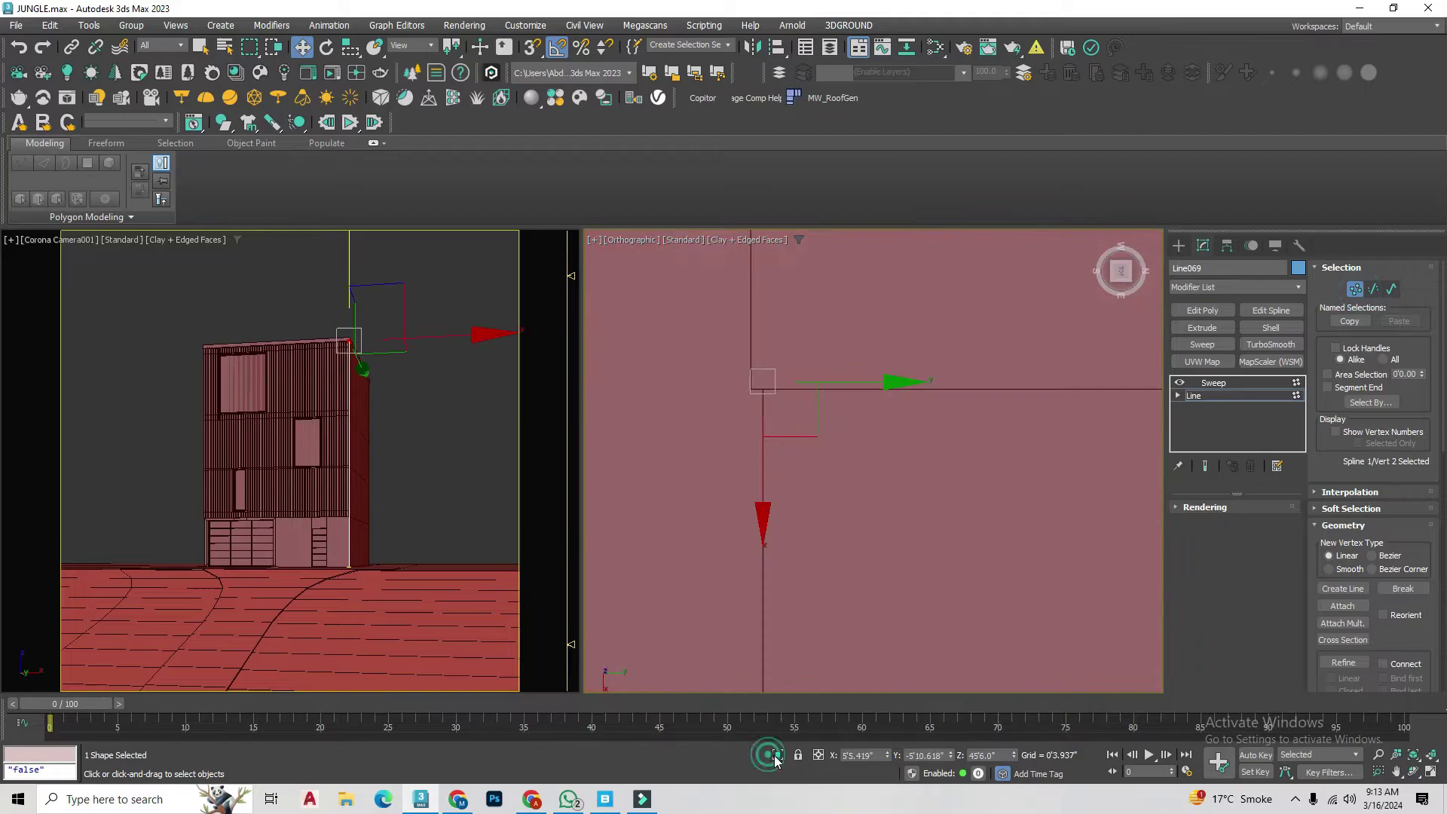
click(919, 460)
click(1227, 246)
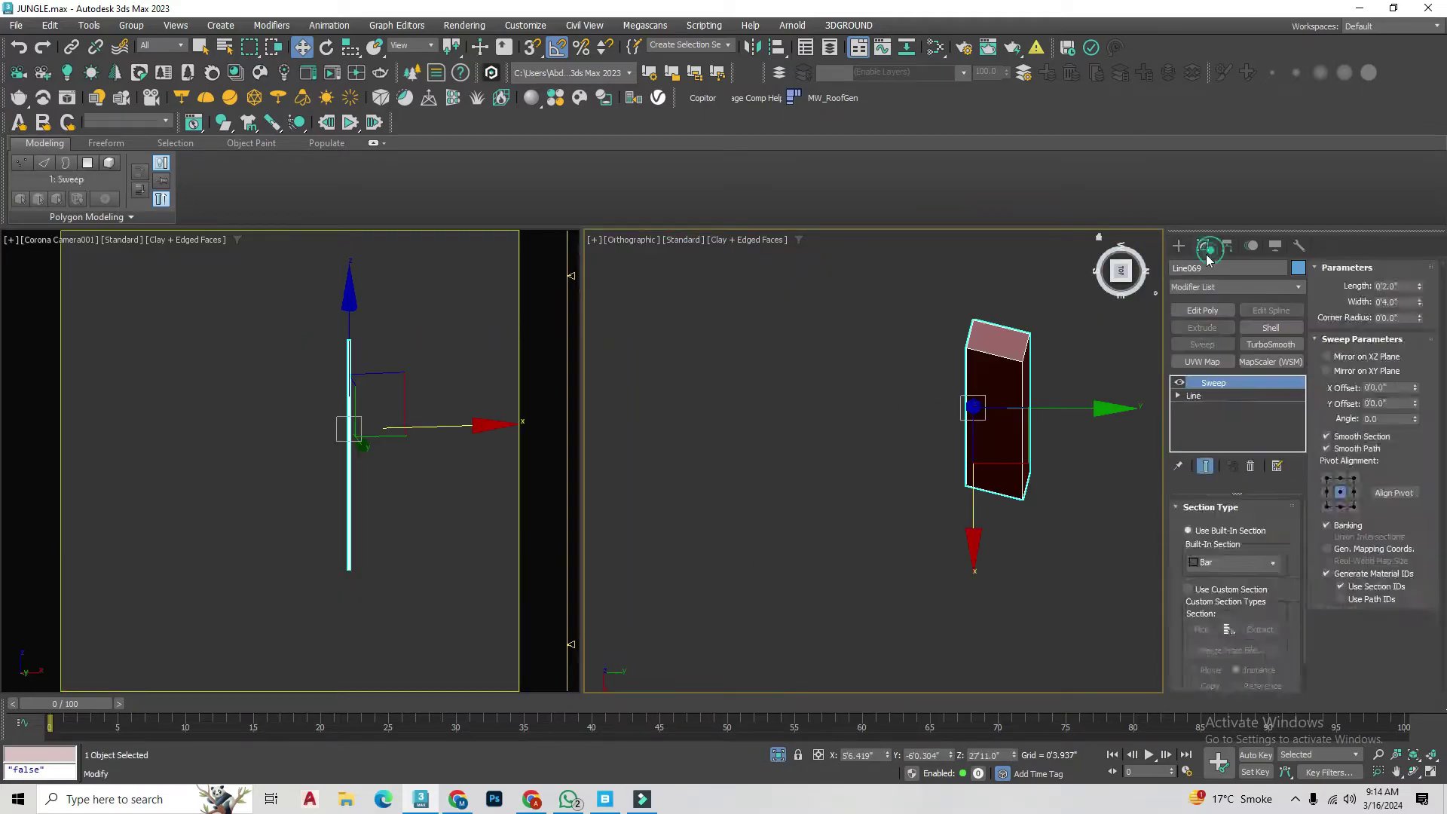
click(1236, 350)
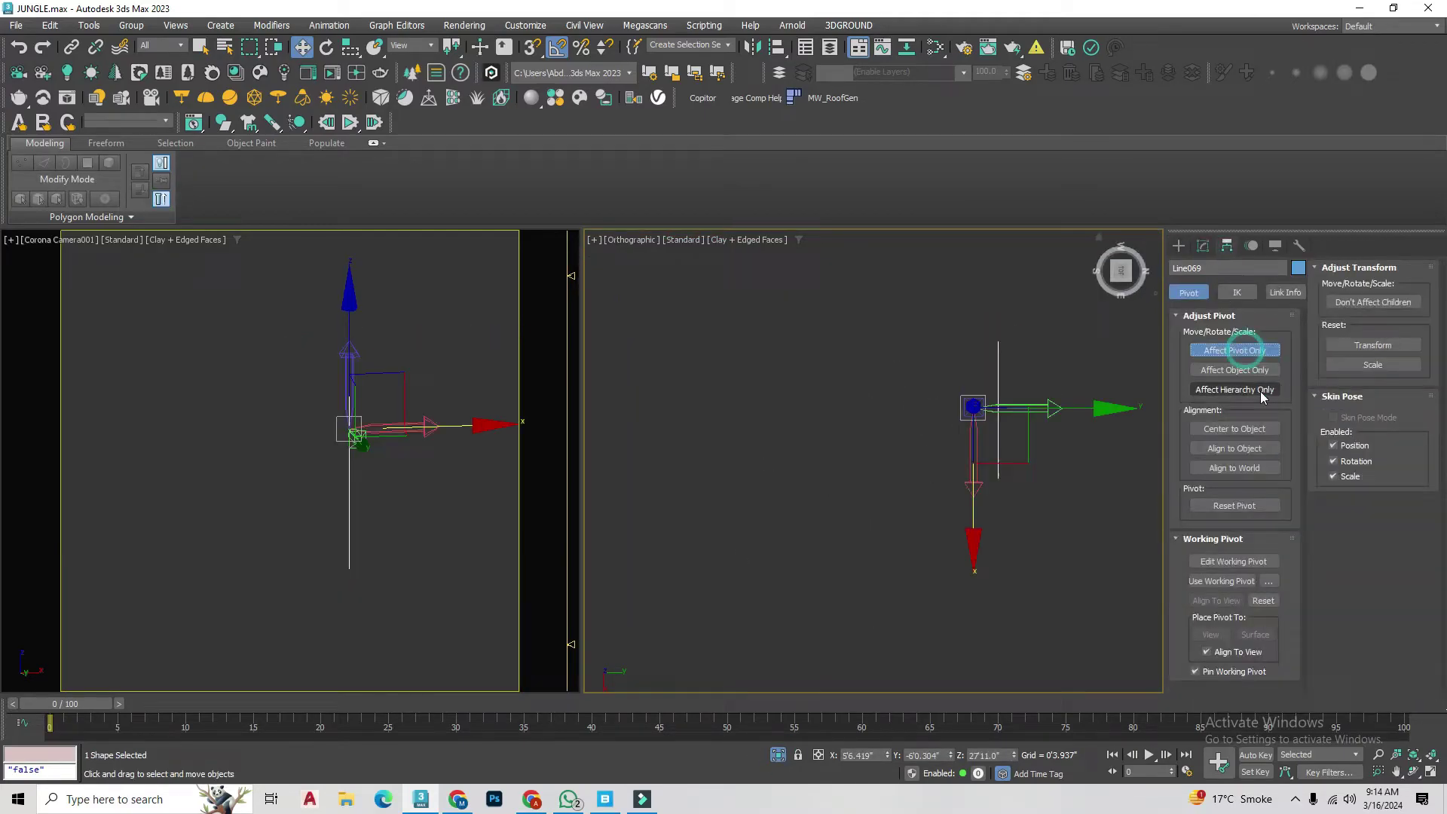
click(1203, 246)
click(1213, 382)
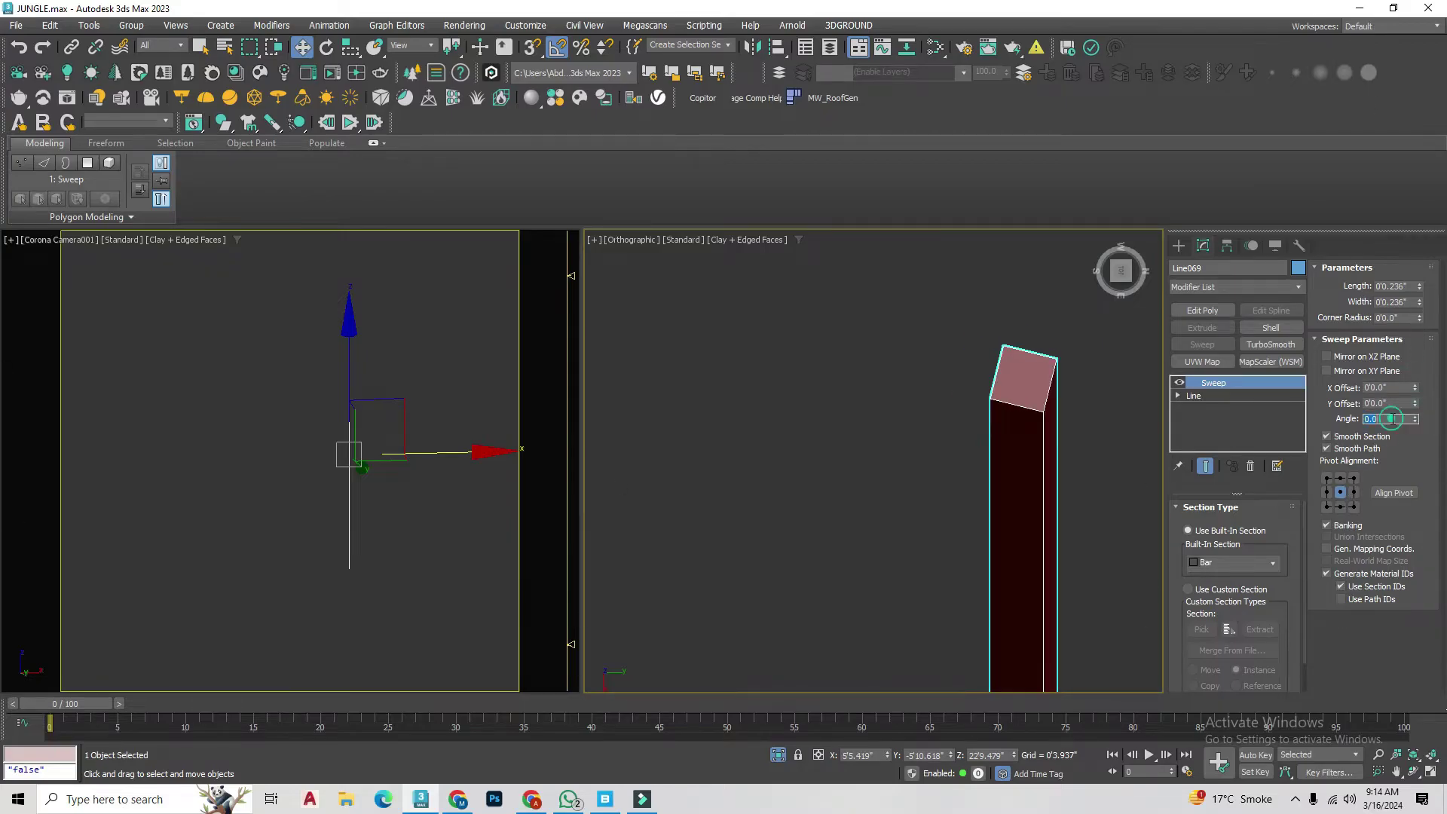
Step: Set the Bar section to angle -15, width 2" and length 4"
key(Return)
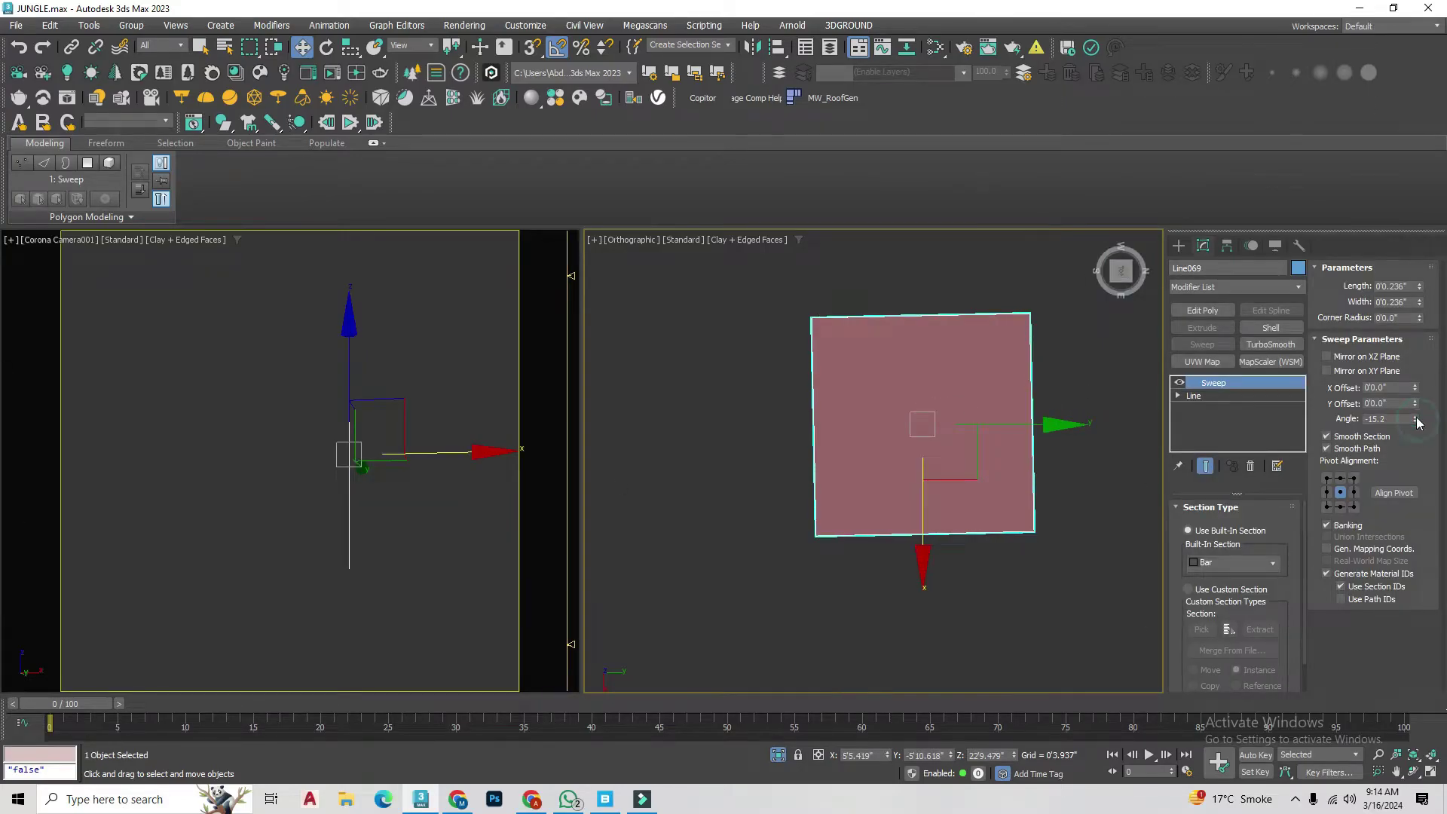
text(2)
key(Tab)
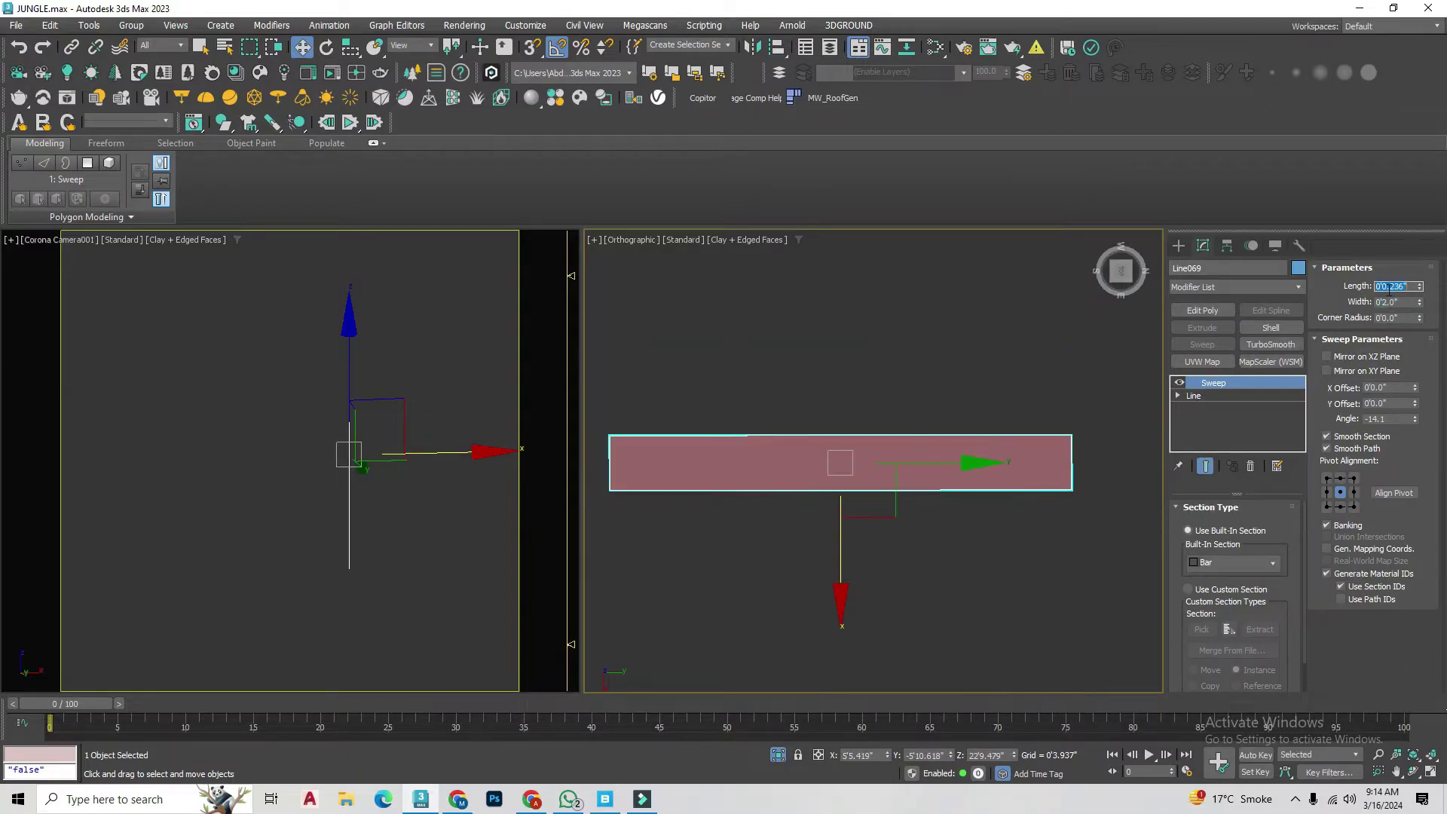
text(4)
key(Return)
key(Return)
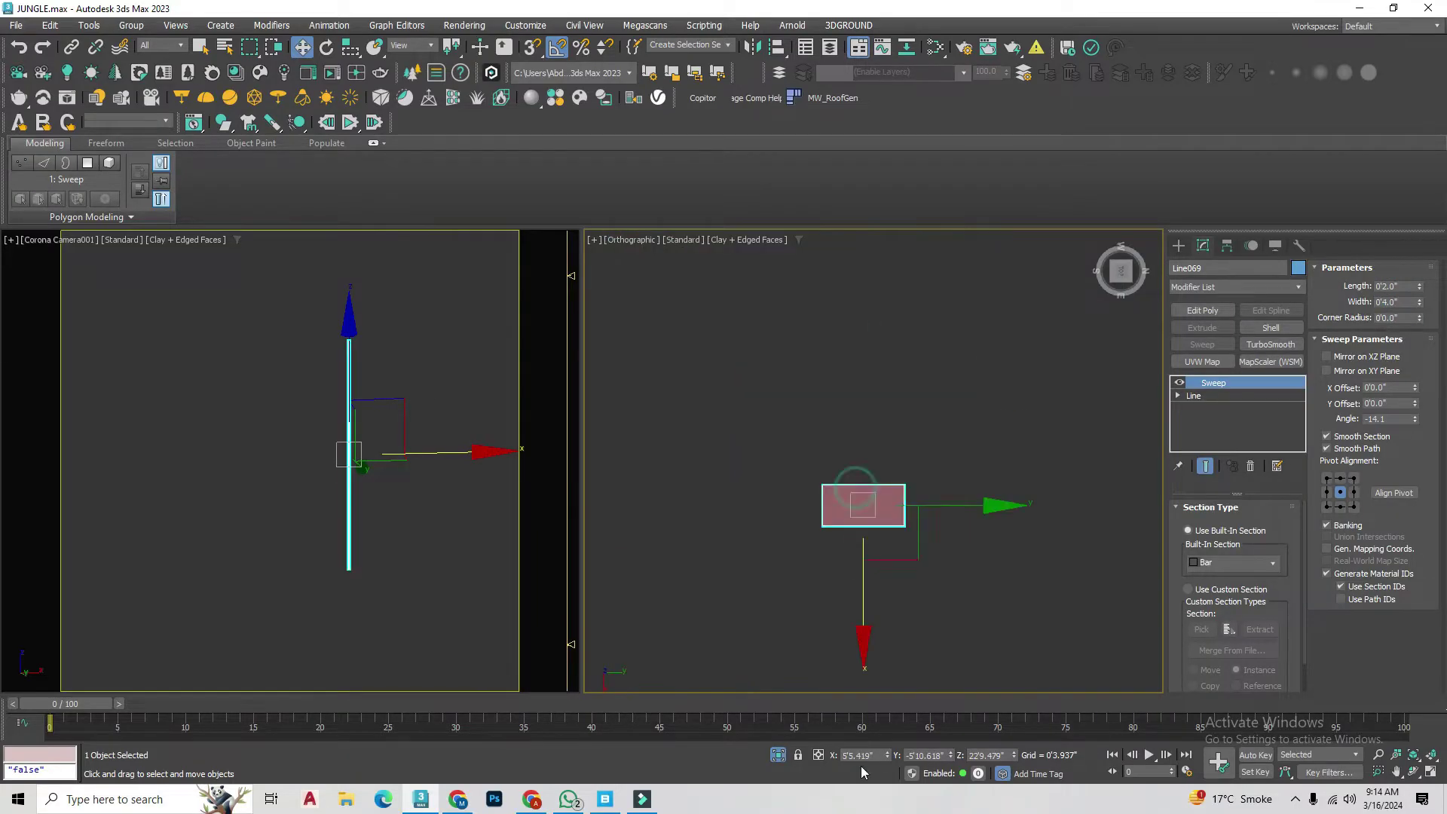
key(alt+q)
click(782, 555)
Step: Array the slat with X move 0 and Y move 5.906" into 88 copies
click(829, 542)
click(772, 542)
click(89, 25)
drag(733, 407, 1203, 415)
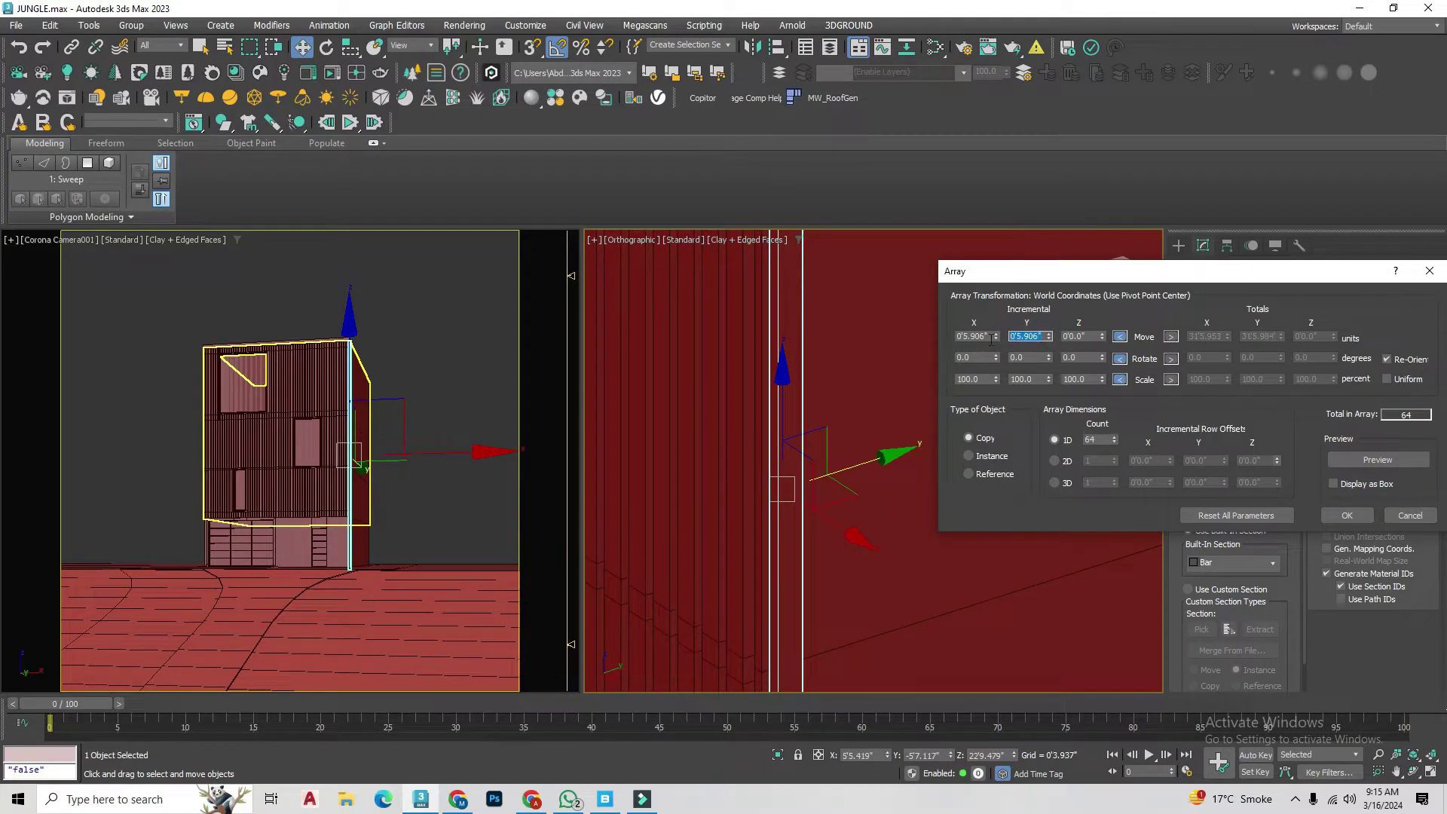
text(0)
click(1378, 460)
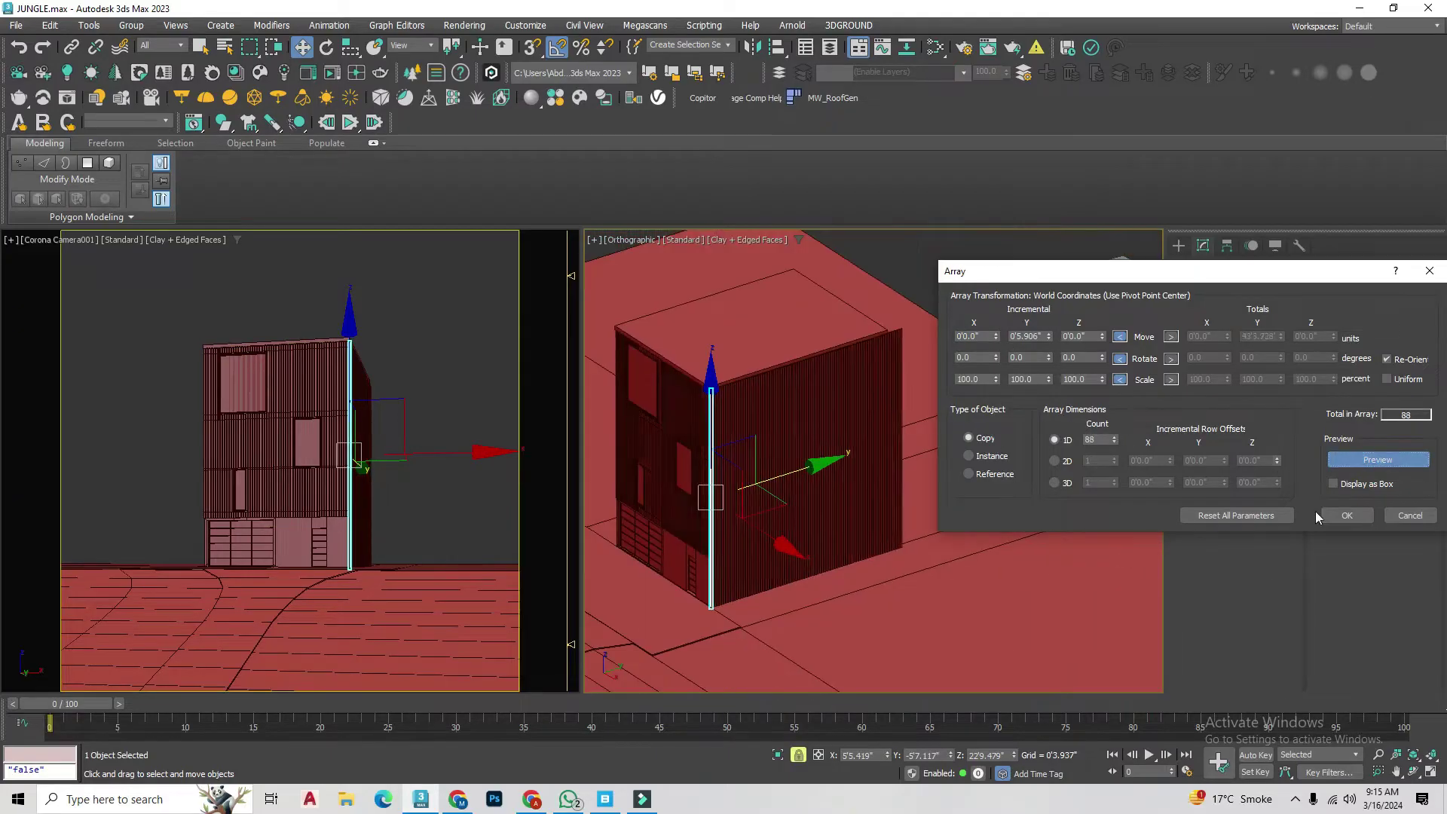
click(1347, 515)
Step: Isolate the new slats and pick one slat from the scene list in element mode
key(alt+q)
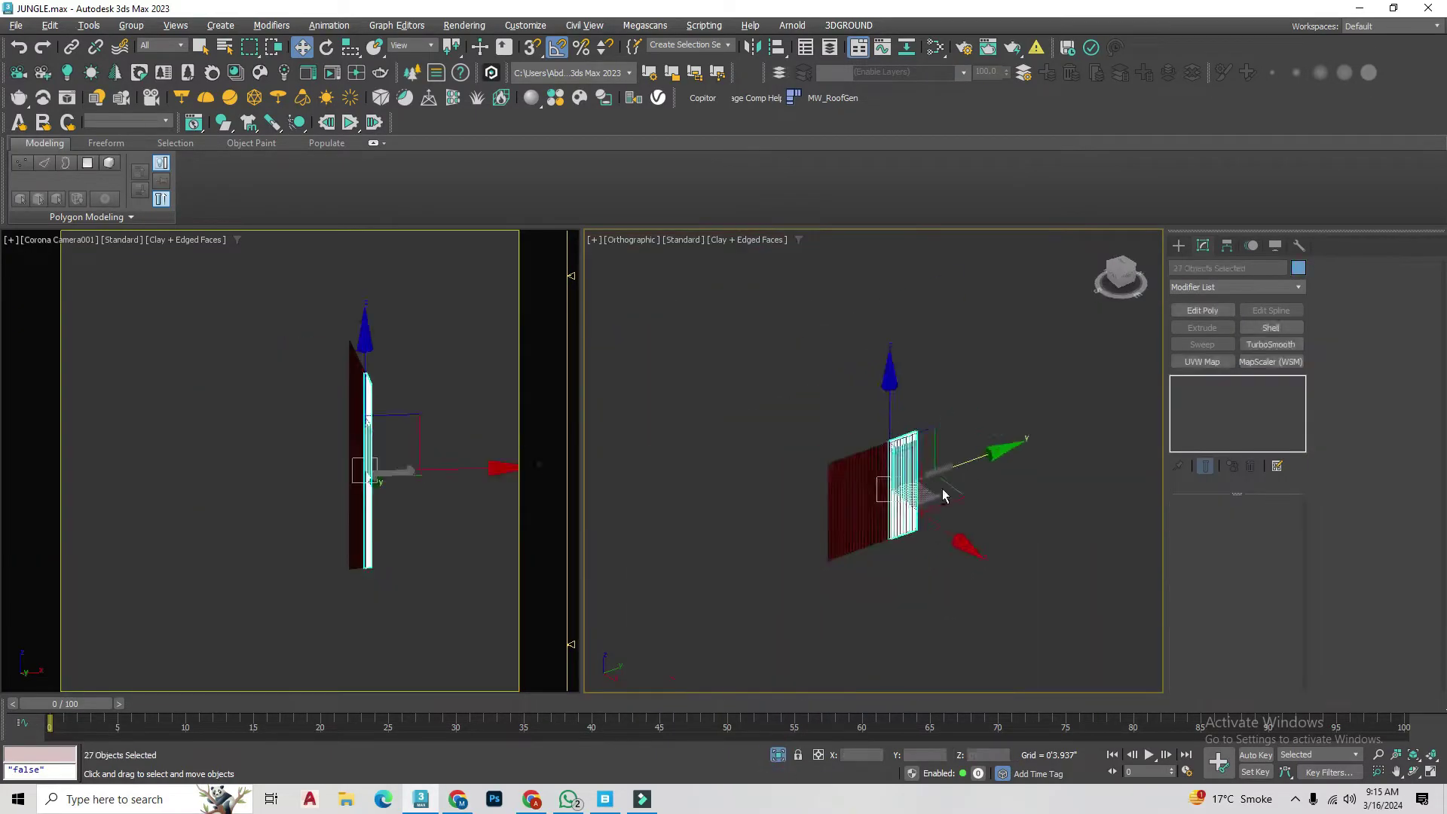
scroll(943, 496, up, 5)
click(811, 400)
key(h)
click(232, 420)
key(5)
Step: Restore the full scene and inspect the side-wall slat cladding around the corner
key(alt+q)
scroll(800, 374, up, 5)
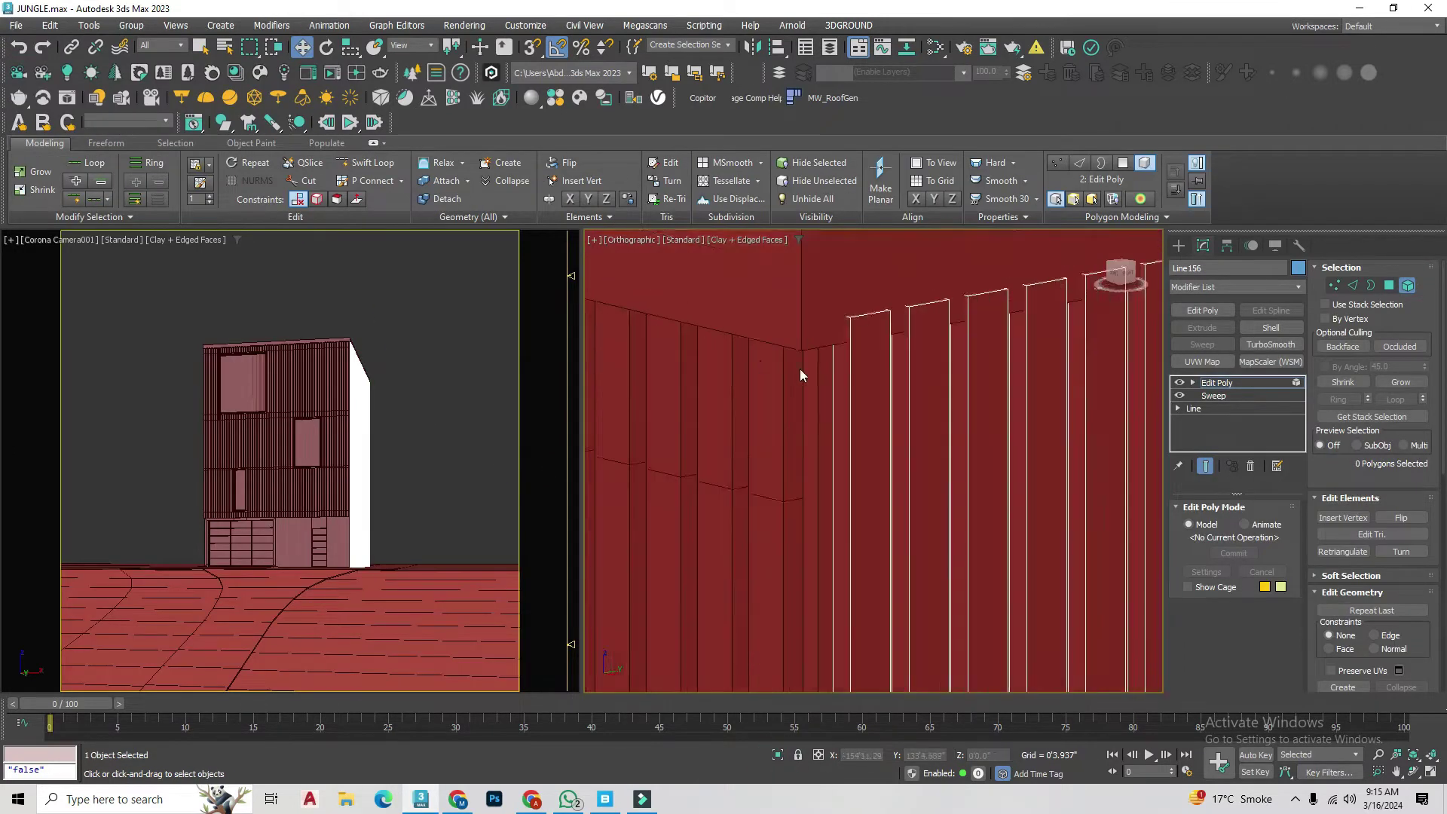
scroll(800, 375, down, 3)
key(f)
click(1178, 245)
scroll(937, 400, up, 3)
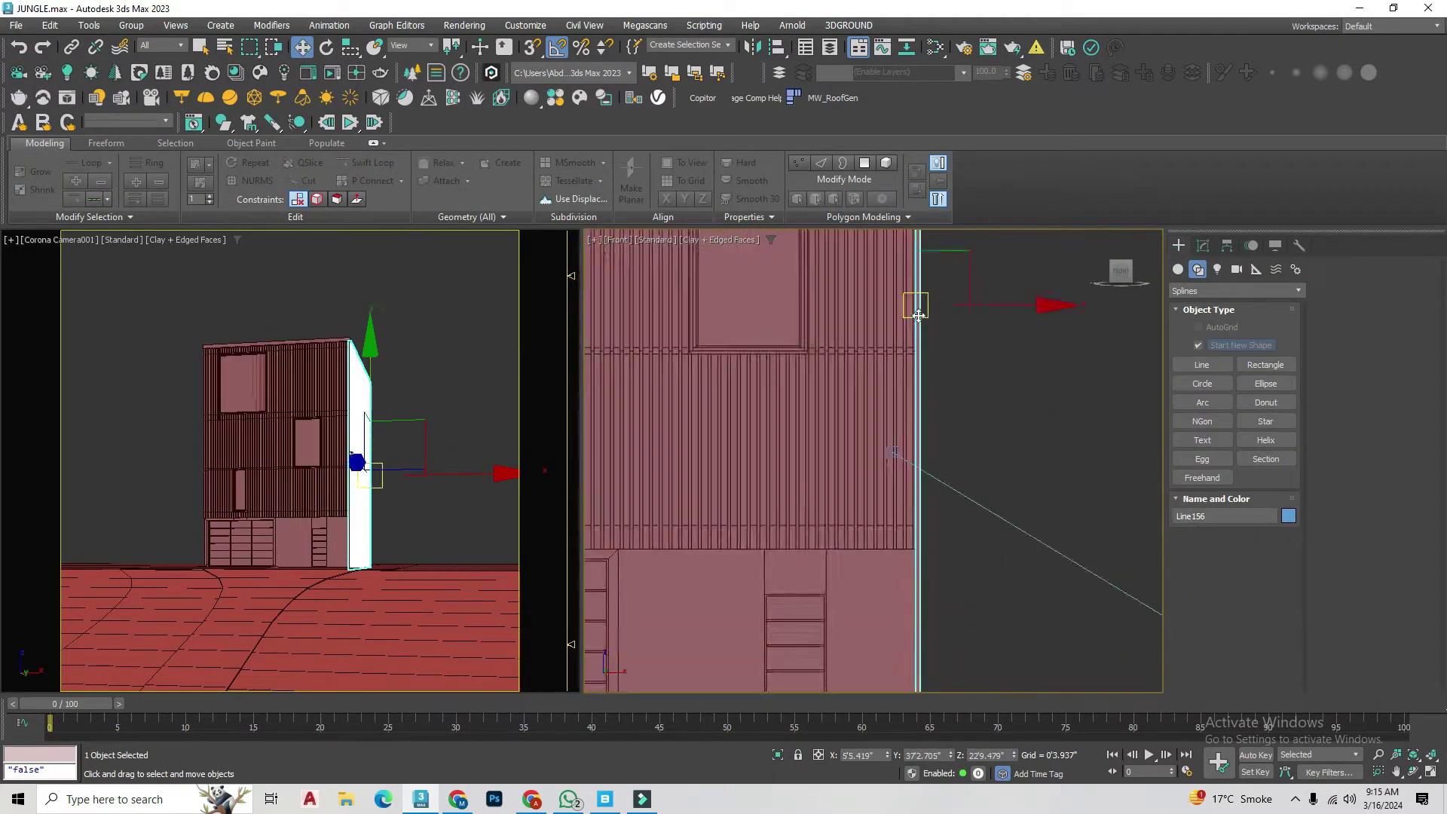
scroll(918, 315, down, 3)
scroll(905, 473, down, 3)
alt+middle_drag(905, 474, 980, 452)
scroll(980, 452, up, 5)
click(1202, 245)
scroll(897, 391, down, 3)
scroll(889, 392, down, 3)
click(1179, 245)
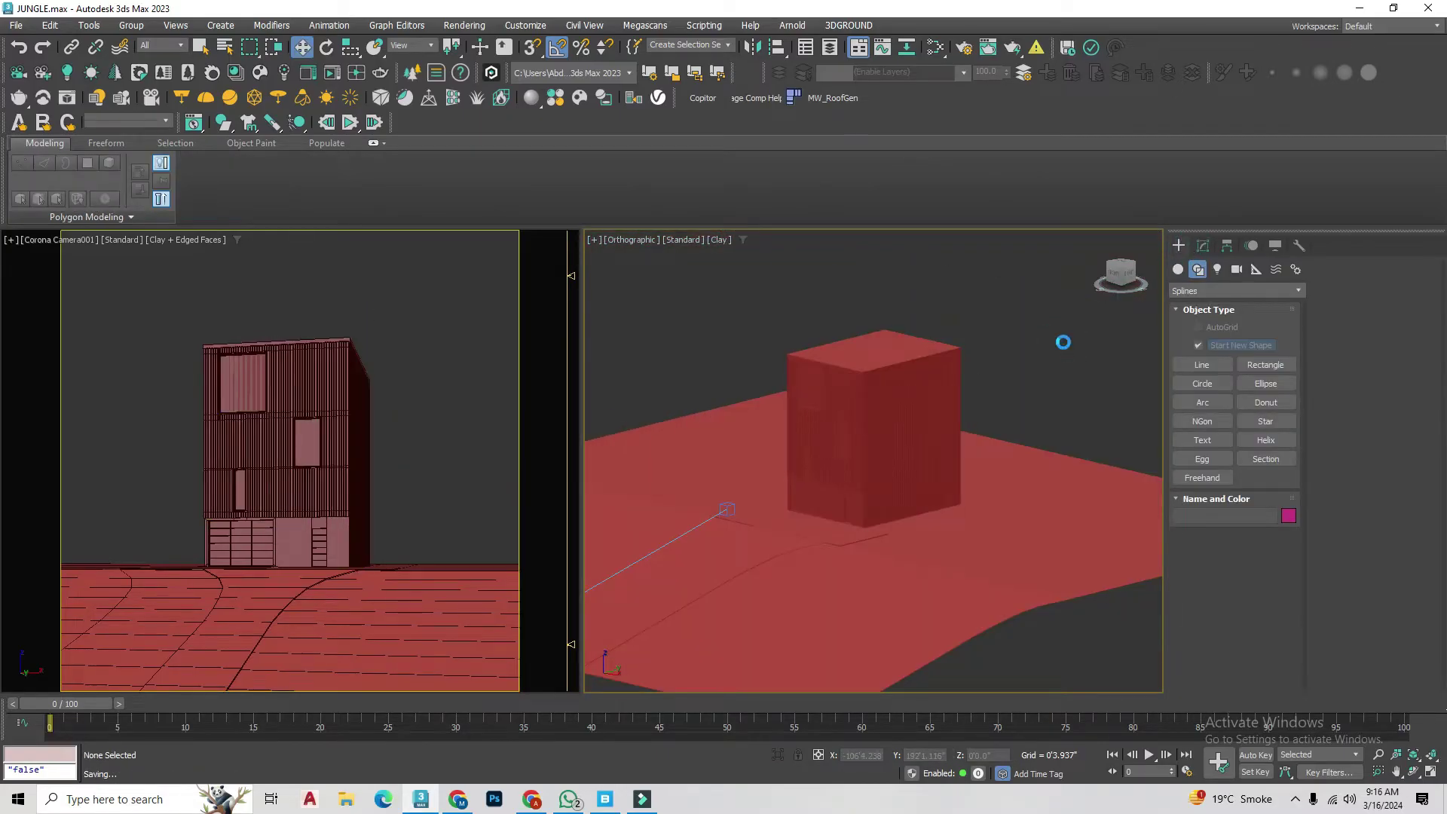
Step: Select a window on the house front
scroll(873, 446, up, 5)
click(874, 446)
scroll(832, 477, down, 2)
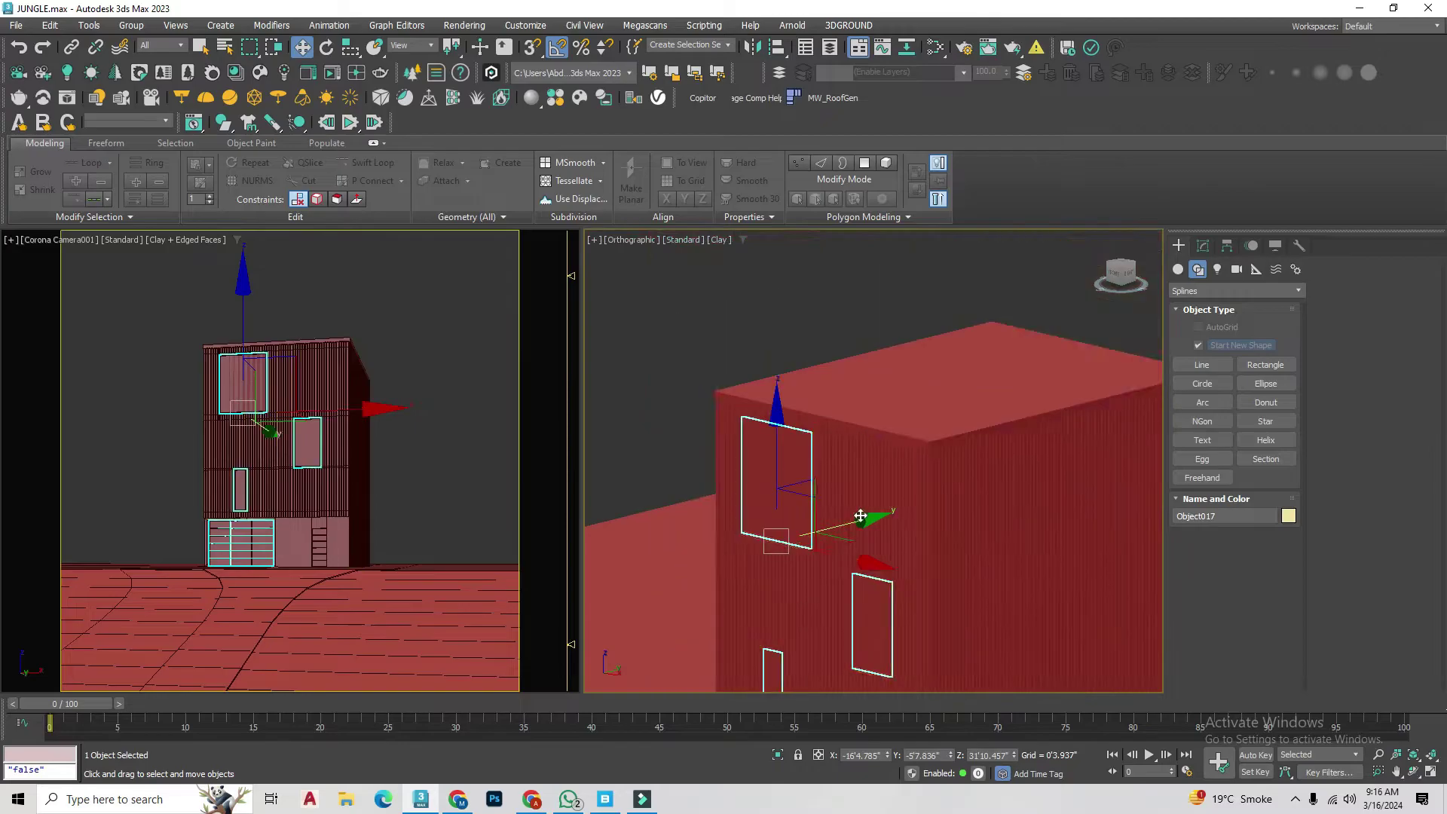
scroll(832, 476, up, 5)
scroll(832, 476, down, 5)
scroll(744, 432, up, 3)
scroll(743, 432, down, 3)
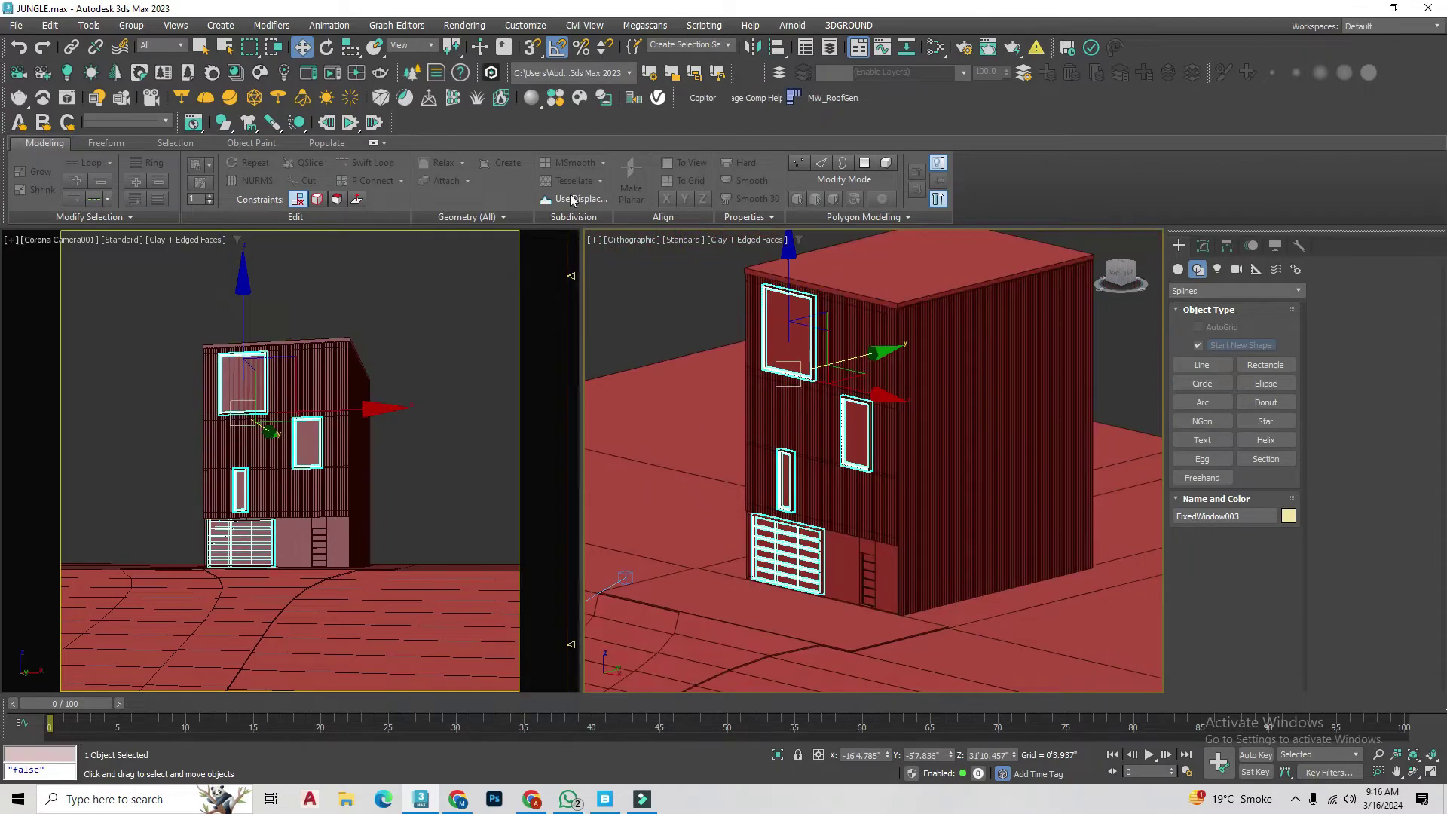
Step: Assign the Corona library's Glass Clear material to the selected windows
click(236, 72)
click(267, 245)
click(267, 353)
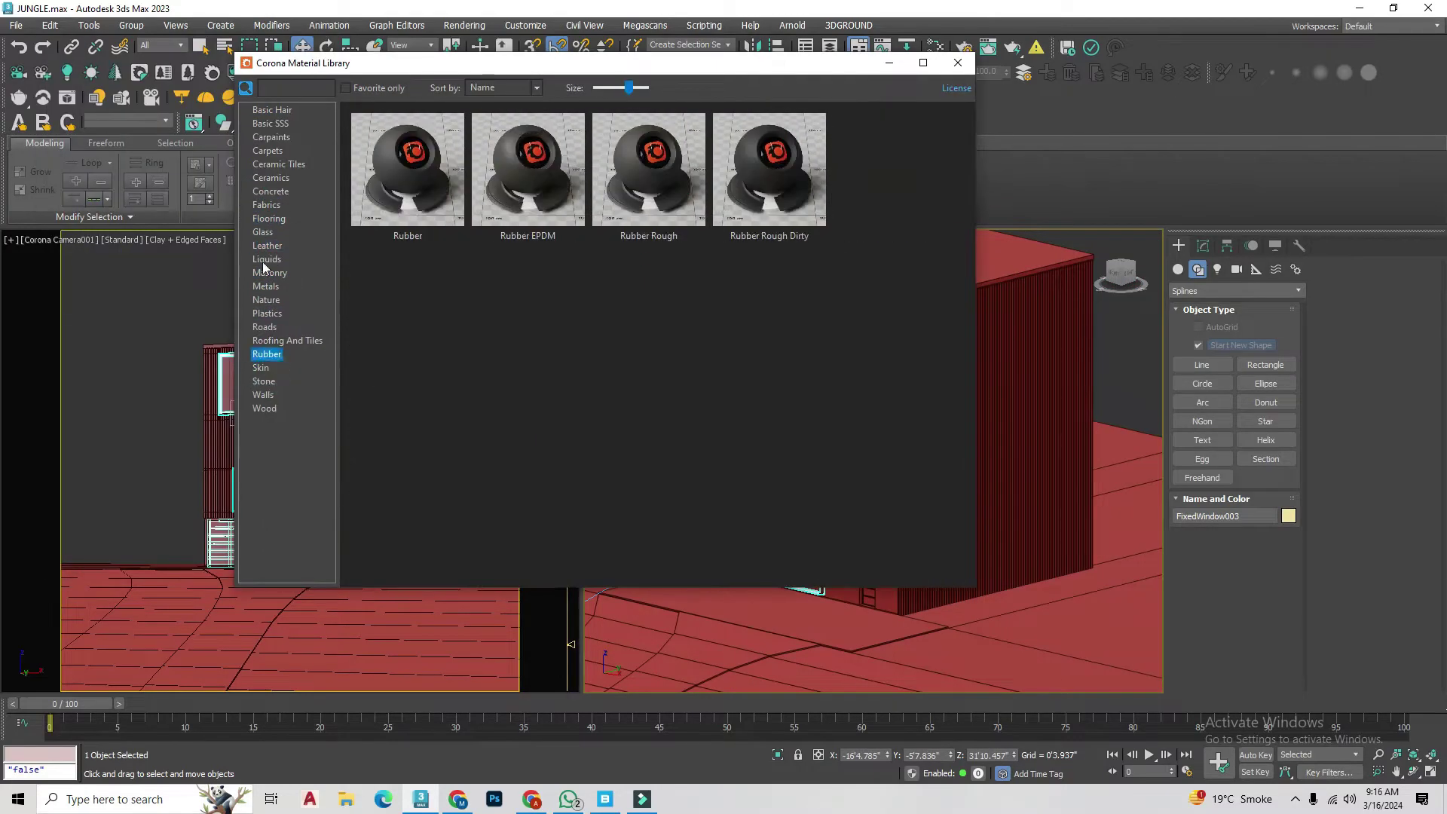
click(265, 286)
right_click(499, 185)
drag(573, 73, 1233, 154)
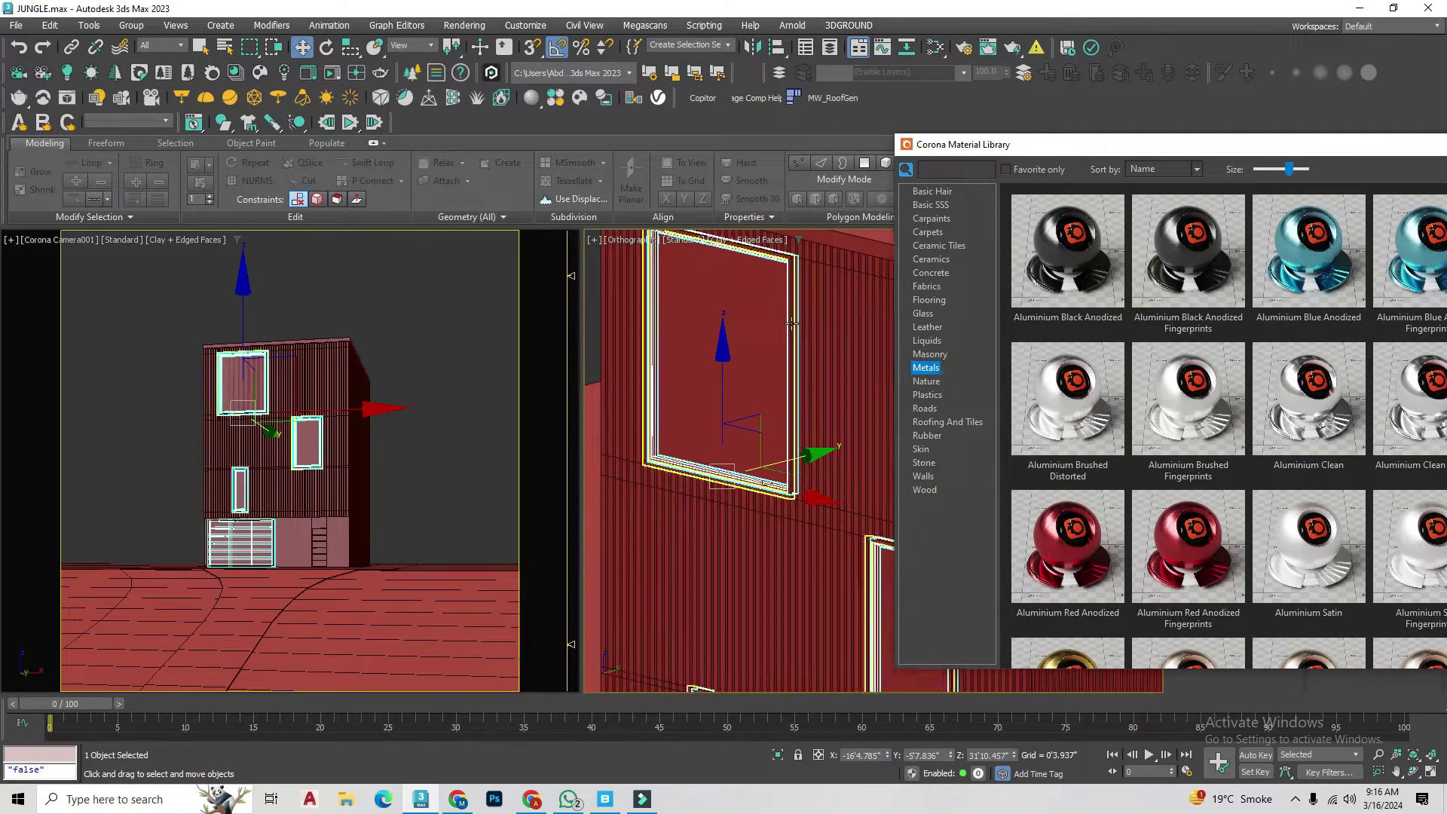
click(922, 313)
right_click(1089, 386)
click(1124, 426)
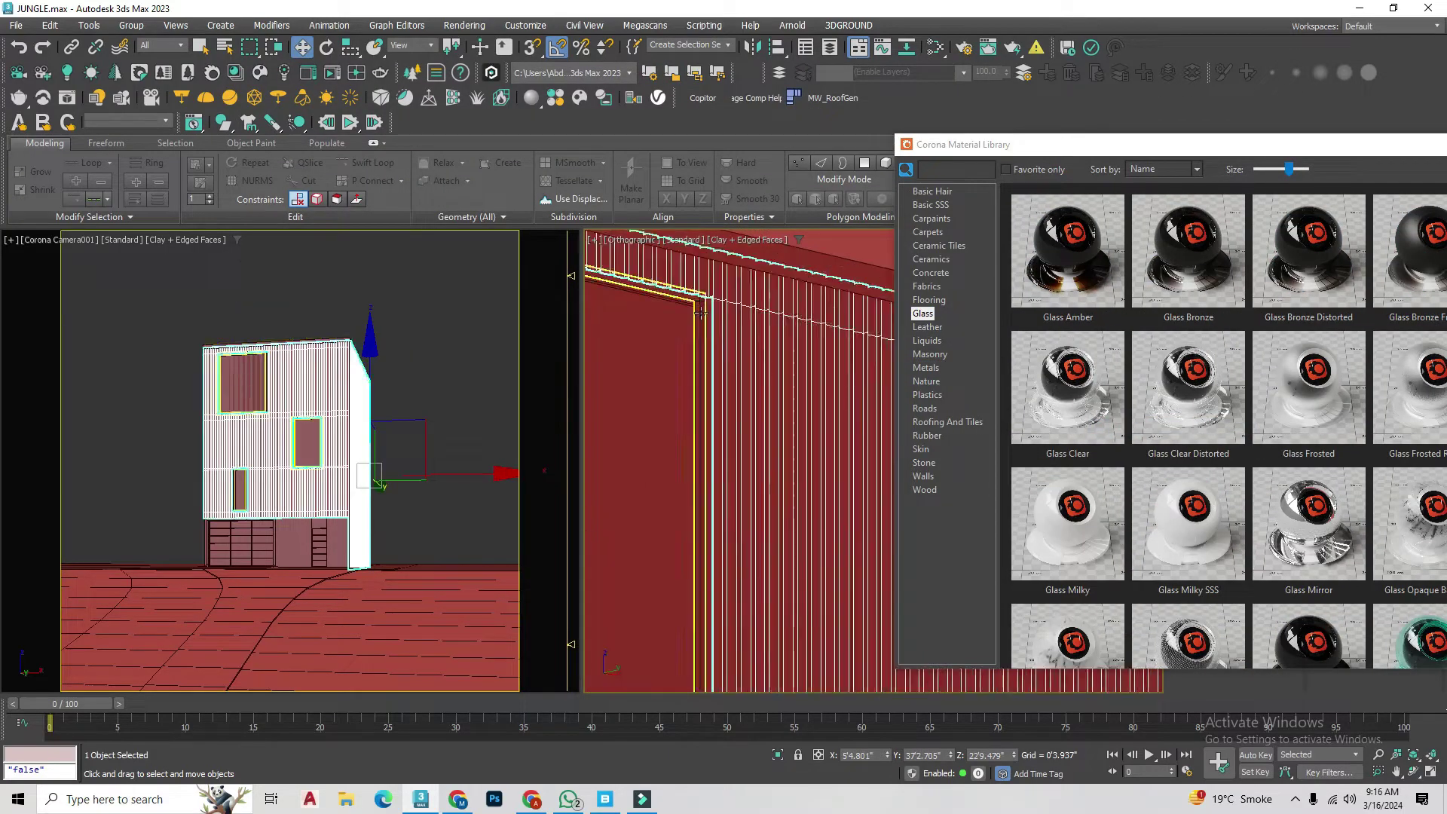
Step: Move the material library aside and select the house's lower box
scroll(829, 452, down, 3)
drag(980, 144, 787, 540)
drag(904, 539, 861, 655)
scroll(829, 452, up, 2)
scroll(866, 452, up, 3)
scroll(904, 452, up, 2)
scroll(955, 450, up, 2)
click(955, 450)
scroll(955, 450, down, 4)
alt+middle_drag(905, 452, 950, 422)
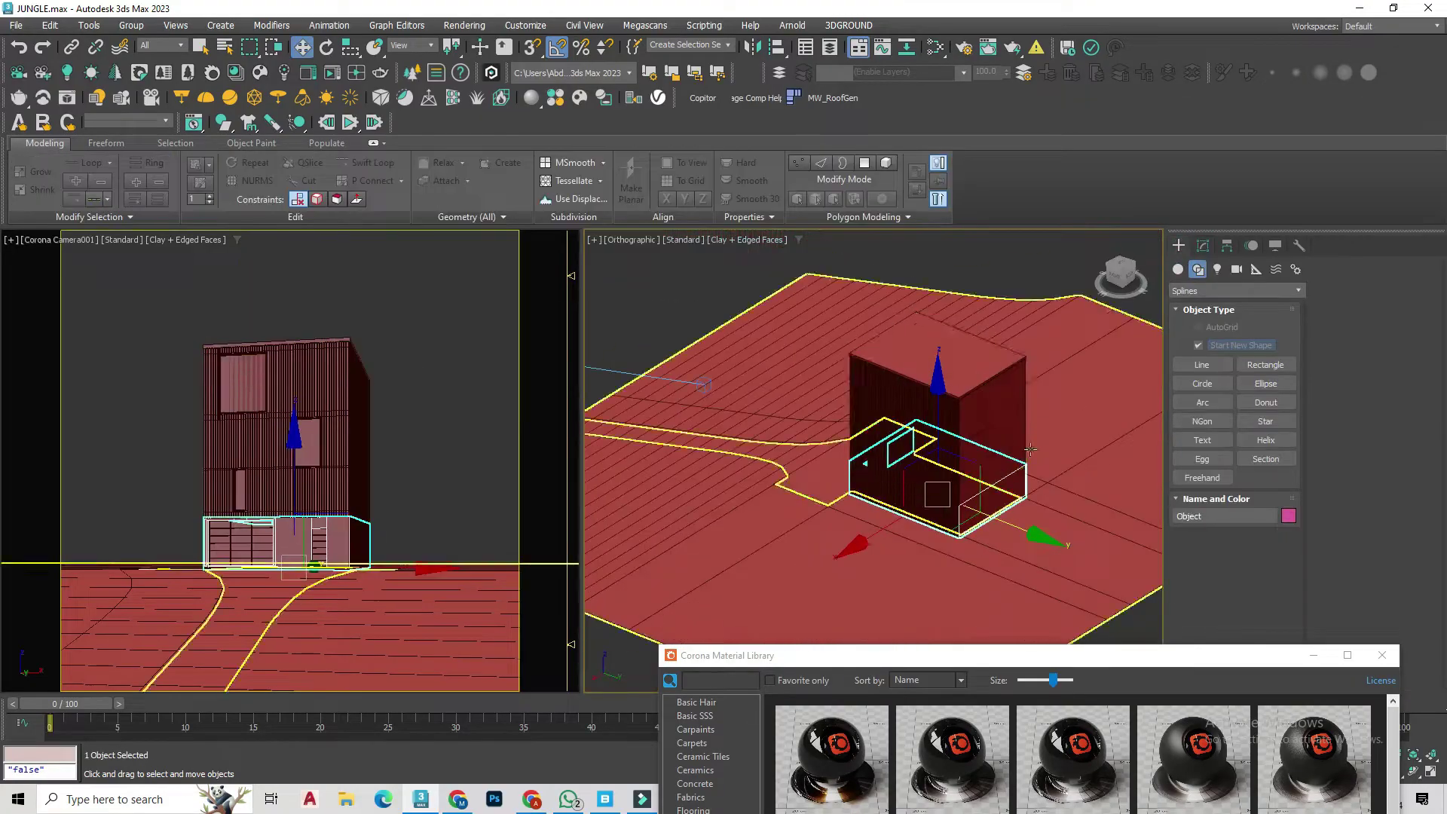
scroll(904, 467, up, 3)
click(1203, 246)
Step: Browse the Concrete presets, minimise the library and bring up the light types list
drag(956, 651, 911, 84)
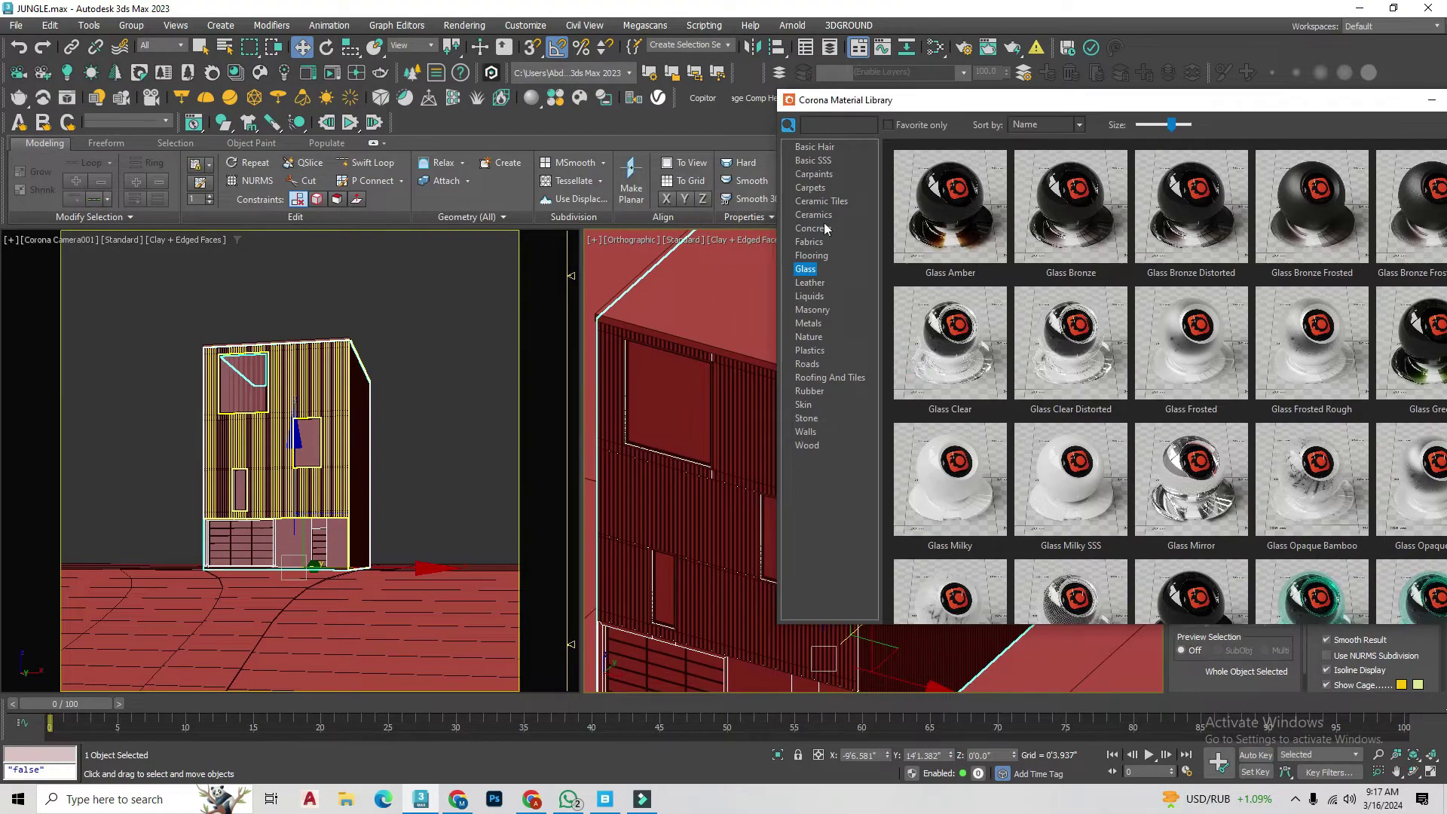
click(651, 212)
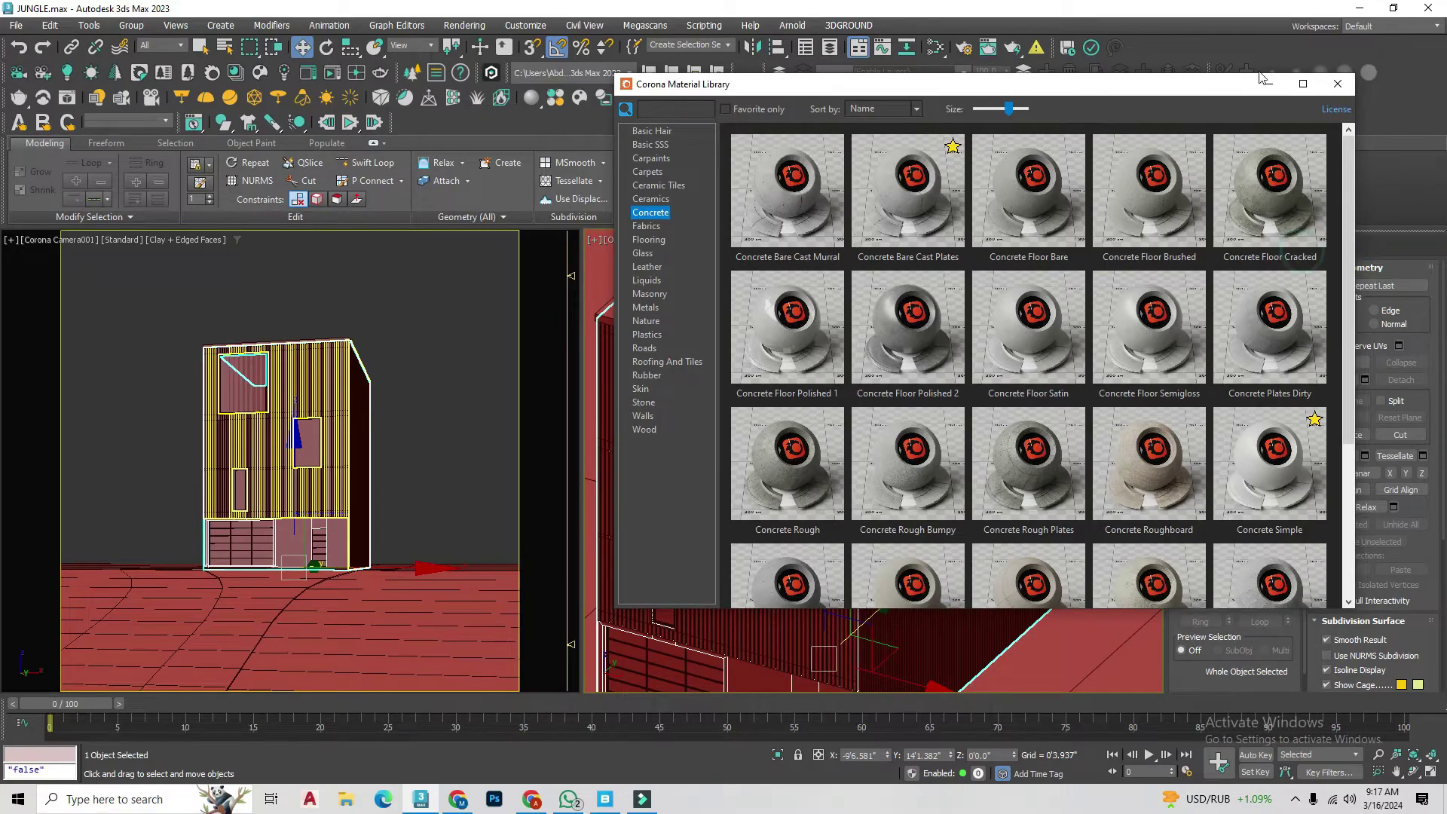
click(1267, 82)
click(1179, 245)
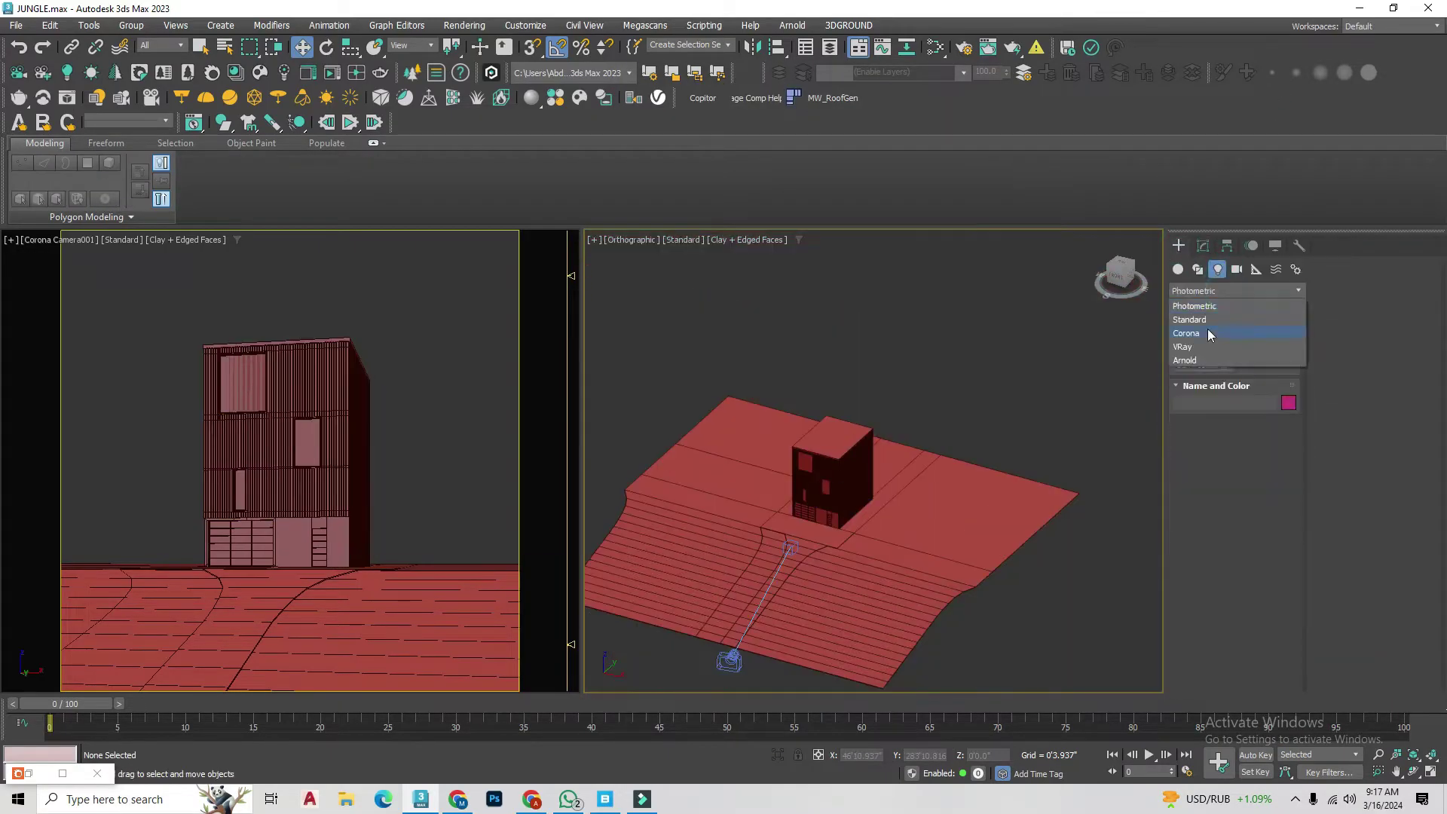
Step: Place a CoronaSun light in the scene
click(1208, 335)
click(1266, 345)
scroll(908, 522, down, 4)
key(w)
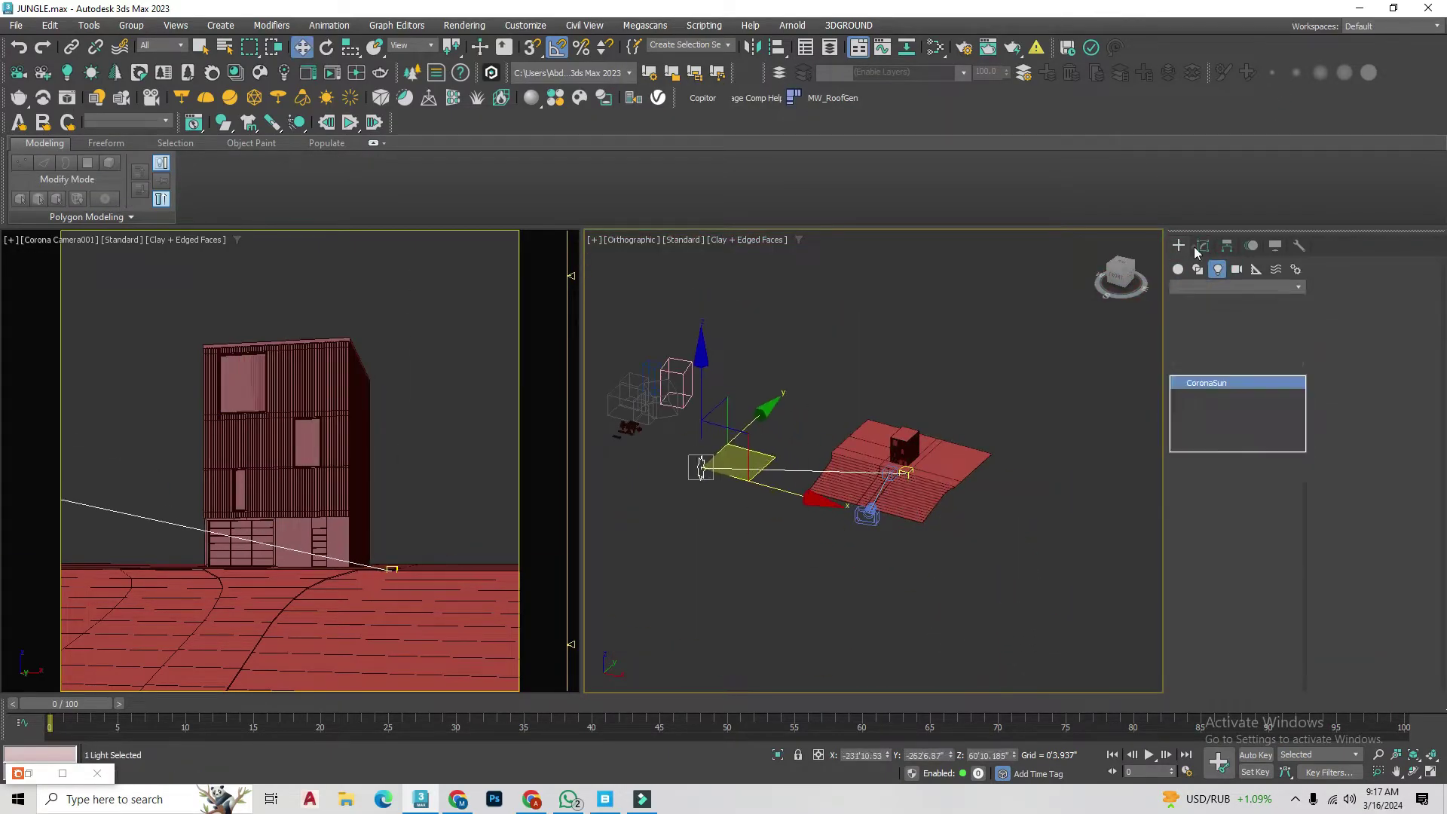
Step: Start a Corona interactive render and lower the exposure to darken it
click(400, 96)
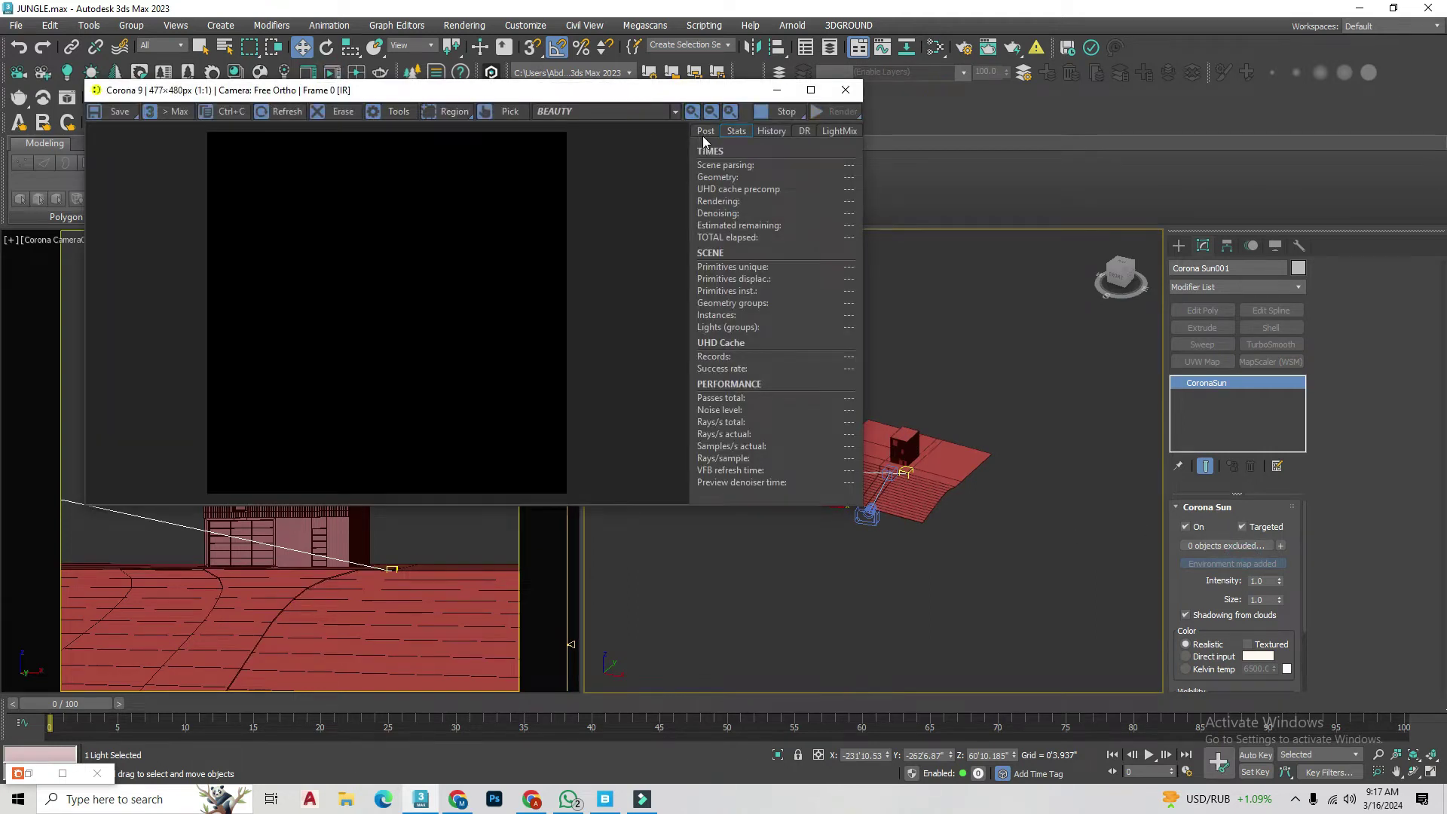
click(412, 533)
key(F10)
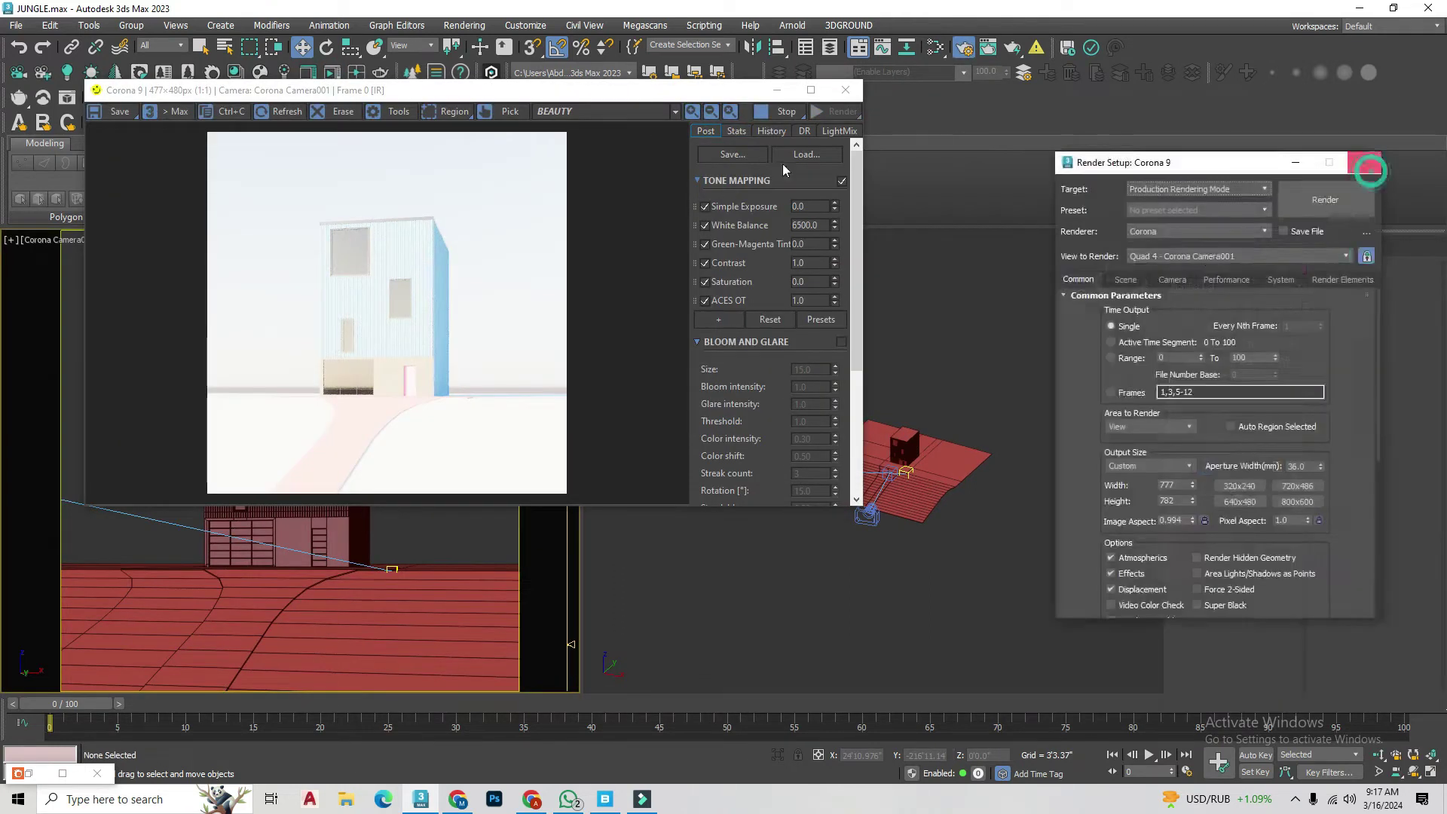
drag(834, 206, 834, 249)
scroll(950, 441, up, 3)
scroll(950, 440, up, 5)
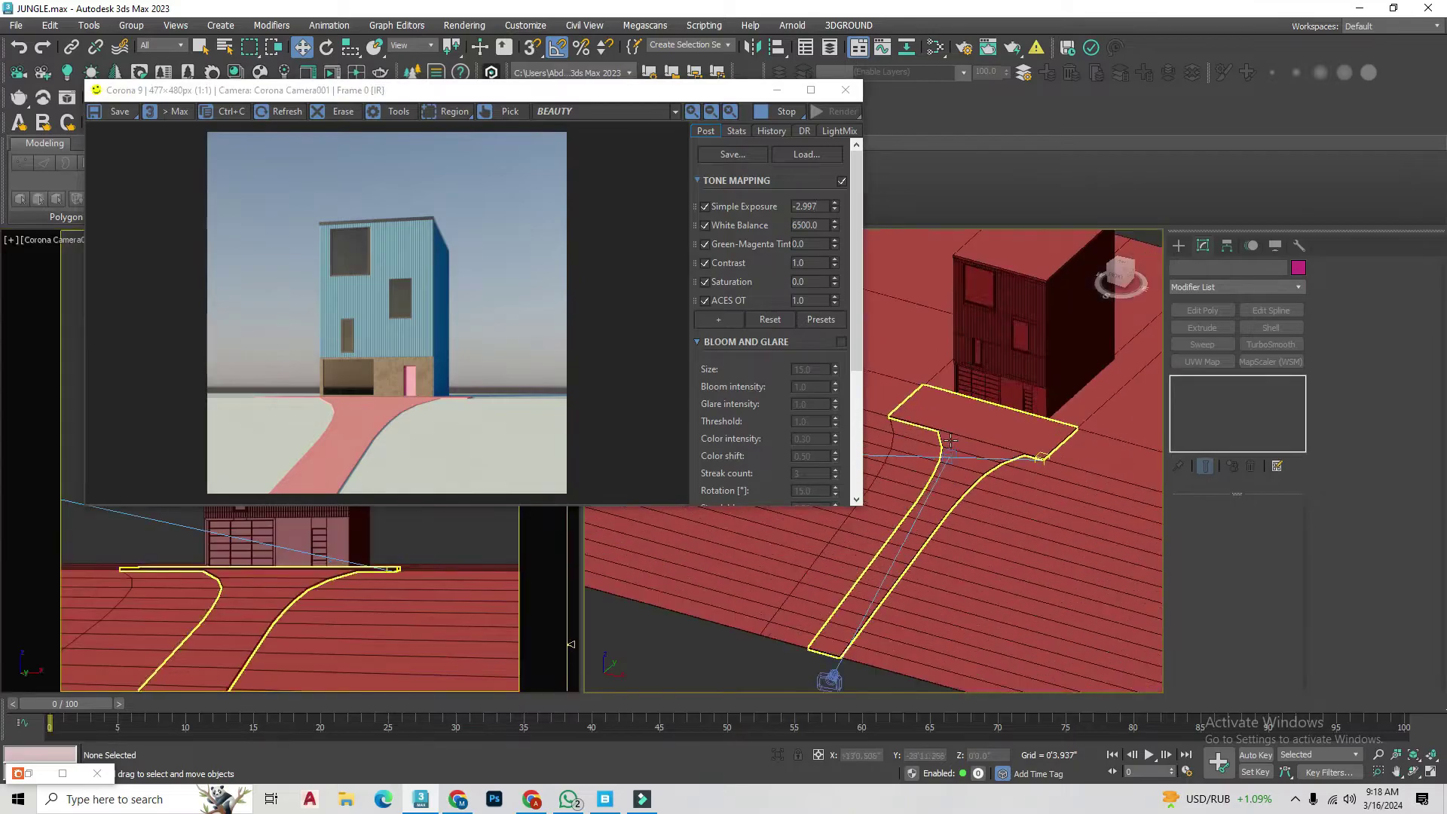
scroll(949, 441, down, 5)
Step: Change the camera's field of view and move its target to reframe the house
click(866, 601)
drag(1426, 294, 1427, 324)
click(951, 437)
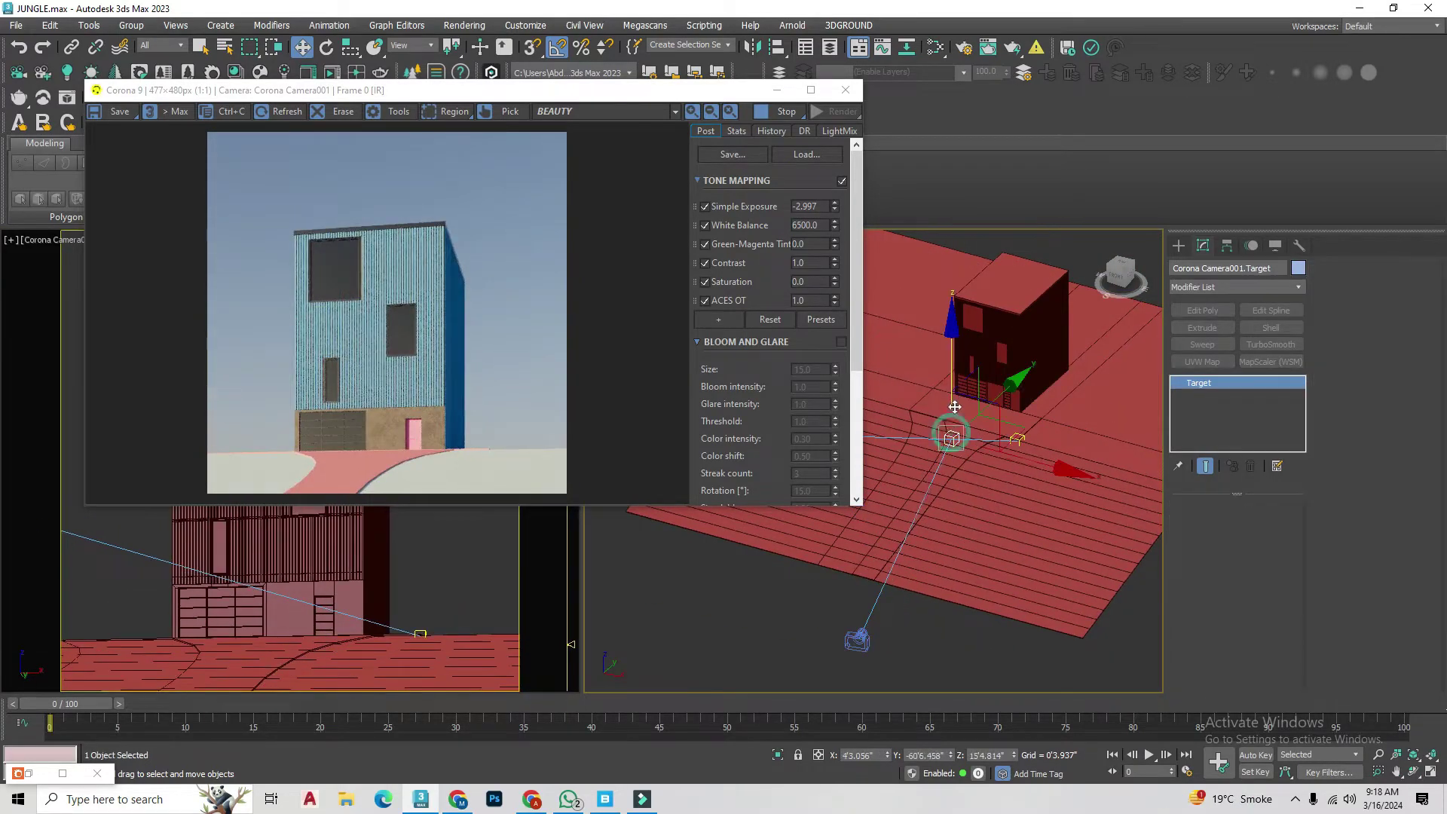
drag(954, 407, 948, 416)
scroll(927, 483, down, 2)
click(1004, 278)
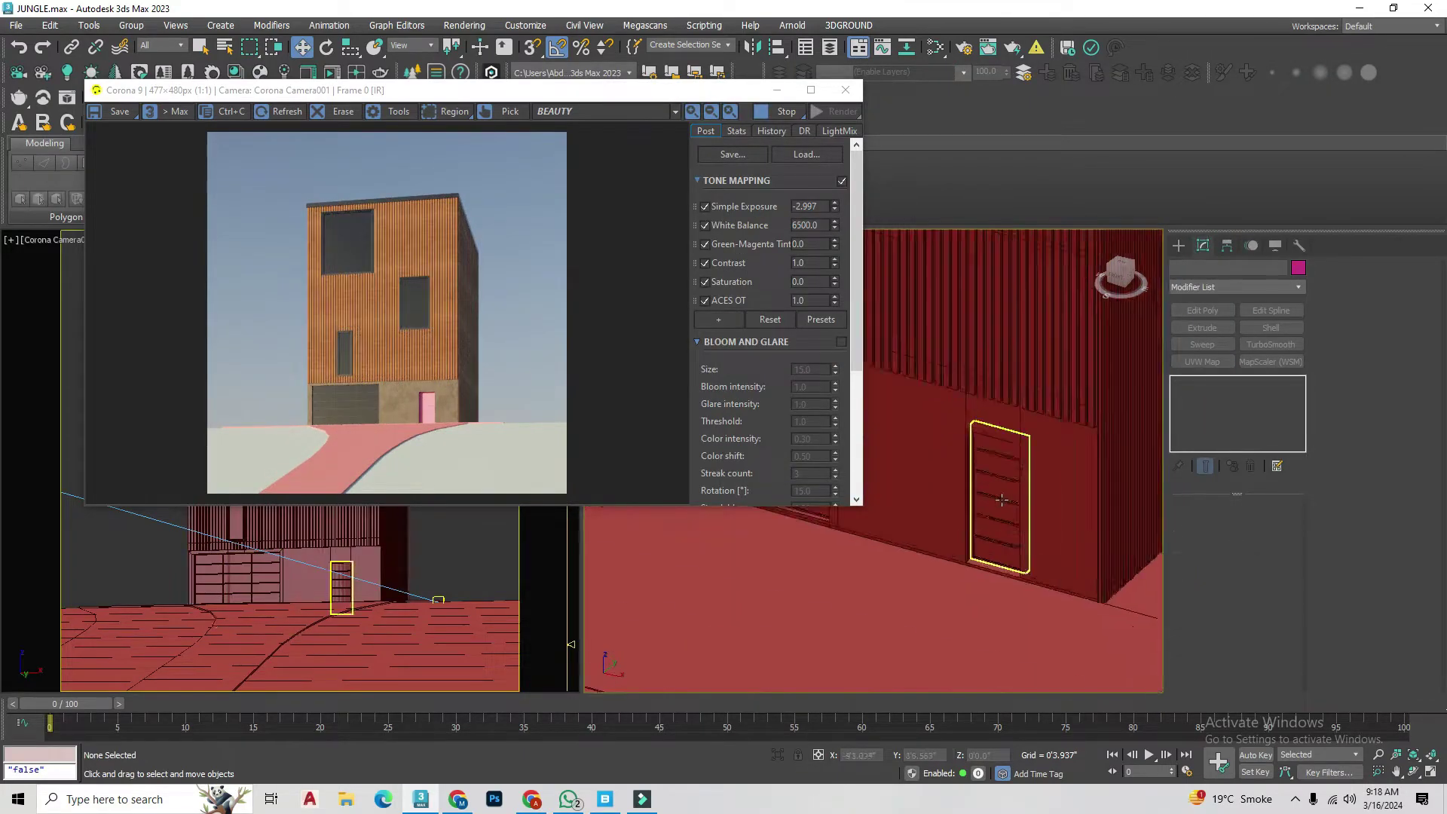
click(1002, 500)
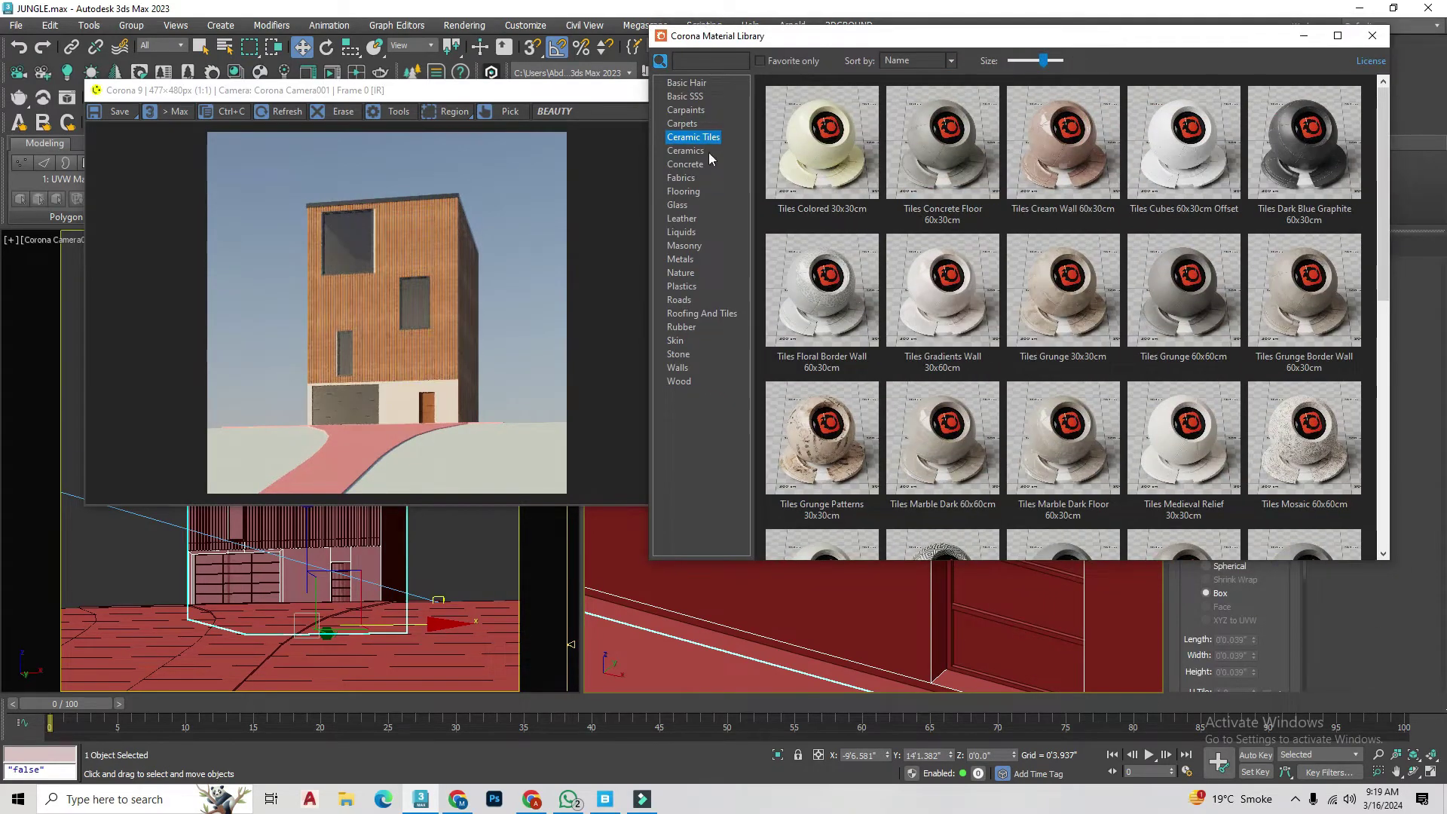
Step: Assign a Corona Concrete preset to the selected base, then close the material library
click(706, 164)
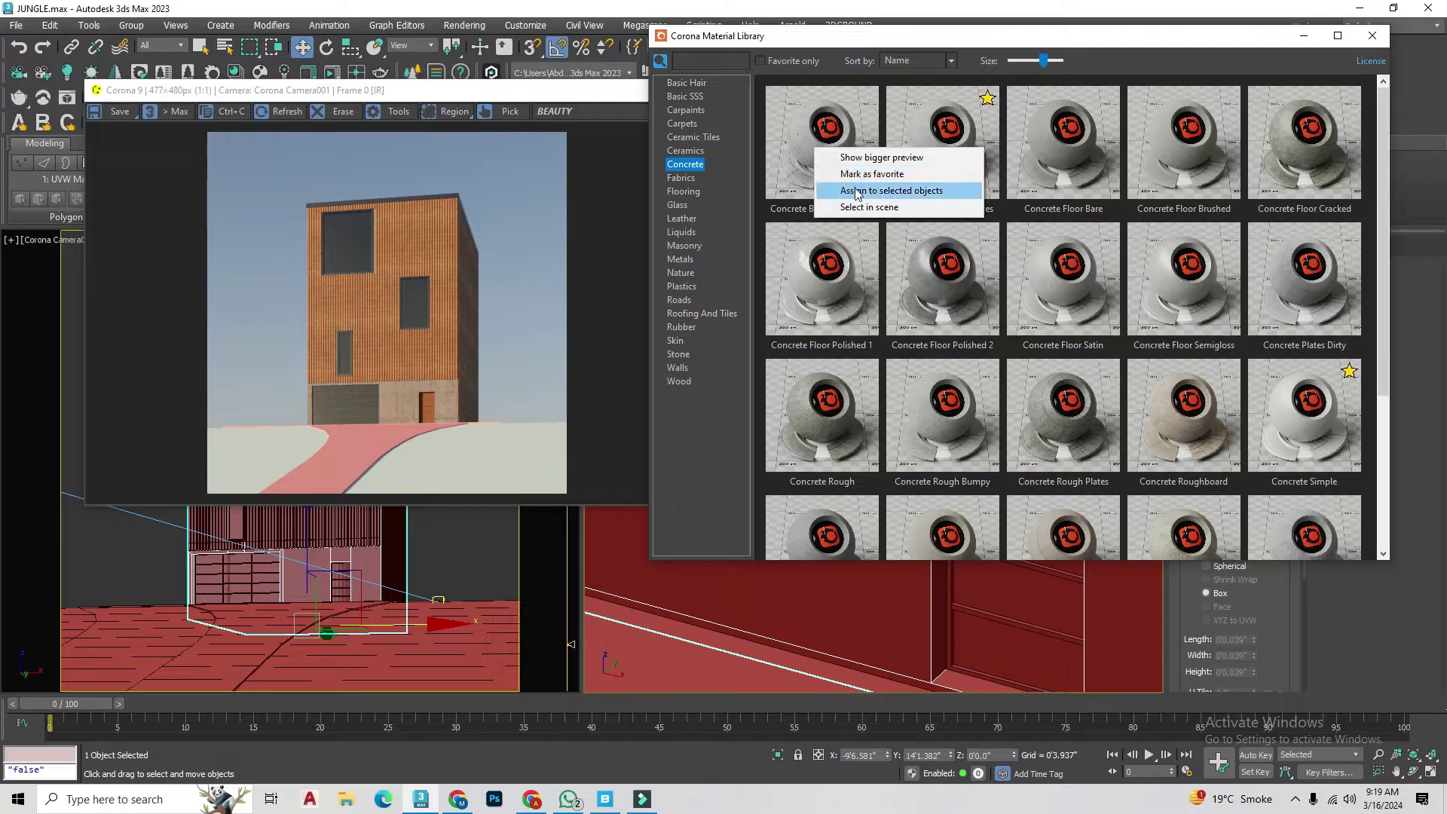
click(882, 157)
click(1220, 65)
scroll(459, 400, up, 1)
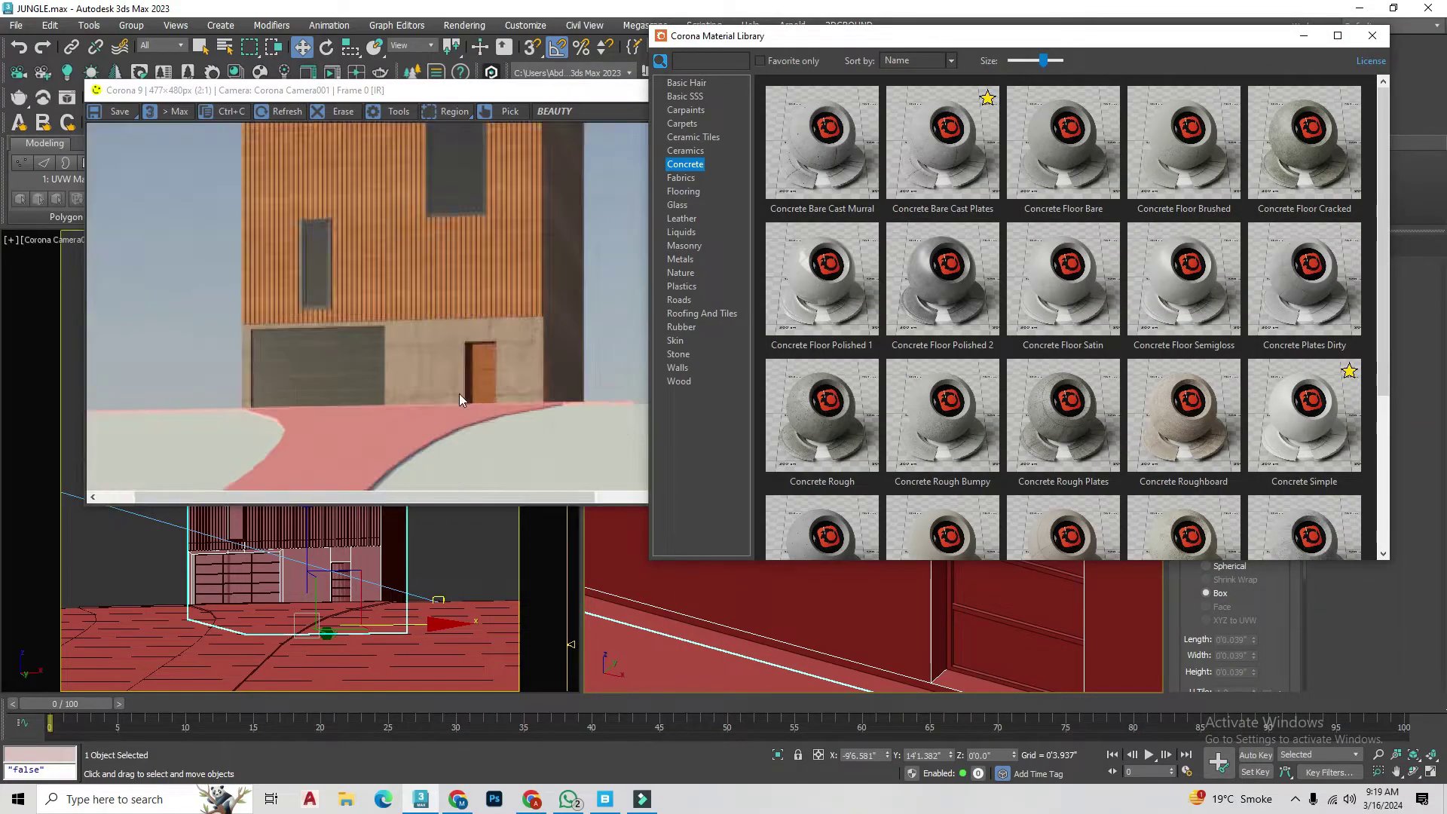
scroll(459, 399, down, 1)
click(1372, 36)
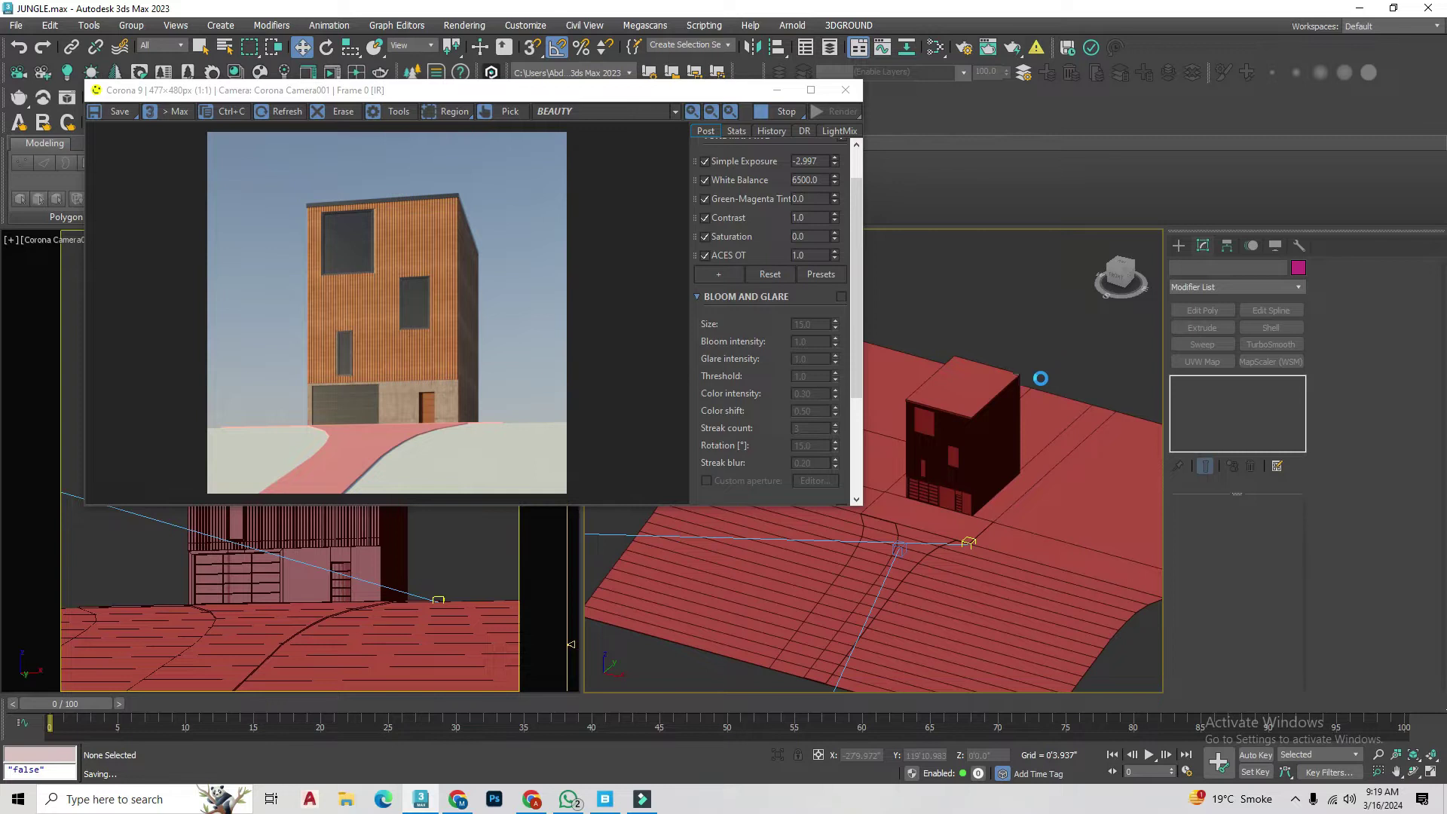
Step: Connect new edges along the path's edge loop
click(1042, 384)
click(885, 588)
click(1121, 270)
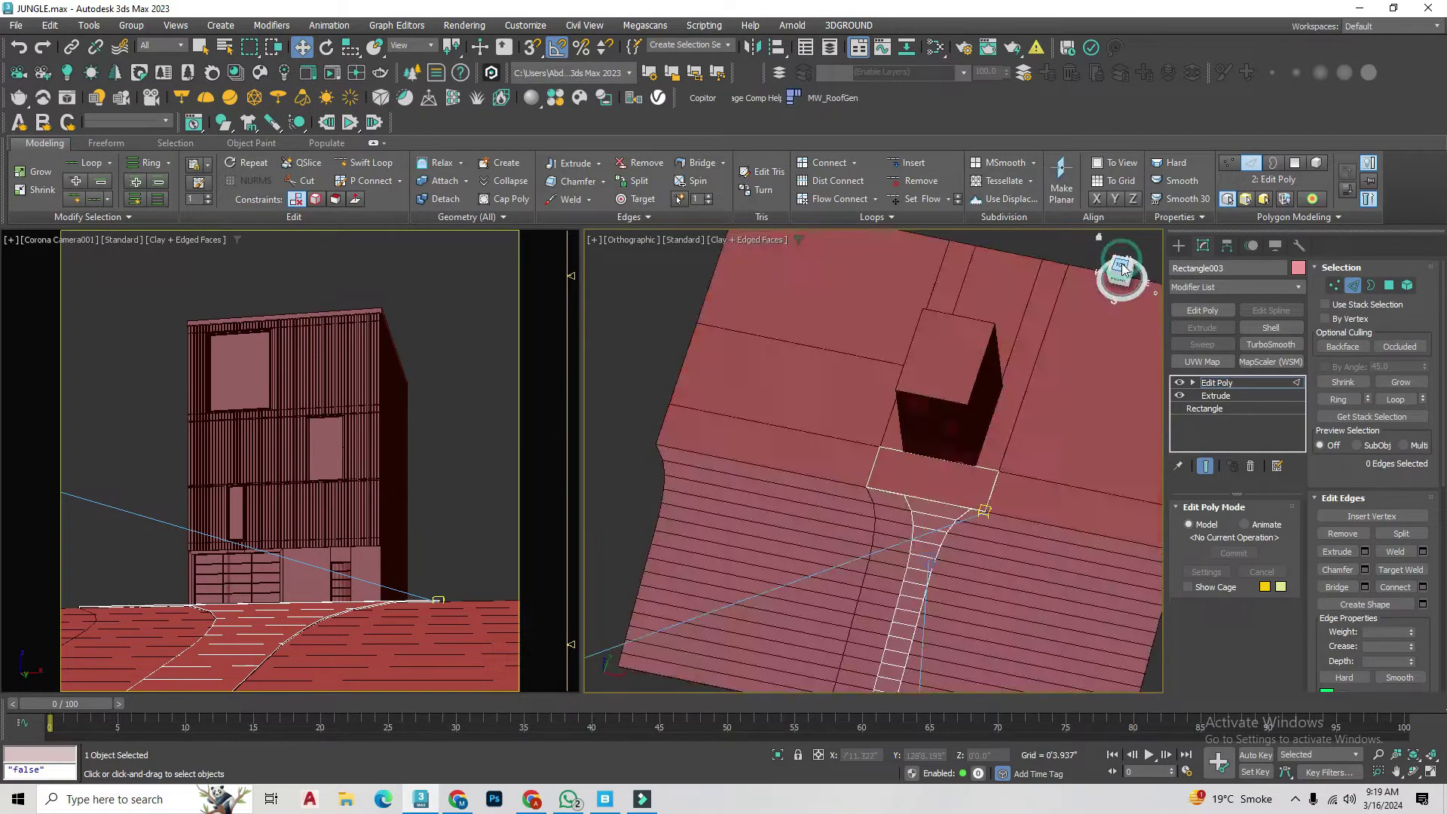
double_click(993, 502)
scroll(962, 365, up, 2)
scroll(962, 365, up, 2)
scroll(973, 495, up, 2)
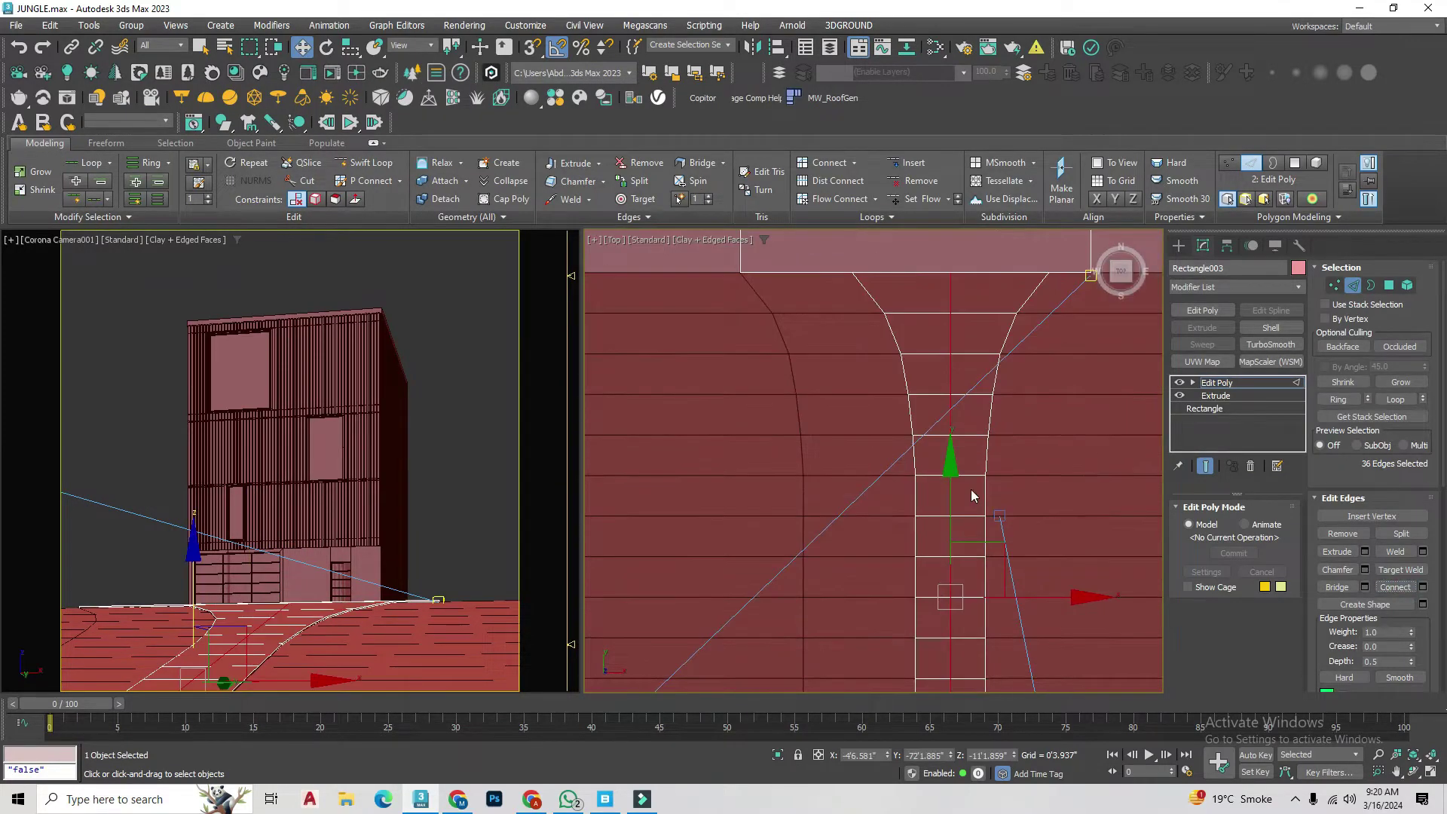
click(882, 535)
scroll(885, 530, down, 2)
alt+middle_drag(884, 530, 874, 489)
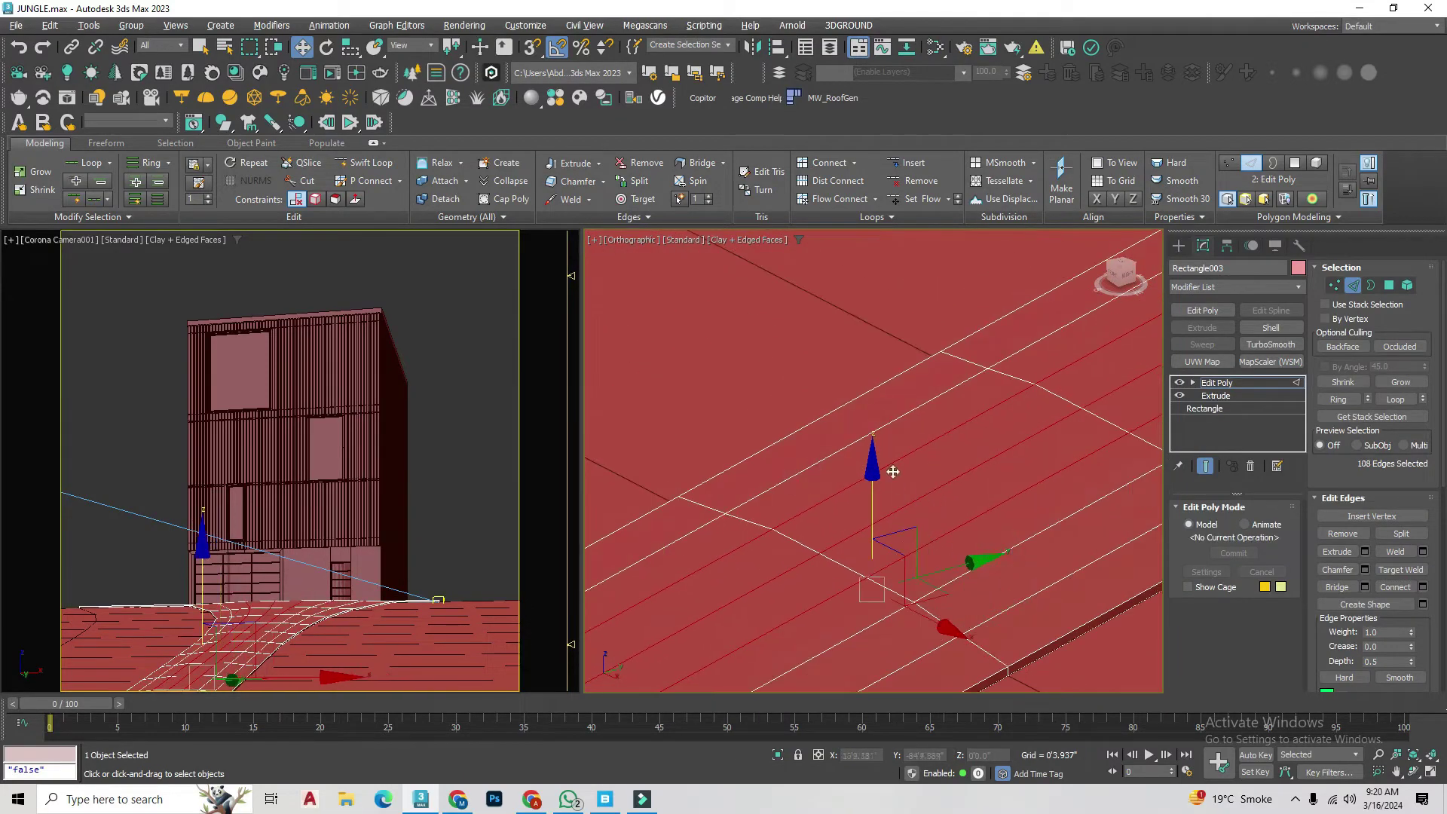
scroll(870, 488, down, 3)
alt+middle_drag(870, 487, 737, 585)
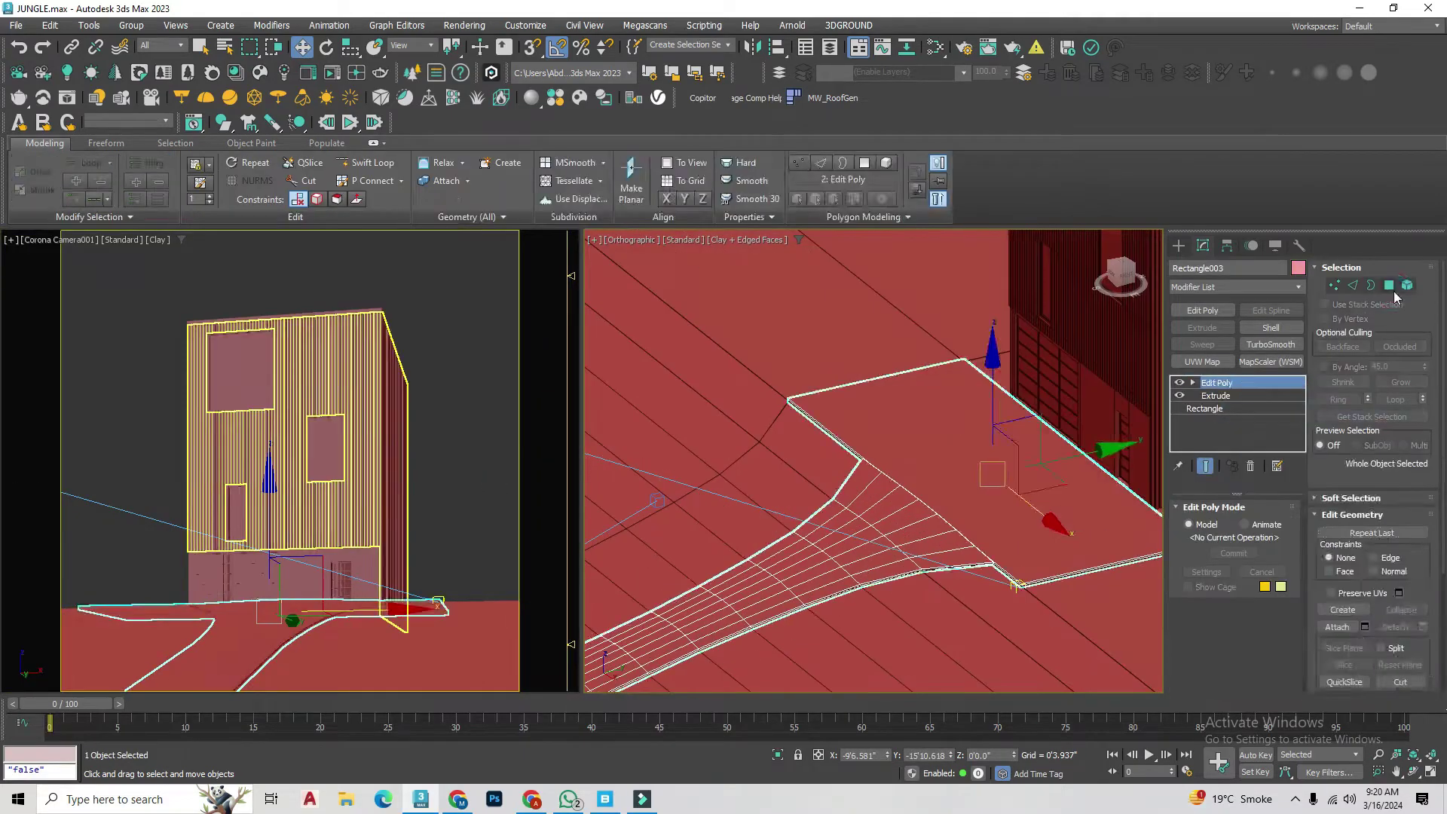
Step: Adjust the path's pivot and enable its TurboSmooth smoothing
click(1227, 246)
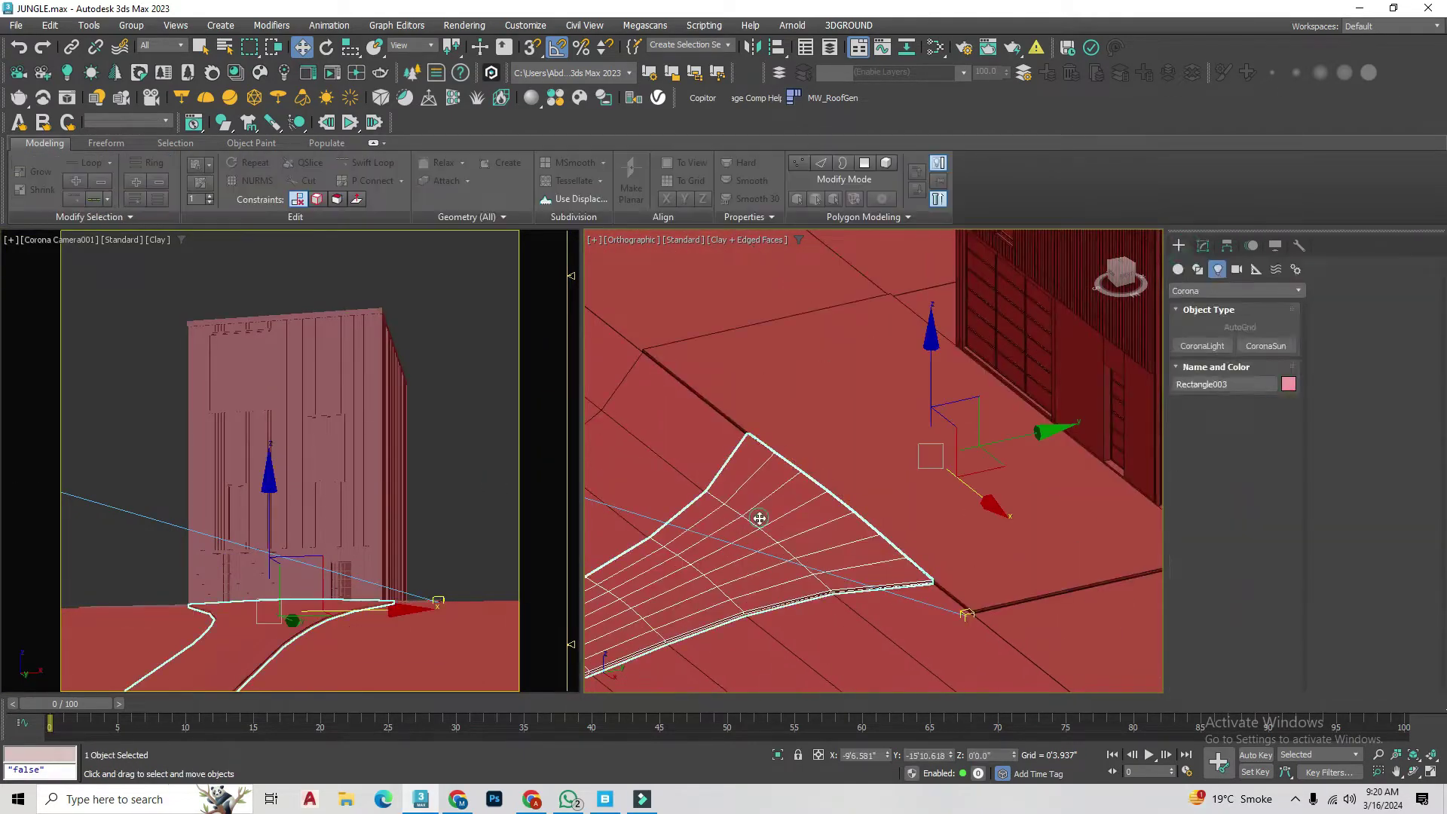
click(1233, 350)
click(1203, 246)
click(1225, 383)
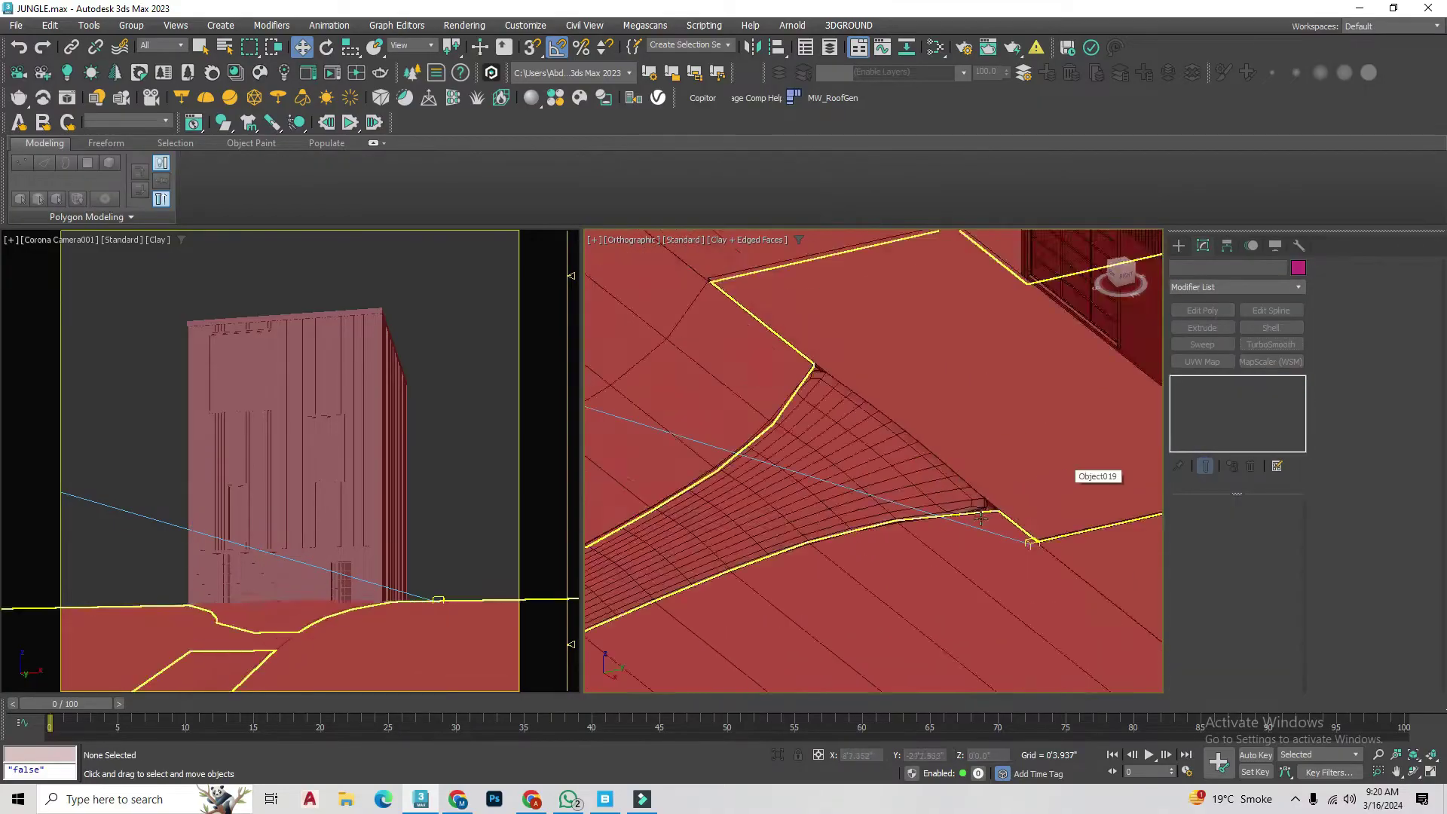
click(1202, 310)
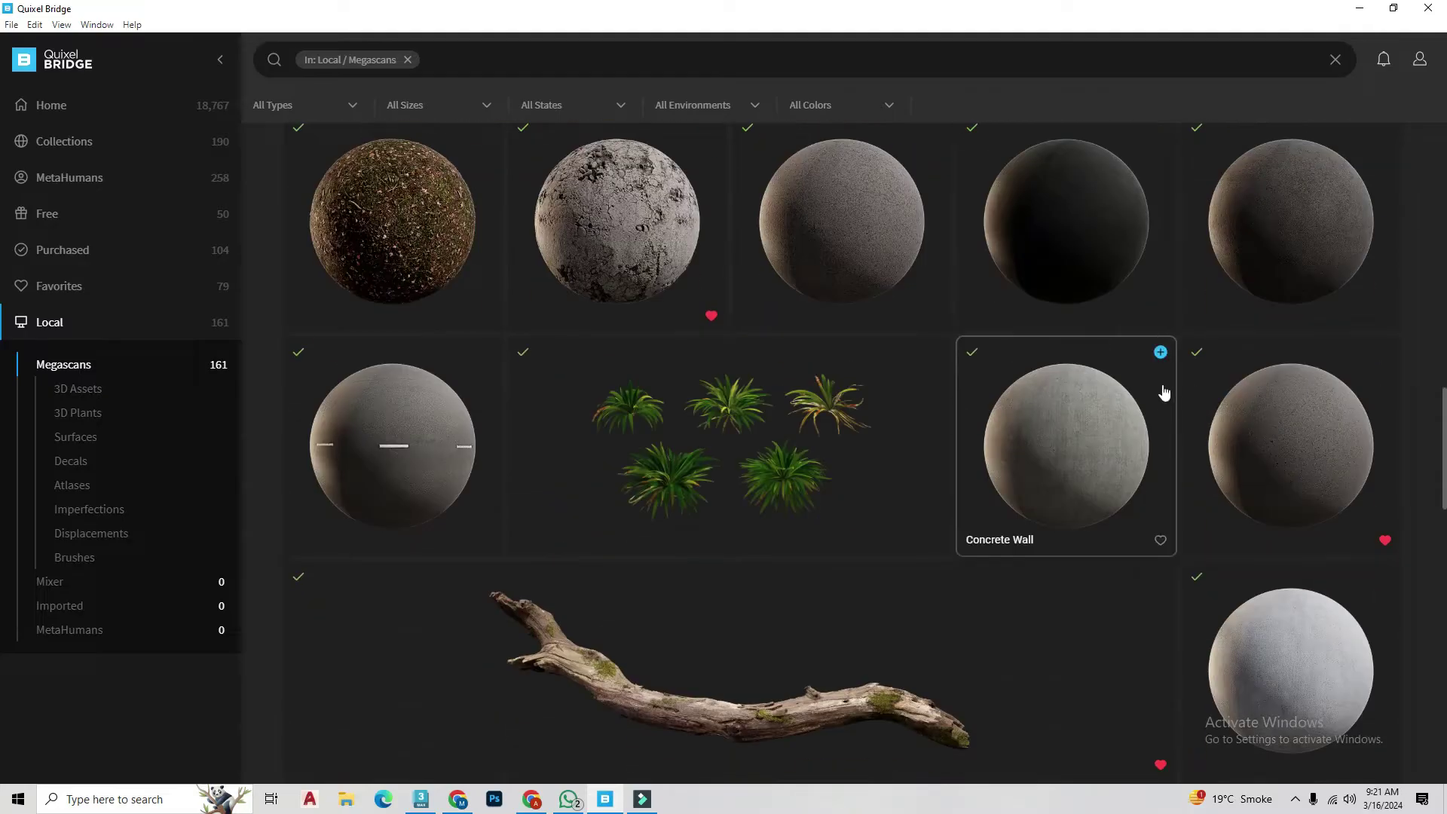
scroll(1164, 393, down, 5)
scroll(1382, 446, down, 5)
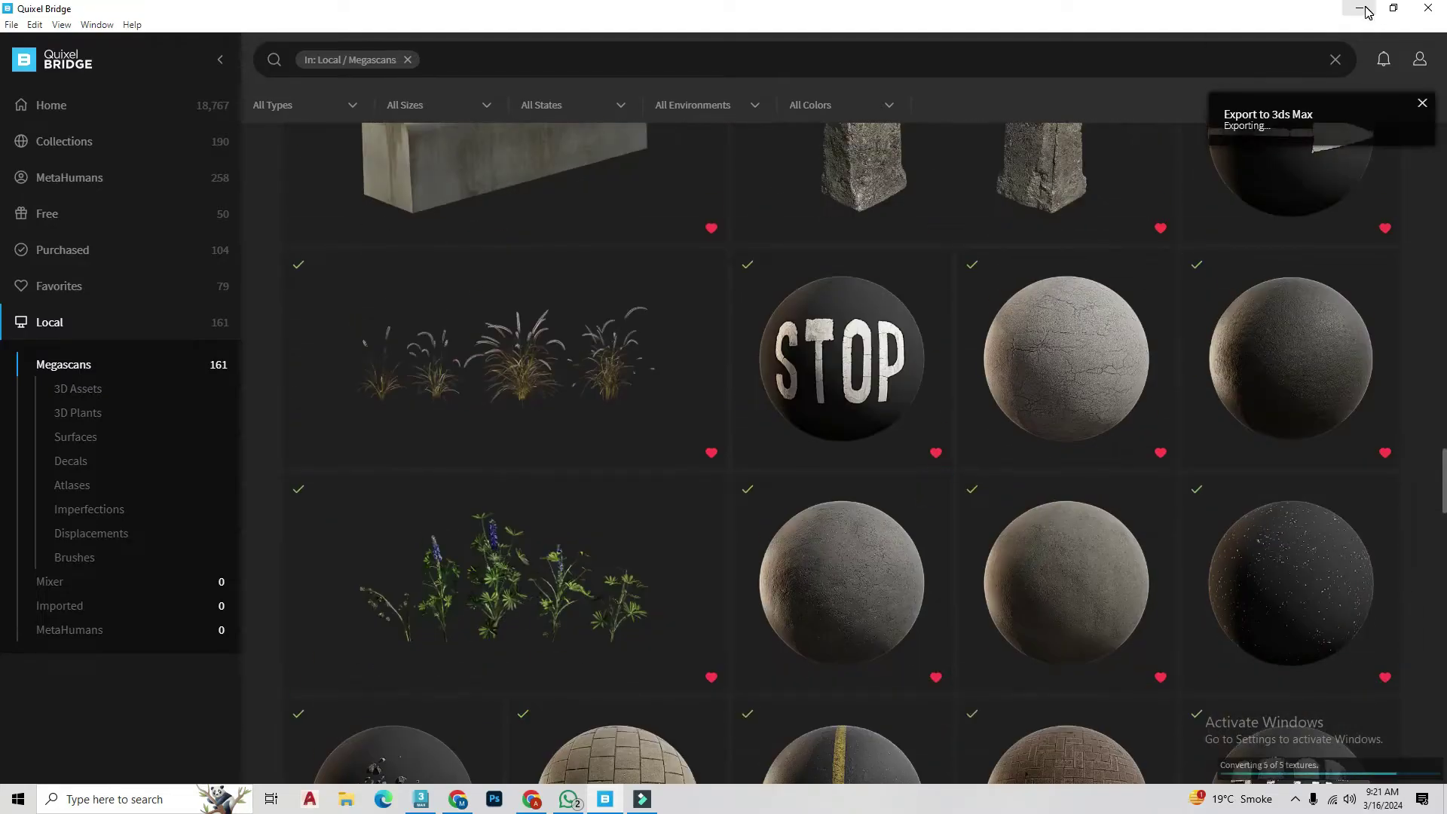
click(1367, 13)
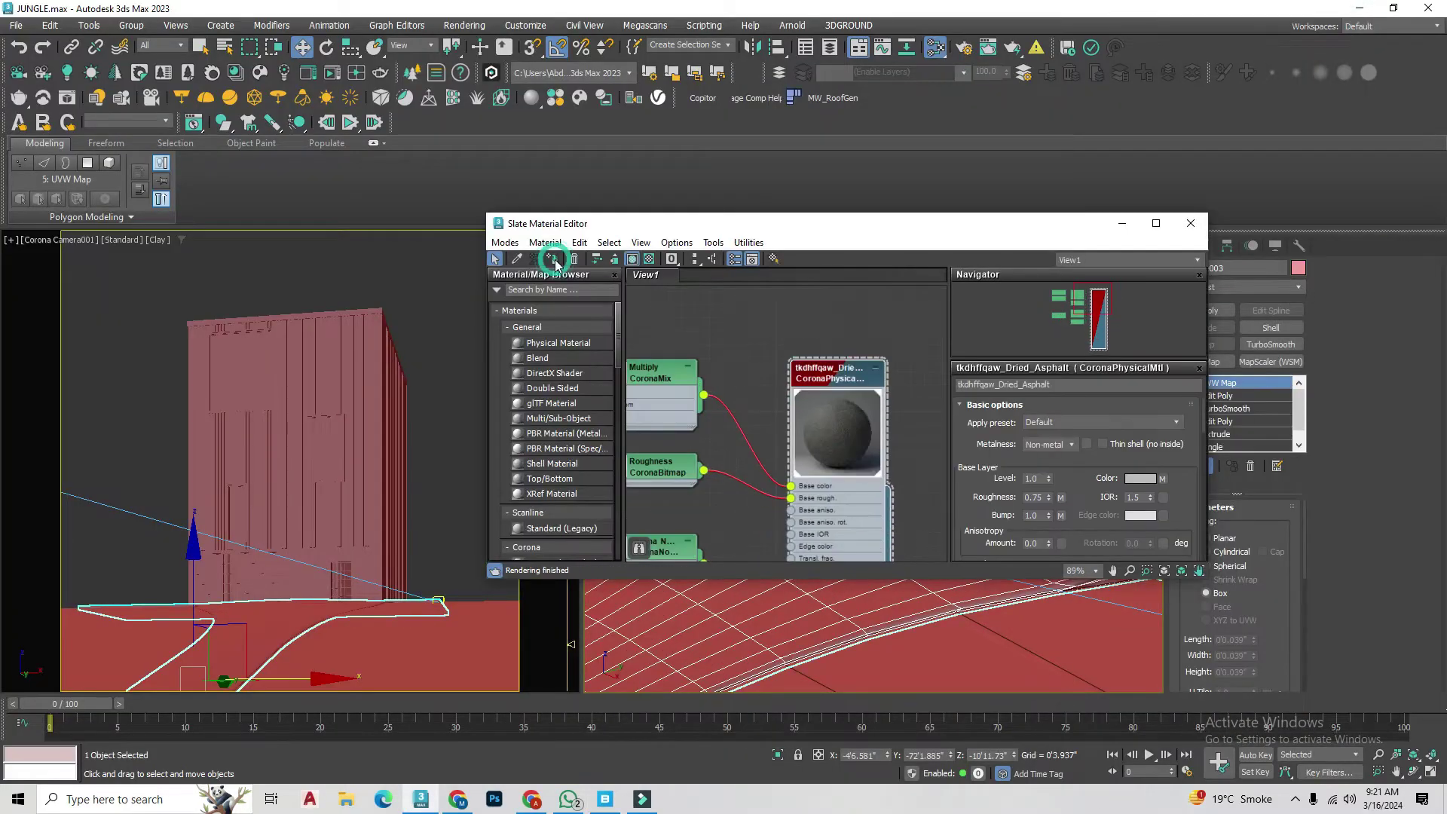
Step: Show materials in the camera view and move the render window aside
click(1121, 224)
click(159, 239)
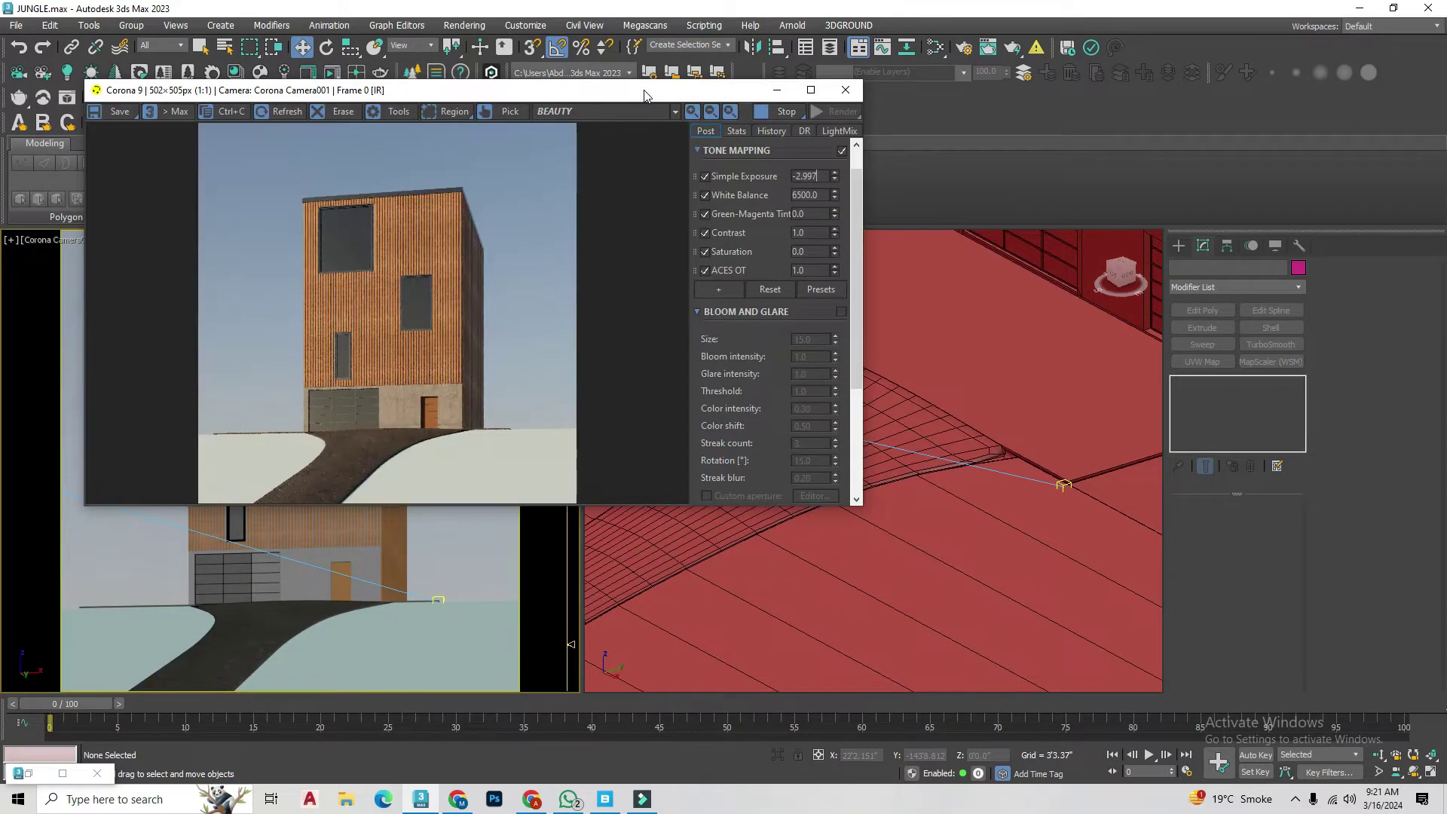
drag(754, 89, 695, 55)
scroll(1061, 575, down, 8)
Step: Move the Corona sun far to the left to relight the house
click(1062, 562)
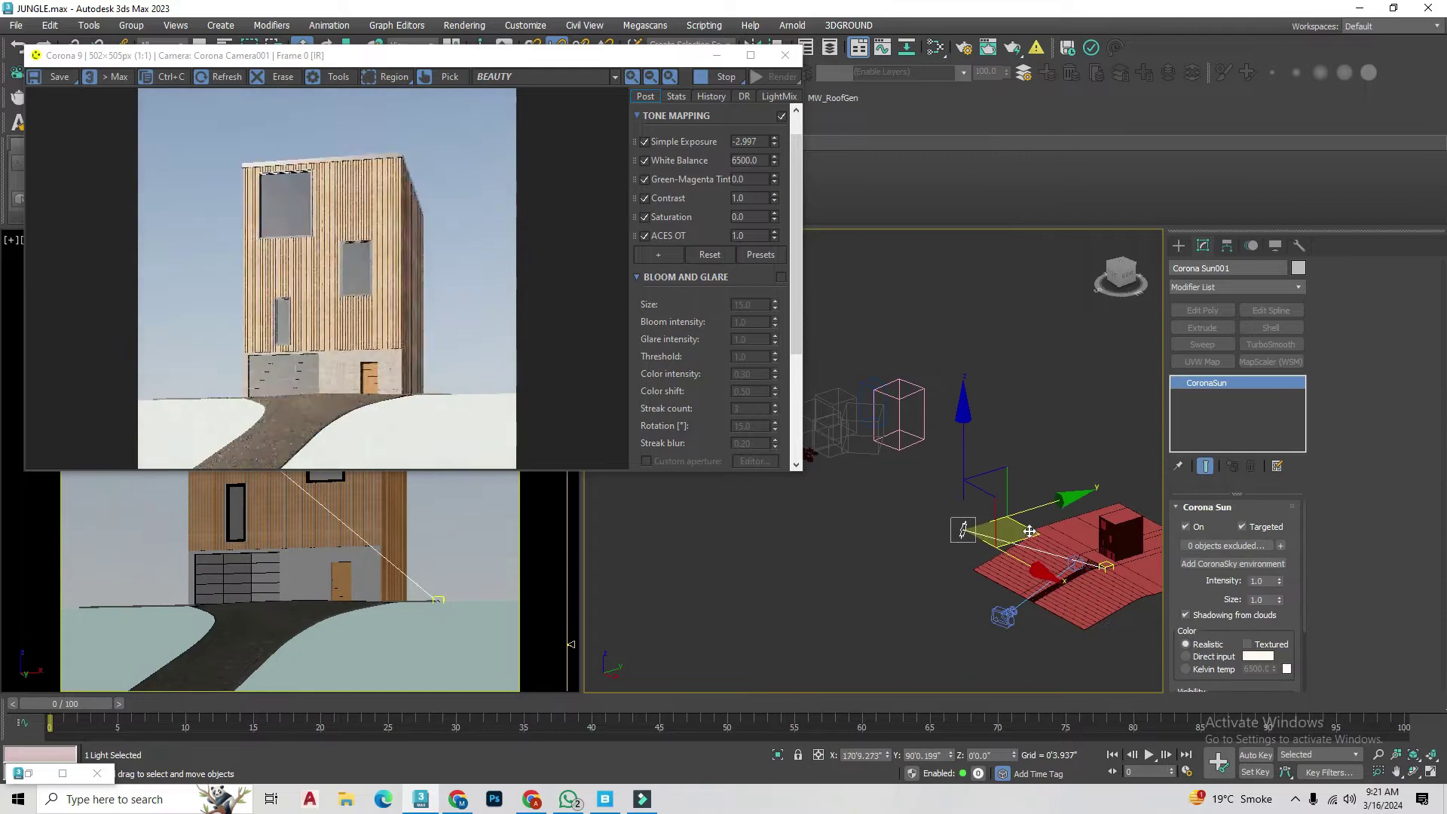
alt+middle_drag(1055, 572, 993, 549)
scroll(979, 500, up, 3)
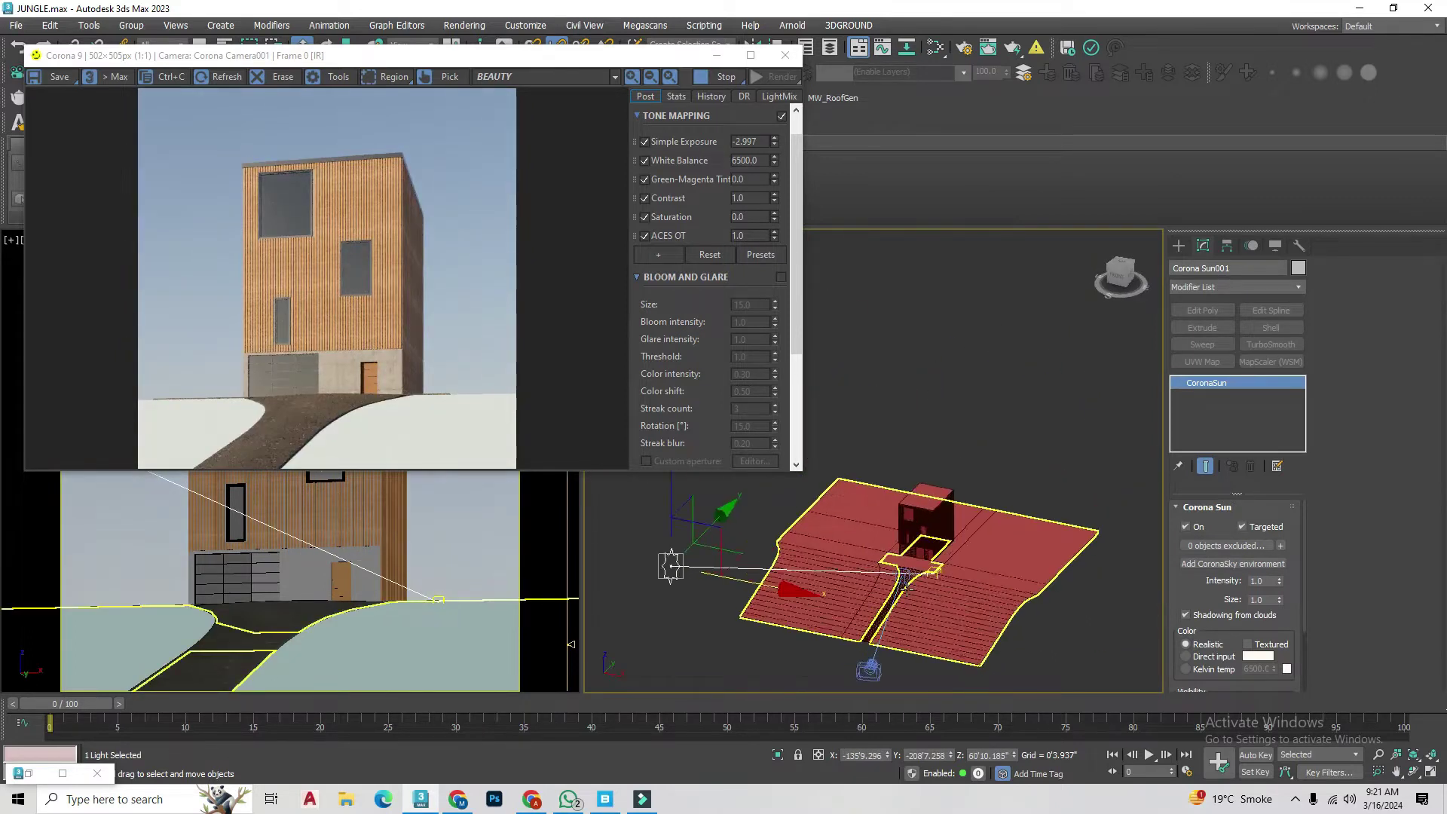
drag(979, 499, 693, 575)
scroll(918, 518, up, 6)
Step: Raise the path's UVW Map Length/Width to enlarge the asphalt texture
click(901, 510)
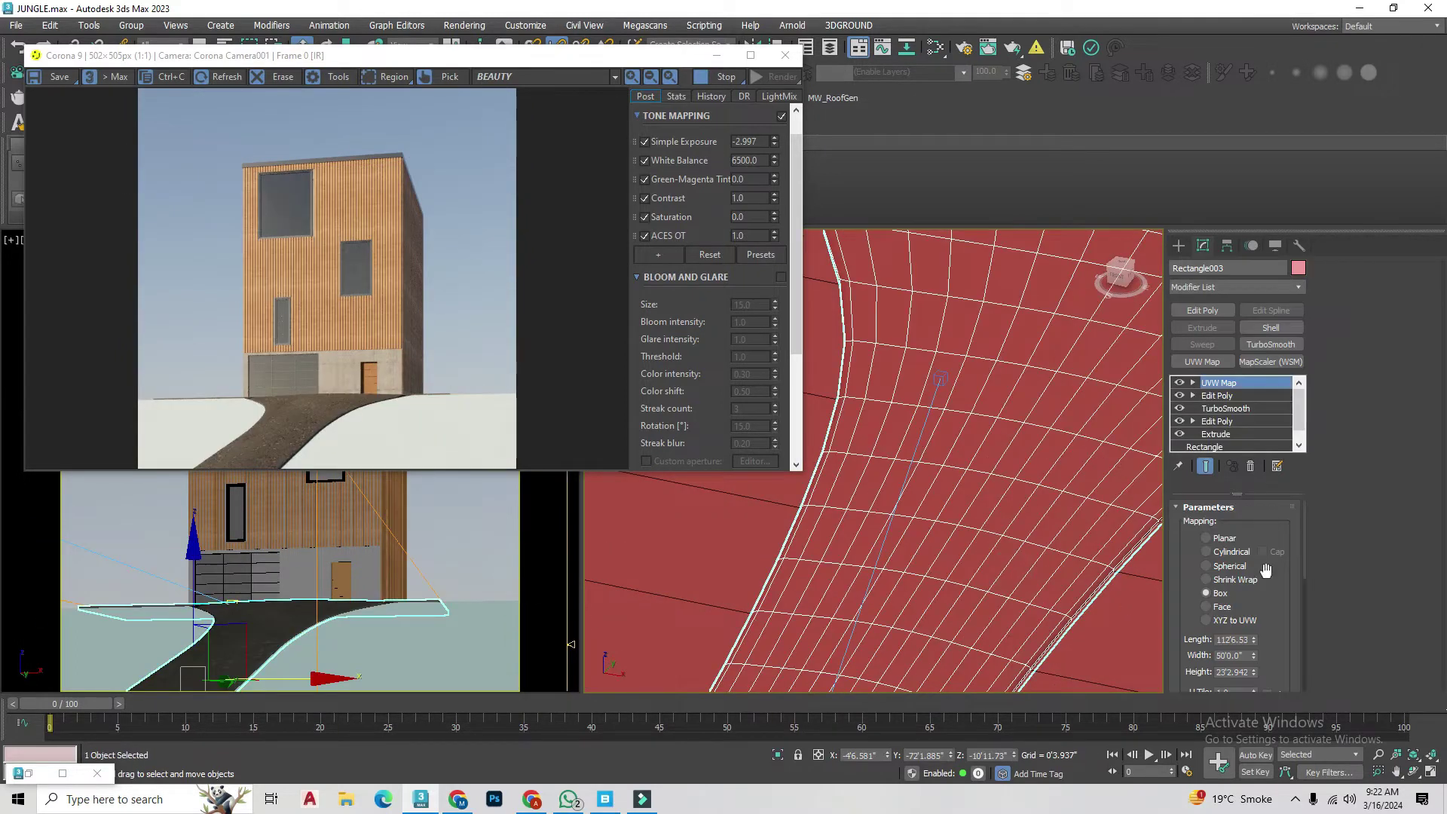
scroll(901, 510, down, 5)
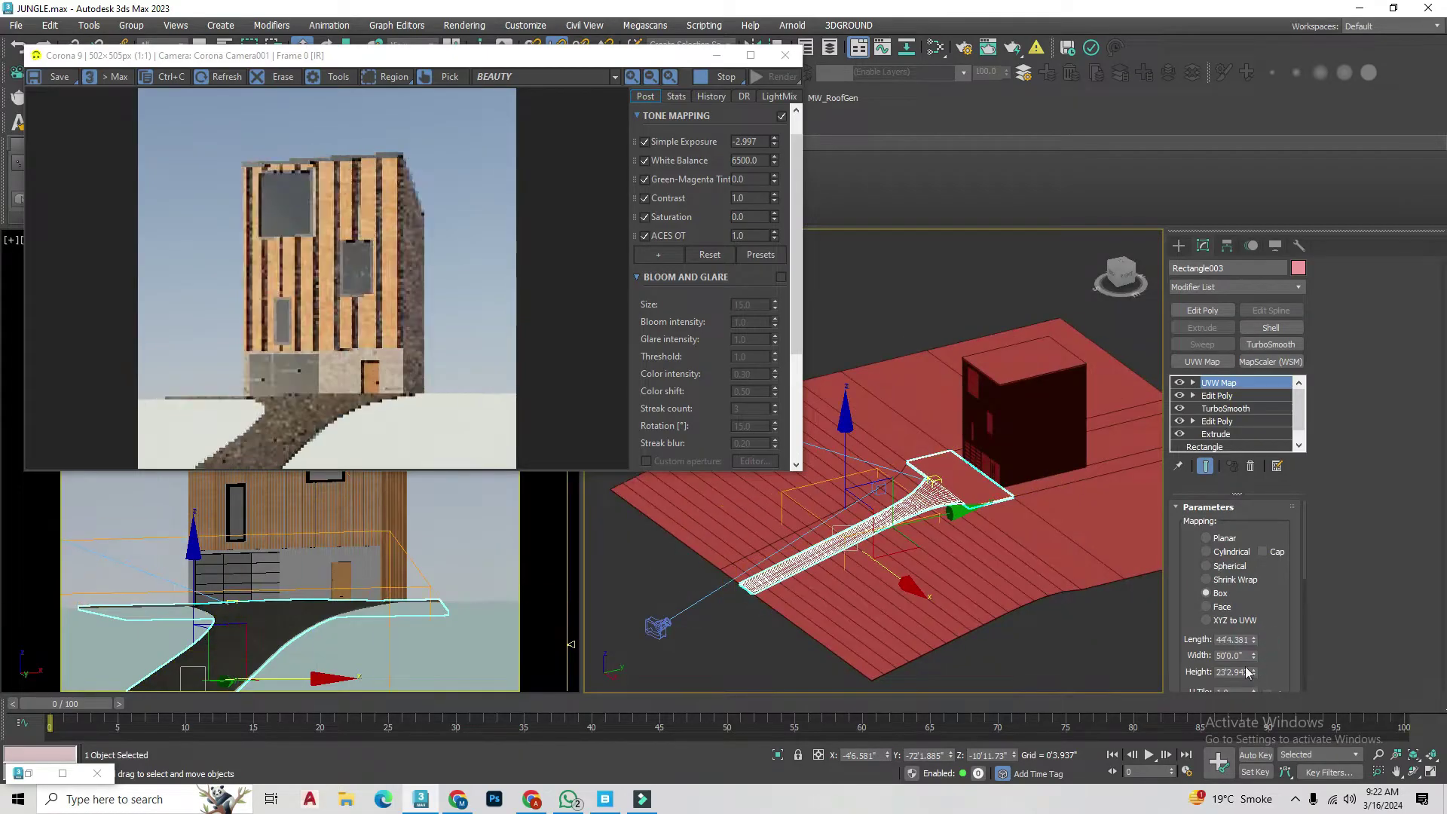
scroll(942, 490, up, 5)
mouse_move(1253, 639)
mouse_down()
mouse_move(1264, 677)
mouse_move(1253, 658)
mouse_up()
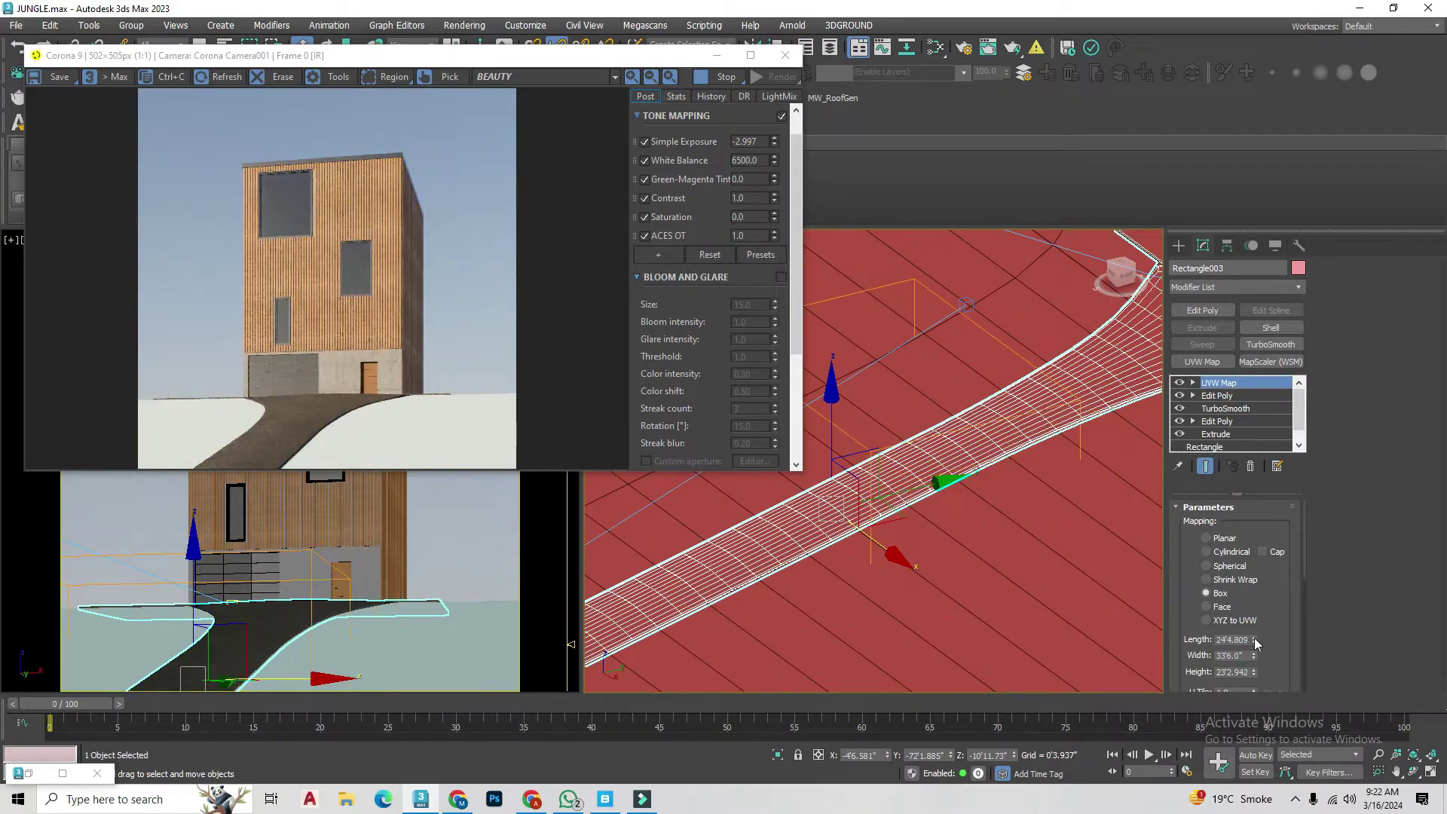
scroll(904, 490, down, 5)
key(m)
middle_drag(683, 527, 789, 455)
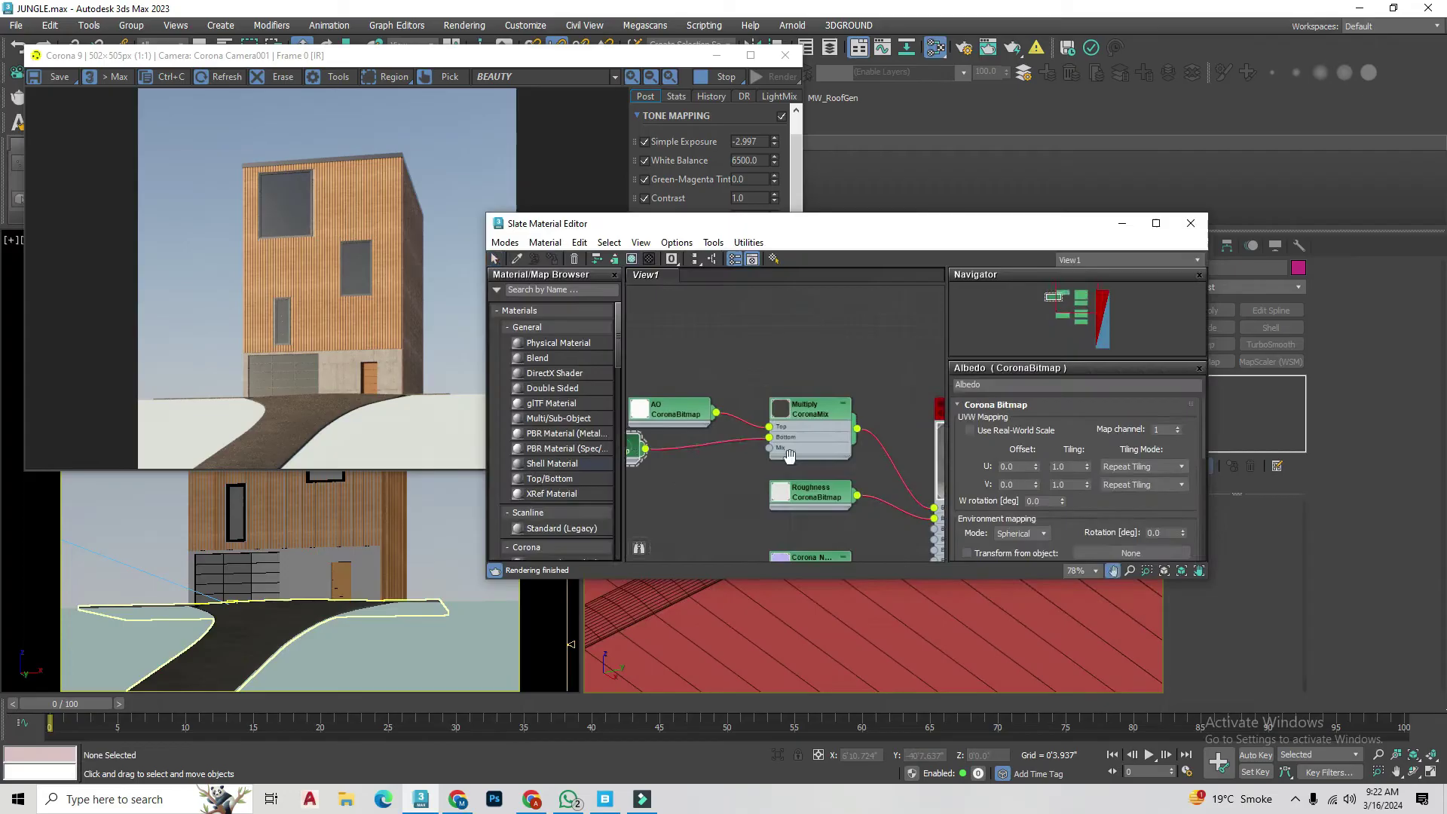
Step: Insert a CoronaColorCorrect node into the asphalt material's Base color wire
drag(660, 383, 712, 373)
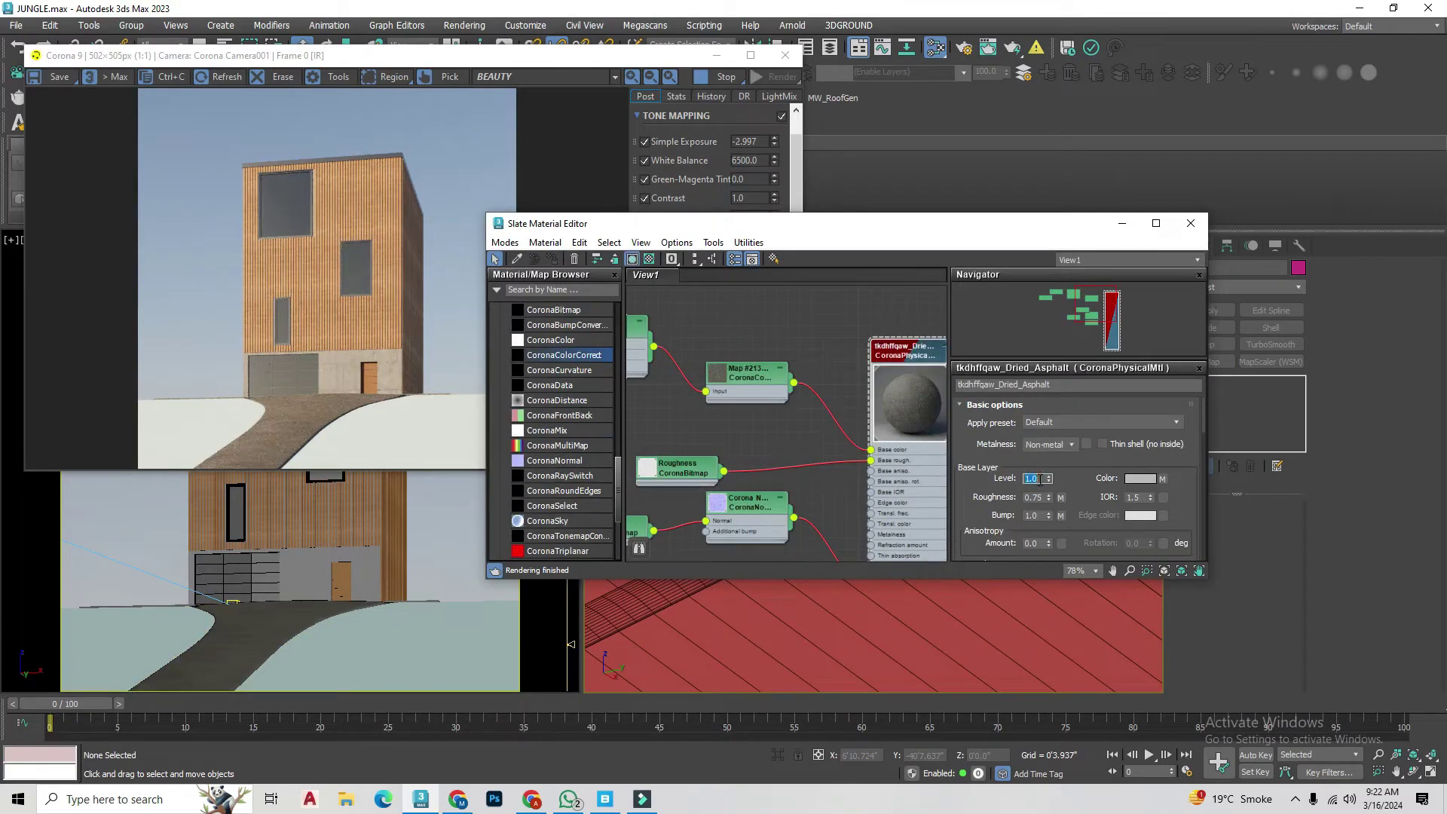
key(m)
scroll(980, 305, up, 5)
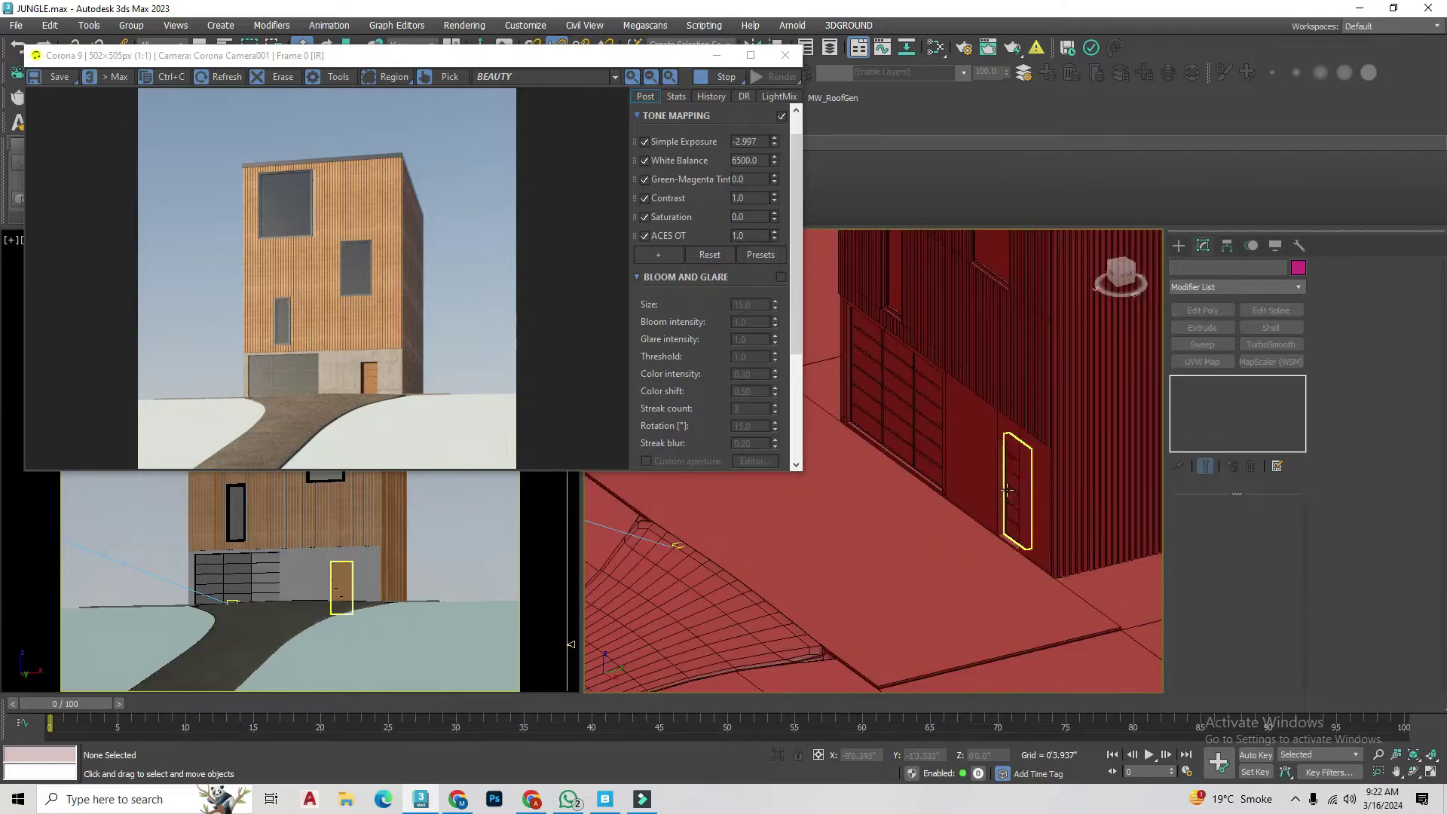
click(1017, 490)
scroll(1061, 354, down, 5)
click(1061, 354)
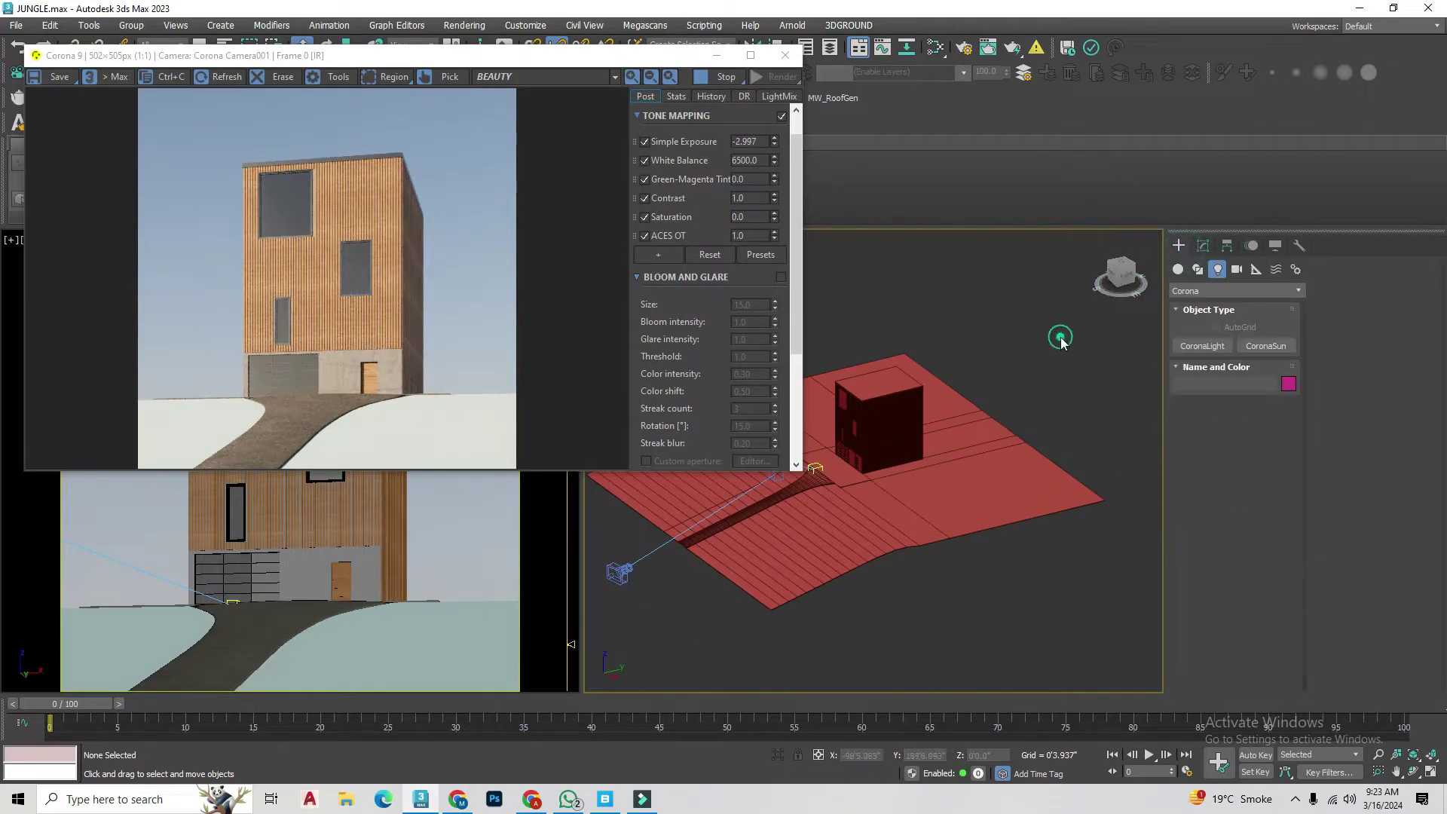
scroll(980, 377, up, 3)
Step: Select the slat cladding, orbit to an angled view and select the ground
click(784, 56)
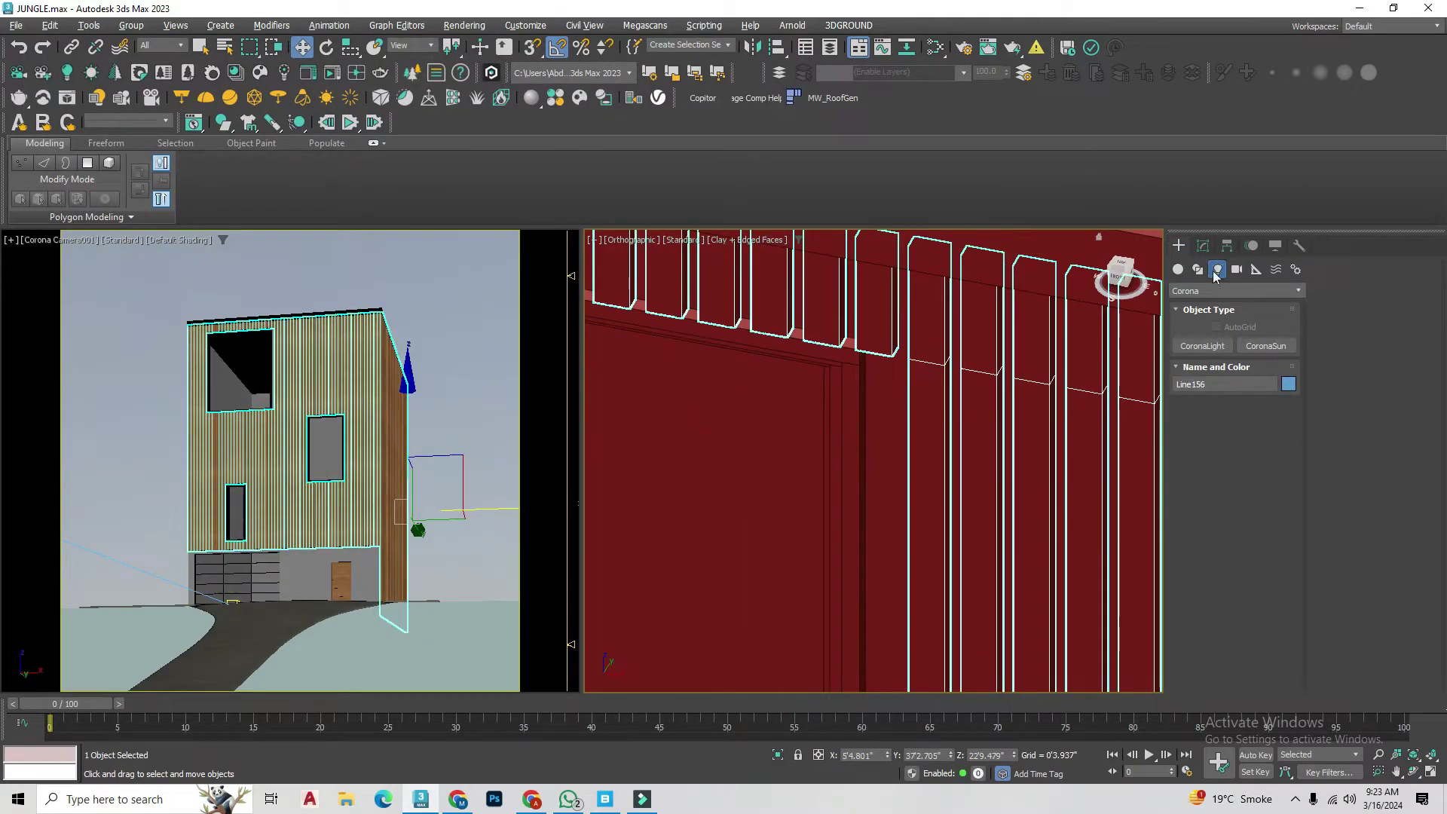
scroll(862, 243, down, 5)
alt+middle_drag(861, 243, 942, 339)
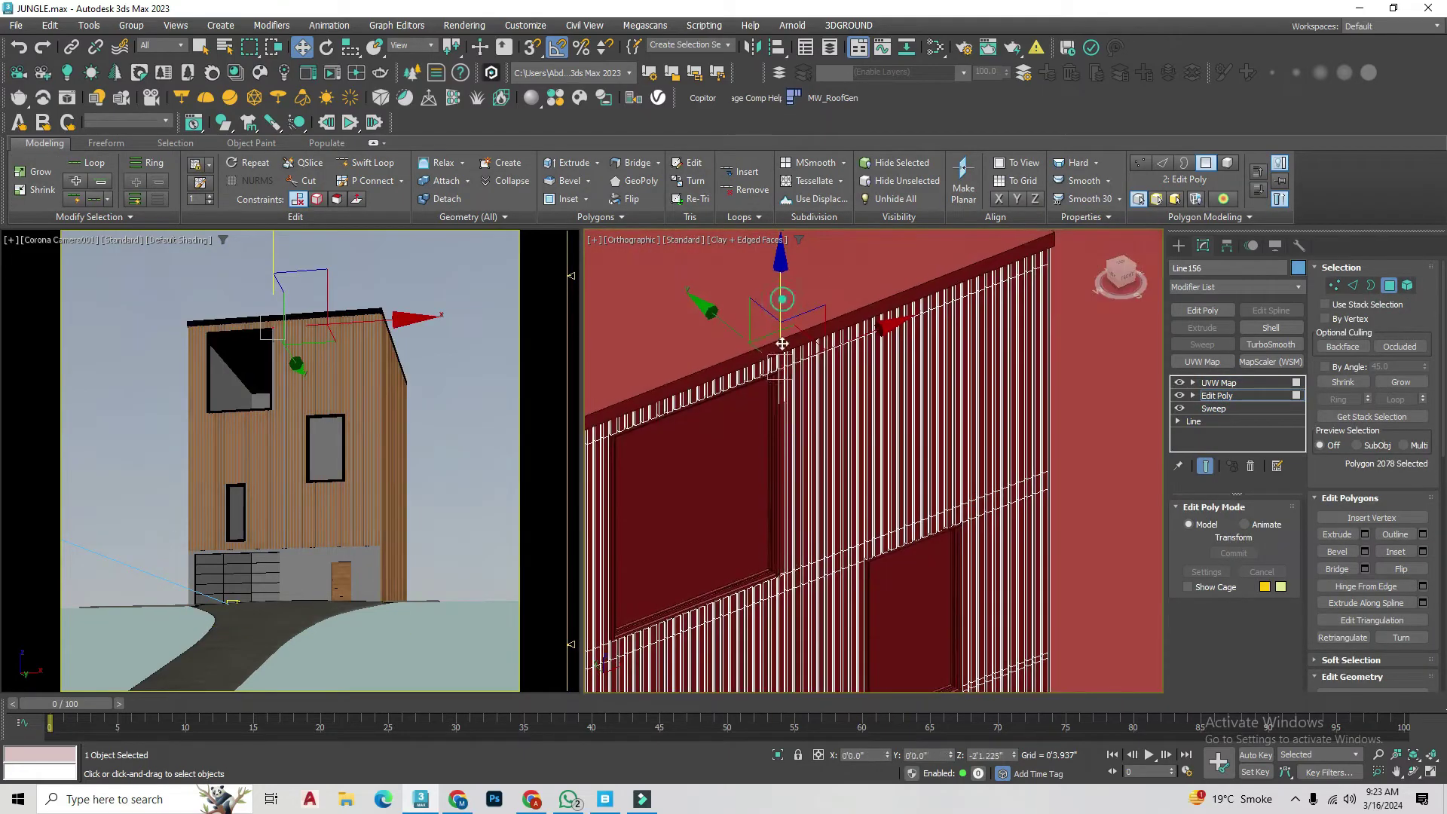
scroll(942, 339, down, 5)
scroll(914, 490, down, 5)
click(914, 608)
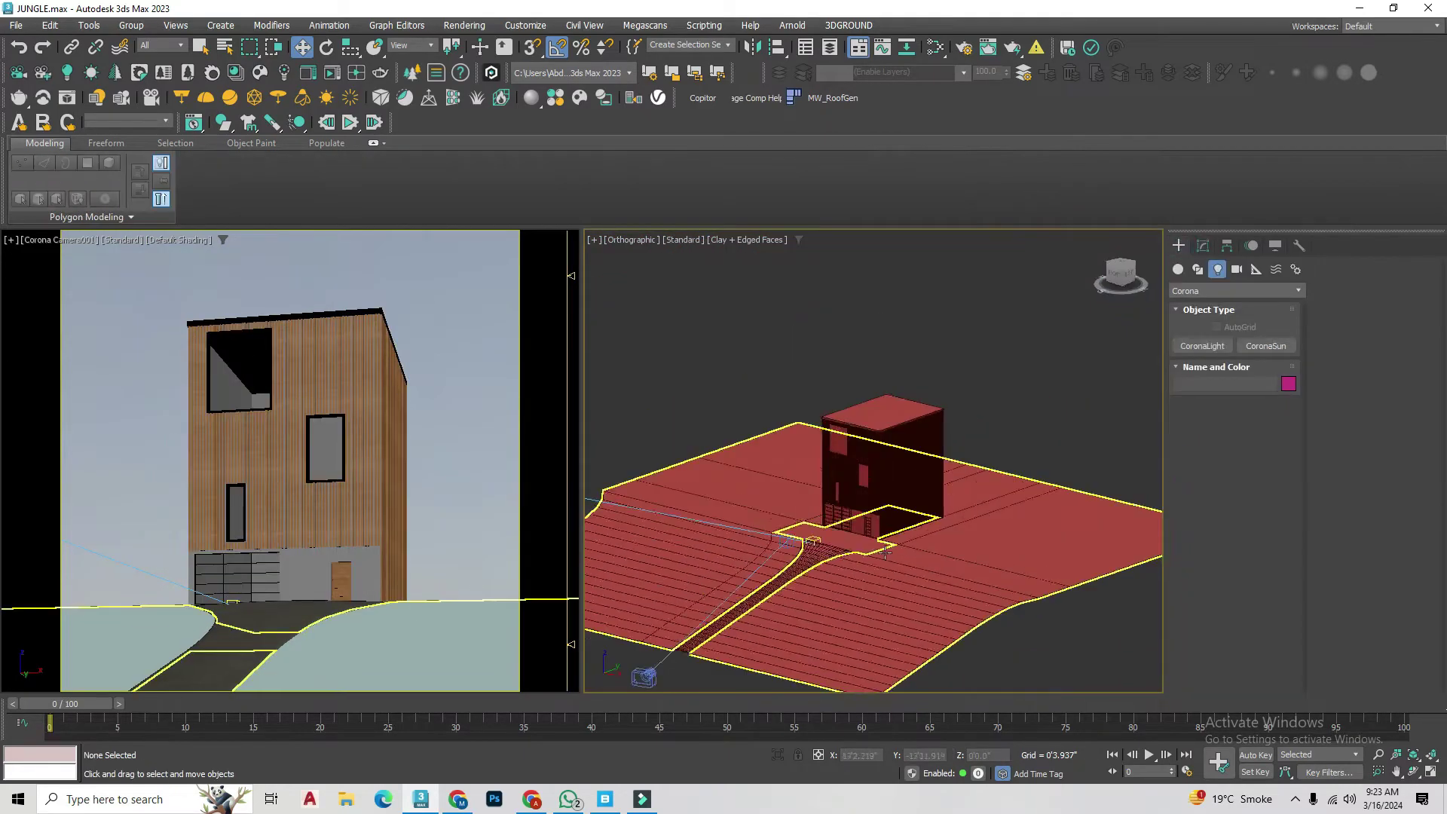
scroll(914, 608, up, 3)
Step: Connect the terrain edges beside the path and tessellate them into a dense grid
click(1202, 245)
key(2)
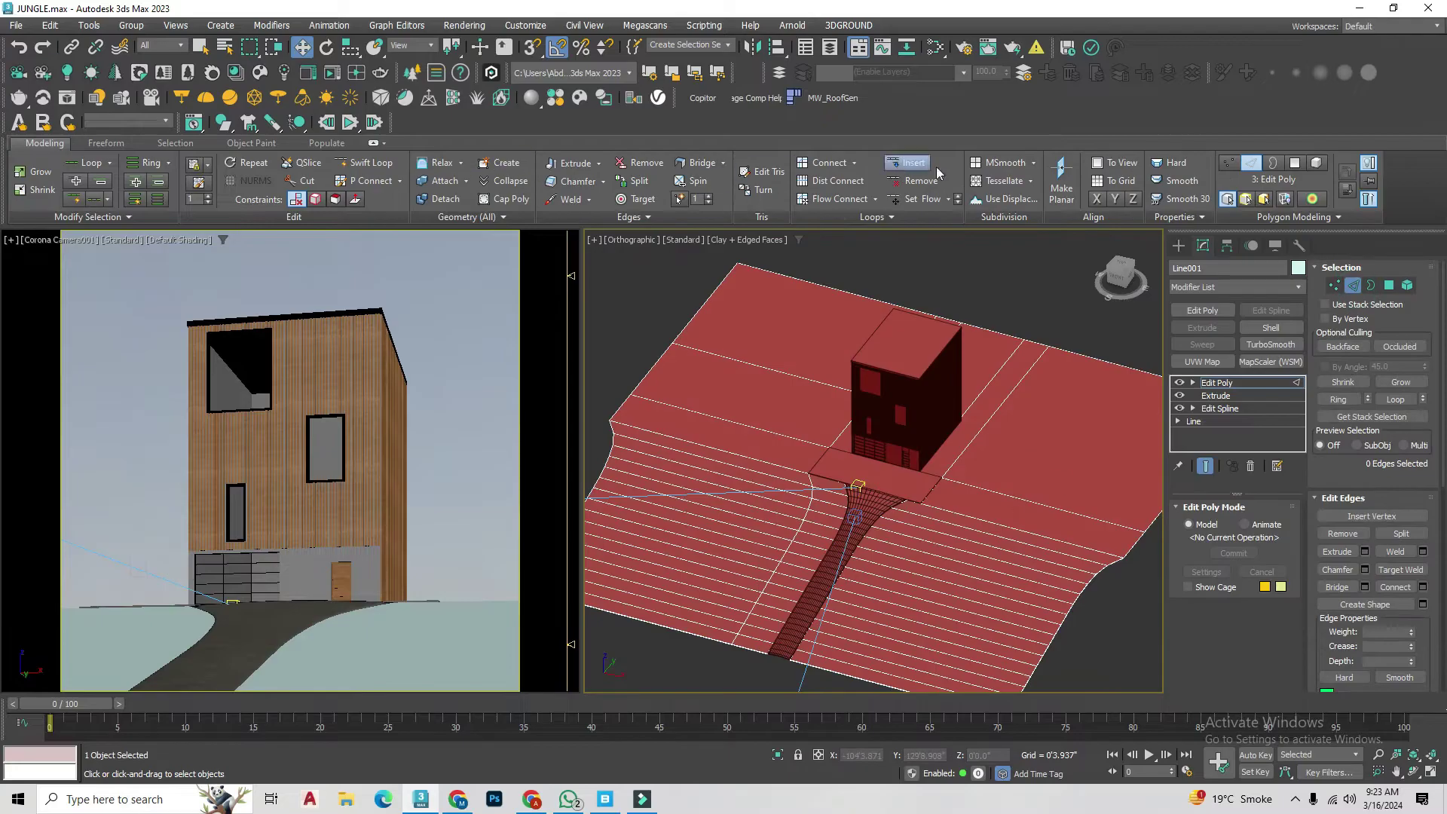
key(shift+z)
key(shift+z)
key(ctrl+a)
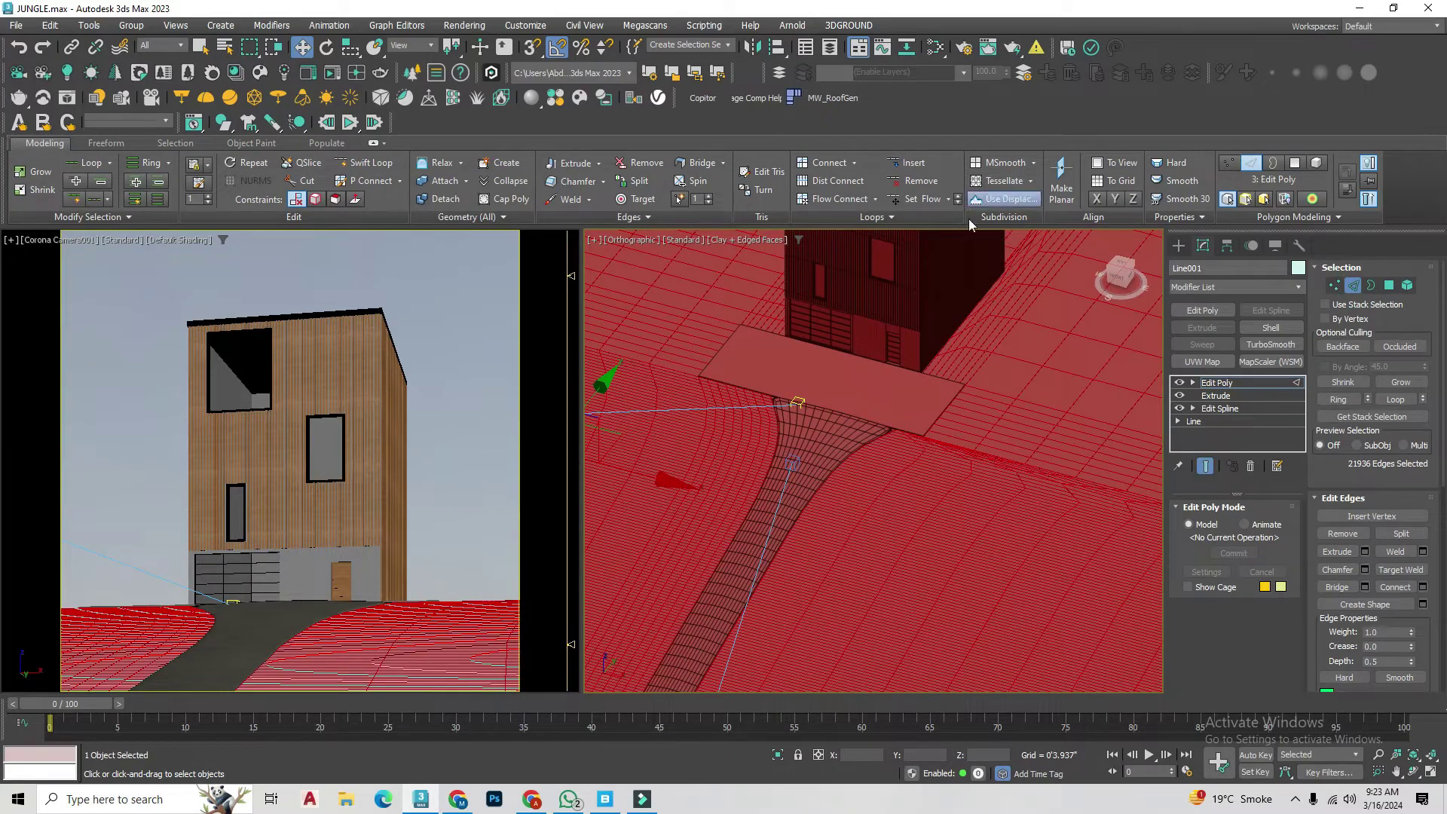
scroll(897, 475, up, 3)
scroll(936, 388, down, 4)
click(956, 633)
click(1423, 519)
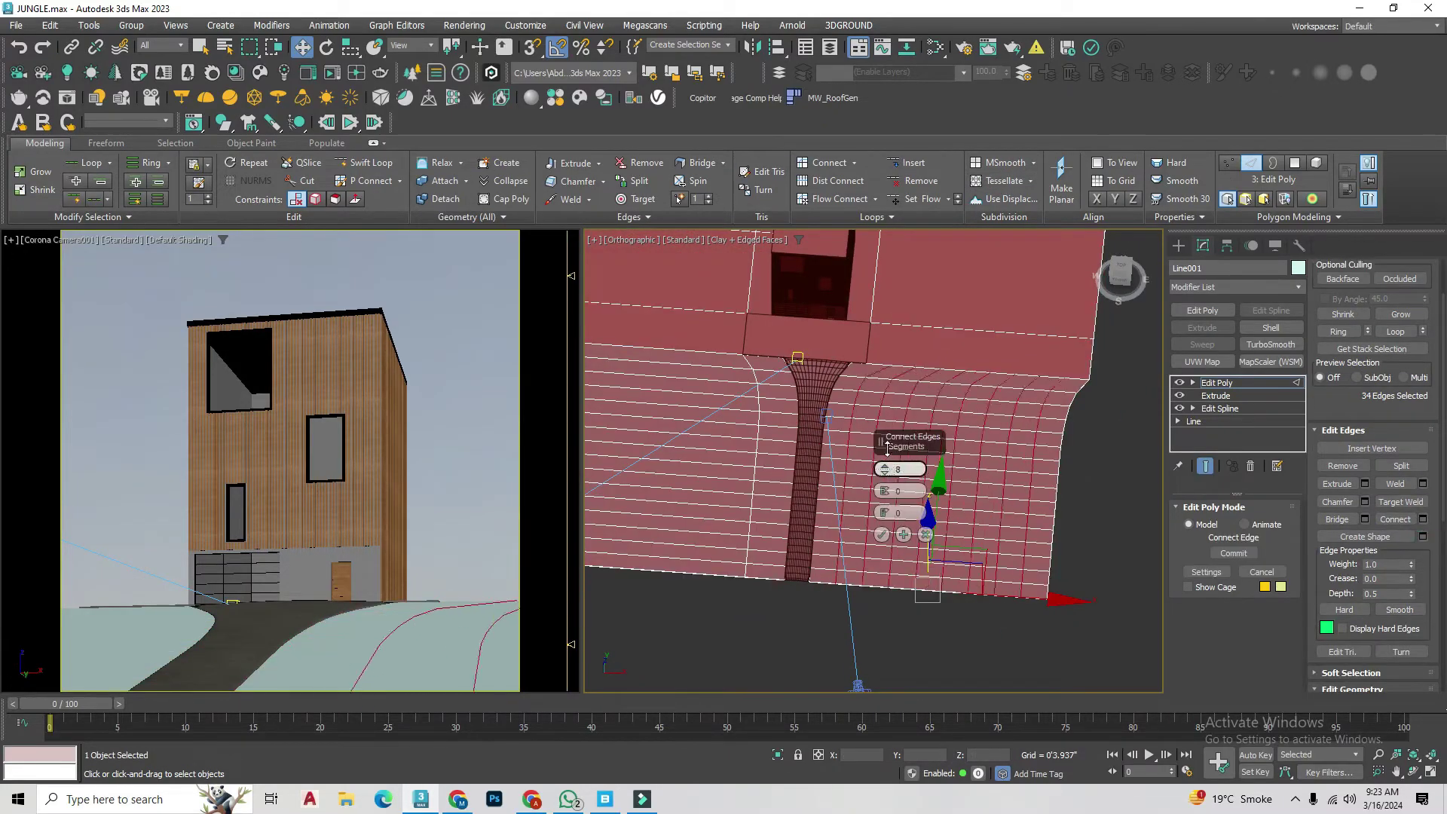
click(763, 190)
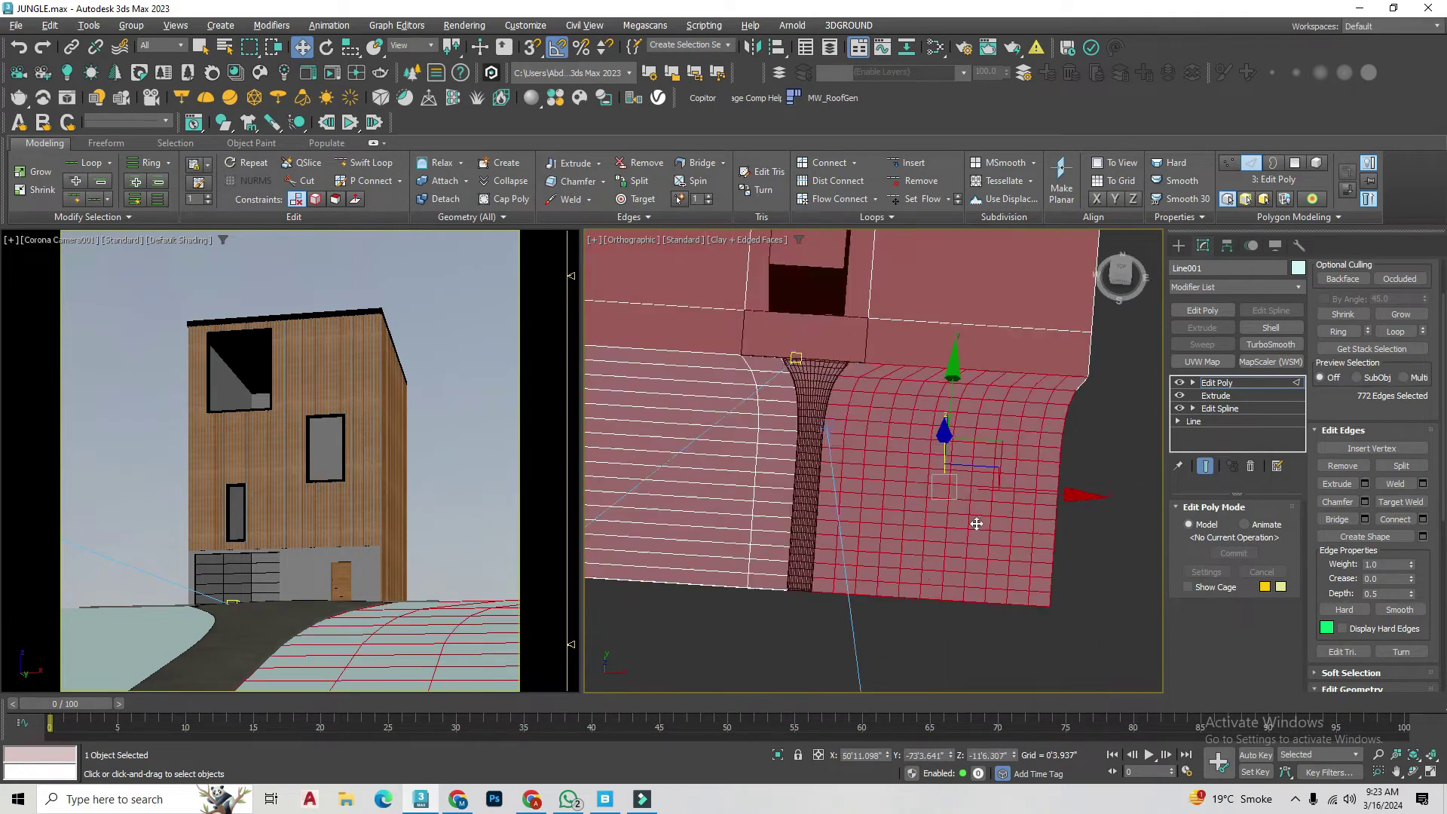
click(1003, 184)
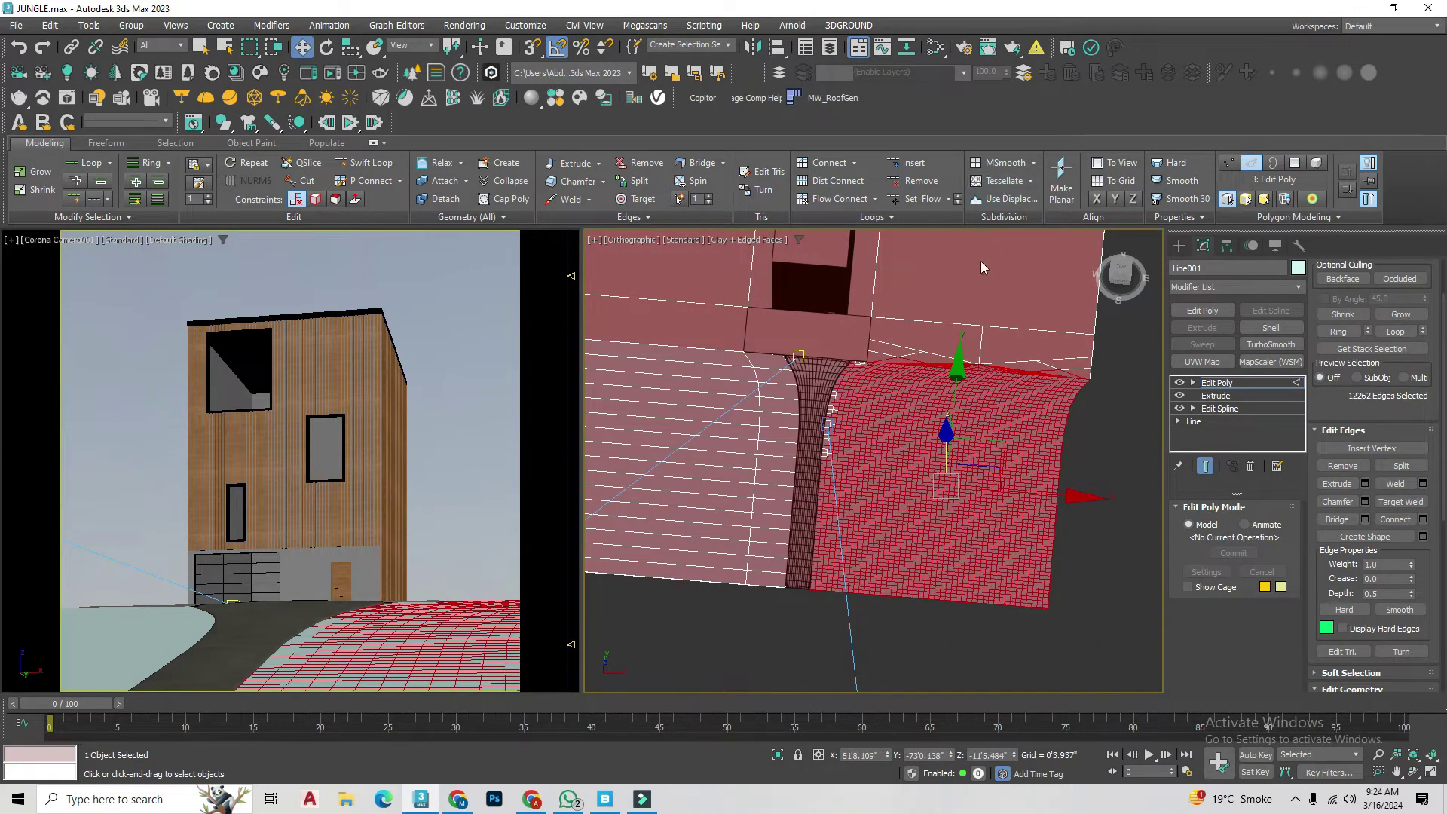
key(ctrl+z)
Step: Sculpt bumps into the terrain with a larger vertical Push/Pull Paint Deformation
key(4)
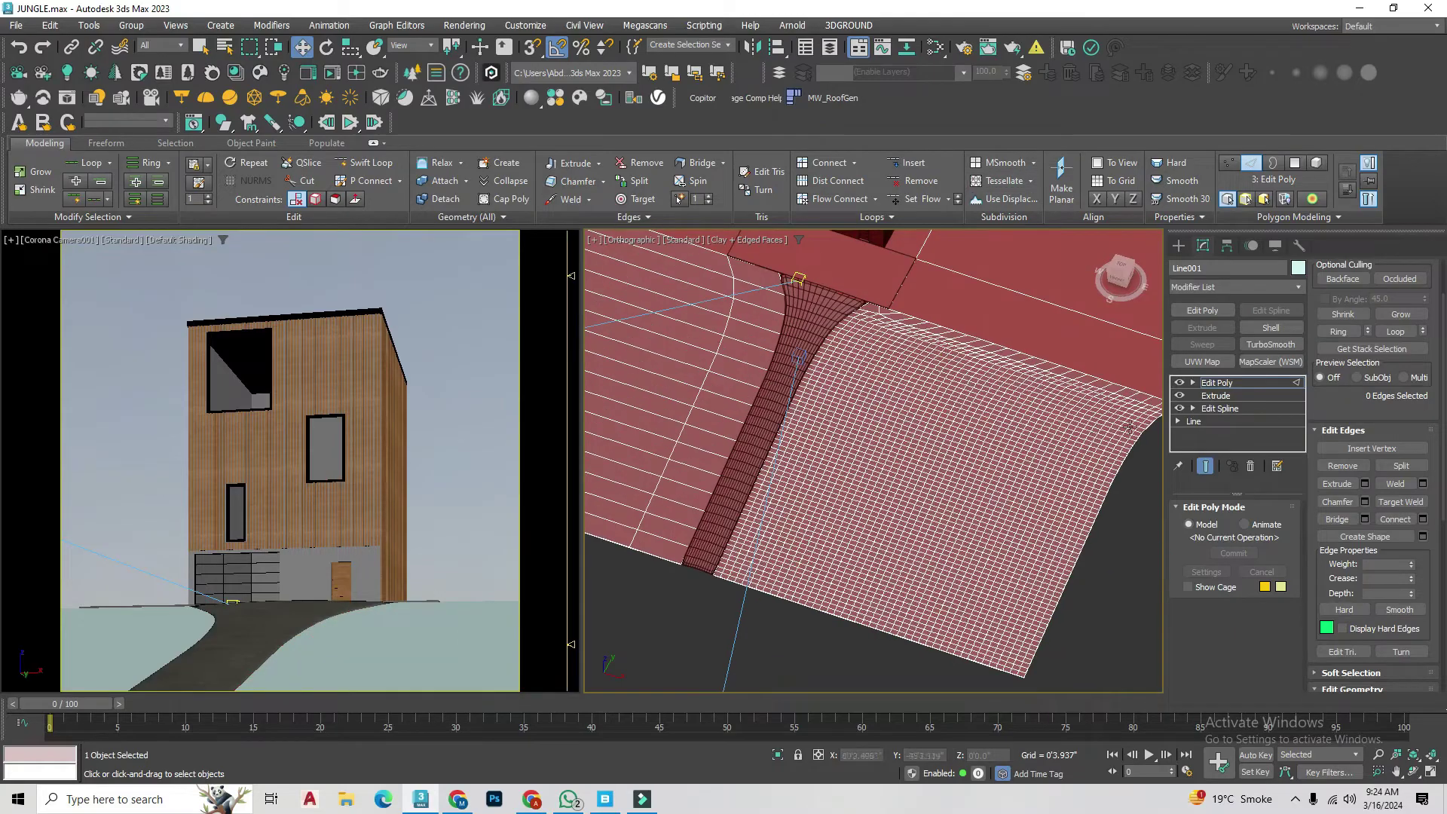
click(1402, 584)
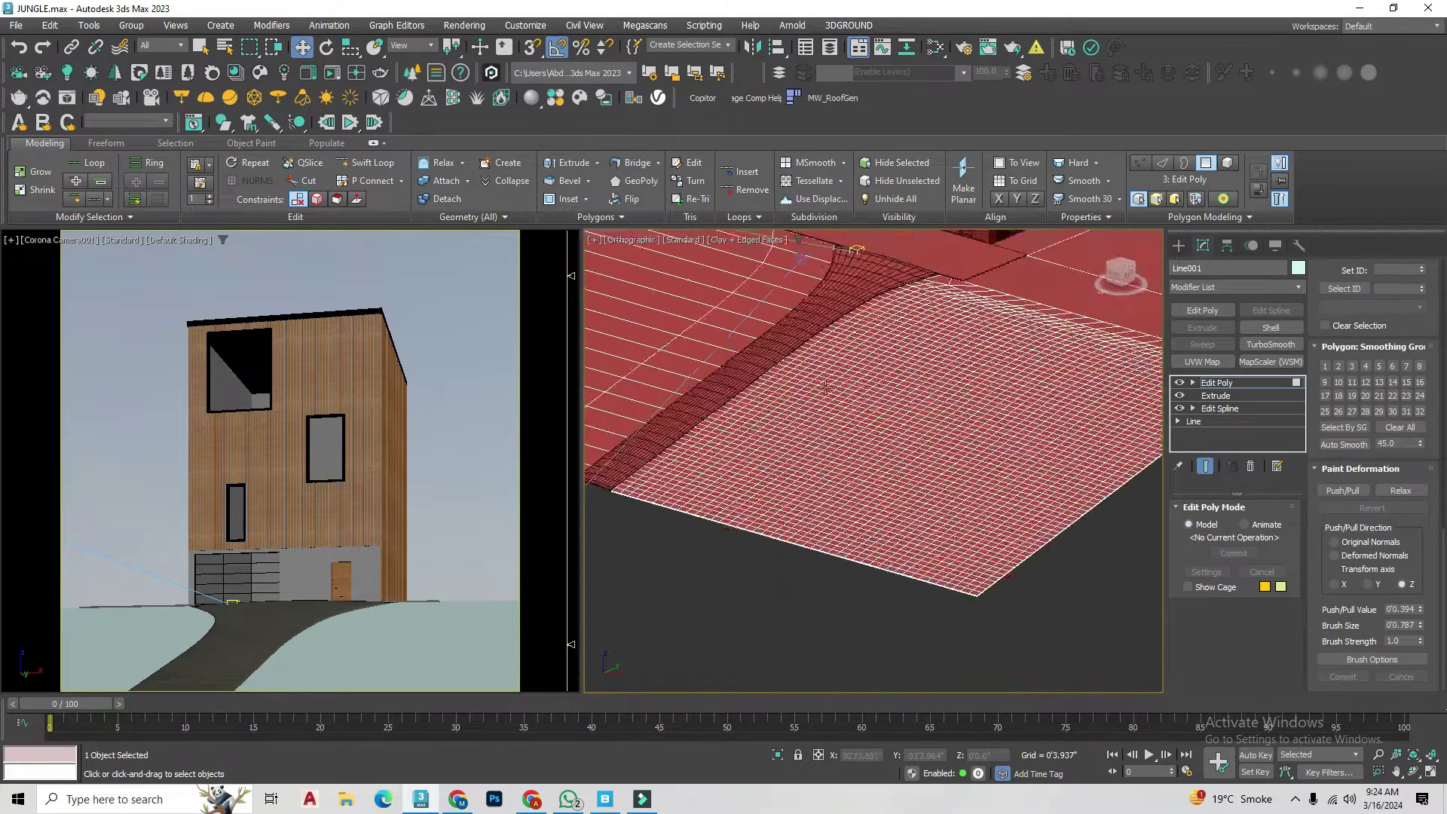
drag(1421, 609, 1232, 133)
key(4)
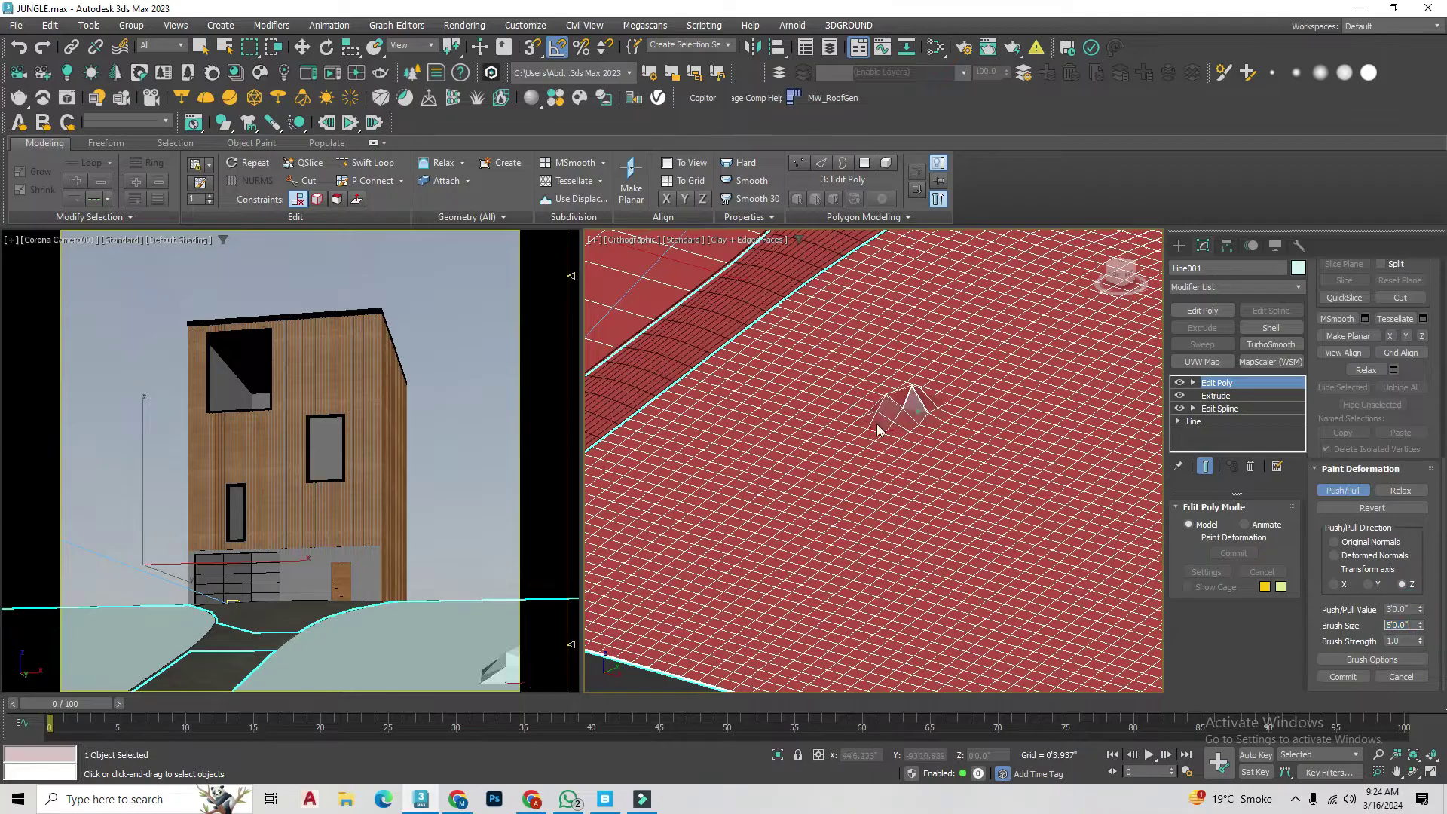
scroll(827, 510, down, 2)
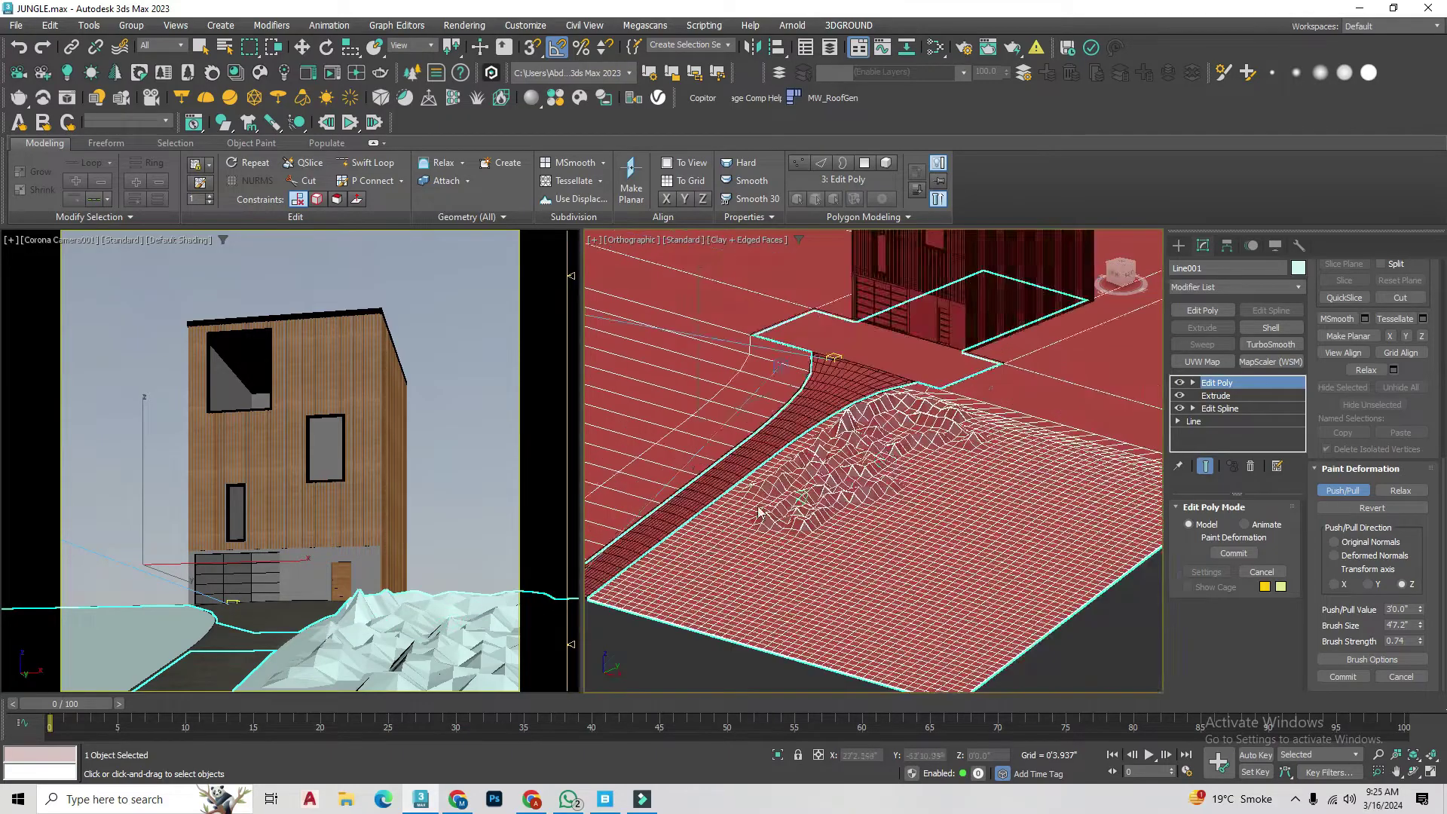
middle_drag(1074, 407, 953, 497)
alt+middle_drag(1019, 420, 911, 598)
Step: Detach the bumpy terrain polygons as a separate object, Object019
key(4)
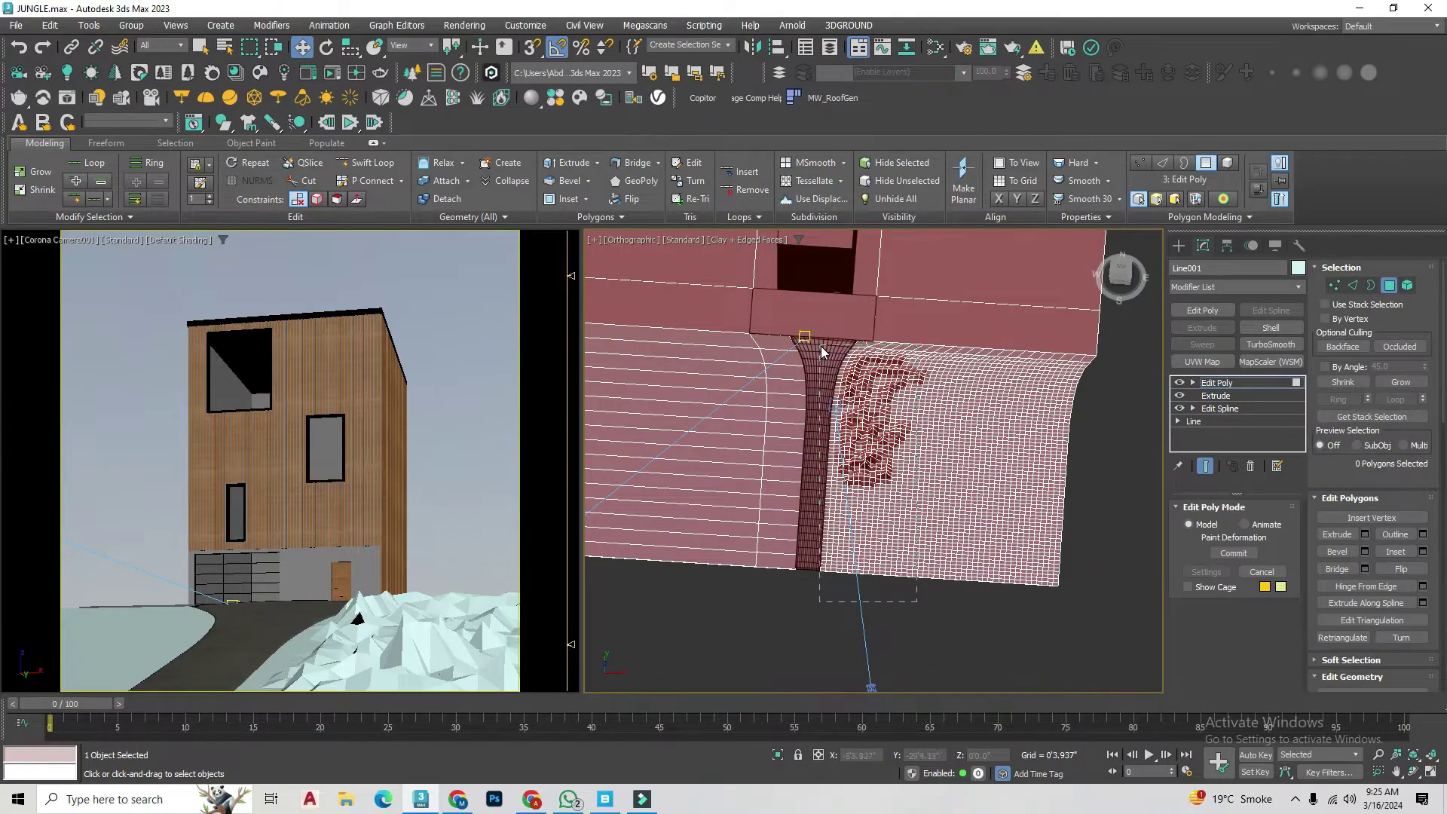
drag(821, 346, 965, 580)
key(t)
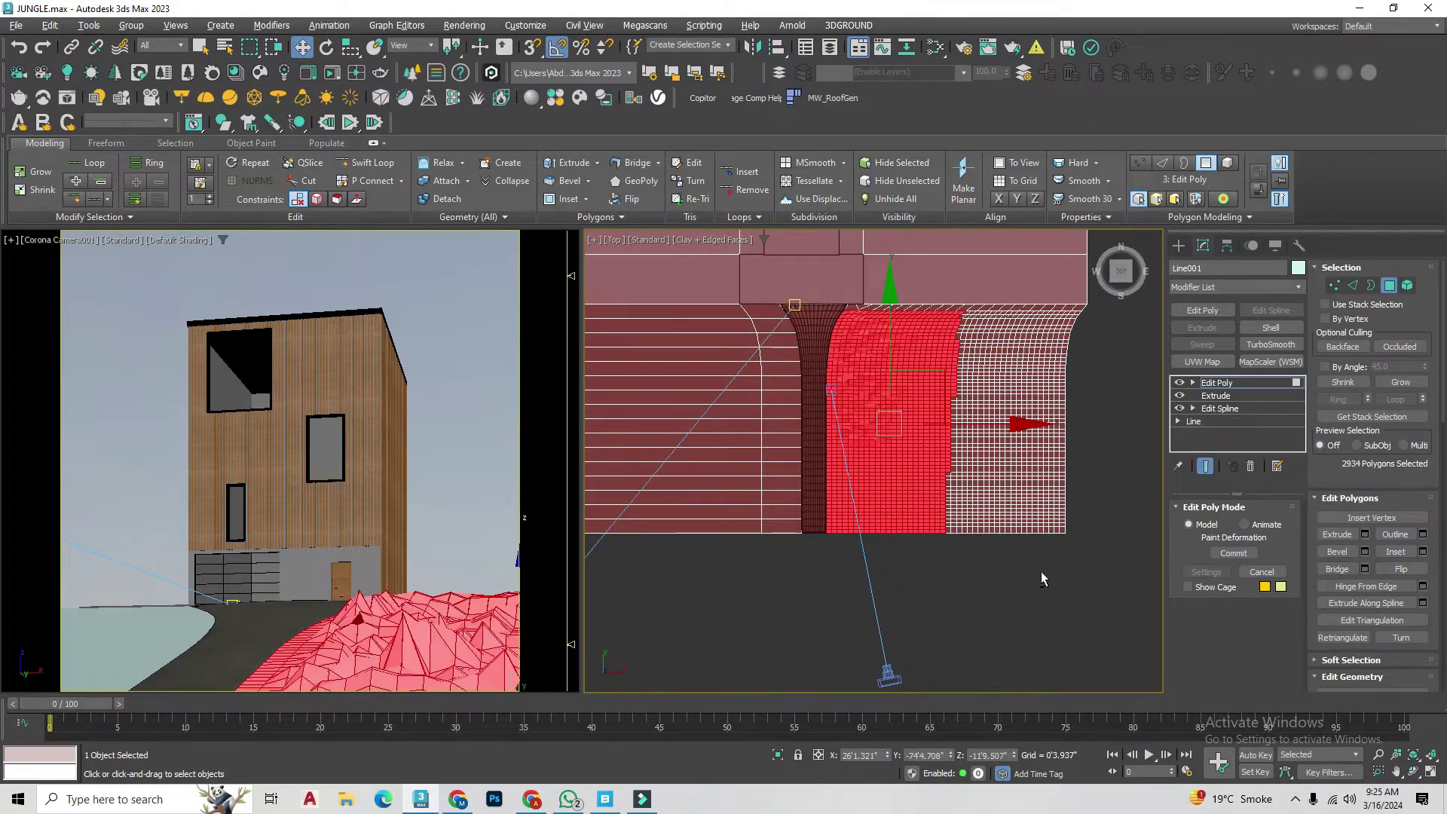
alt+middle_drag(881, 350, 920, 415)
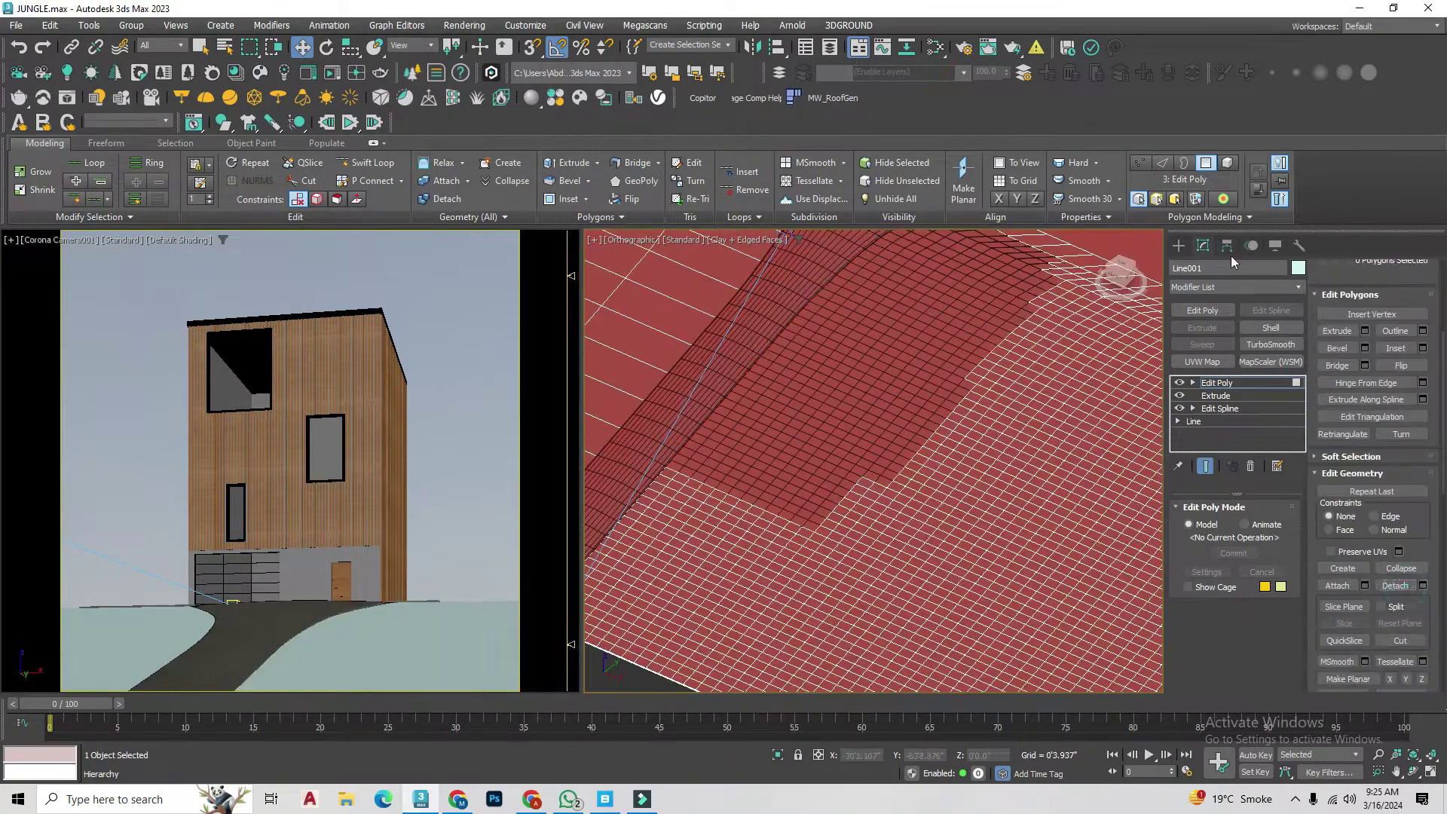
click(920, 416)
scroll(920, 416, up, 3)
click(1203, 246)
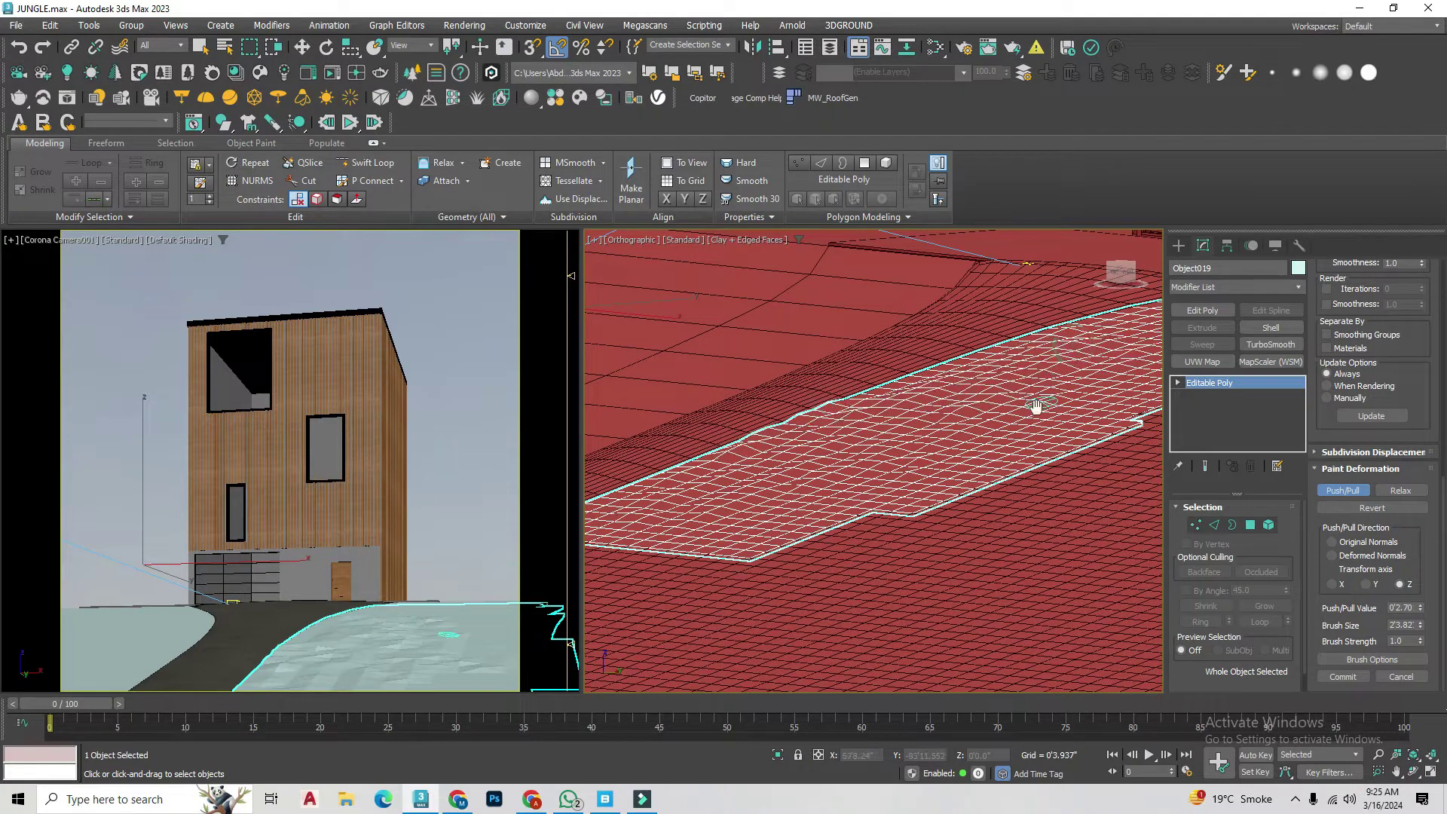
Step: Move the new patch's pivot toward the path edge
middle_drag(1036, 407, 782, 537)
alt+middle_drag(772, 603, 720, 590)
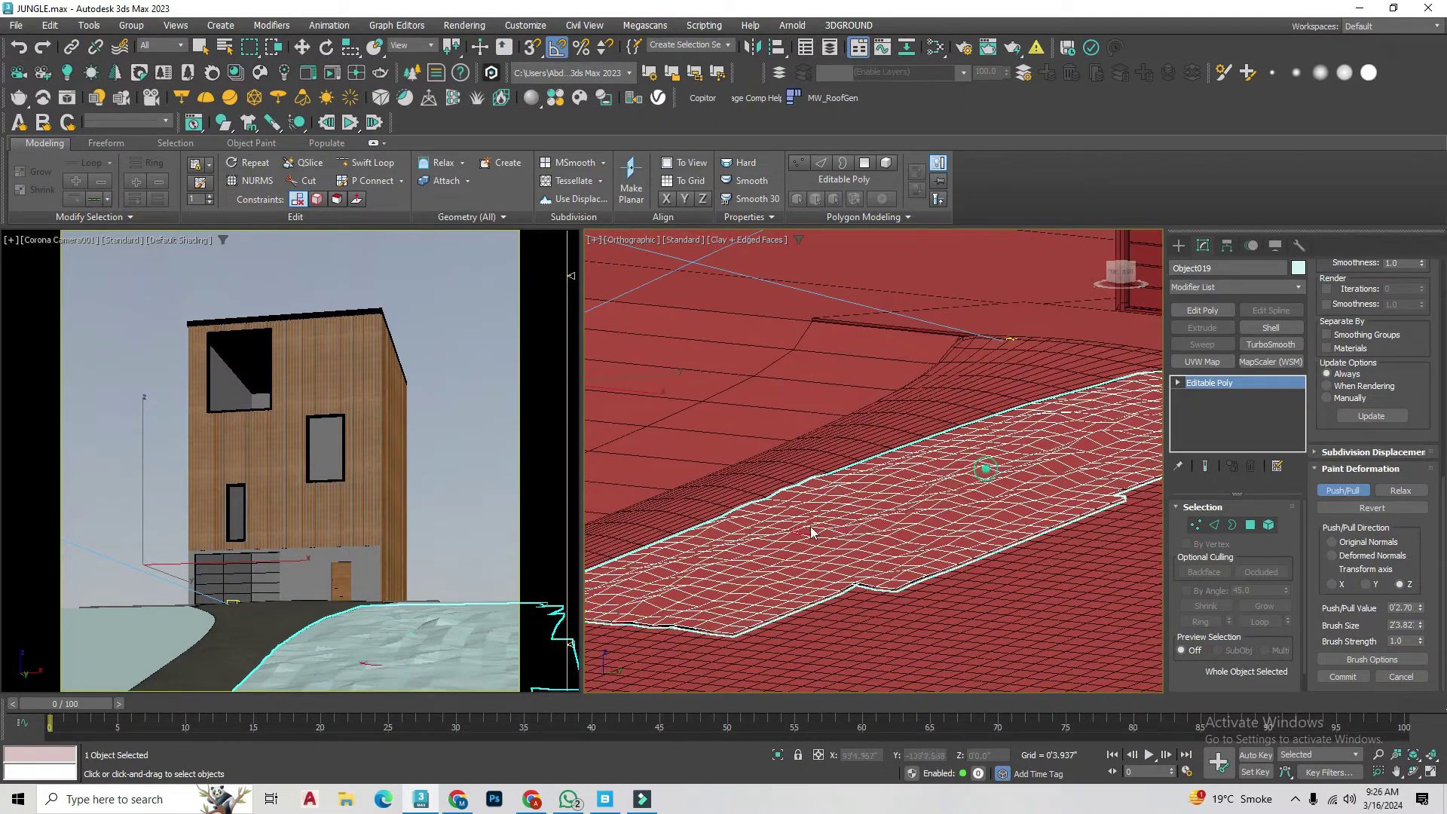
alt+middle_drag(1051, 529, 955, 529)
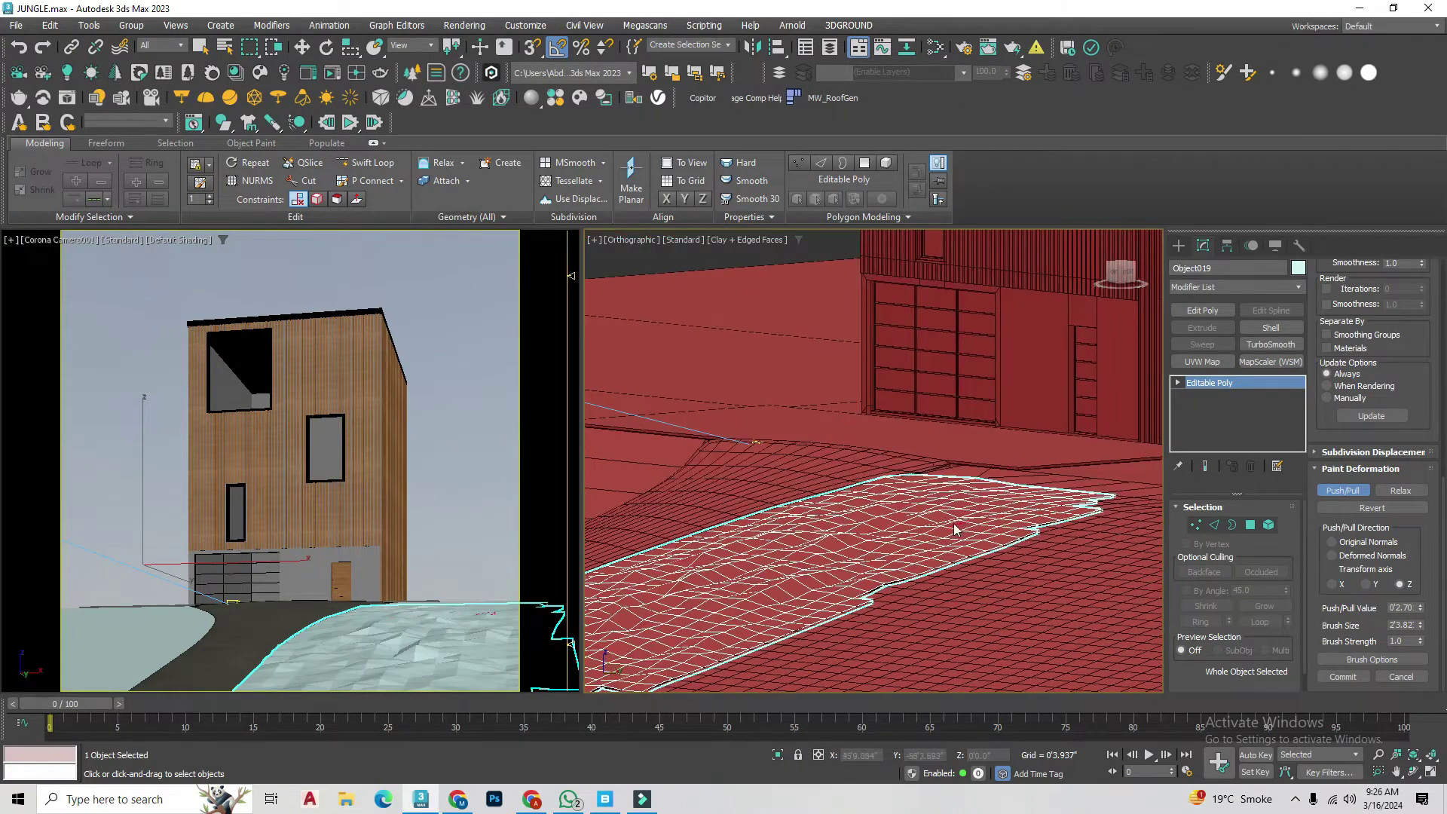
key(w)
alt+middle_drag(626, 606, 867, 528)
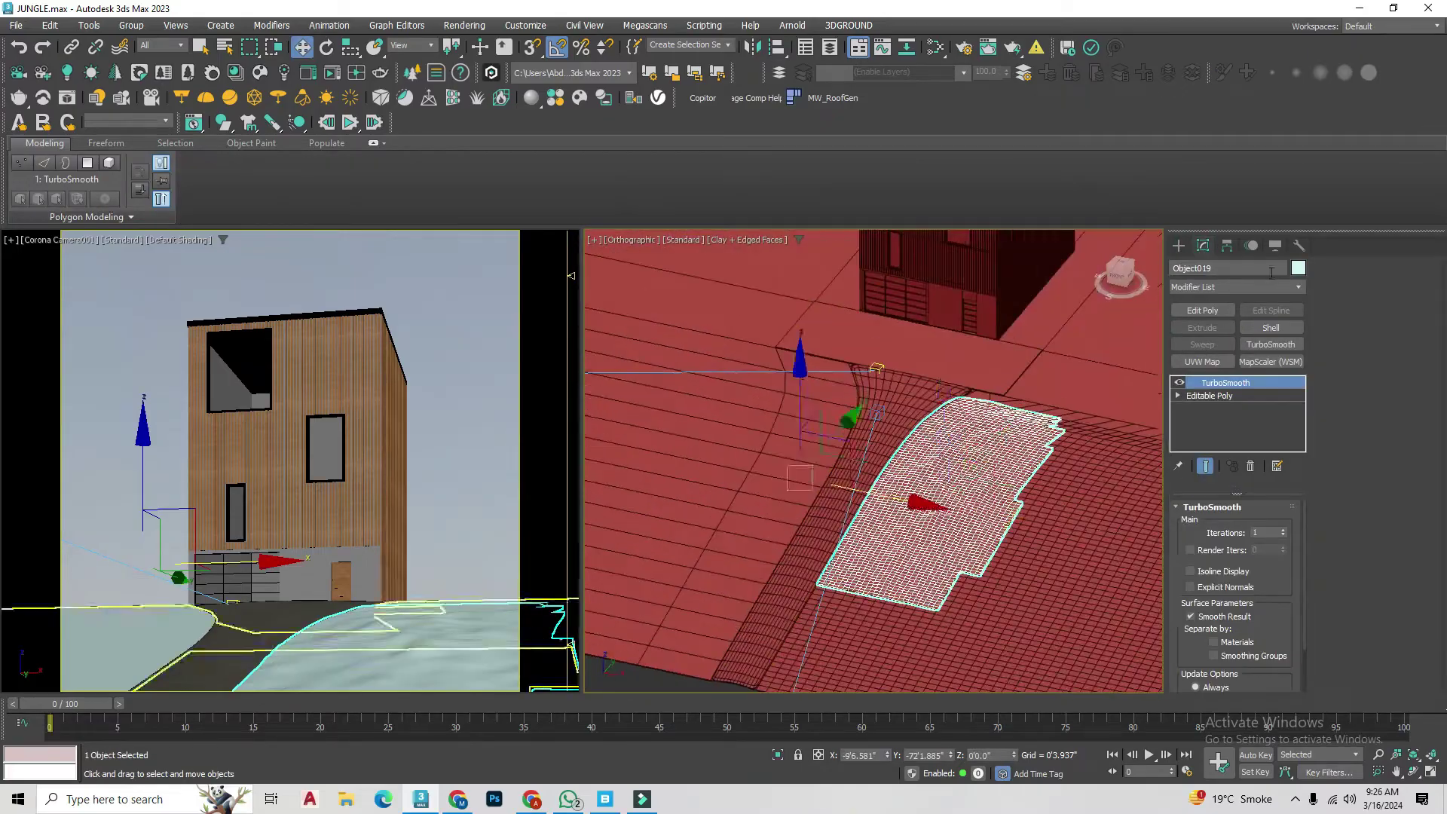
Step: Mirror a copy of the bumpy patch on X and move it across the path
click(1227, 246)
click(1233, 351)
alt+middle_drag(1011, 511, 829, 452)
click(752, 47)
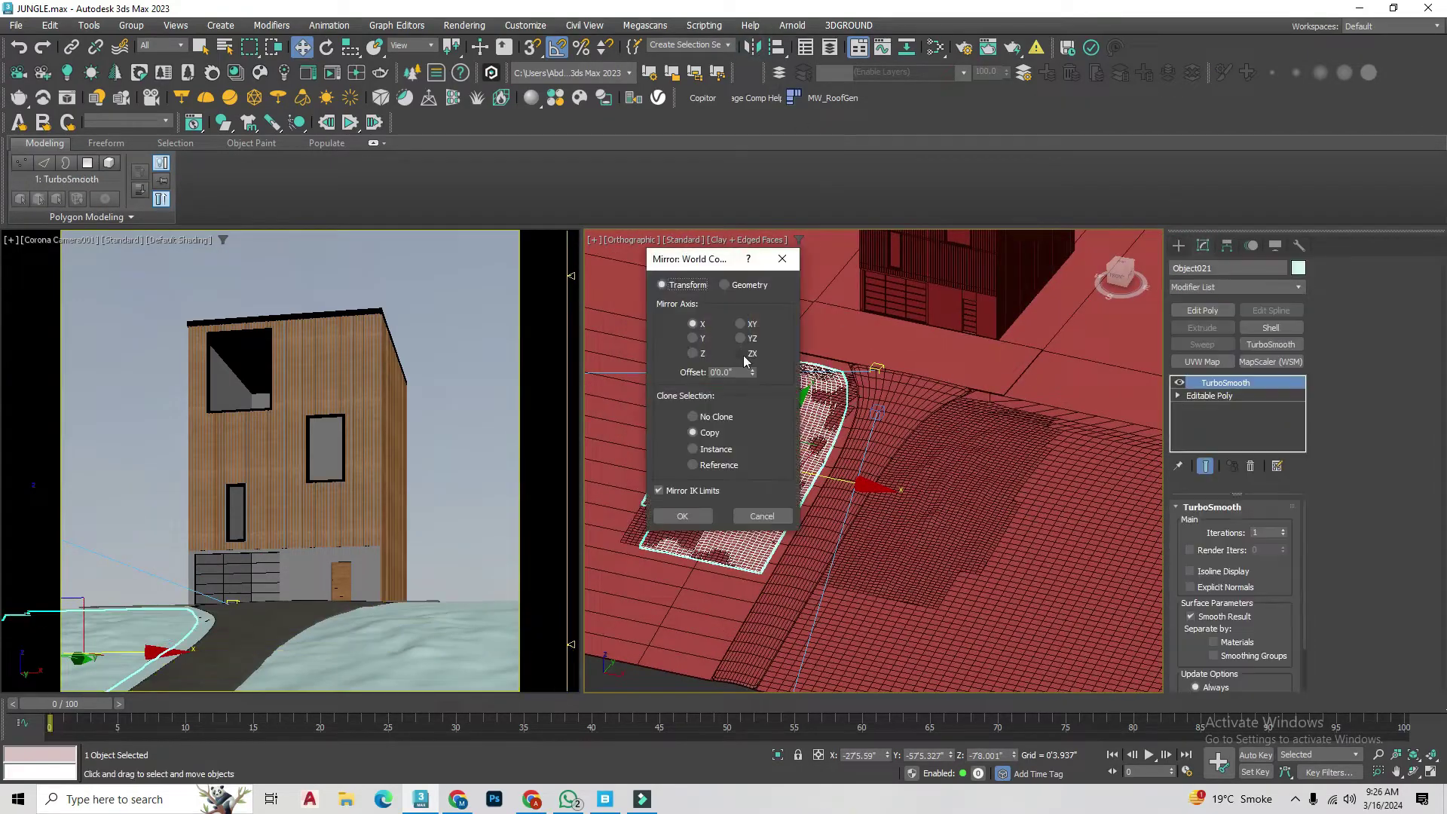
click(753, 465)
drag(753, 464, 1027, 422)
Step: Attach the mirrored copy to the original patch in Edit Poly, then select the terrain
click(1179, 245)
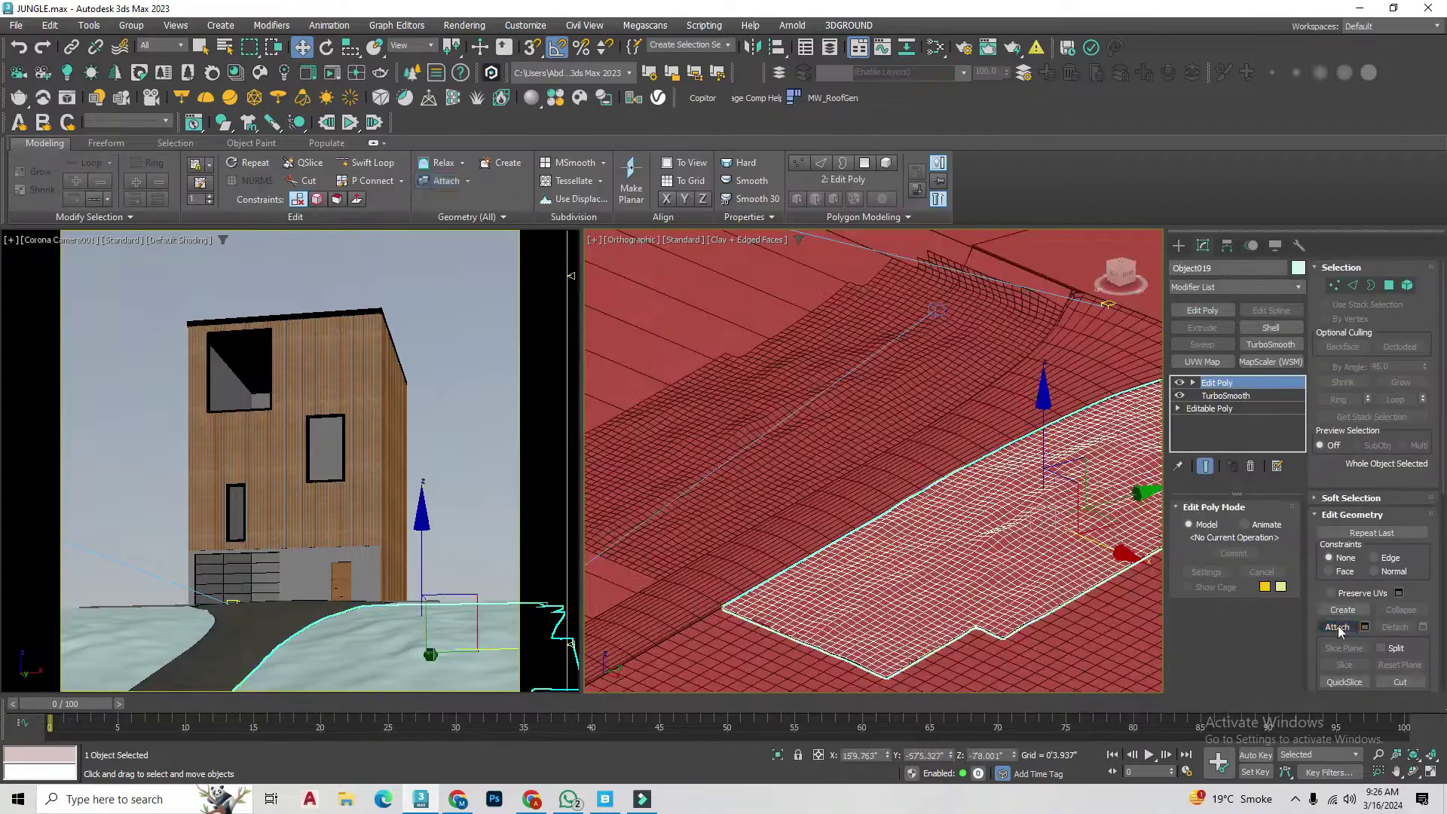
scroll(1026, 469, down, 10)
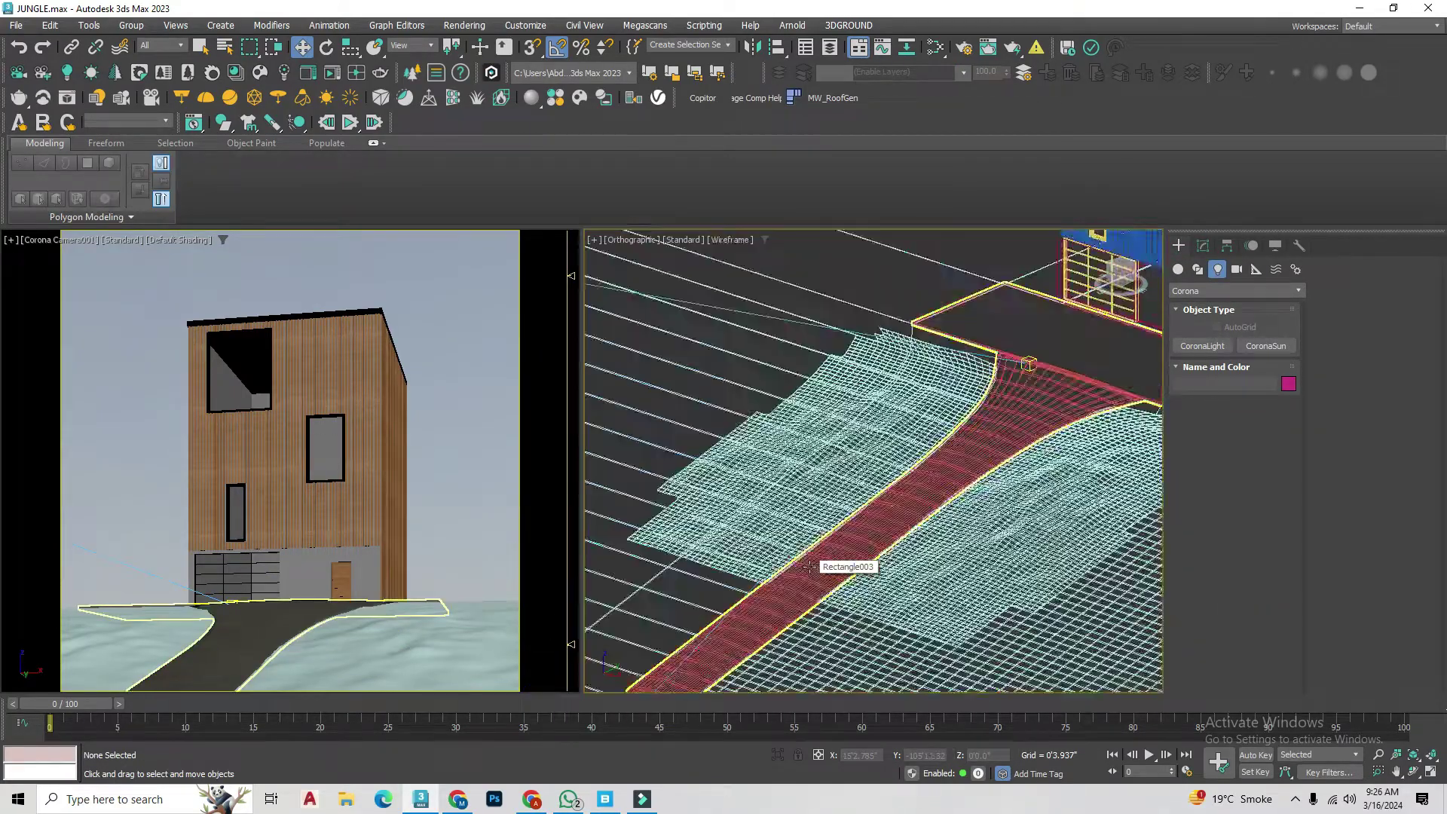
click(725, 540)
scroll(900, 553, up, 2)
scroll(802, 422, down, 5)
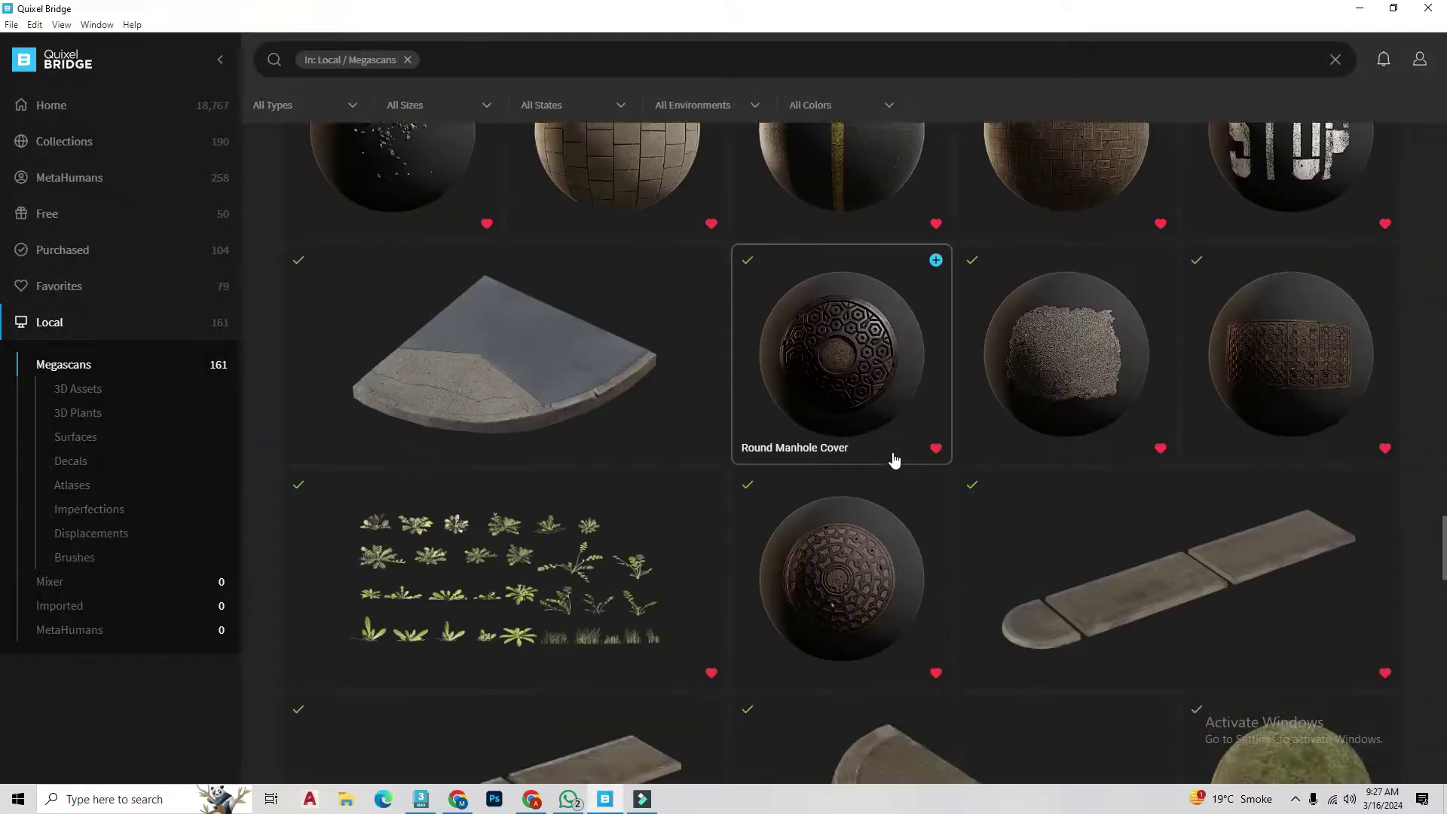
scroll(1380, 258, down, 3)
Step: Raise the mossy grass CoronaColorCorrect brightness in the Slate Material Editor
click(1356, 12)
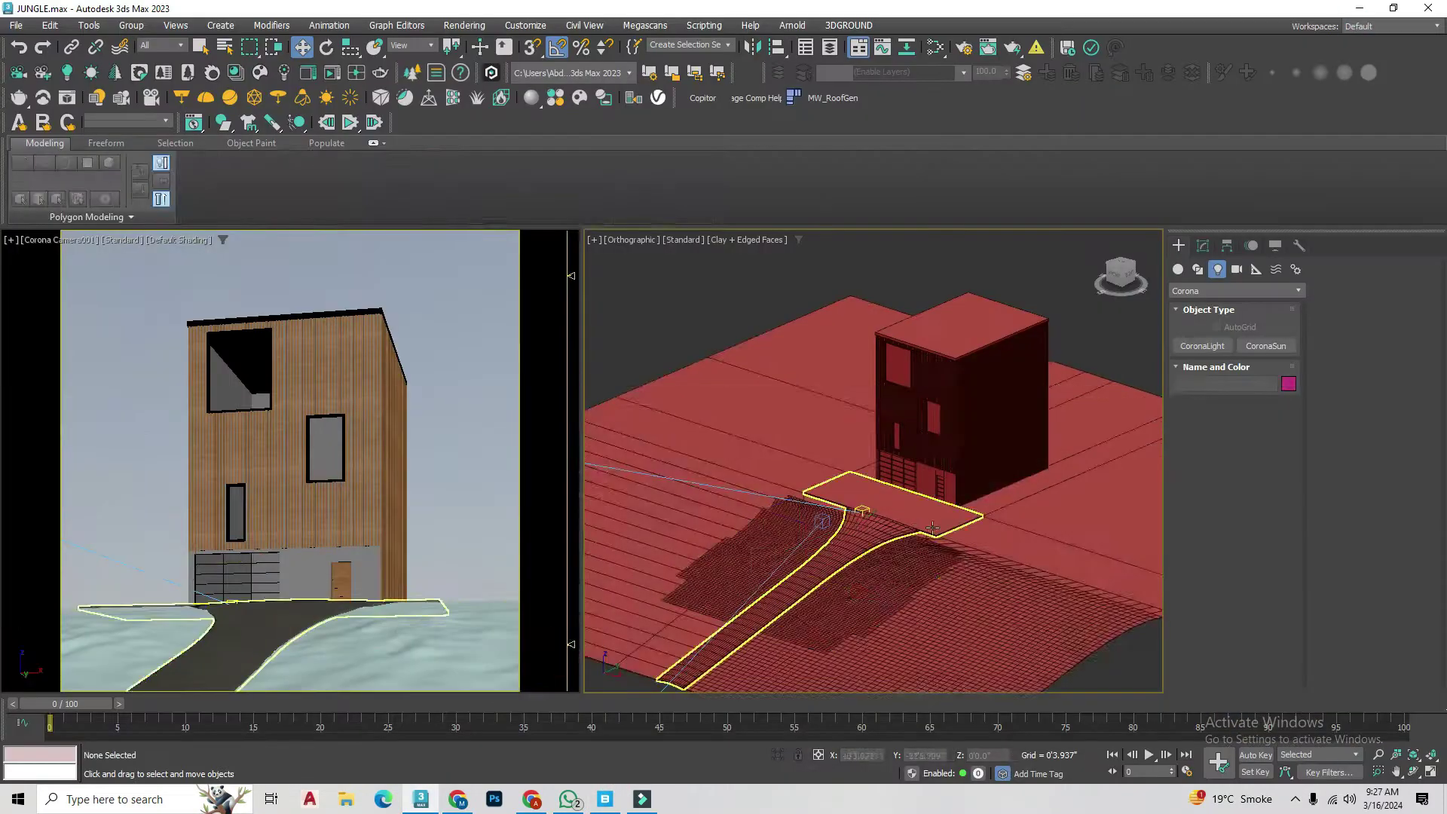
right_click(856, 411)
click(903, 289)
scroll(856, 550, down, 4)
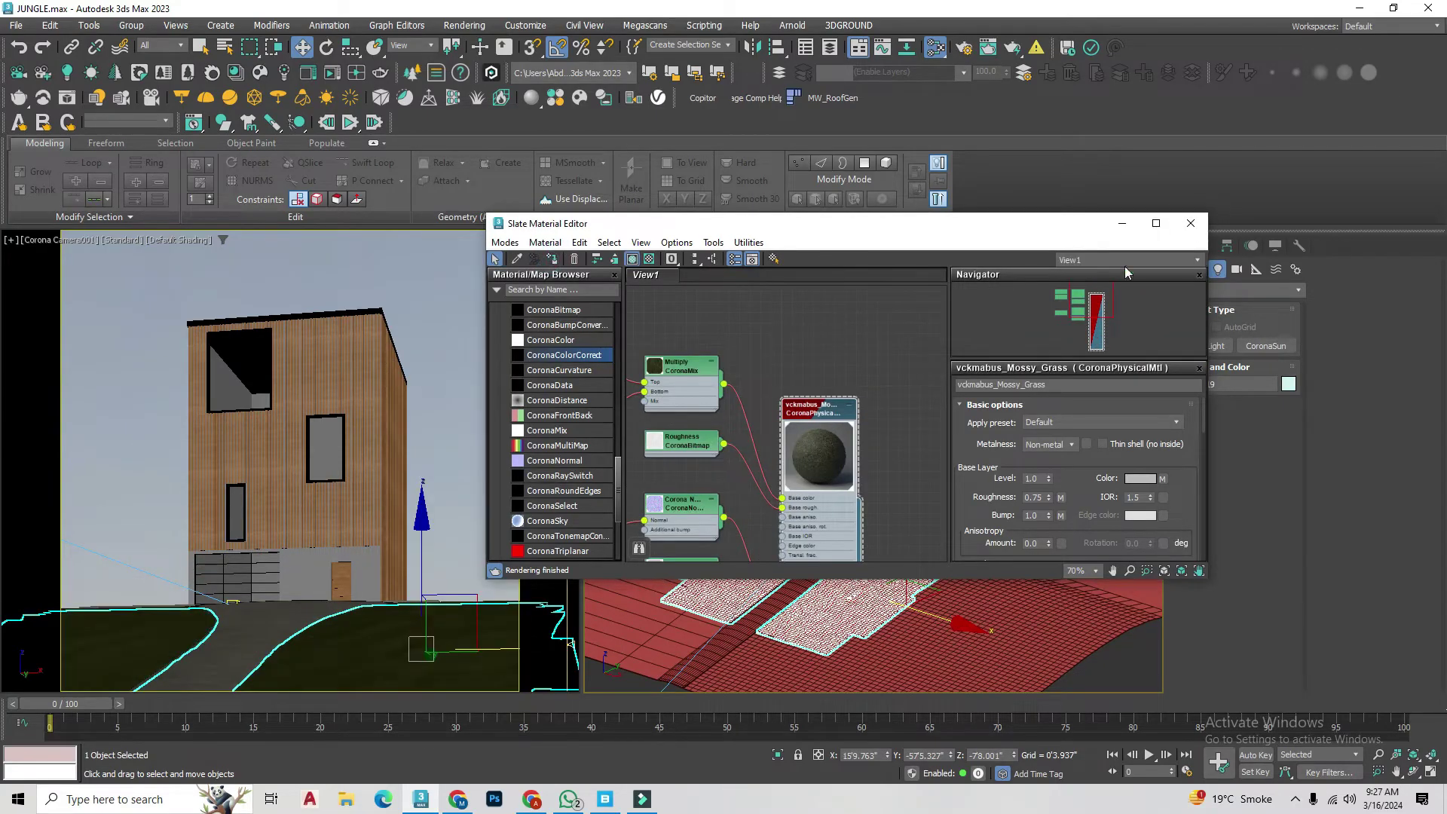
scroll(816, 461, up, 3)
mouse_move(815, 461)
middle_down()
mouse_move(845, 423)
mouse_move(815, 414)
middle_up()
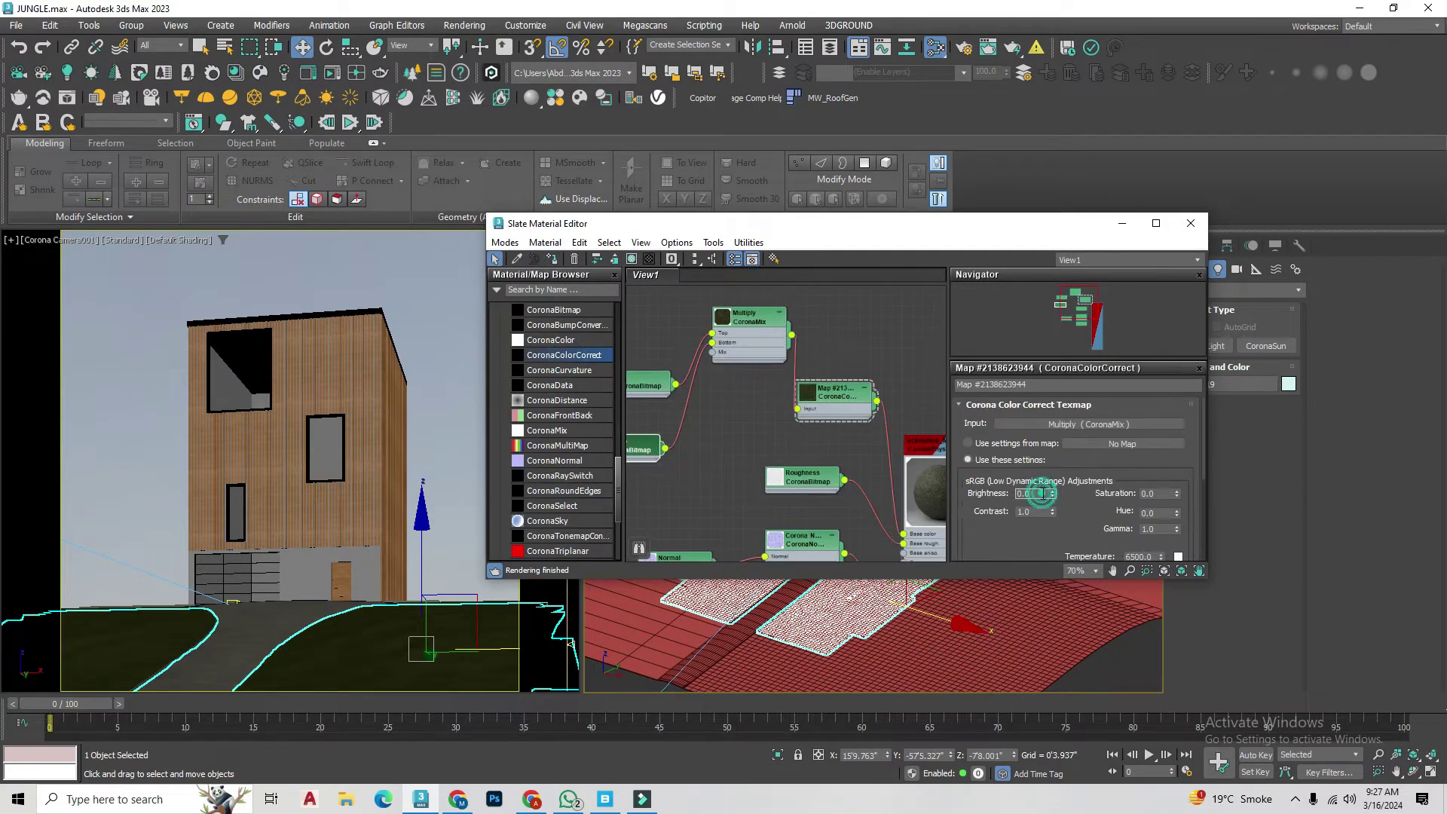
text(0.4)
key(Return)
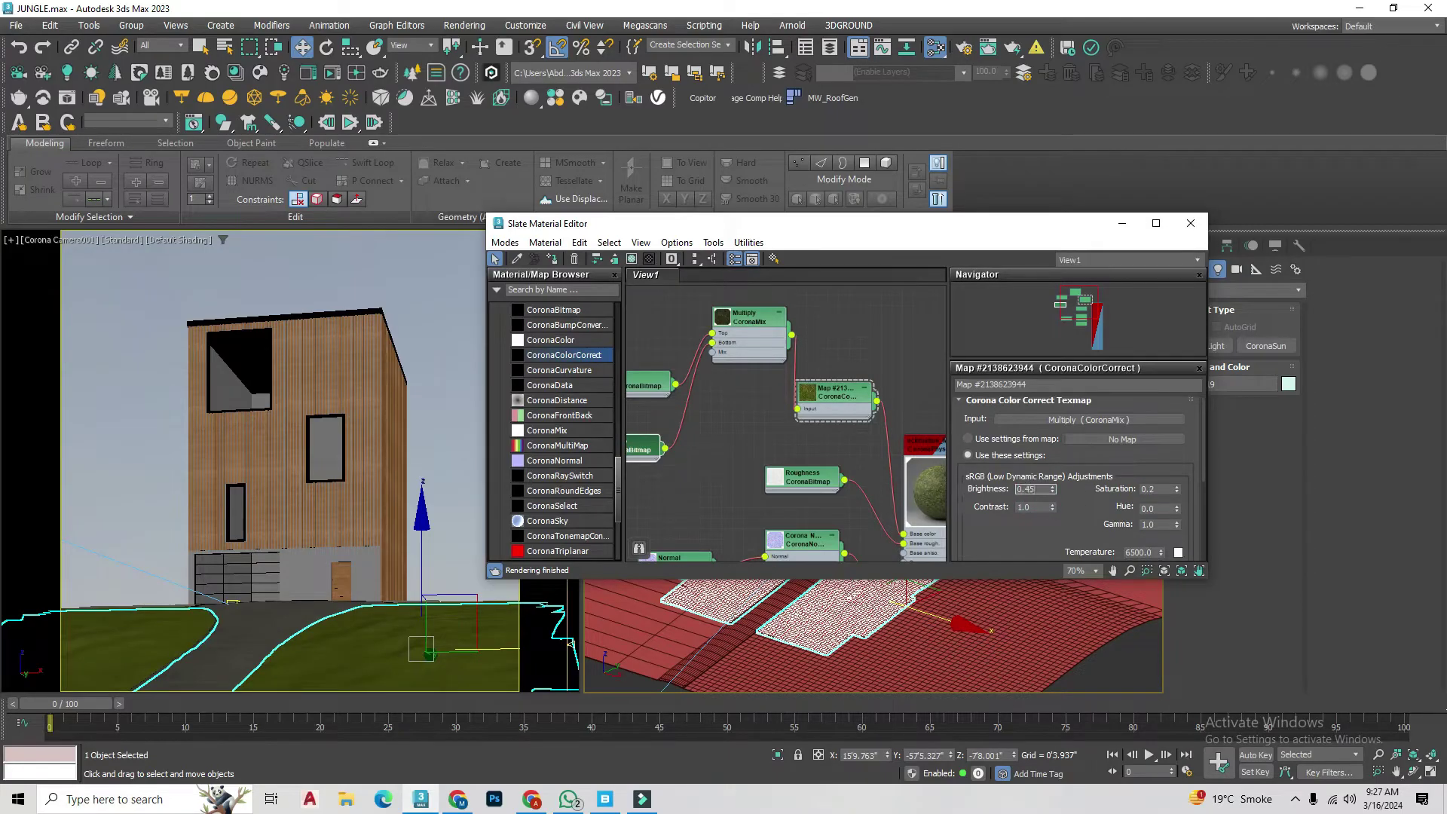
Step: Adjust the Mossy_Grass material displacement and close the material editor
click(925, 483)
scroll(925, 483, up, 2)
scroll(1085, 503, down, 10)
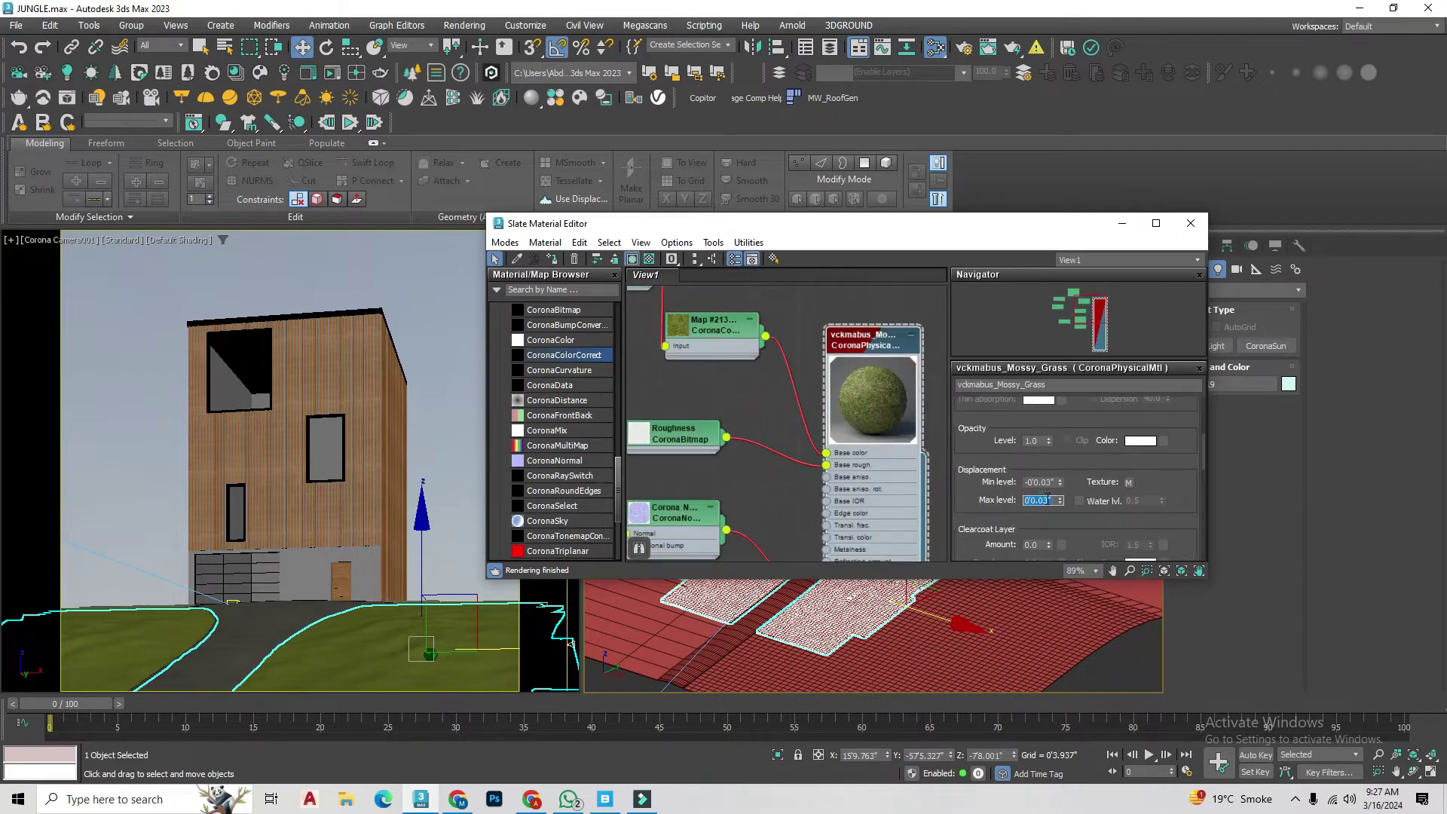
click(1190, 223)
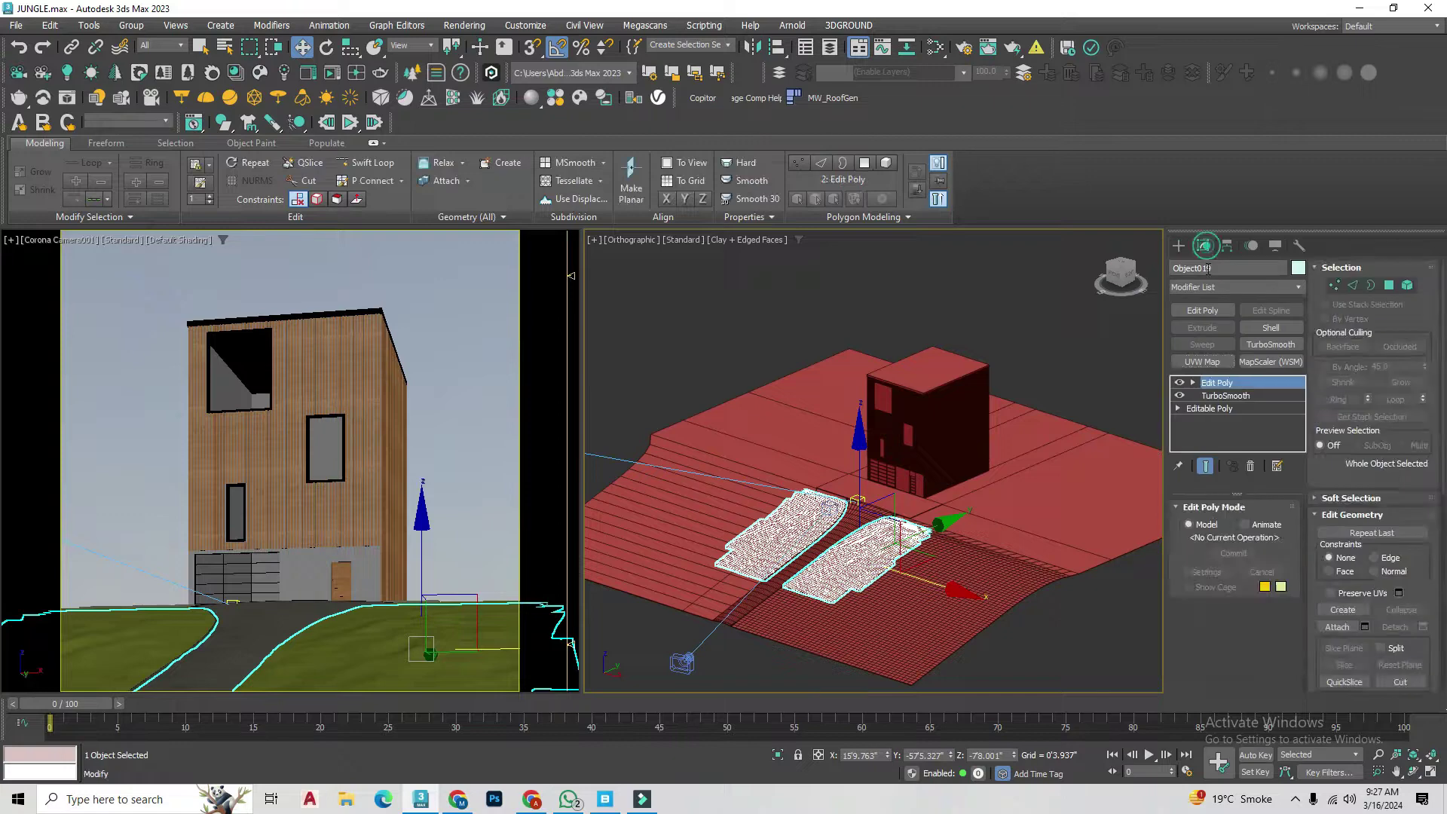
Step: Increase the UVW Map width on terrain Line001
scroll(904, 490, up, 5)
click(956, 518)
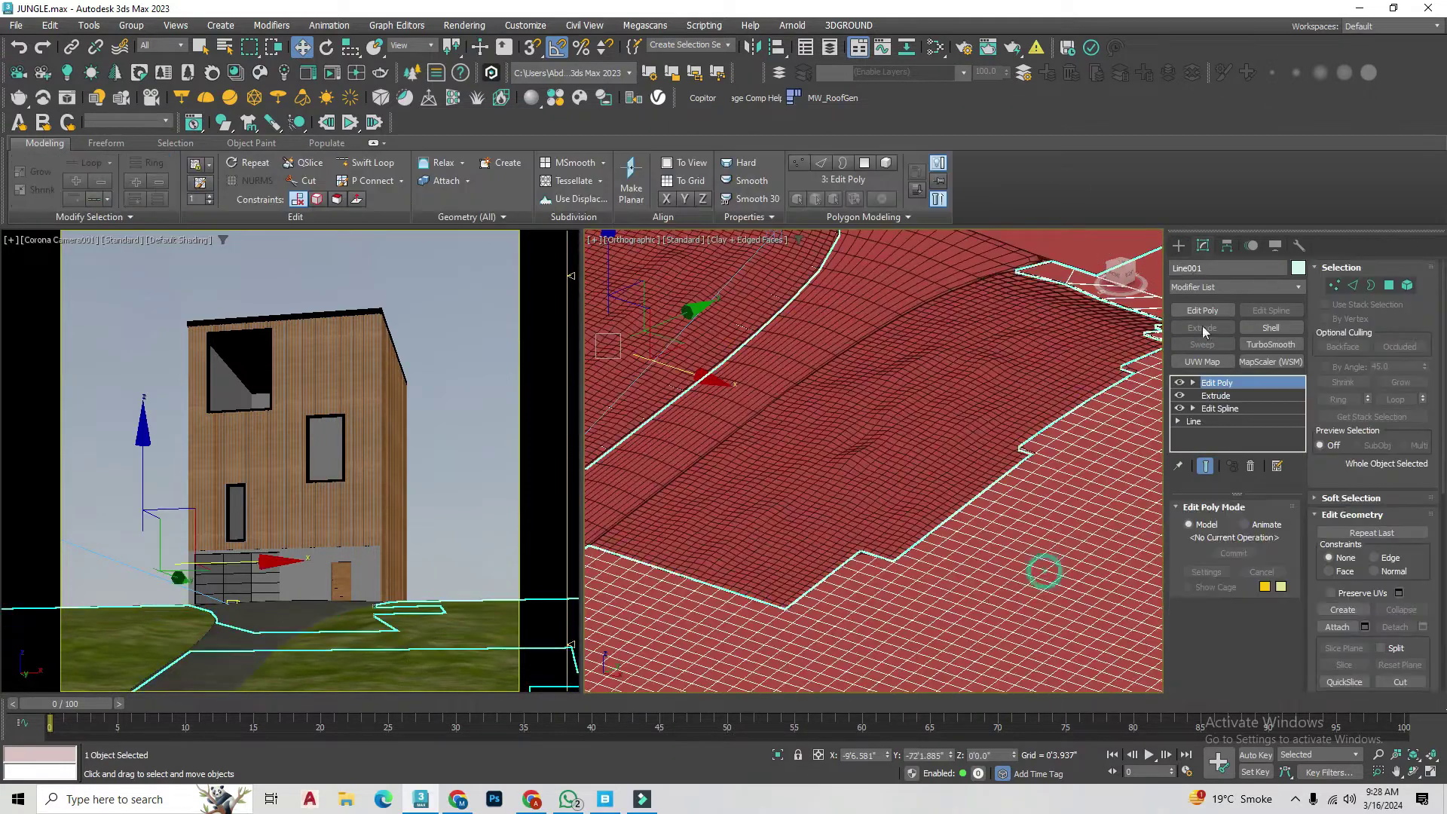
drag(1254, 587, 1259, 620)
key(z)
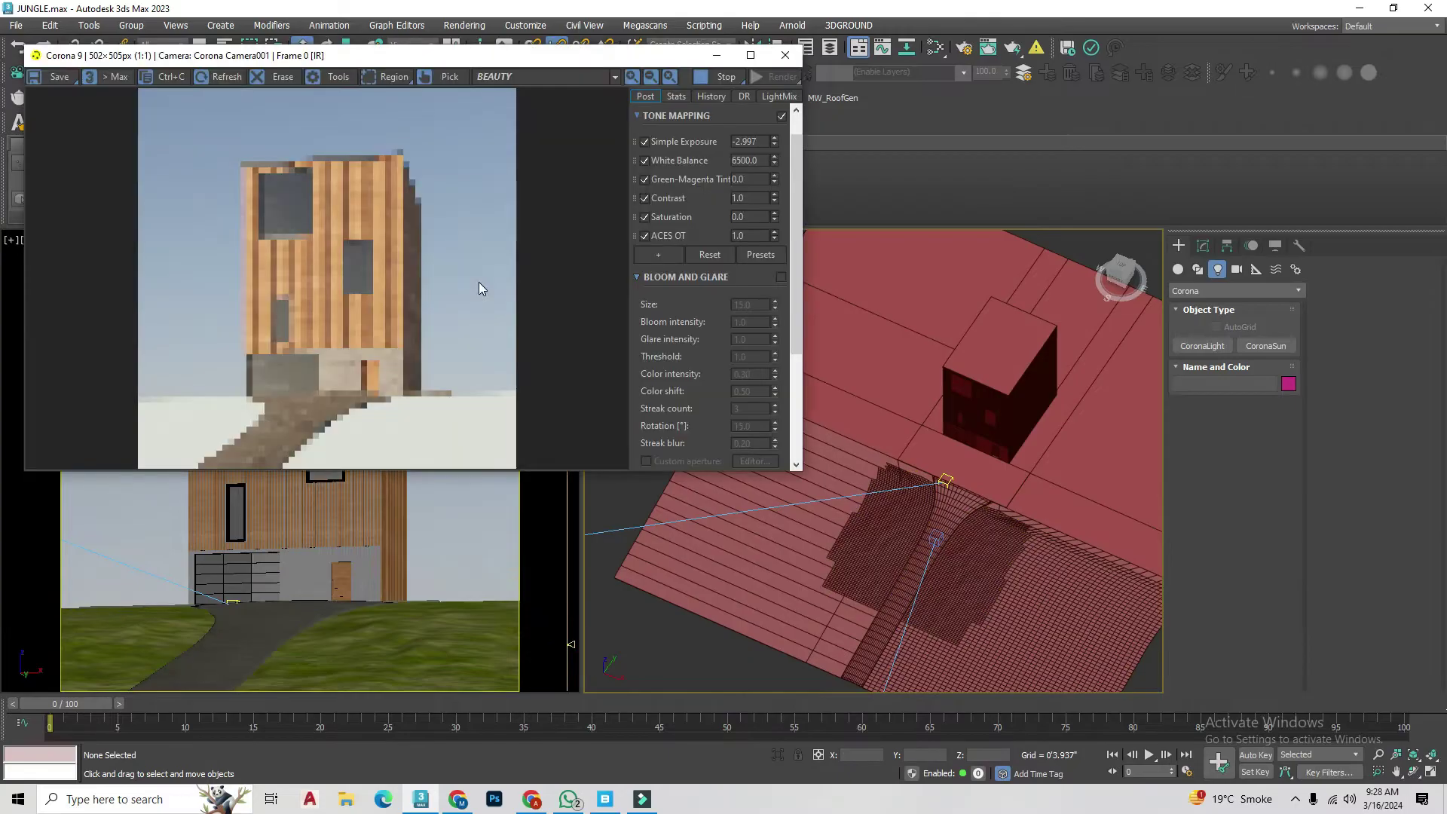
Step: Close the Corona test render and browse local Megascans in Quixel Bridge
click(785, 55)
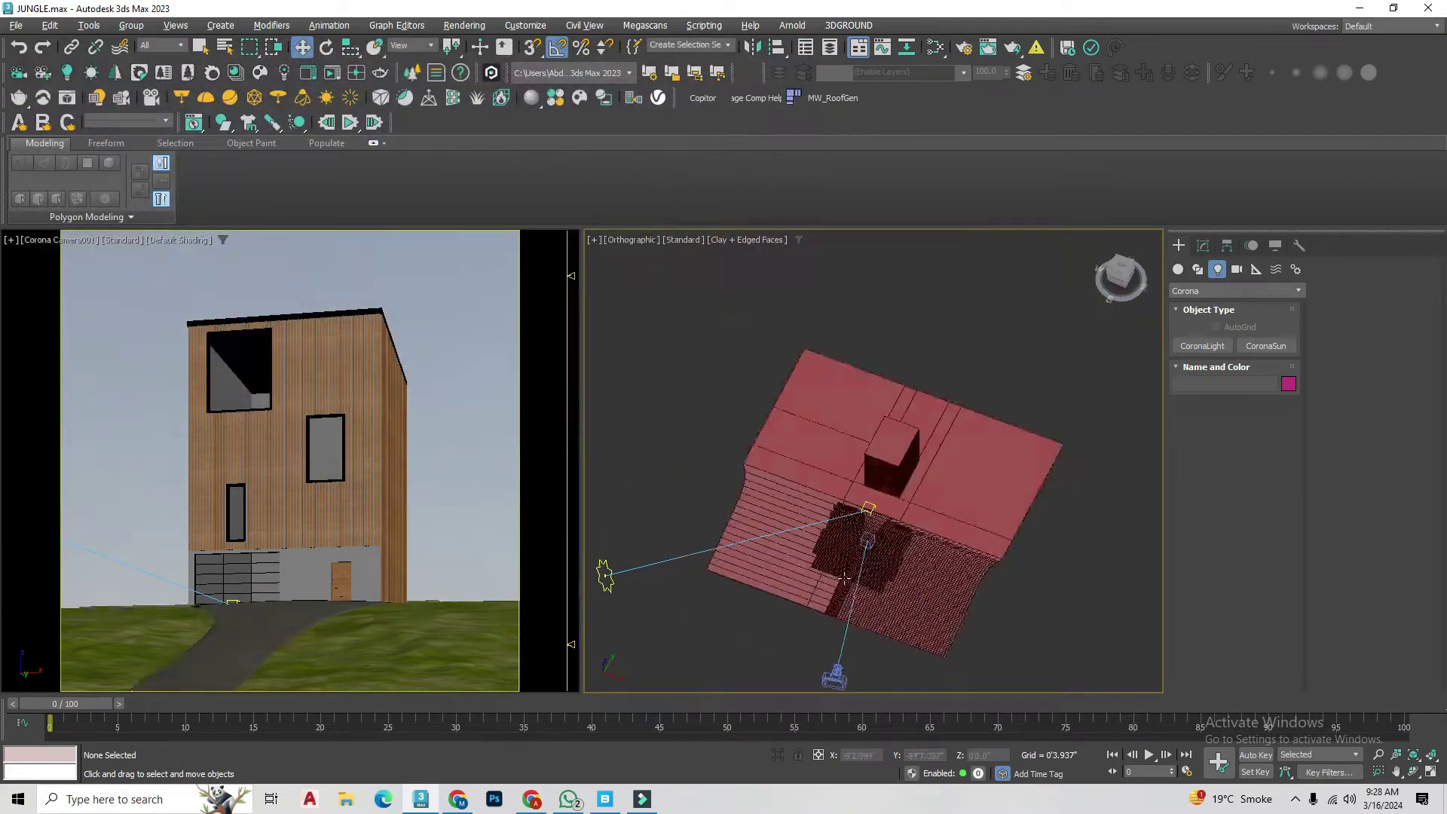
click(605, 799)
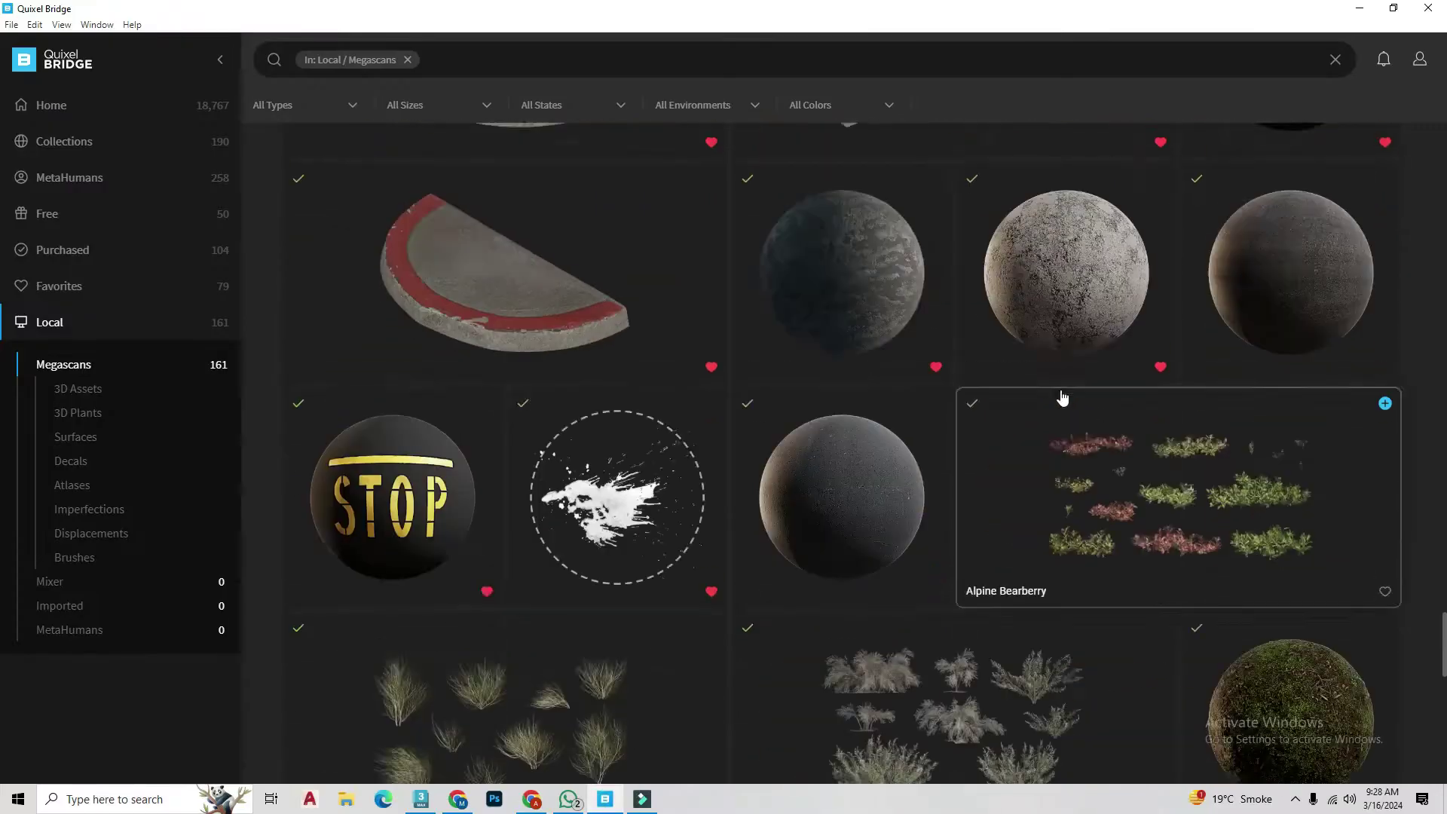
scroll(1130, 453, up, 5)
scroll(891, 480, up, 5)
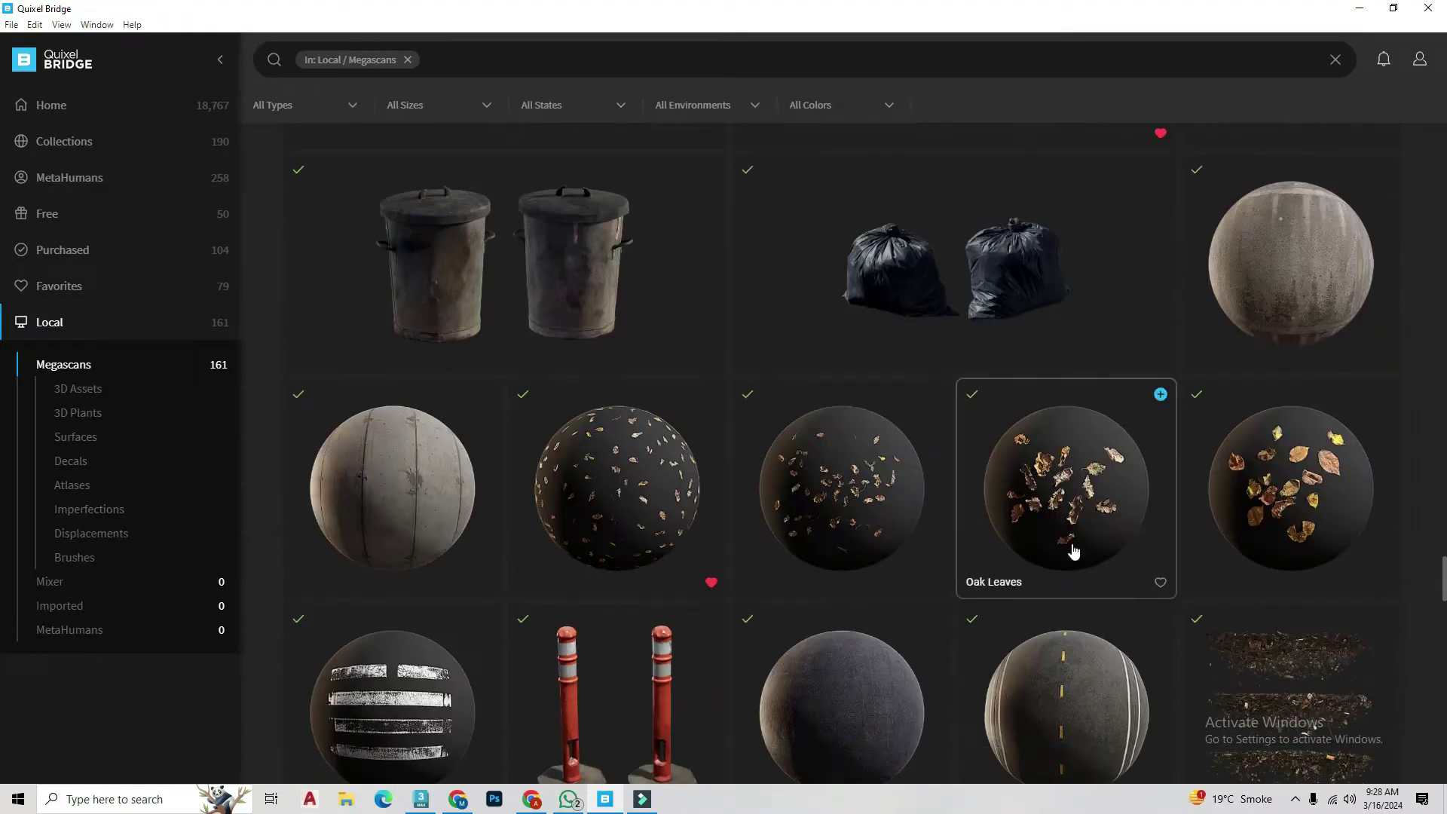
scroll(979, 520, down, 3)
scroll(979, 508, down, 3)
scroll(964, 505, down, 3)
scroll(949, 499, down, 3)
scroll(953, 500, down, 3)
scroll(664, 417, down, 3)
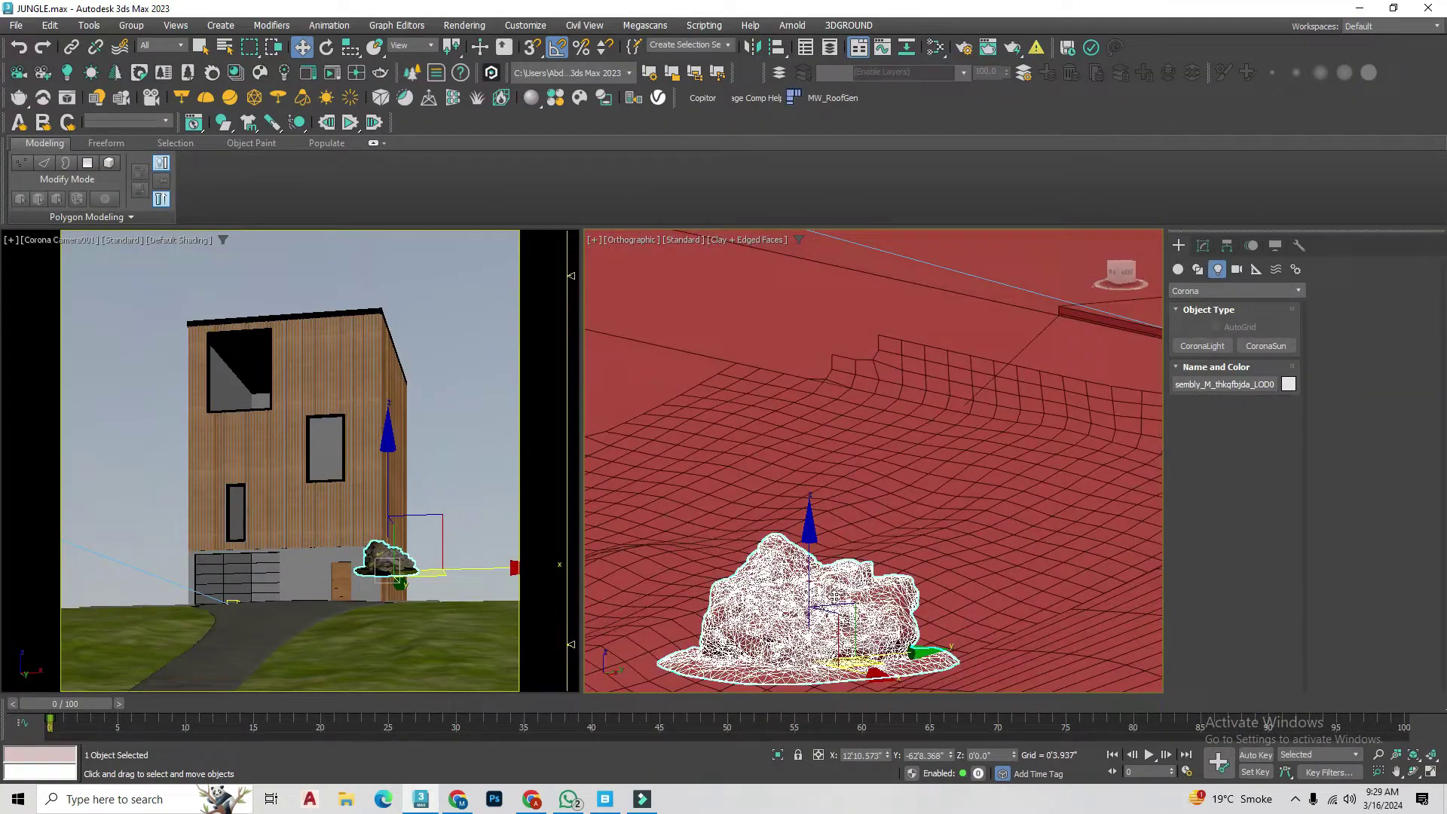
Step: Rotate the rock on the slope 90 degrees to stand upright
scroll(834, 598, down, 3)
drag(839, 603, 846, 576)
alt+middle_drag(846, 576, 753, 452)
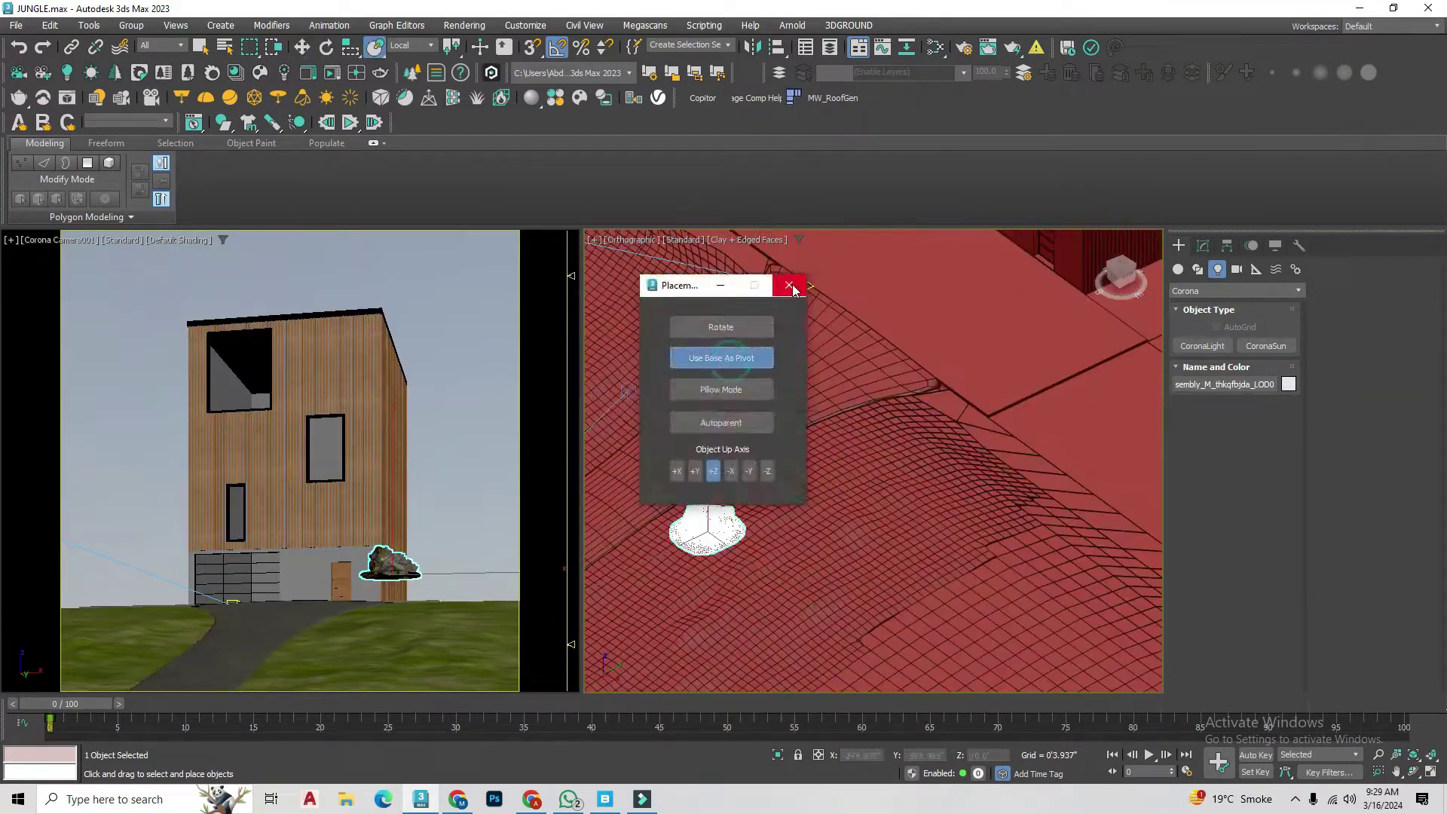
key(e)
drag(889, 347, 876, 391)
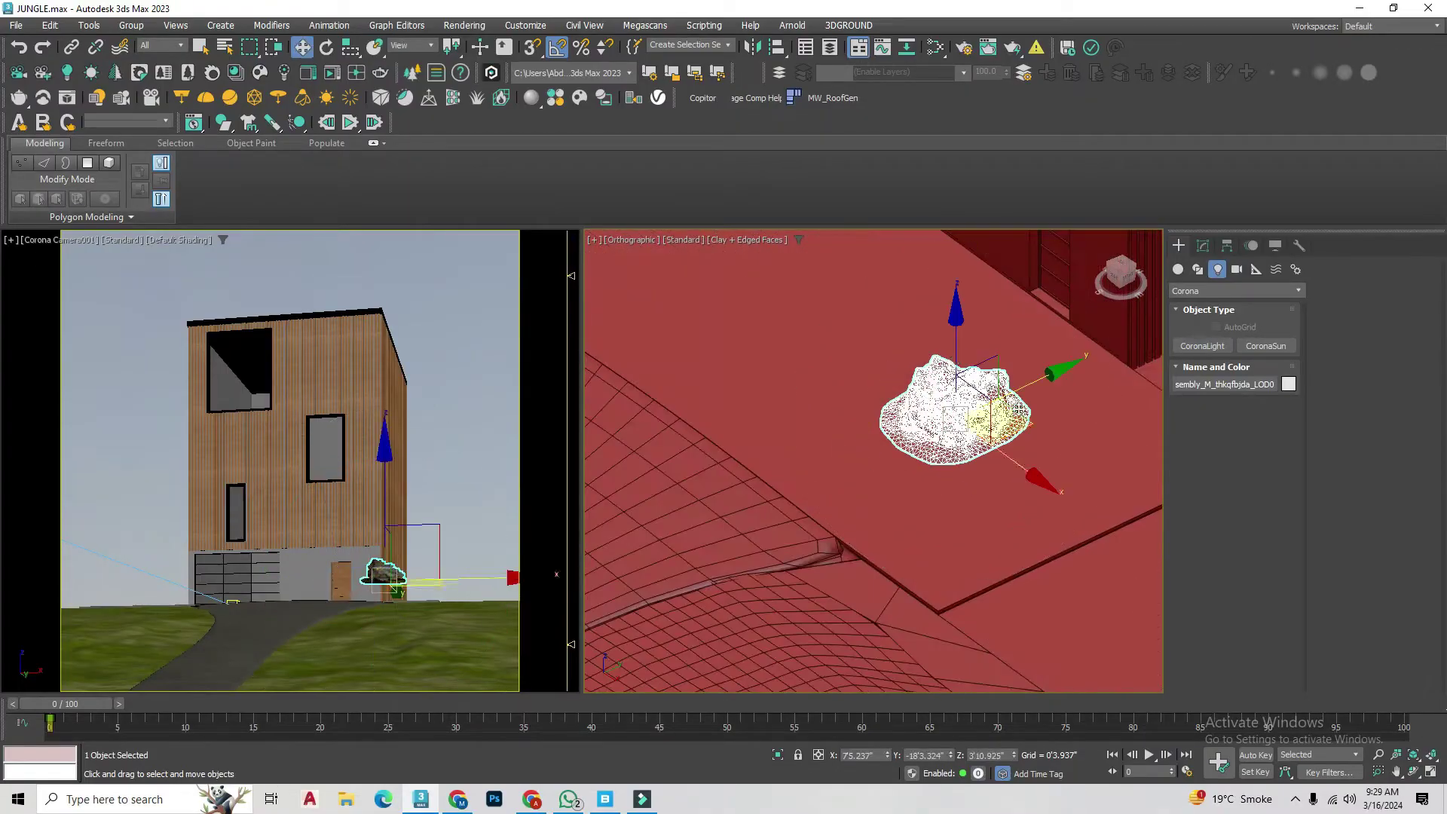
key(shift+z)
key(ctrl+z)
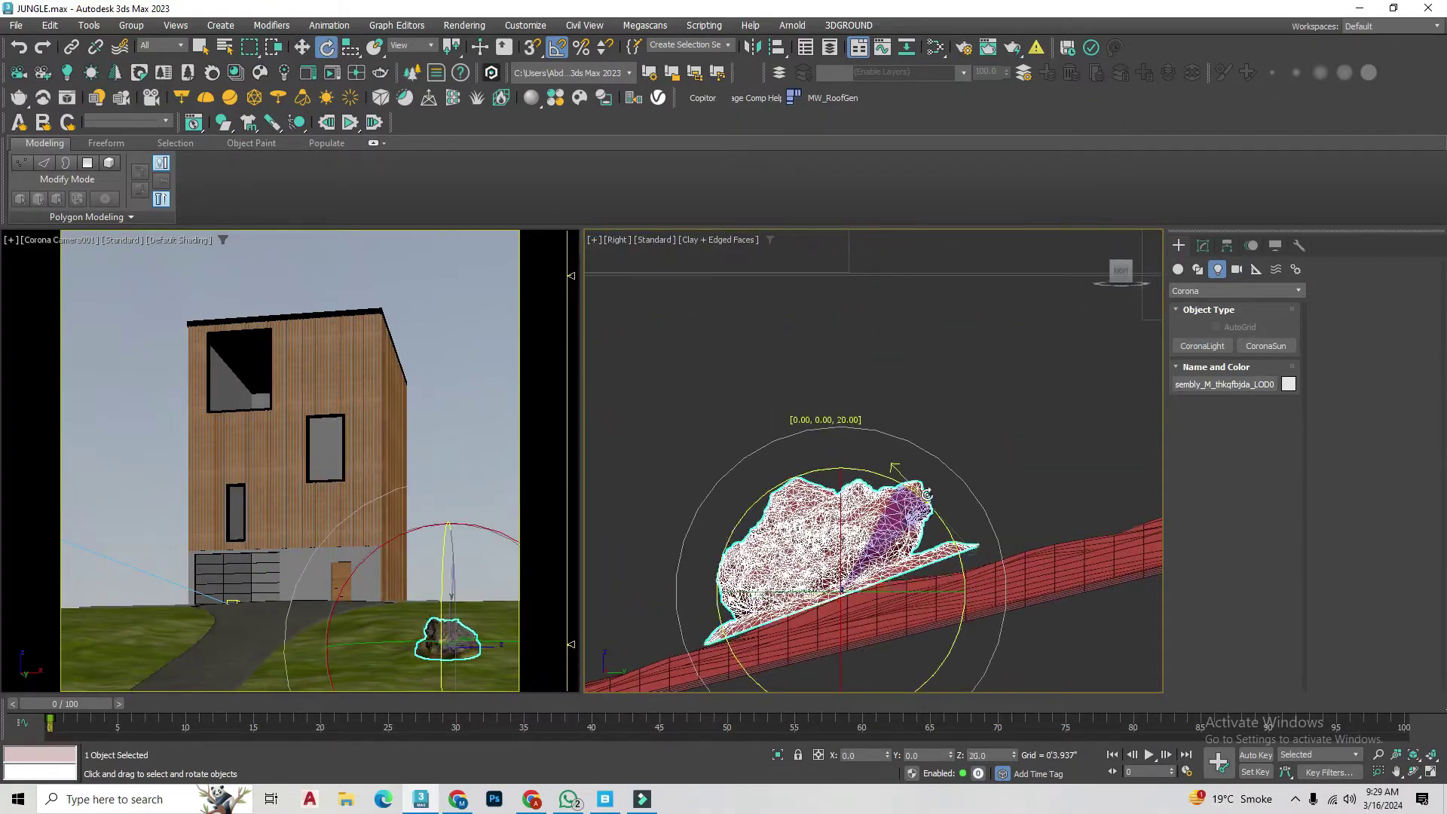
Step: Clone the rock upward as a copy and rotate it to a new angle
alt+middle_drag(853, 495, 927, 520)
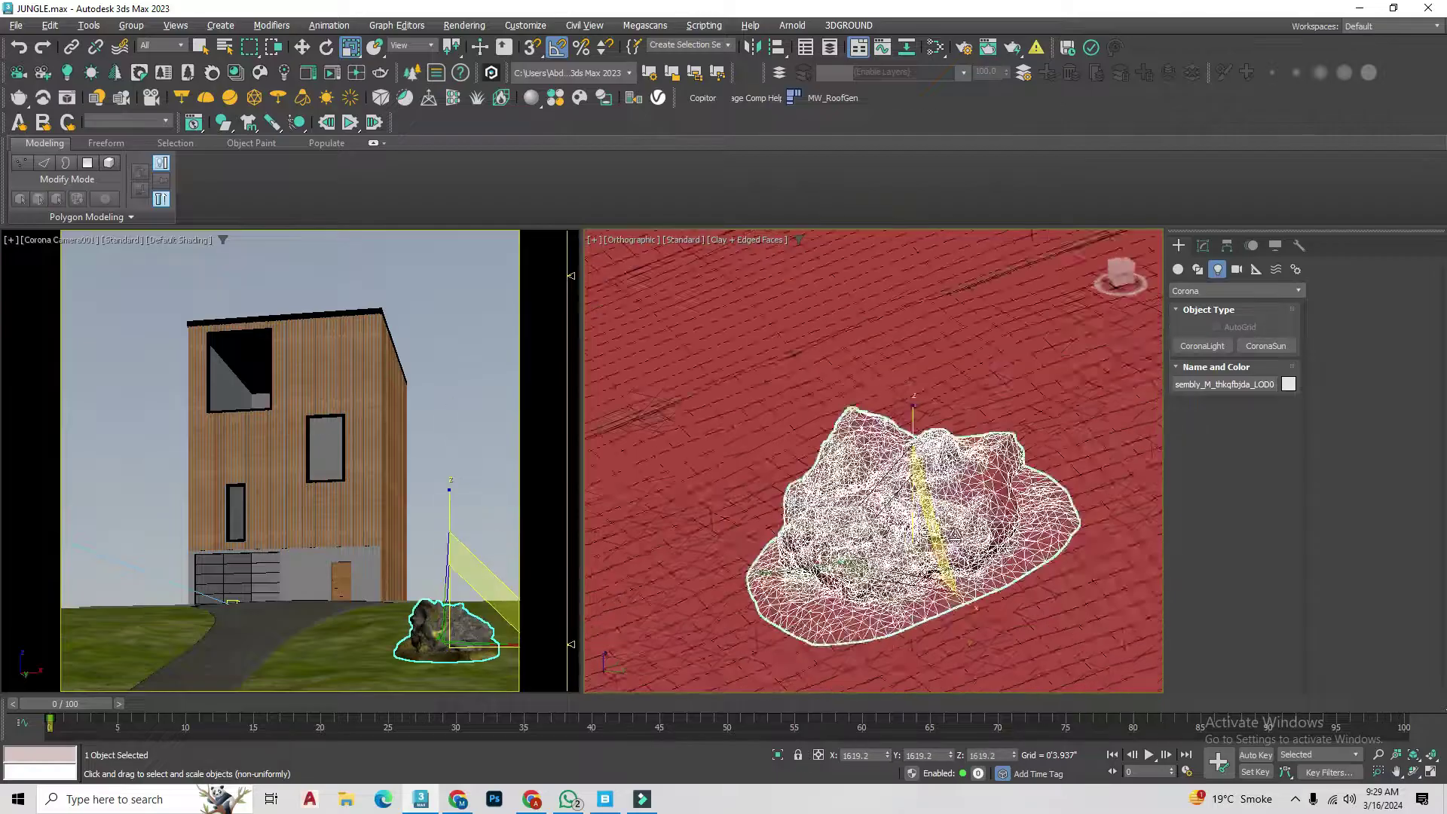
scroll(912, 515, down, 3)
shift+drag(916, 520, 905, 352)
key(Return)
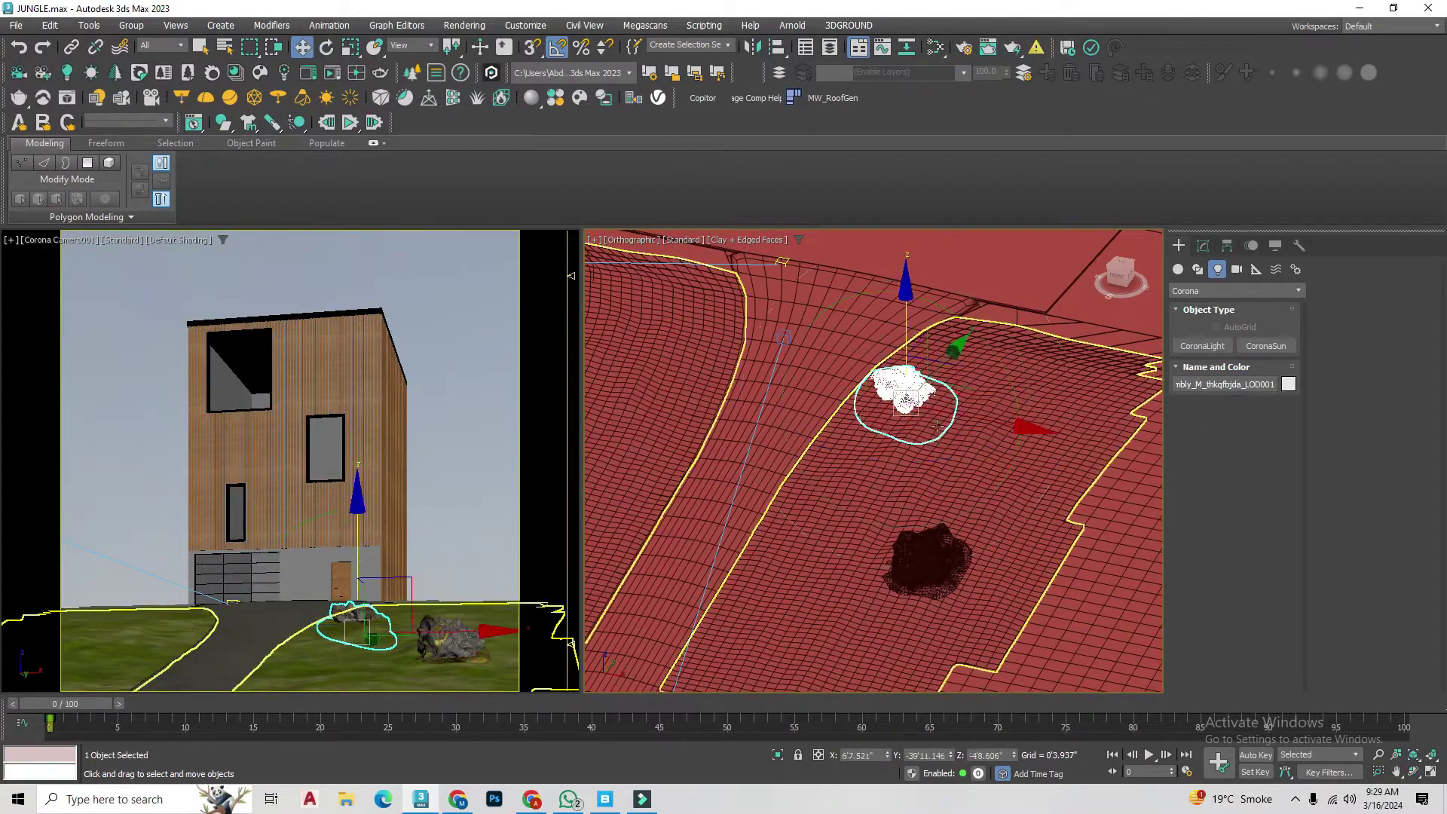
drag(875, 347, 892, 385)
scroll(891, 386, up, 2)
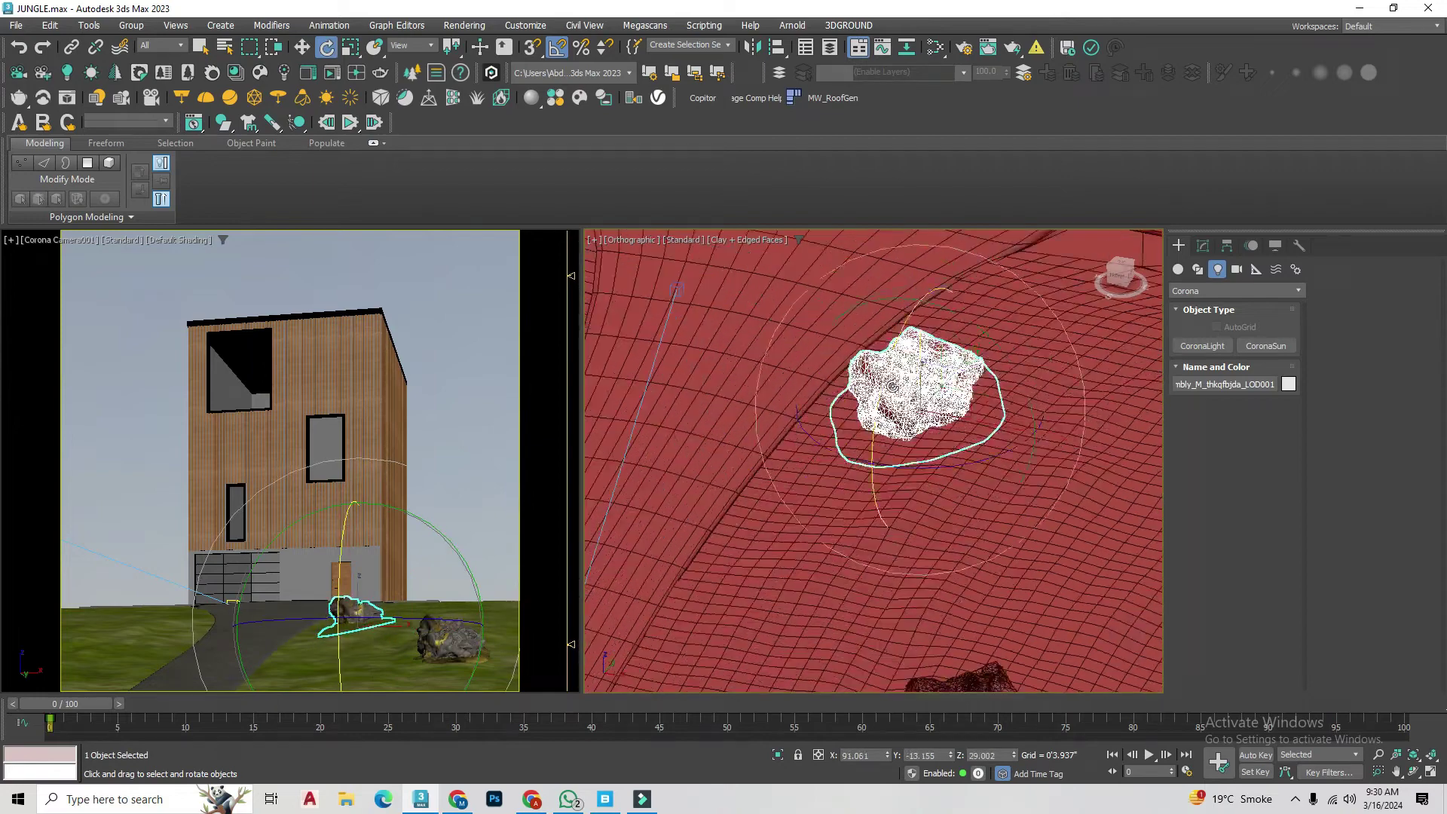
scroll(921, 349, down, 3)
Step: Export the Mossy Rock Shelf asset from Quixel Bridge into the scene
key(alt+Tab)
scroll(1055, 452, down, 5)
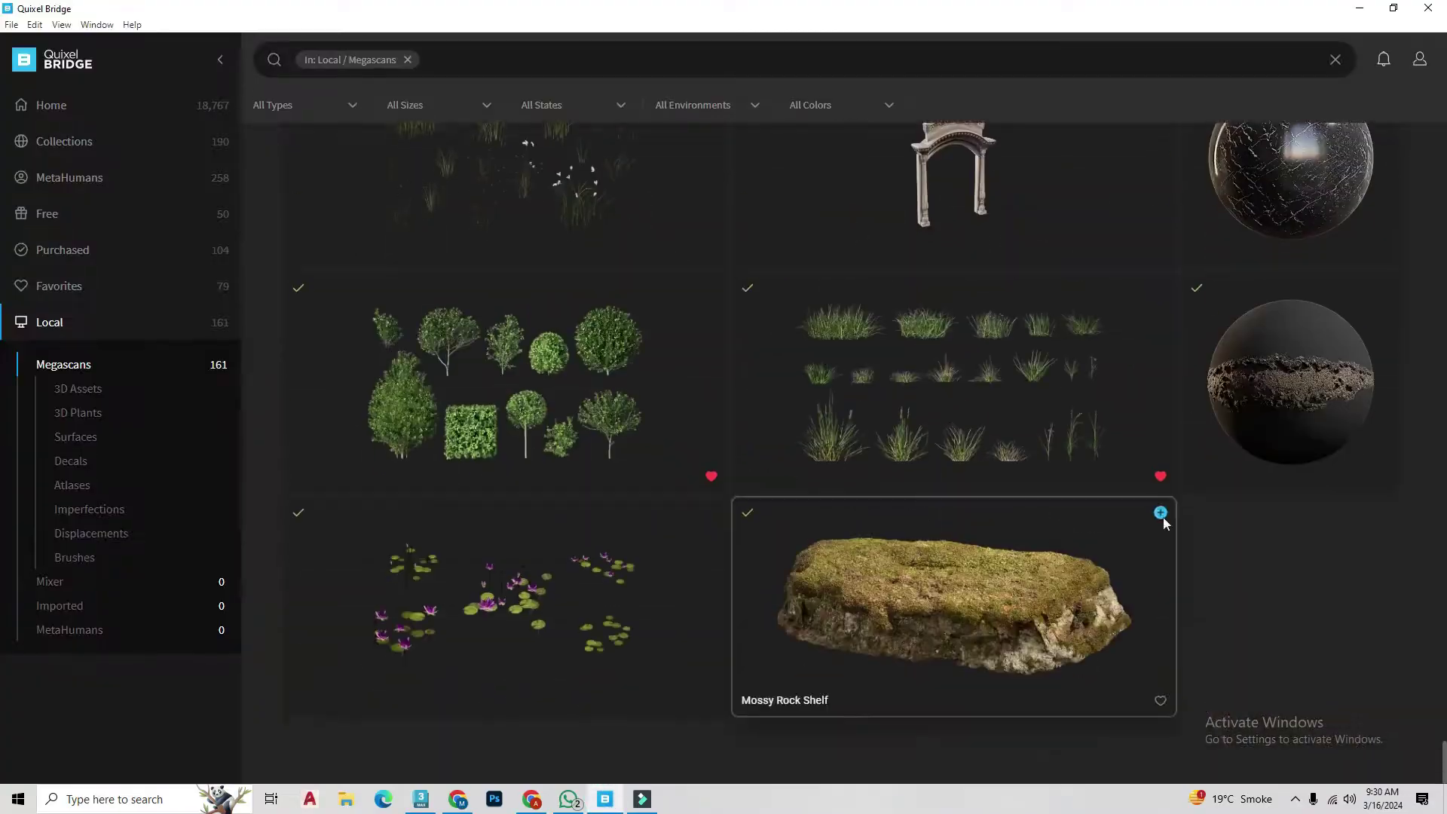
click(1364, 7)
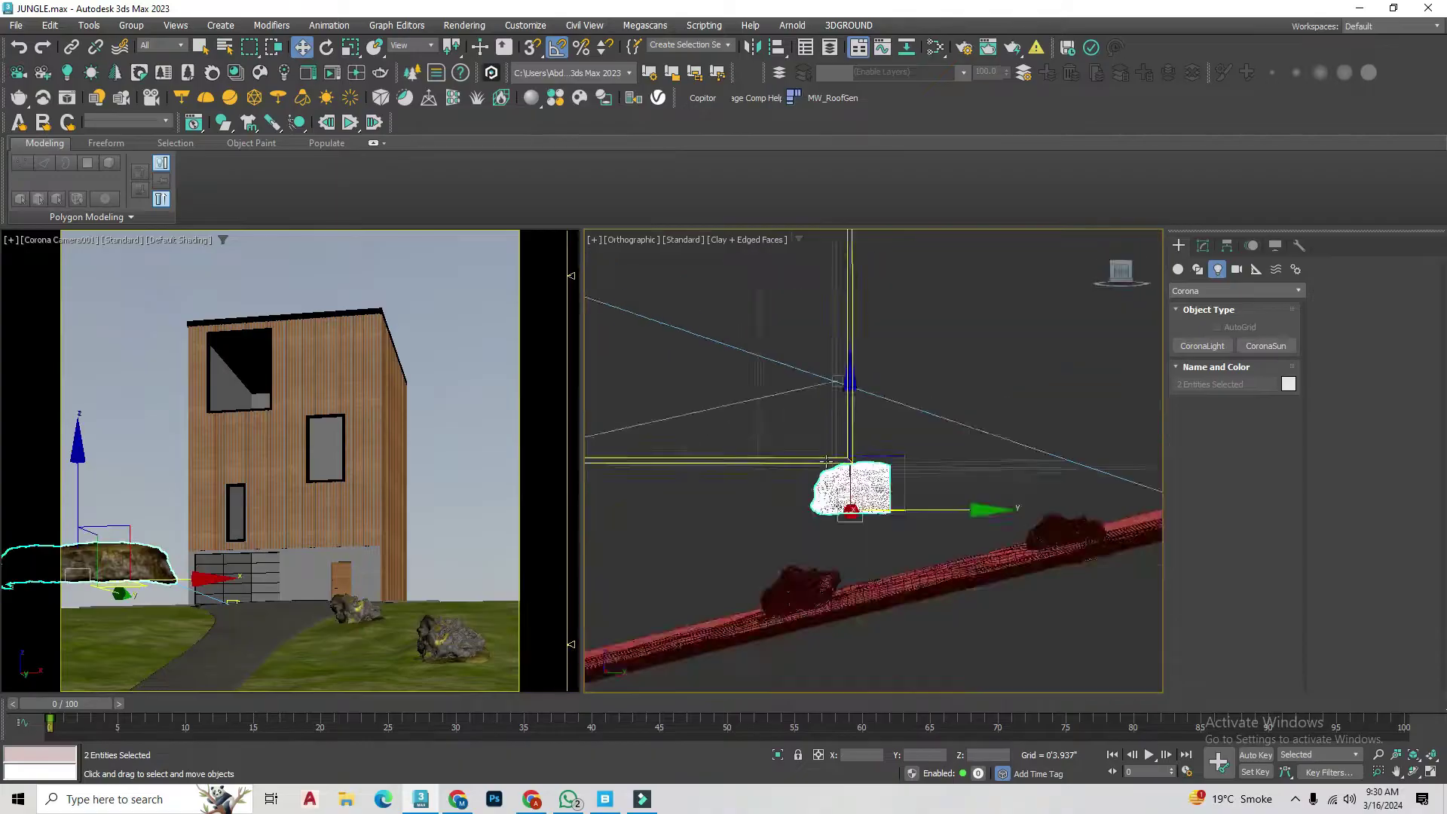
Step: Rotate and move the mossy rock shelf into the left-foreground grass using Right and orthographic views
key(e)
mouse_move(925, 537)
alt+middle_down()
mouse_move(975, 485)
mouse_move(926, 526)
alt+middle_up()
key(shift+z)
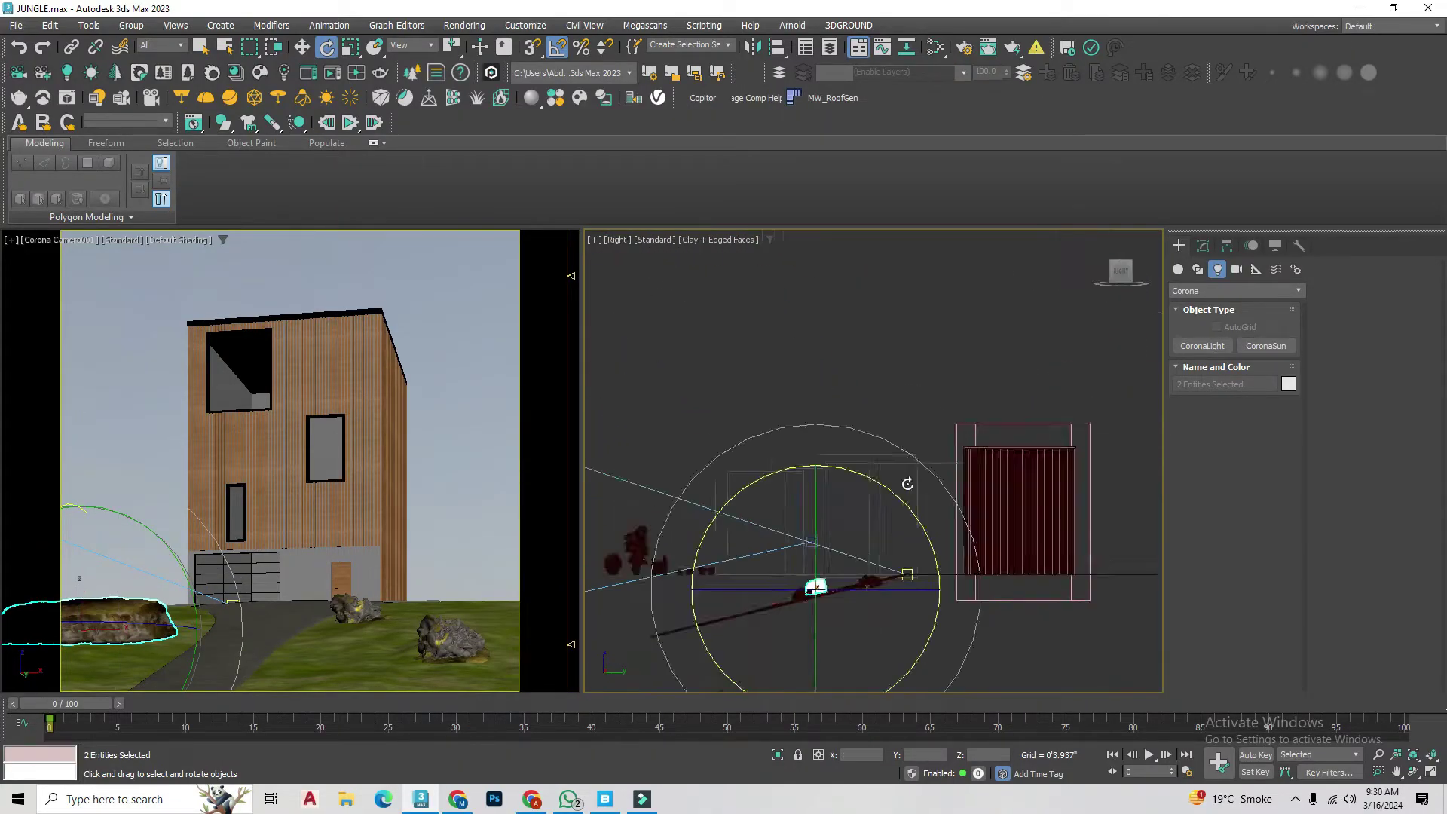
key(w)
key(shift+z)
alt+middle_drag(733, 541, 747, 574)
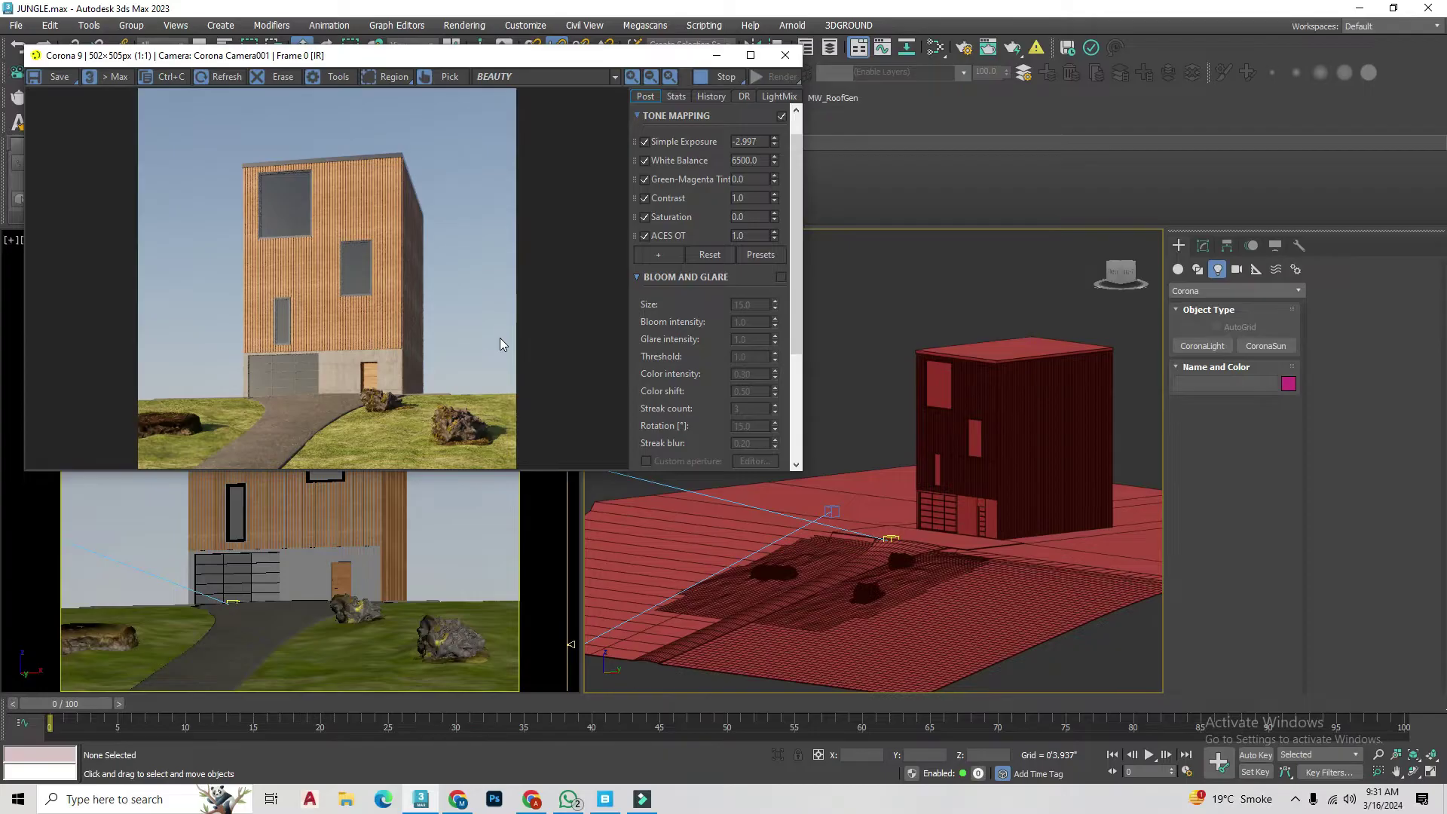
Step: Settle the Lilac_flowering_0301 bush down onto the grass
click(785, 56)
mouse_move(772, 581)
alt+middle_down()
mouse_move(1008, 630)
mouse_move(775, 575)
mouse_move(879, 542)
alt+middle_up()
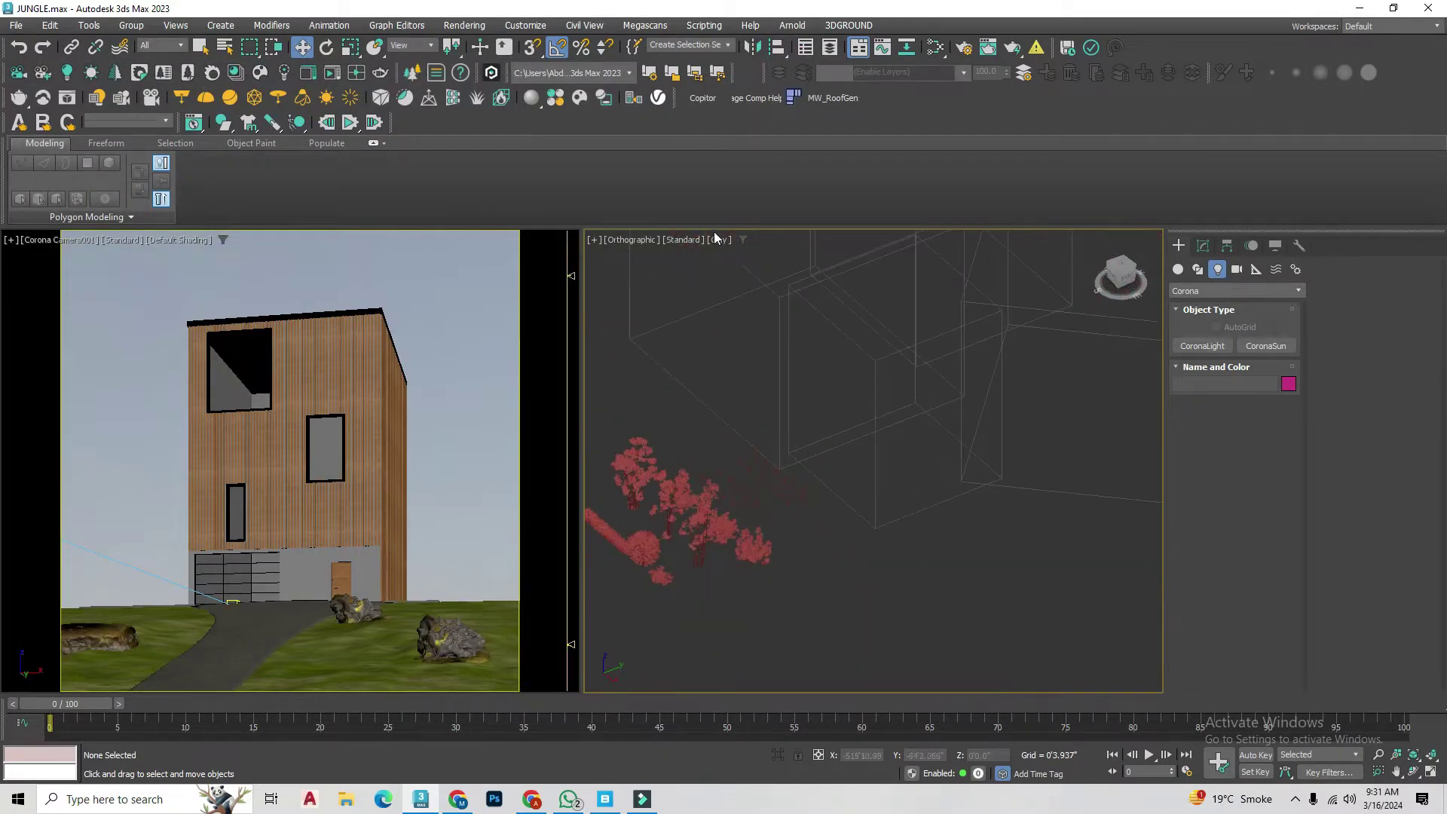
scroll(750, 486, down, 10)
click(751, 487)
key(z)
scroll(894, 516, down, 3)
drag(959, 505, 959, 596)
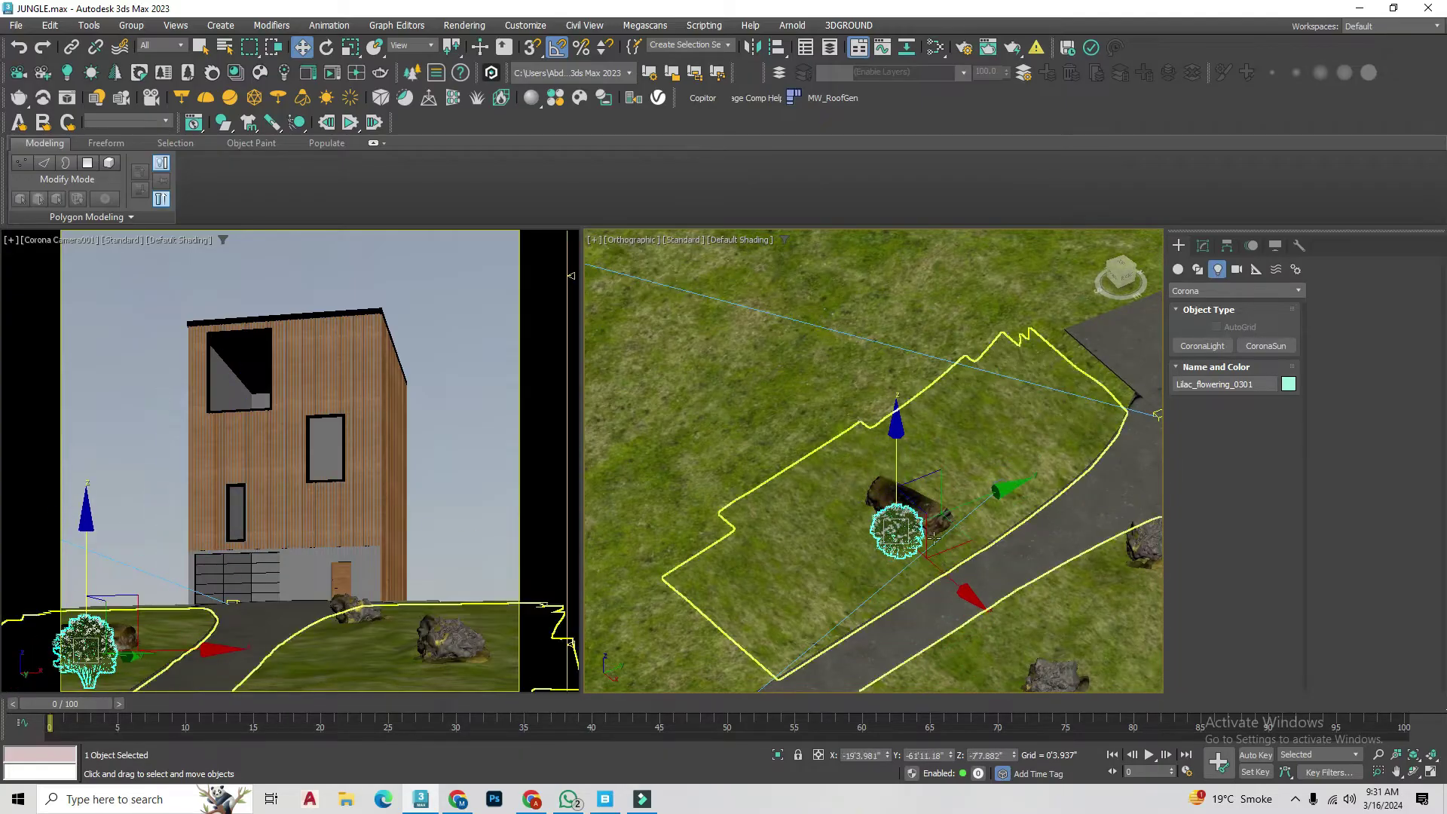
drag(1075, 305, 1074, 291)
key(z)
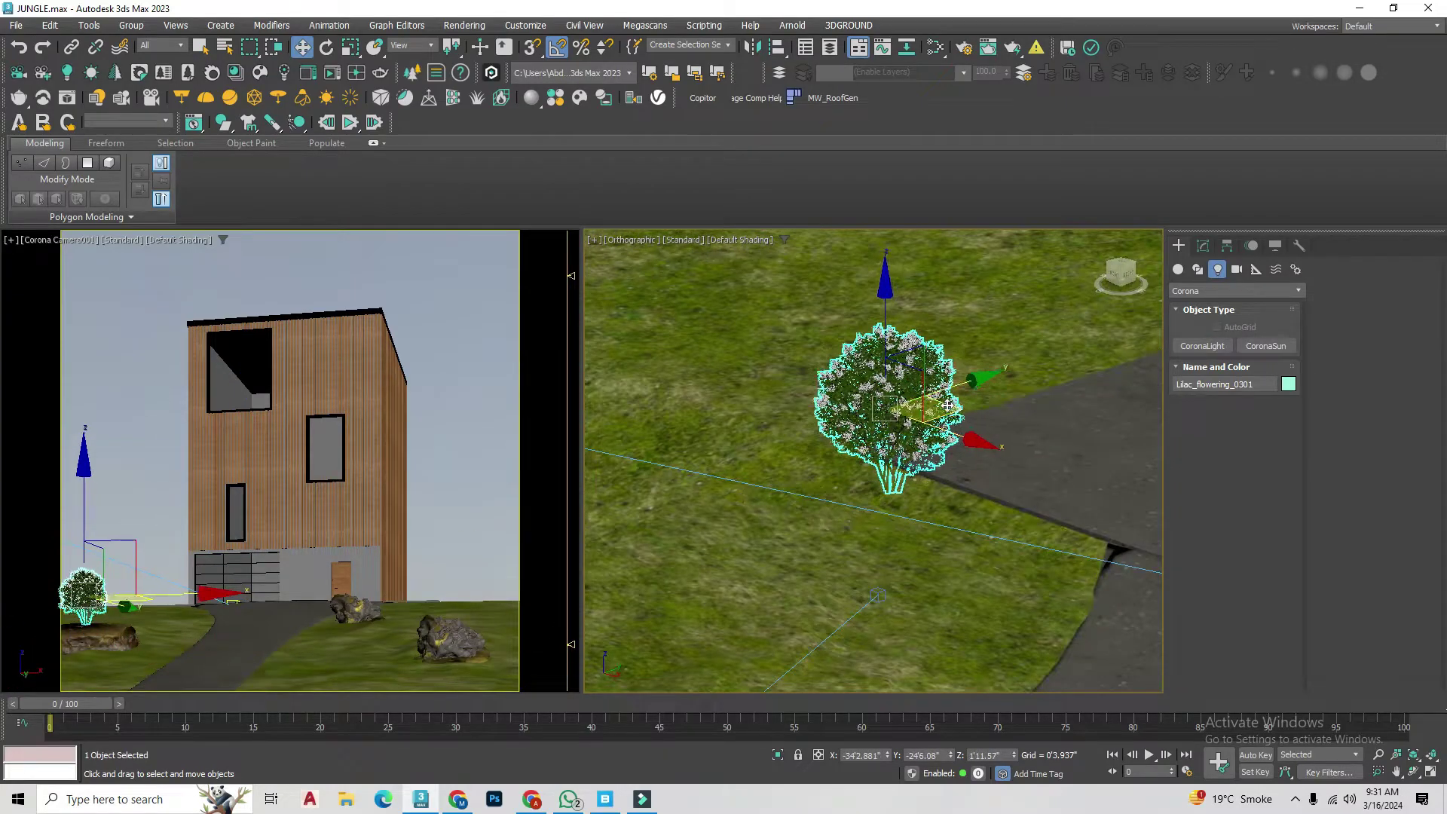
Step: Move the lilac near the house front and clone a copy elsewhere
drag(946, 406, 684, 511)
scroll(685, 511, down, 3)
shift+drag(650, 459, 914, 478)
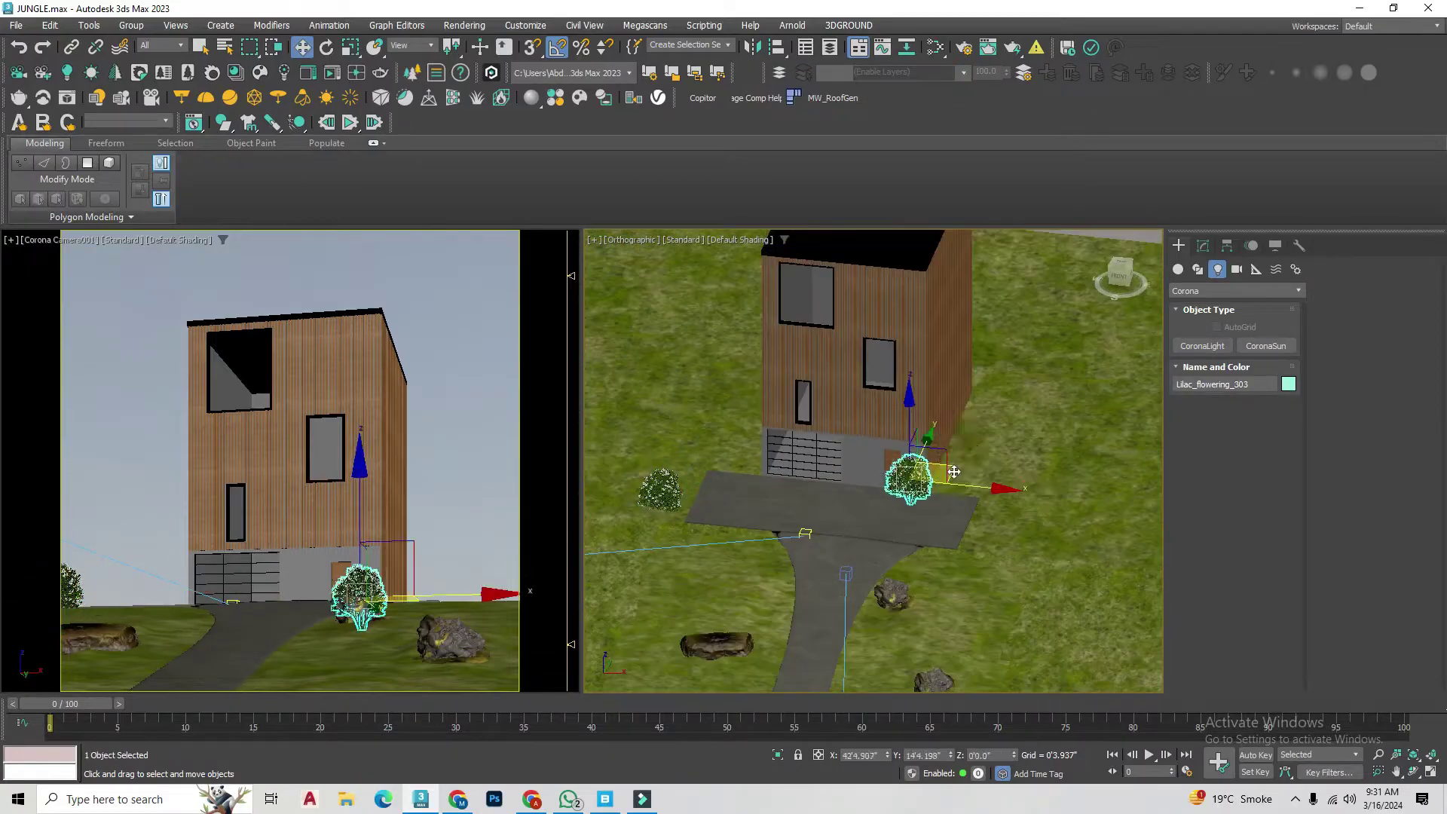
click(727, 462)
Step: Move tree MT_PM_V14_09_03 over to the left
scroll(918, 654, down, 5)
scroll(918, 654, down, 5)
scroll(866, 512, up, 5)
click(867, 486)
scroll(987, 585, down, 8)
scroll(987, 585, up, 8)
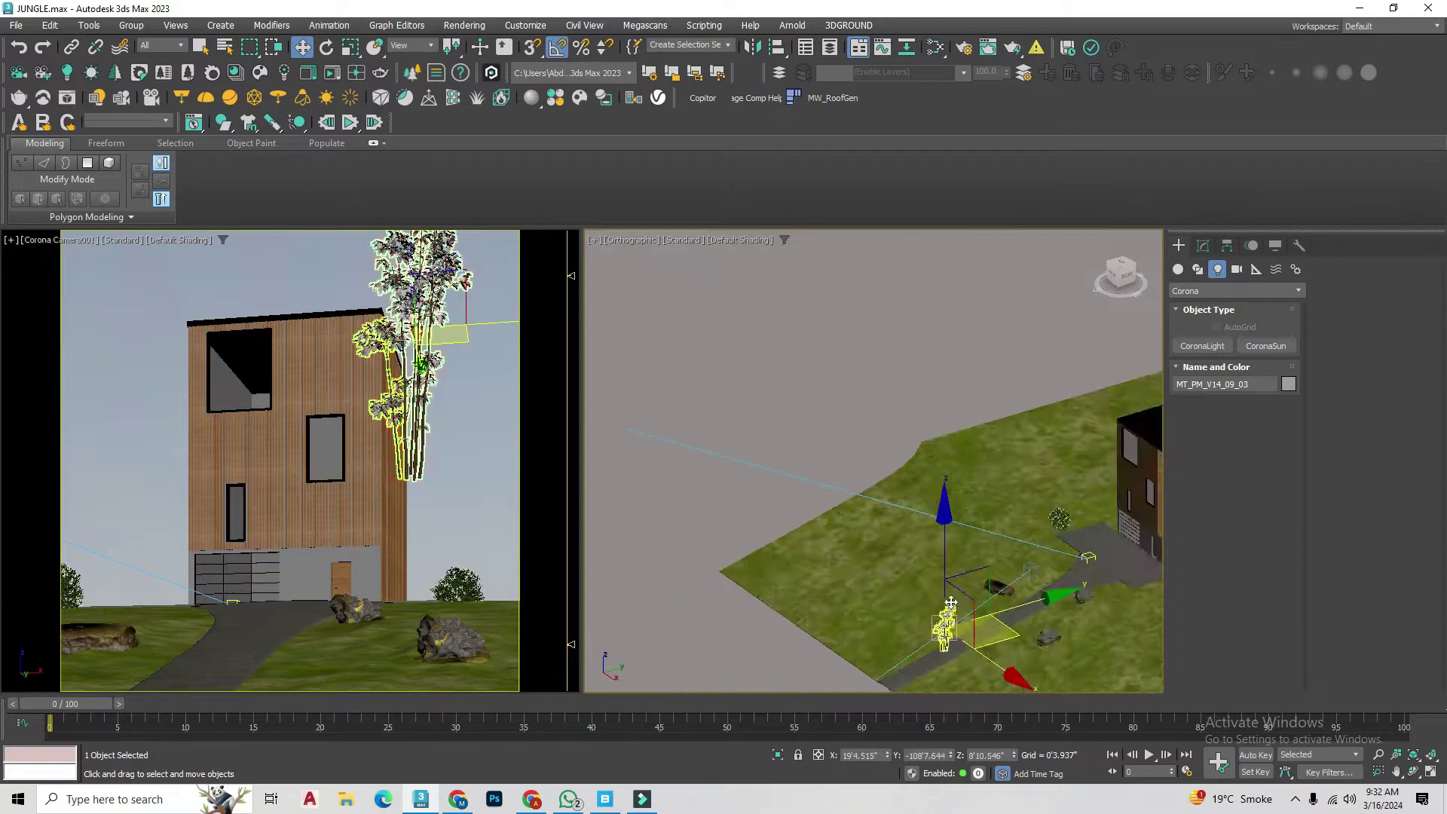
drag(937, 520, 920, 535)
scroll(869, 566, down, 8)
scroll(869, 565, up, 8)
Step: Rotate tree MT_PM_V14_09_01 about its vertical axis
click(734, 505)
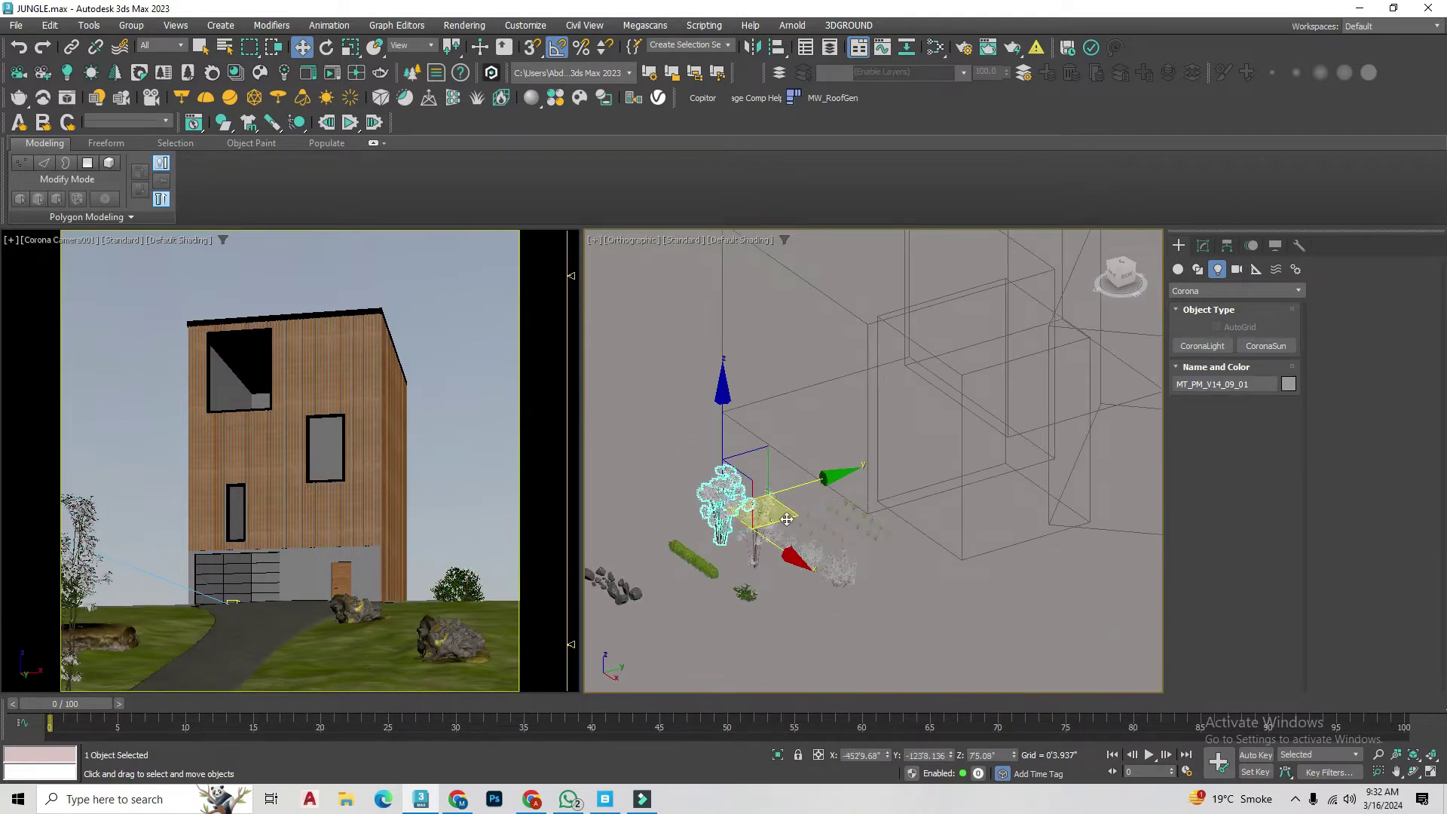
scroll(735, 505, down, 8)
scroll(985, 459, up, 4)
scroll(985, 459, up, 4)
scroll(985, 459, up, 3)
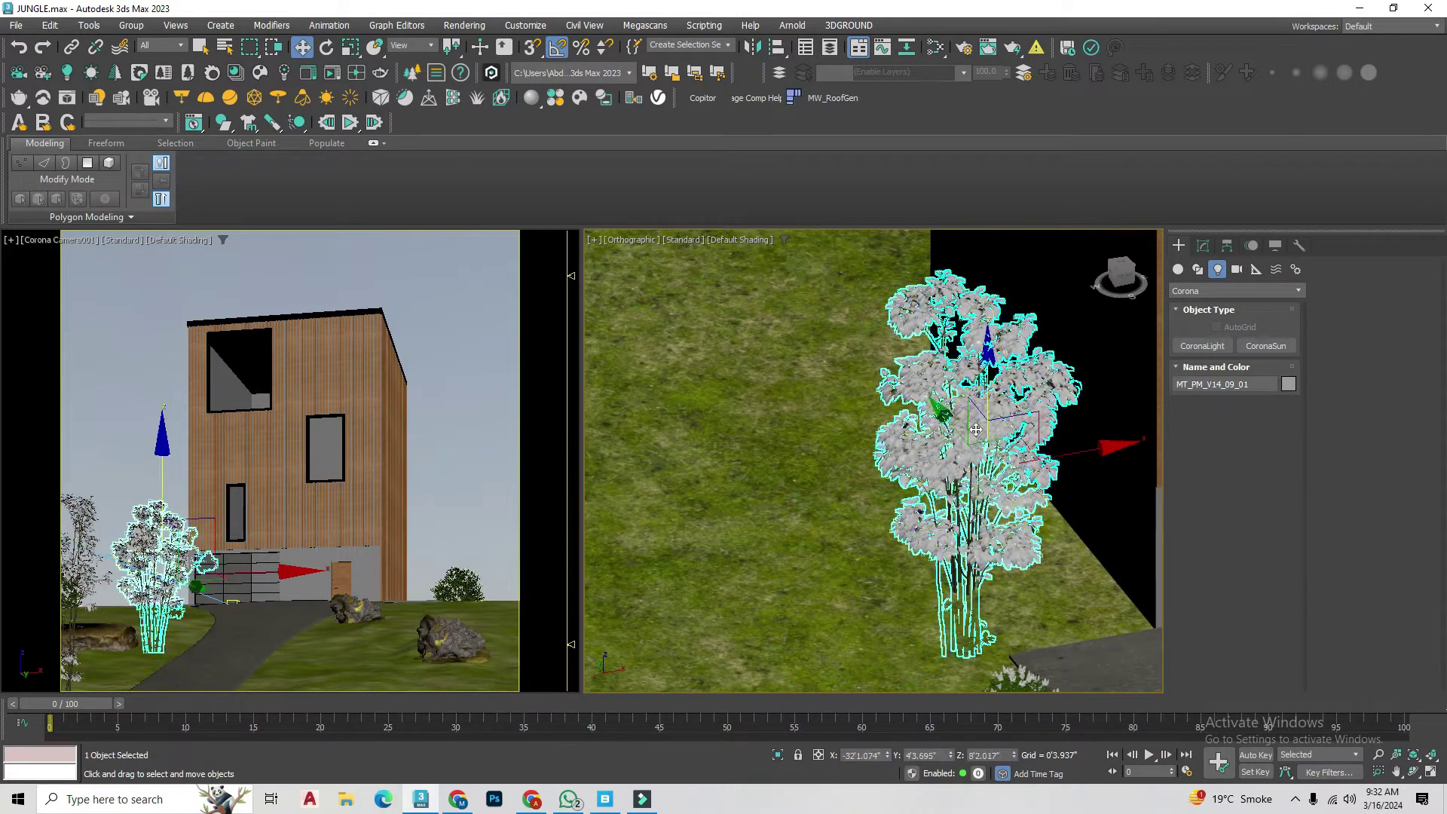
scroll(985, 459, down, 5)
key(e)
drag(1003, 554, 1080, 539)
scroll(1080, 539, down, 5)
scroll(979, 527, up, 5)
key(w)
click(976, 530)
Step: Move tree MT_PM_V14_09_02 to the right of the house
click(923, 535)
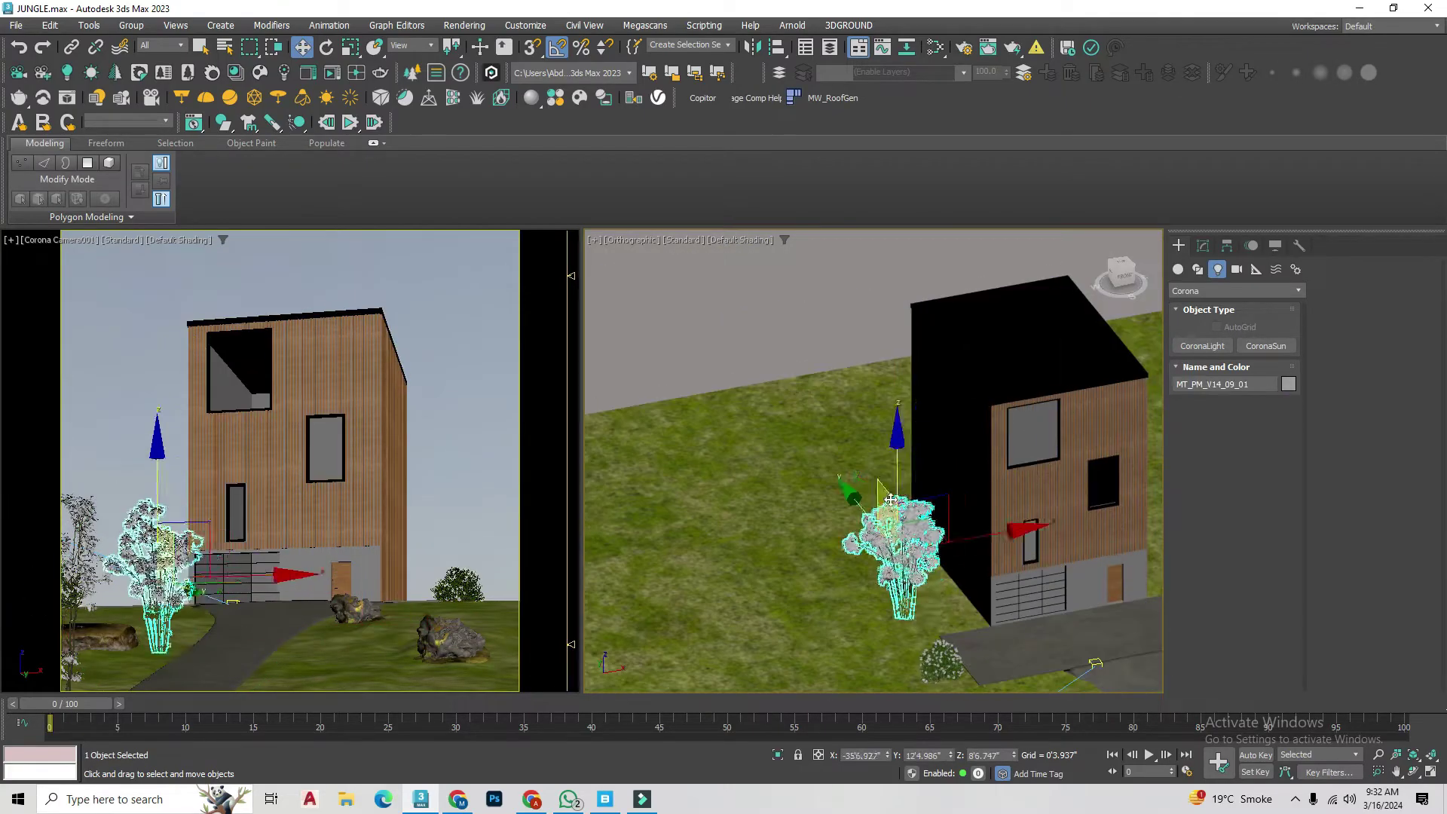
scroll(904, 531, down, 5)
scroll(850, 526, up, 5)
scroll(849, 527, down, 5)
scroll(980, 490, up, 5)
drag(945, 451, 1026, 454)
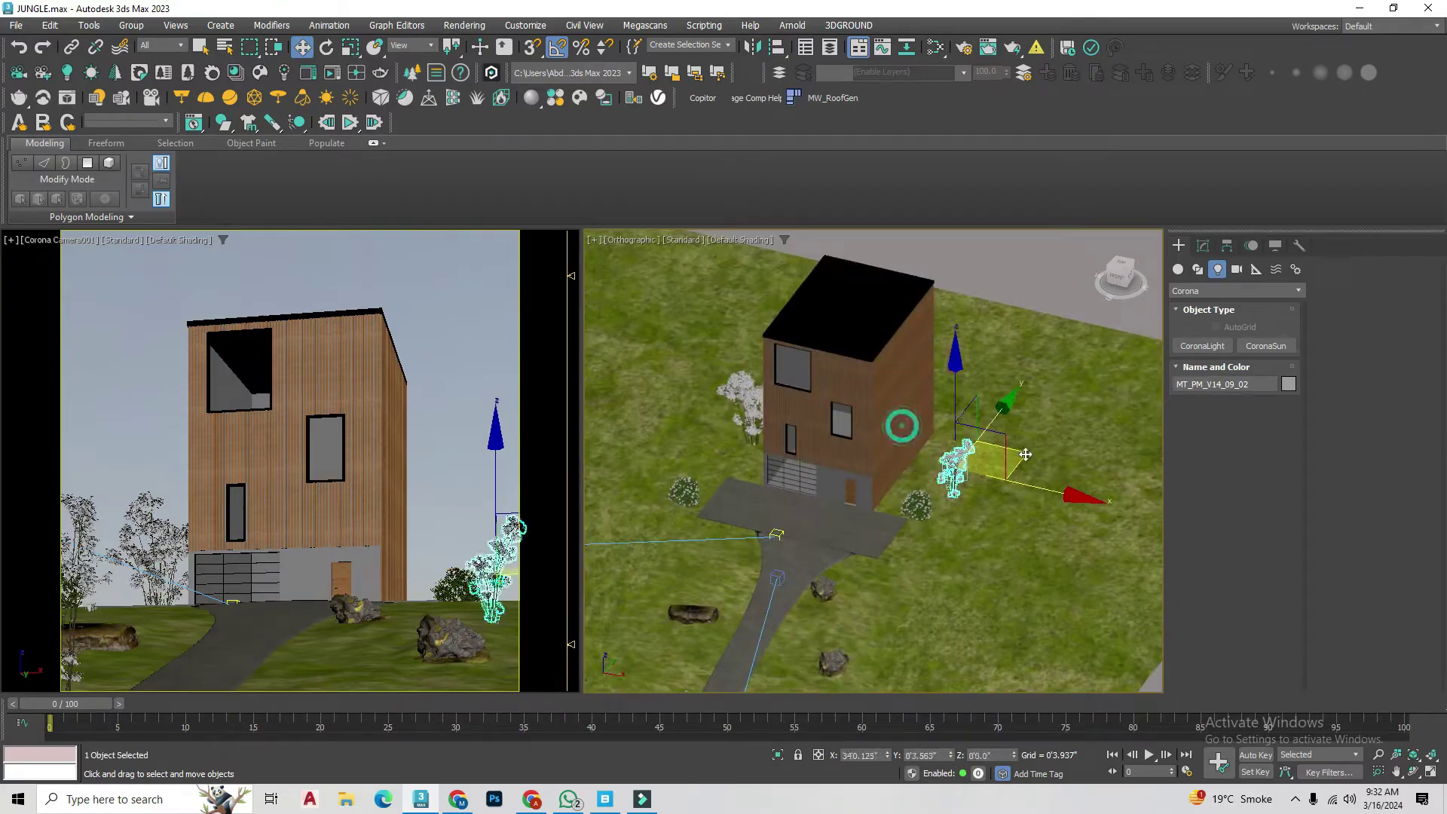
scroll(997, 468, down, 5)
Step: Clear the selection and select the Chaos Scatter001 object
click(924, 571)
scroll(860, 572, down, 3)
scroll(848, 522, up, 2)
drag(847, 522, 699, 639)
Step: Add a rock as an instanced model in Chaos Scatter001
click(1202, 246)
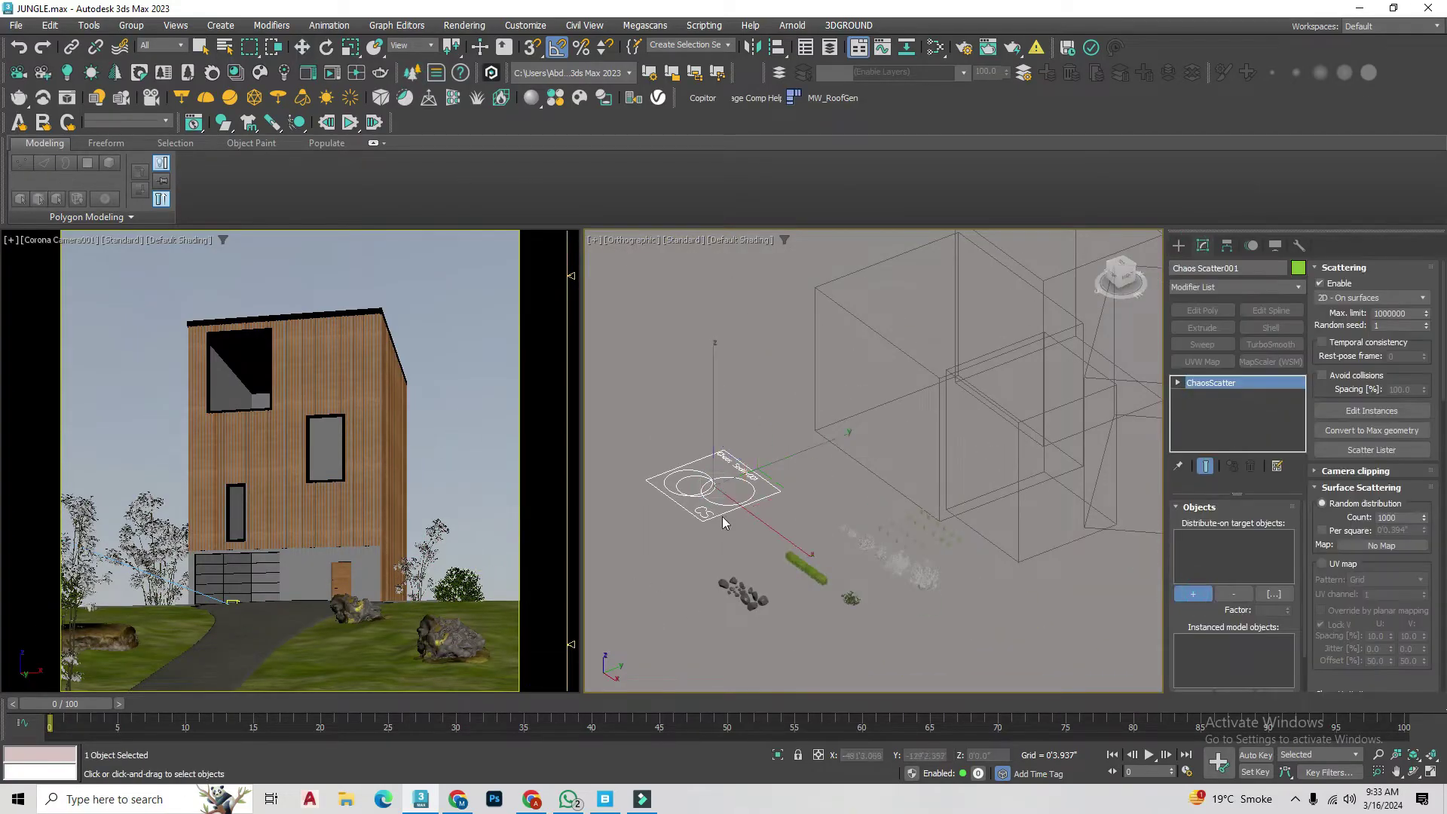
scroll(826, 579, up, 5)
click(1196, 690)
click(686, 443)
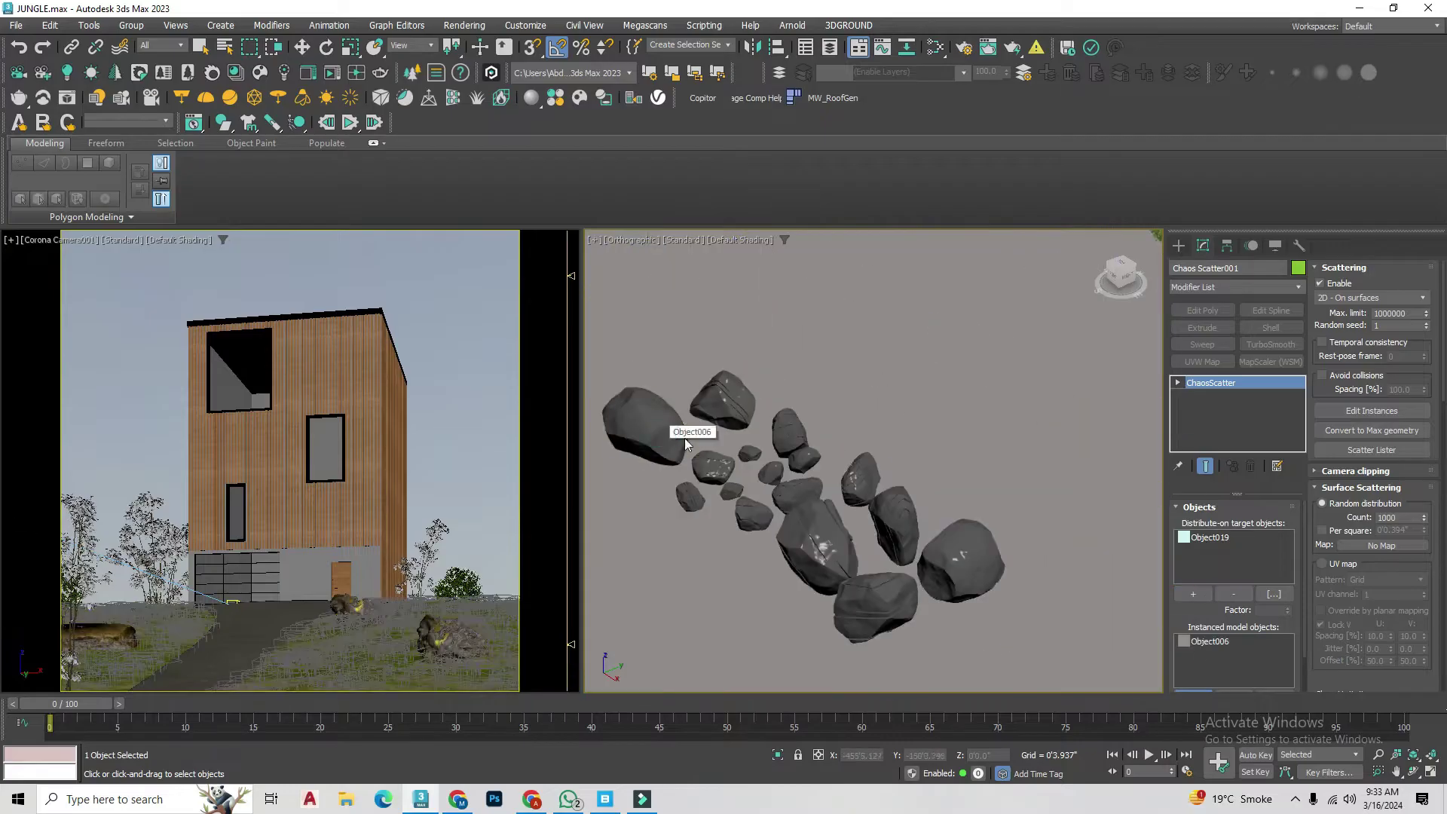
click(735, 487)
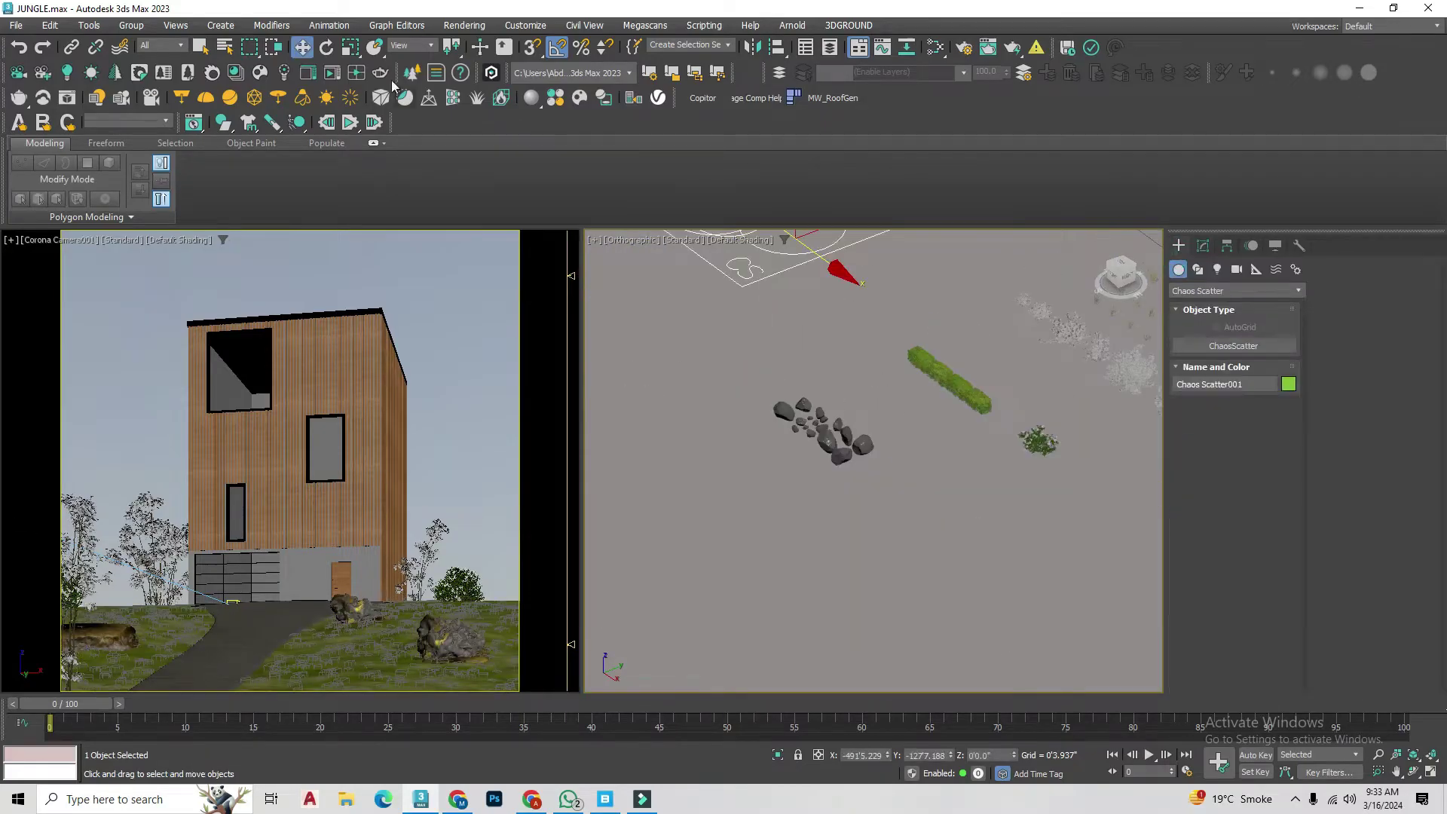
Step: Start Corona interactive rendering and frame the scattered grass patch
click(391, 80)
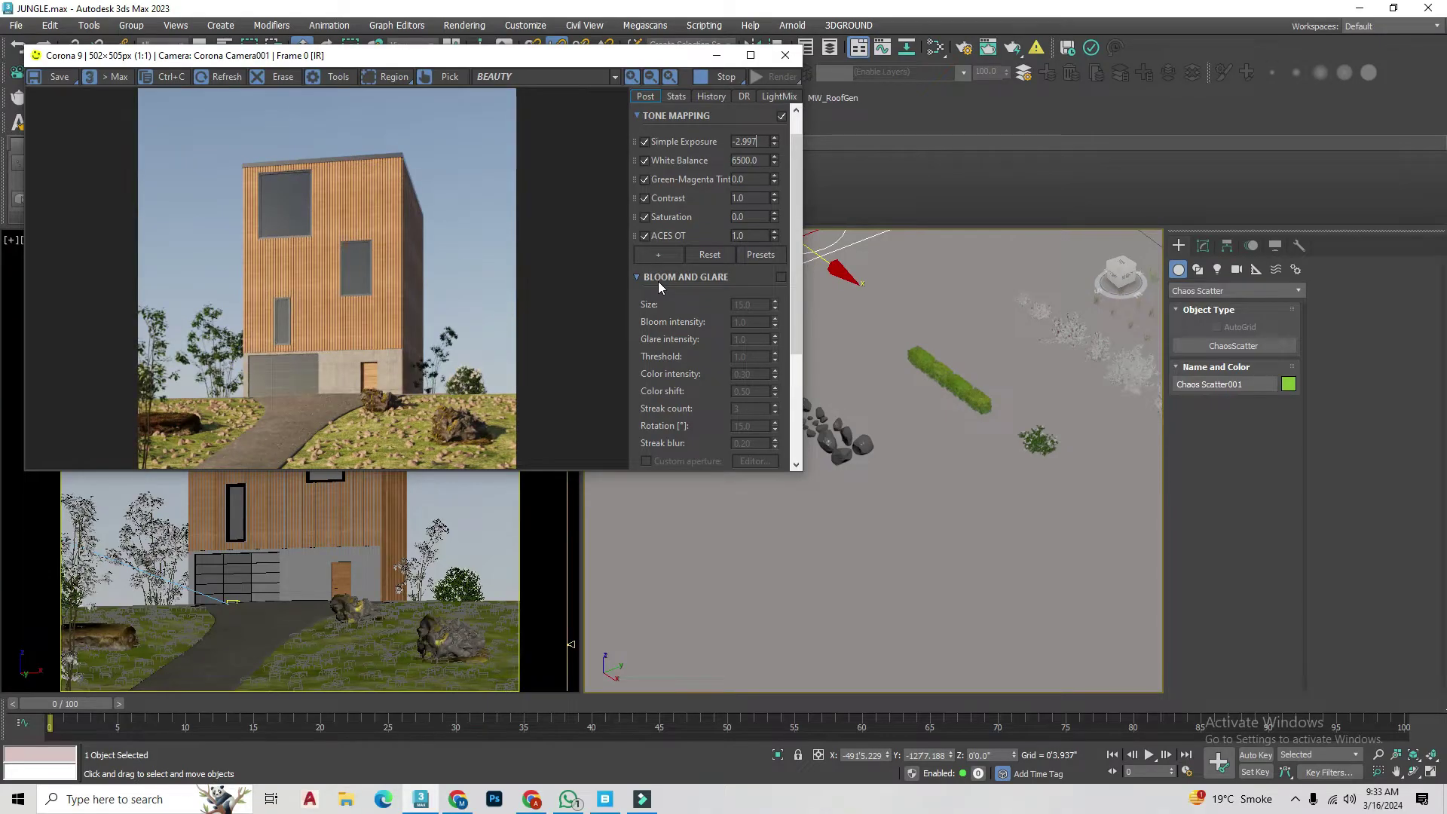
alt+middle_drag(799, 490, 835, 538)
key(z)
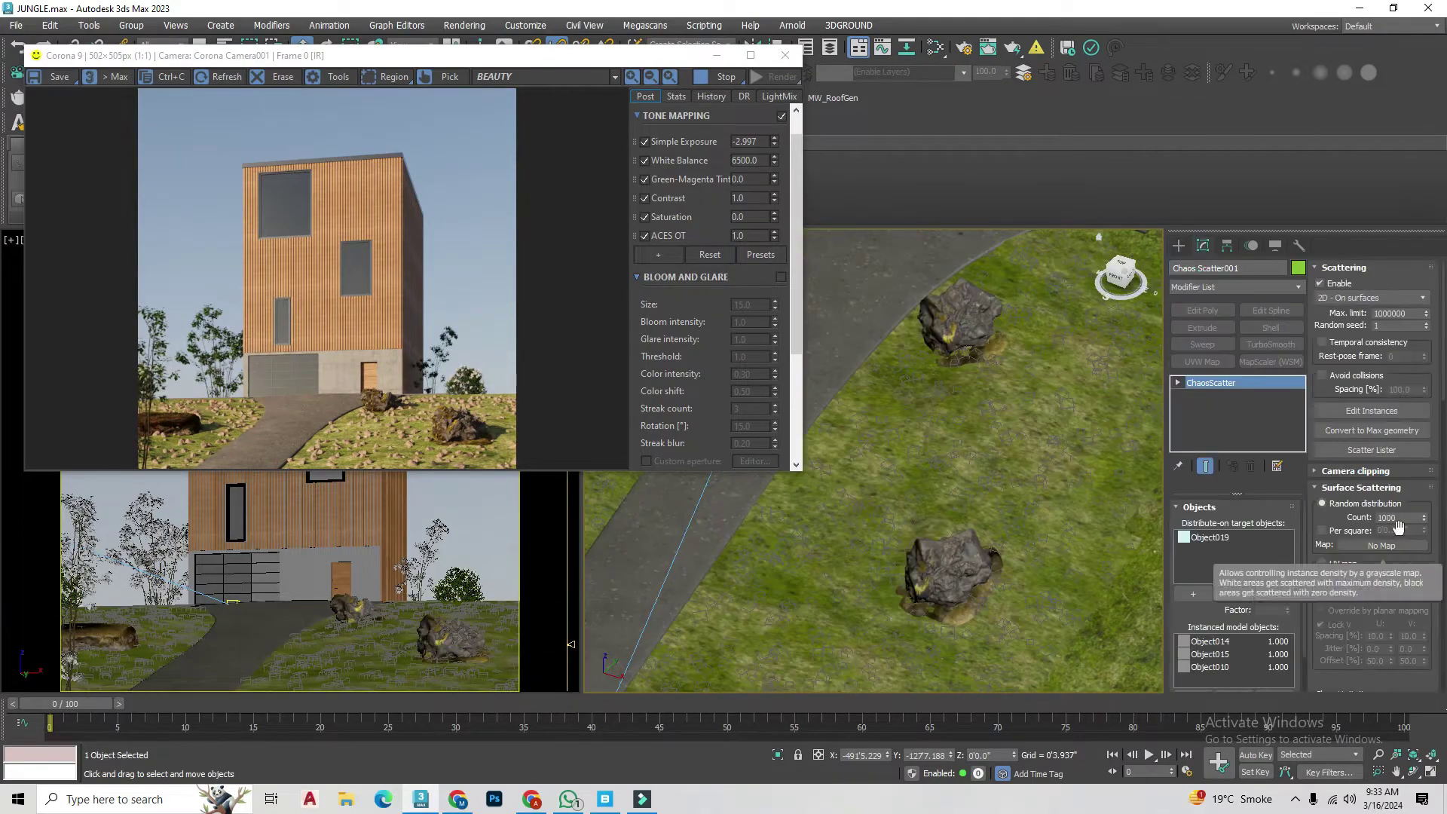
scroll(1443, 526, down, 2)
Step: Set the scatter Scale To X to 50 and From X to 10
double_click(1386, 538)
text(50)
key(shift+Tab)
text(10)
scroll(1372, 527, up, 5)
scroll(1409, 489, up, 3)
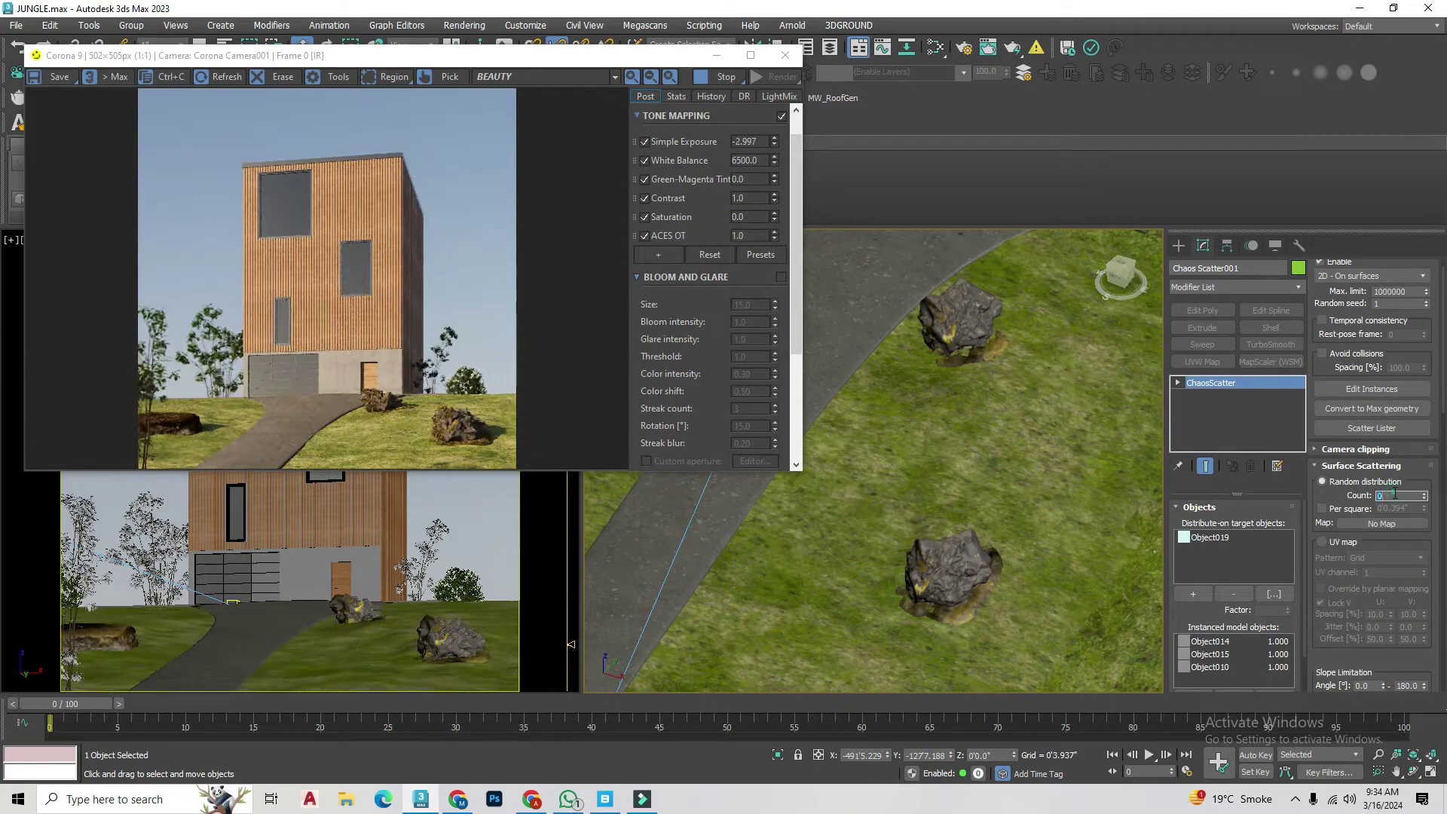
Step: Move Corona Sun001 to change the light direction
click(1178, 246)
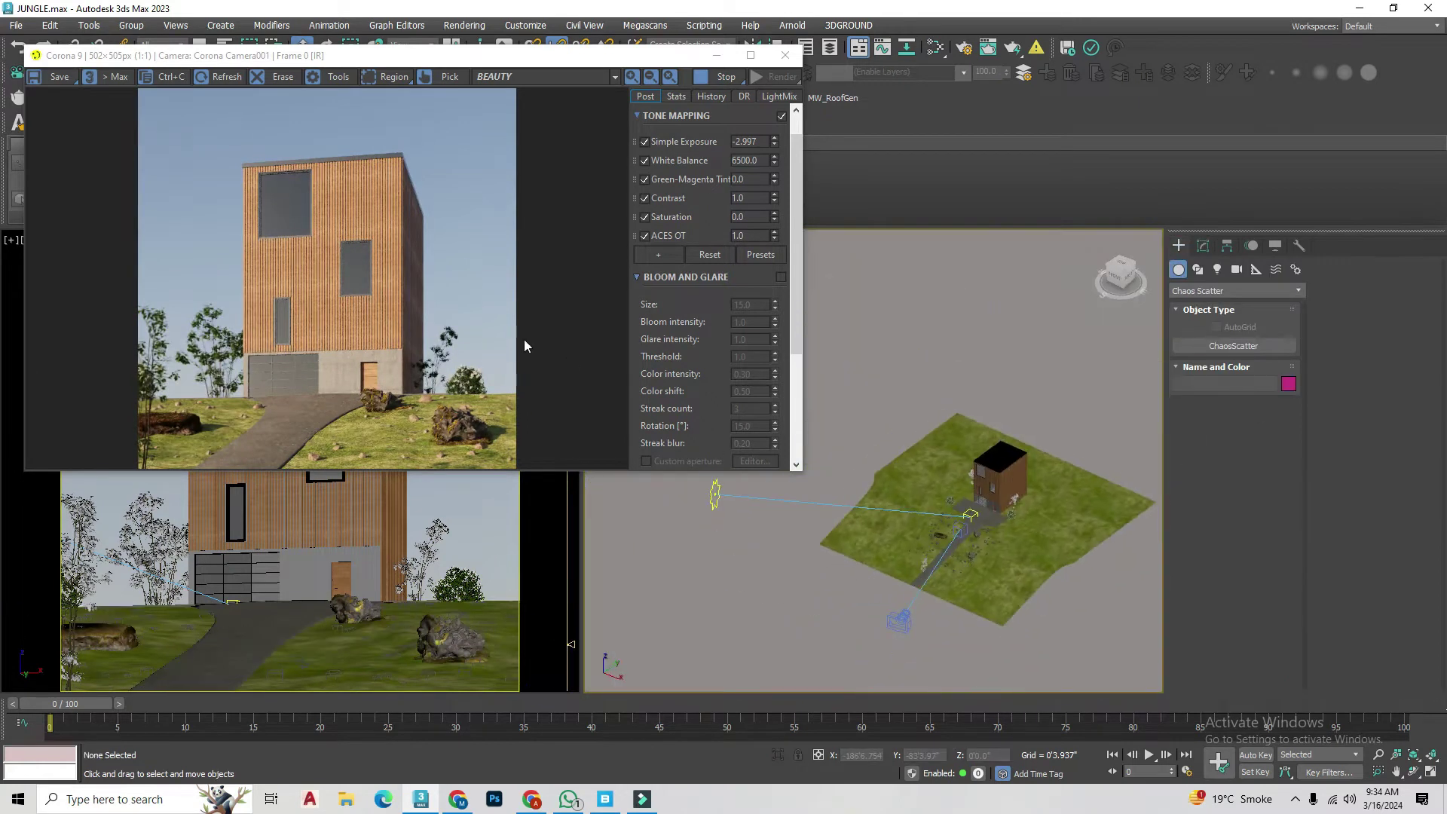
click(790, 500)
middle_drag(790, 520, 810, 559)
drag(797, 538, 806, 467)
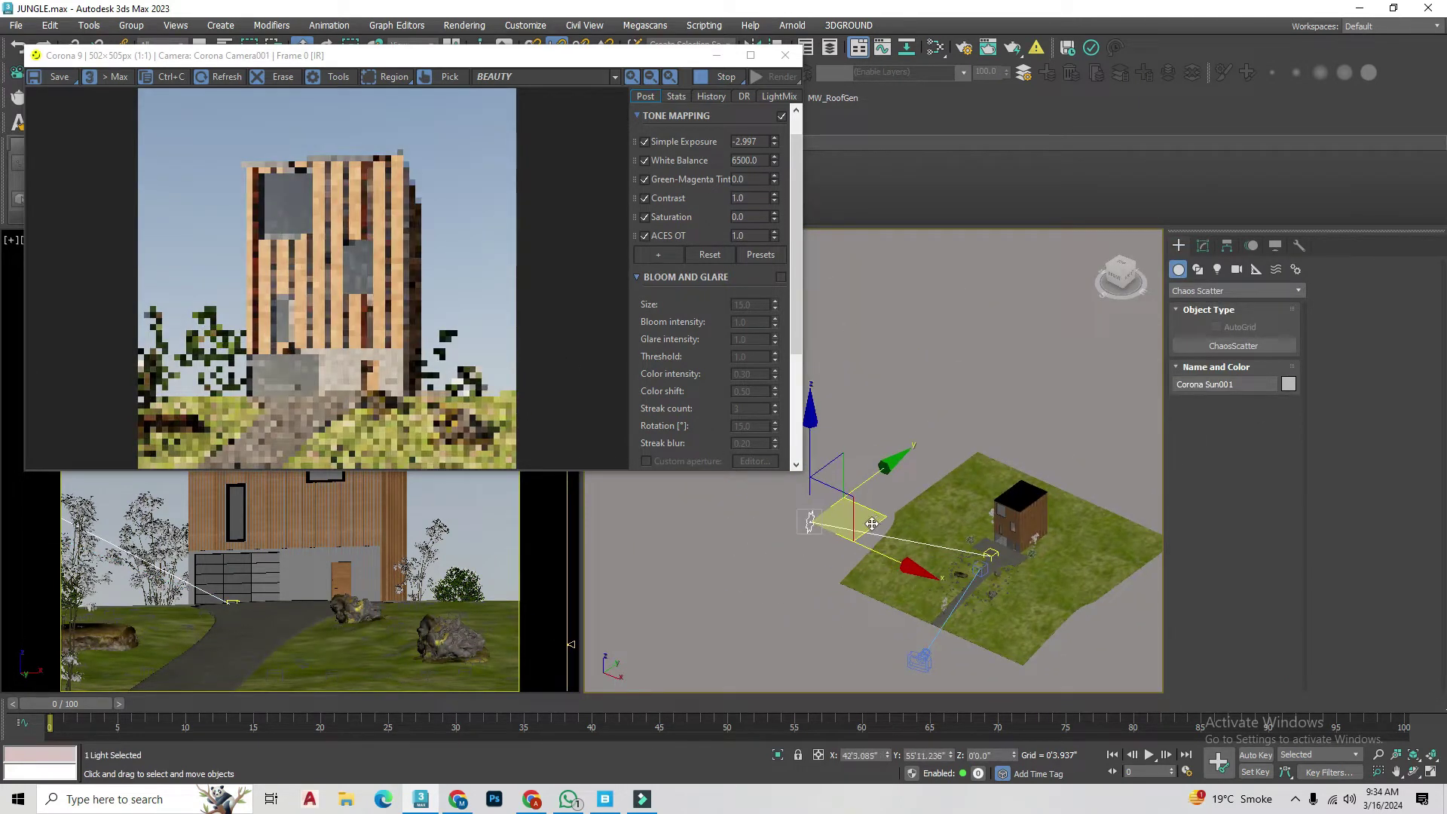
middle_drag(829, 490, 833, 552)
Step: Add a CoronaSky environment from the sun's Modify panel
click(1202, 245)
click(1274, 564)
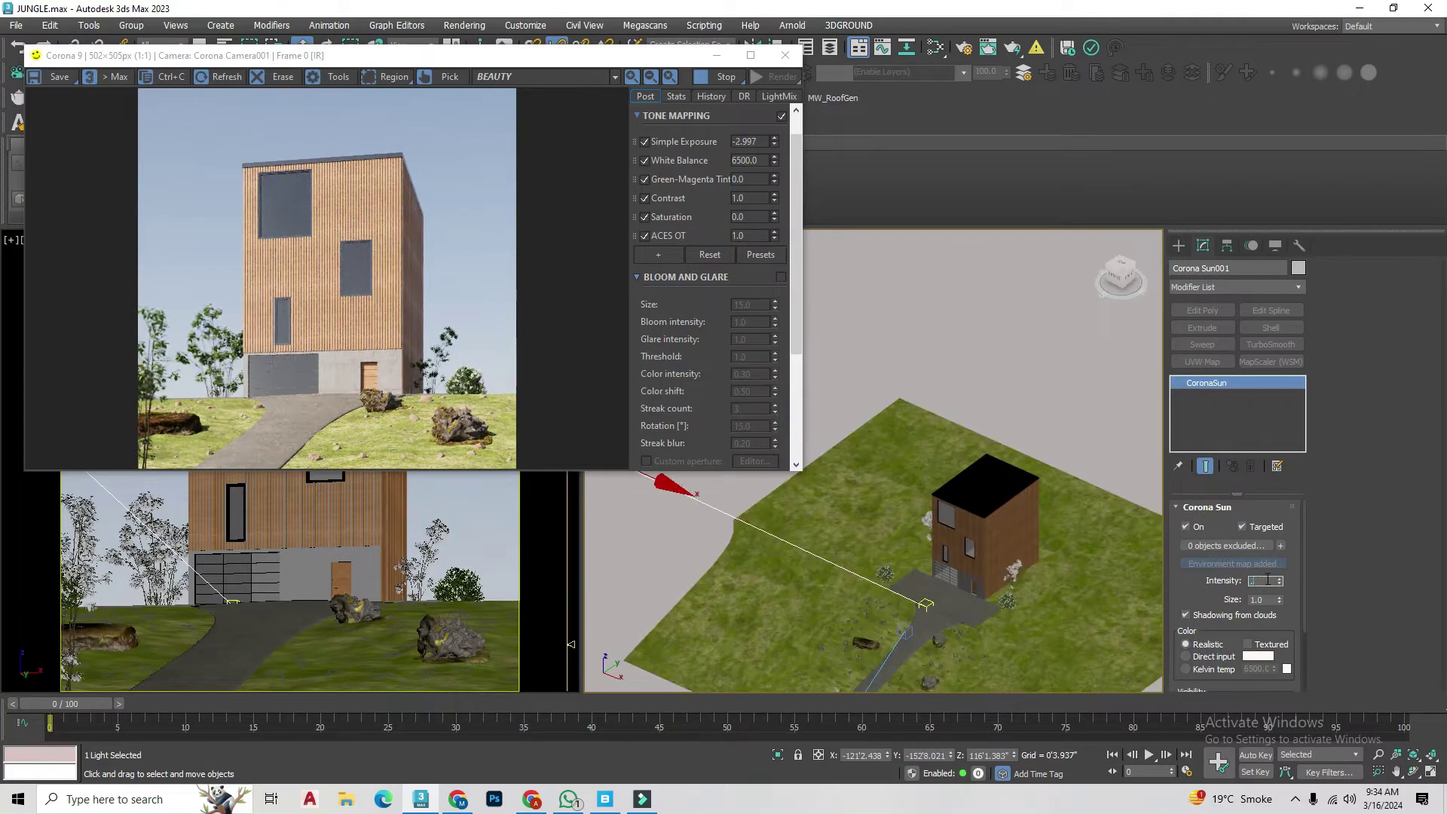
text(0.6)
click(942, 321)
scroll(946, 453, down, 4)
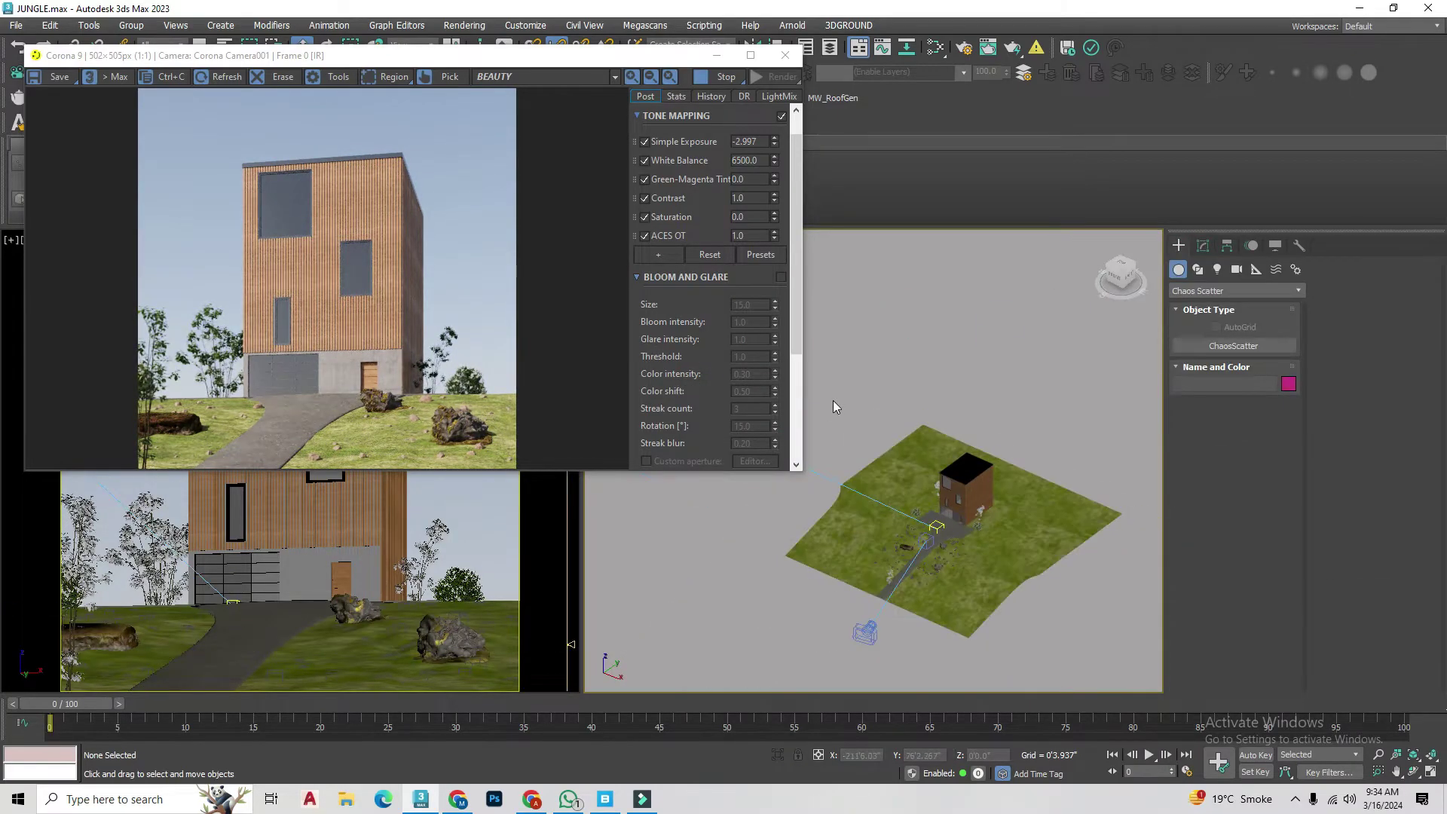
scroll(829, 392, down, 5)
Step: Inspect the rock's WaterFallRocks material in the Slate editor, then select rock Object009
click(784, 55)
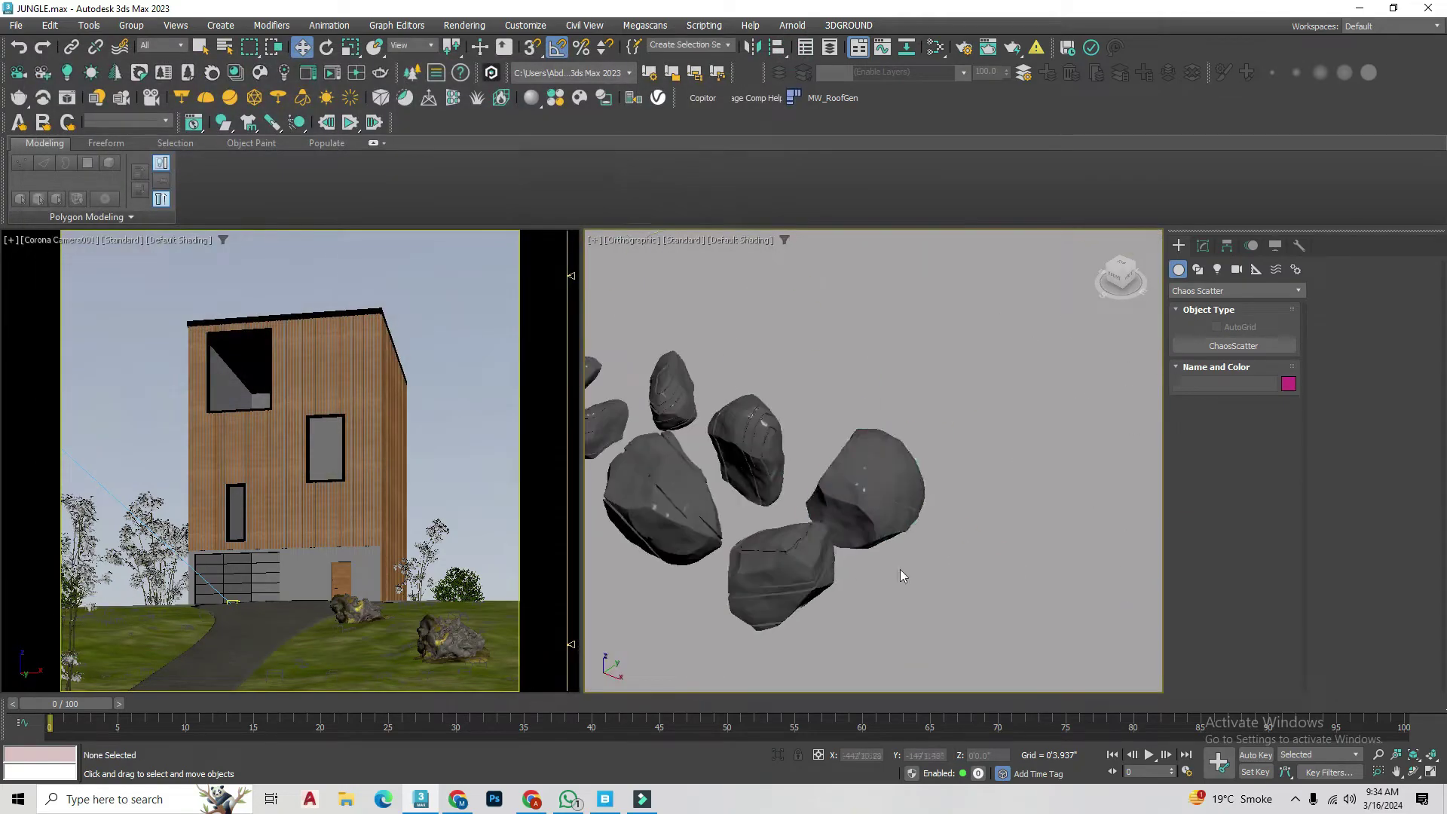
click(765, 500)
scroll(832, 525, up, 3)
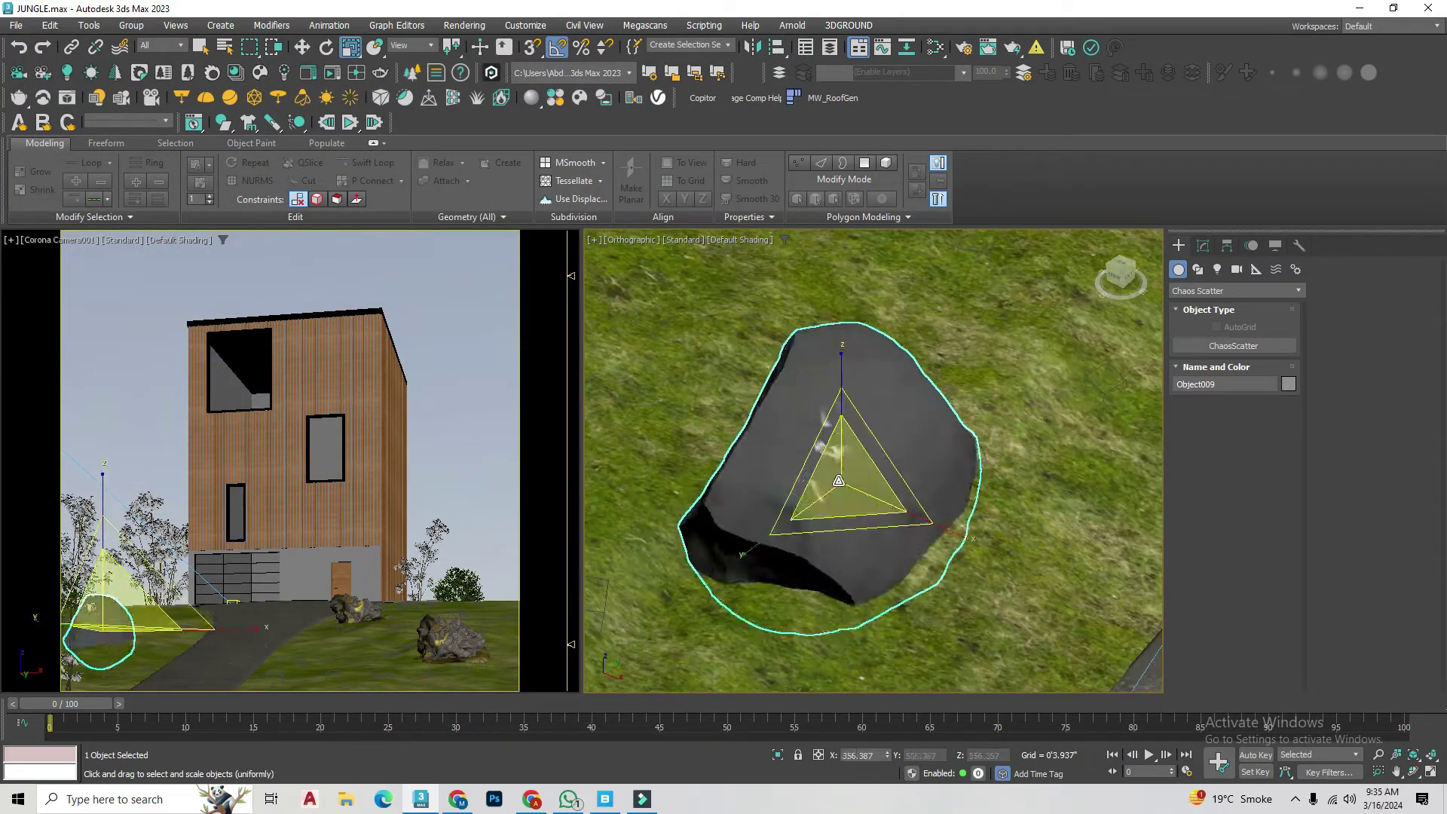
click(374, 54)
key(m)
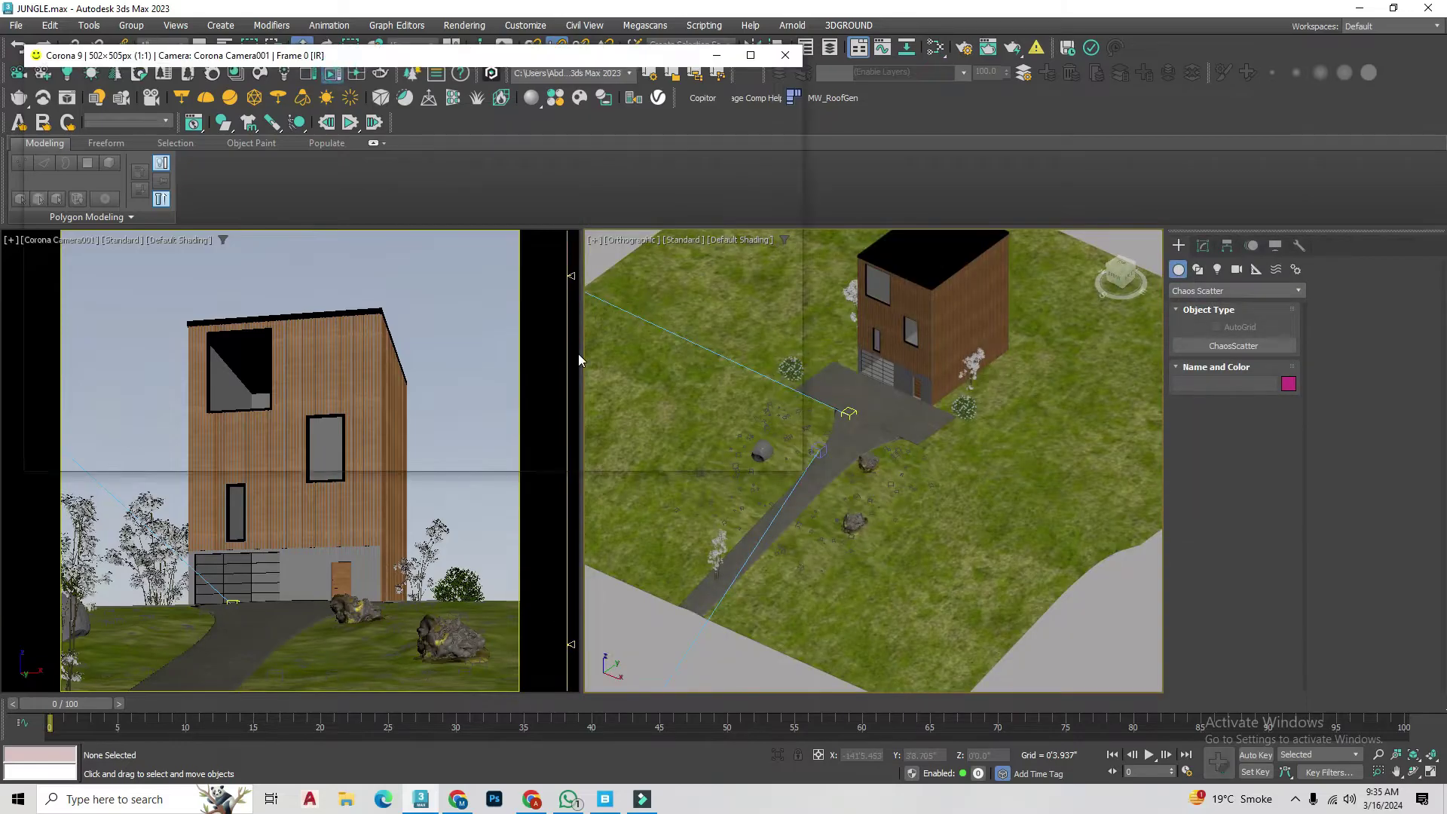
click(887, 500)
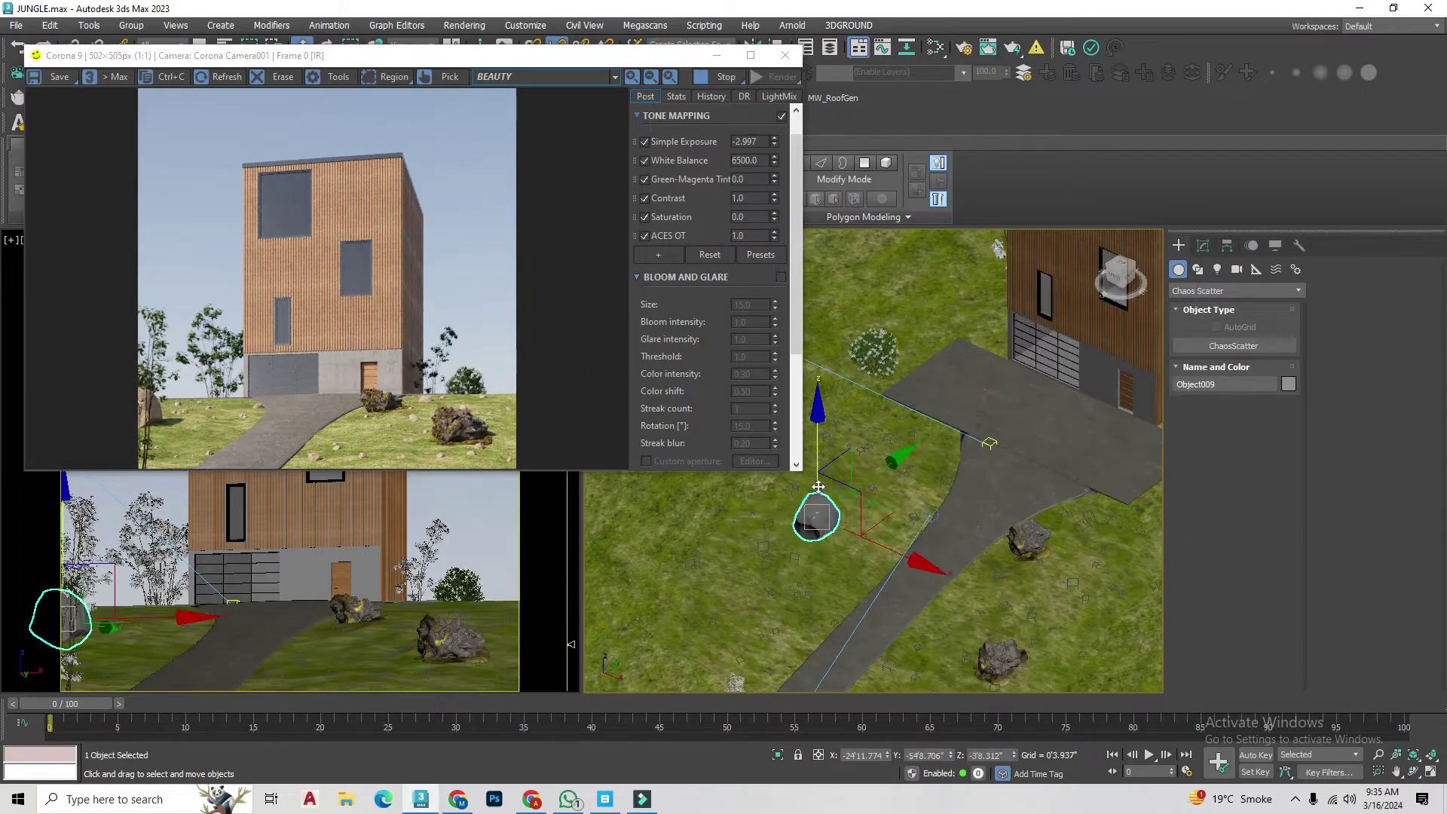
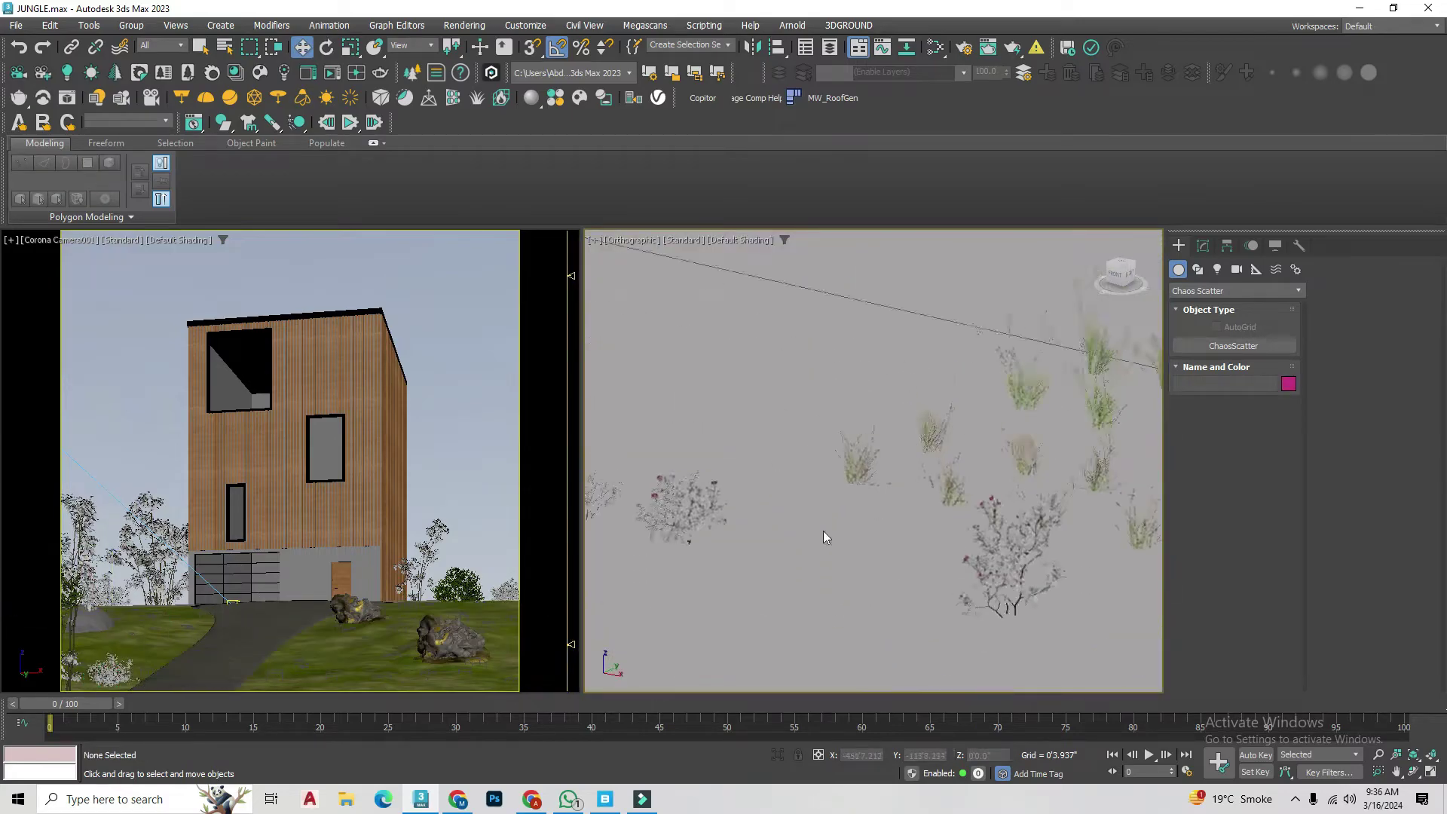
Step: Frame the selected rose shrub, switch to scaling, and start the interactive Corona render
key(z)
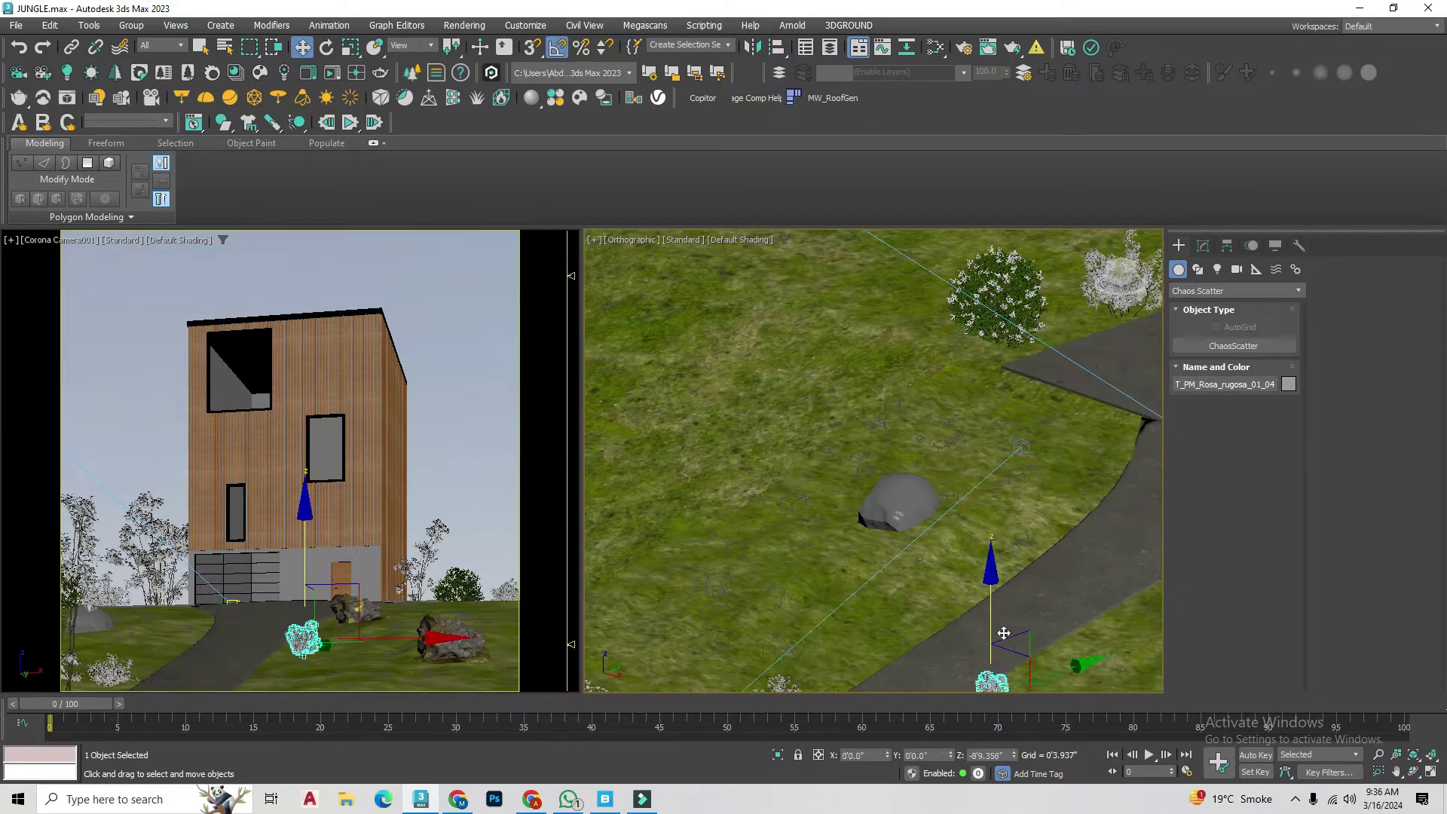
key(r)
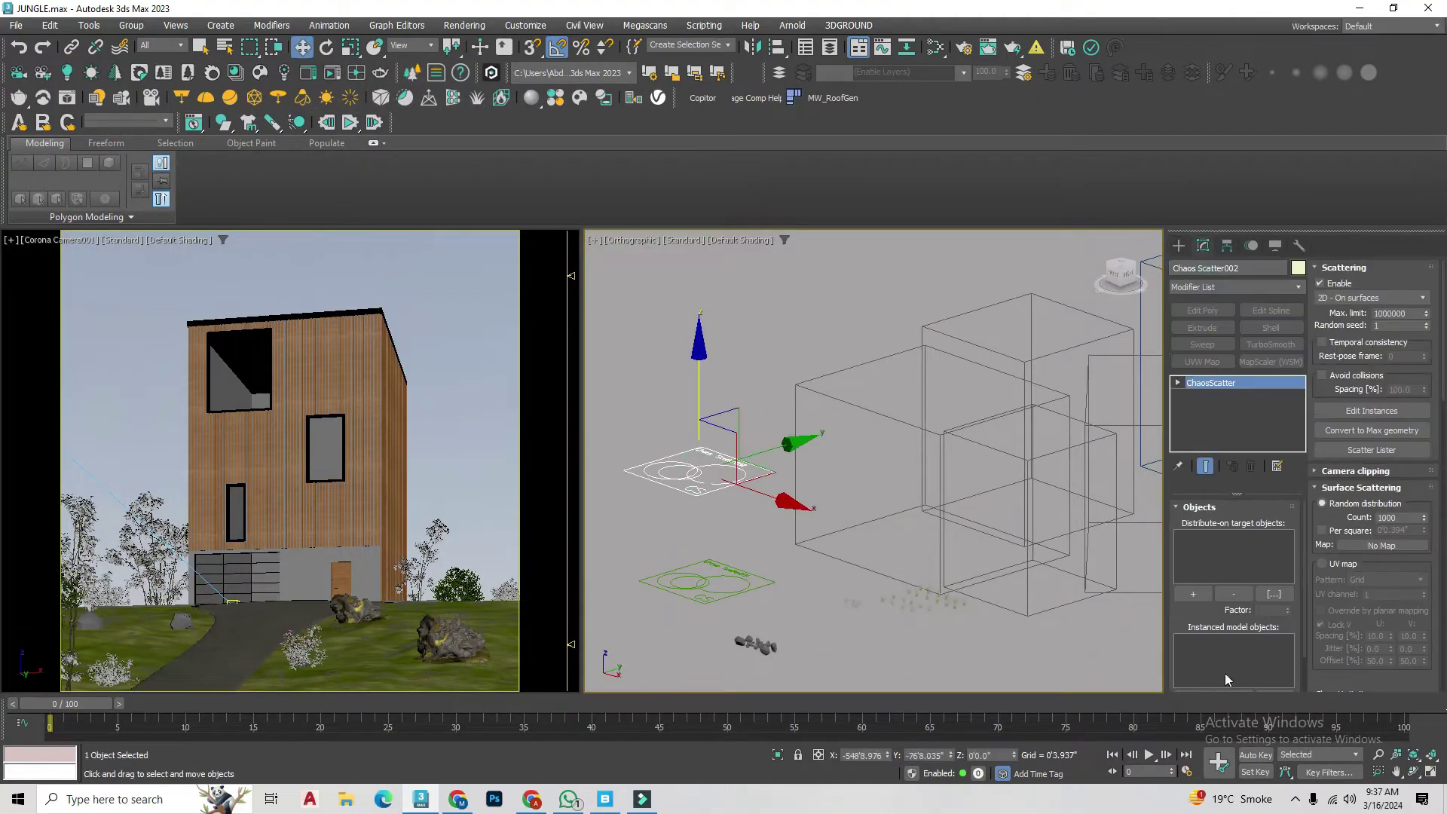
scroll(1010, 432, down, 3)
scroll(915, 457, down, 2)
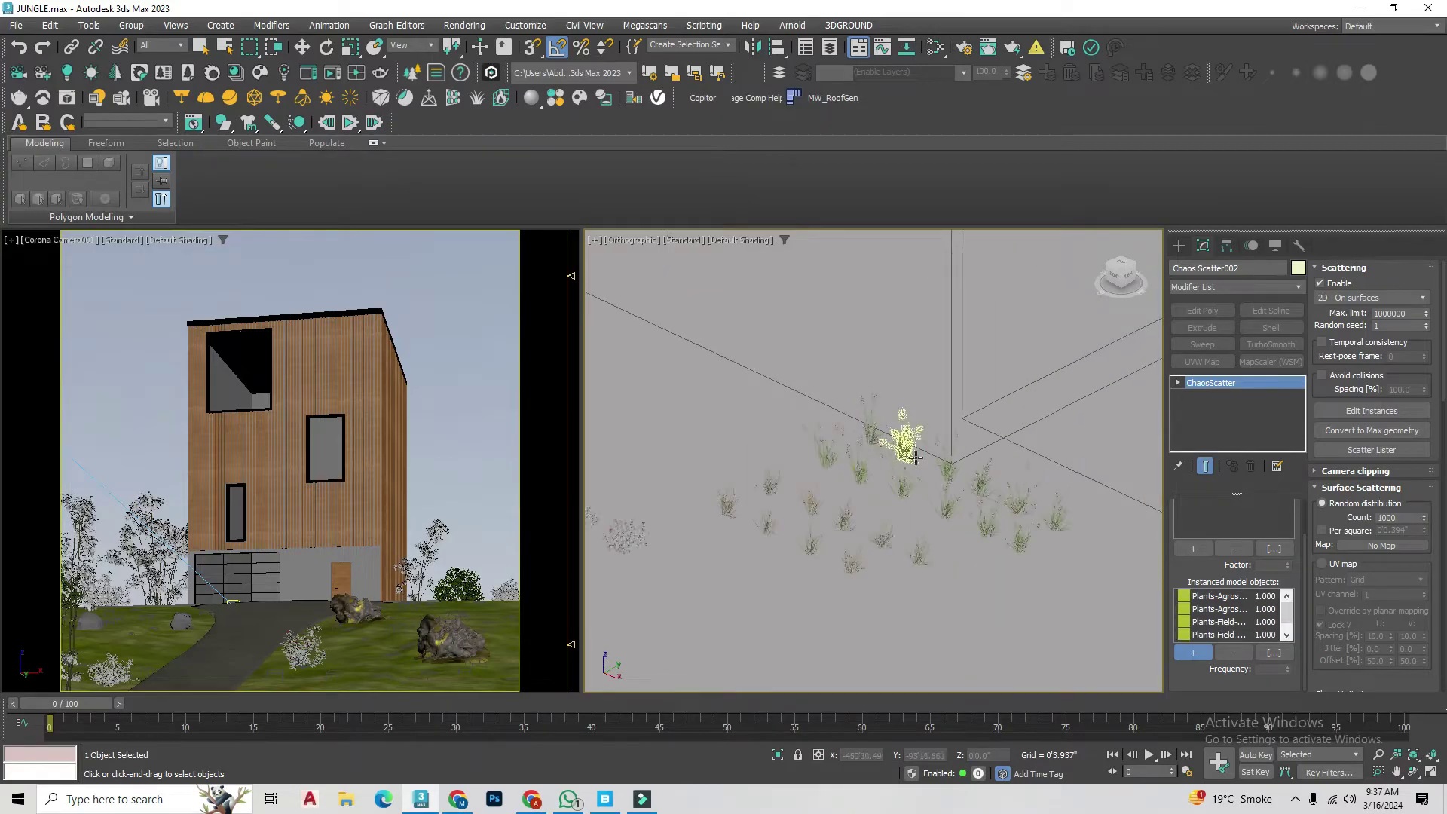
click(1178, 246)
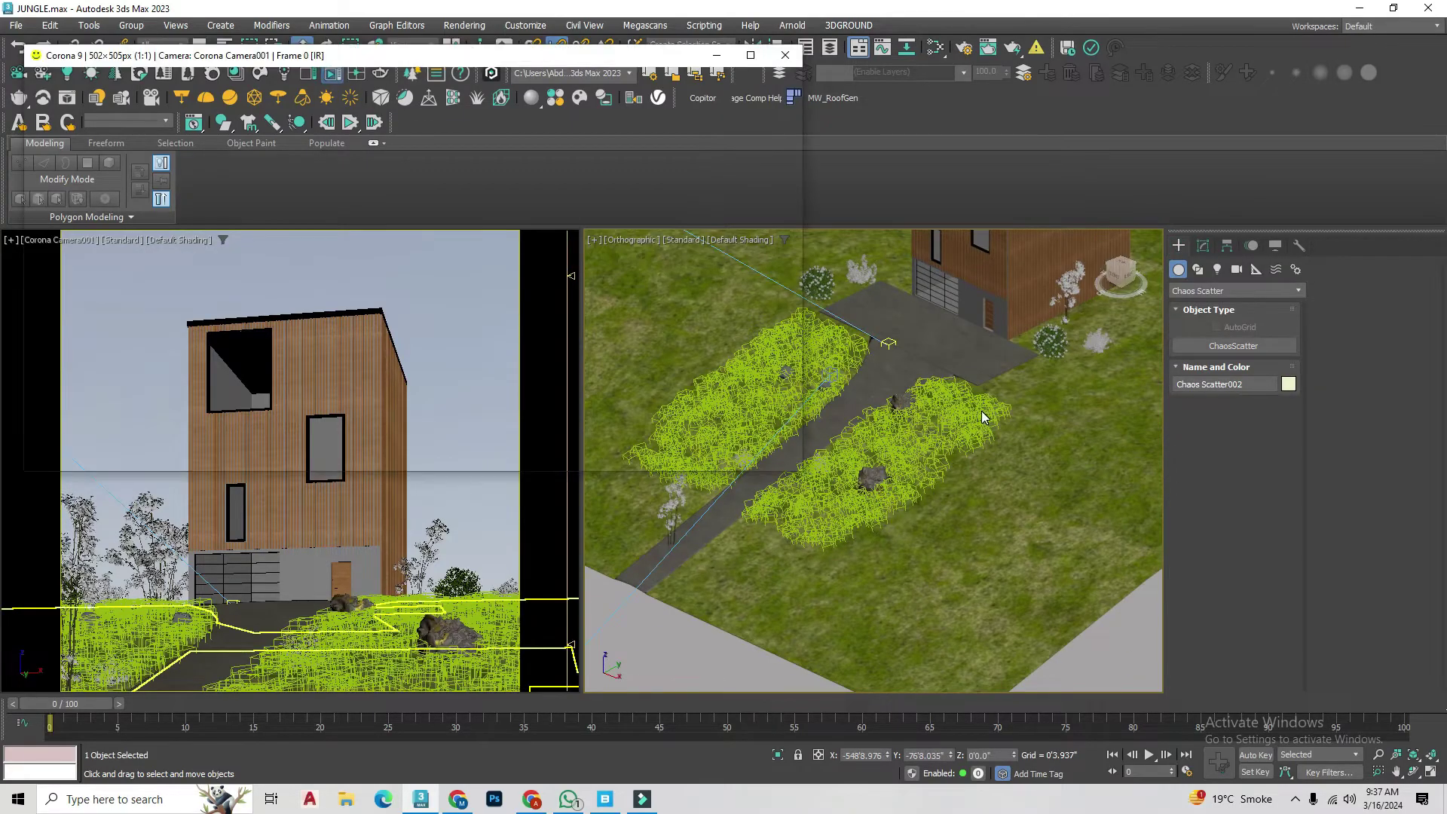
Step: Select Chaos Scatter002 and raise its surface scattering count to 5000
scroll(981, 411, down, 5)
click(883, 553)
scroll(937, 622, up, 8)
scroll(377, 452, up, 1)
scroll(1035, 556, up, 2)
scroll(1035, 556, up, 2)
scroll(1035, 556, down, 2)
scroll(377, 377, down, 1)
scroll(867, 565, down, 3)
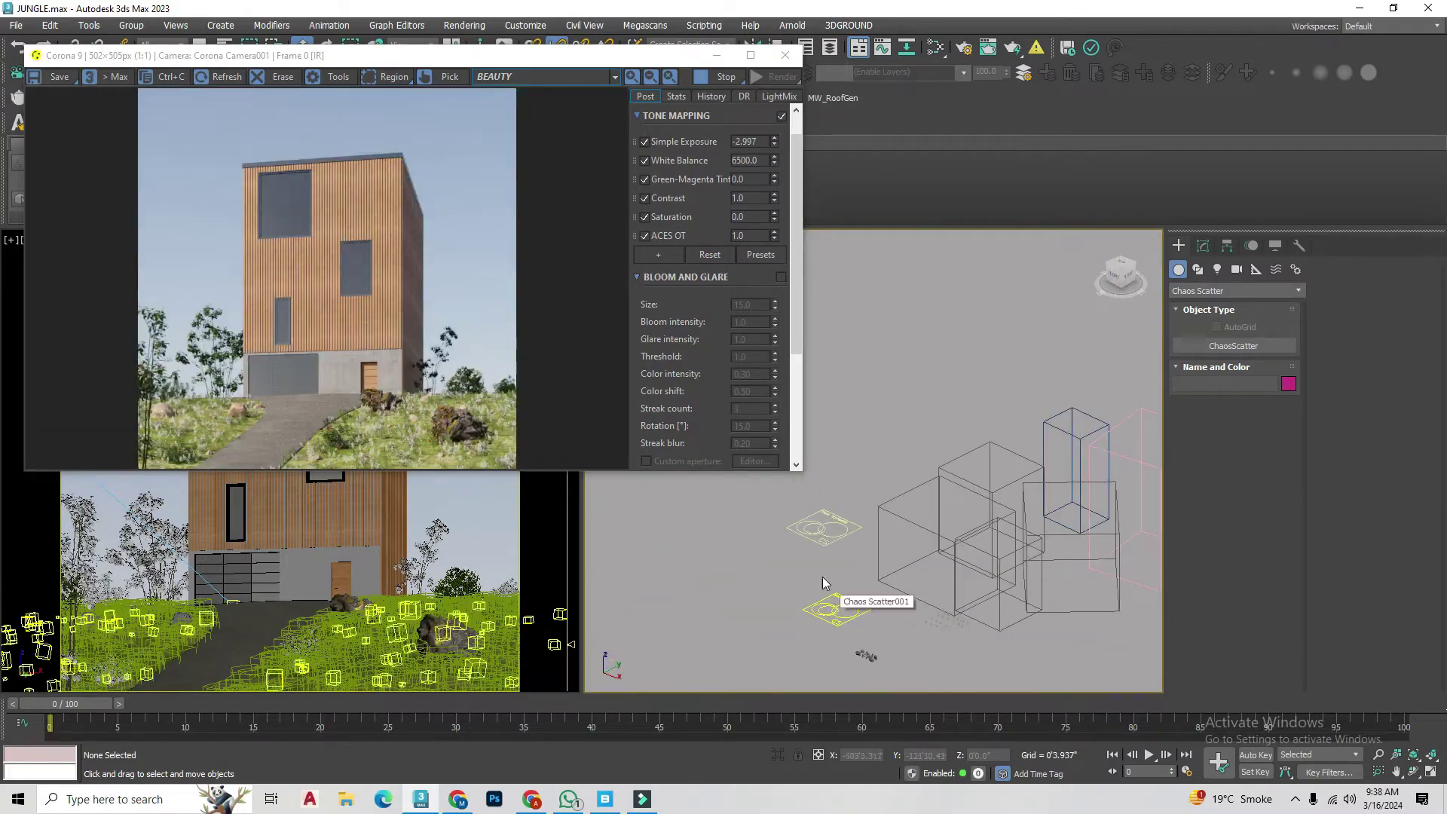
click(824, 527)
click(1202, 246)
key(z)
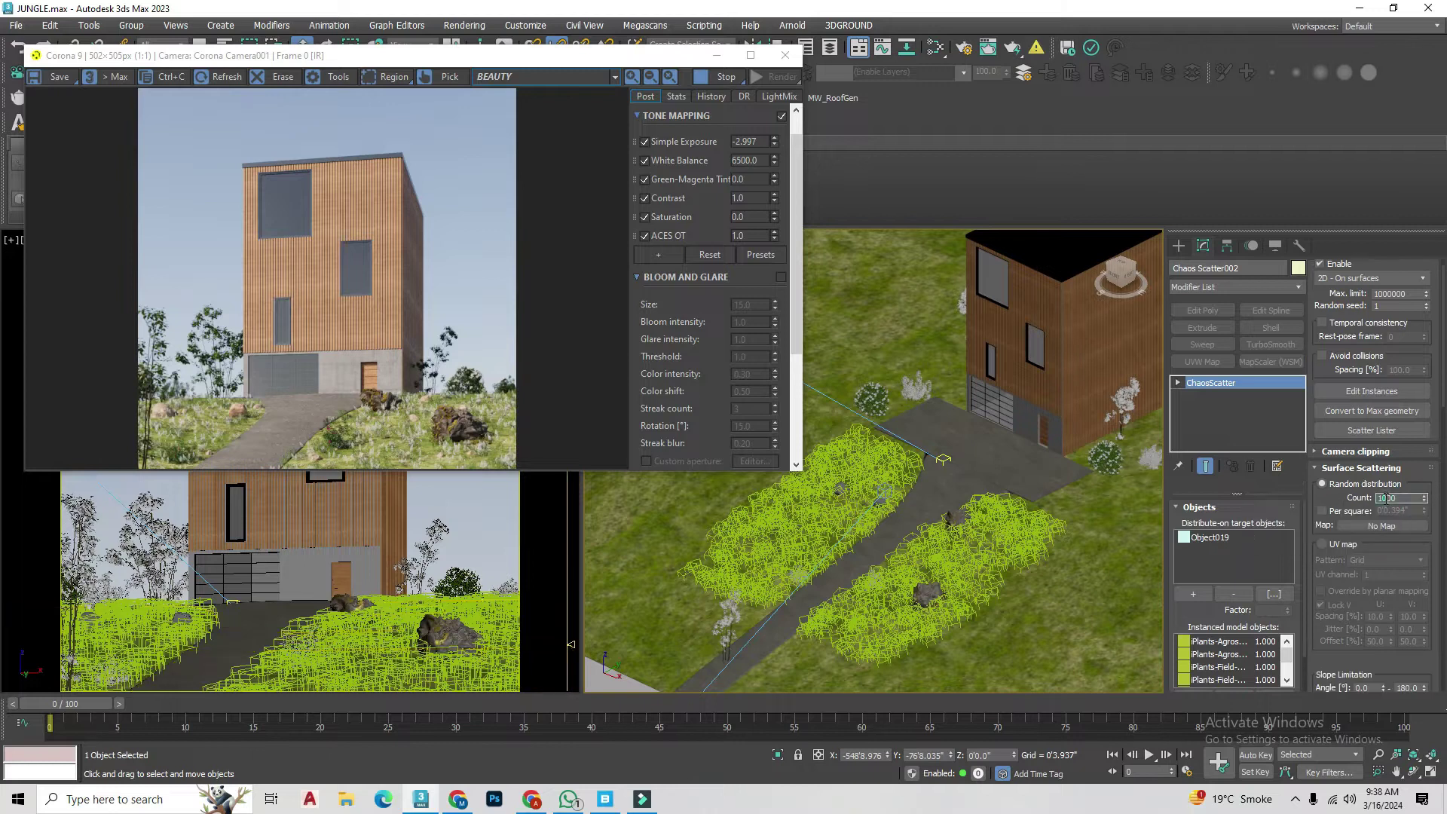
text(5000)
key(Return)
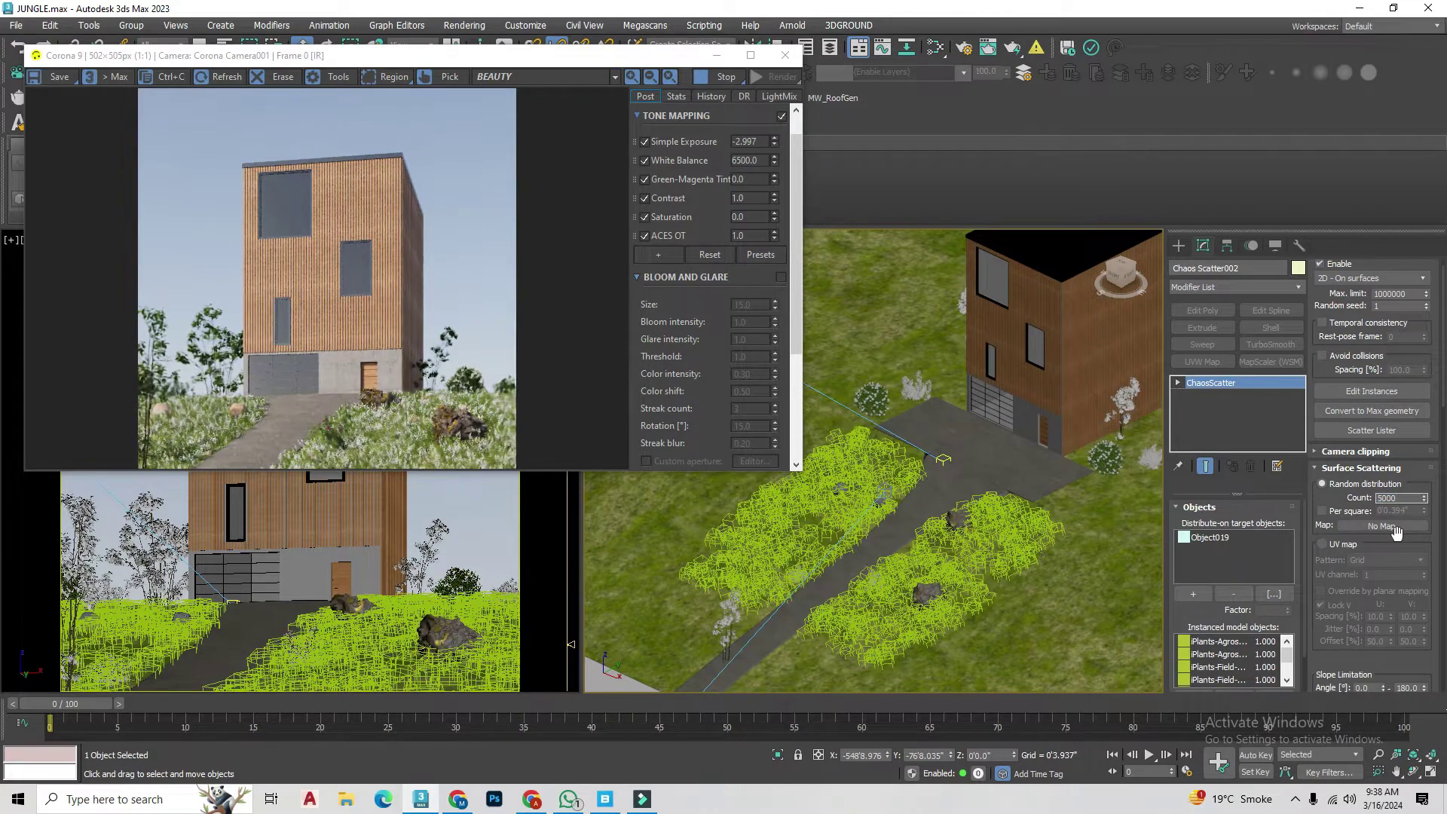
Step: Reduce the grass scatter's maximum X scale to 80 percent
scroll(1372, 490, down, 8)
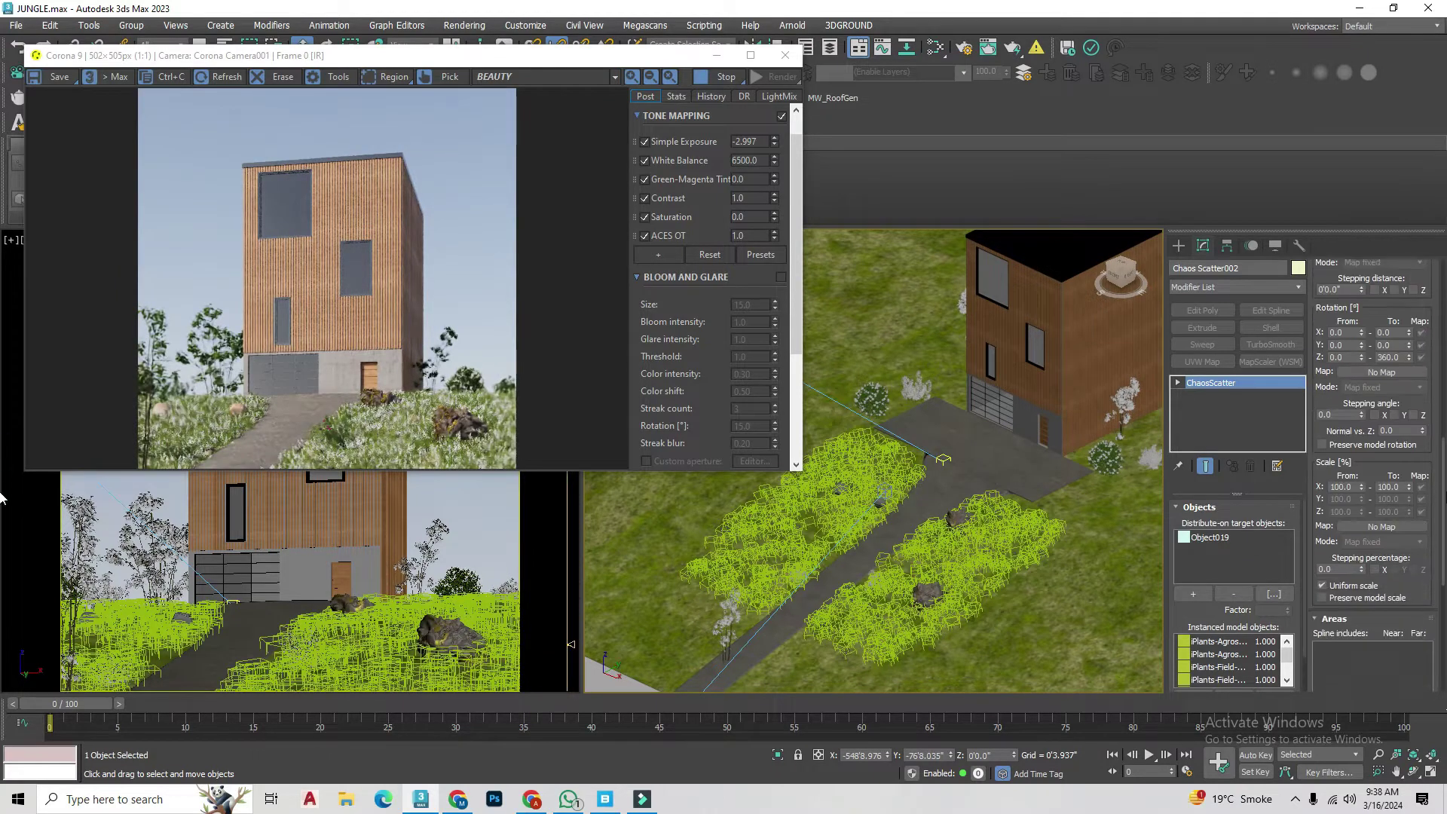
text(0)
key(Return)
key(Return)
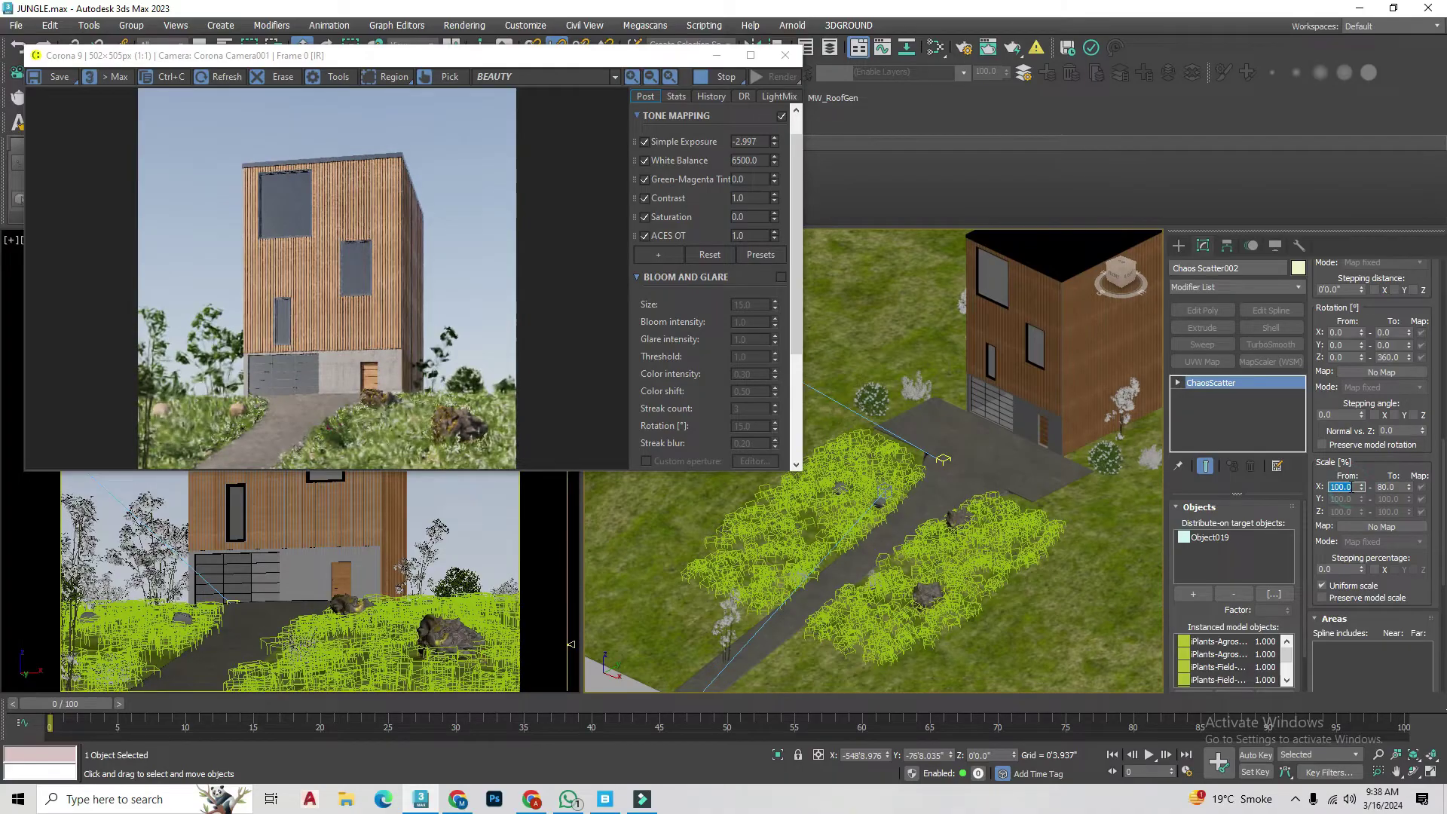
double_click(1342, 487)
click(1179, 247)
scroll(908, 639, down, 10)
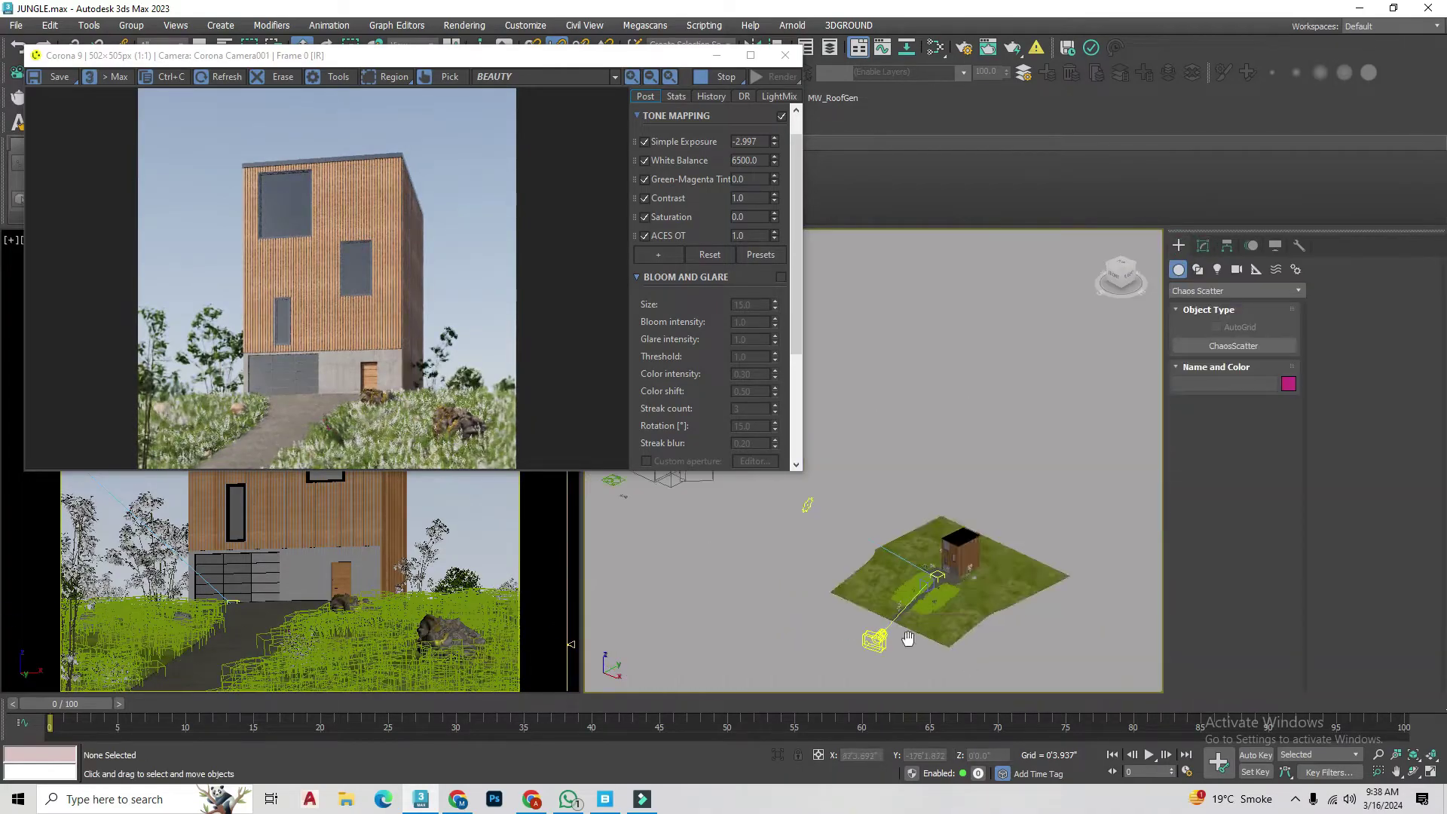
Step: Move one tree proxy across the terrain and scale it up taller
click(1203, 247)
drag(1118, 591, 1086, 607)
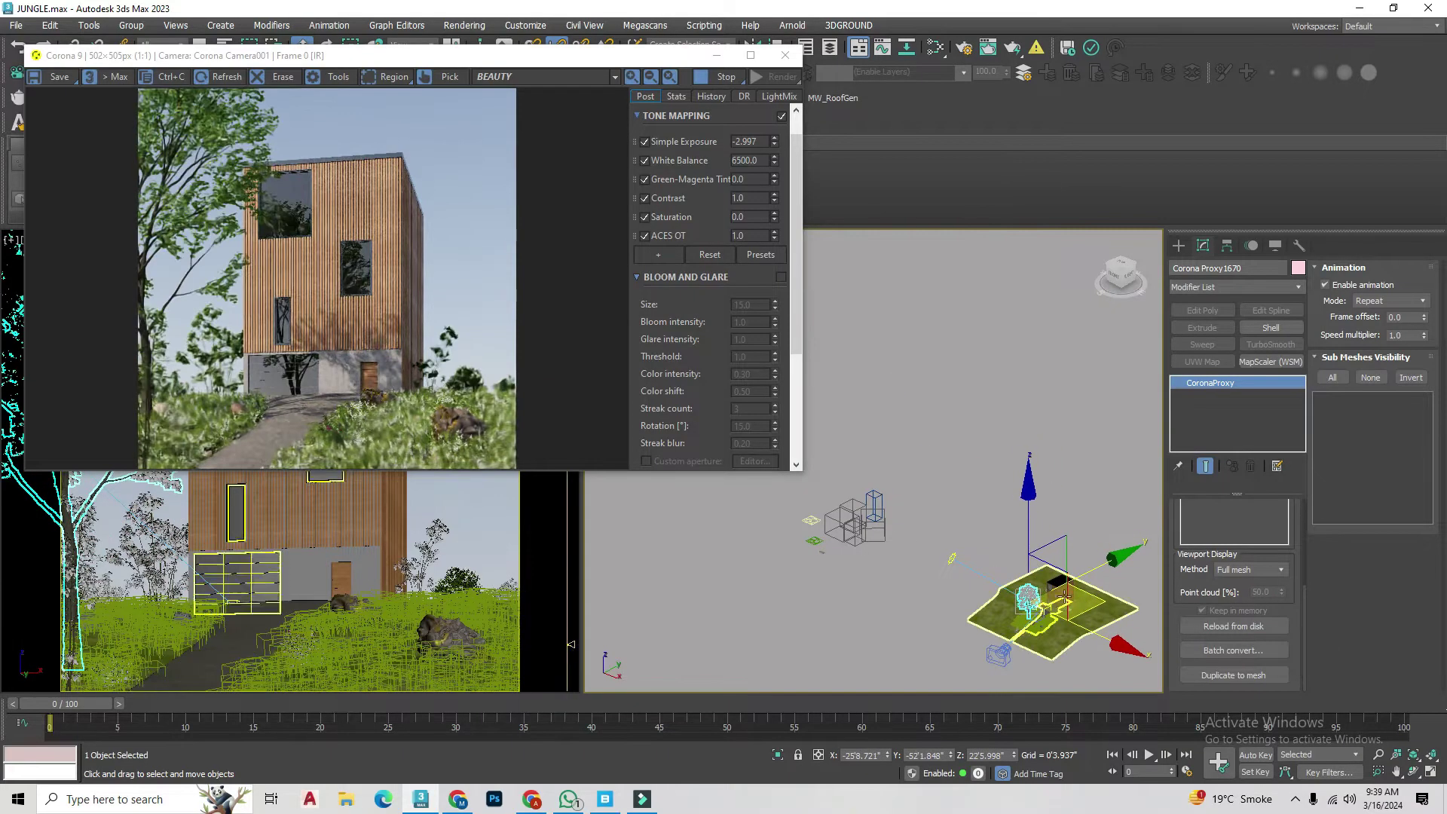
key(r)
drag(1023, 551, 1042, 635)
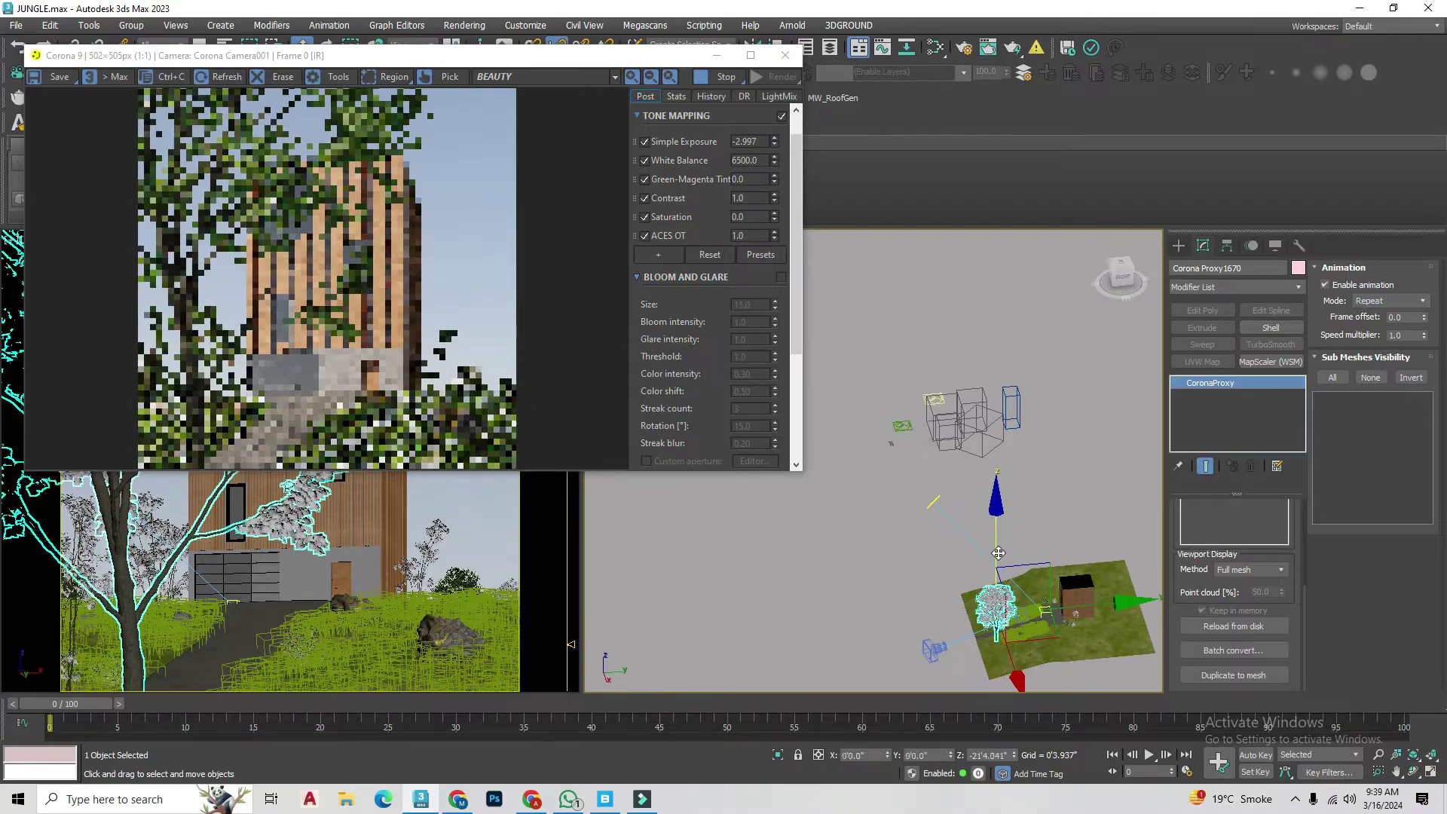
click(1011, 574)
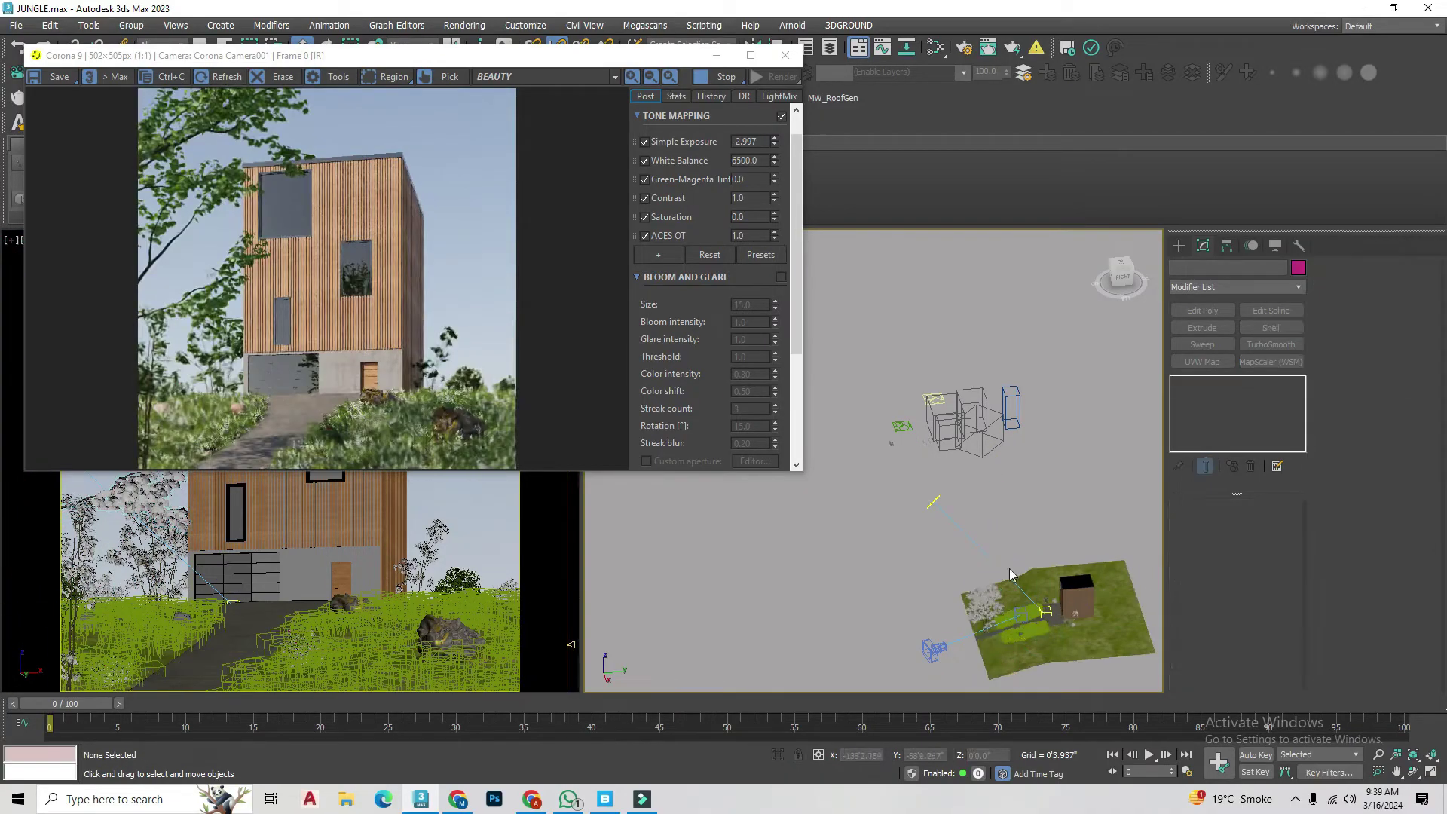
Step: Shift another tree proxy further left, undoing an accidental extra move
scroll(1031, 496, down, 4)
click(1063, 555)
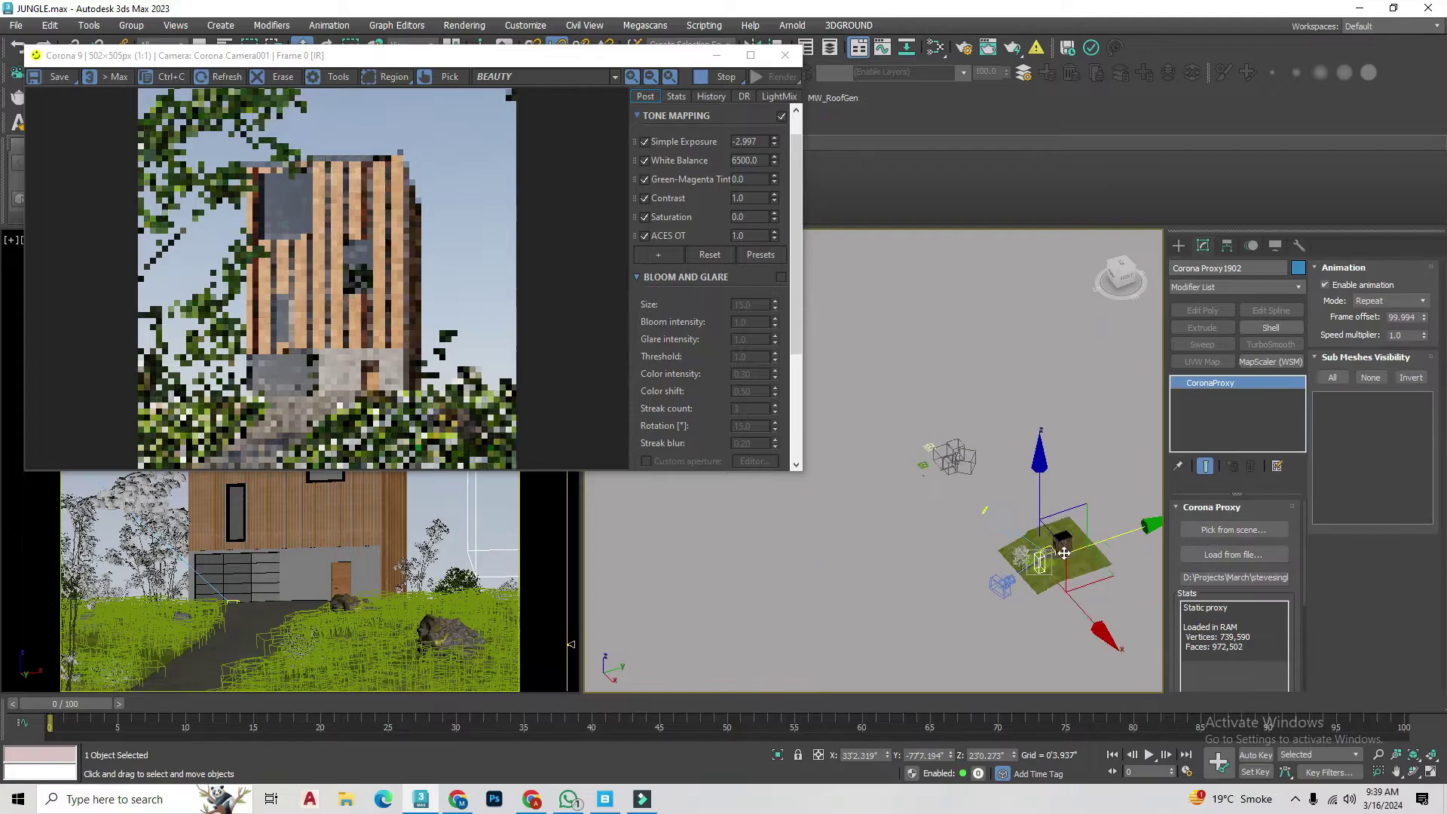
scroll(1064, 554, up, 3)
scroll(902, 488, up, 3)
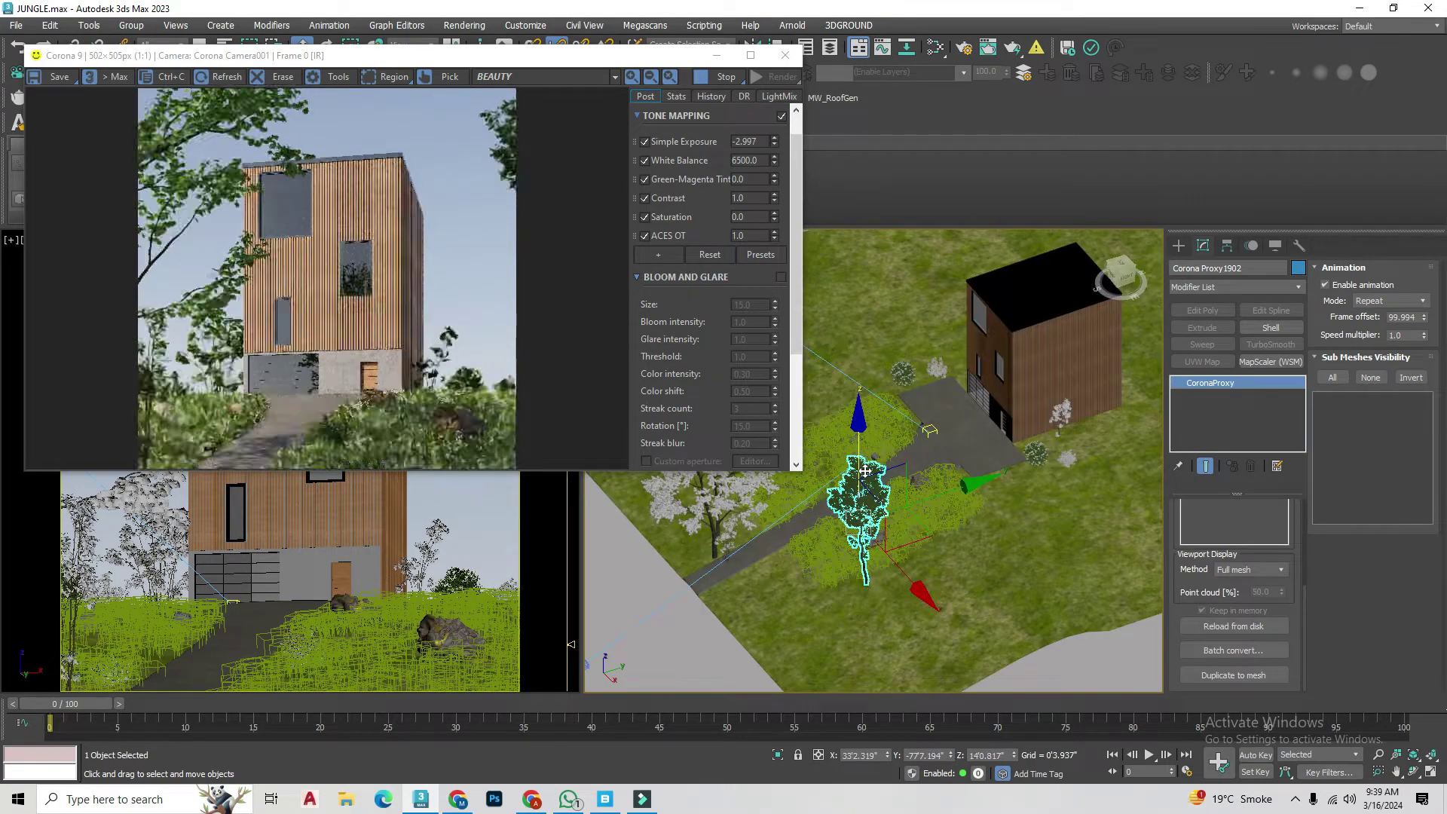
drag(895, 586, 876, 578)
scroll(851, 522, down, 5)
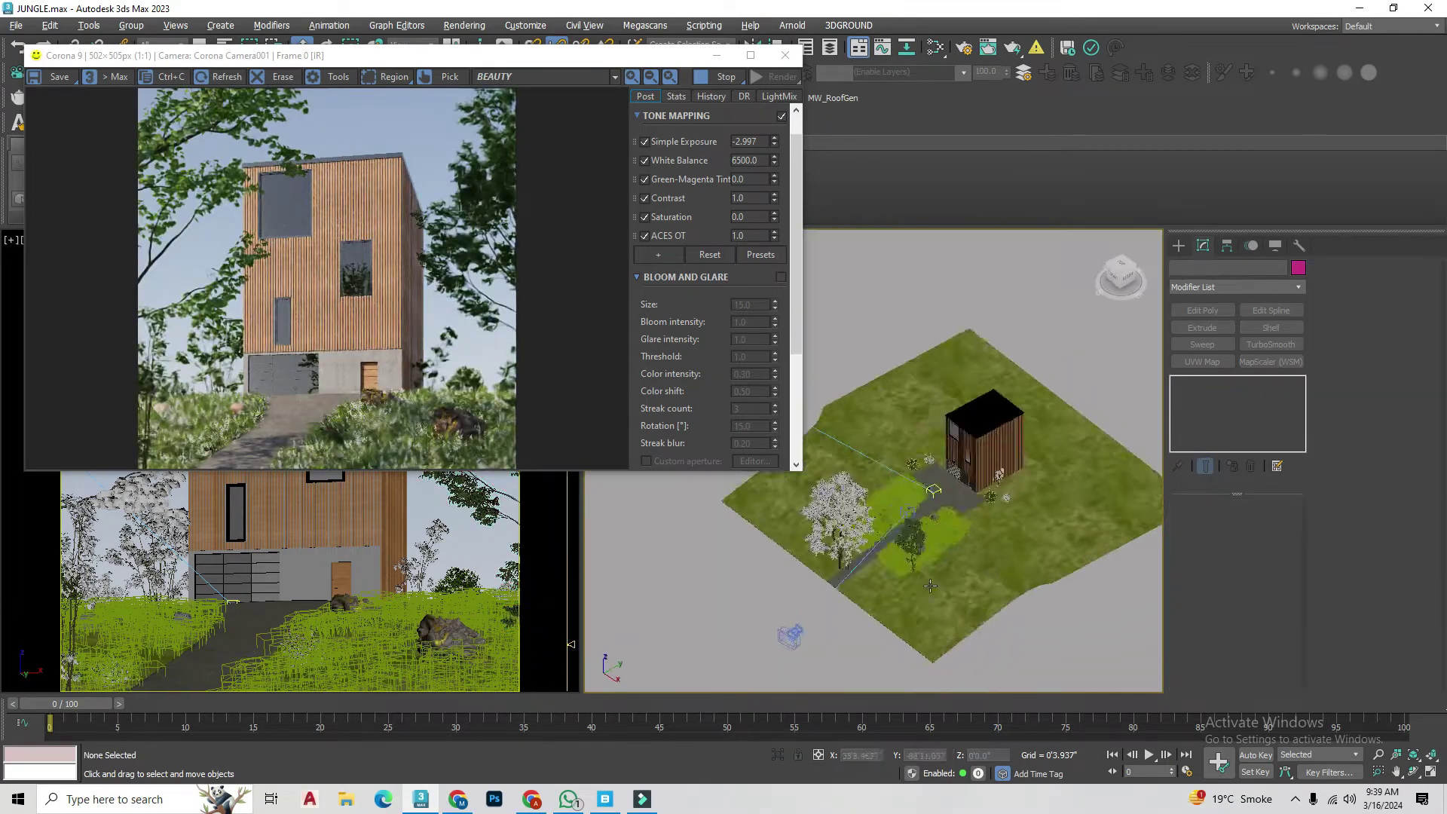
middle_drag(1062, 403, 1237, 603)
key(ctrl+z)
scroll(1093, 528, up, 2)
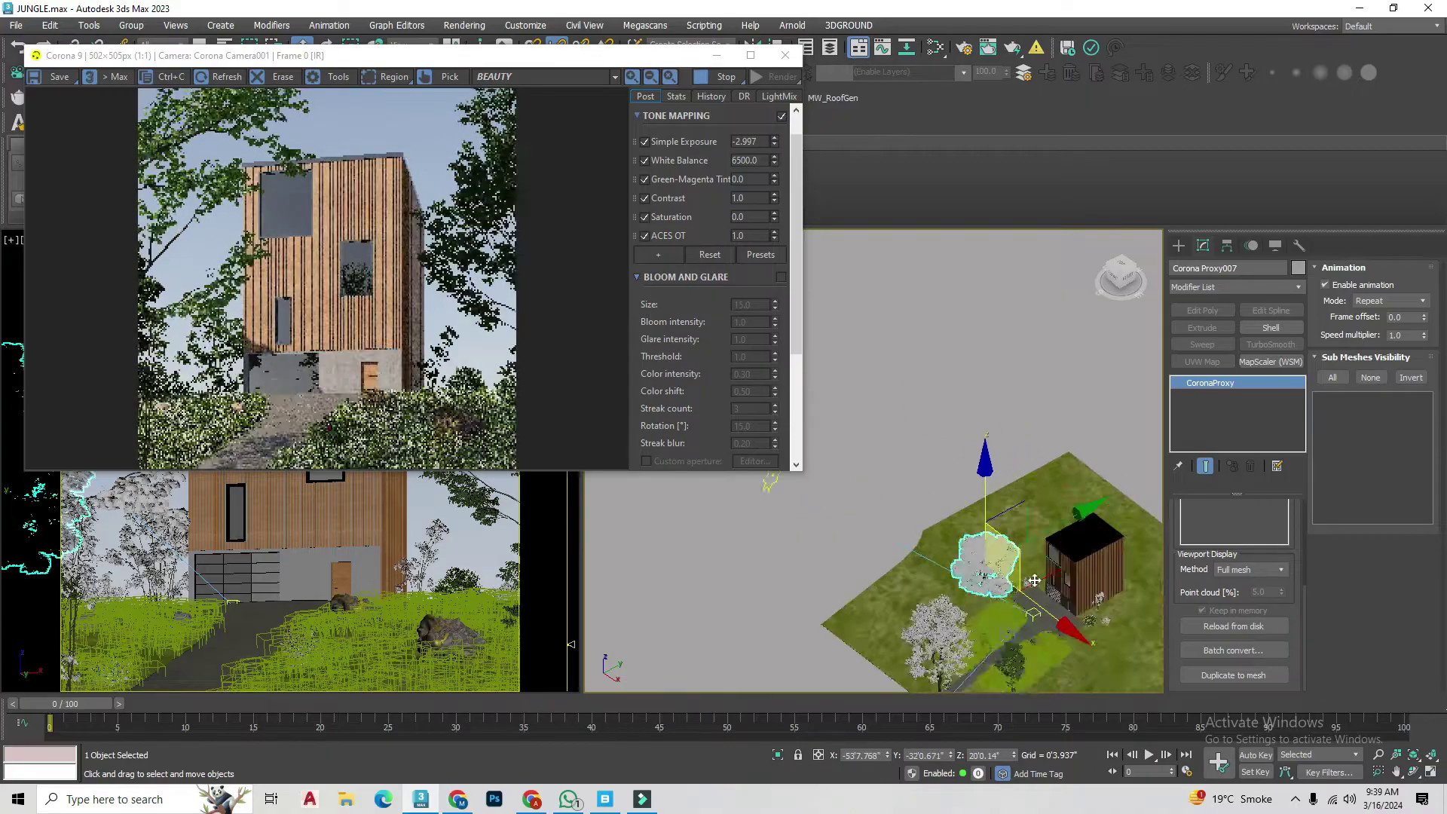
scroll(1093, 527, up, 2)
scroll(1092, 521, up, 2)
scroll(1022, 517, down, 3)
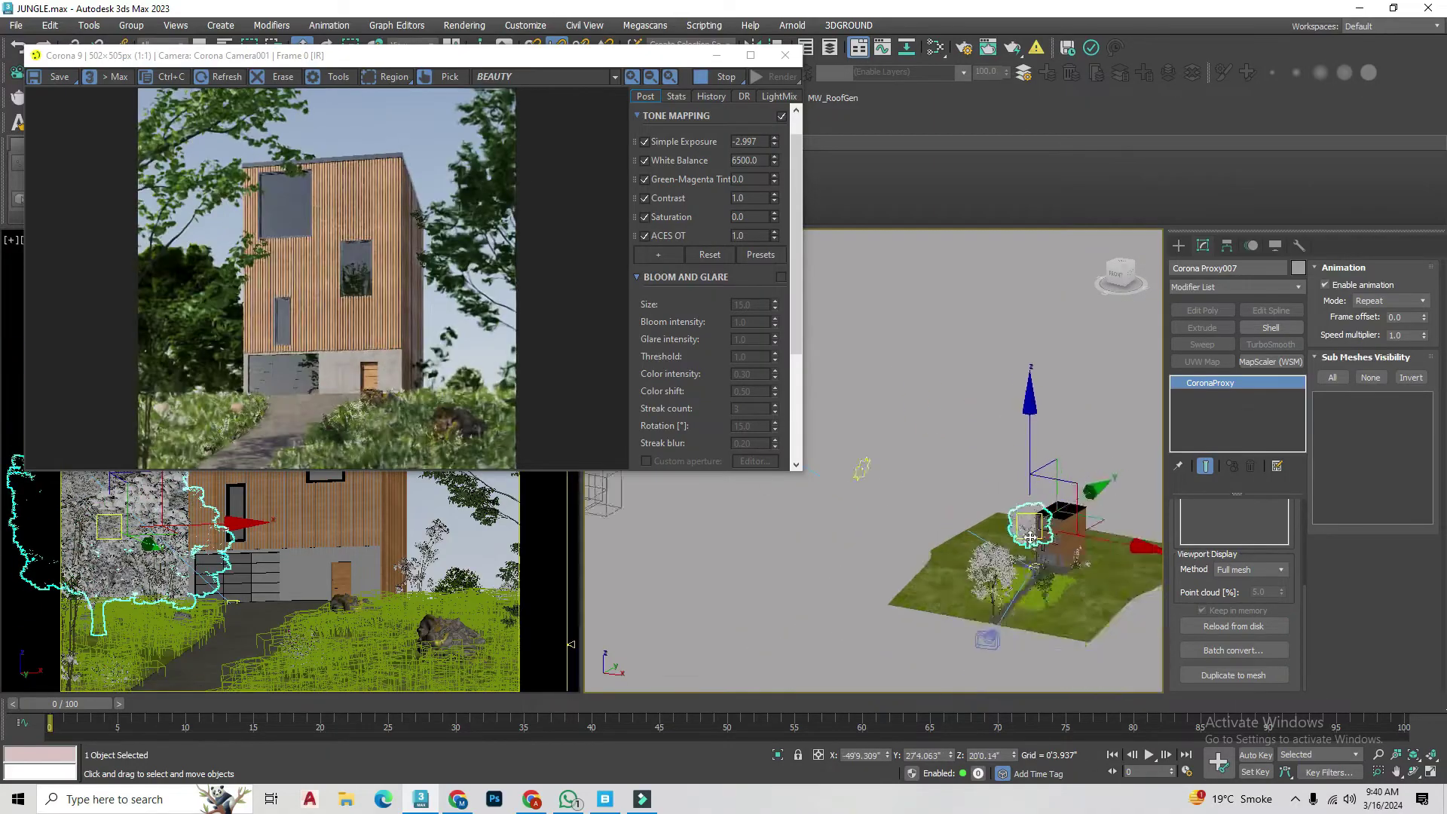
scroll(979, 573, down, 3)
click(979, 573)
Step: Select Corona Proxy008 and then another tree proxy, framing it in view
click(1018, 593)
scroll(1018, 593, up, 3)
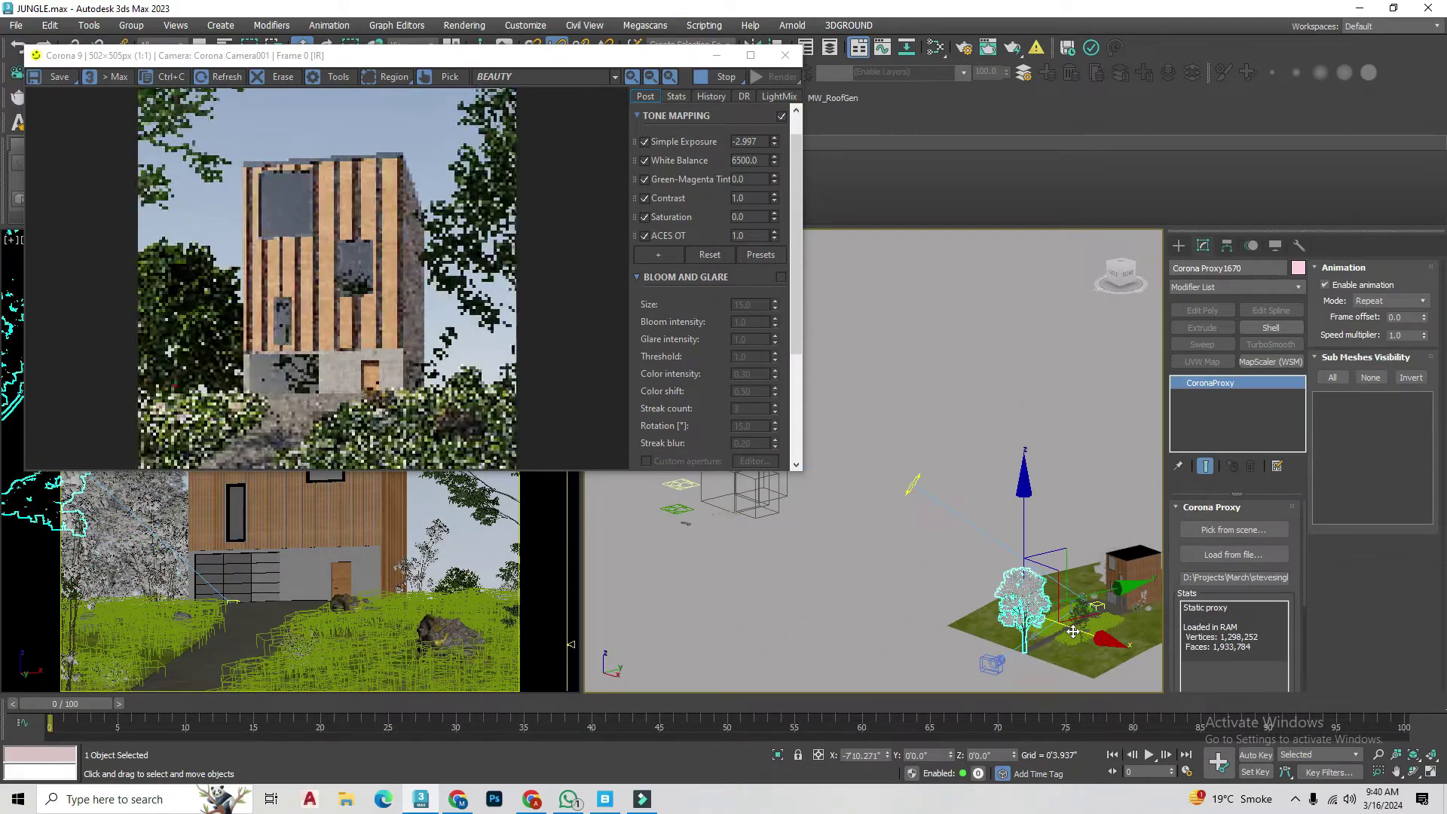
scroll(1010, 577, down, 4)
click(1007, 574)
scroll(1058, 578, up, 3)
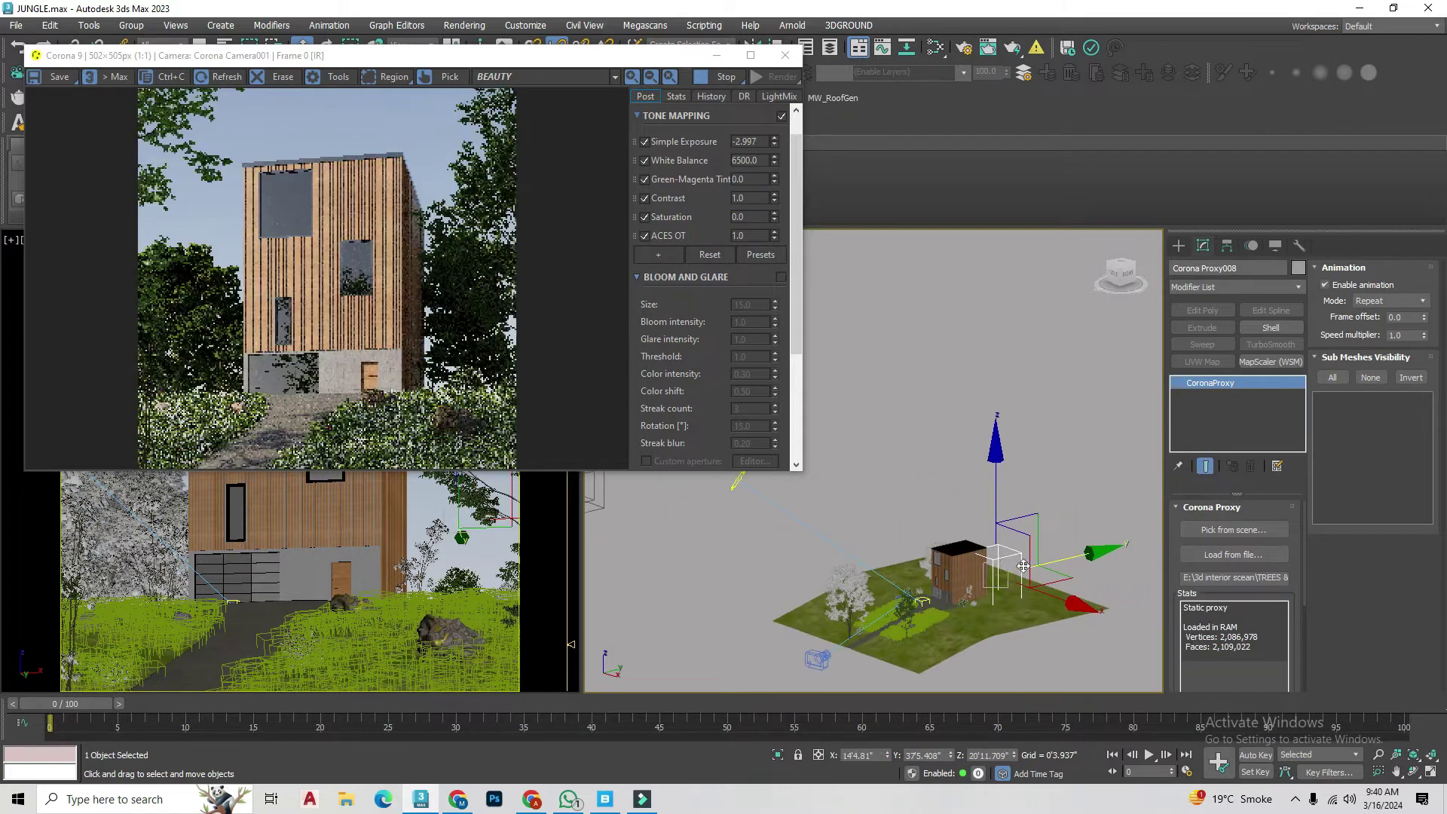
click(1039, 607)
key(z)
scroll(1039, 607, down, 3)
Step: Set the tree proxy's viewport display method to Full mesh
click(1248, 569)
click(1236, 584)
scroll(1032, 612, up, 2)
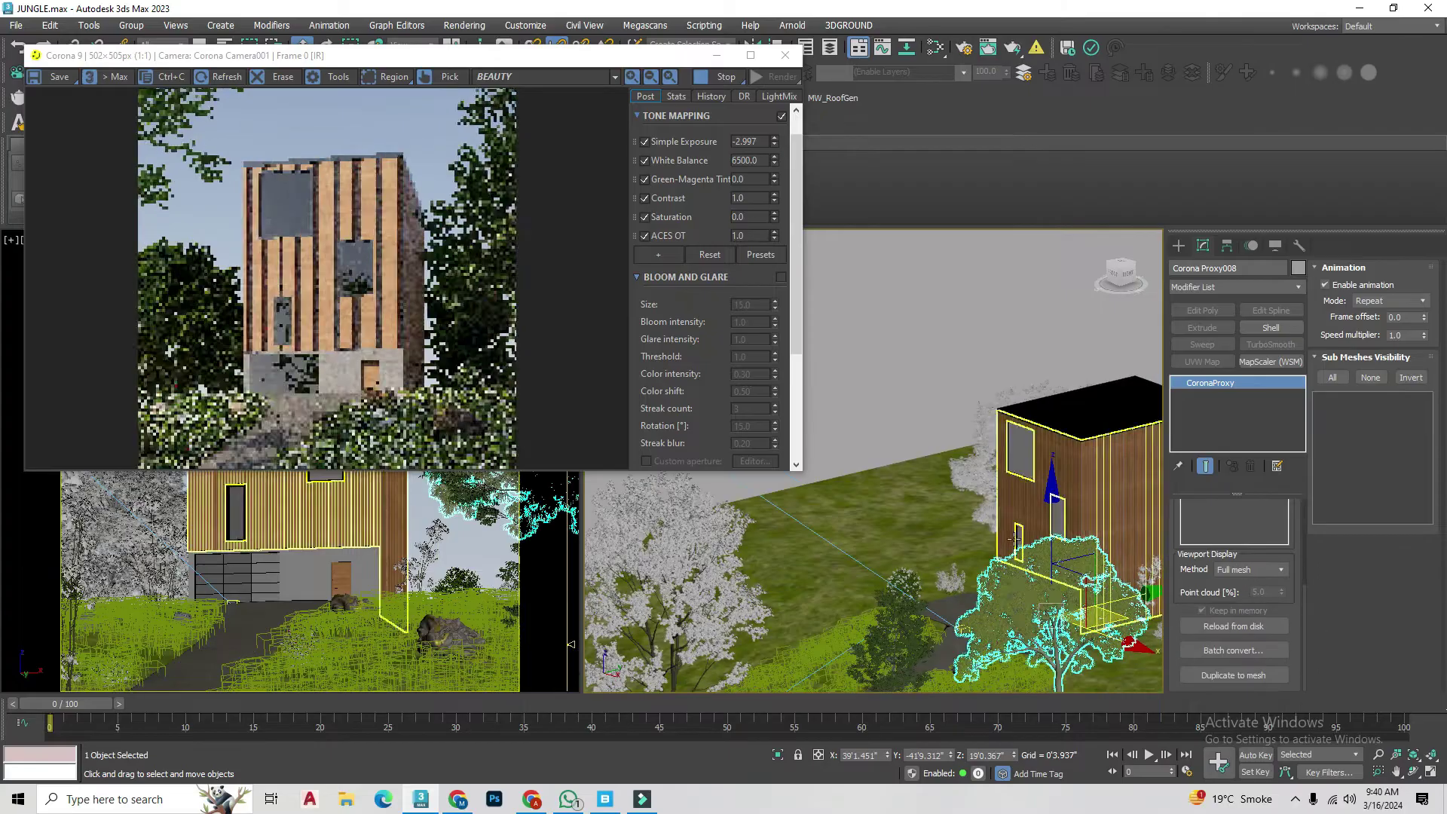
key(e)
click(1034, 537)
scroll(1033, 538, down, 5)
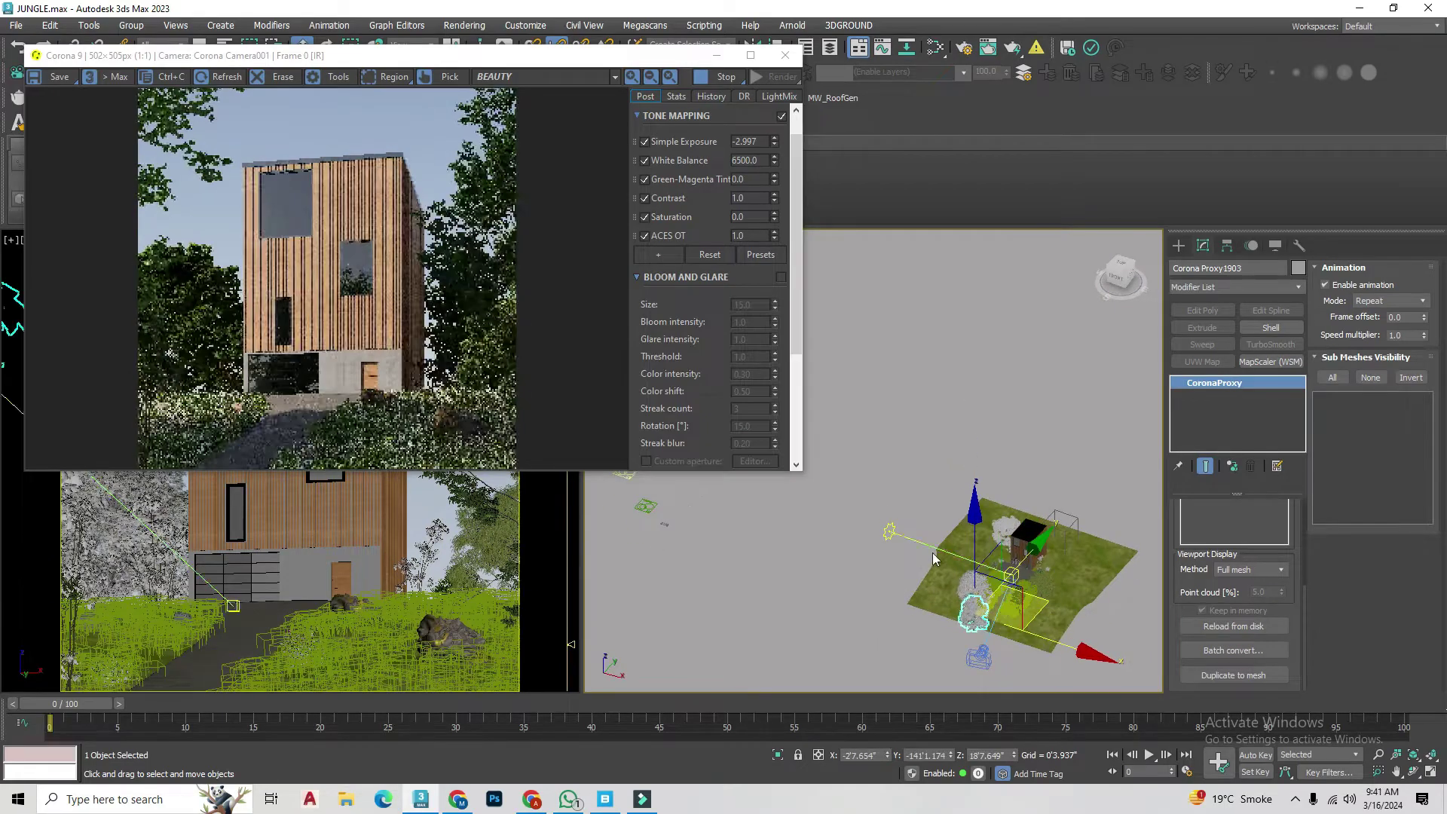
Step: Orbit down toward the ground, trying and undoing a move of the tree behind the house
click(890, 531)
alt+middle_drag(904, 490, 957, 467)
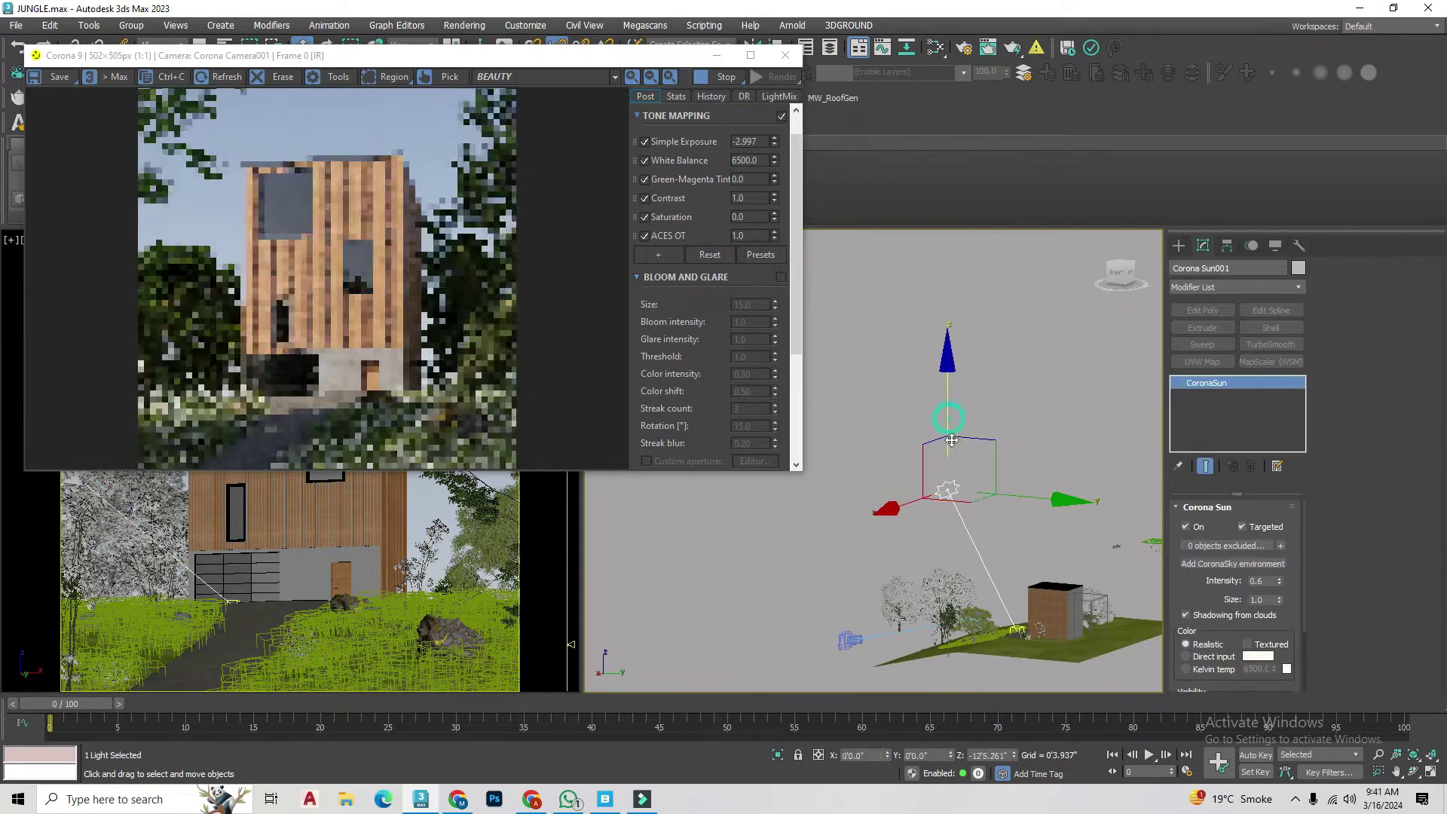
scroll(963, 464, up, 2)
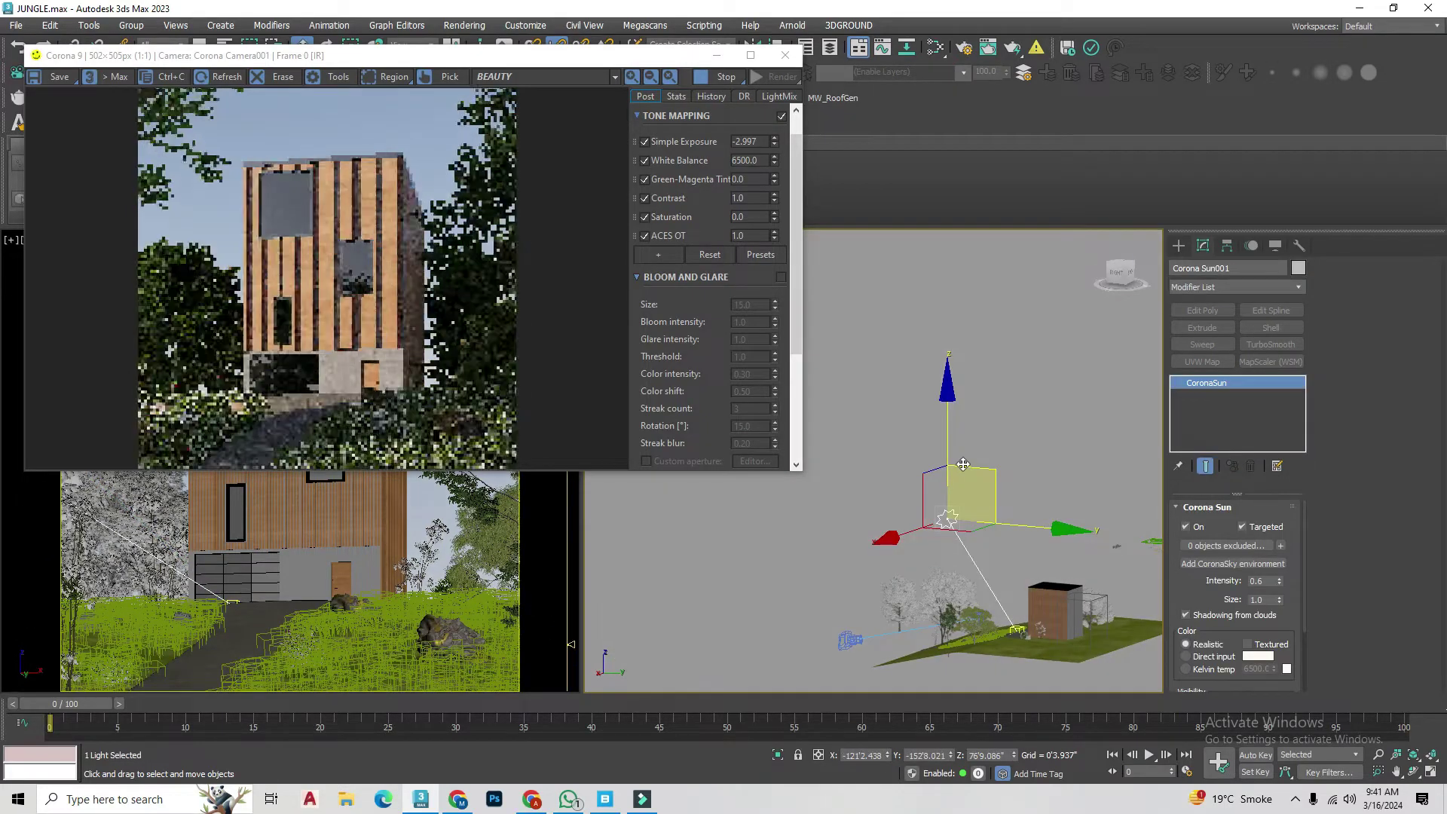
click(995, 390)
scroll(995, 390, down, 4)
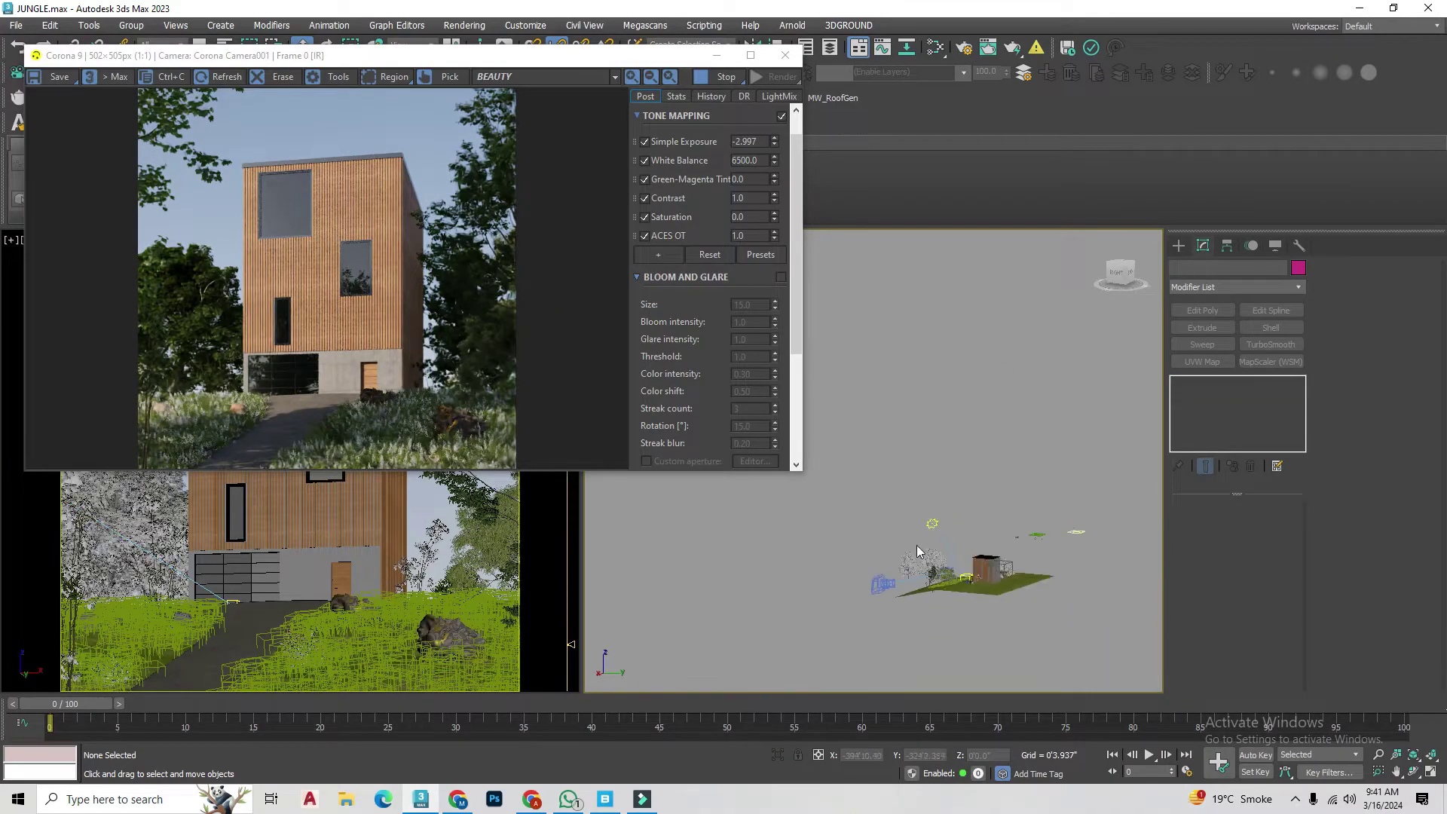
scroll(917, 546, up, 4)
alt+middle_drag(917, 546, 921, 486)
mouse_move(918, 455)
mouse_down()
mouse_move(1080, 451)
mouse_move(951, 452)
mouse_up()
key(ctrl+z)
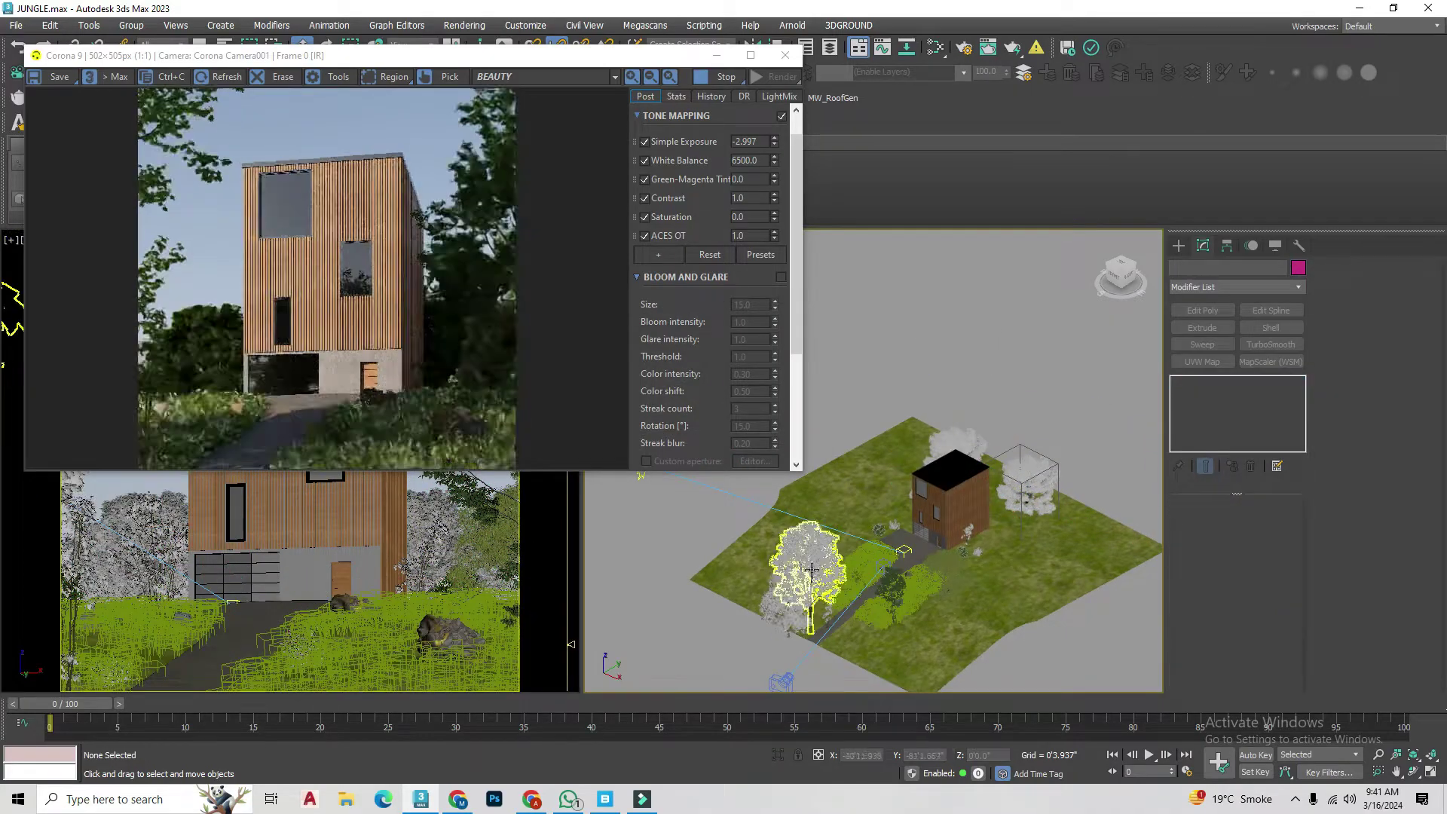
Step: Nudge a tree proxy's position and select the trees beside the house
click(811, 571)
alt+middle_drag(811, 571, 942, 364)
drag(942, 364, 951, 354)
scroll(955, 431, up, 5)
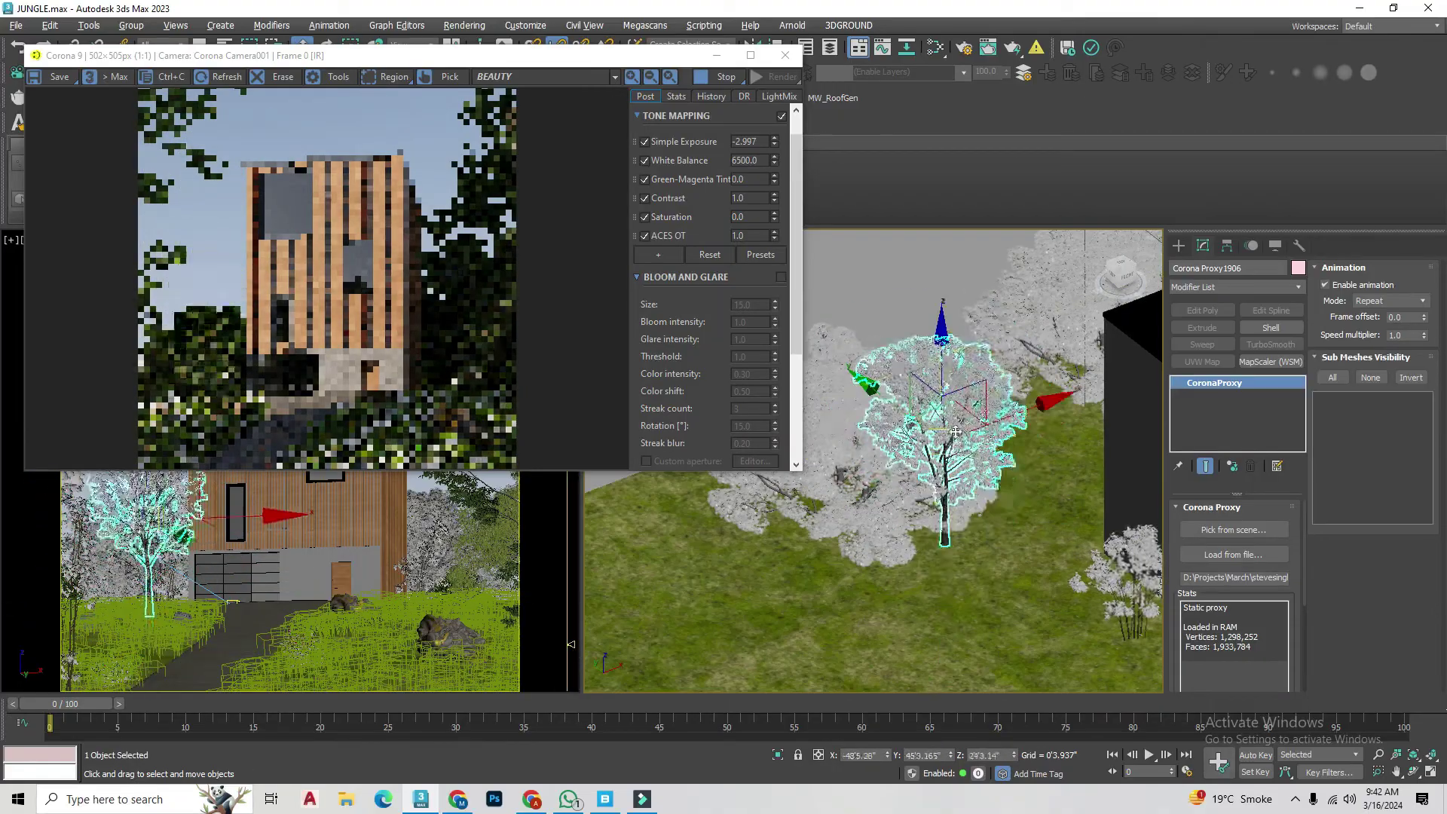
scroll(956, 431, down, 5)
click(987, 558)
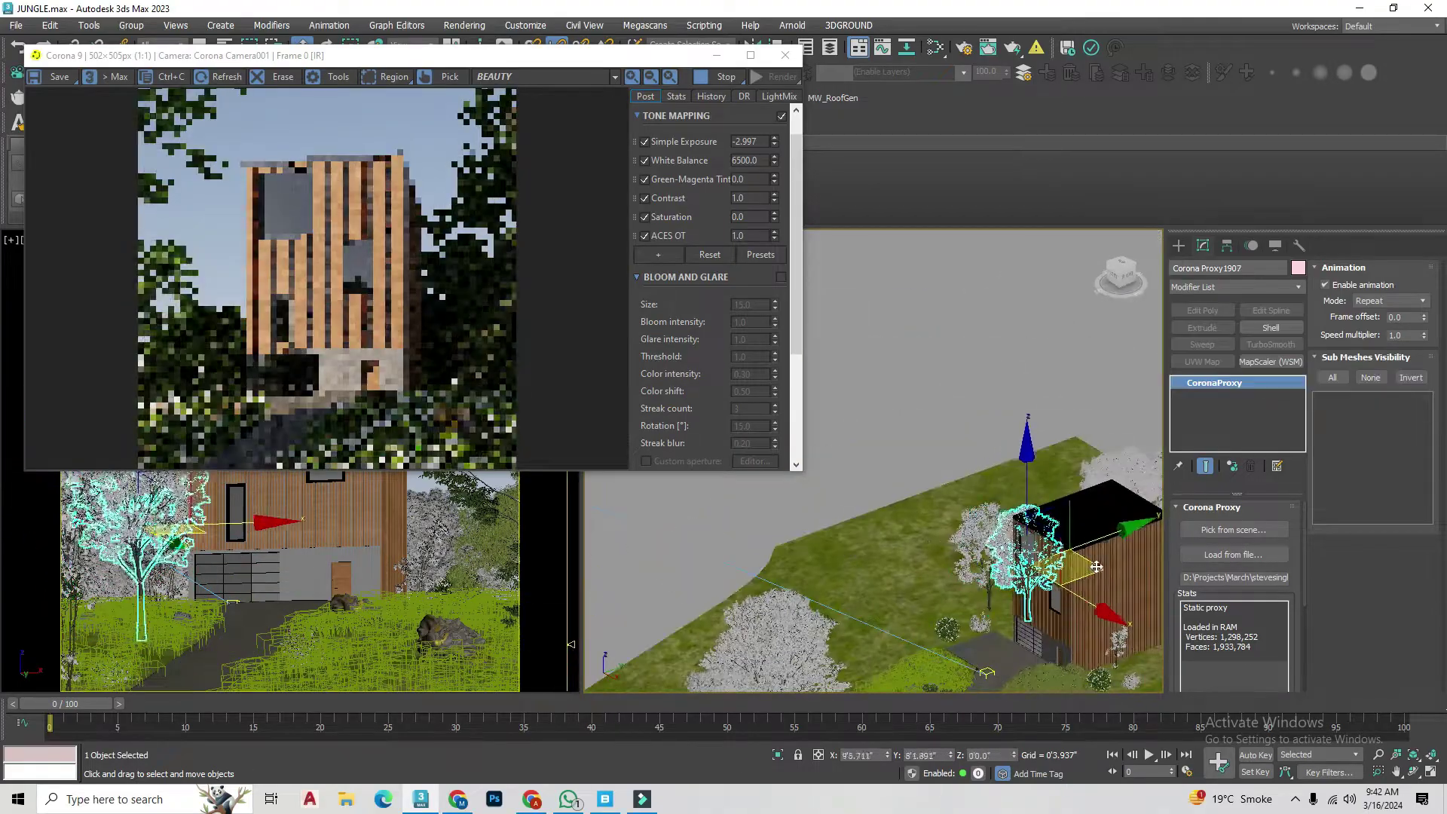
scroll(1048, 528, up, 3)
click(910, 554)
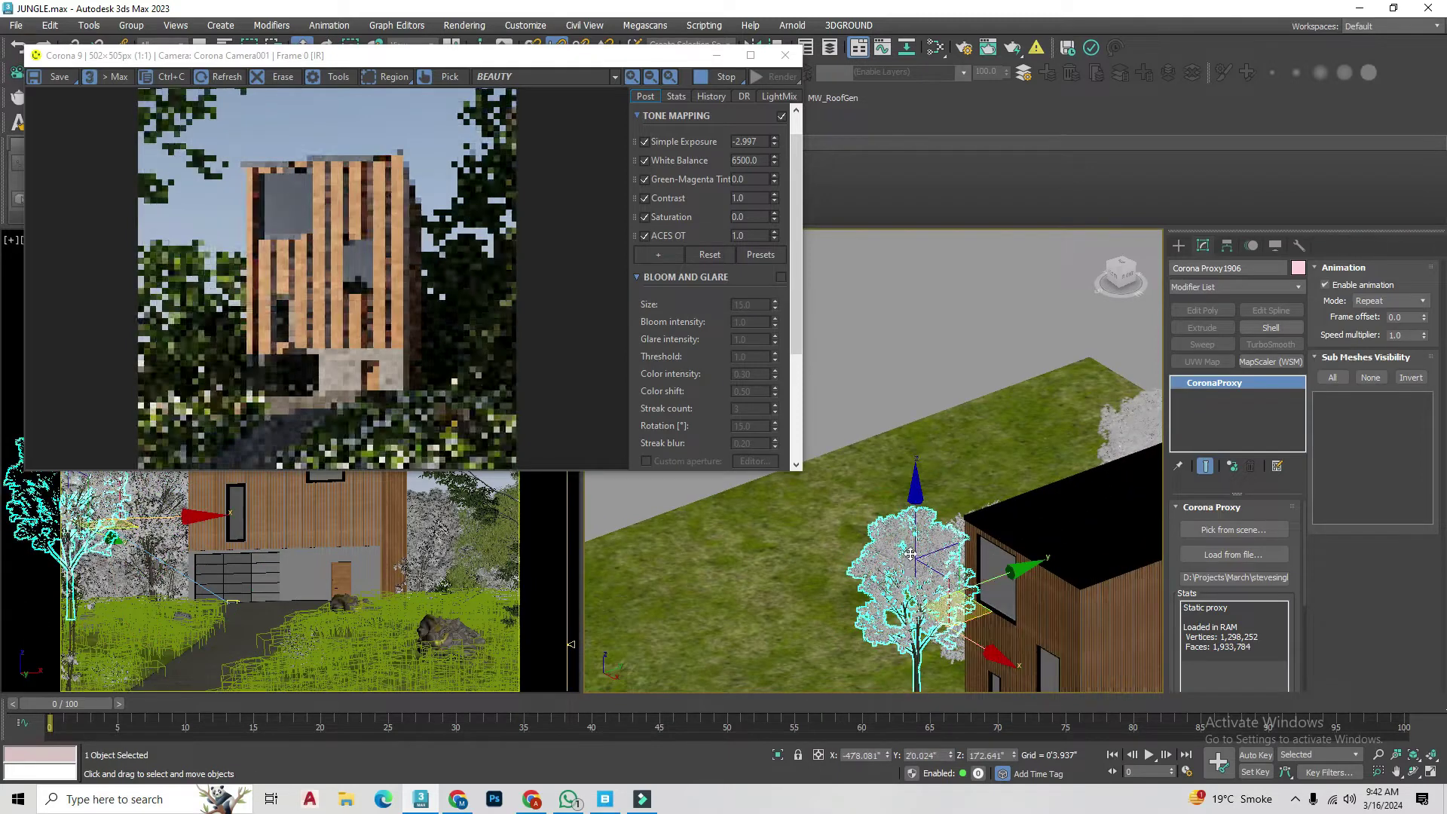
scroll(910, 554, down, 5)
scroll(911, 554, up, 3)
scroll(911, 554, down, 3)
Step: Clone a tree beside the house and copy the large tree up and to the right
mouse_move(810, 576)
shift+mouse_down()
mouse_move(791, 592)
mouse_move(840, 581)
shift+mouse_up()
click(723, 463)
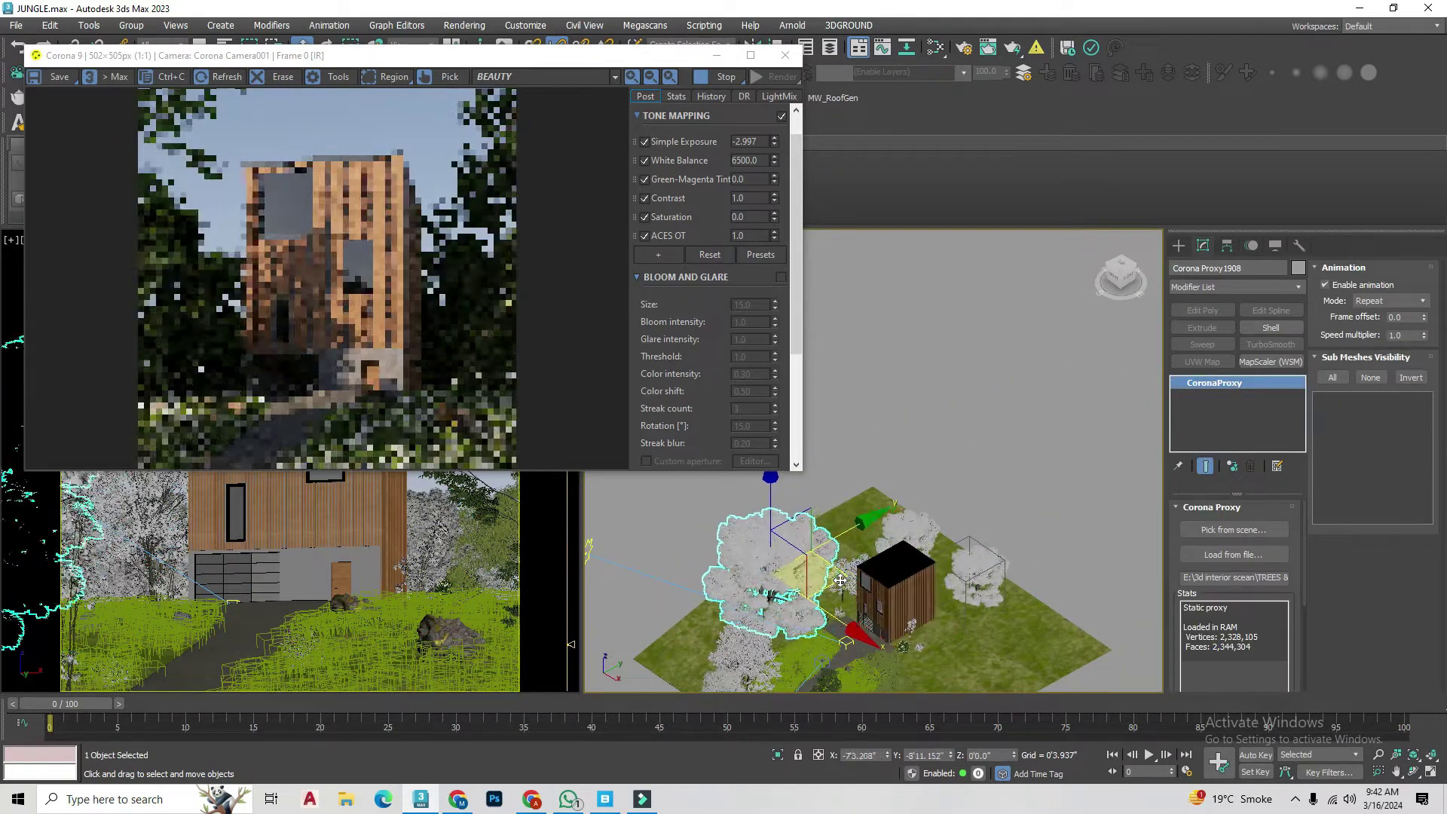
click(930, 410)
scroll(930, 410, down, 3)
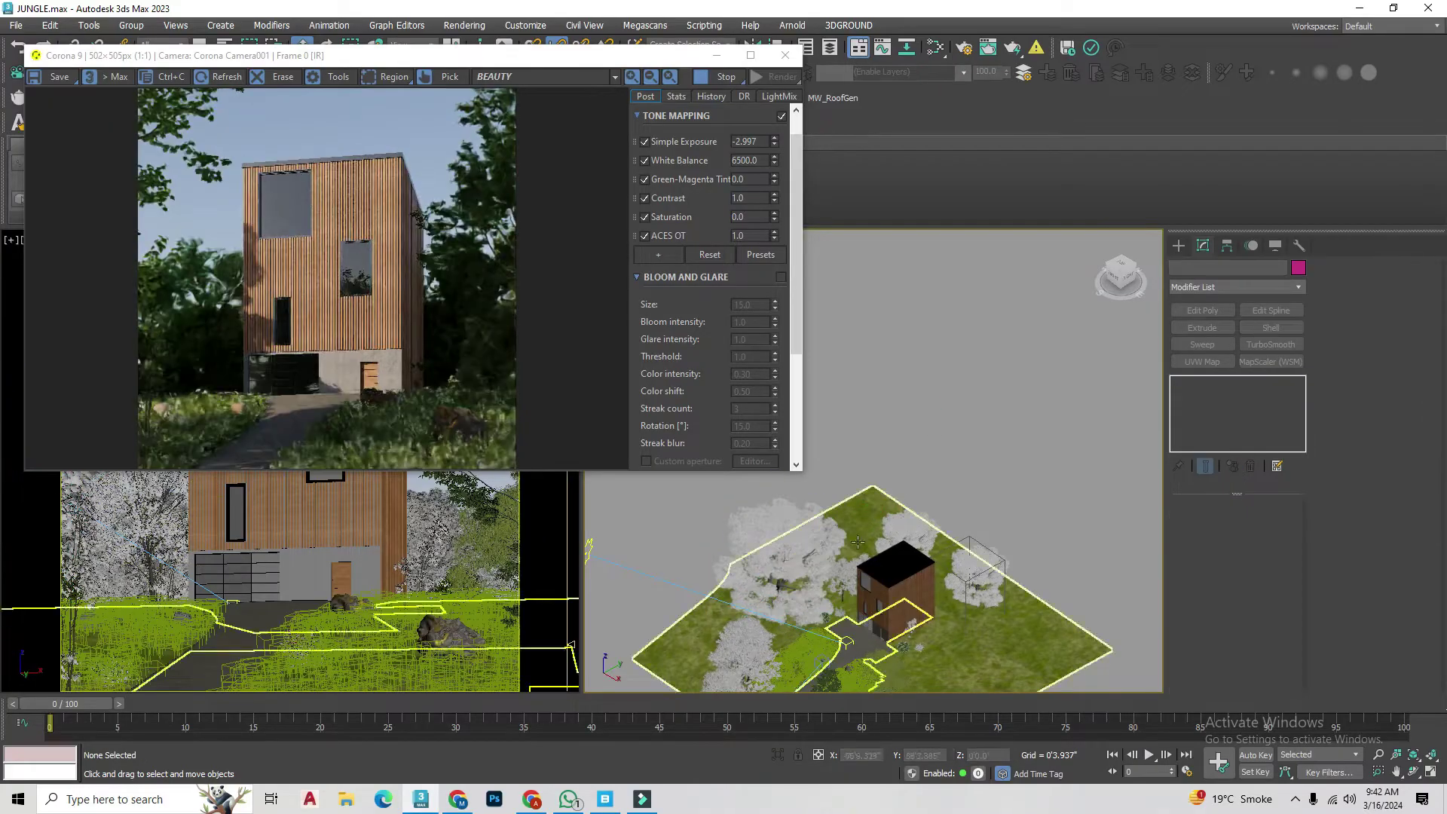
scroll(833, 549, up, 4)
click(833, 548)
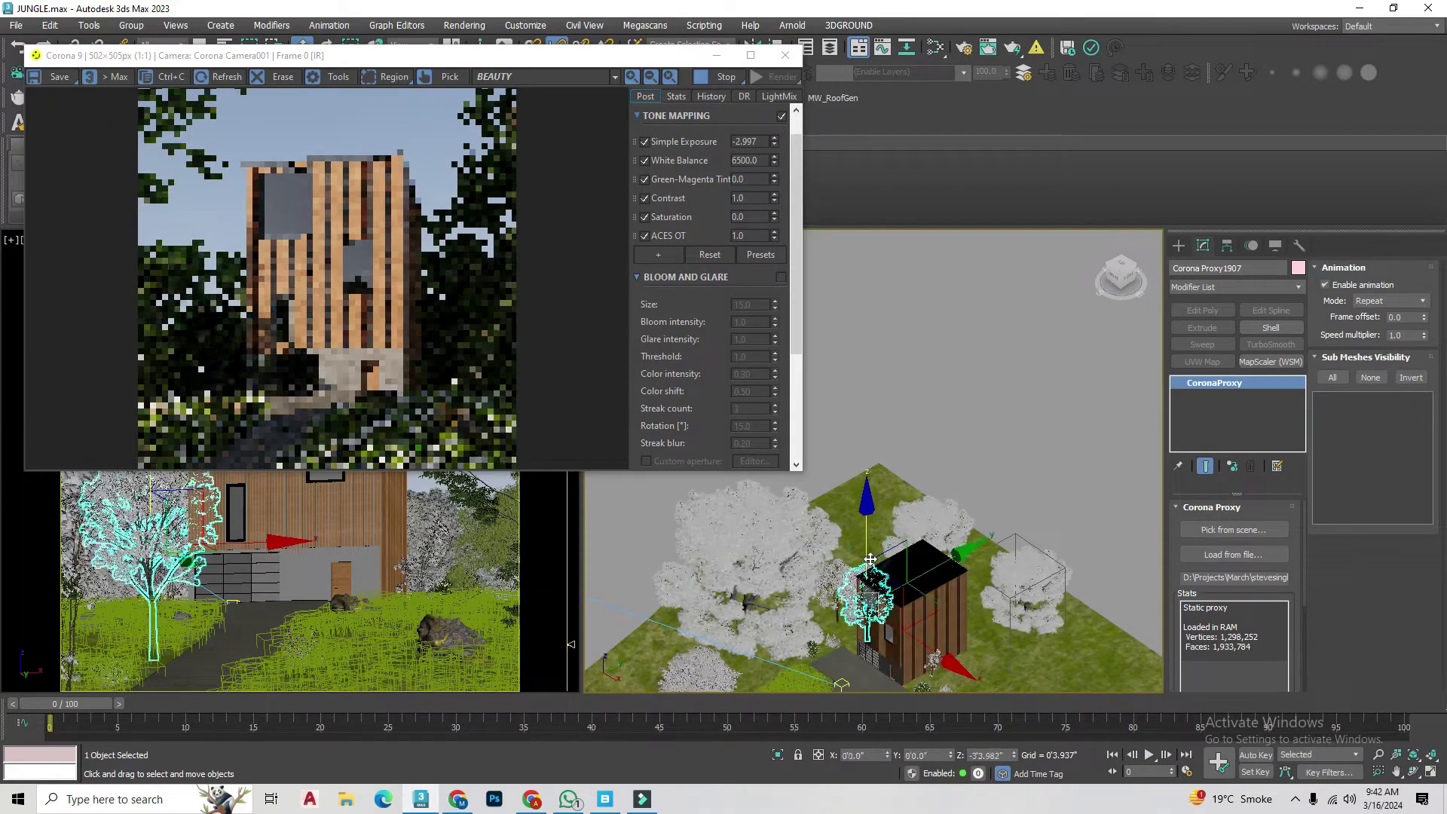
scroll(871, 559, down, 5)
alt+middle_drag(870, 559, 826, 567)
click(799, 543)
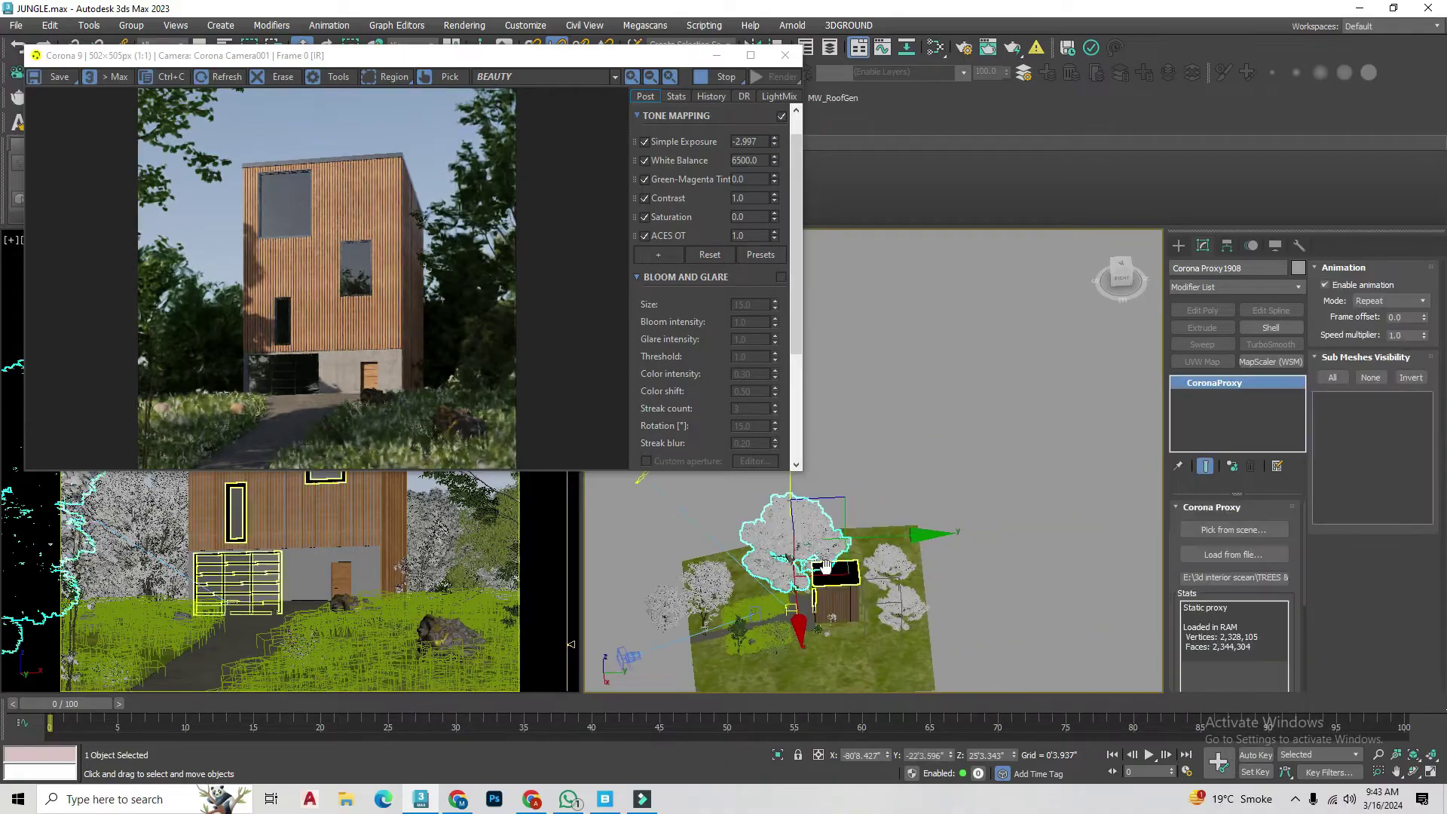
shift+drag(768, 606, 940, 435)
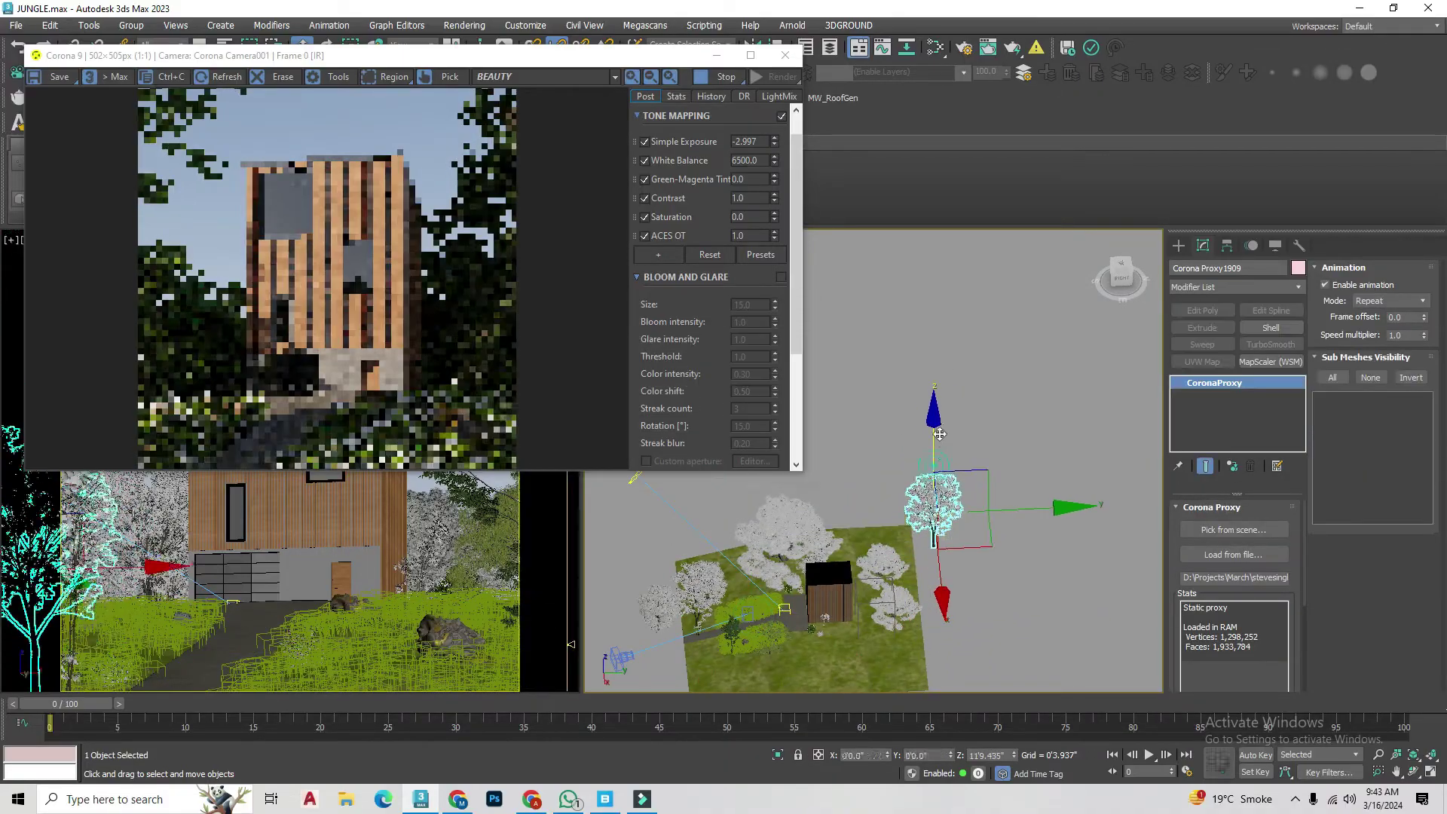
drag(969, 491, 943, 570)
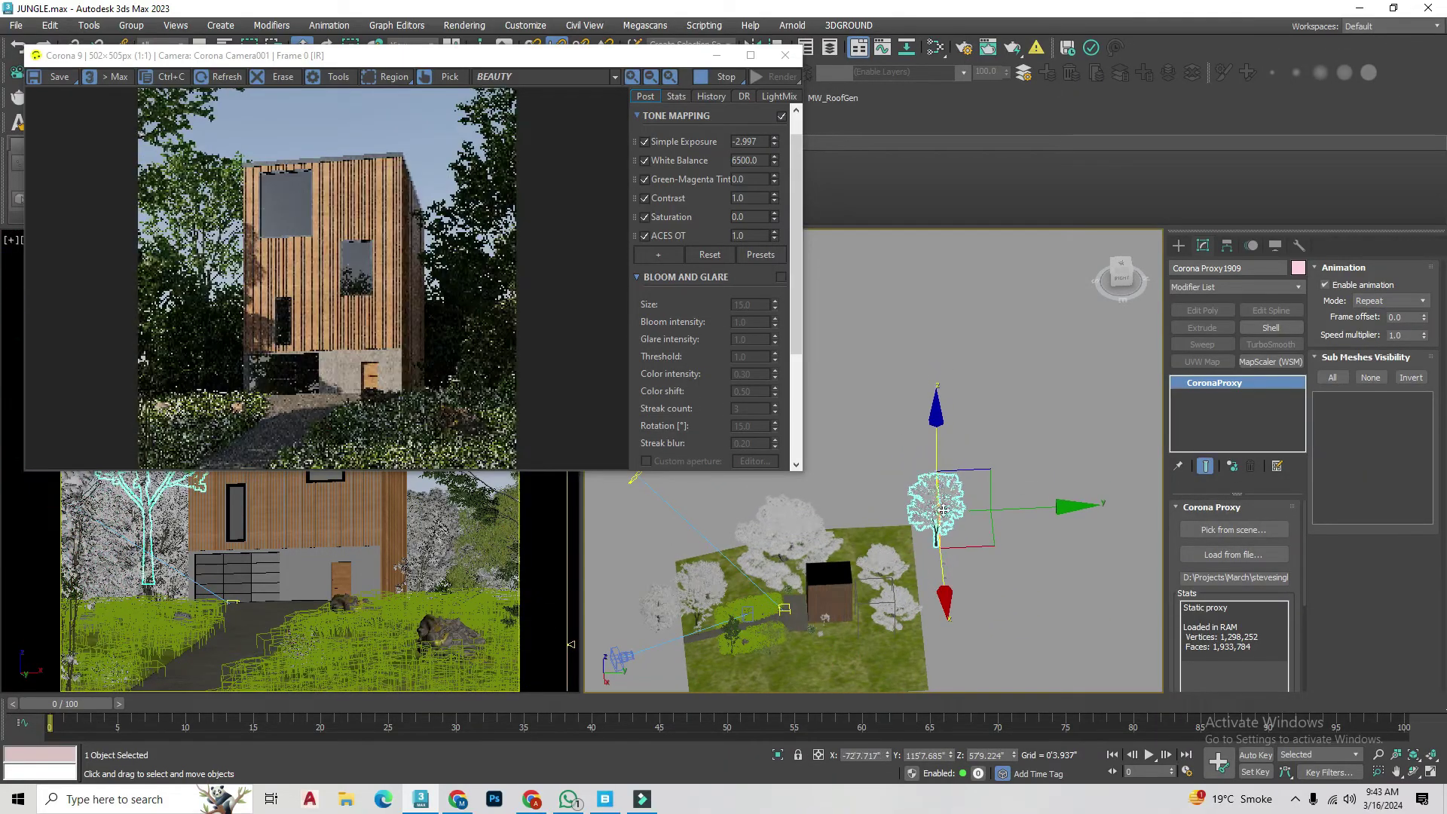
Step: Add cloned trees toward the lower left and beside a smaller tree
alt+middle_drag(938, 466, 866, 489)
scroll(867, 528, up, 3)
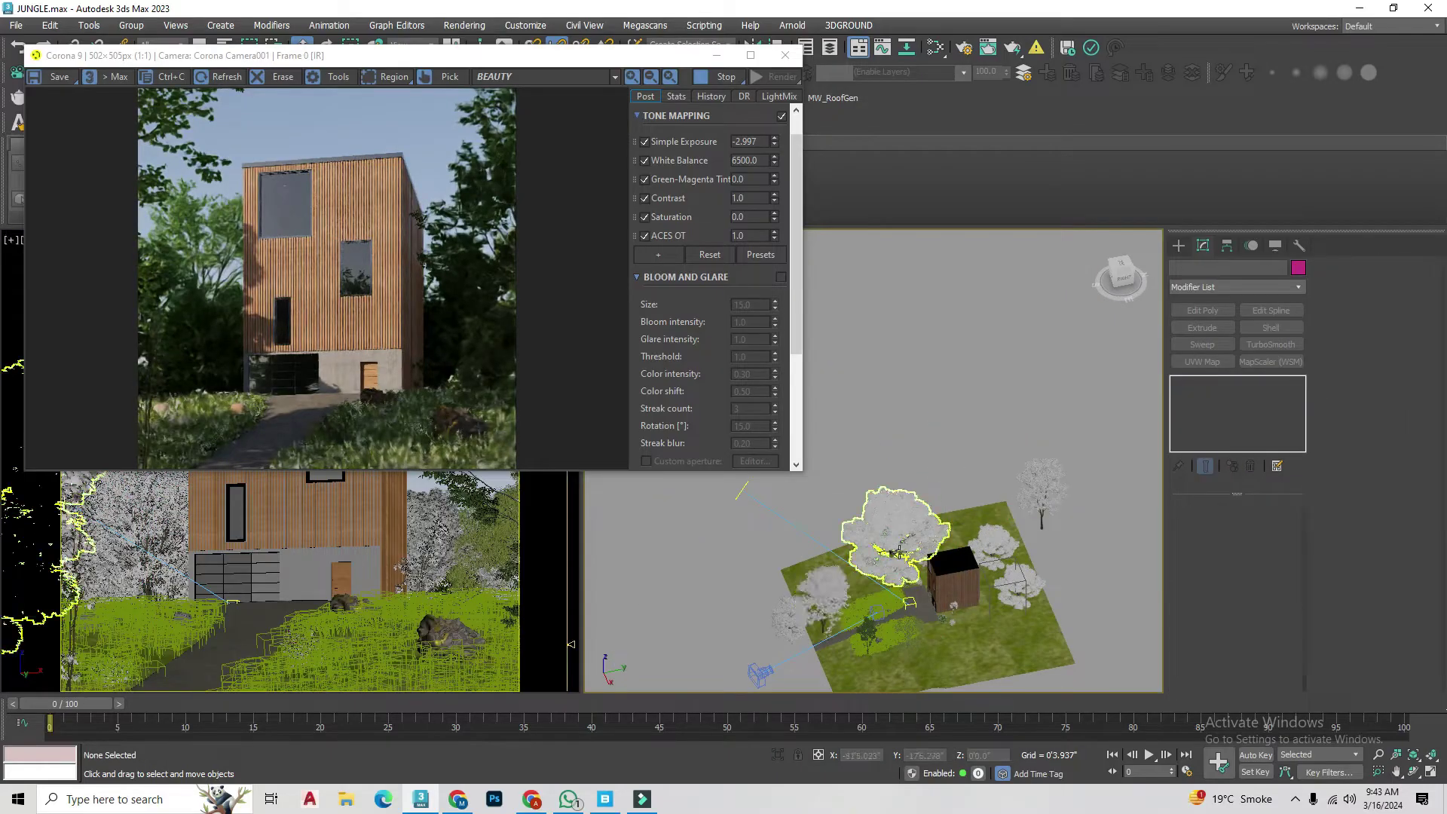
shift+drag(801, 592, 746, 599)
key(Return)
click(871, 482)
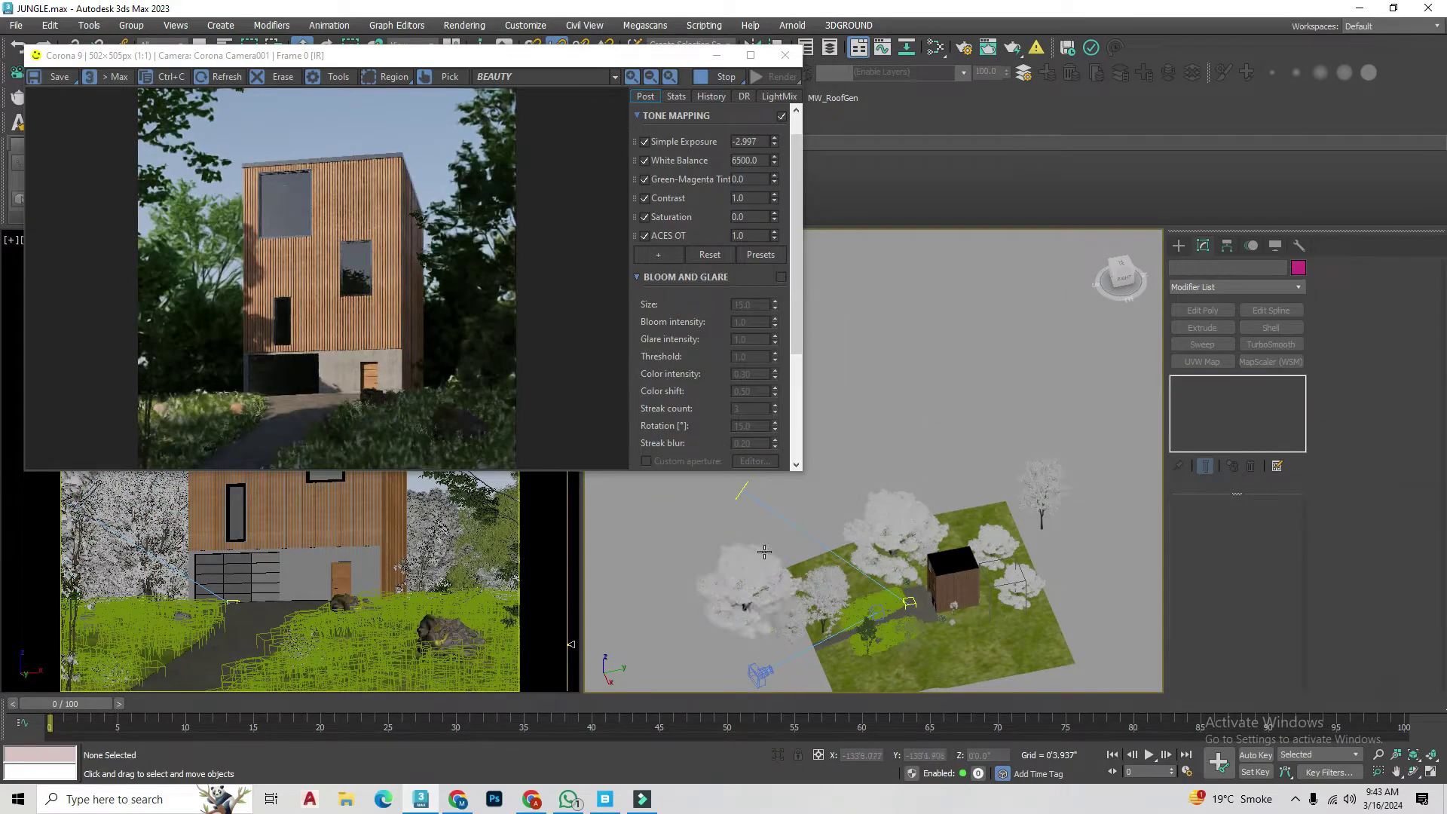
scroll(844, 573, up, 4)
click(909, 569)
shift+drag(971, 582, 1043, 591)
key(Return)
scroll(879, 523, up, 4)
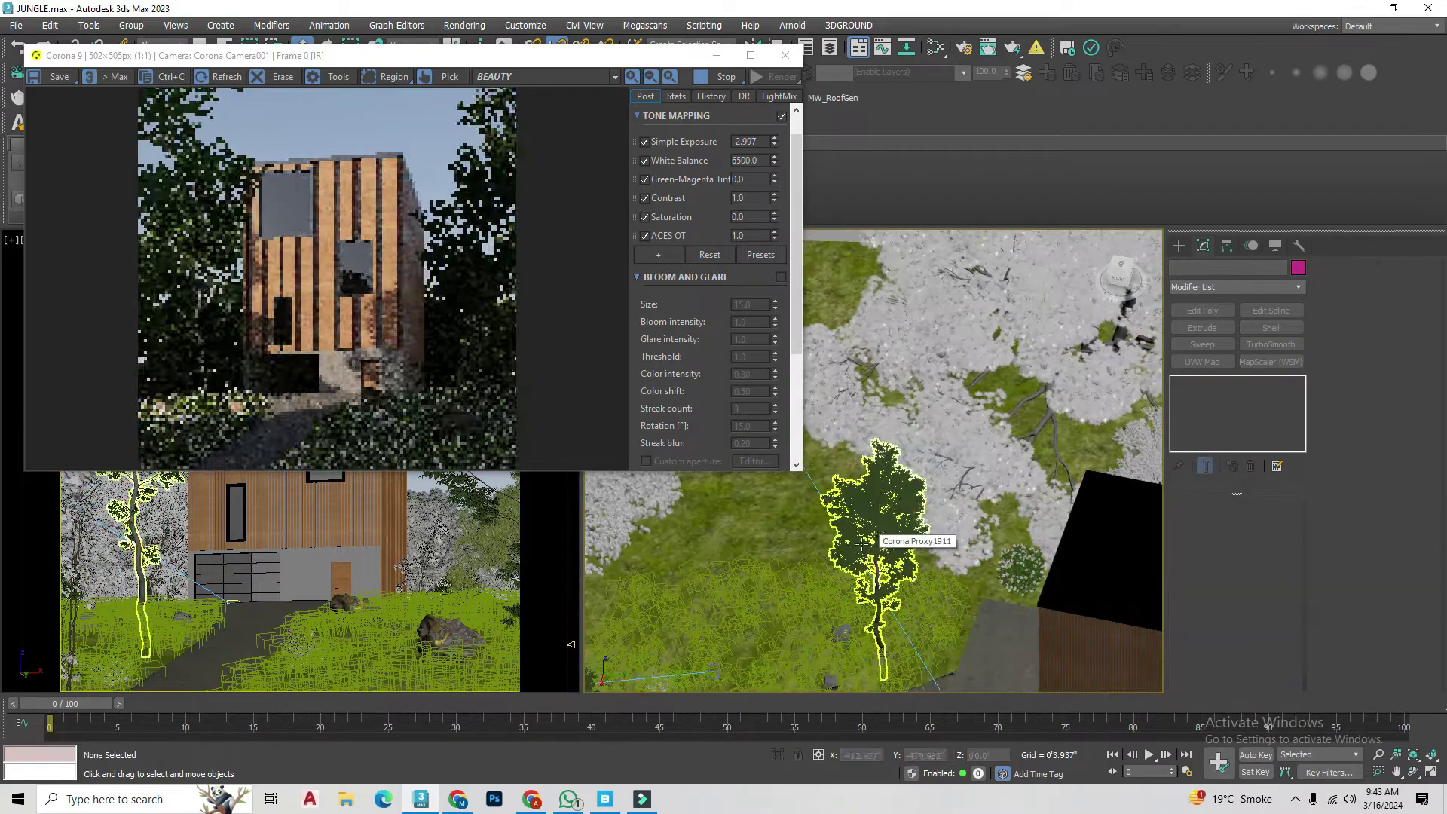
scroll(879, 523, down, 3)
scroll(844, 543, down, 4)
Step: Check the sun light, then select a tree near the house
click(810, 561)
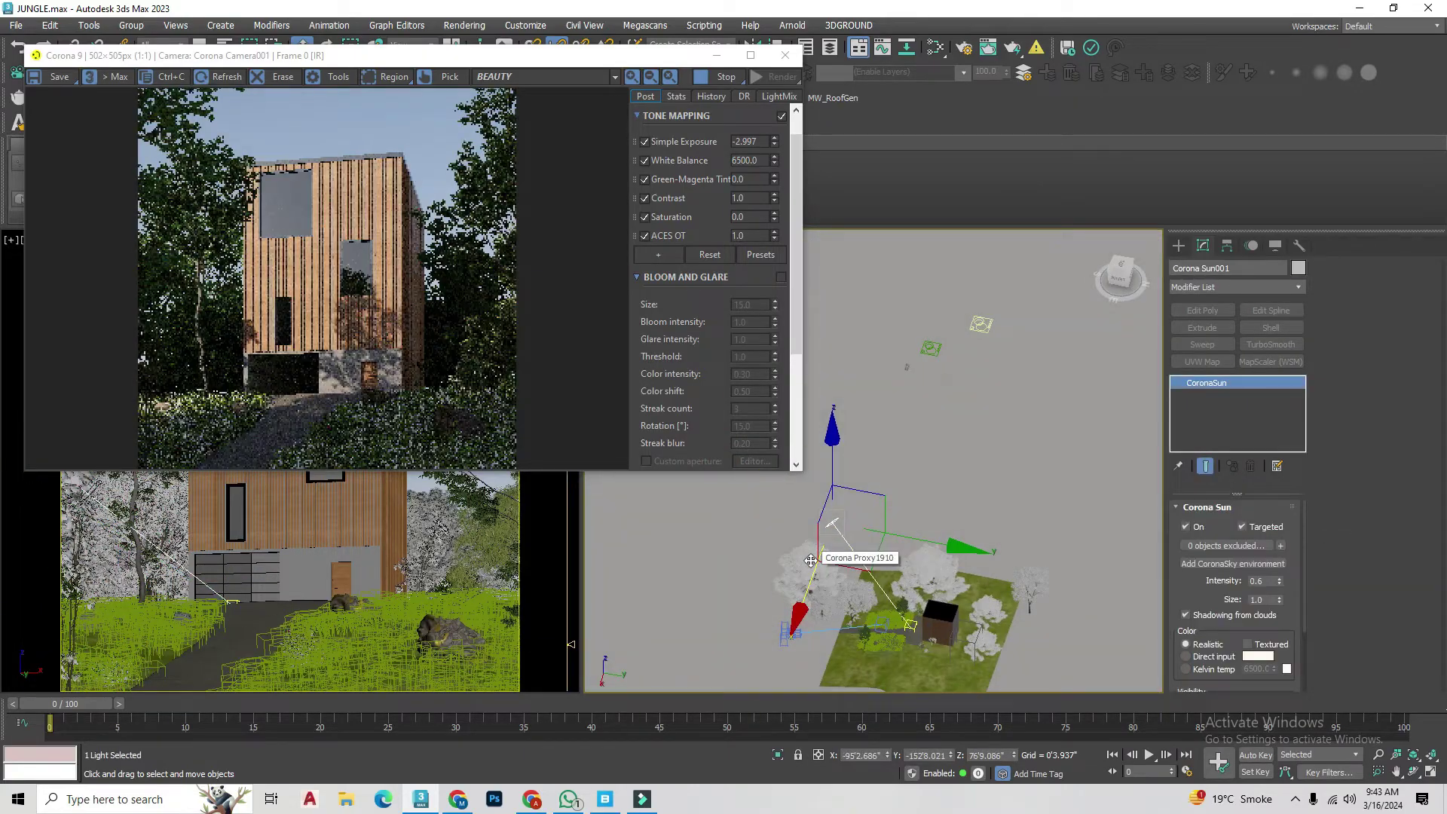
click(927, 493)
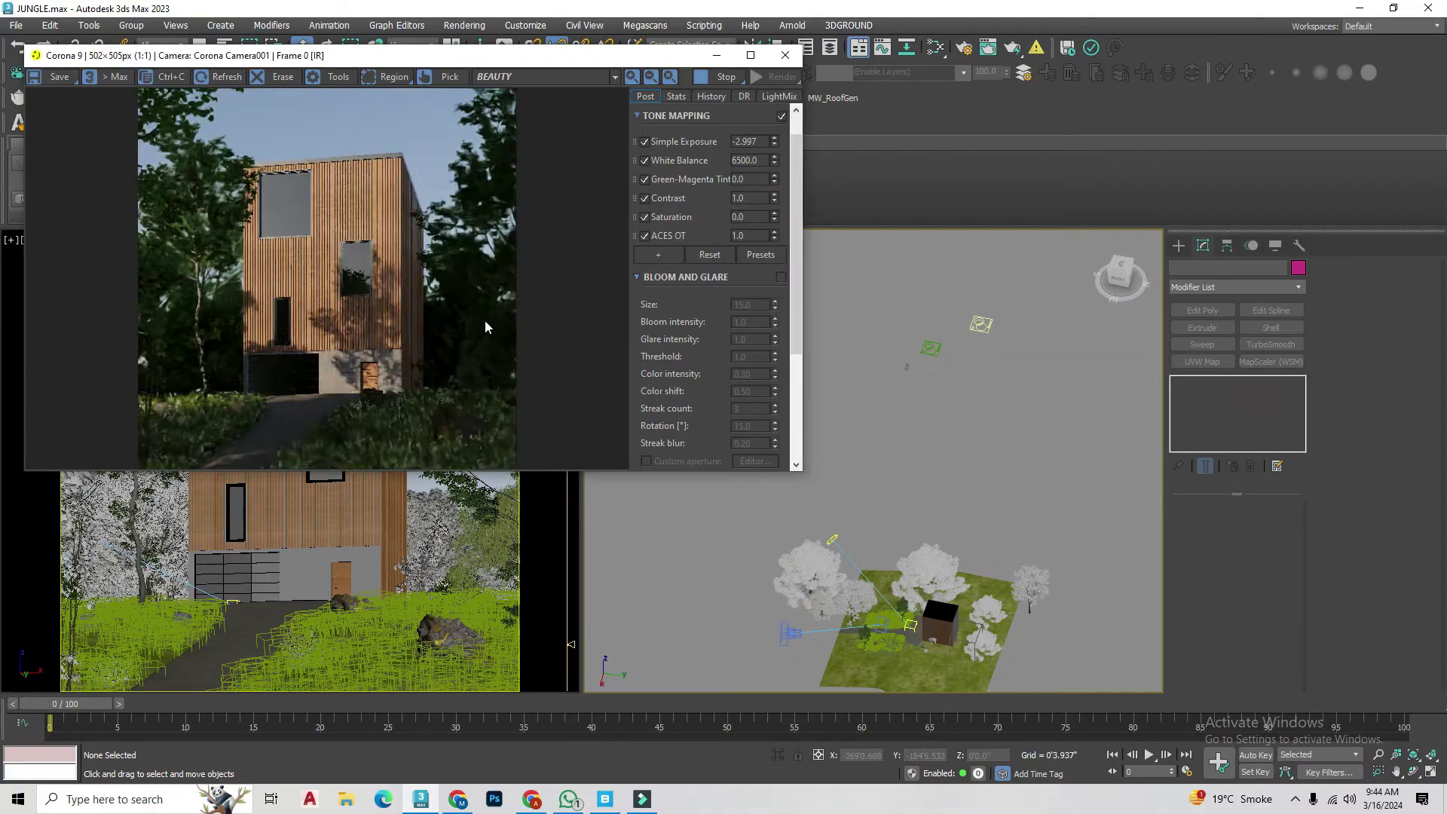
scroll(855, 576, up, 3)
scroll(854, 577, up, 3)
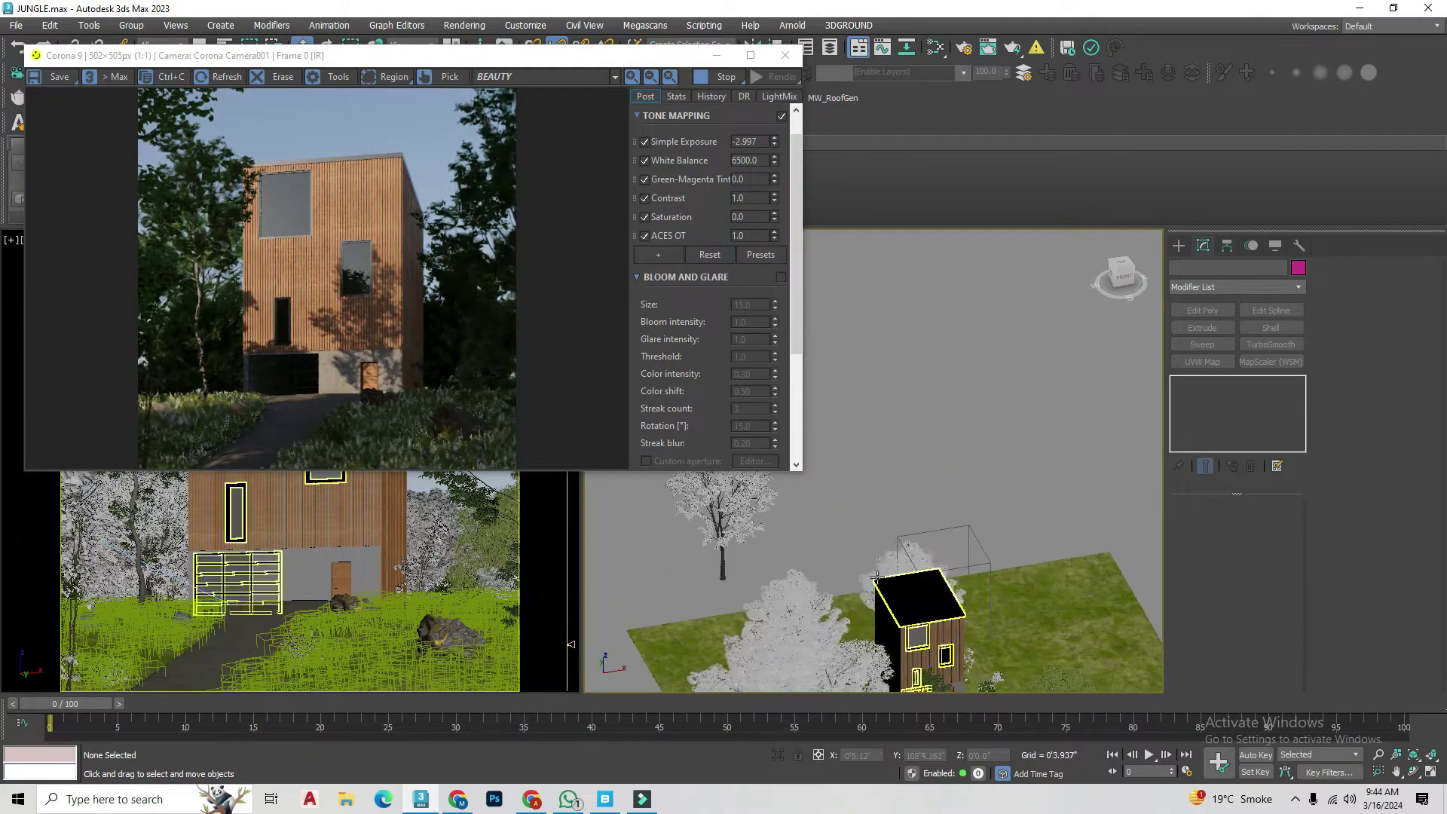
click(908, 554)
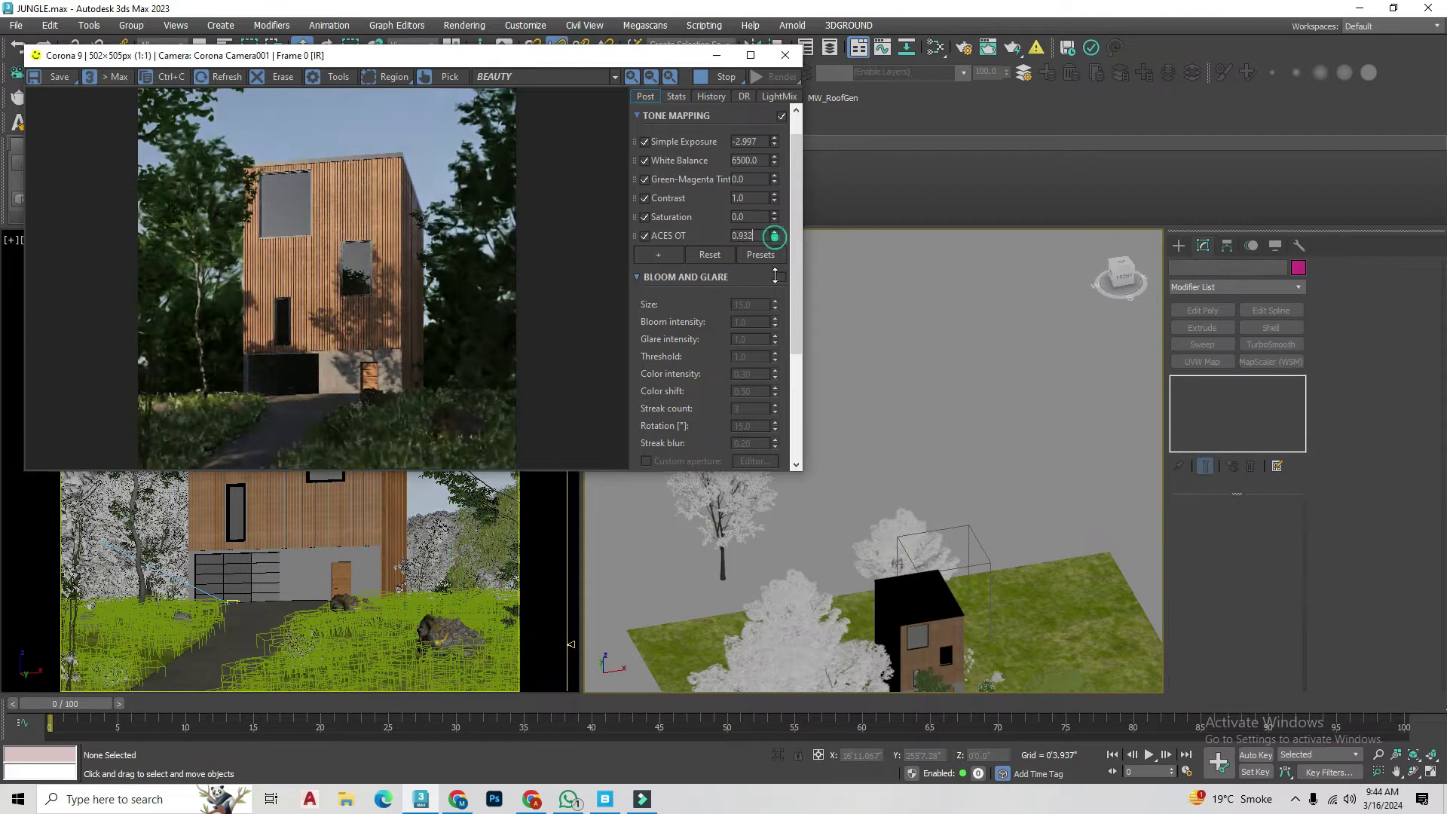
Step: Lower Corona Sun001's intensity to 0.1 and switch its colour to direct input
scroll(1008, 433, down, 3)
scroll(866, 405, down, 2)
scroll(865, 404, up, 5)
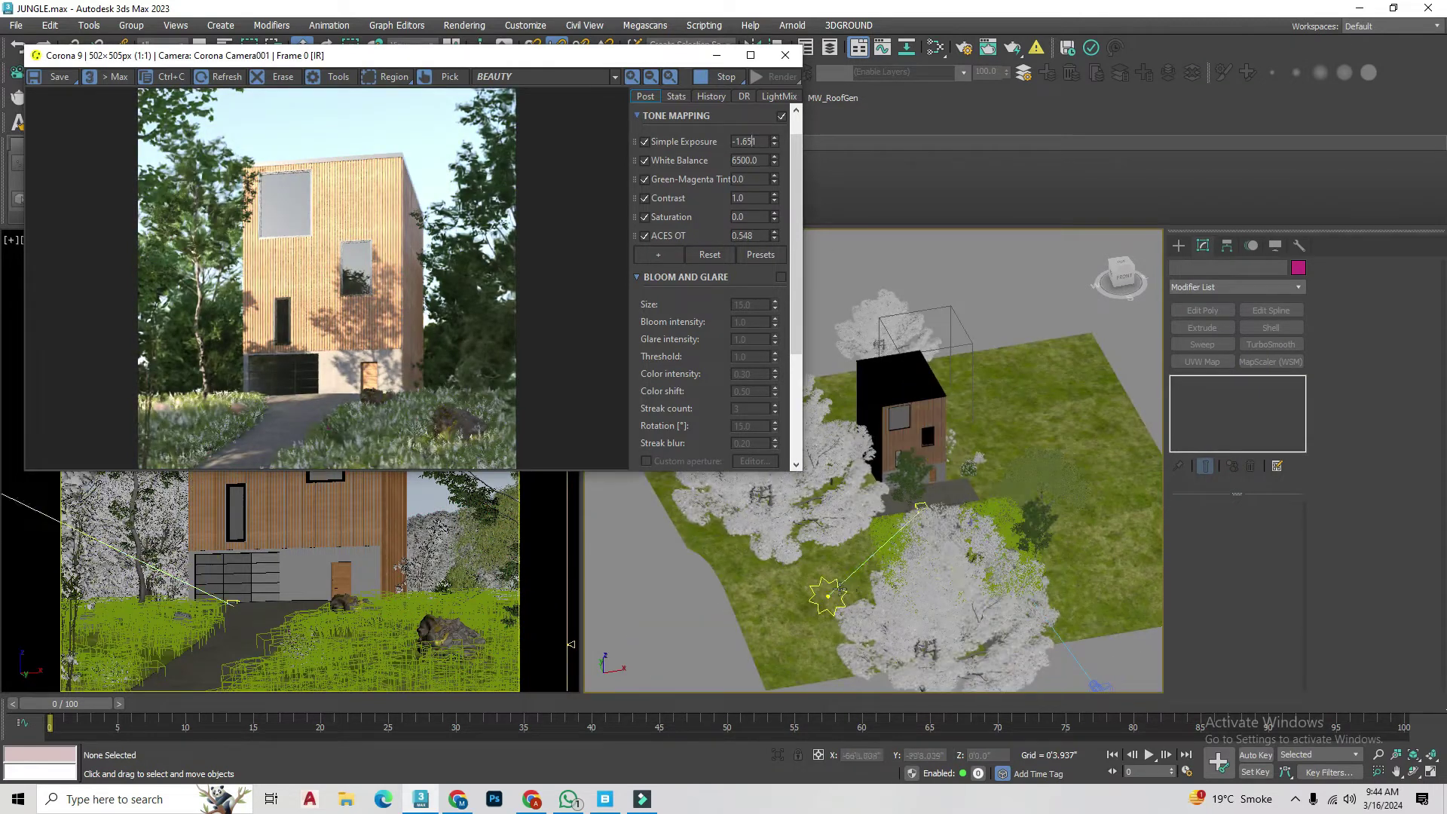
click(827, 596)
click(1257, 599)
double_click(1257, 580)
text(0.1)
key(Return)
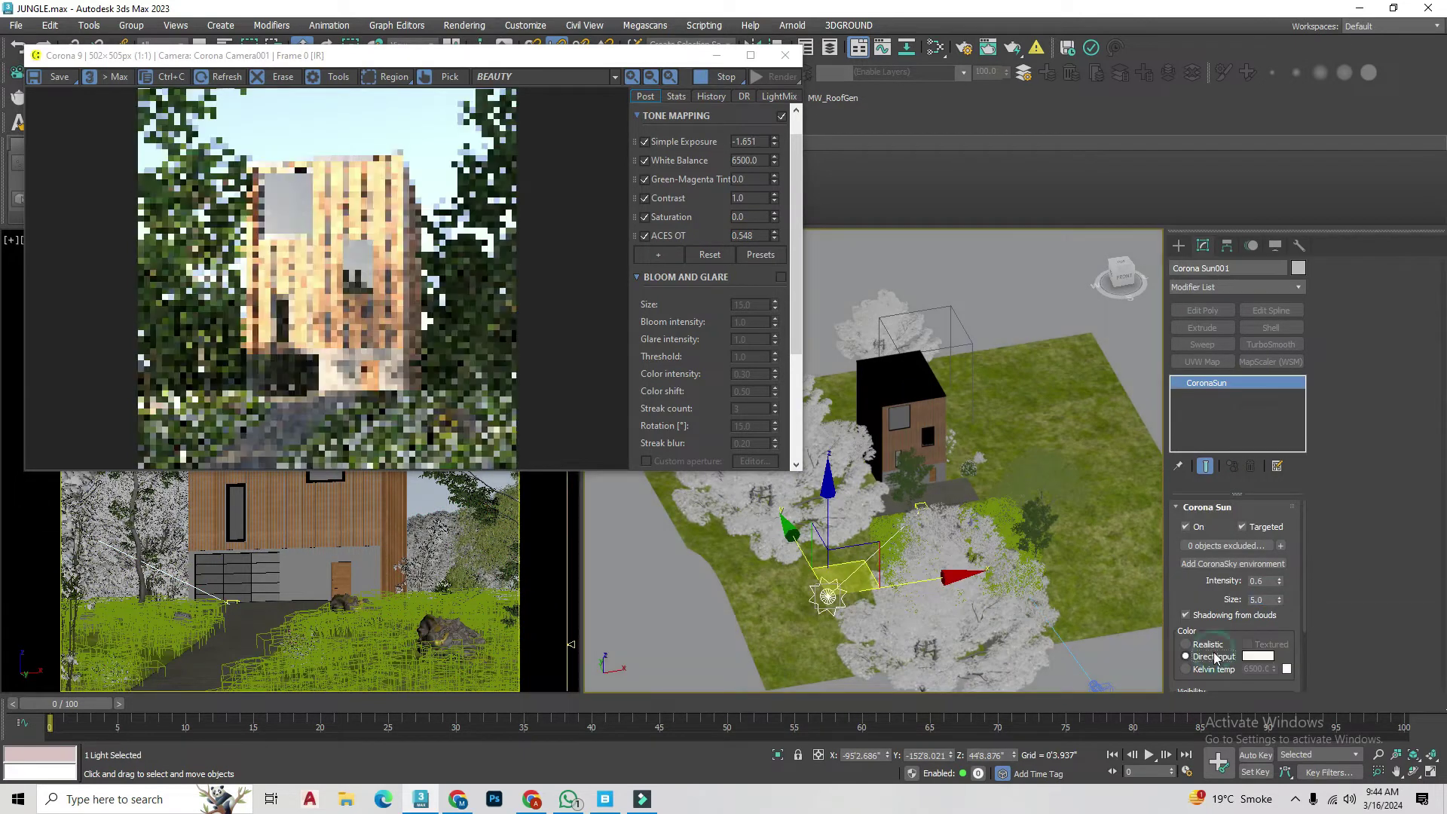
click(1185, 656)
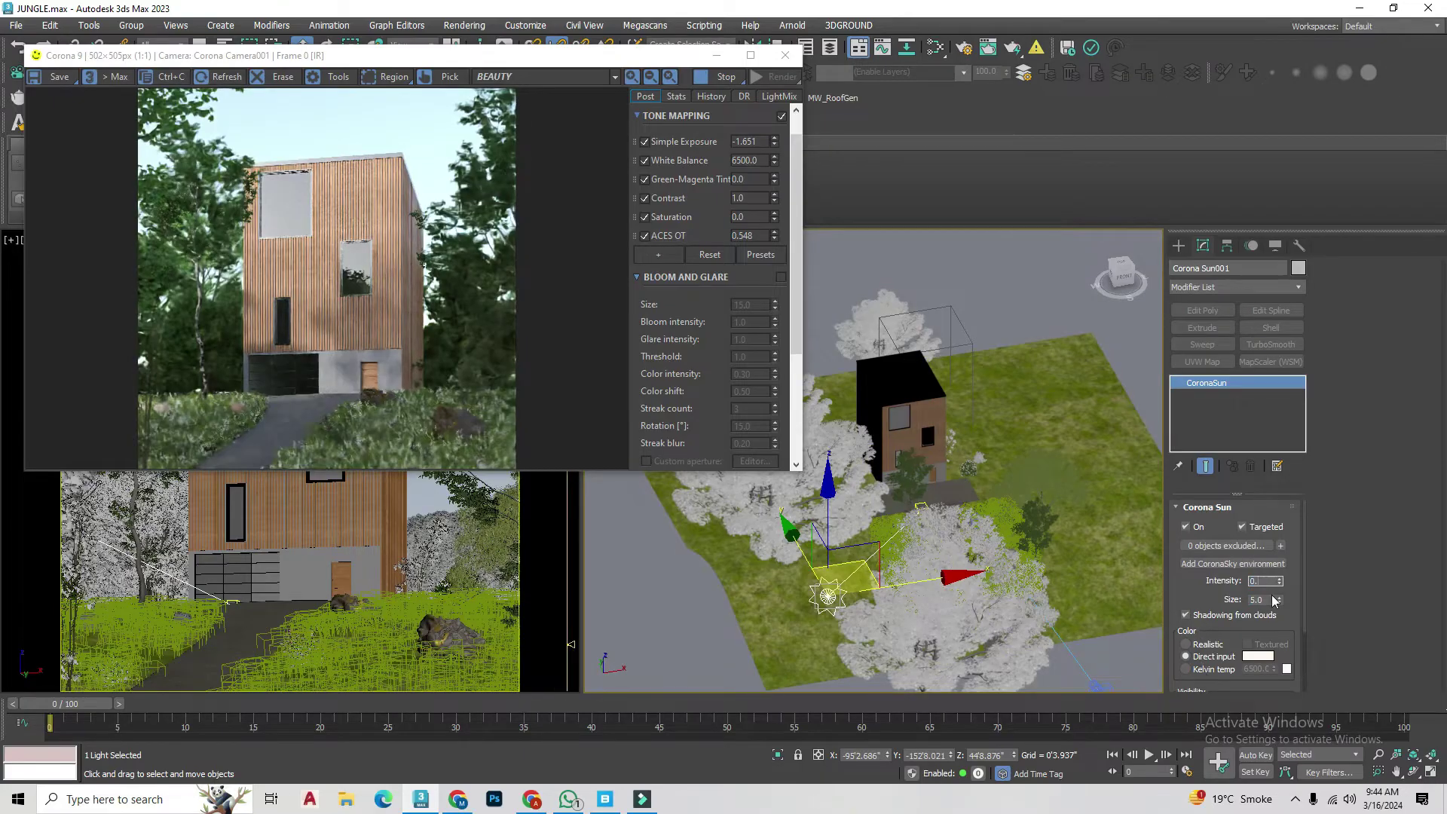
Step: Raise the ACES OT tone-mapping value and return the sun colour to realistic
click(1038, 280)
drag(774, 240, 782, 303)
key(ctrl+z)
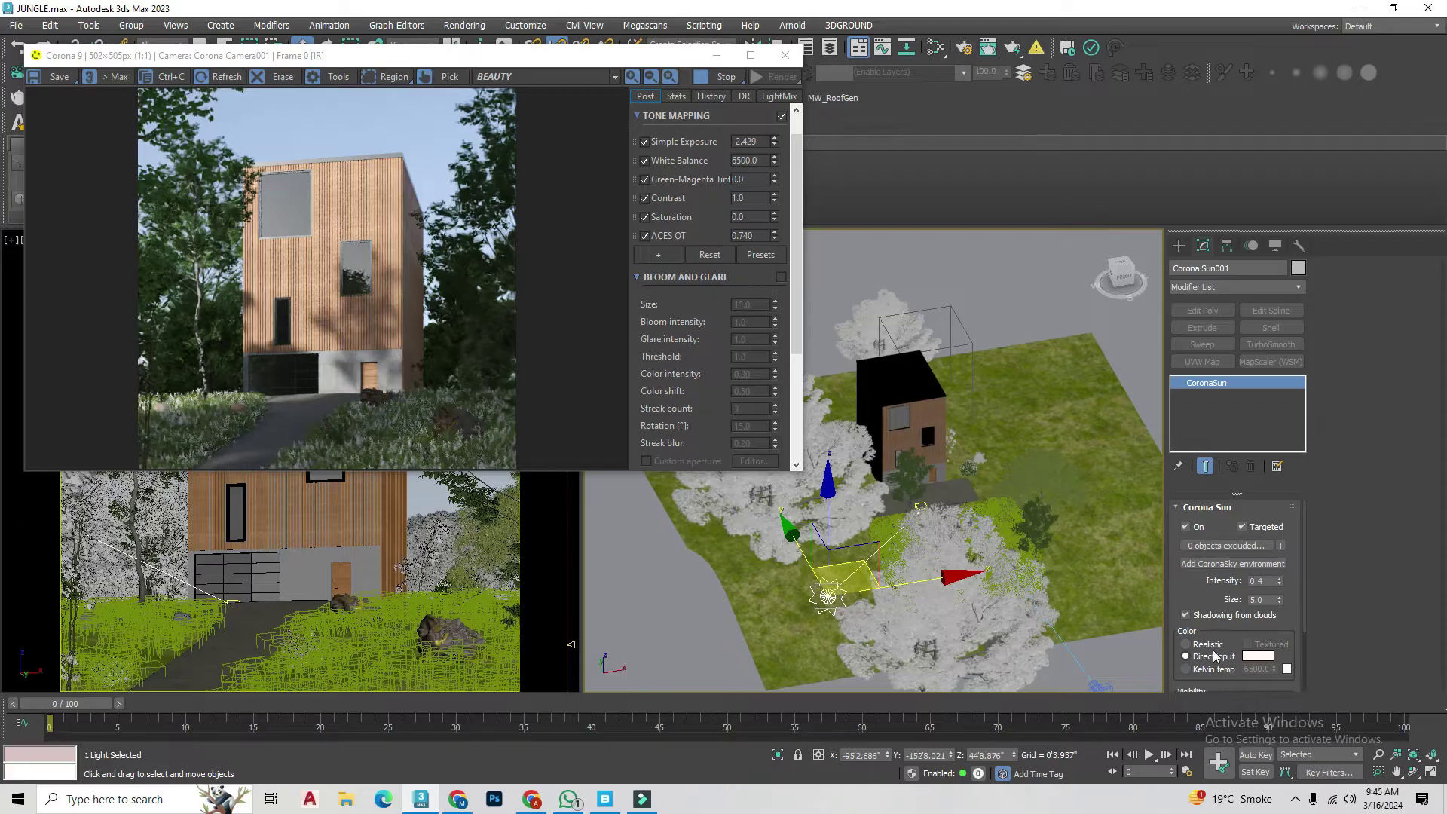
click(1186, 644)
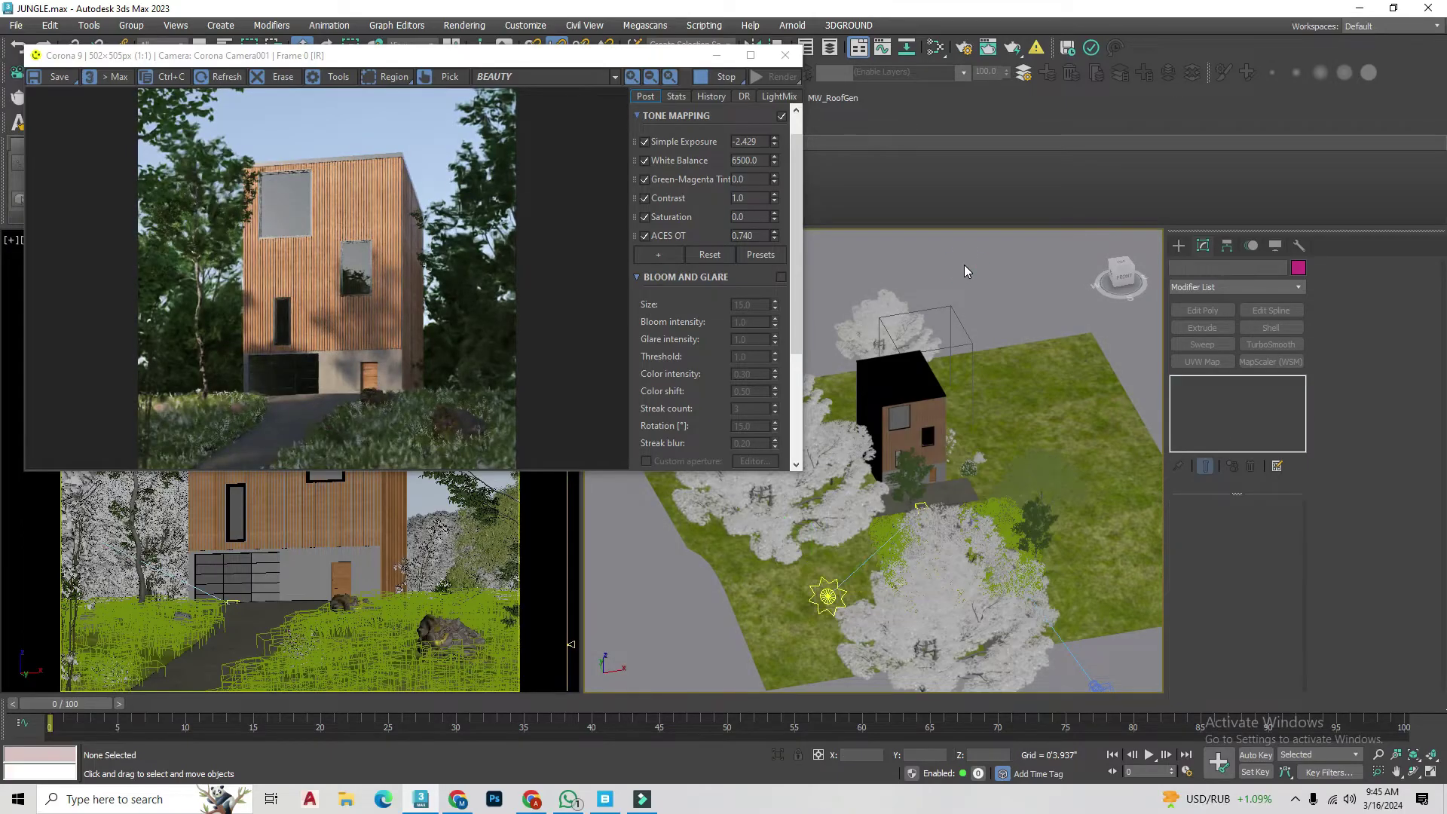
scroll(1055, 596, up, 4)
Step: Set the grass scatter's scale value to 110
click(1071, 593)
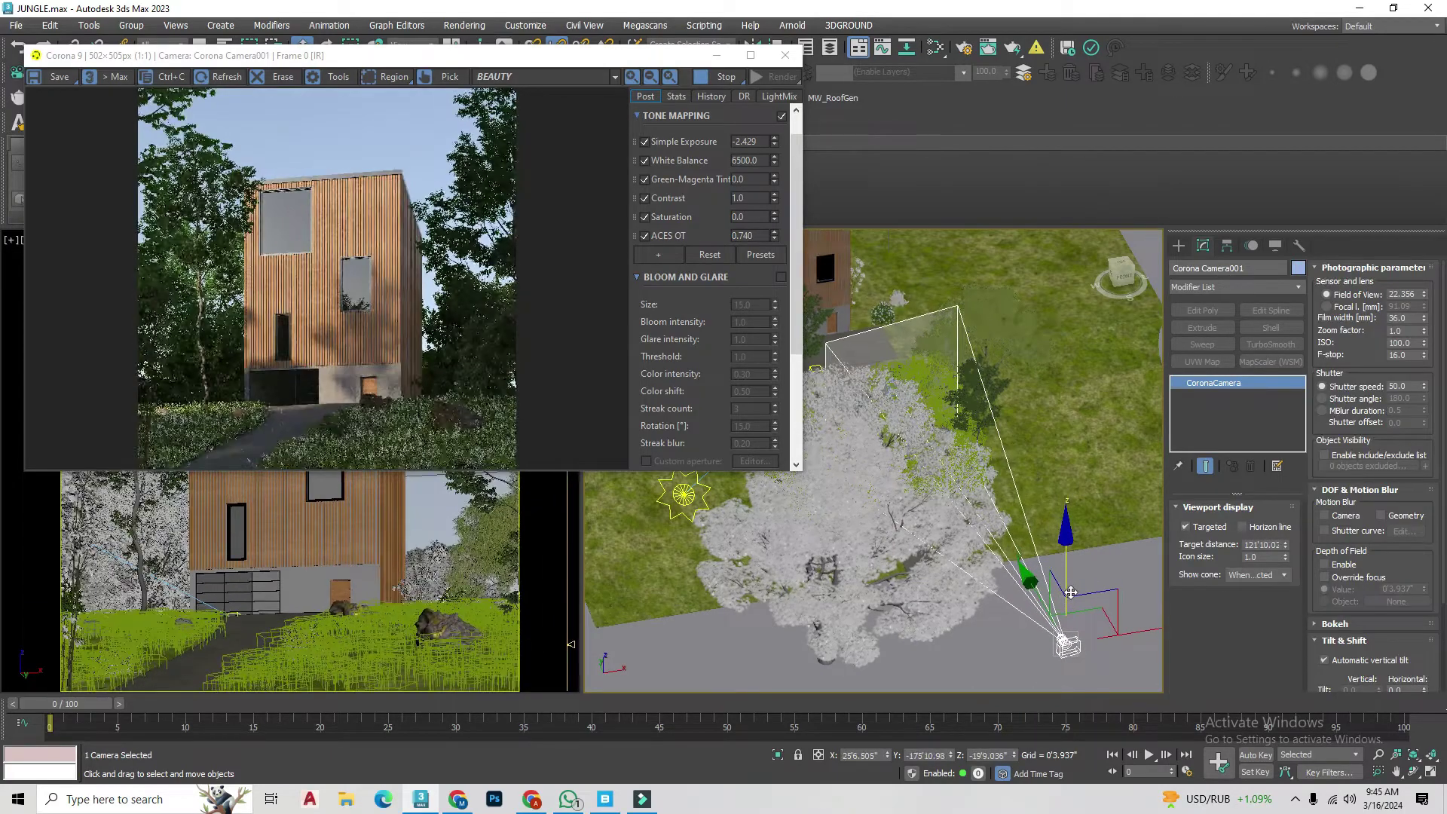
click(980, 520)
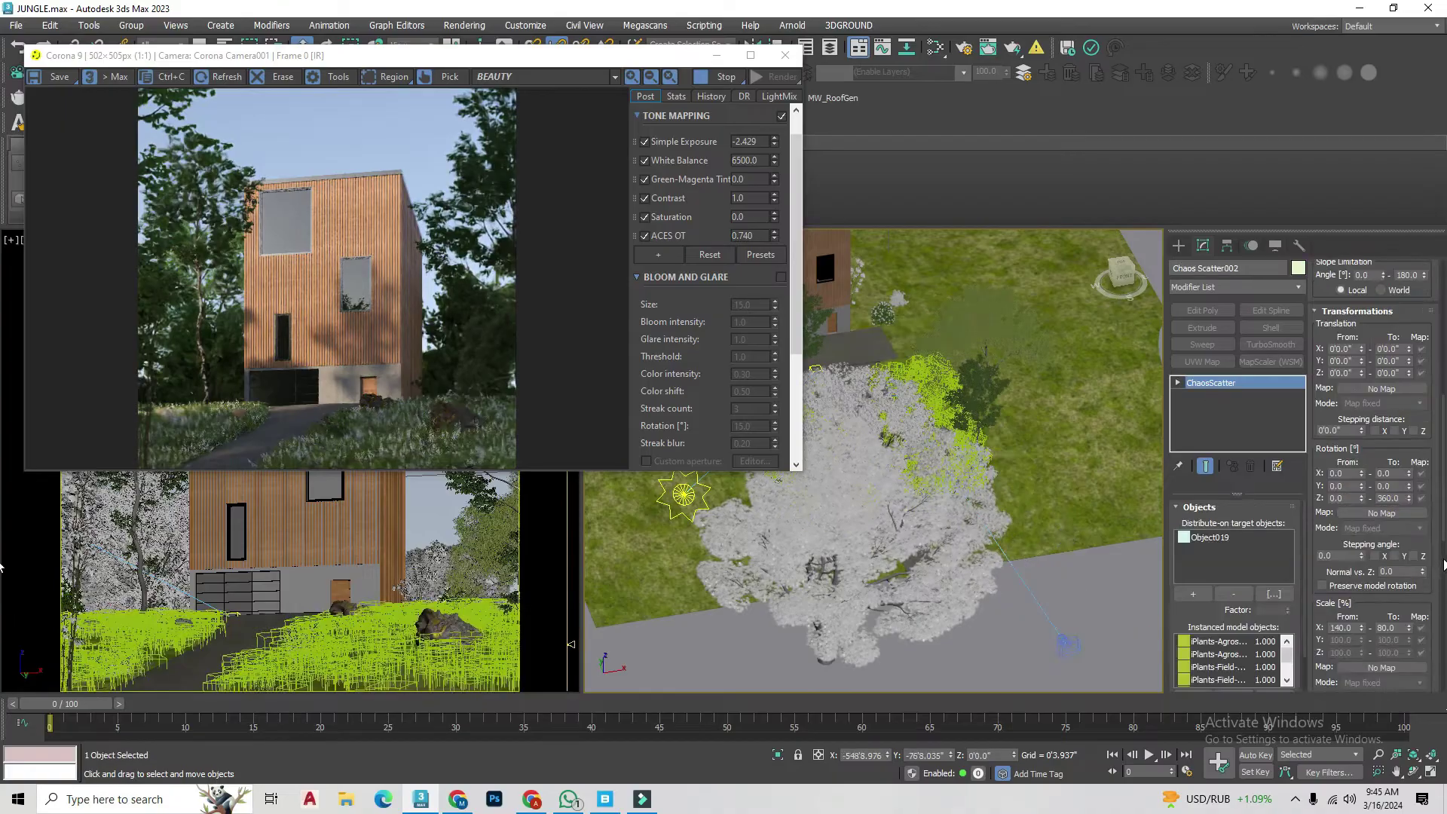
scroll(1443, 564, down, 5)
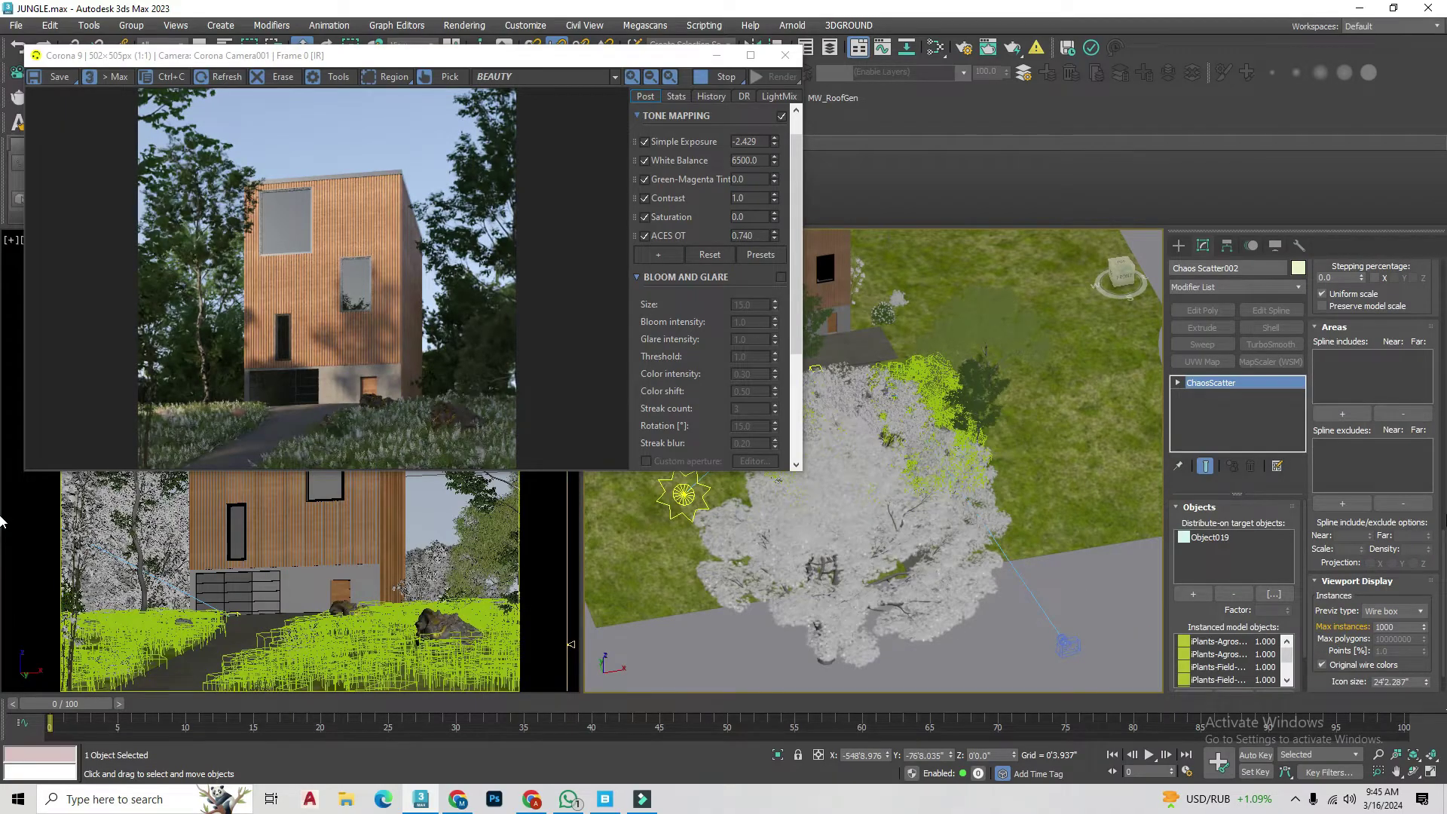
scroll(993, 512, up, 3)
scroll(1330, 479, up, 5)
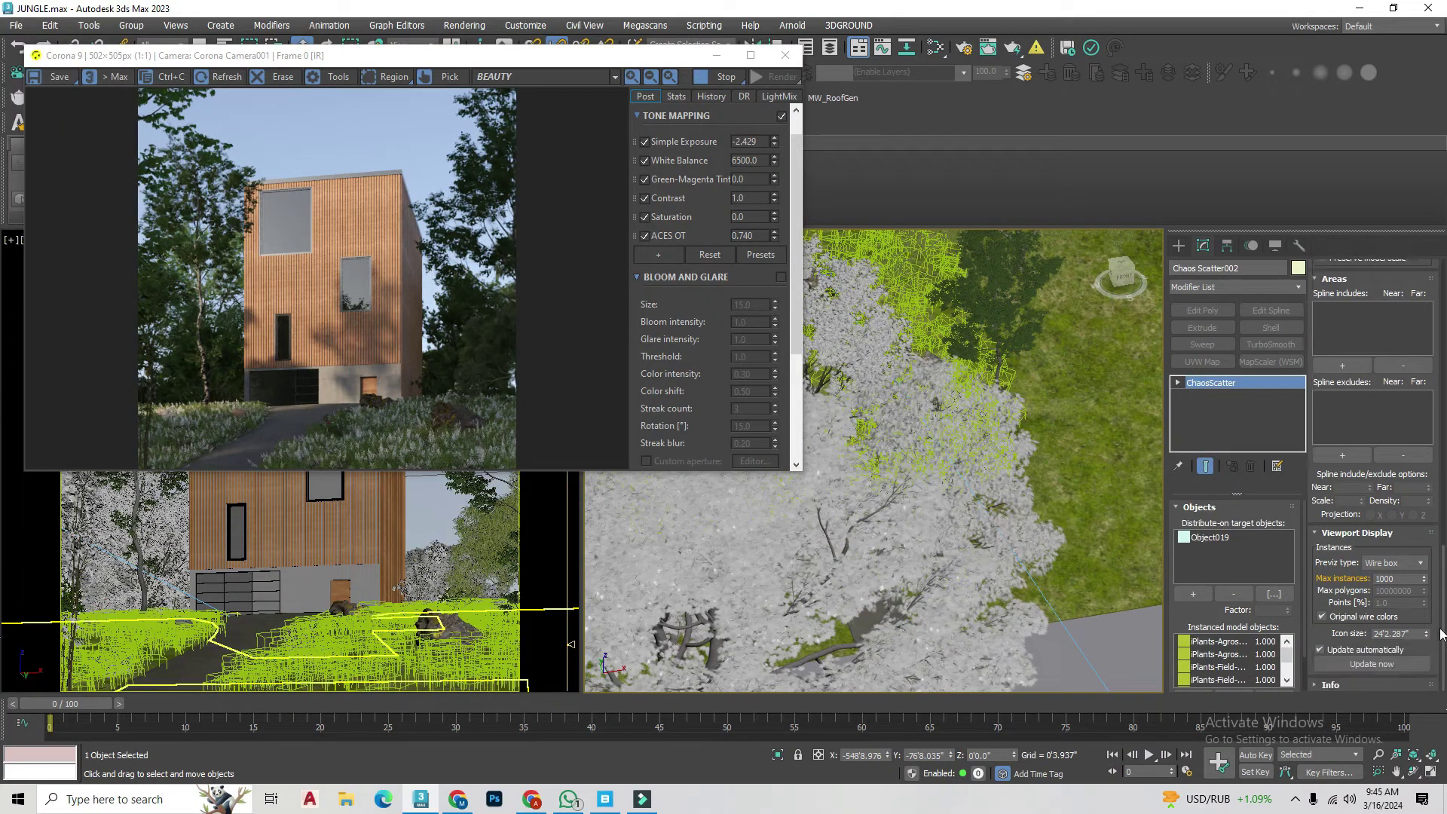
text(110)
key(Return)
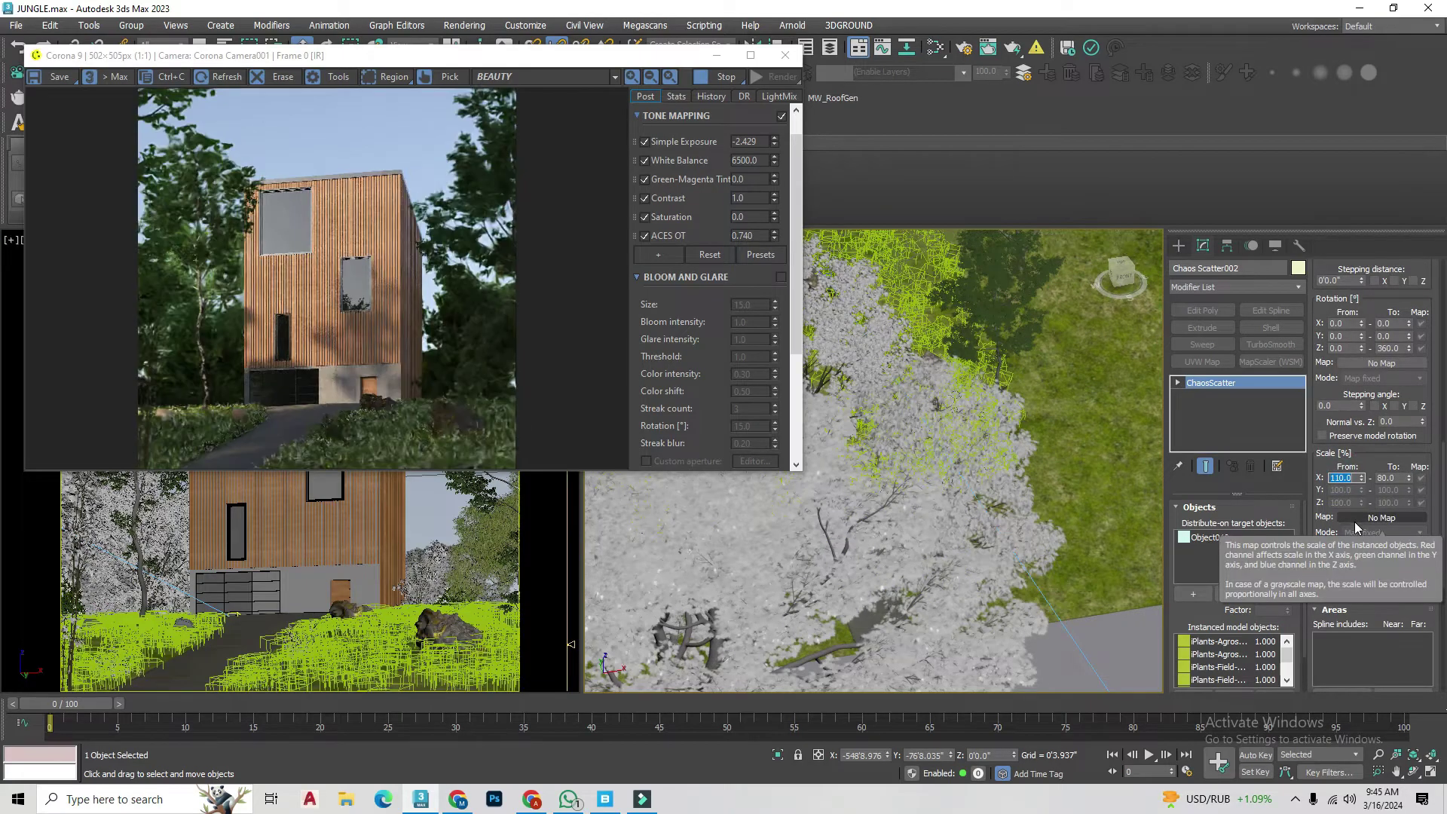
scroll(867, 565, down, 3)
Step: Raise Corona Camera001 slightly to reframe the render of the wooden tower
click(1000, 610)
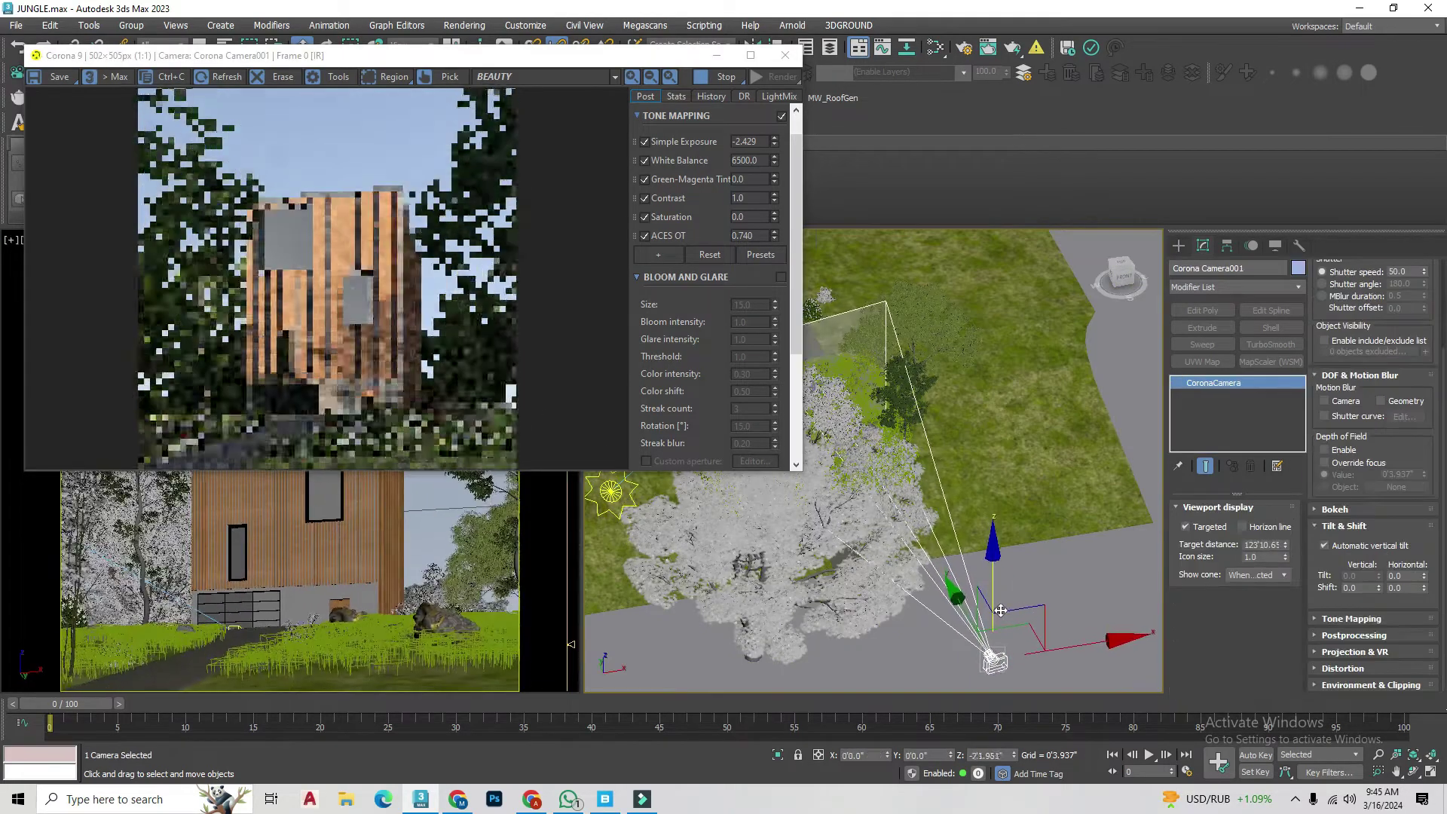
drag(981, 622, 963, 590)
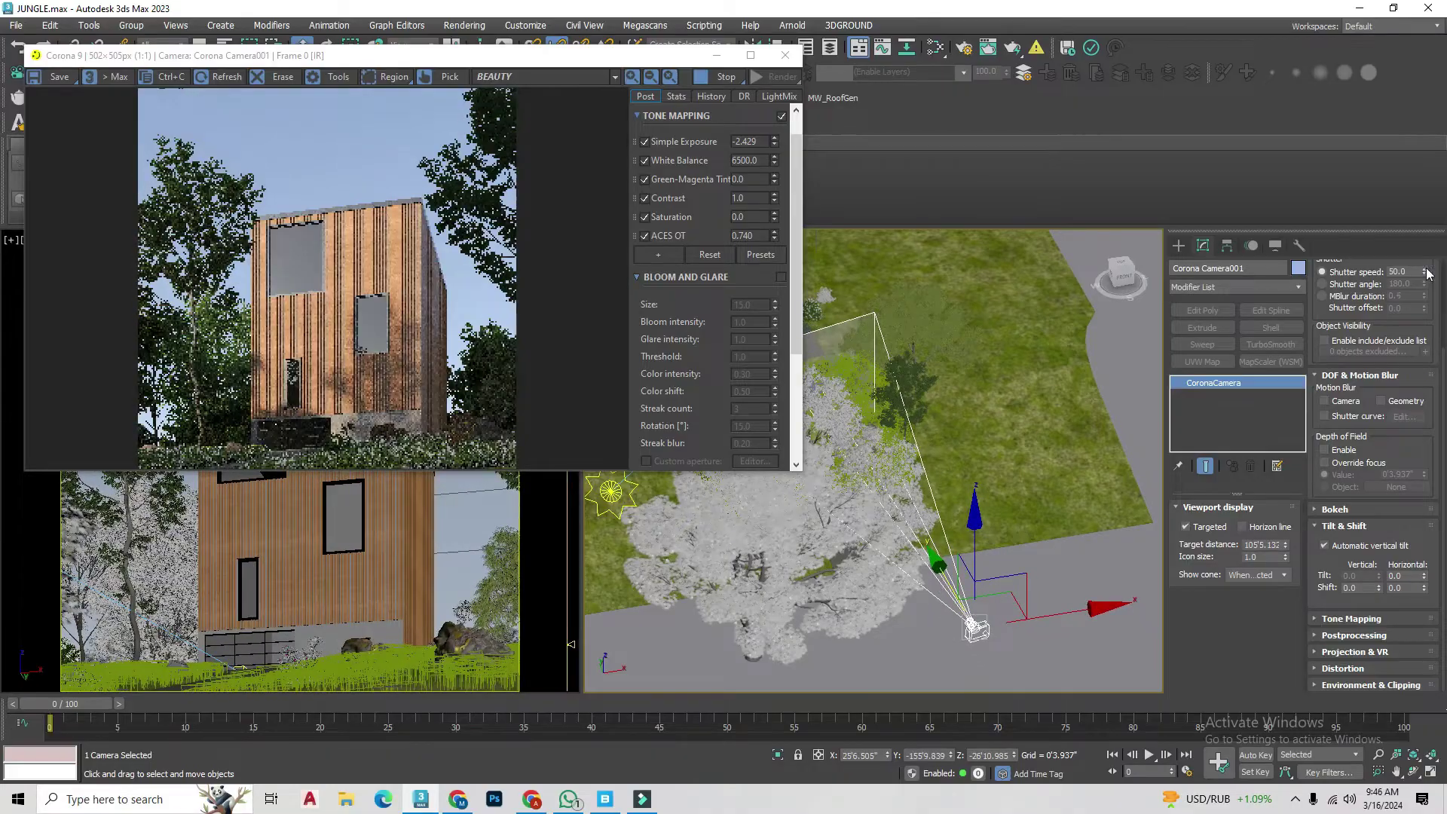
drag(1430, 270, 1428, 385)
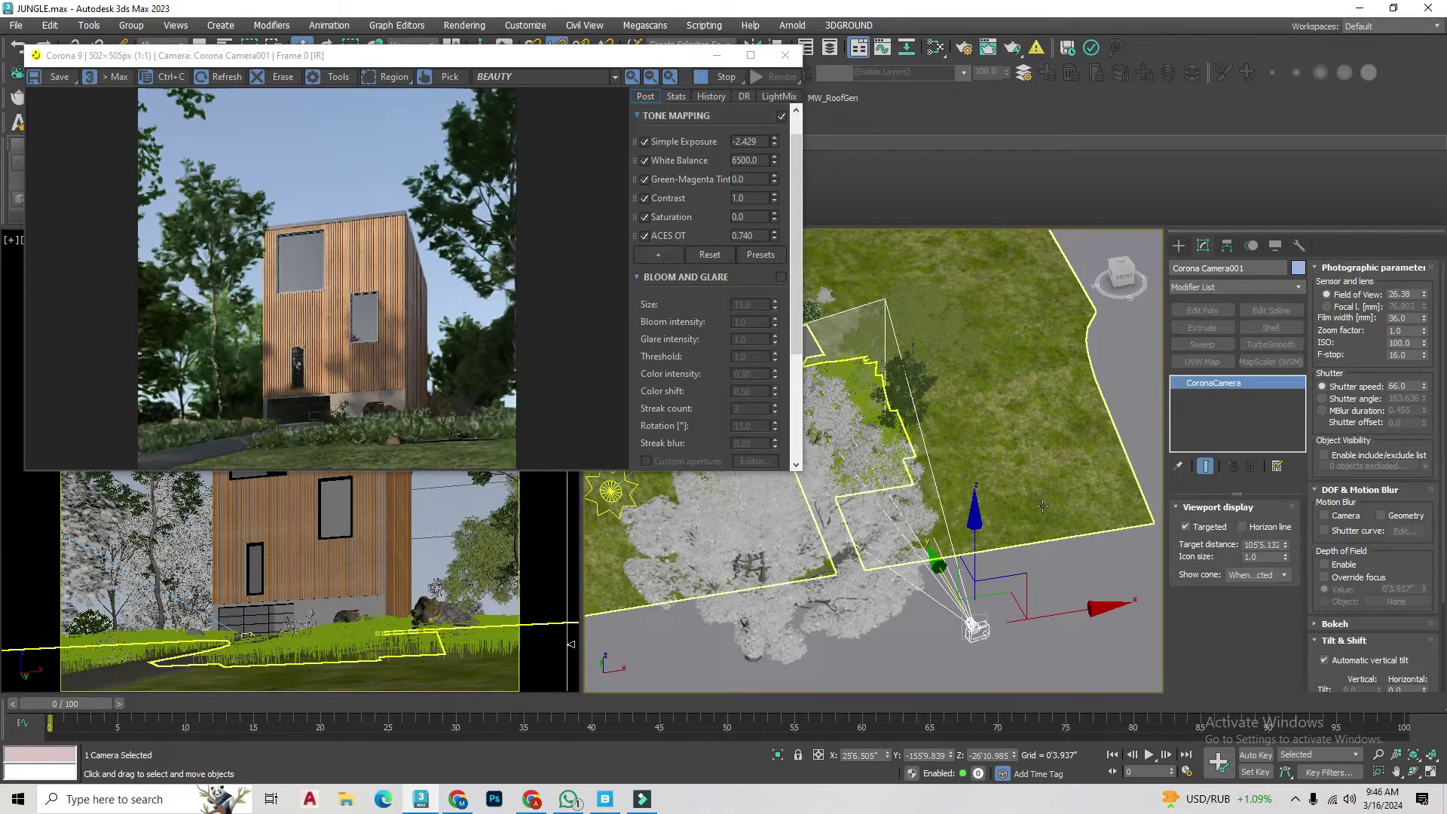
drag(975, 576, 974, 564)
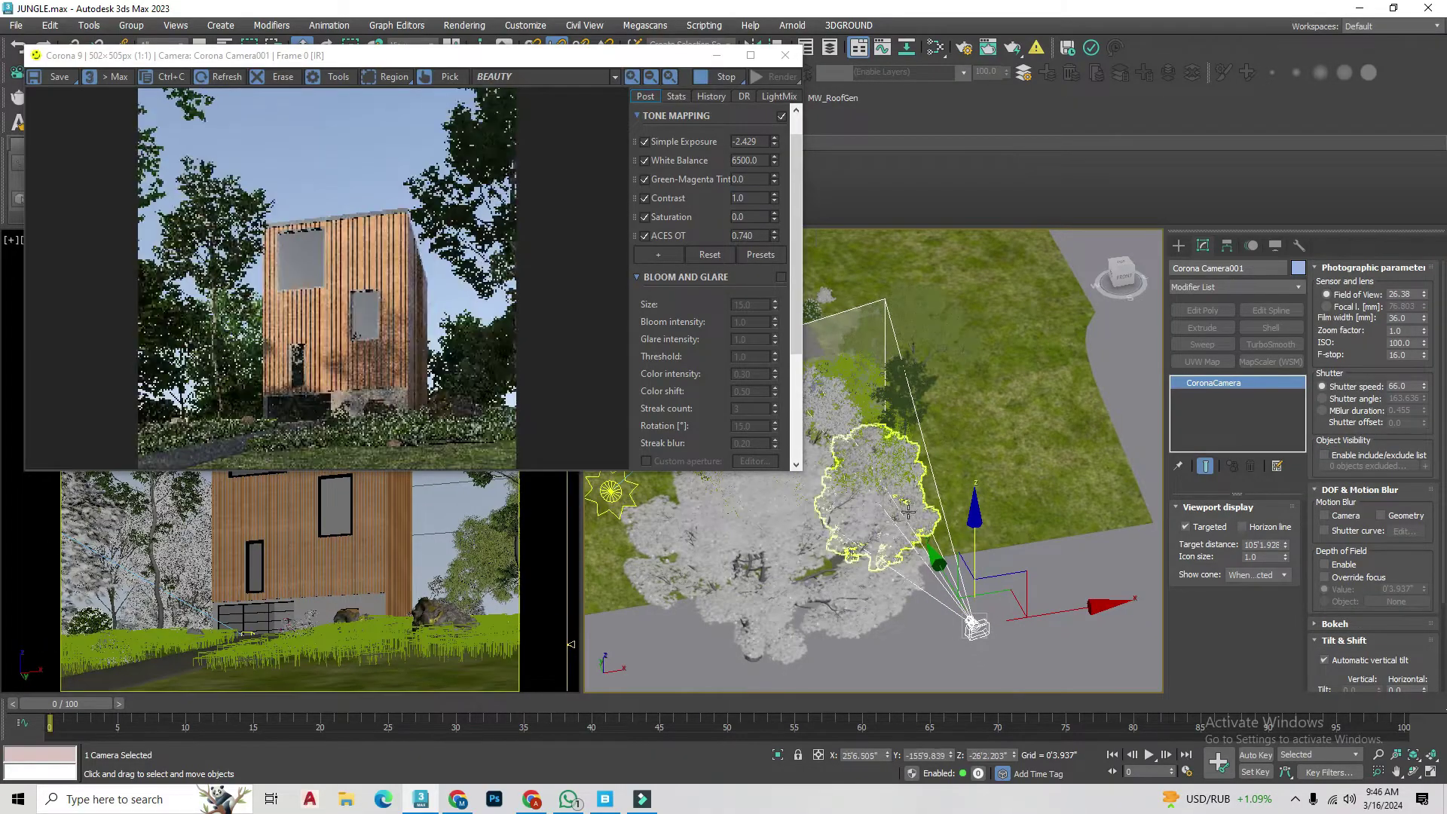
scroll(908, 513, up, 5)
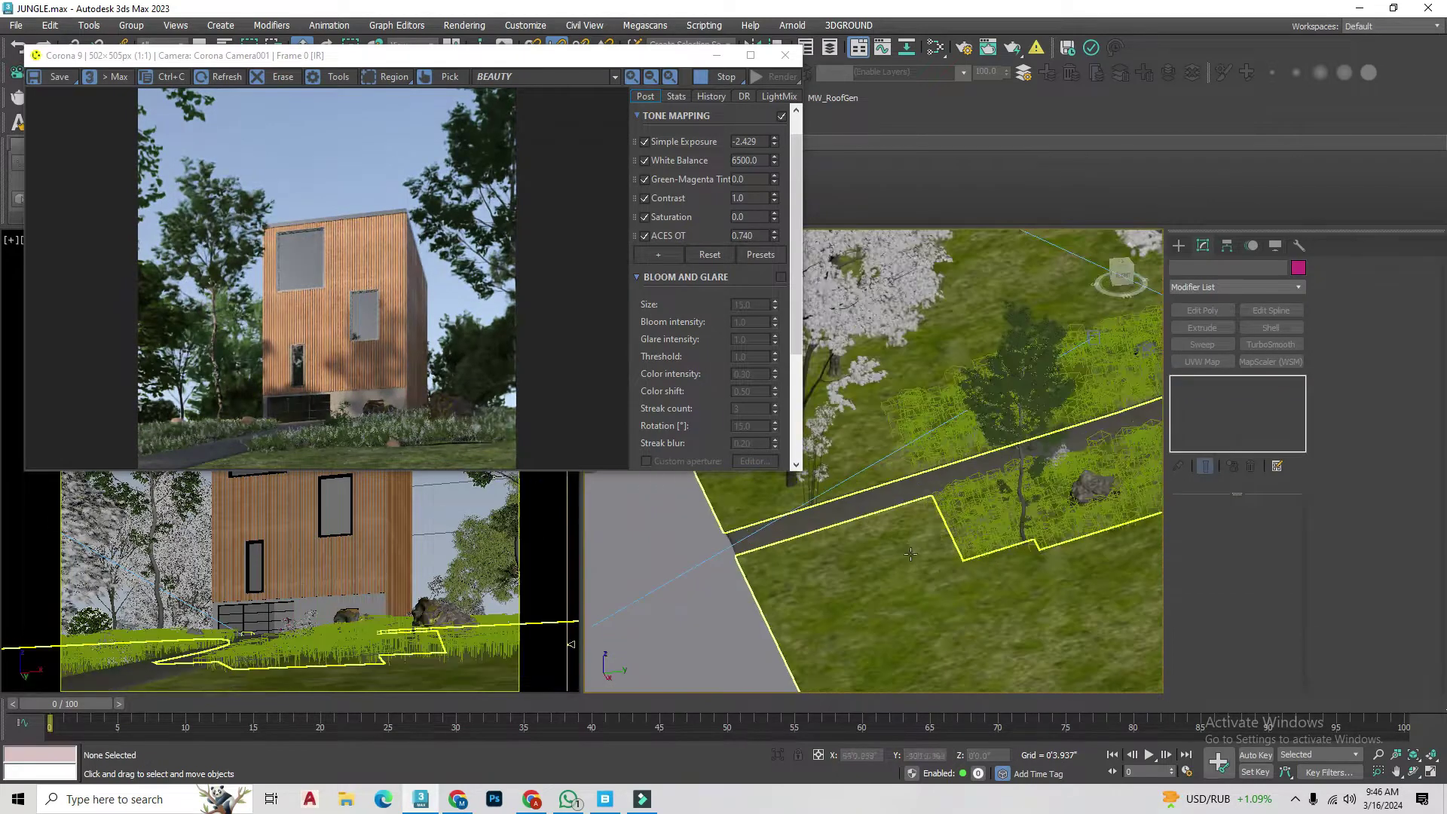
Step: Move the Corona camera target down and to the left, then deselect
click(910, 554)
drag(917, 488, 726, 529)
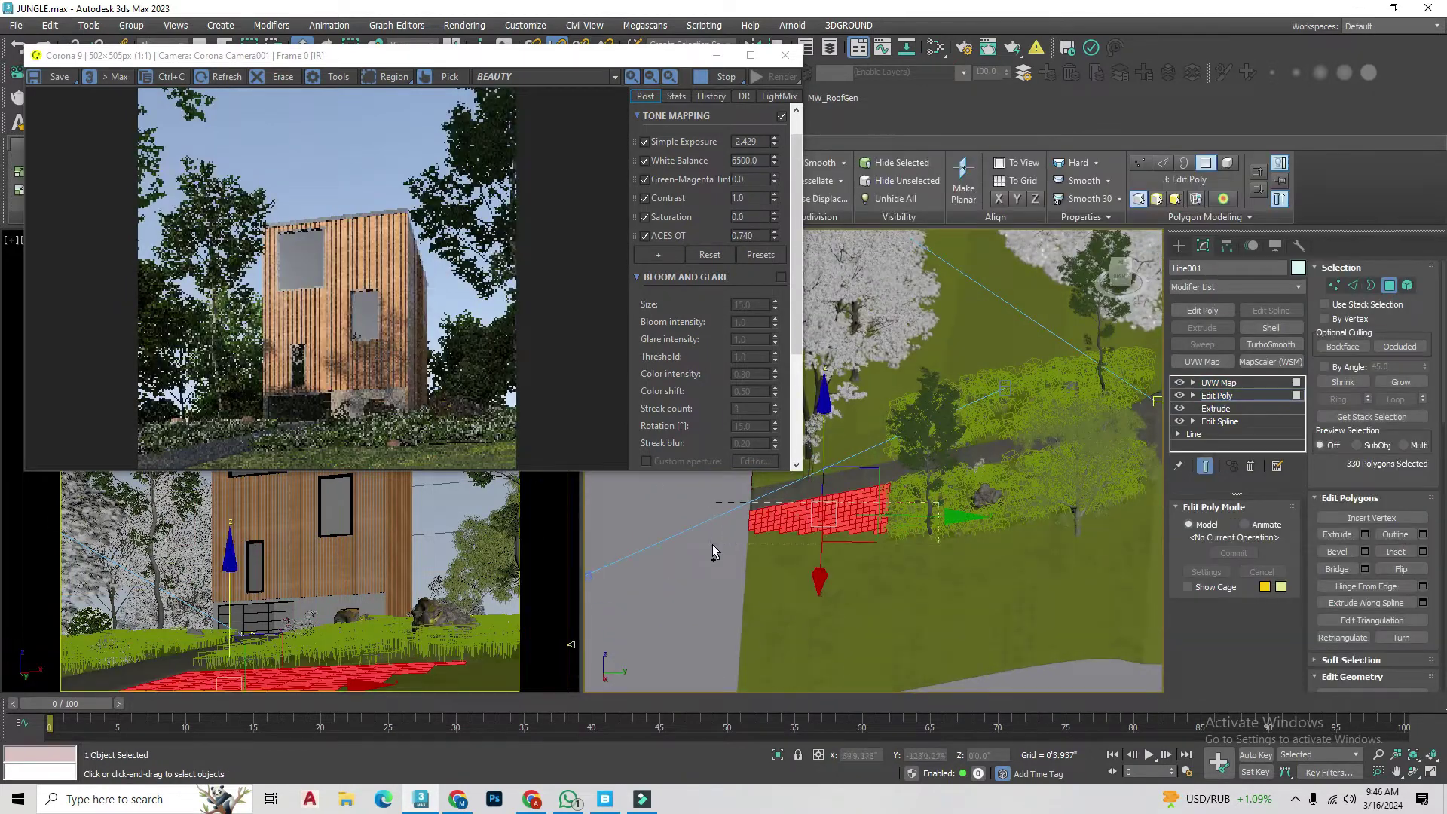
click(920, 453)
scroll(848, 531, up, 2)
click(847, 531)
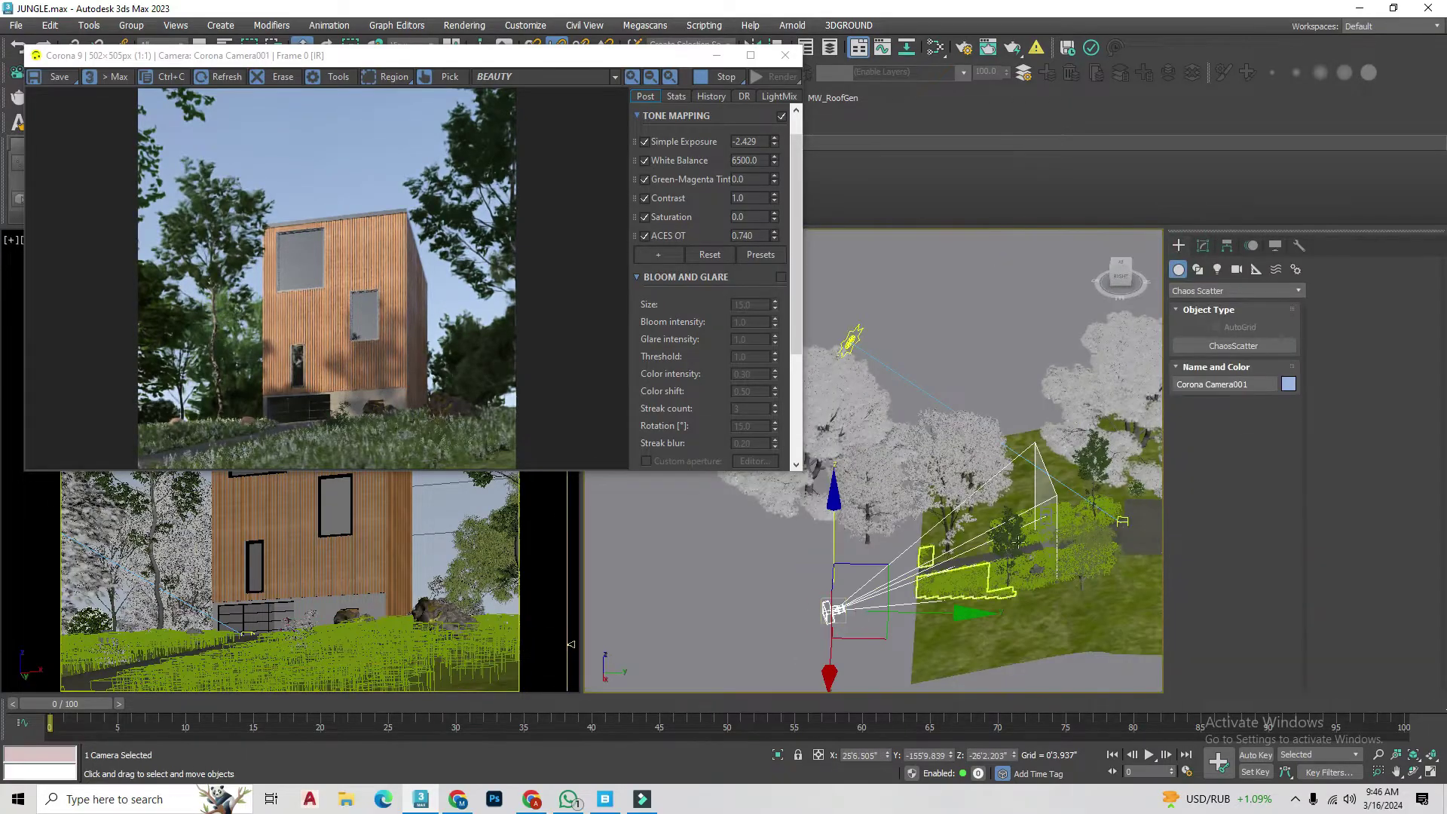
drag(1045, 554, 824, 598)
click(826, 628)
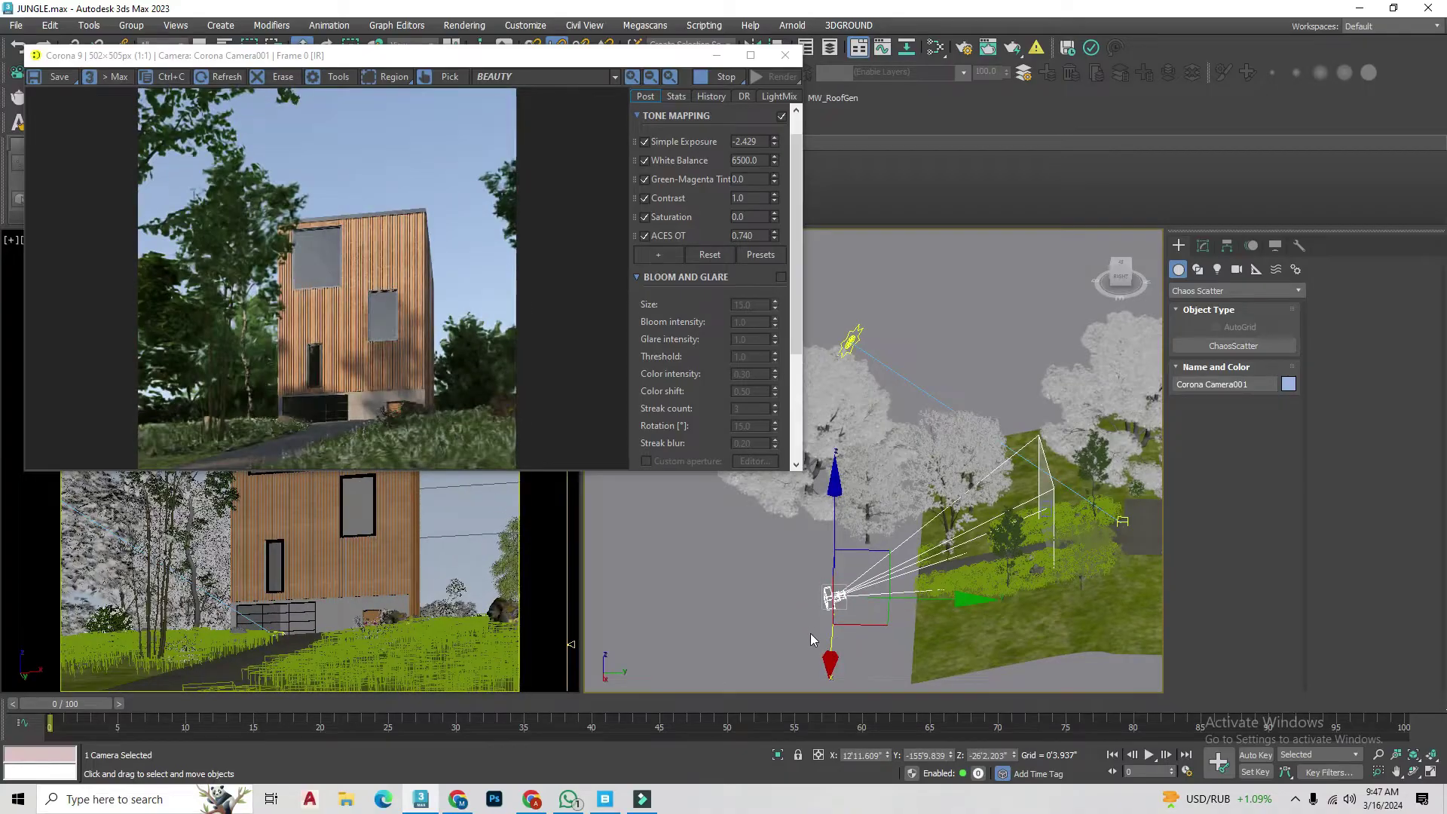
Step: Select the ground terrain and grass scatter objects near the path
click(974, 612)
scroll(974, 612, up, 5)
click(1203, 244)
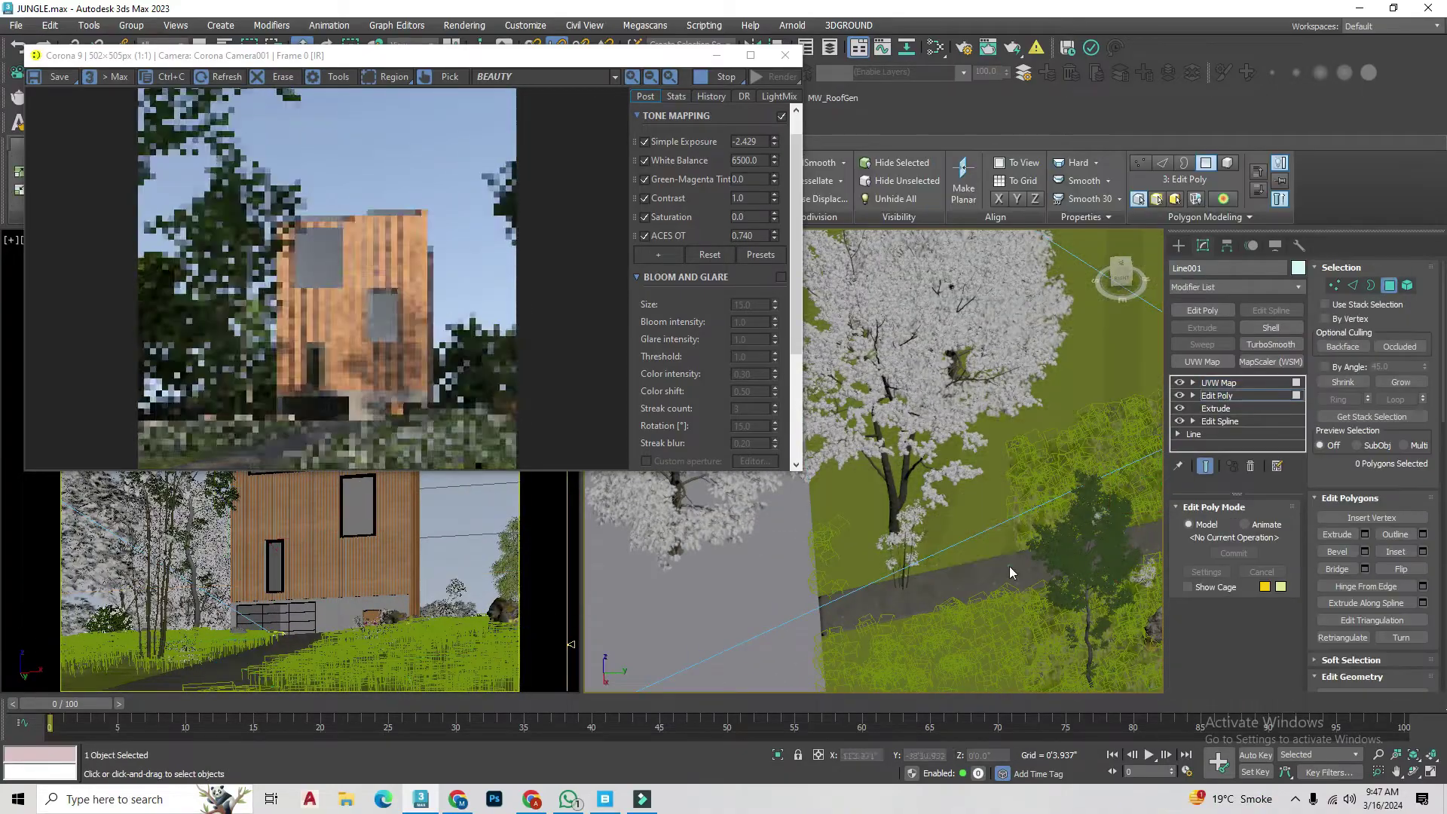
scroll(908, 598, down, 3)
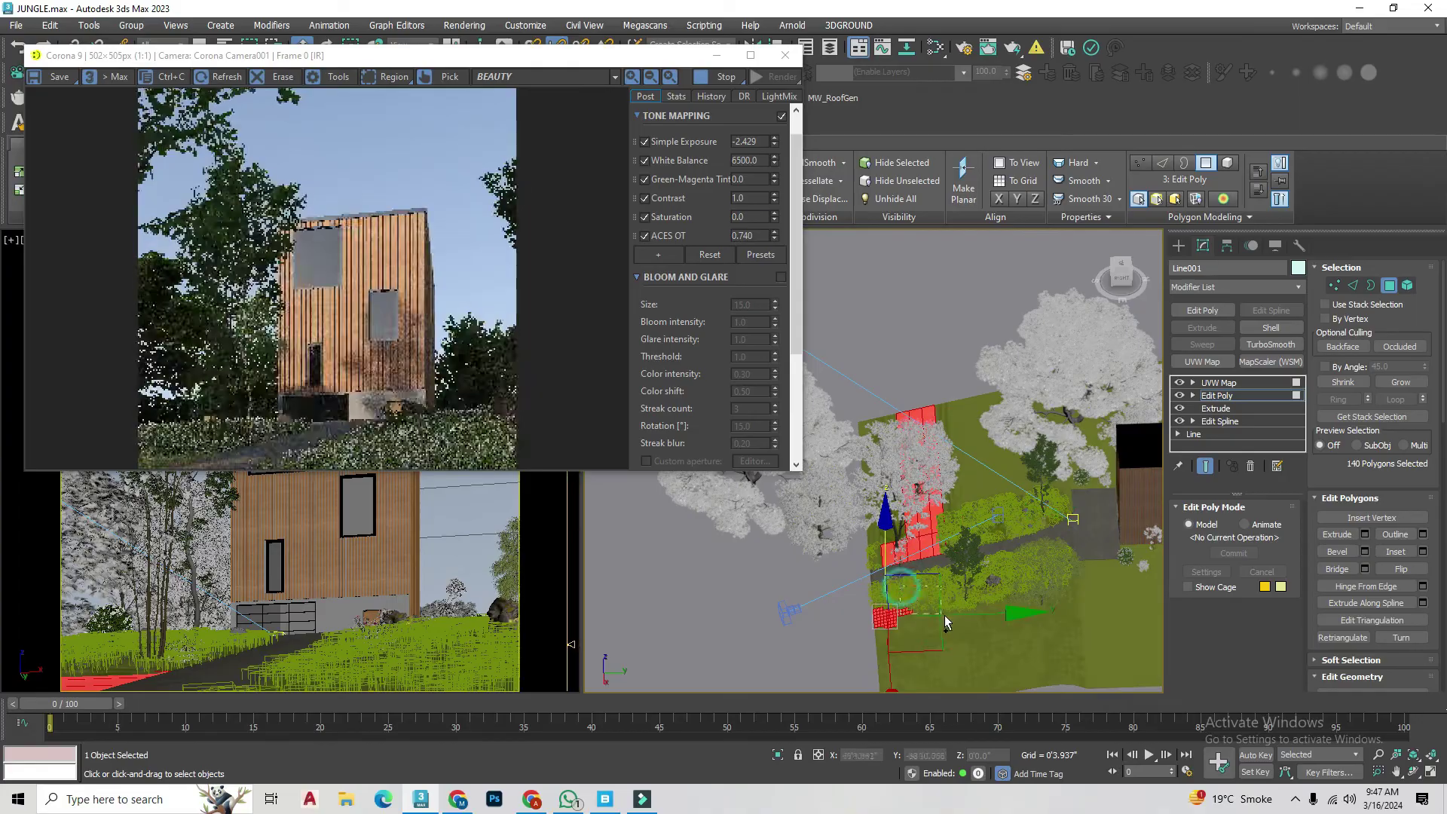
scroll(904, 528, up, 3)
click(1203, 245)
scroll(977, 476, down, 5)
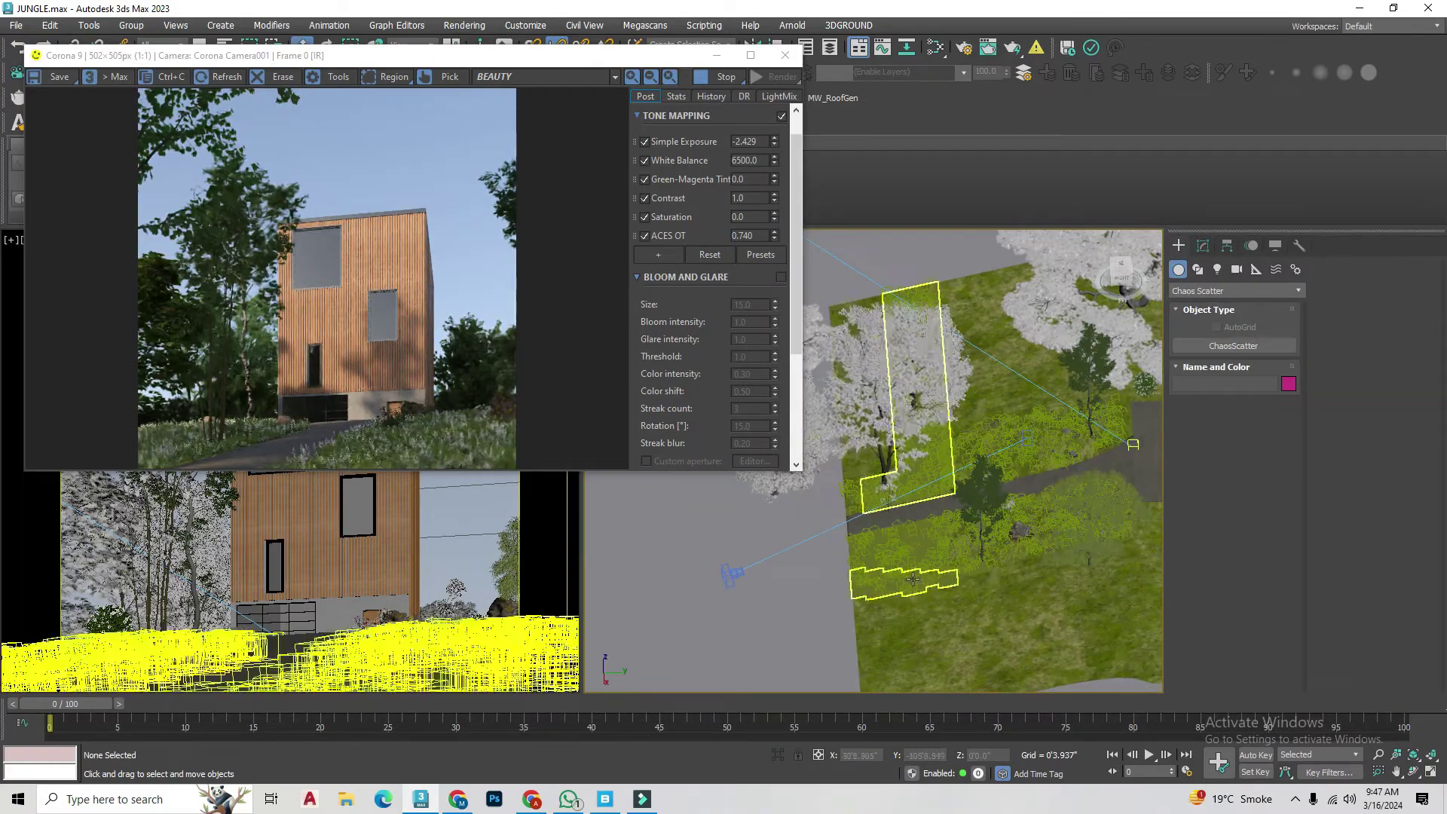
Step: Clone a tree near the path as an instance, then delete the trial copy
click(1017, 460)
shift+drag(1017, 459, 1046, 460)
click(742, 461)
drag(1049, 547, 1063, 537)
alt+middle_drag(1062, 538, 1112, 454)
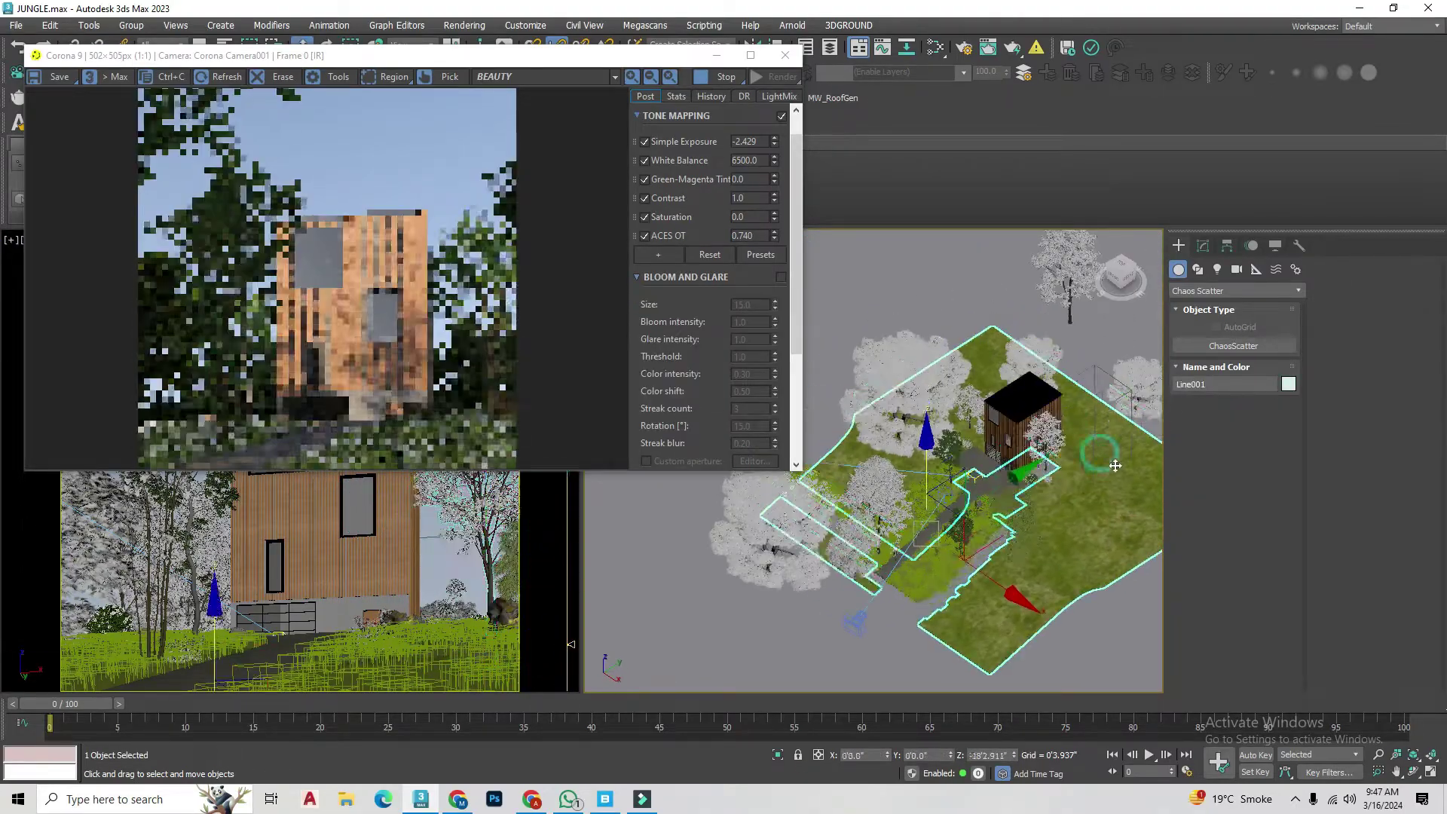
key(Delete)
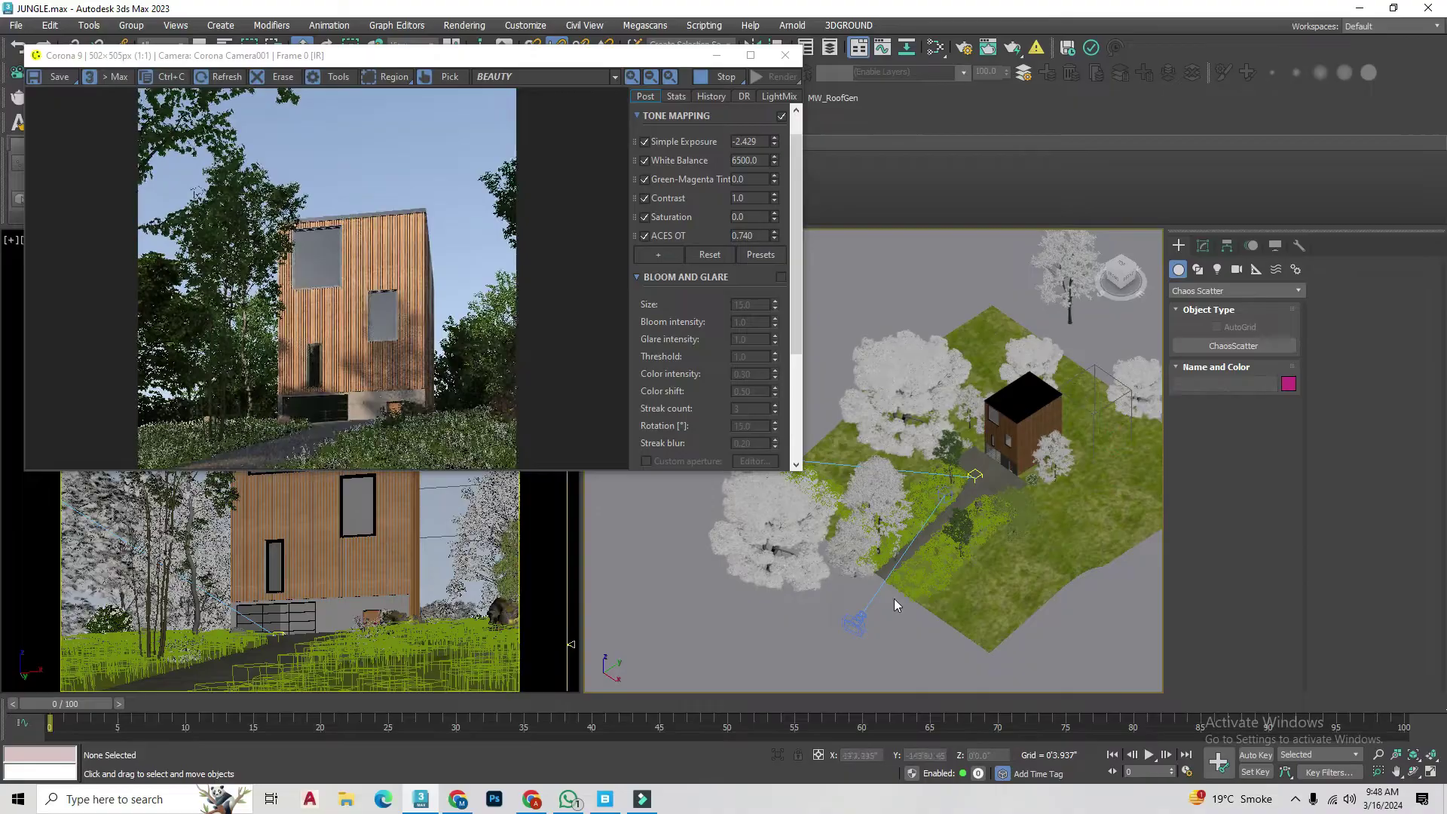
Step: Rotate the selected tree and clone a copy of it to a new spot
alt+middle_drag(894, 598, 926, 440)
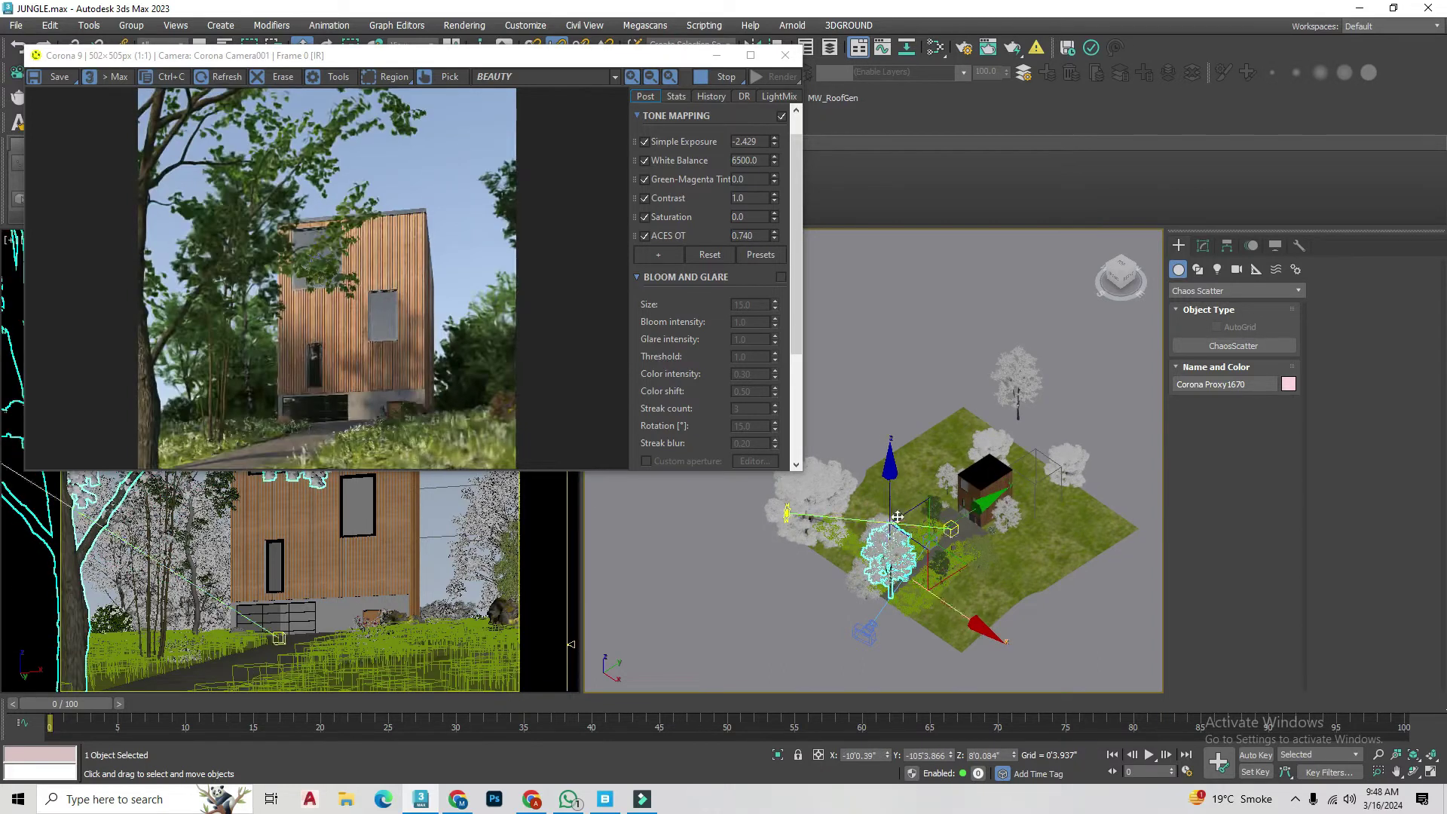
drag(905, 516, 888, 507)
key(w)
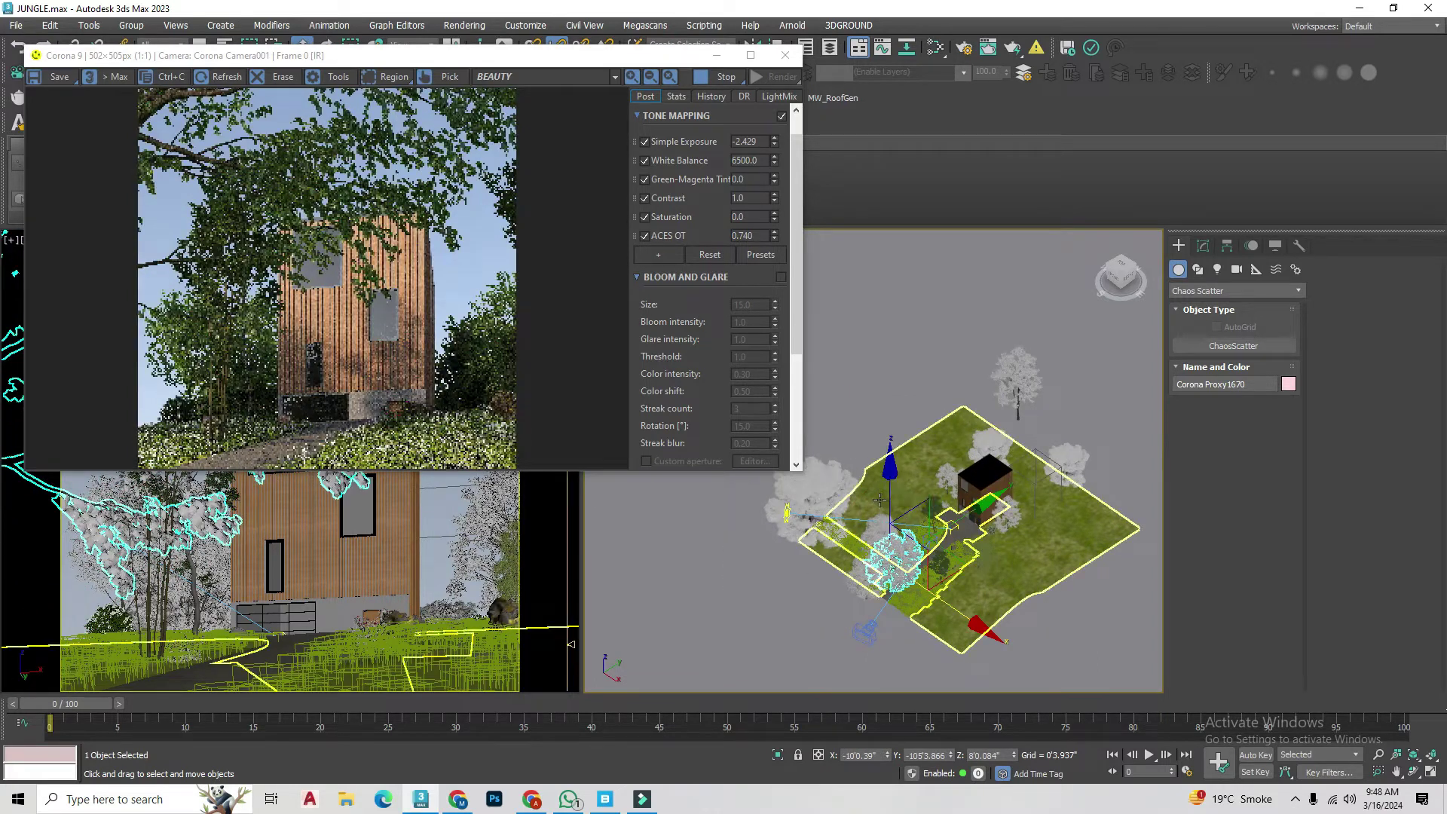
scroll(932, 583, down, 3)
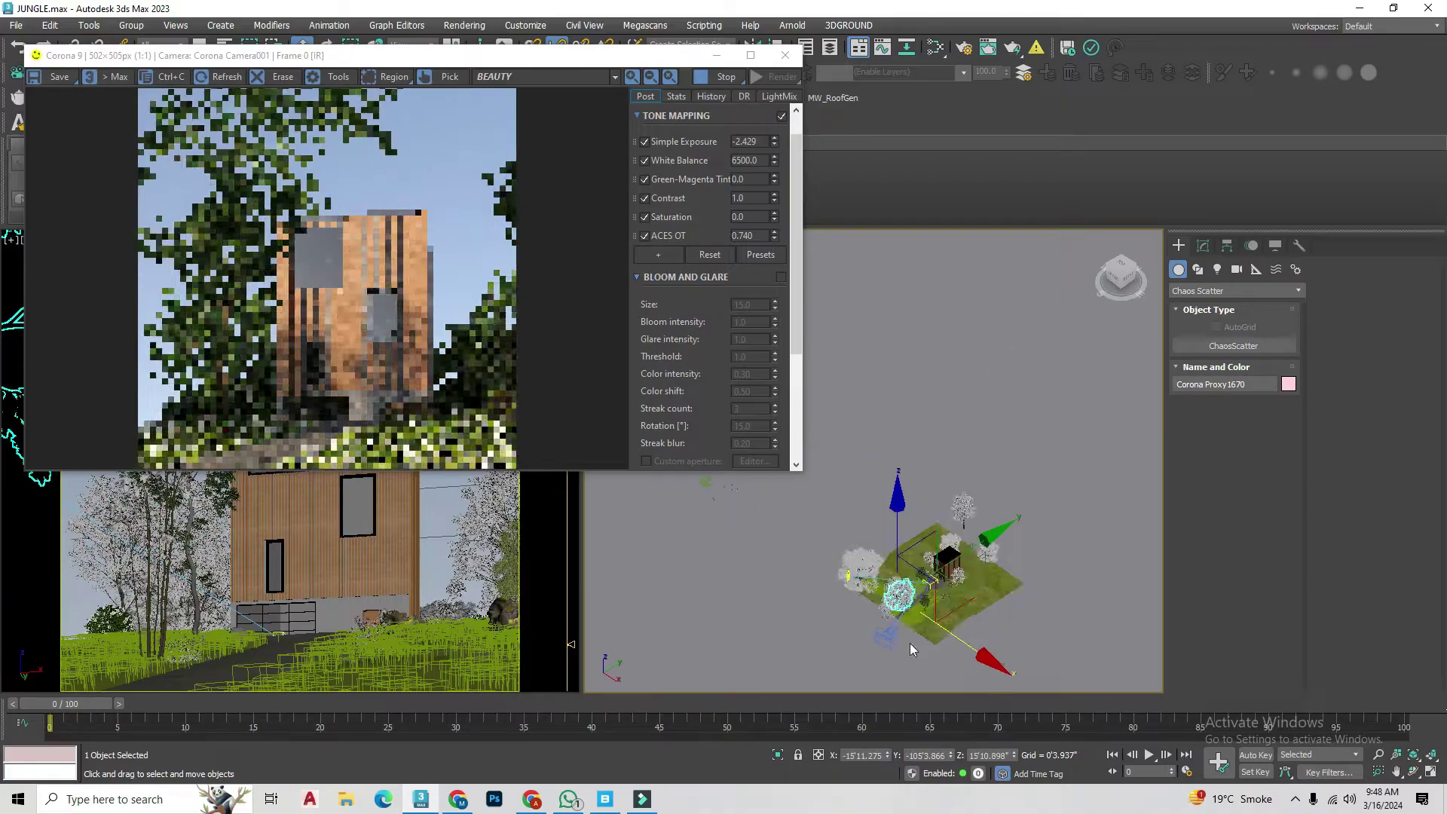
scroll(954, 626, up, 5)
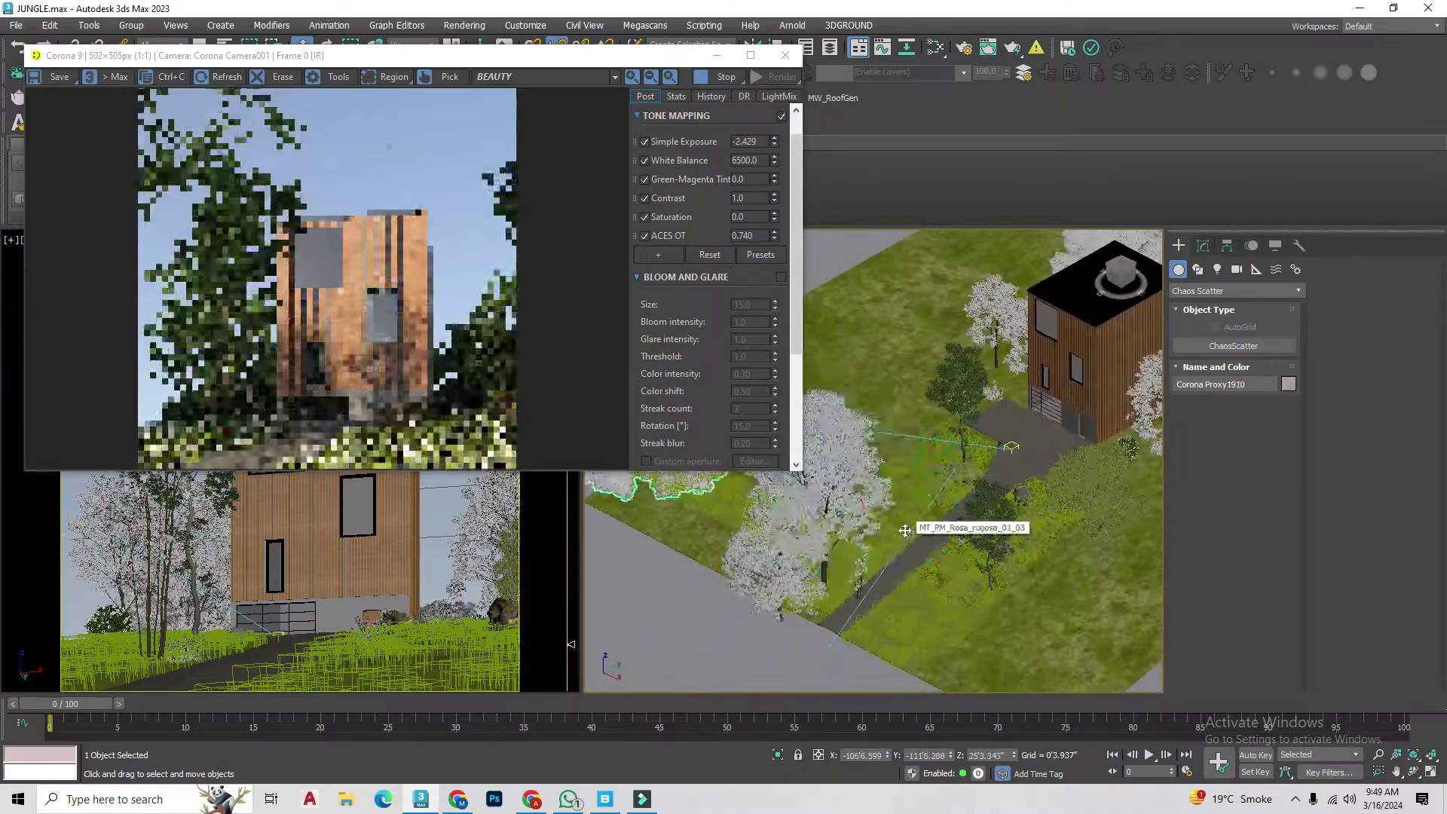
mouse_move(887, 505)
shift+mouse_down()
mouse_move(994, 413)
mouse_move(1031, 478)
shift+mouse_up()
key(Return)
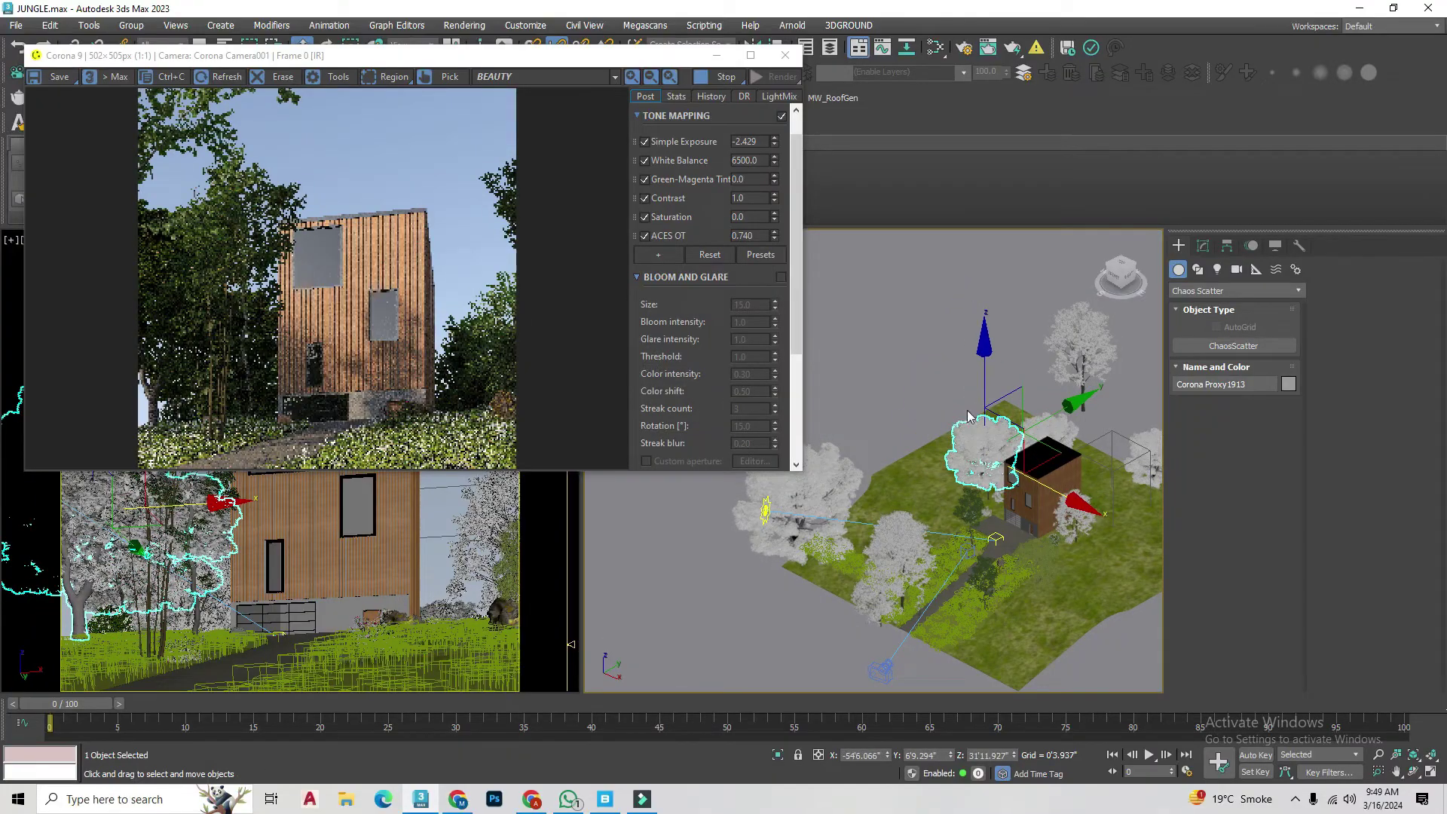
Step: Move one tree up and right, and another tree down toward the path and left
click(988, 408)
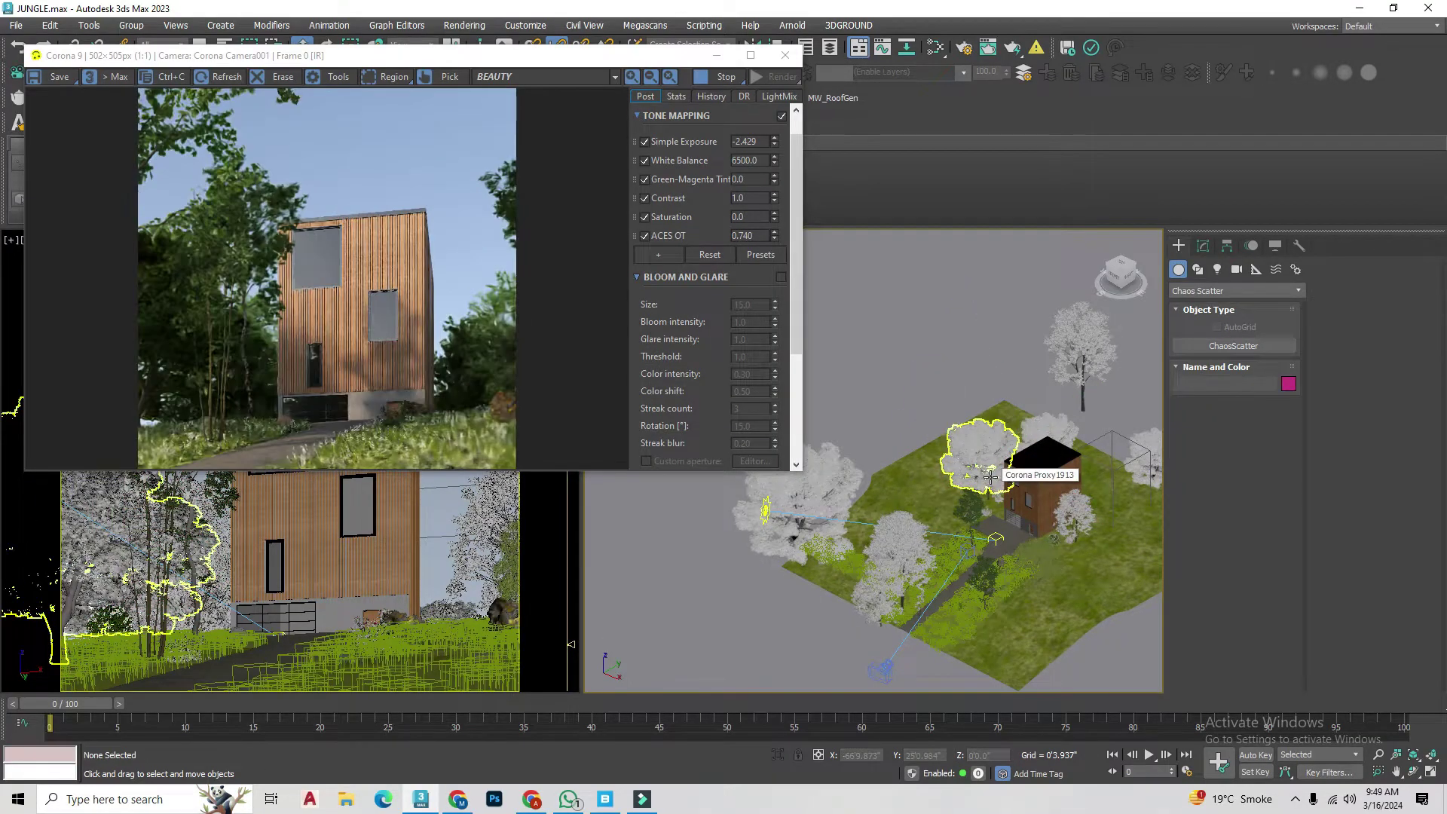
scroll(990, 477, up, 4)
click(951, 453)
scroll(908, 558, up, 2)
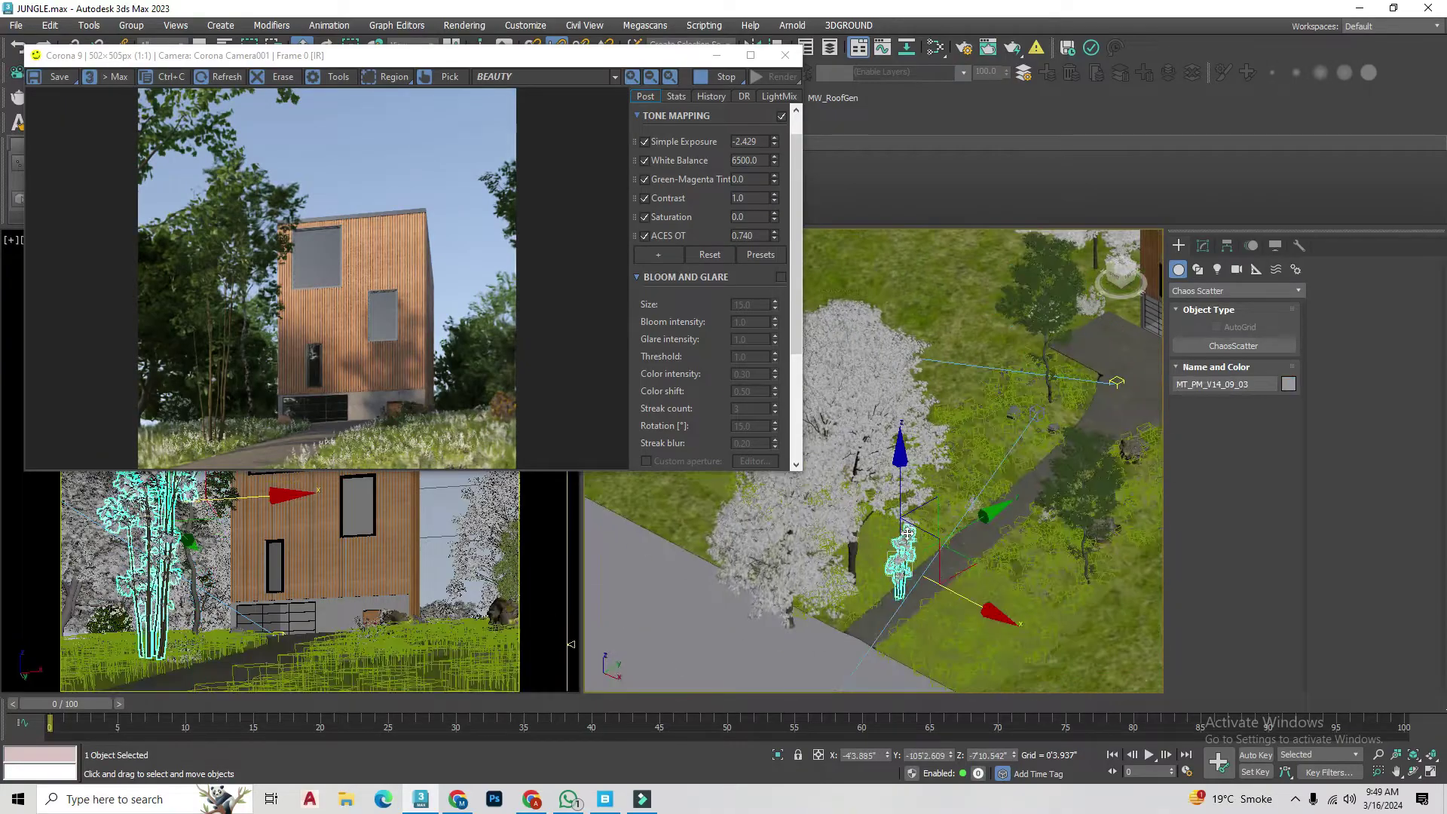
drag(930, 583, 958, 520)
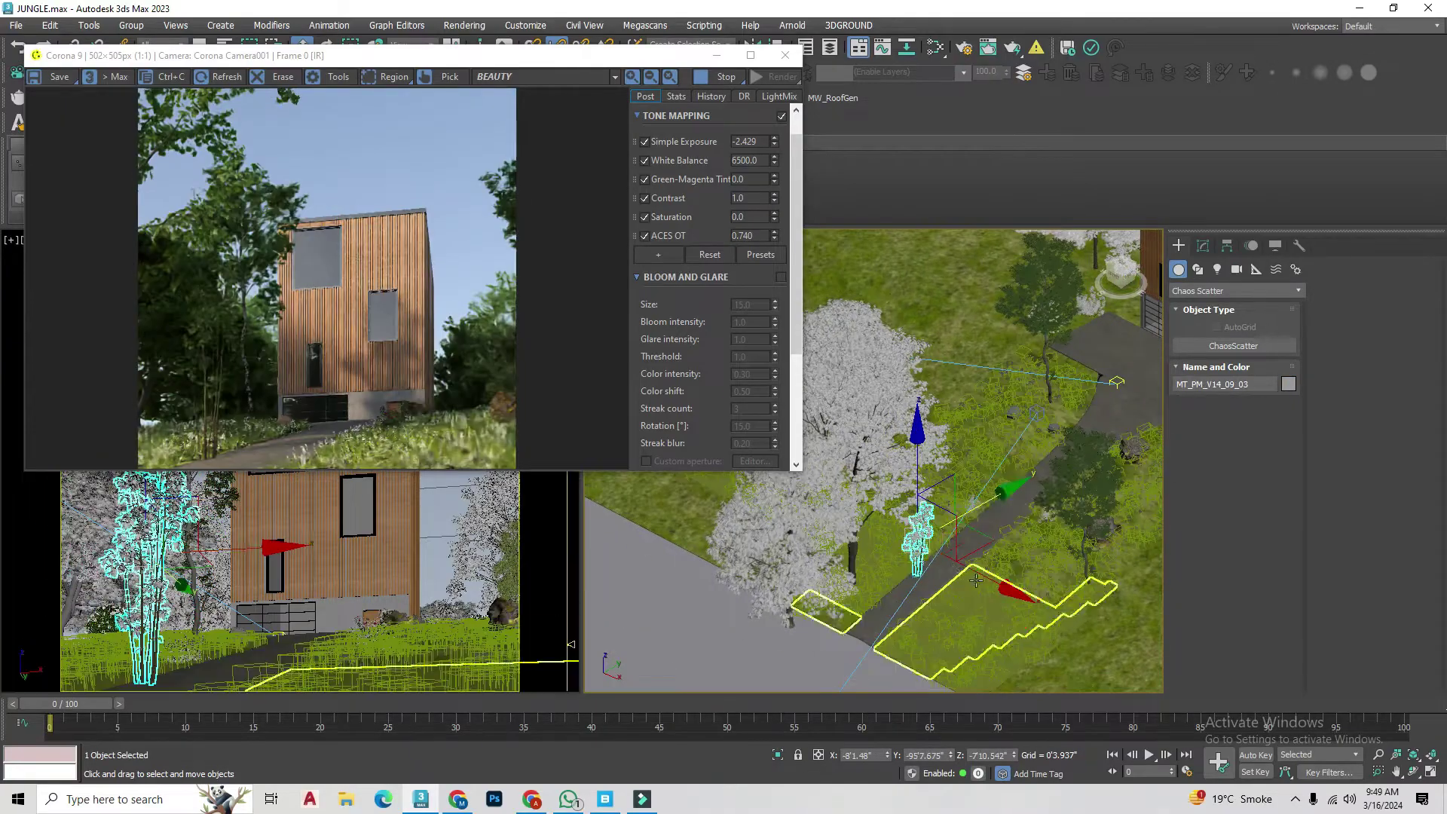
click(1049, 298)
mouse_move(1055, 283)
mouse_down()
mouse_move(1043, 470)
mouse_move(745, 460)
mouse_up()
drag(990, 510, 1007, 537)
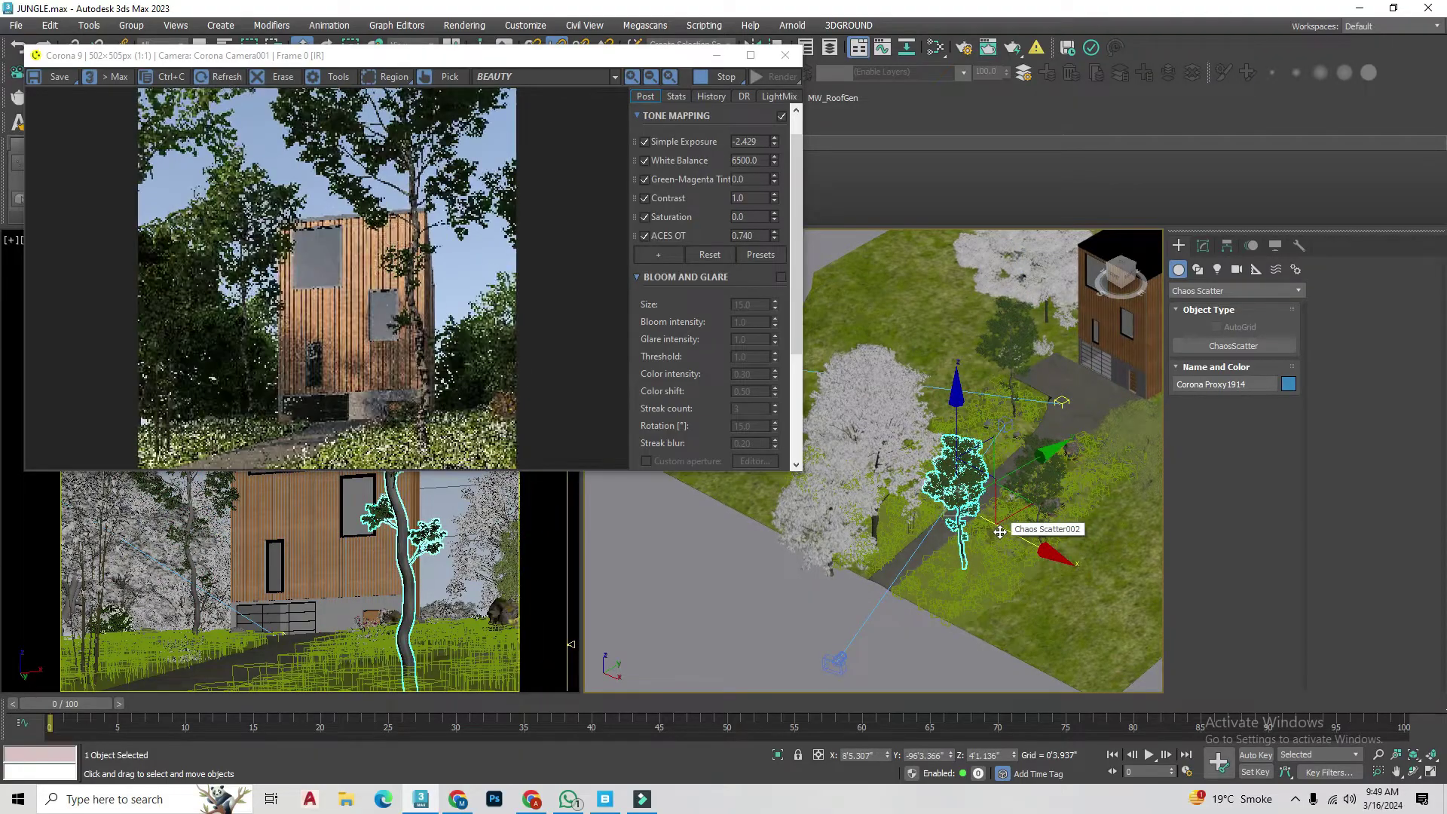
scroll(1011, 536, down, 3)
Step: Raise the Corona sun high above the scene
click(1039, 453)
scroll(937, 468, down, 5)
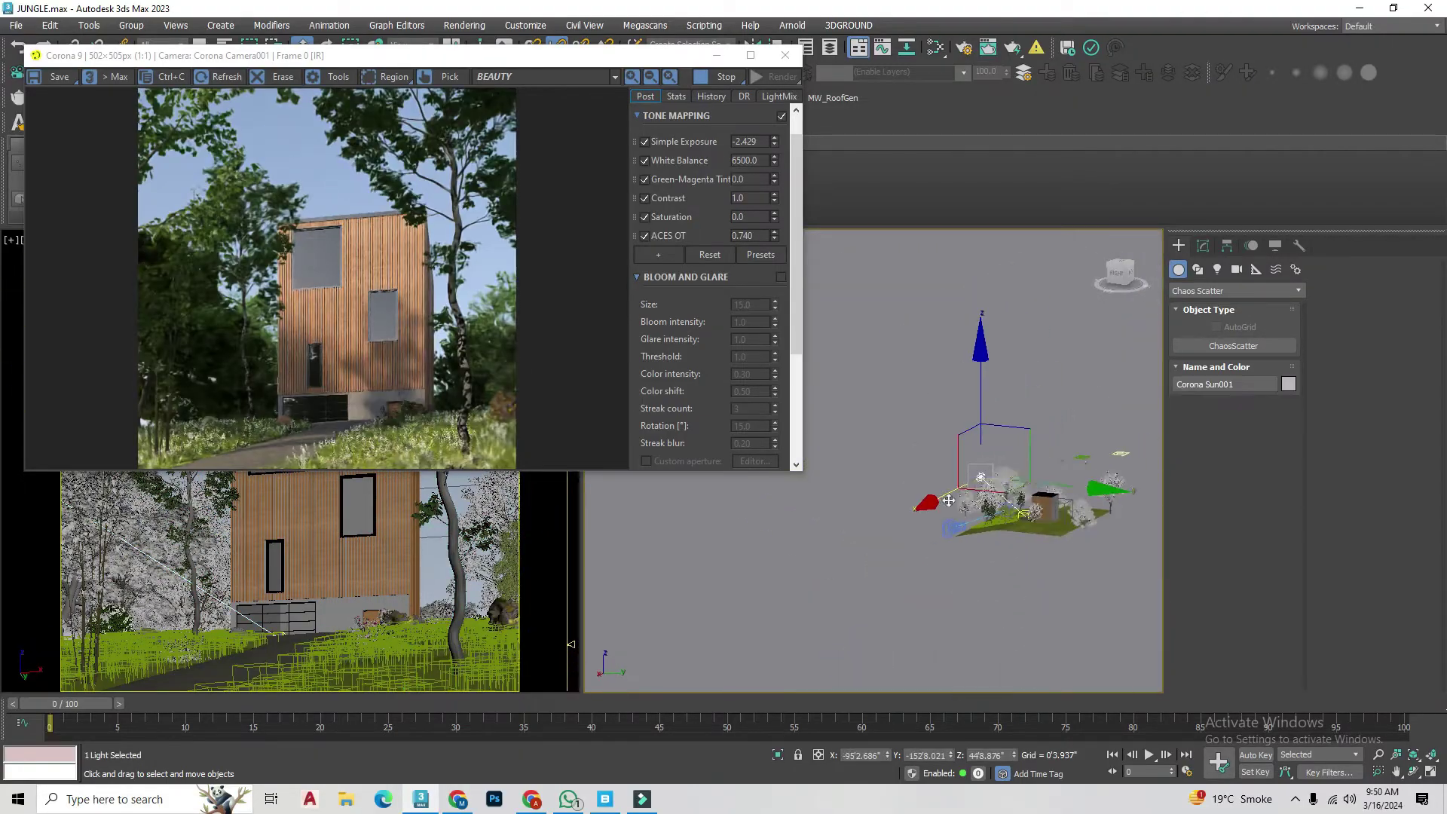
drag(937, 467, 932, 411)
drag(914, 351, 935, 352)
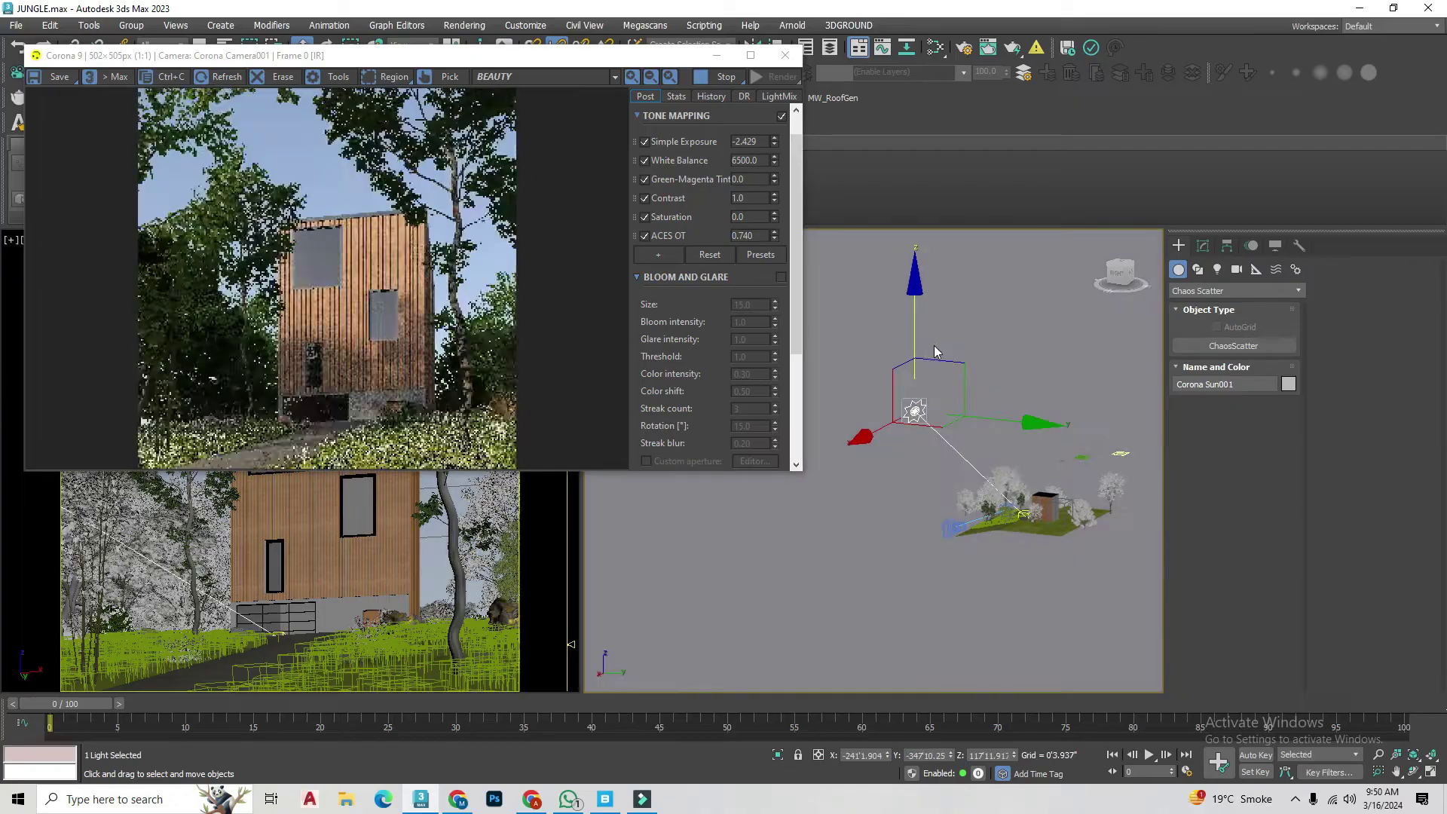
scroll(942, 529, up, 5)
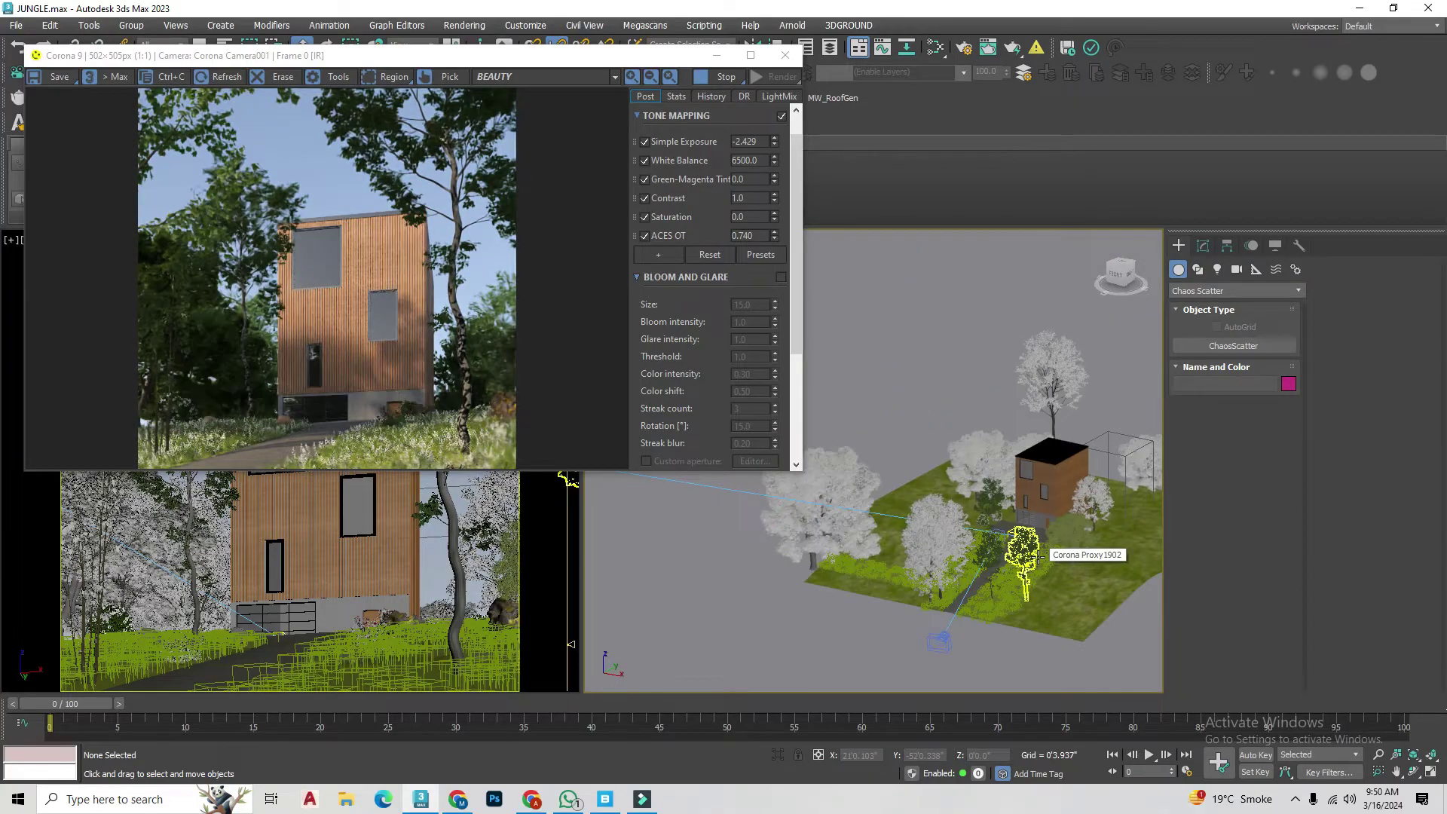
scroll(966, 610, up, 3)
Step: Move the camera and its target to re-aim the render shot
drag(948, 631, 951, 638)
click(1203, 246)
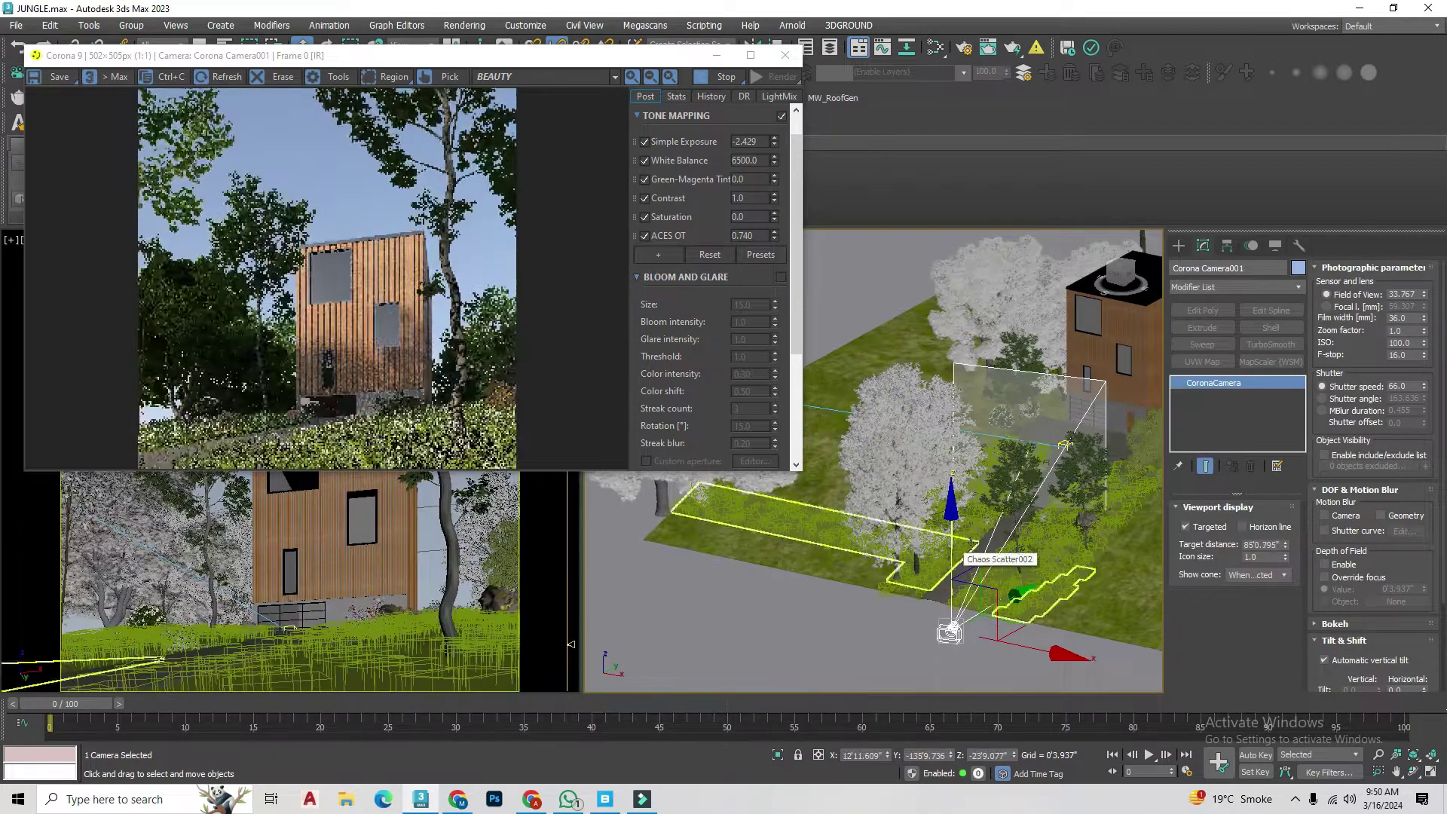
scroll(1028, 455, up, 5)
scroll(1029, 455, down, 5)
click(1089, 404)
drag(1089, 403, 1117, 410)
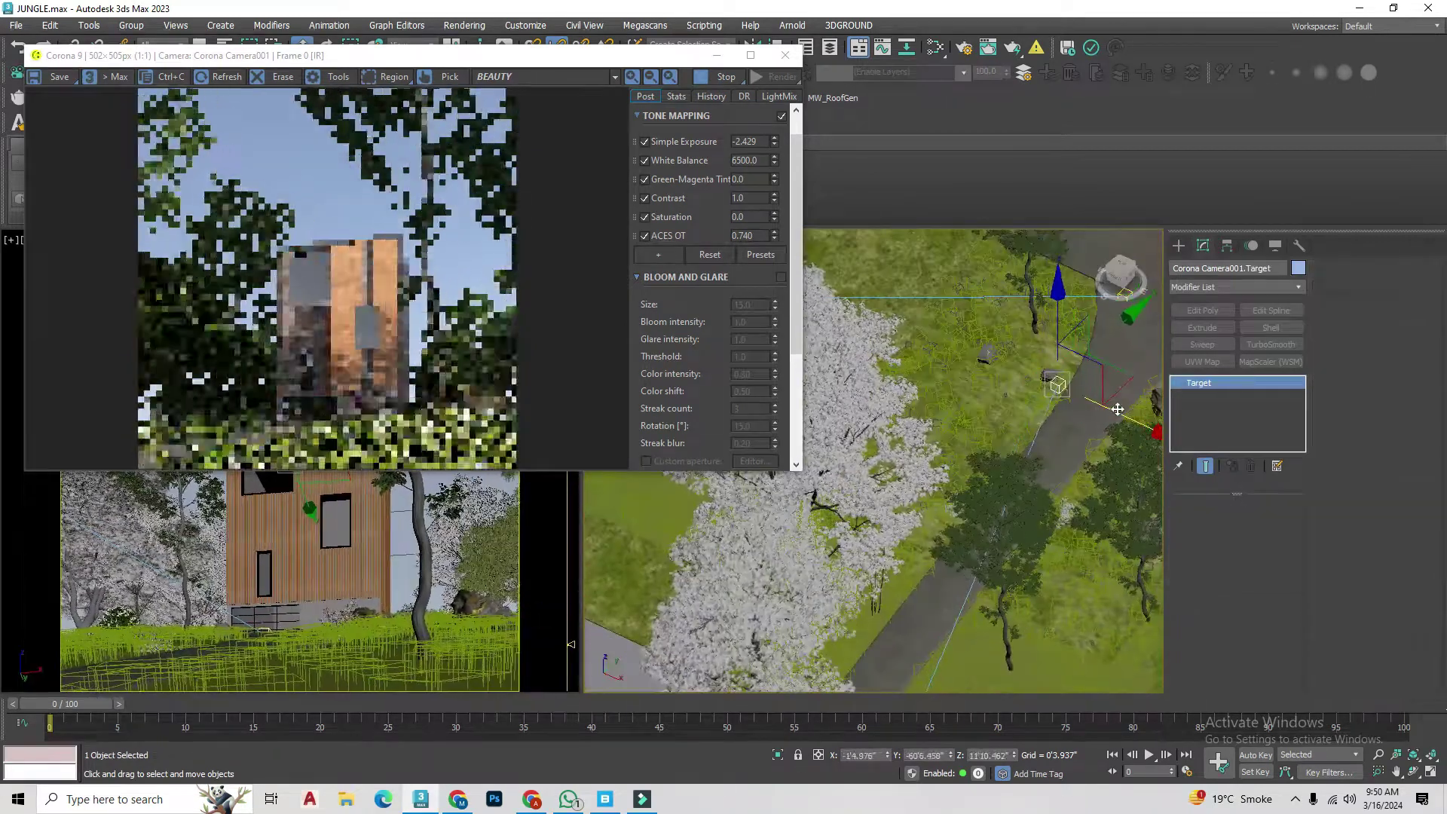
scroll(1106, 424, down, 4)
click(960, 488)
scroll(960, 489, up, 5)
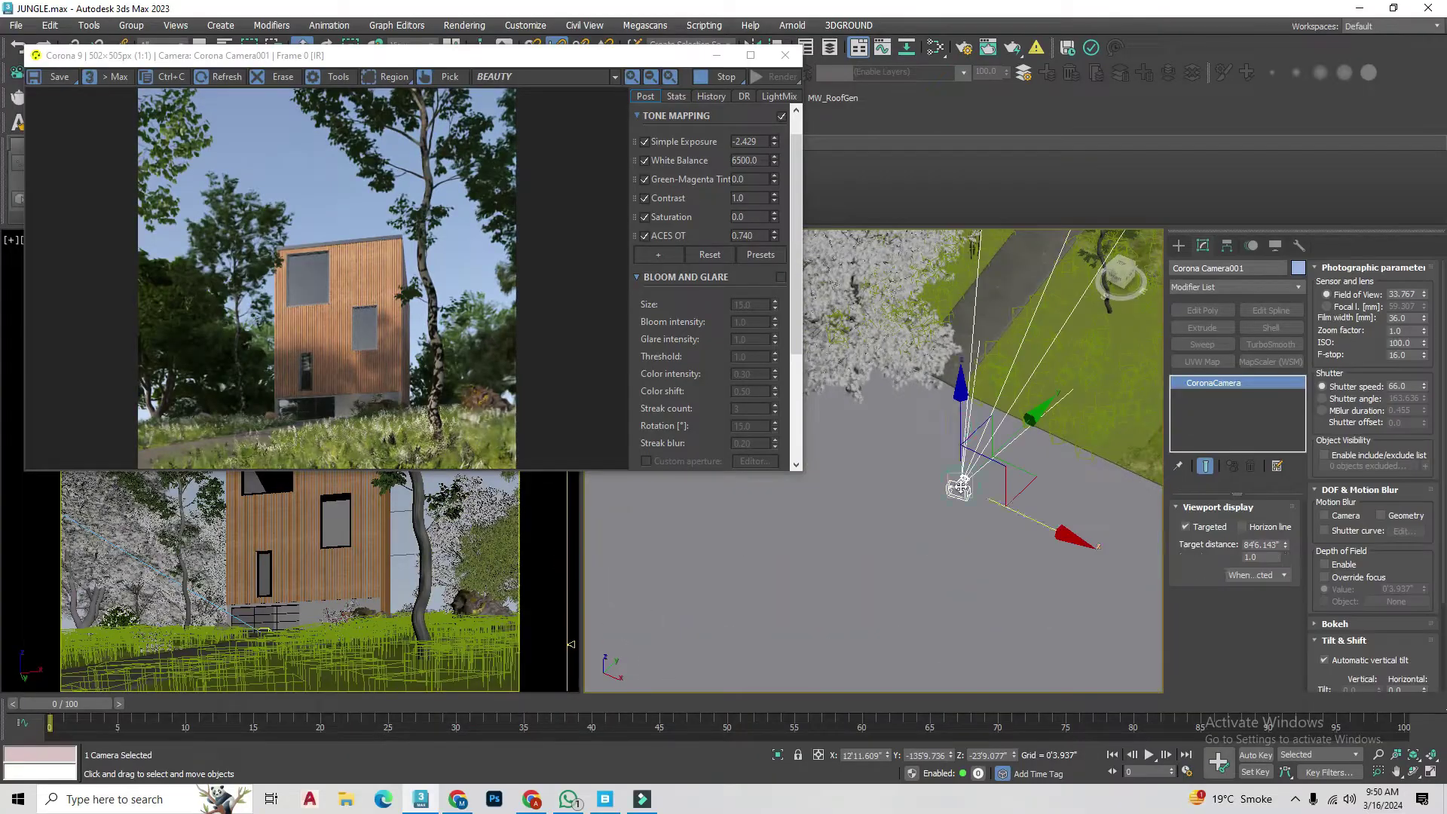
scroll(920, 495, down, 4)
scroll(972, 422, down, 3)
Step: Move the tree beside the house left and down, with the render window set aside
click(1001, 367)
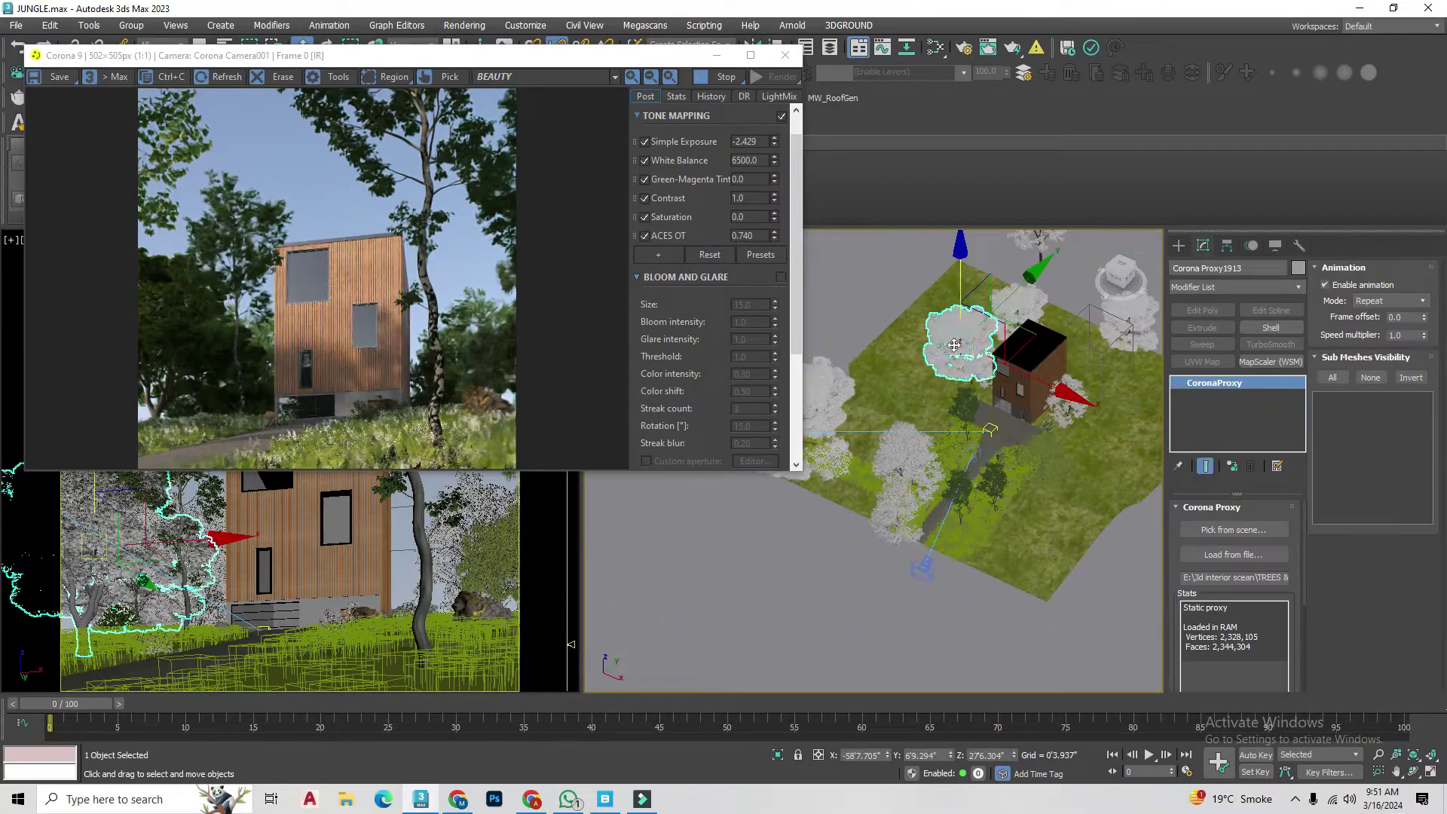
drag(226, 55, 294, 85)
scroll(996, 567, up, 3)
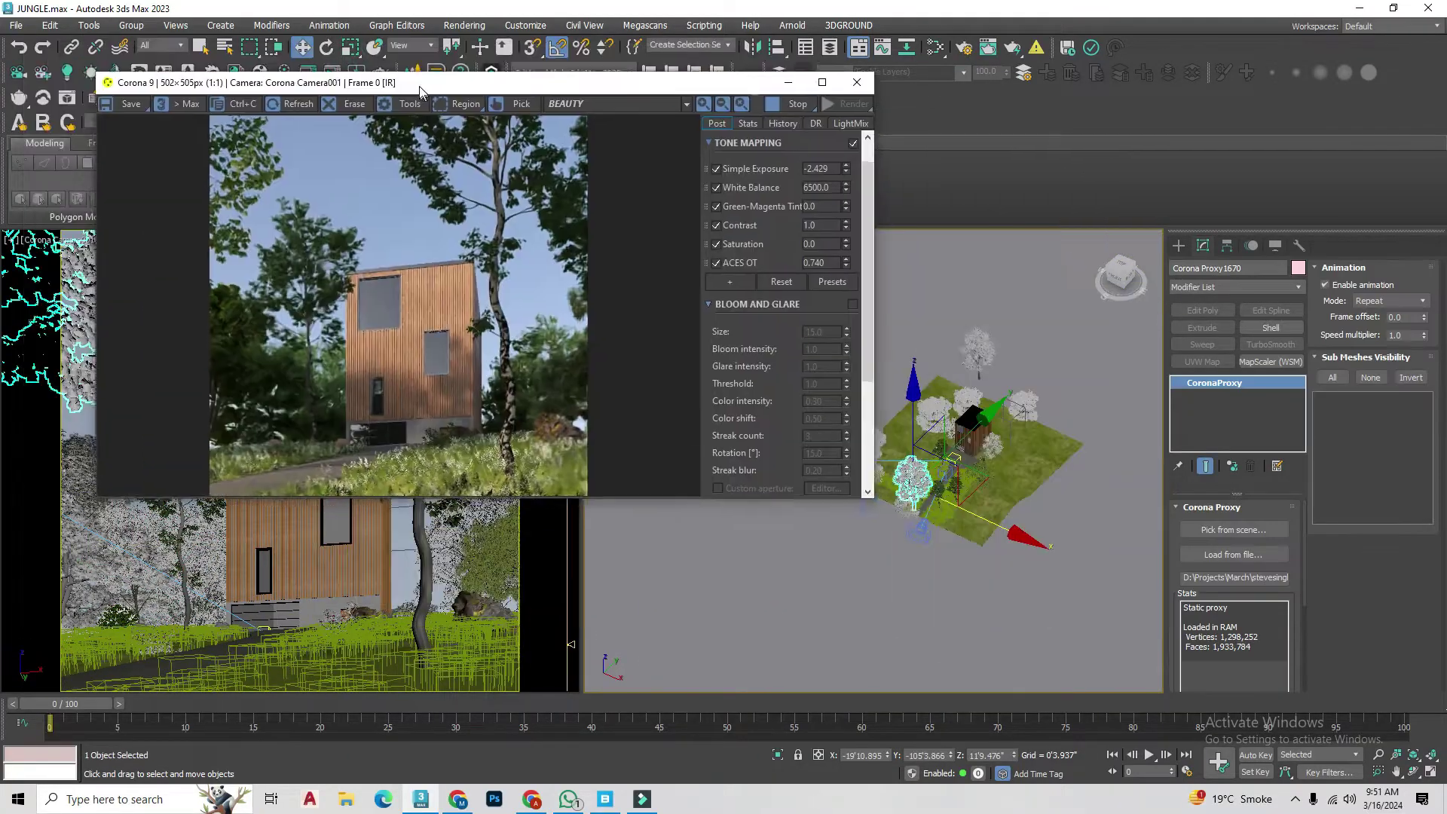
click(996, 567)
key(r)
key(ctrl+z)
key(w)
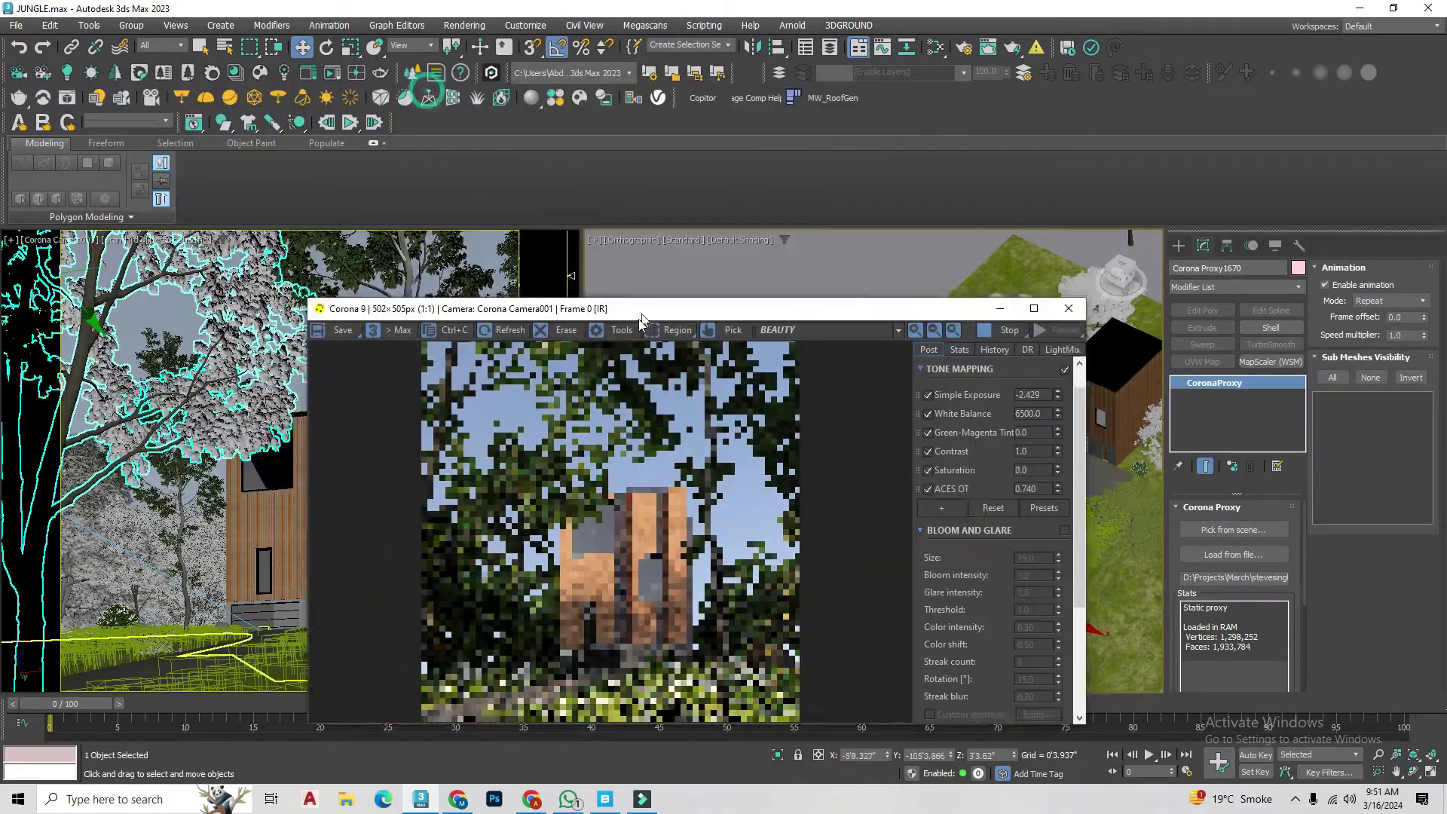
drag(452, 85, 588, 87)
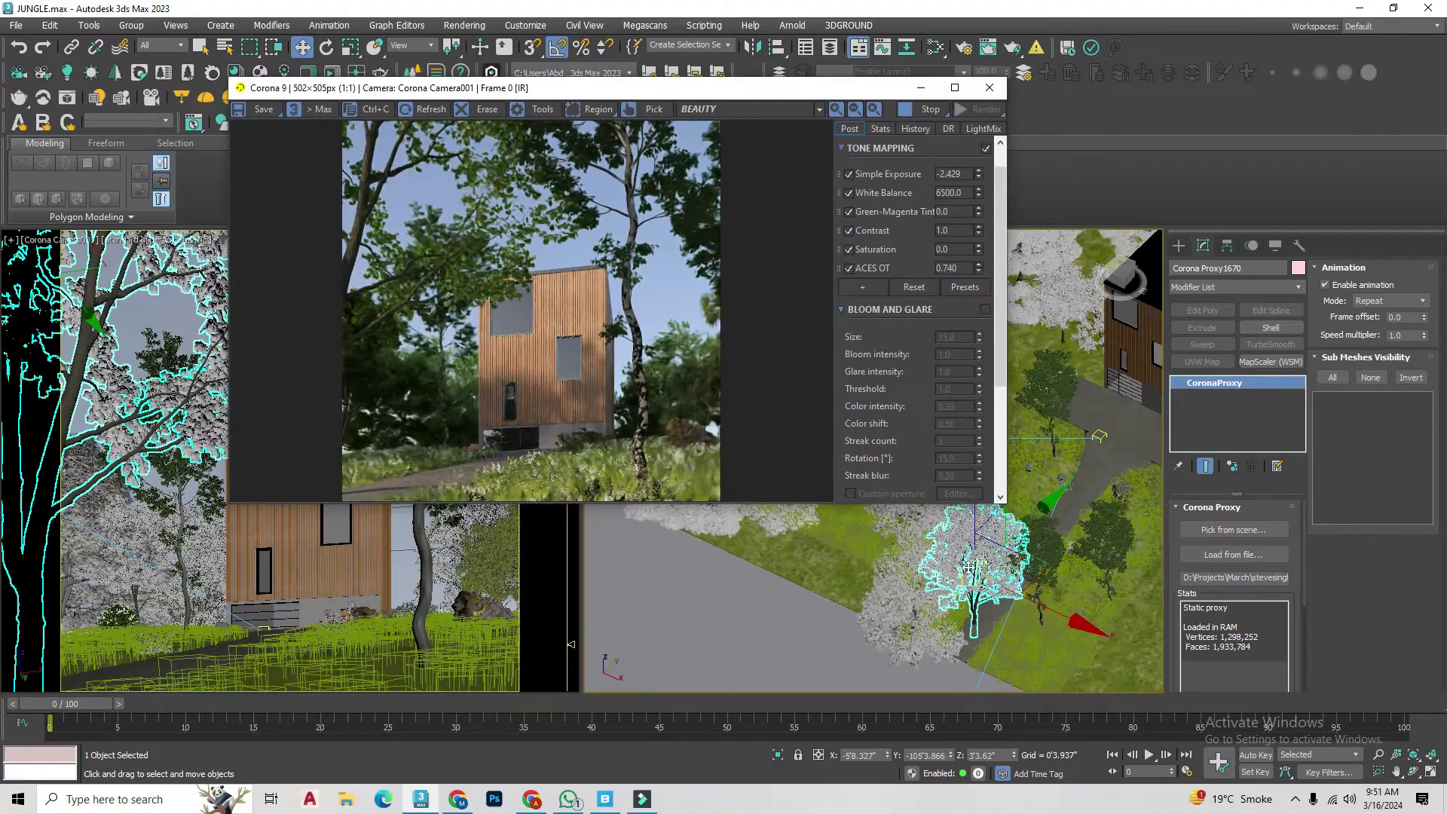
drag(1041, 604, 1018, 611)
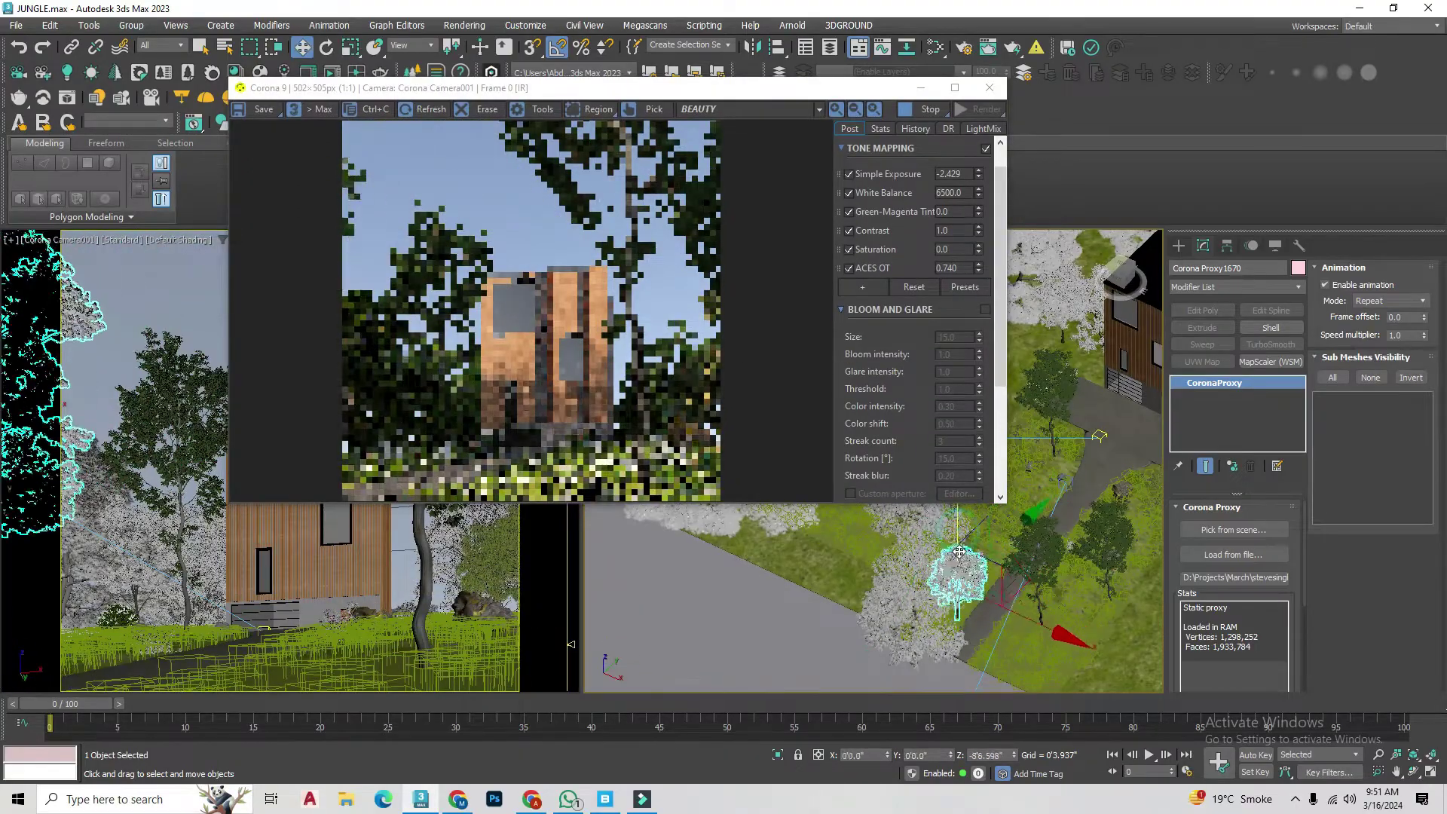
scroll(1009, 591, down, 5)
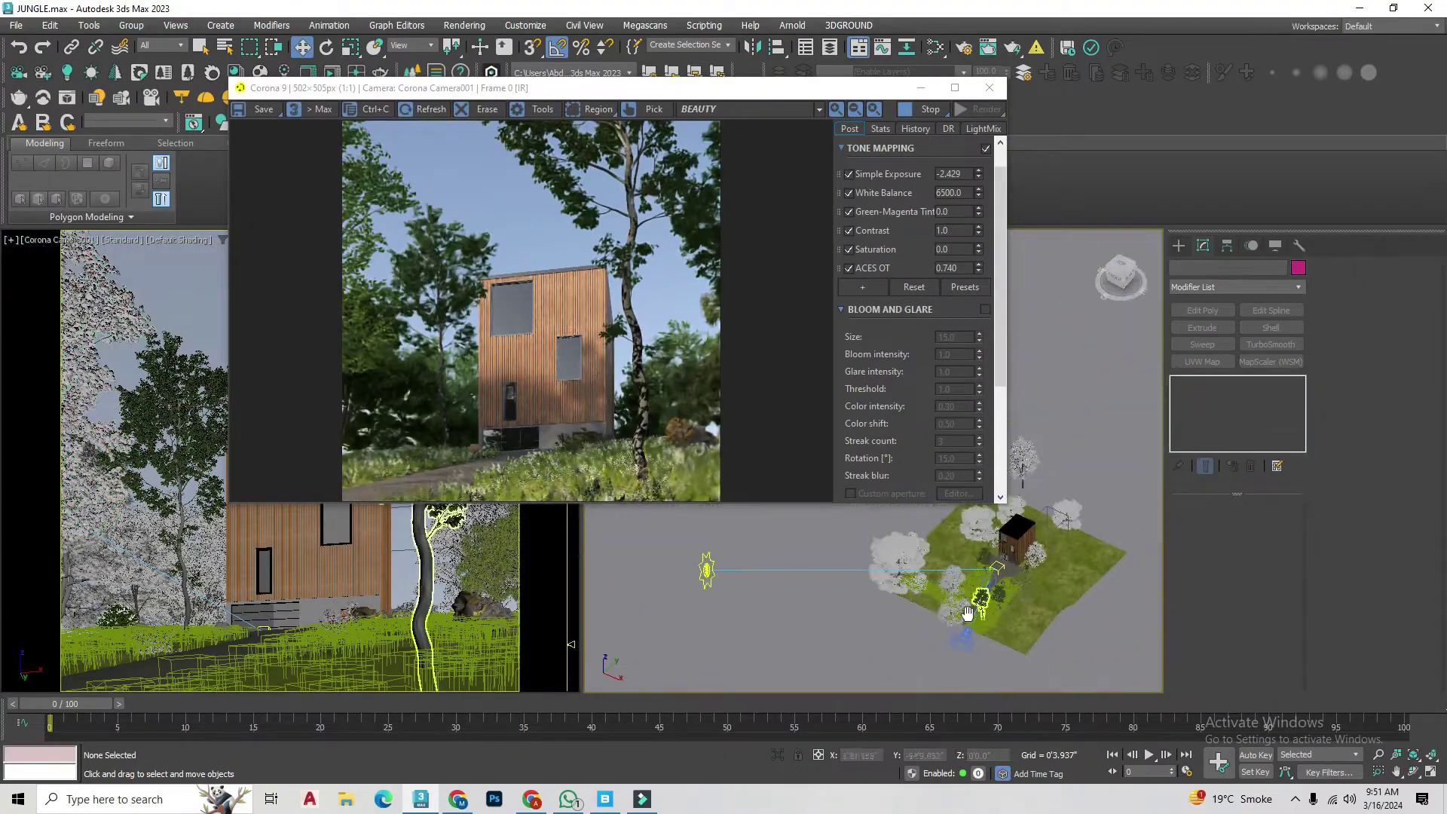
scroll(1055, 527, up, 3)
Step: Select and inspect the tree proxies Corona Proxy008 and Corona Proxy1904
click(1076, 479)
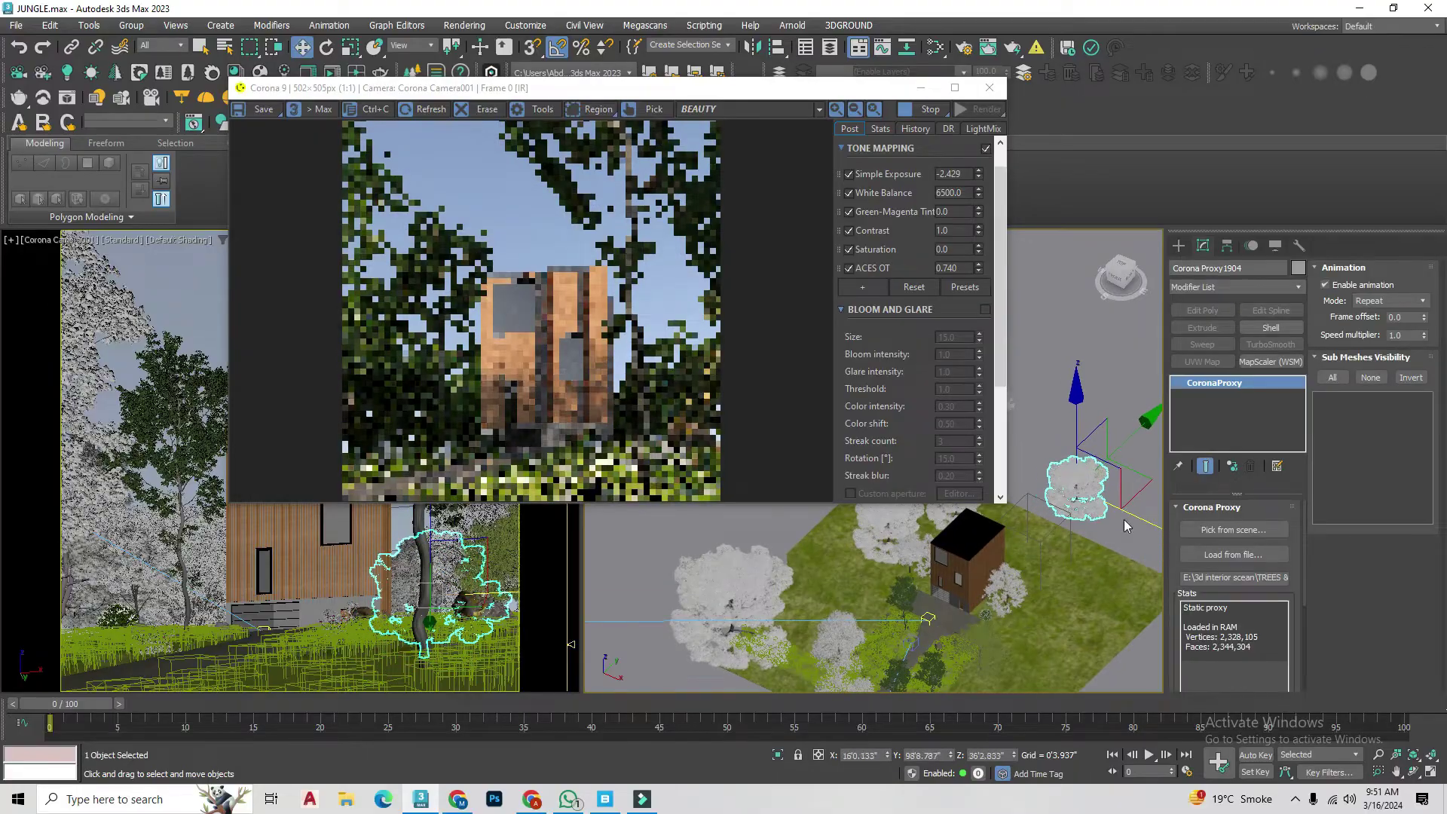
click(1125, 525)
scroll(1306, 646, down, 3)
scroll(1054, 556, up, 5)
scroll(1054, 556, up, 3)
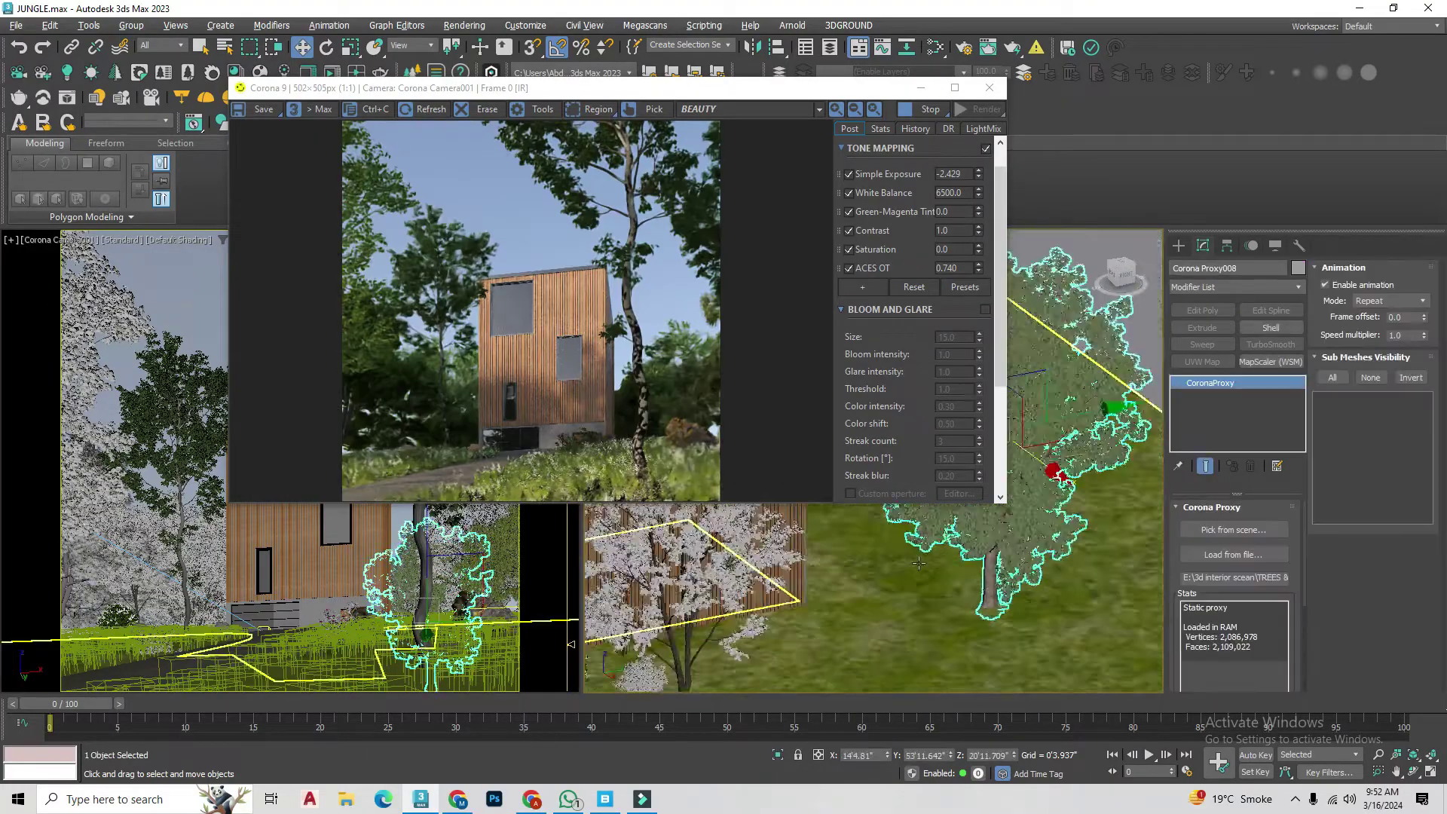
scroll(1054, 556, up, 2)
scroll(1093, 528, down, 5)
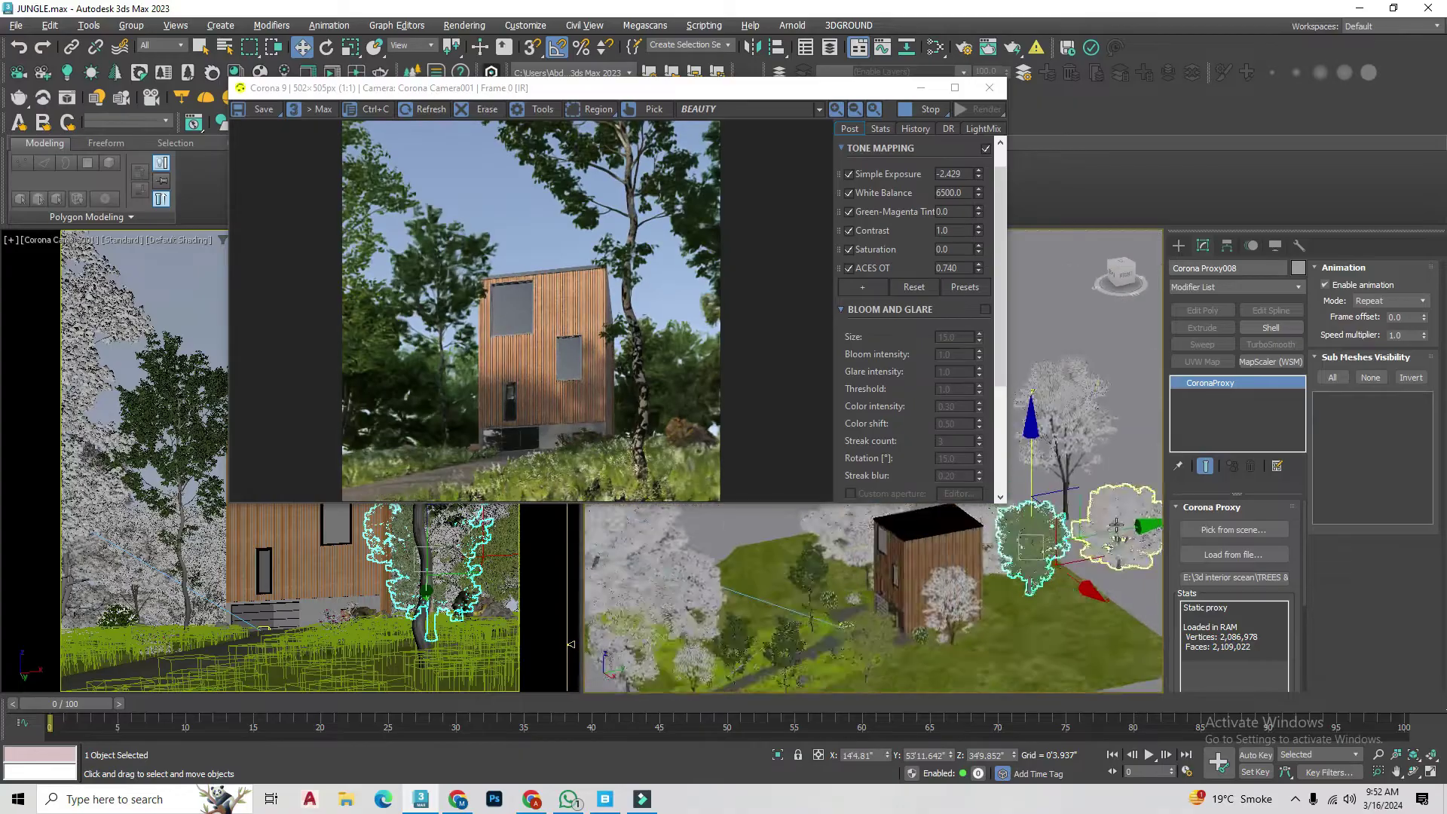
click(1126, 556)
scroll(1100, 571, down, 3)
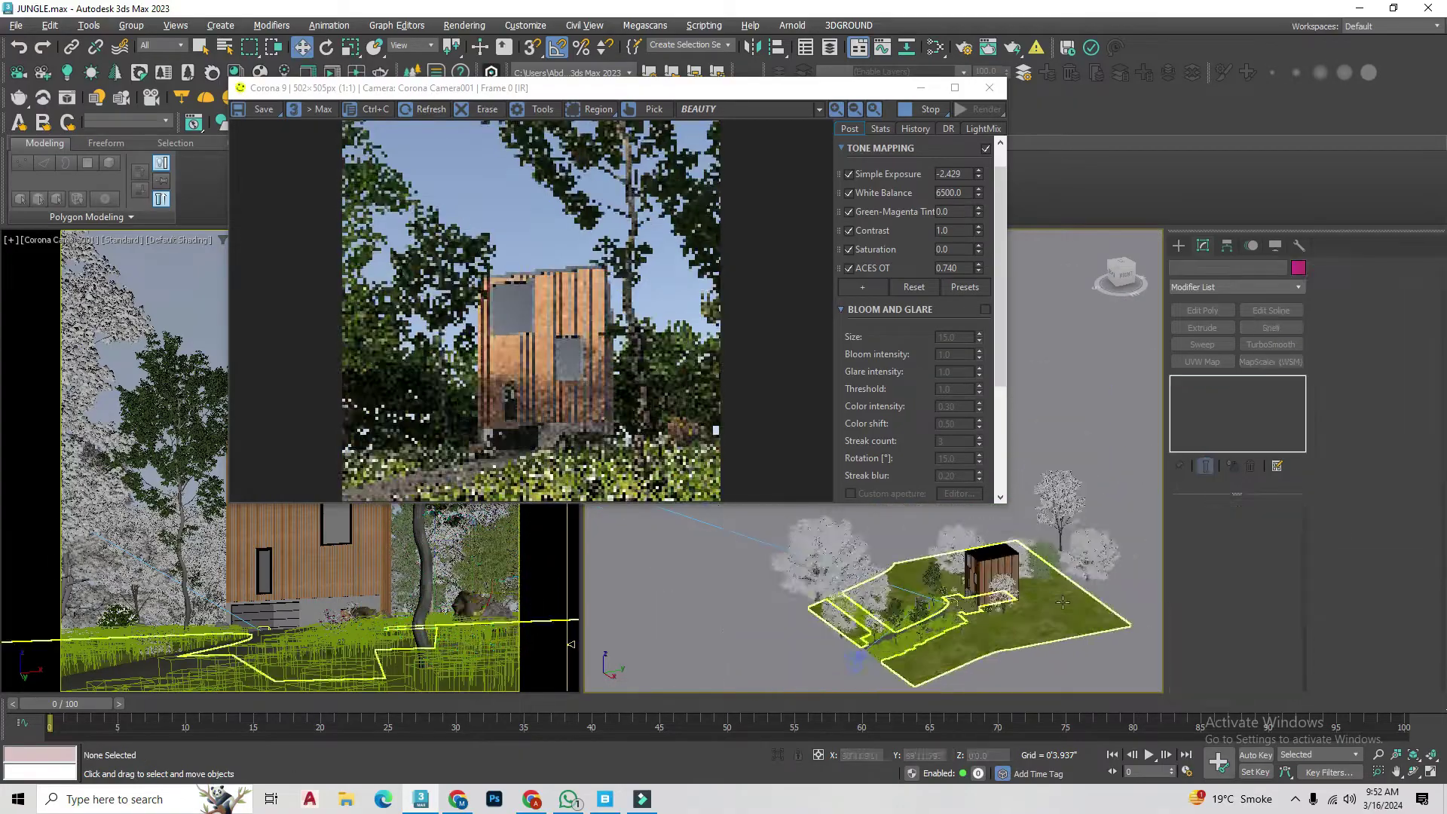
scroll(1100, 571, down, 2)
Step: Clone Corona Proxy1909 into several tree copies and reposition them
click(1102, 572)
key(r)
key(w)
mouse_move(1102, 572)
shift+mouse_down()
mouse_move(1122, 527)
mouse_move(1181, 537)
mouse_move(1161, 542)
shift+mouse_up()
key(Return)
key(Return)
scroll(1093, 564, down, 2)
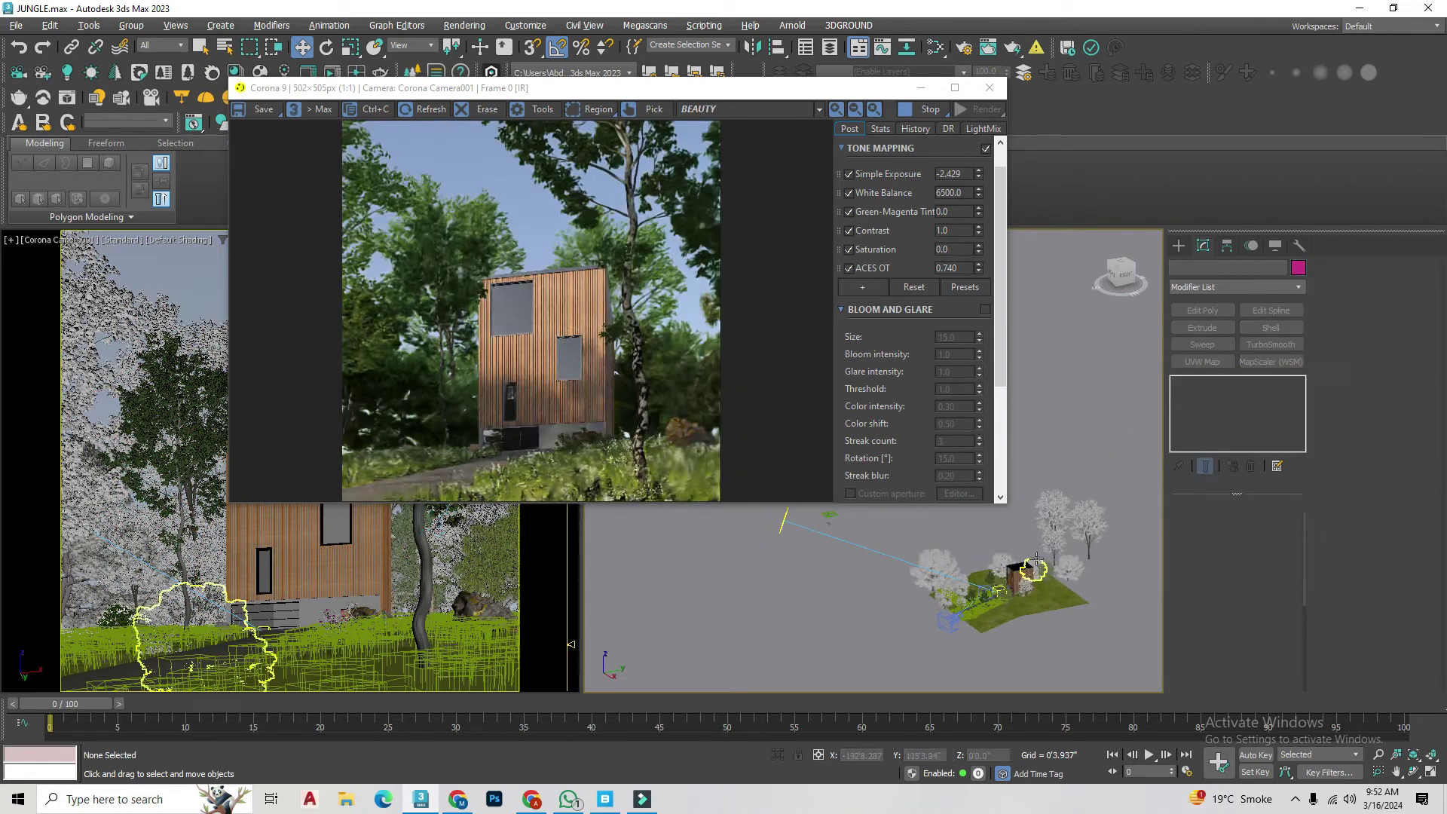
drag(1055, 572, 1092, 563)
drag(1037, 509, 1039, 483)
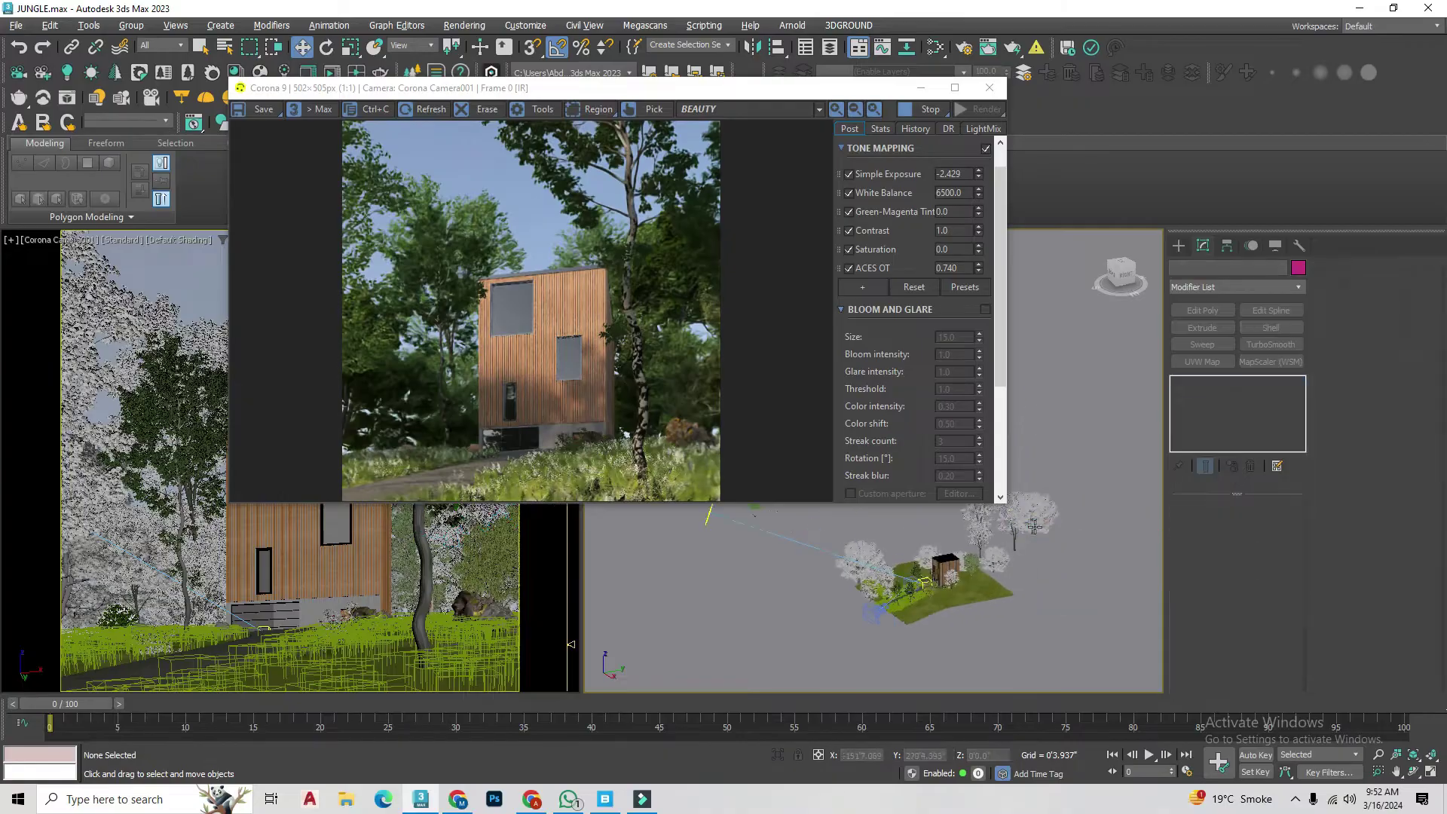
shift+drag(1037, 519, 1034, 501)
key(Return)
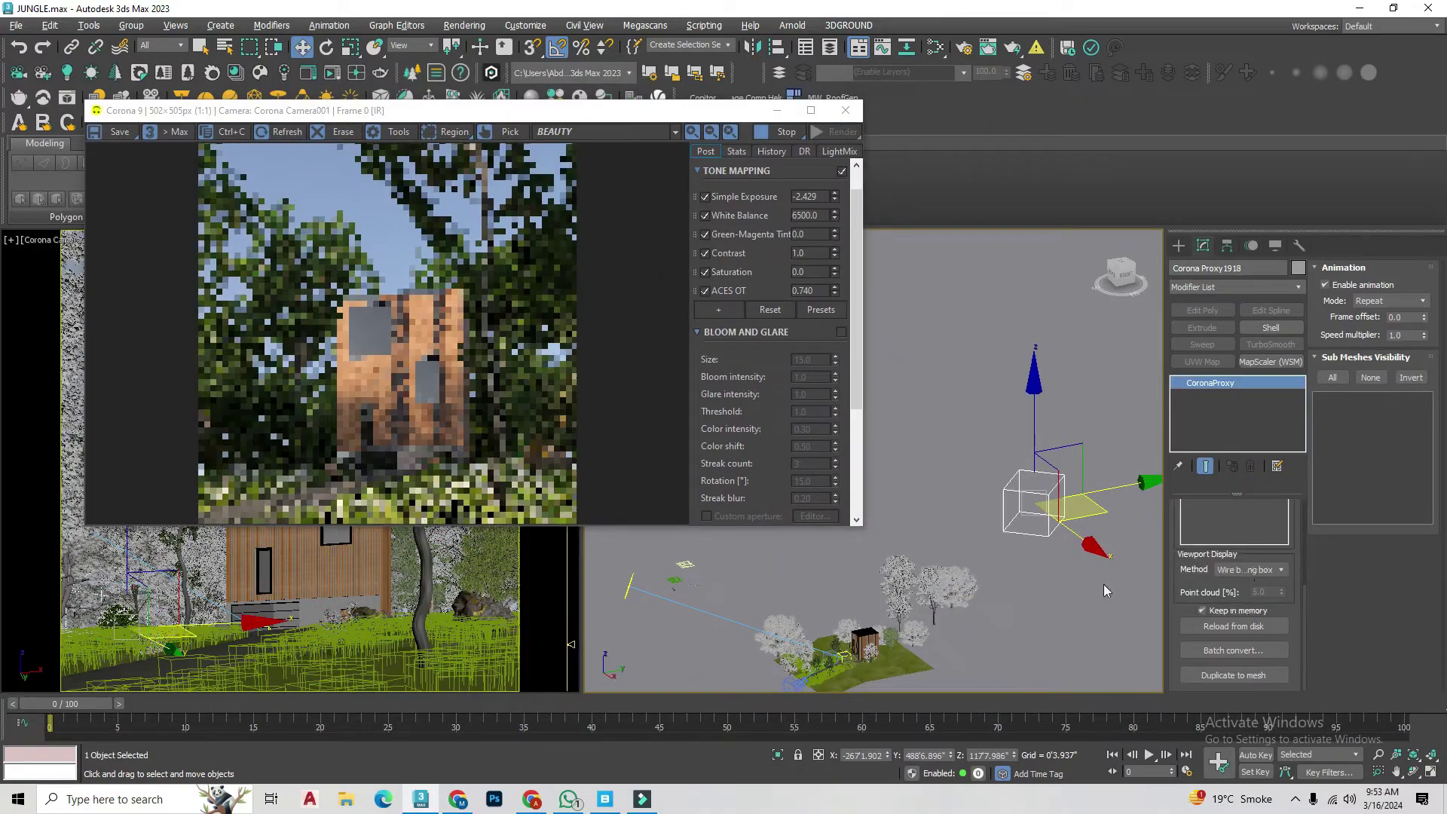
Step: Draw a four-point curved line arcing around the terrain
scroll(1103, 584, down, 3)
click(1178, 246)
click(1198, 269)
click(1202, 365)
click(908, 553)
click(972, 552)
right_click(1010, 571)
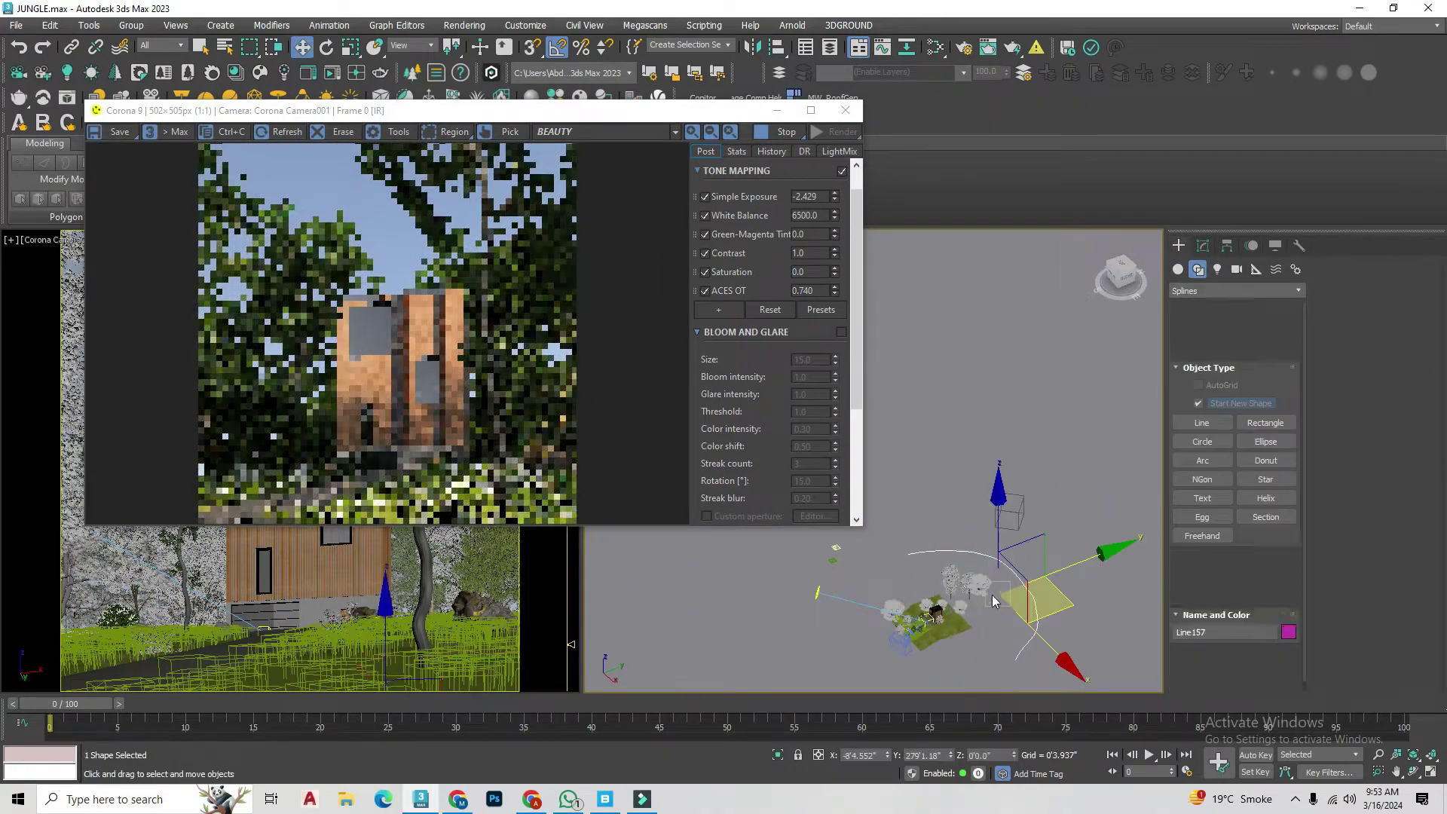
alt+middle_drag(1010, 571, 932, 594)
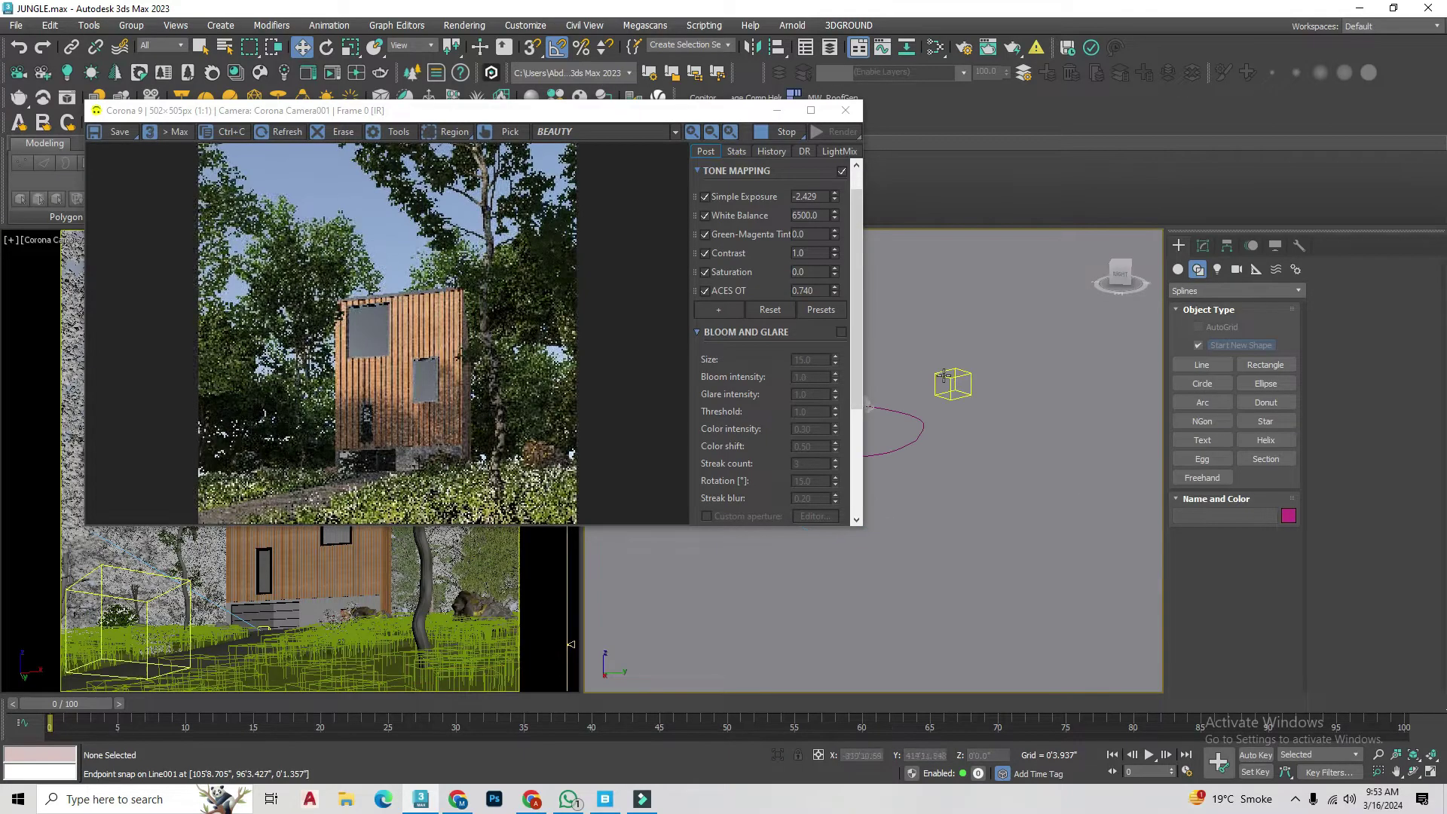
Step: Select the Corona Proxy tree and frame it, then select Chaos Scatter003
scroll(1106, 496, up, 3)
click(1055, 528)
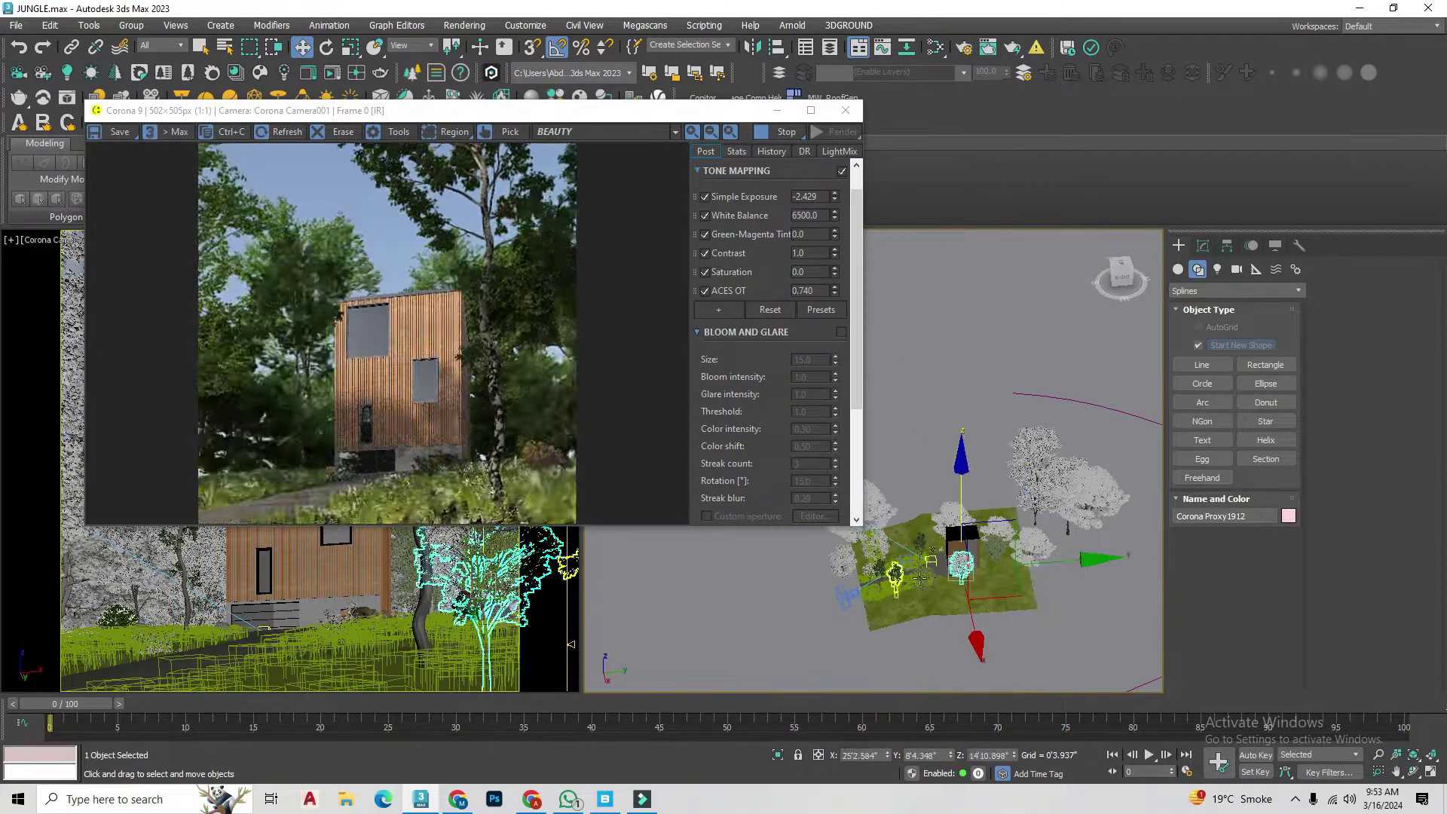
shift+drag(1055, 527, 1070, 543)
key(Escape)
click(984, 614)
key(z)
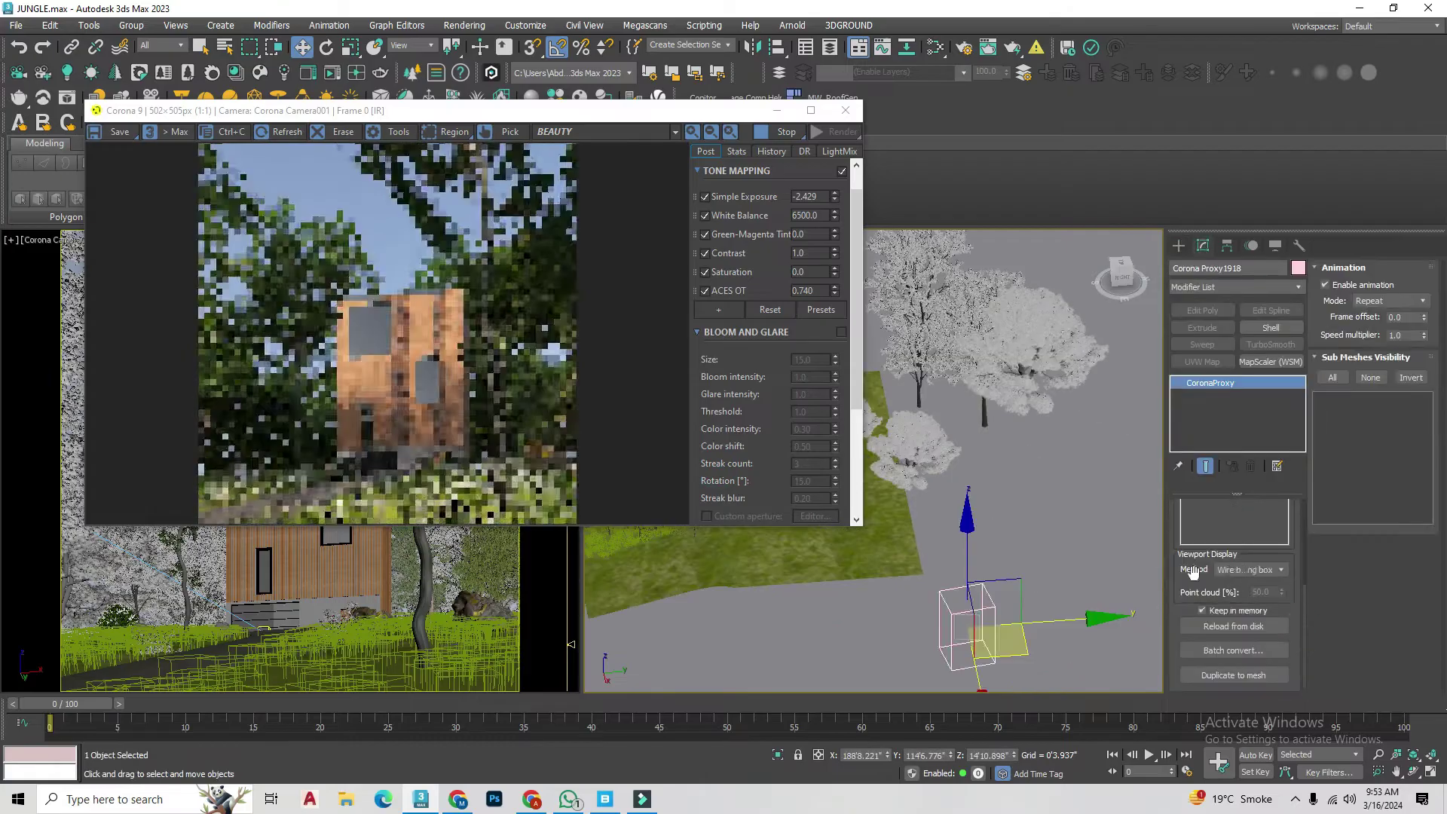
key(shift+z)
key(ctrl+z)
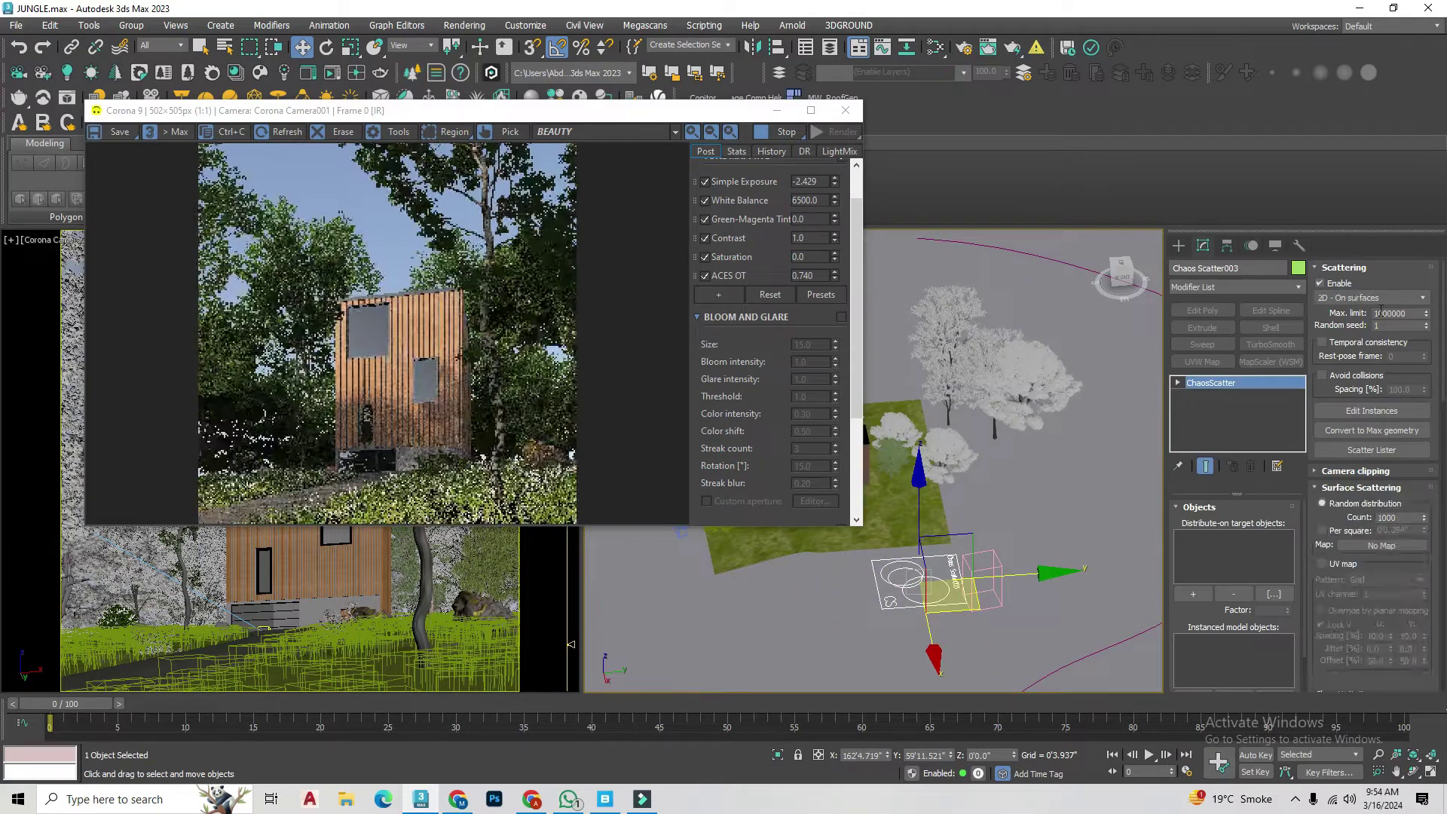
Step: Add Corona Proxy1918 as the scattered tree model in Chaos Scatter003
click(1193, 674)
click(983, 580)
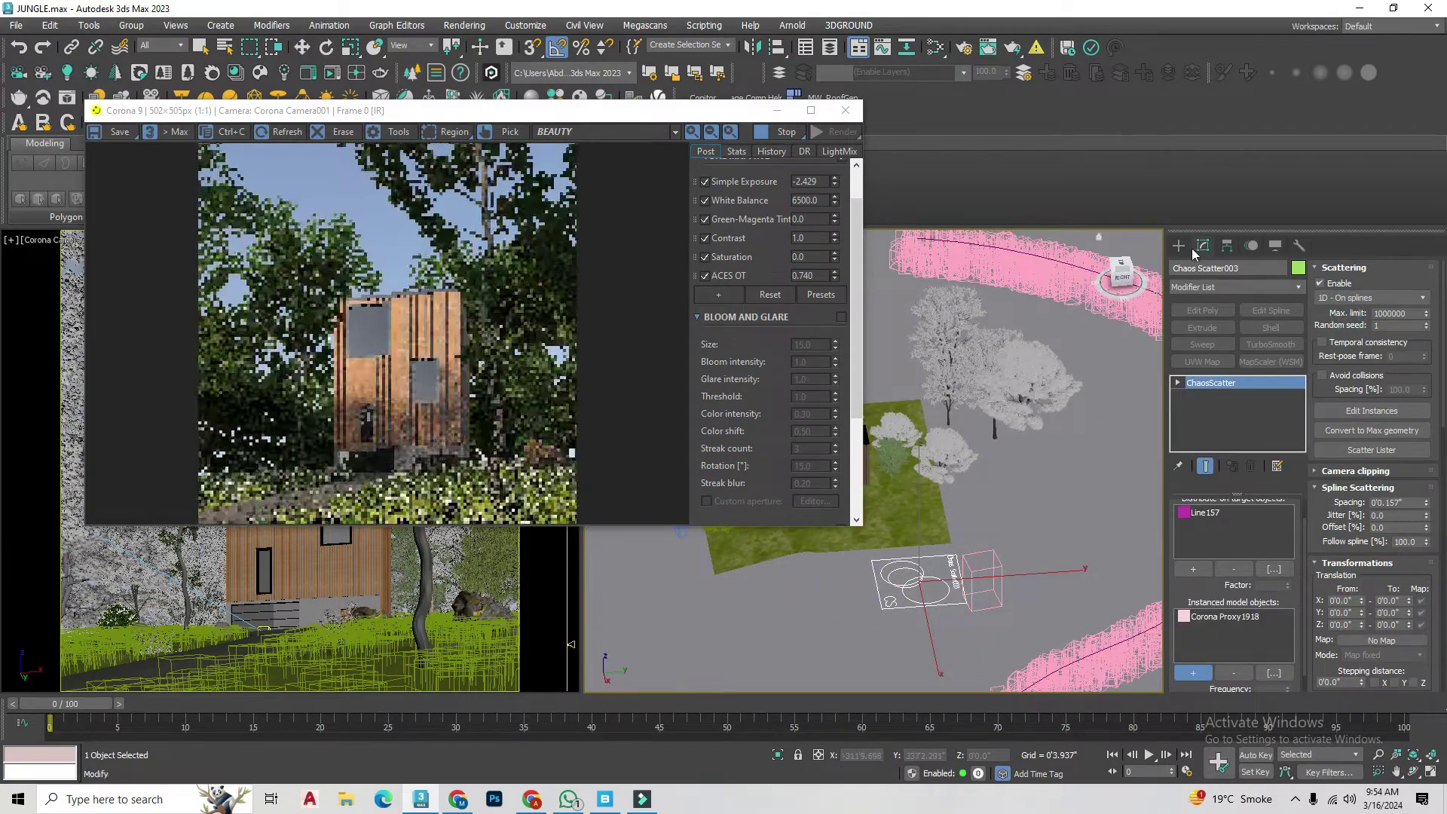
key(w)
key(z)
scroll(1049, 449, up, 3)
scroll(1049, 448, up, 3)
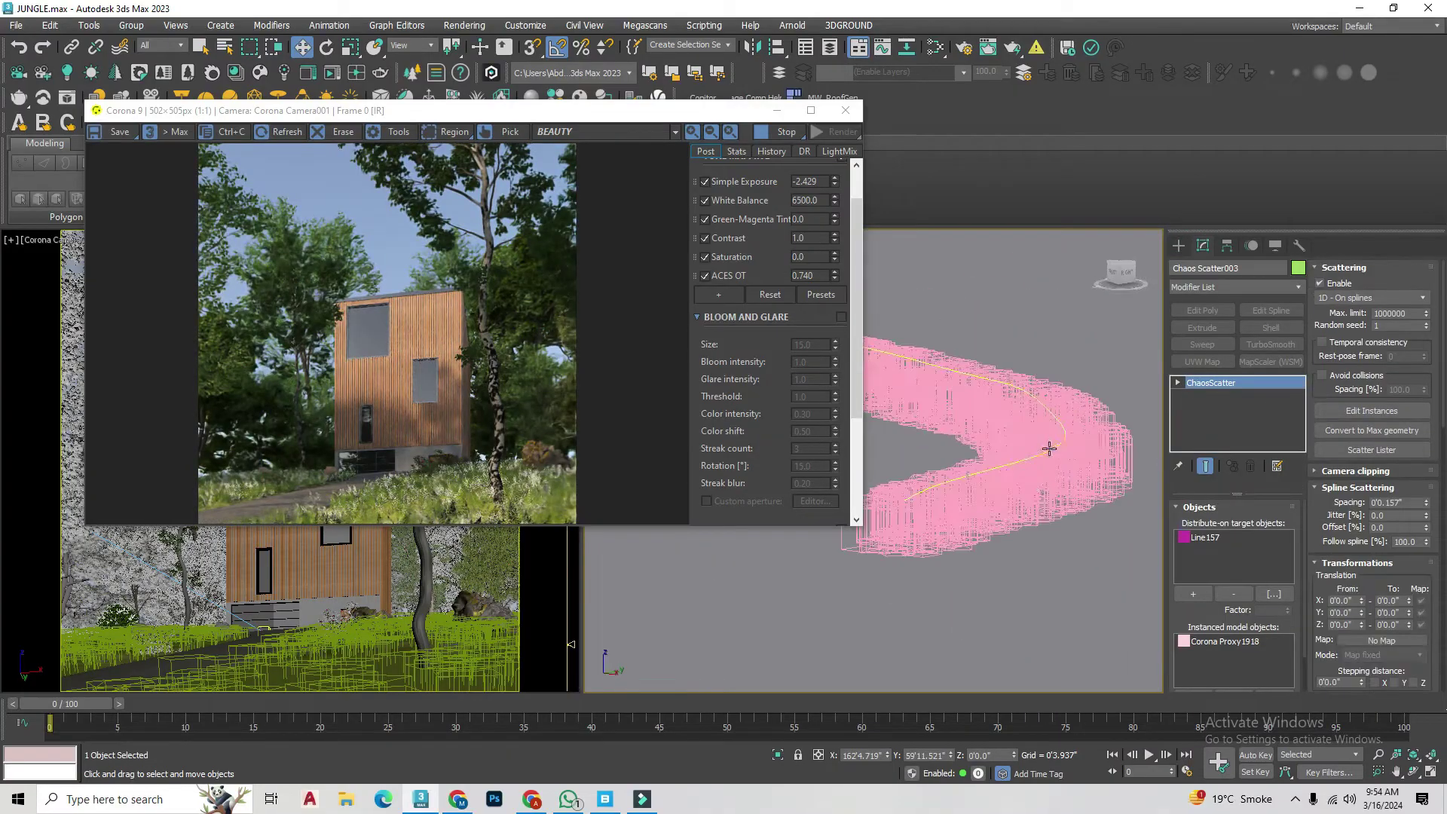
Step: Select the Line157 spline, then reselect Chaos Scatter003 to show its settings
click(1049, 449)
key(F12)
key(F12)
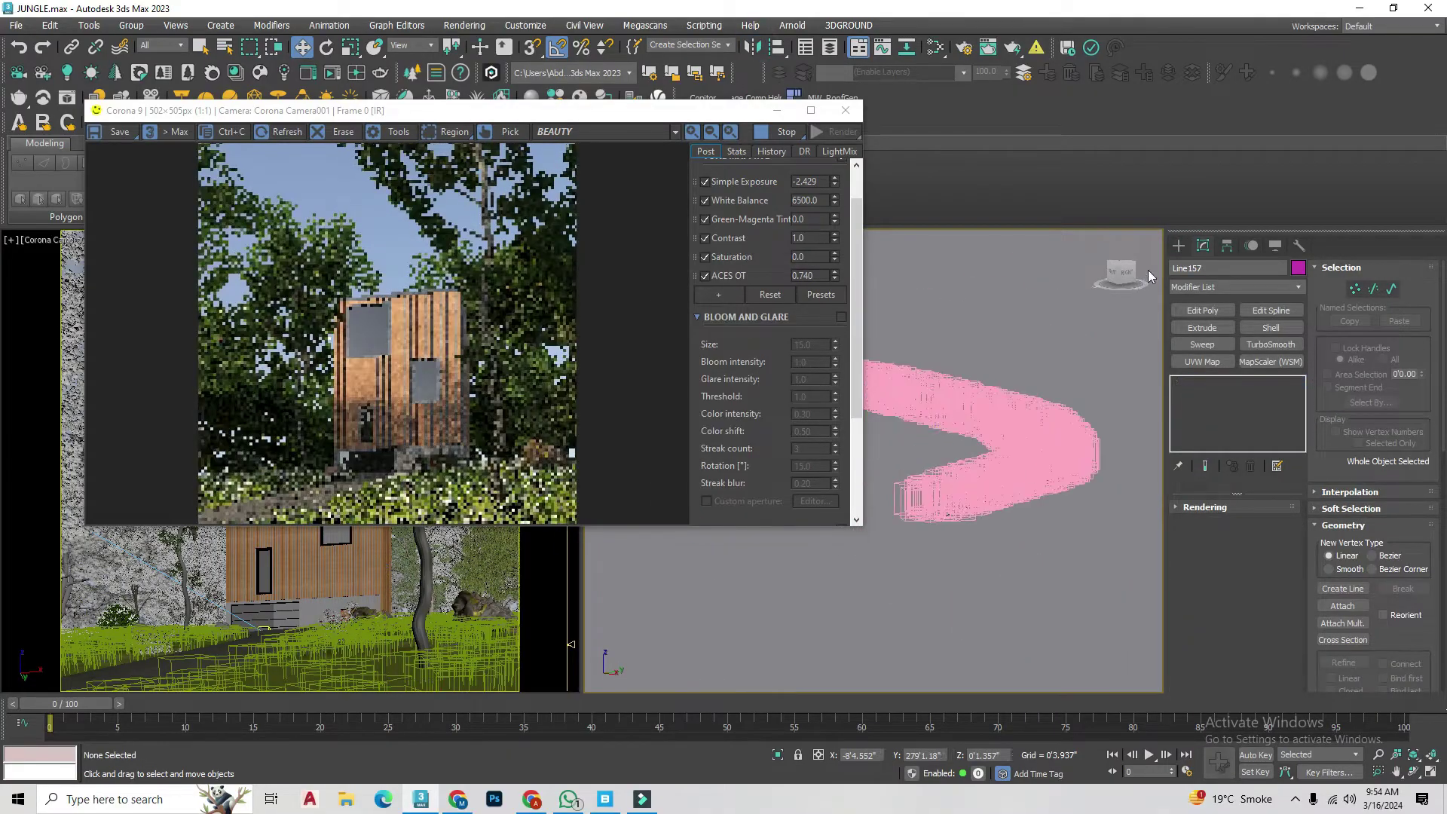
key(ctrl+z)
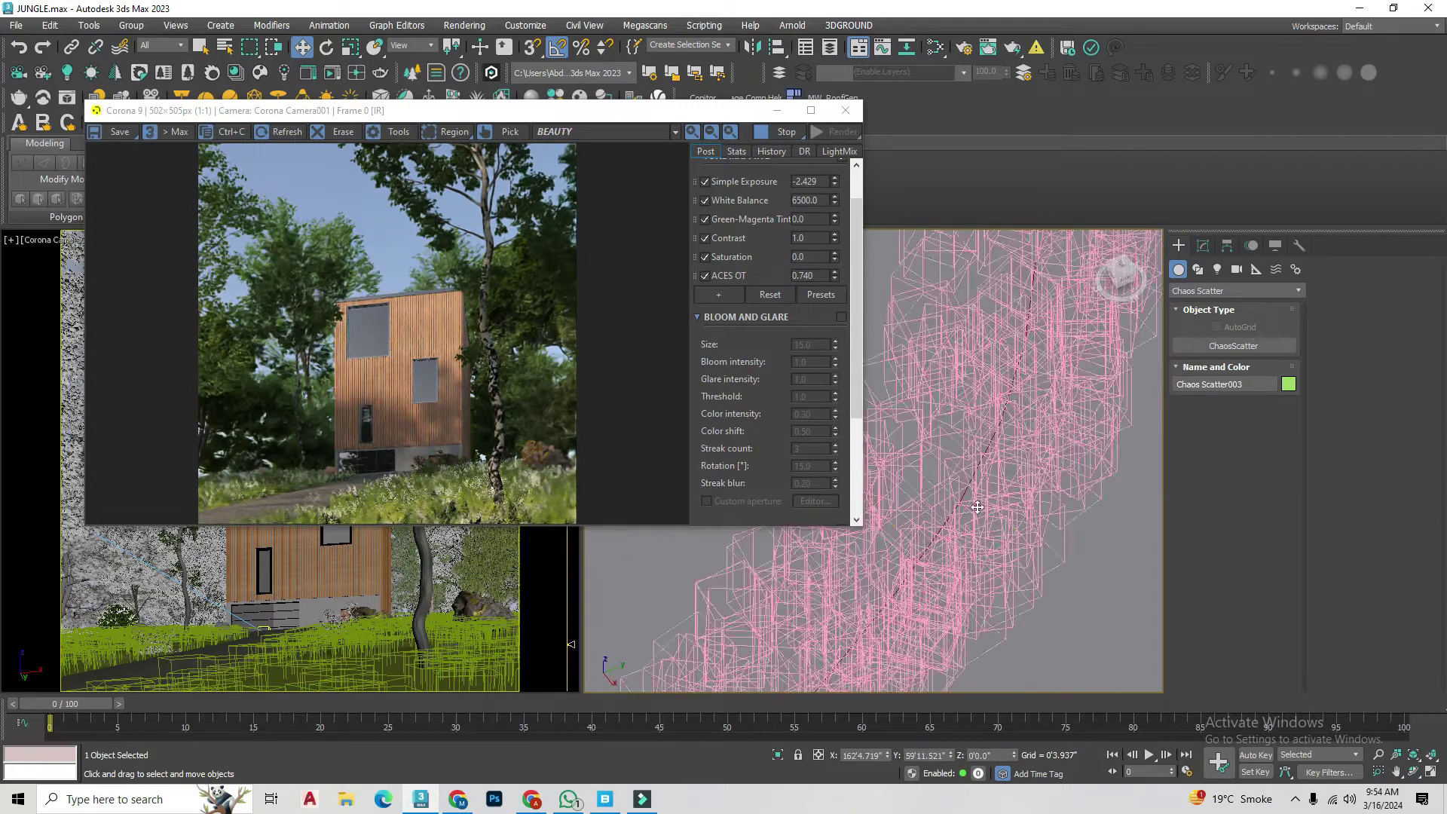
click(1026, 534)
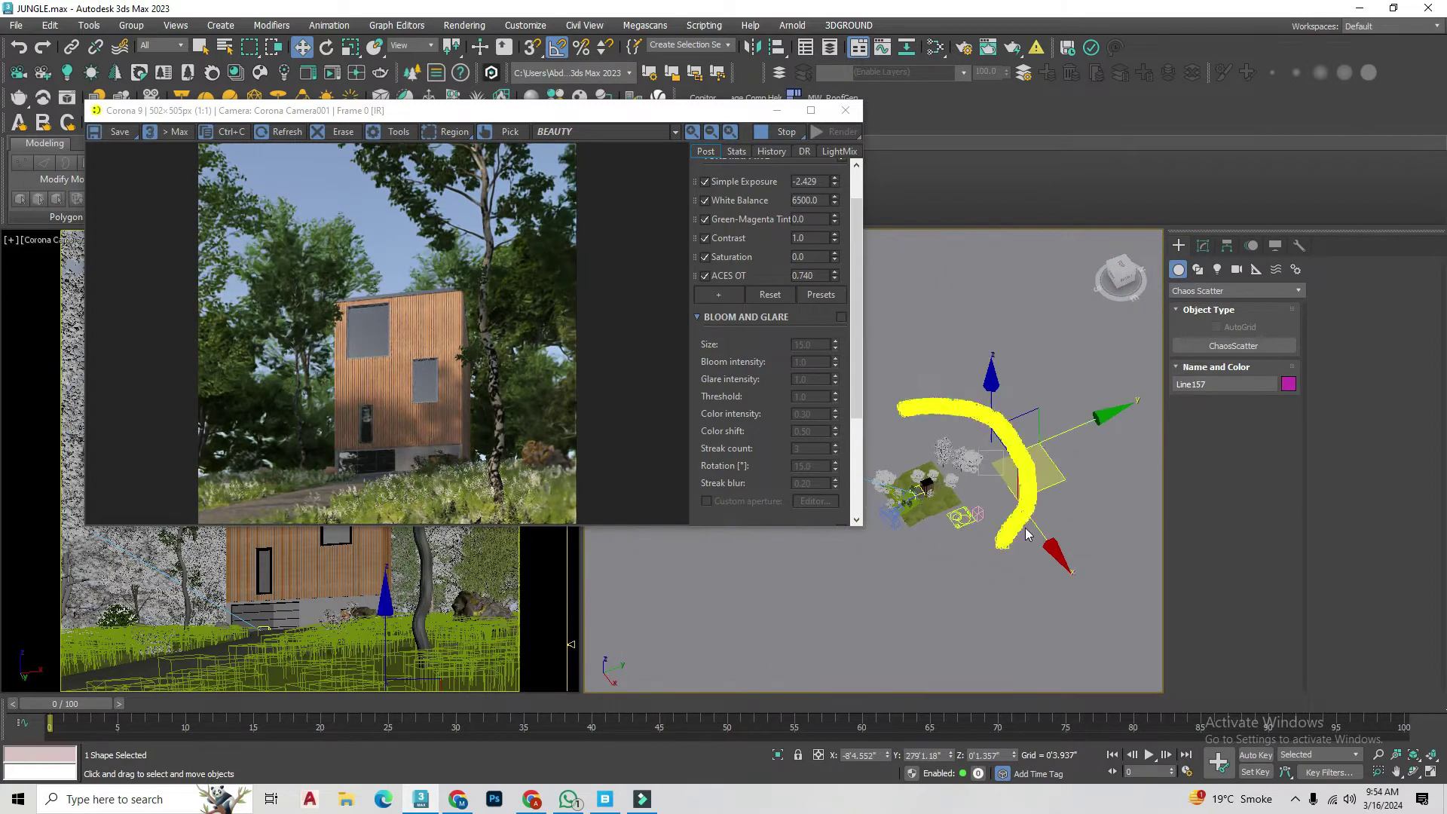
click(1013, 450)
click(1203, 245)
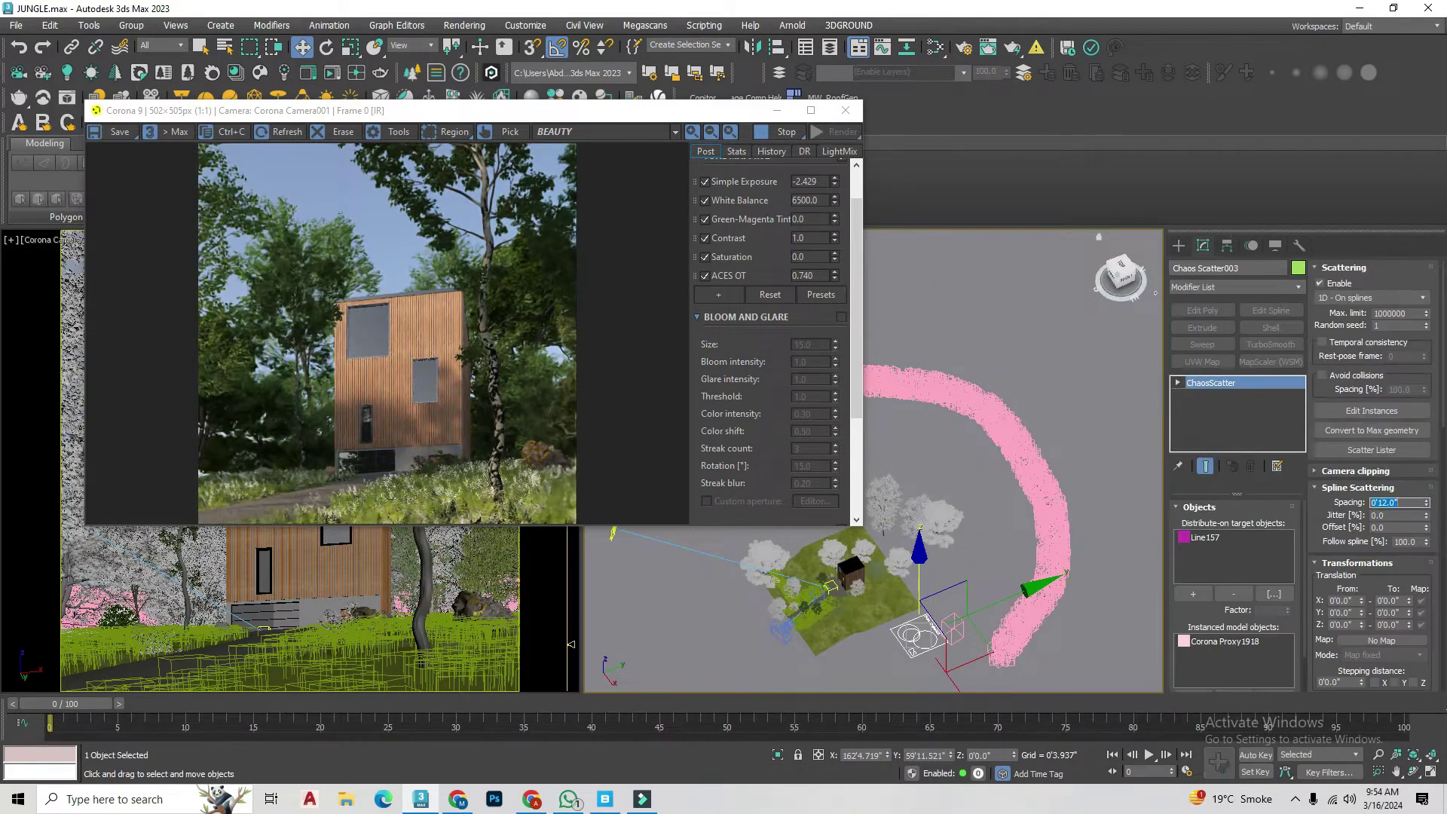
Step: Set scatter spacing to 120 and tree scale limits to 200 and 300
scroll(1085, 484, up, 5)
text(120)
key(Return)
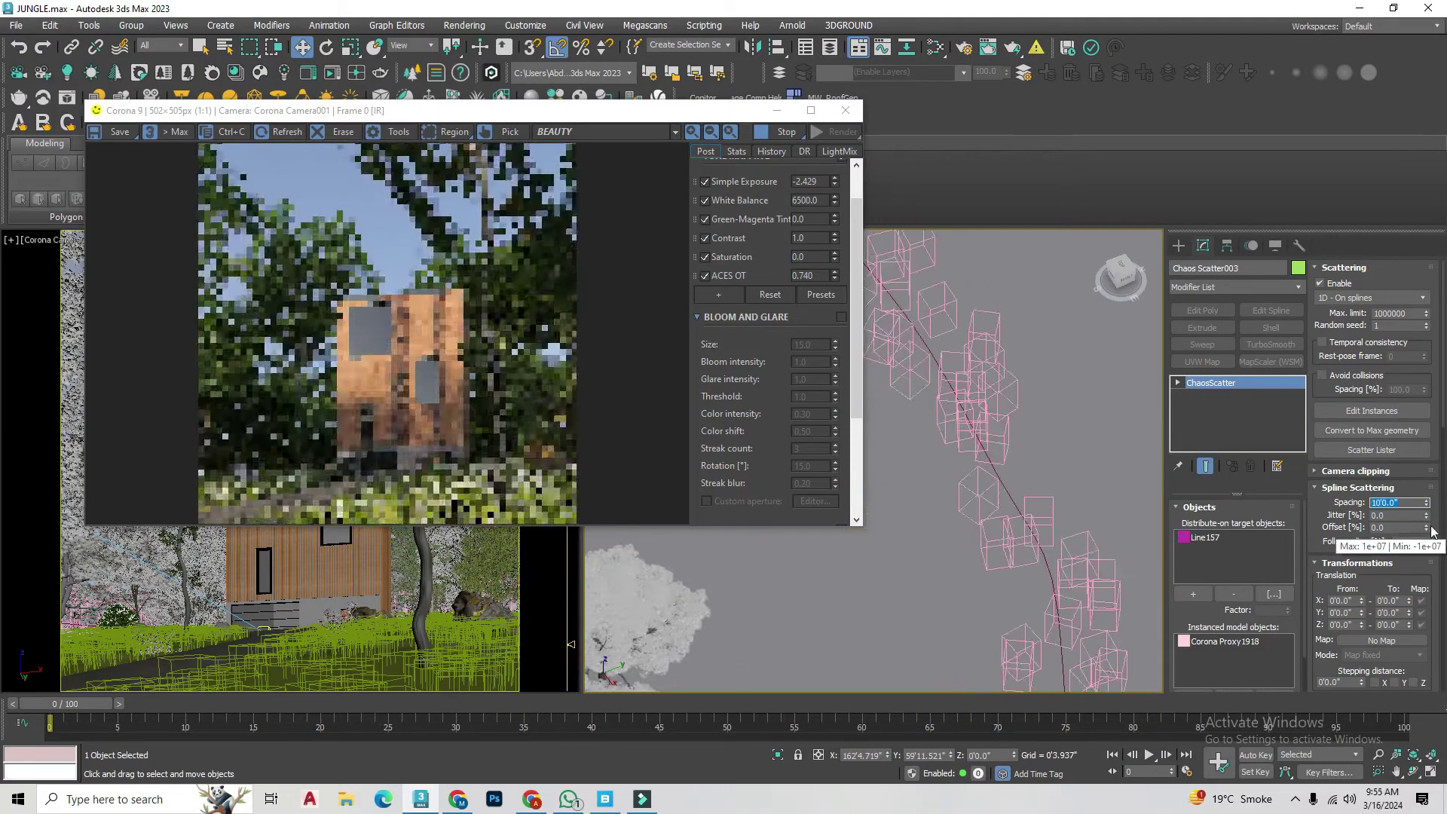
scroll(1411, 462, down, 5)
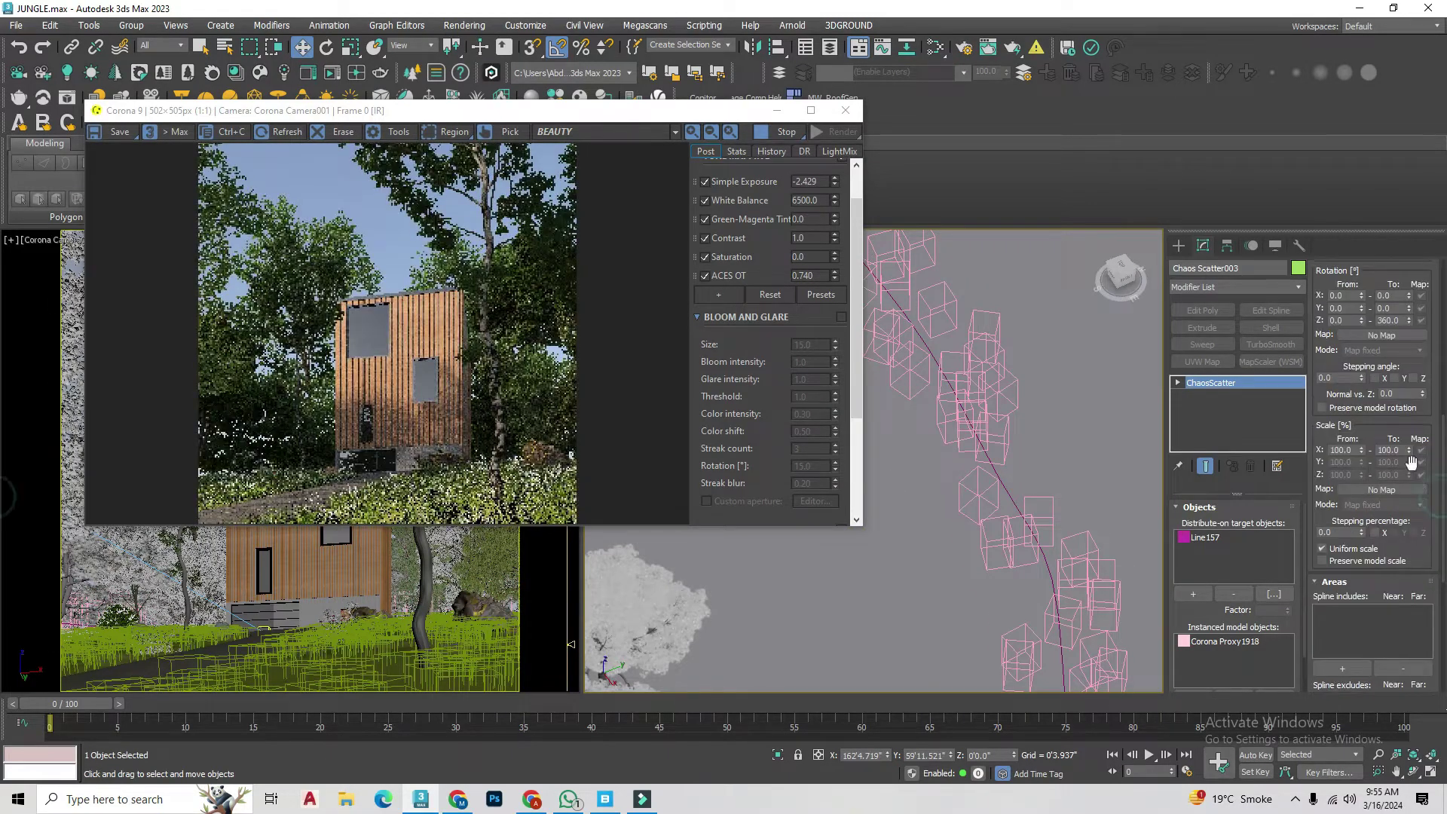
text(200)
key(Return)
text(300)
key(Return)
Step: Check the scatter from the front view and set tree scale to 600–1000 percent
scroll(942, 528, down, 5)
alt+middle_drag(942, 527, 985, 572)
click(986, 573)
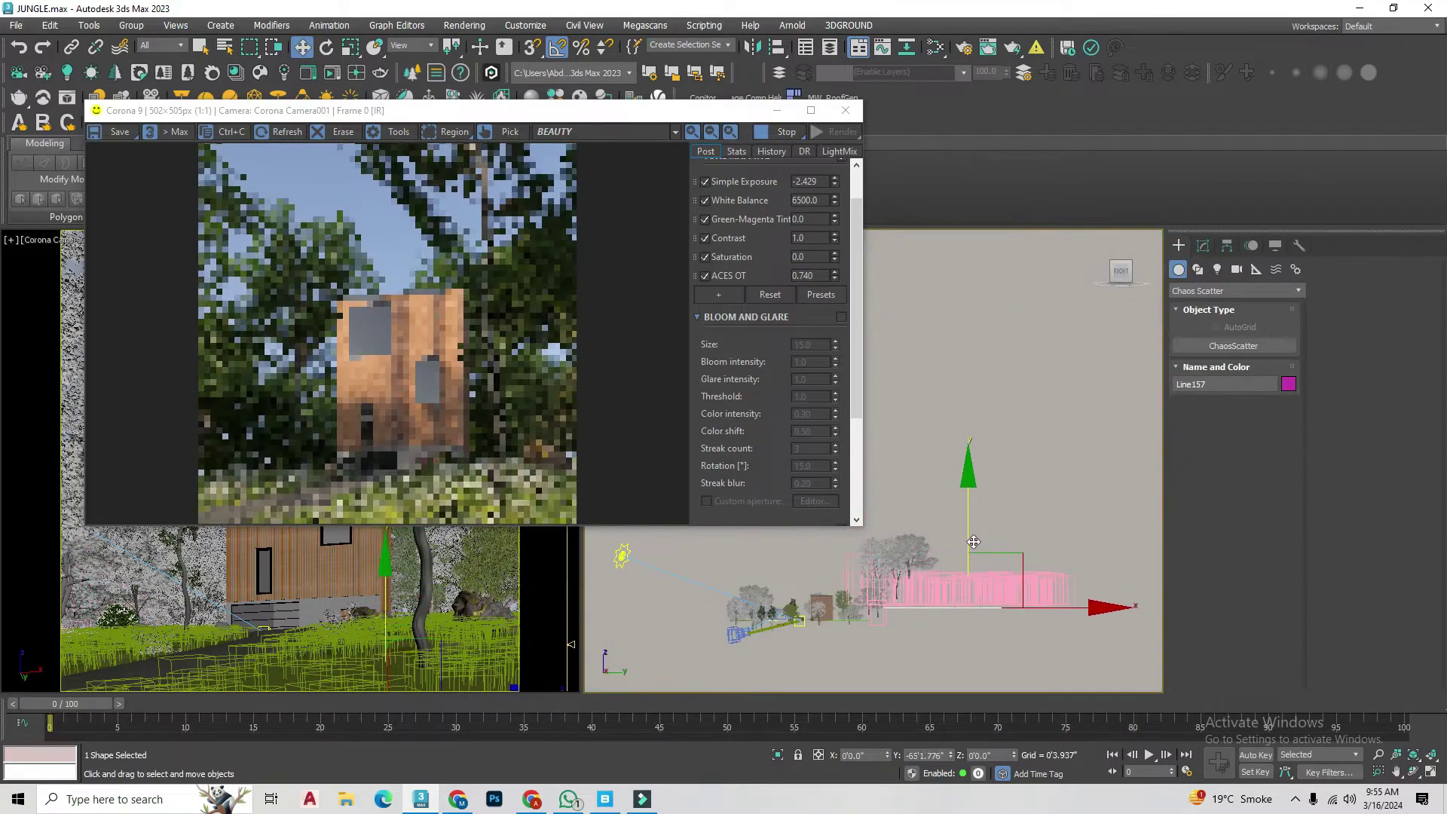
key(f)
scroll(980, 546, up, 3)
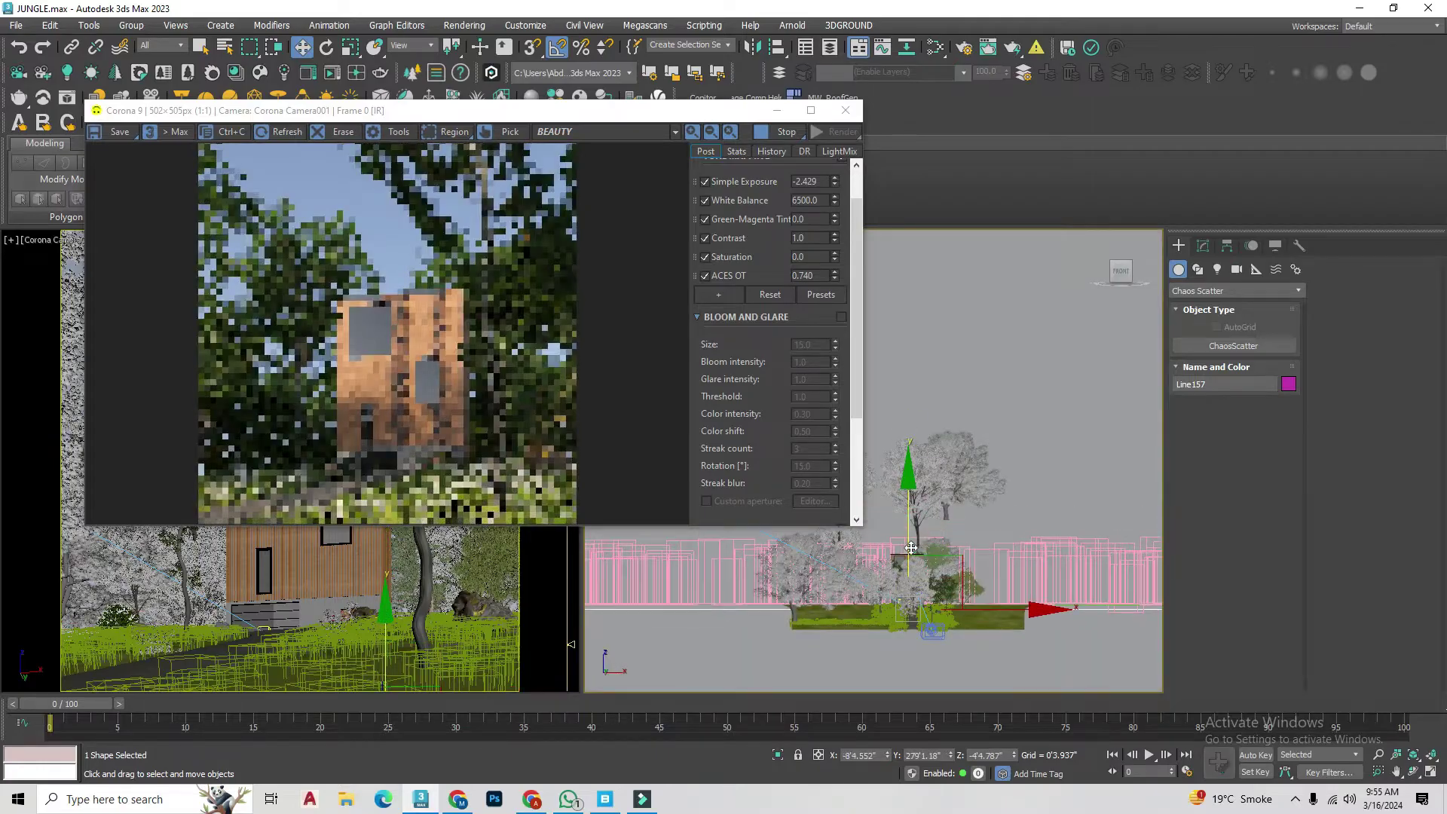
click(1019, 564)
alt+middle_drag(1019, 564, 938, 614)
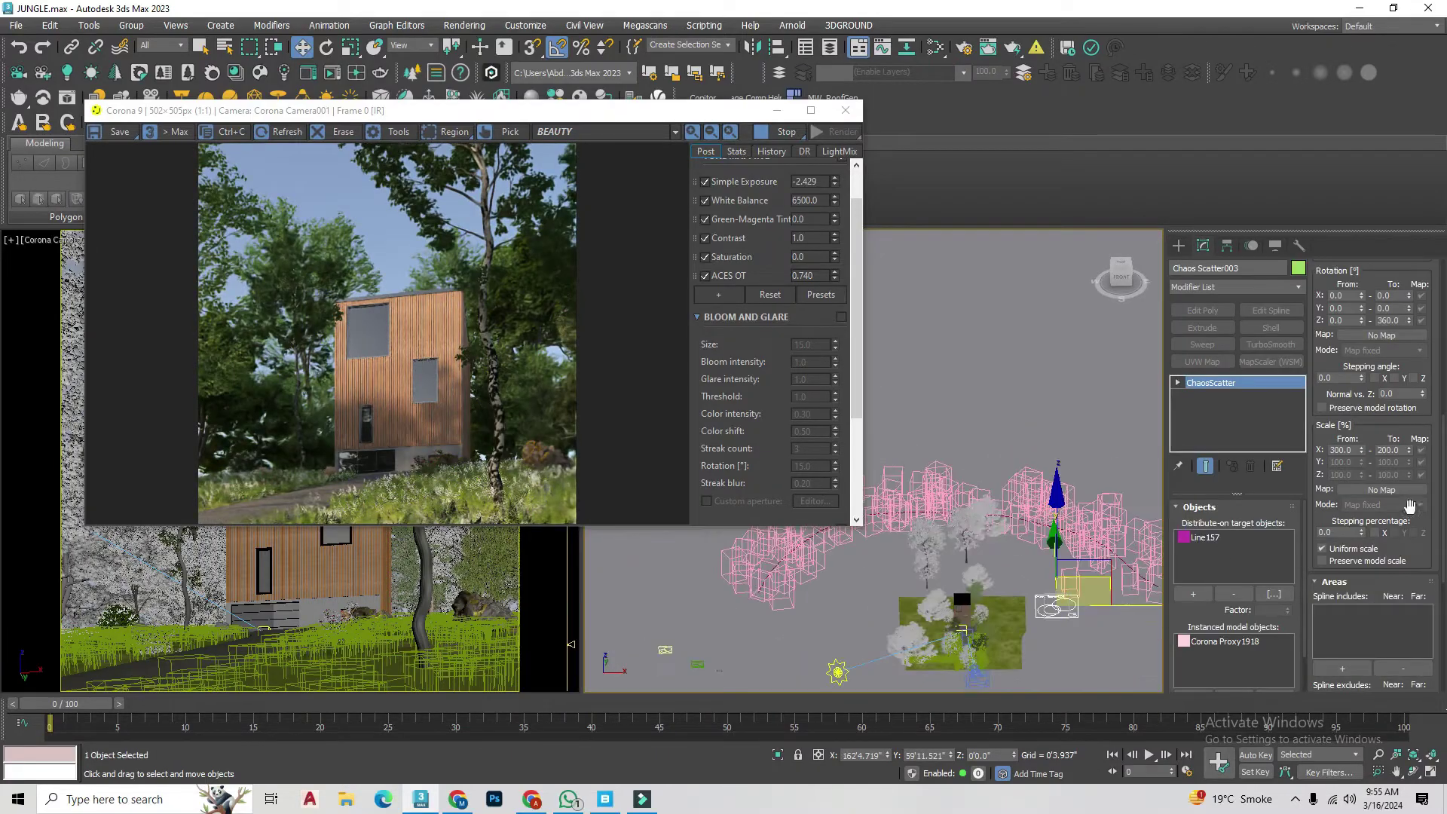
text(600)
key(Return)
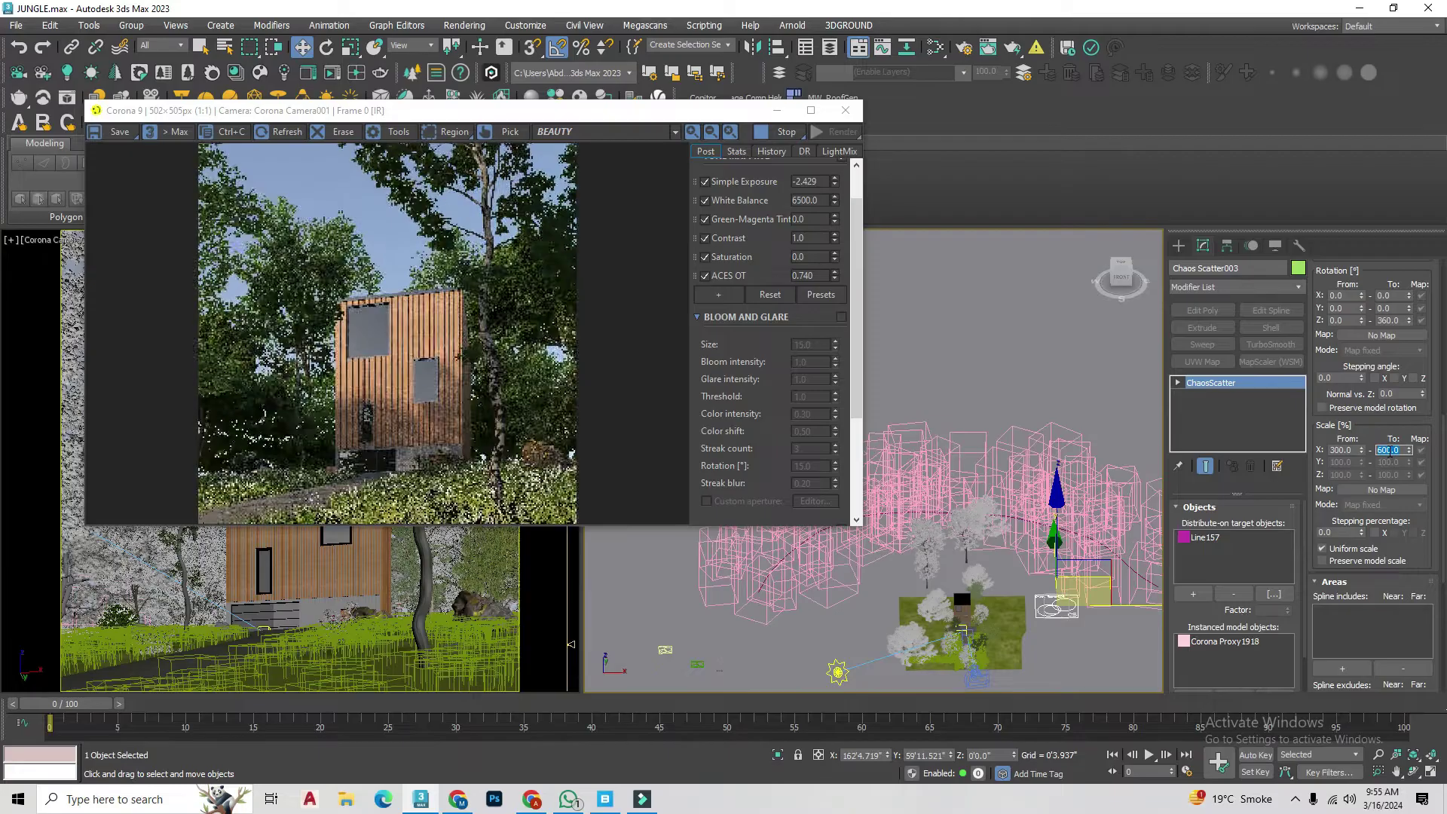
text(1000)
key(Return)
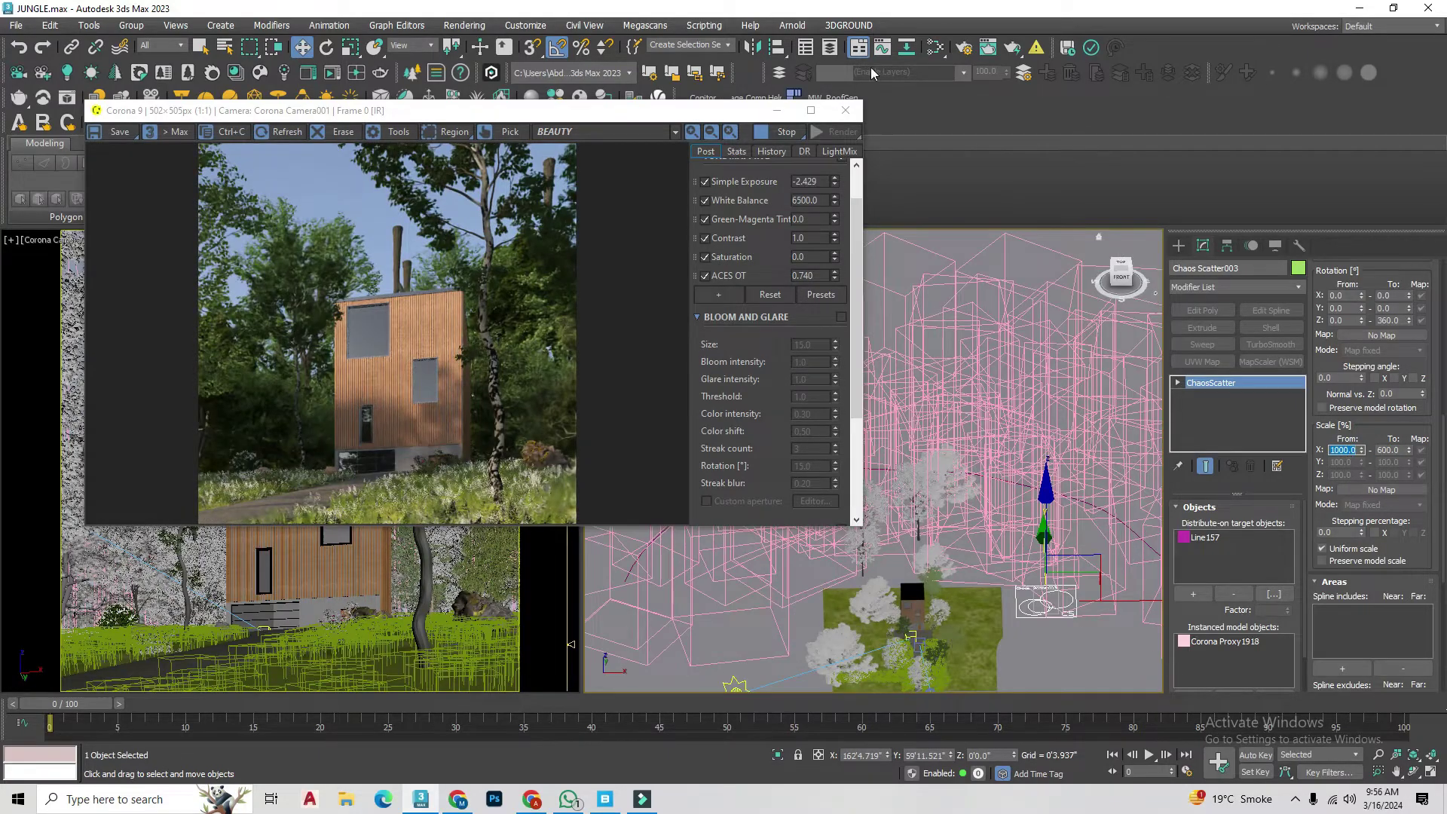
Step: Raise the Line157 scatter path higher in Z and clear the selection
click(753, 47)
click(762, 516)
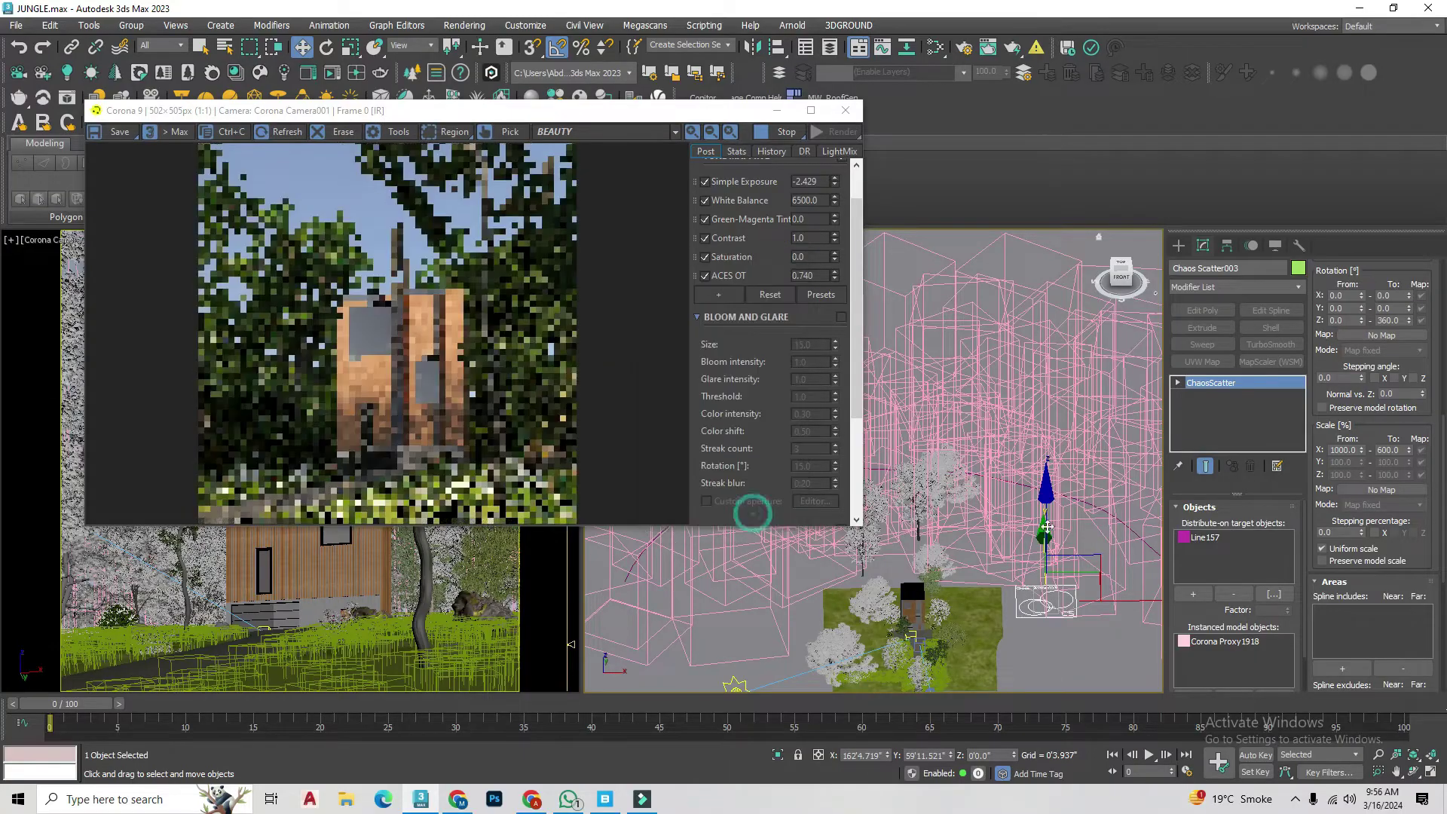
drag(695, 263, 905, 223)
click(902, 477)
scroll(967, 415, down, 5)
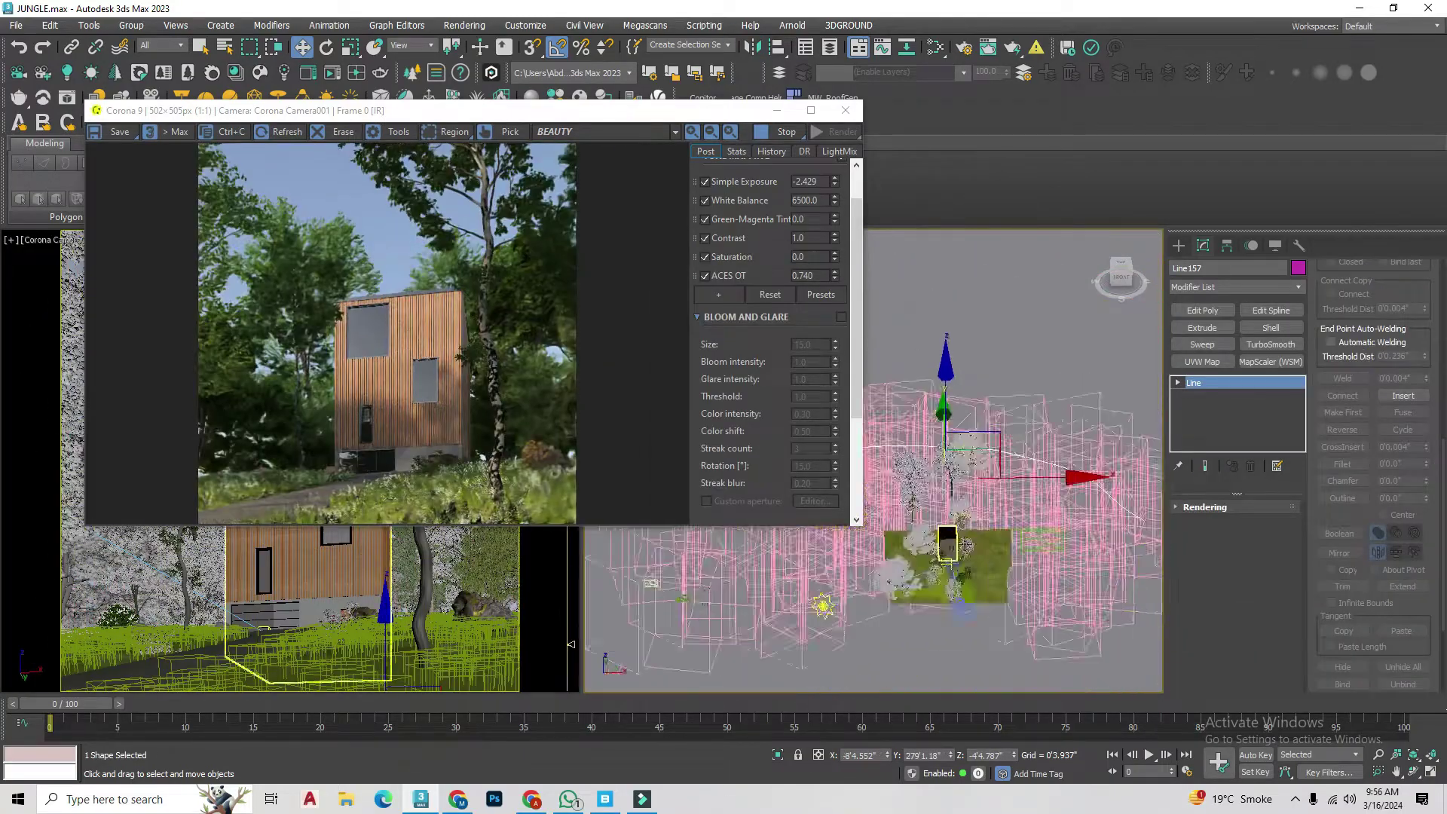
alt+middle_drag(967, 414, 967, 356)
drag(967, 355, 974, 307)
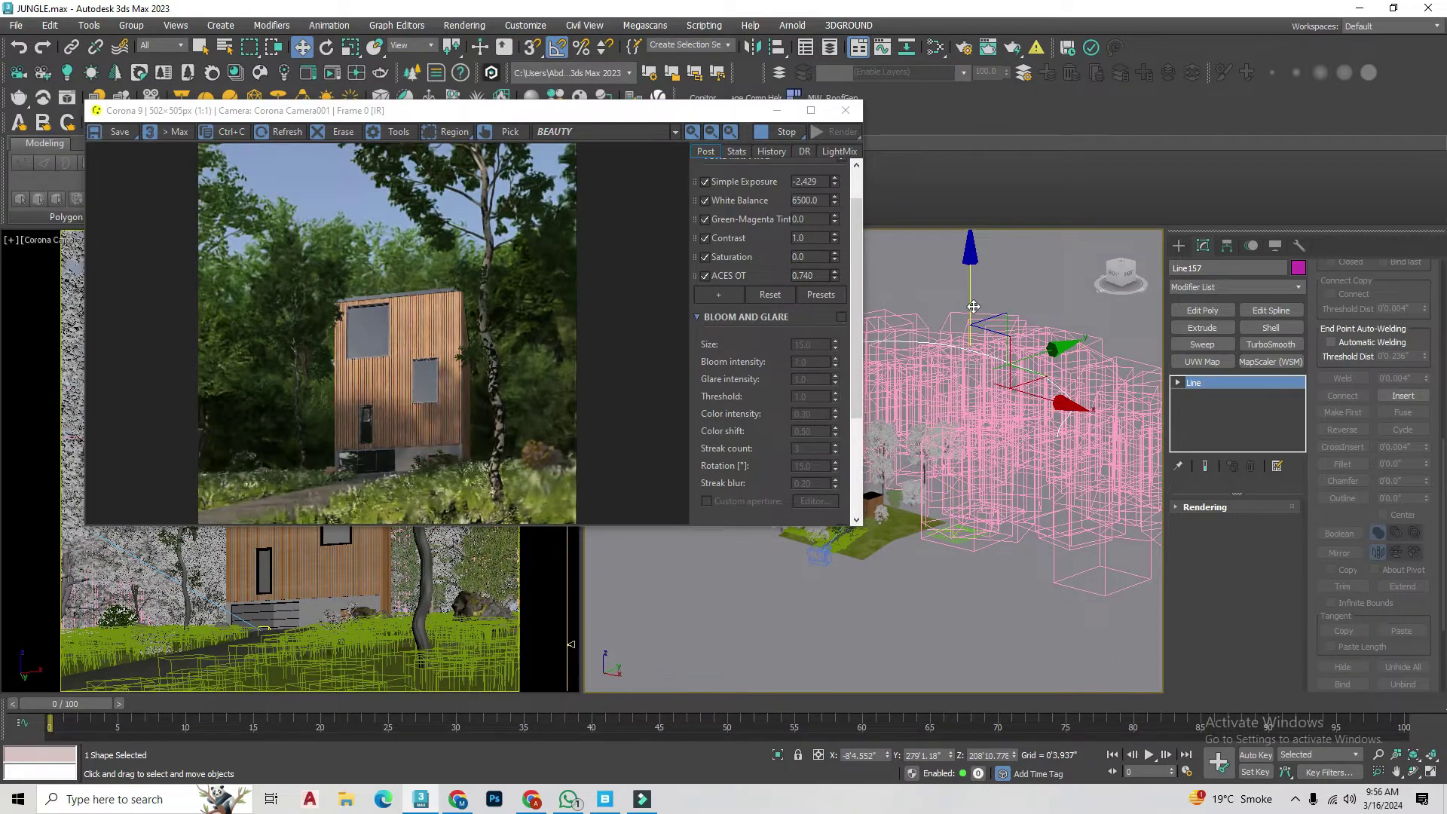
click(1180, 248)
click(1053, 275)
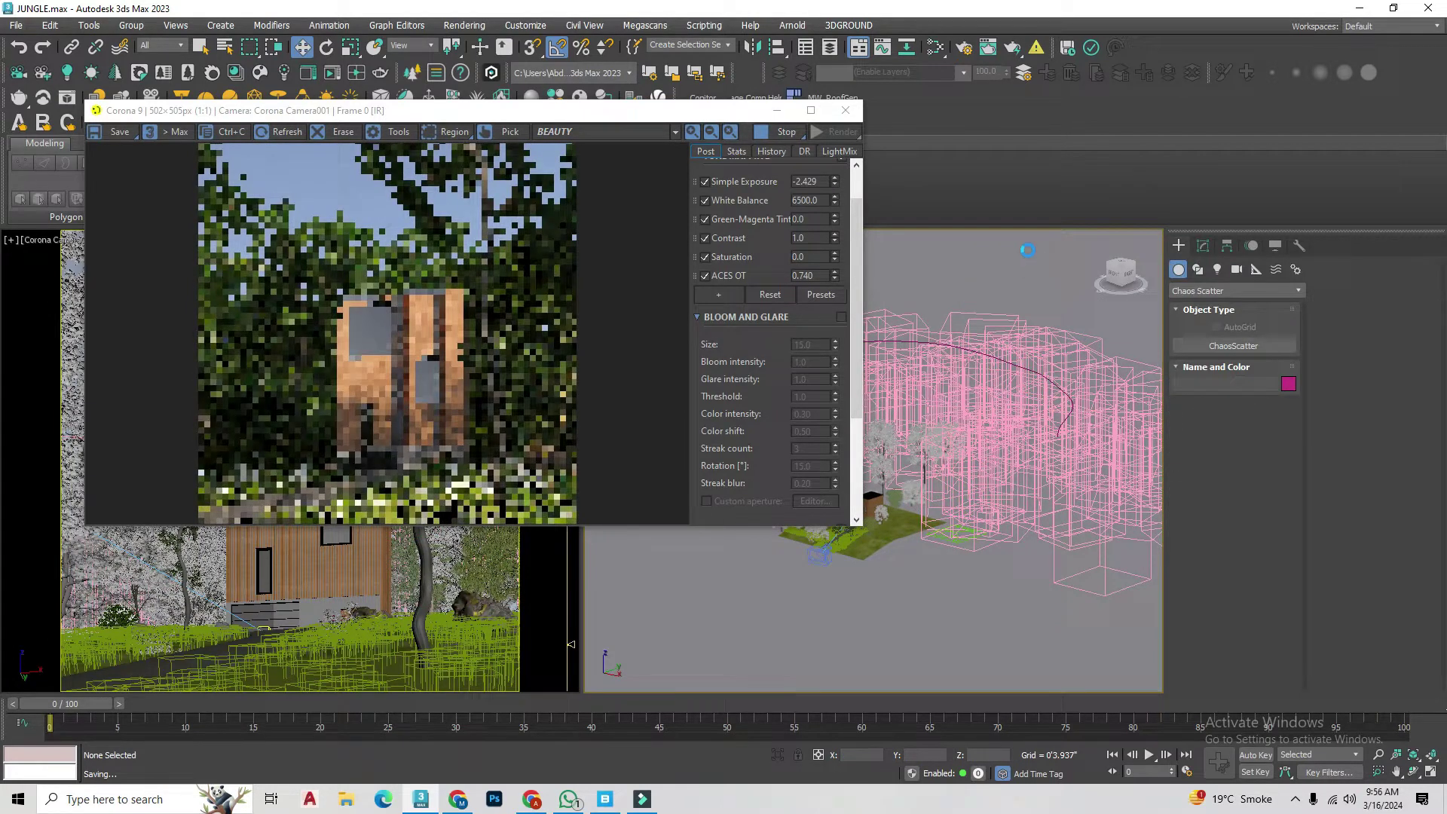
Step: Change Corona Camera001's field of view to 28.29 in the Modify panel
click(823, 562)
key(z)
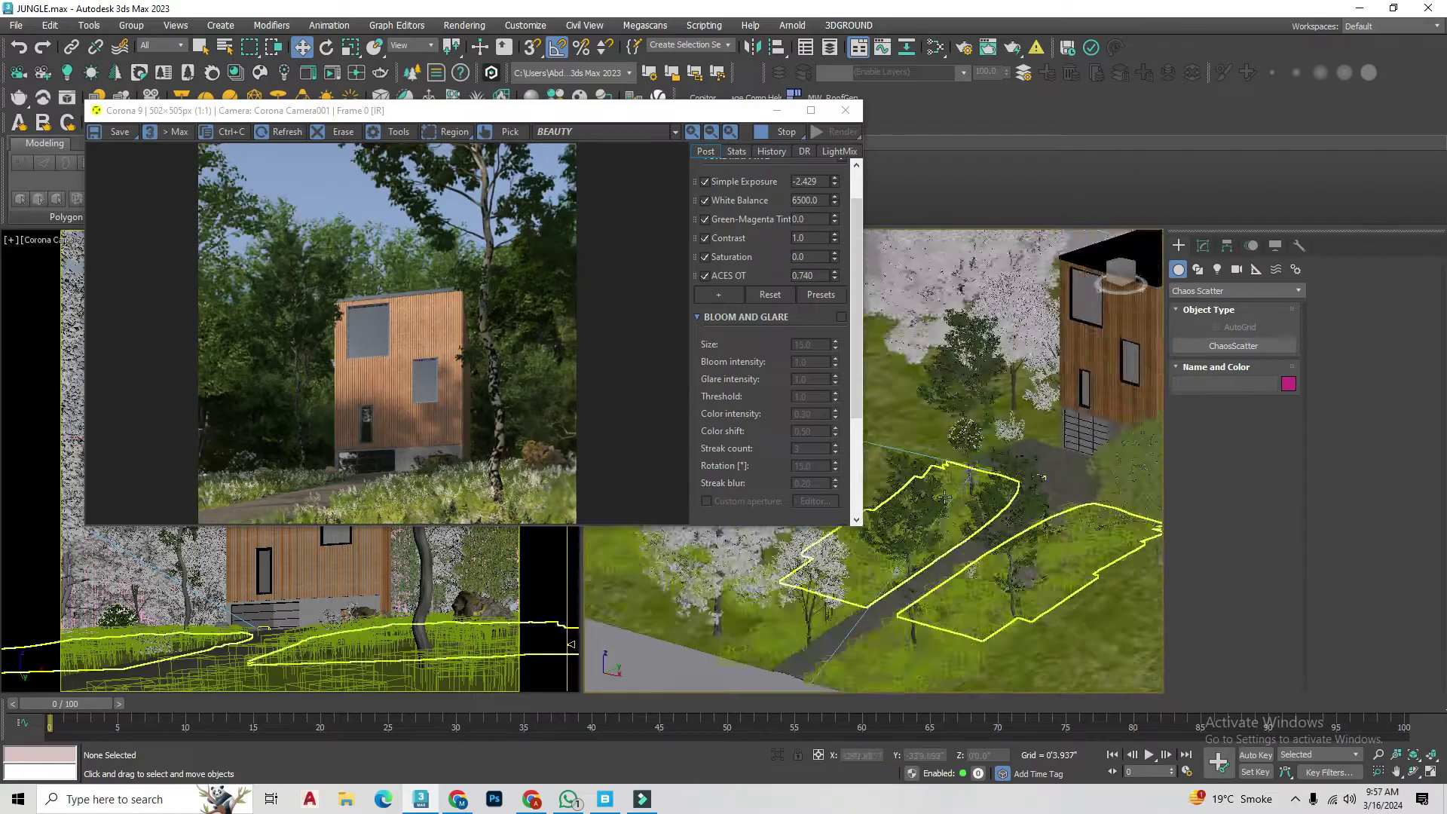
scroll(873, 459, down, 5)
click(900, 627)
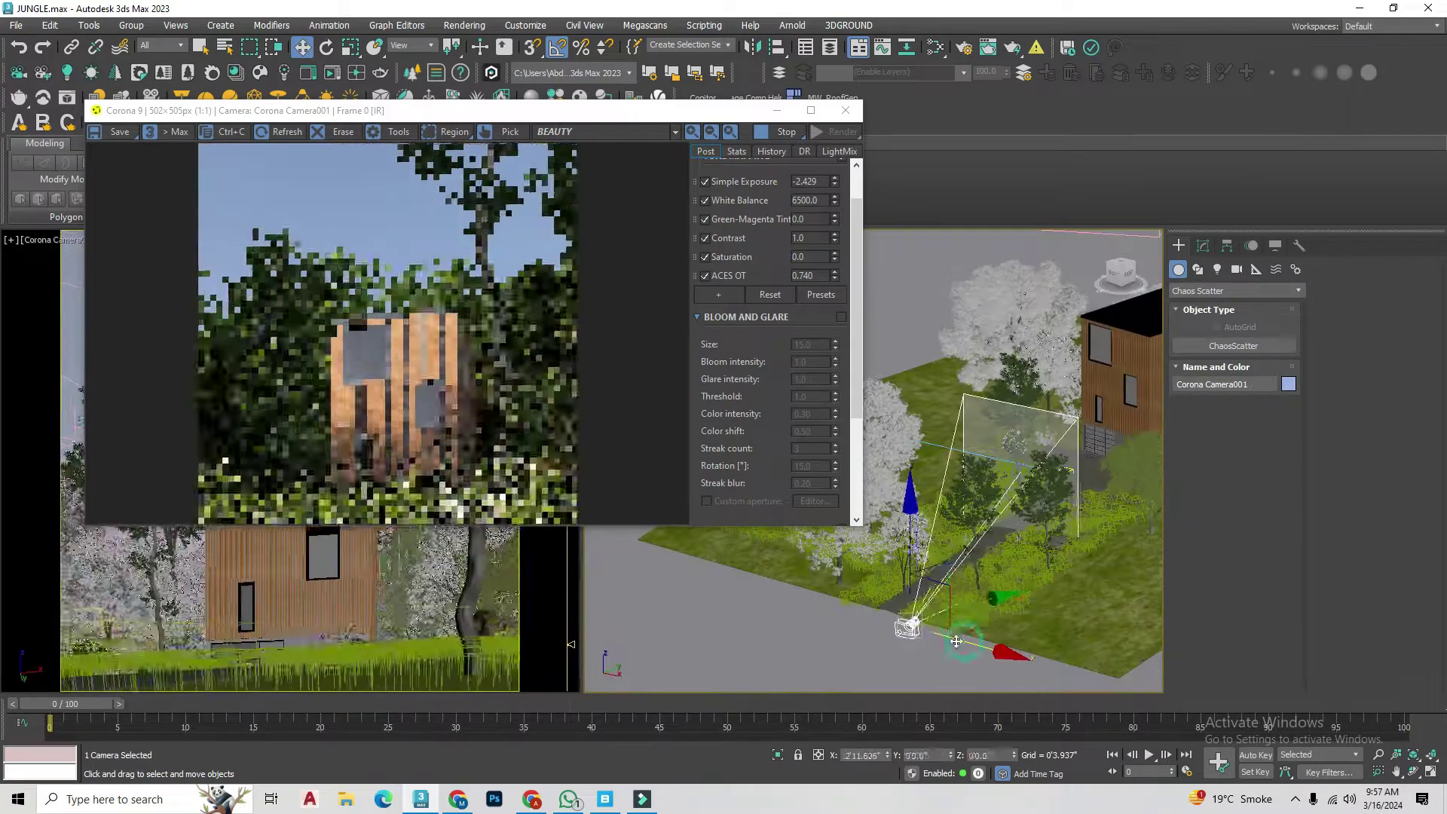
click(1203, 245)
drag(1441, 305, 1441, 286)
Step: Move the camera slightly up and back along Y so the house appears larger
scroll(933, 617, up, 2)
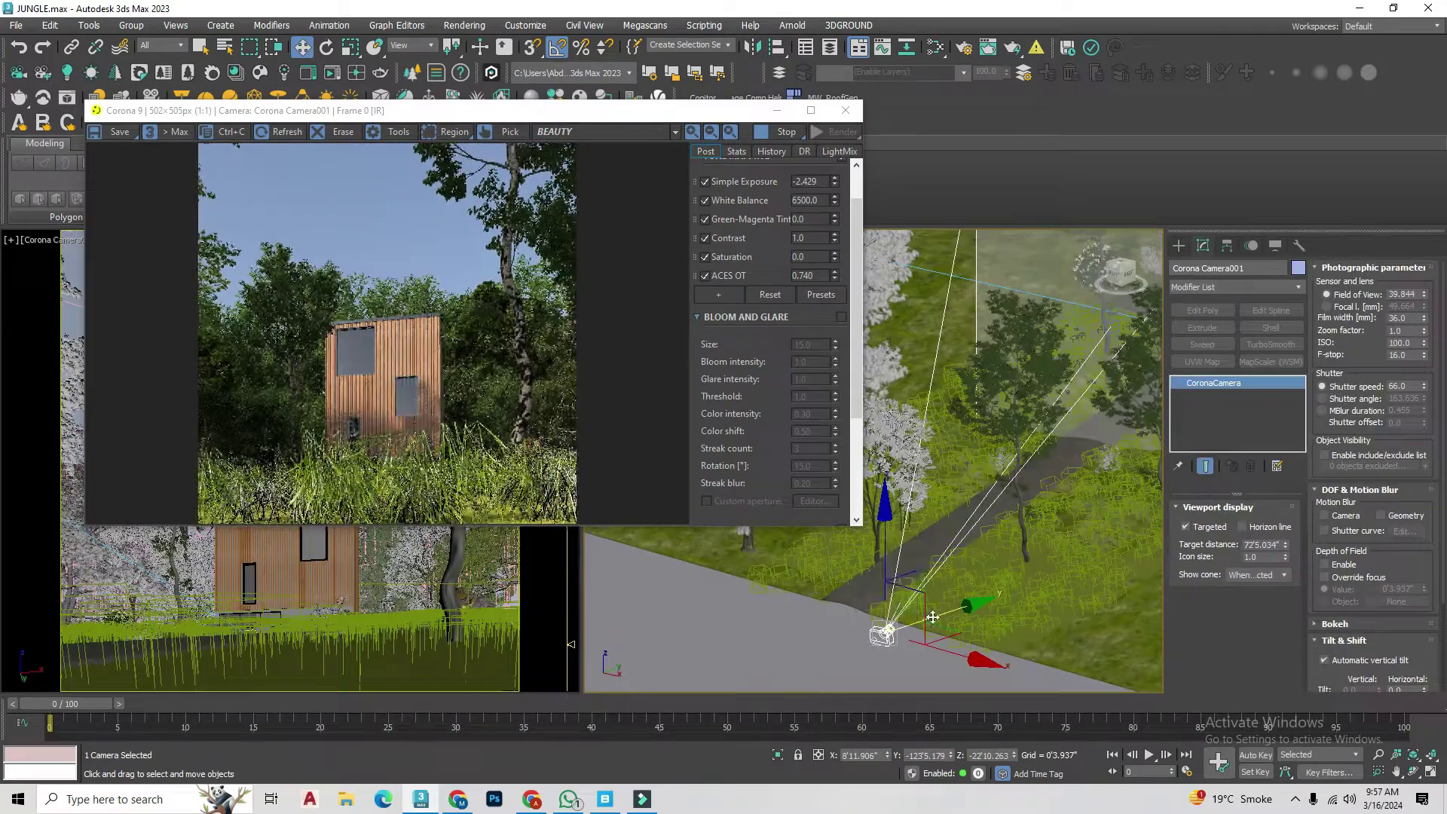
drag(884, 576, 884, 567)
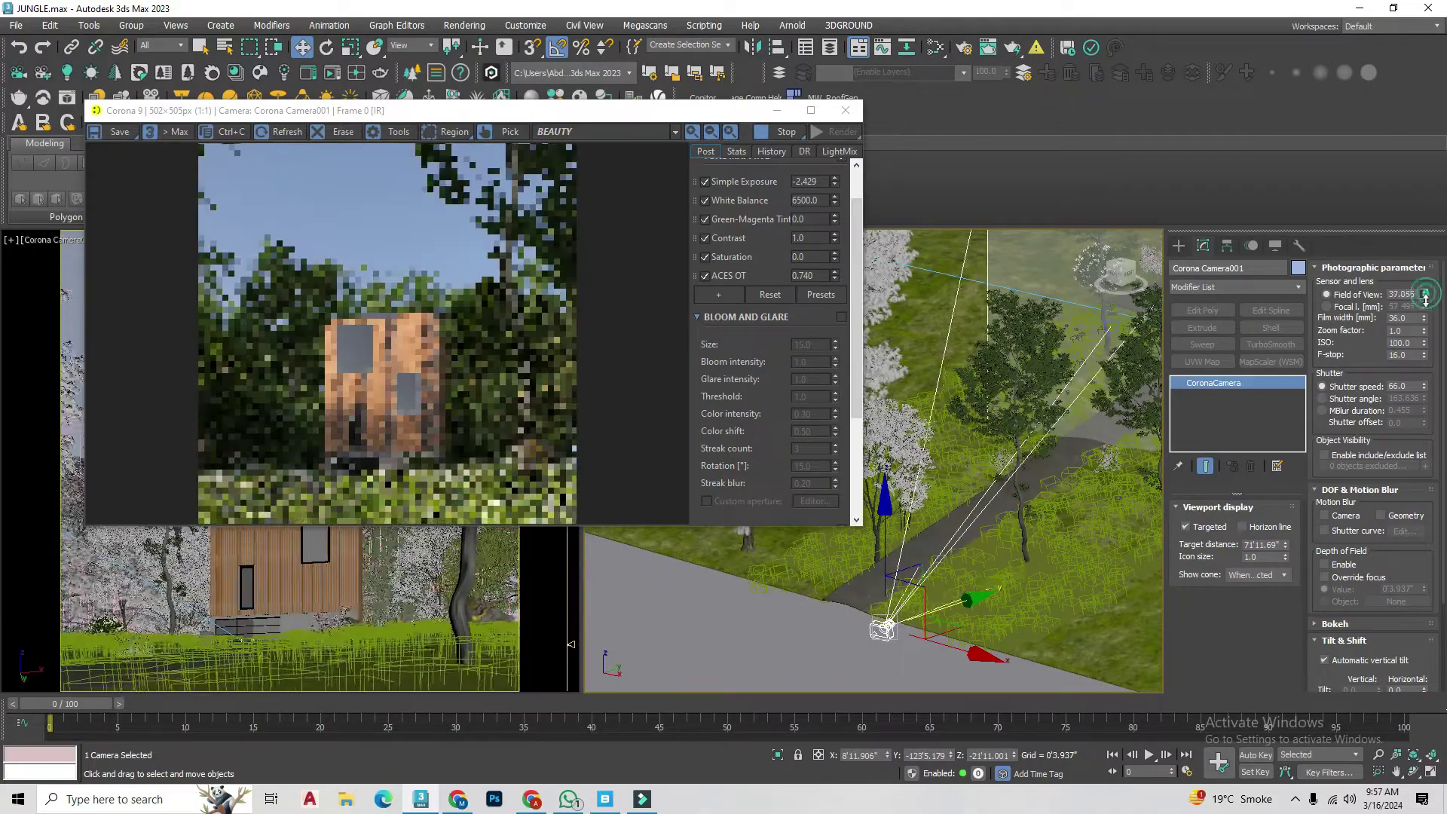
drag(961, 609, 799, 640)
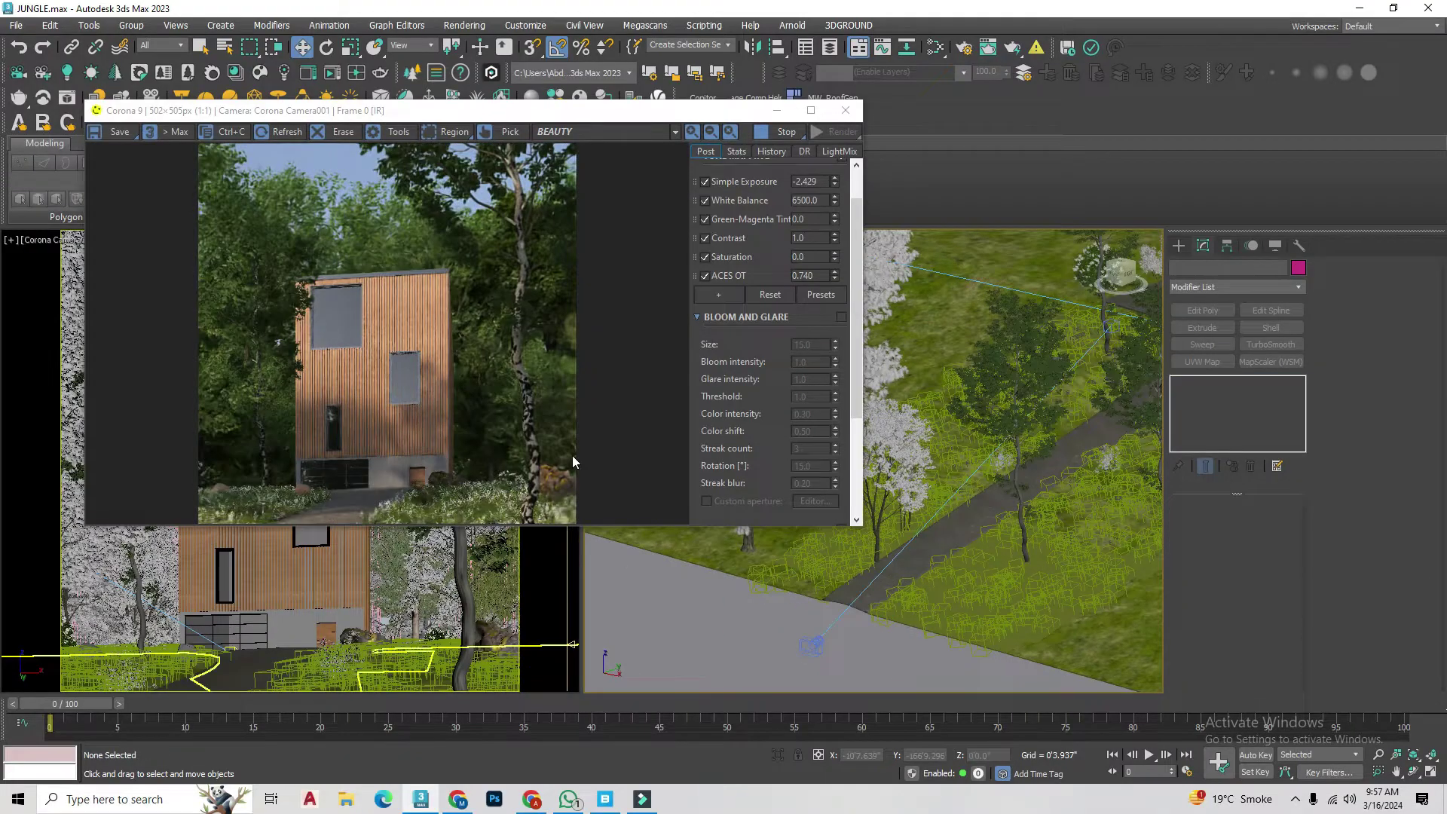
Step: Set the Chaos Scatter003 tree scatter's Scale From to 1000
scroll(1013, 476, up, 3)
scroll(1013, 476, up, 2)
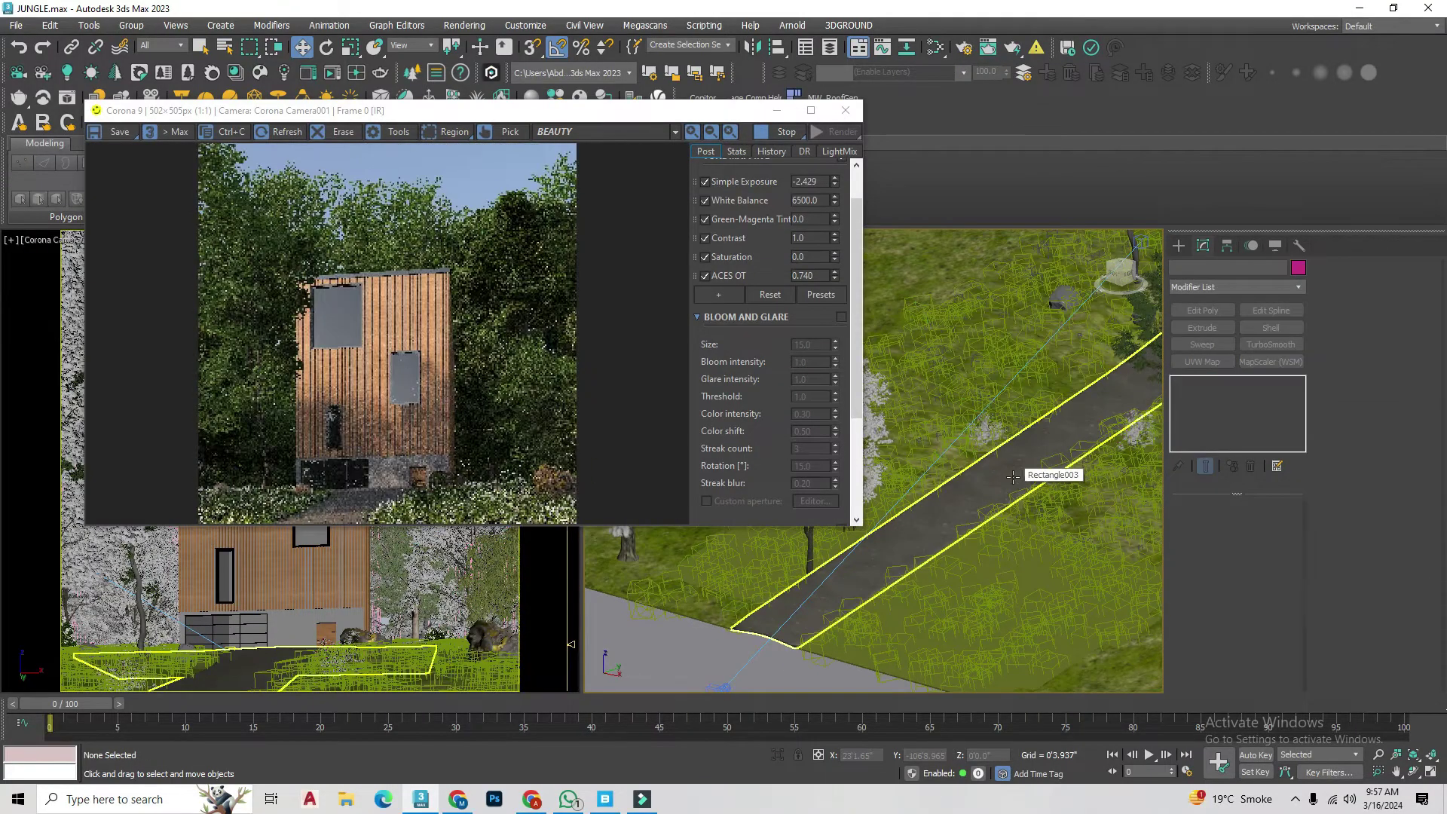
scroll(1013, 476, down, 5)
click(866, 627)
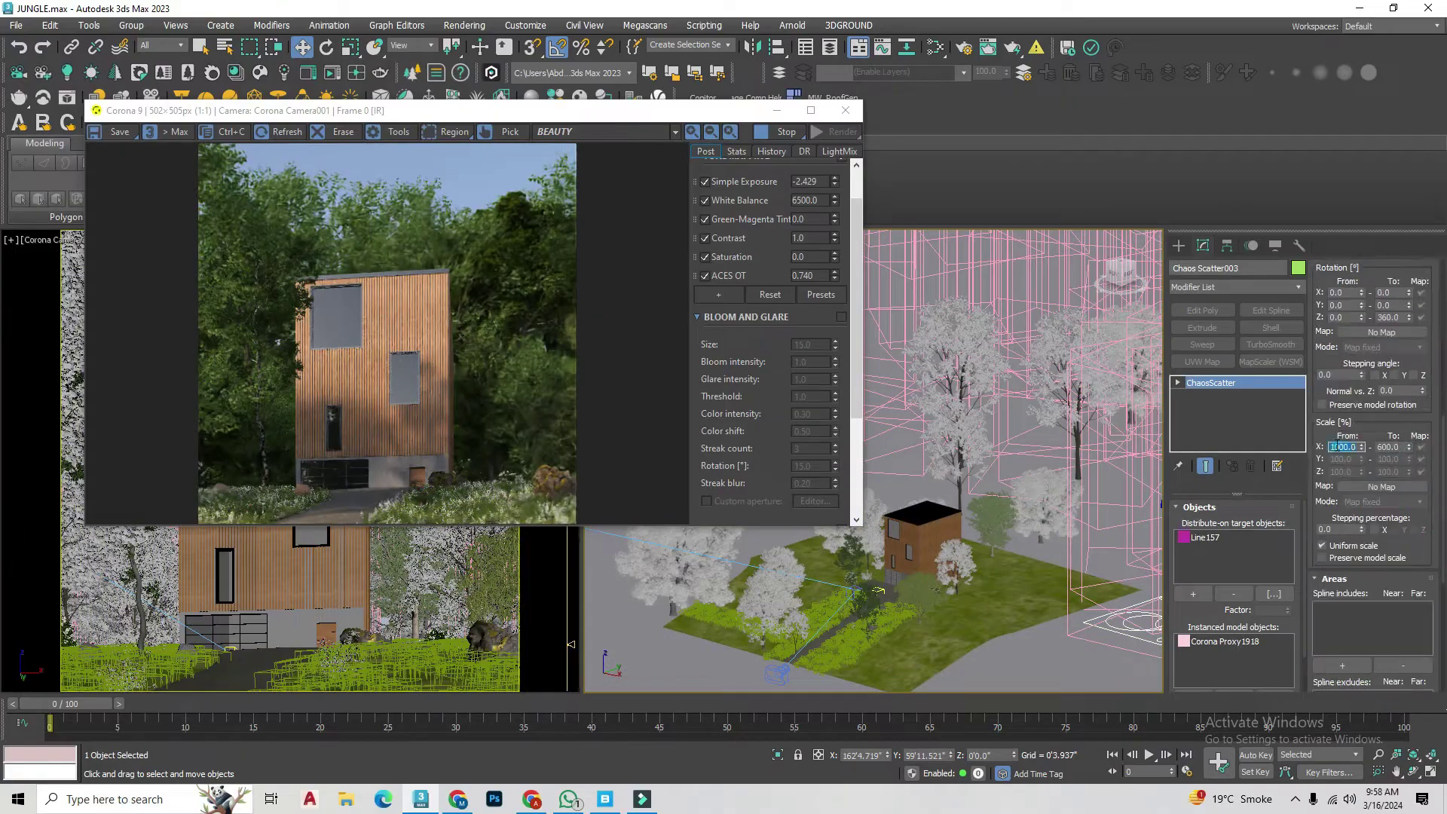
text(1000)
key(Return)
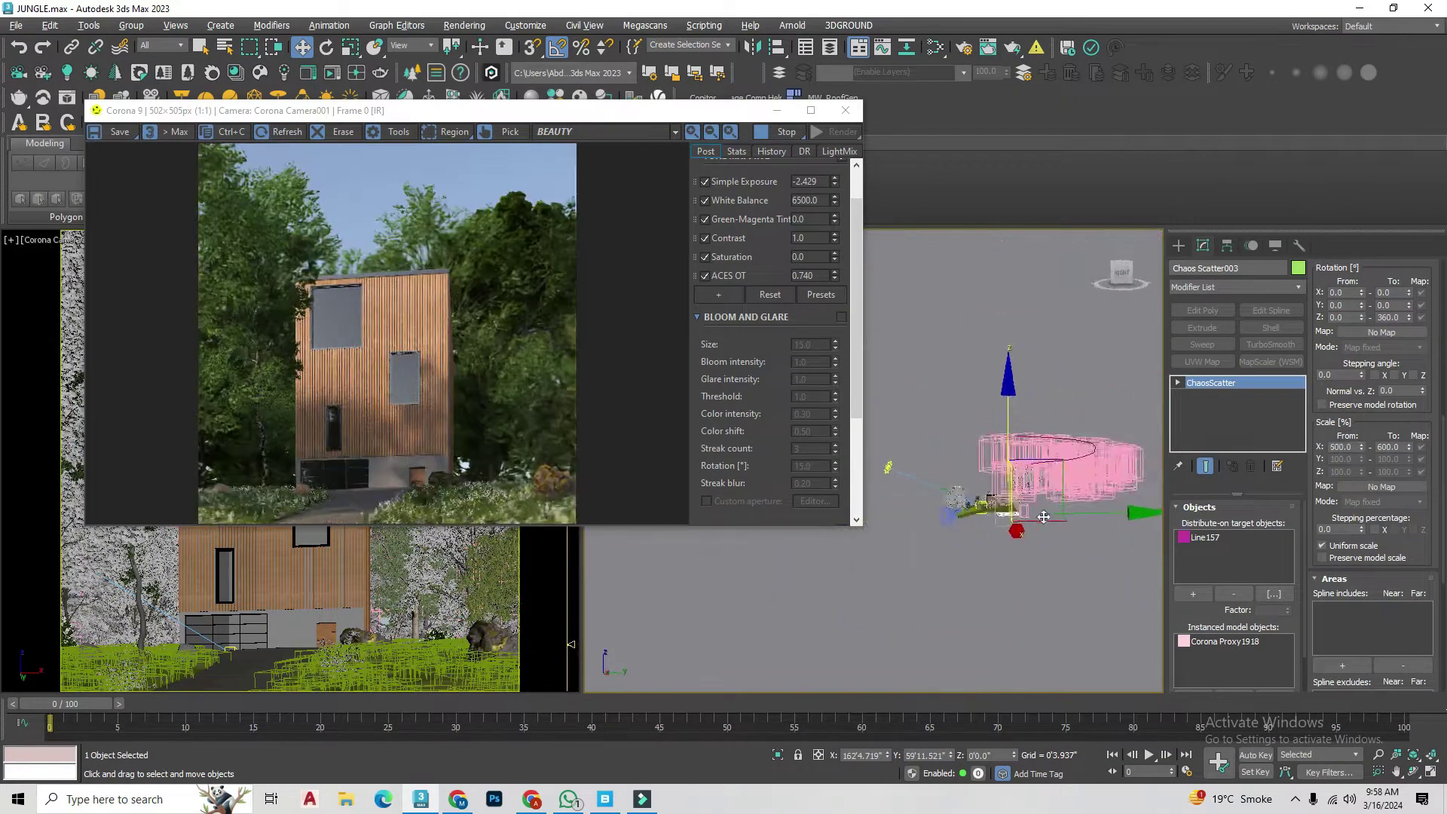
Step: Lower Line157 and its scatter along Z, then close the interactive render window
click(1178, 248)
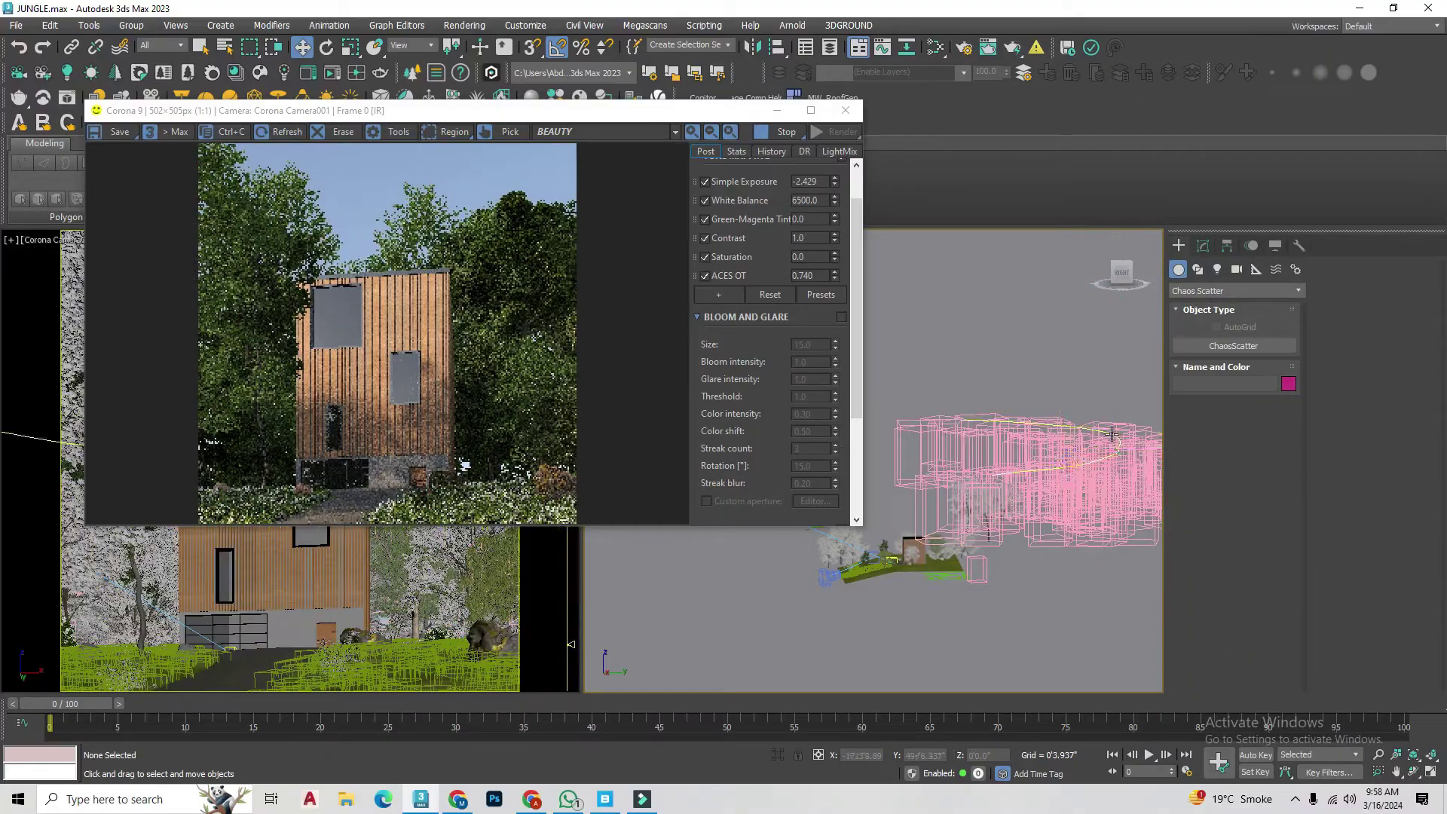
drag(1059, 374, 1062, 414)
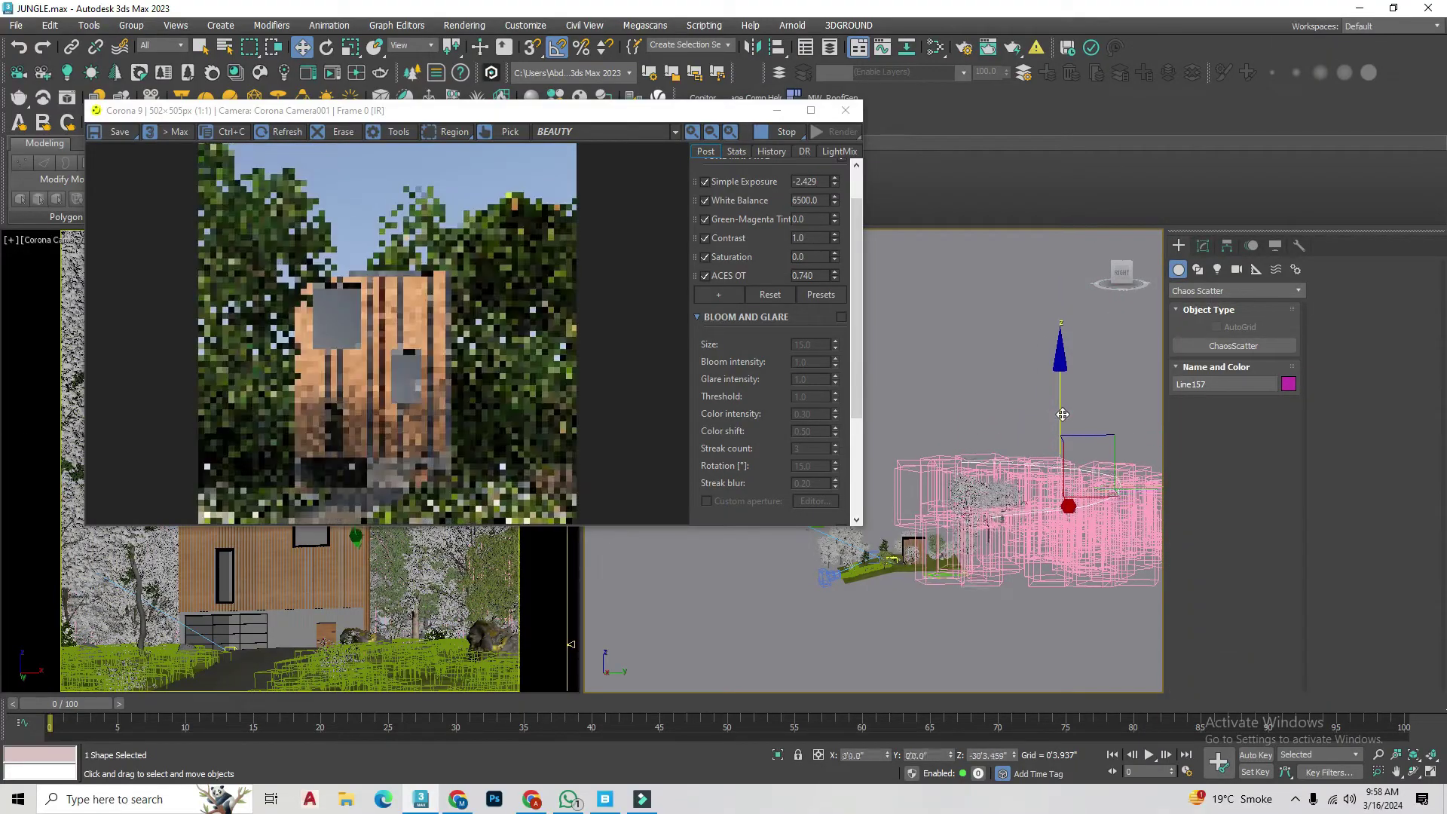
click(1010, 392)
scroll(994, 452, up, 5)
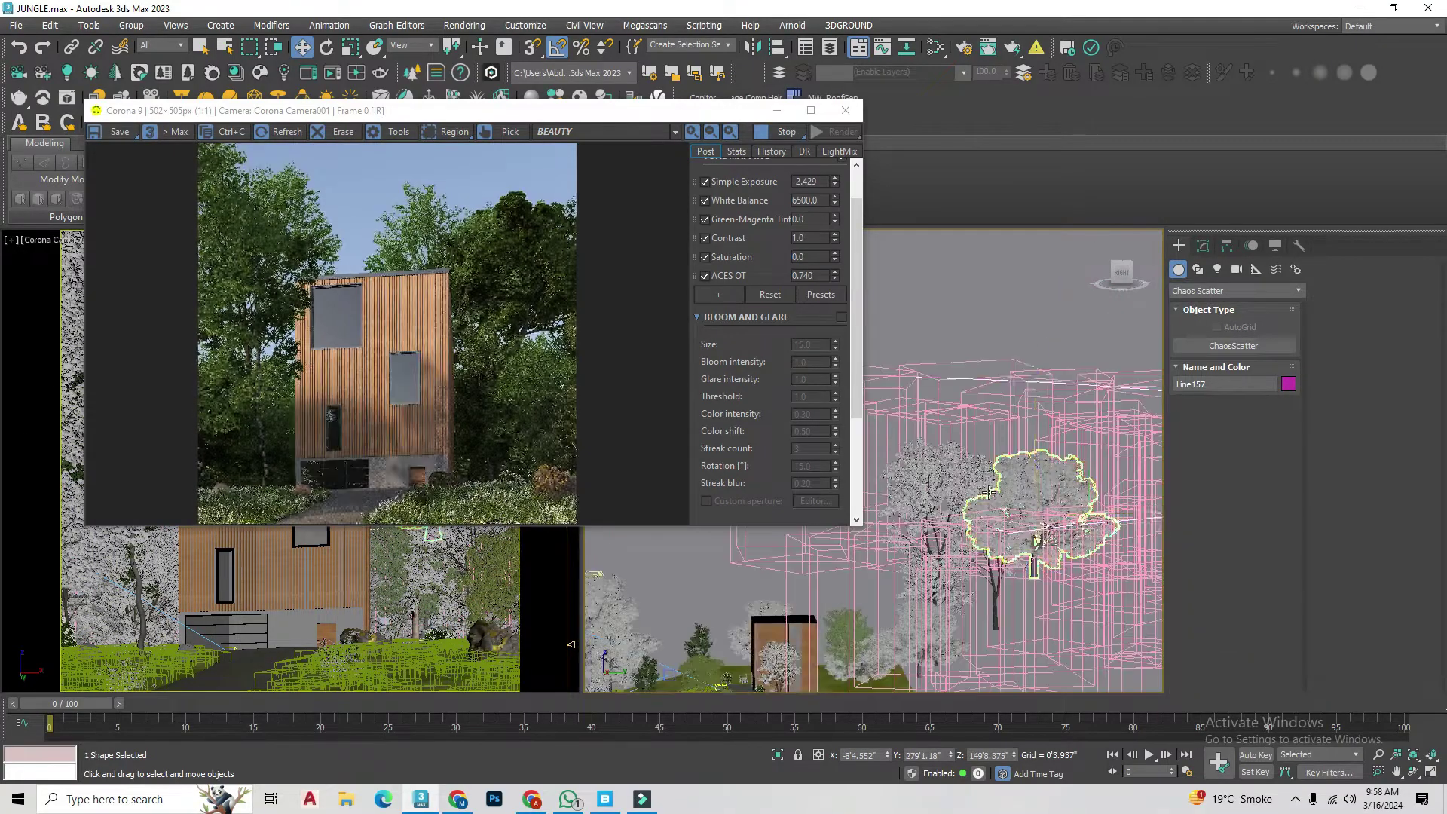
scroll(990, 415, down, 5)
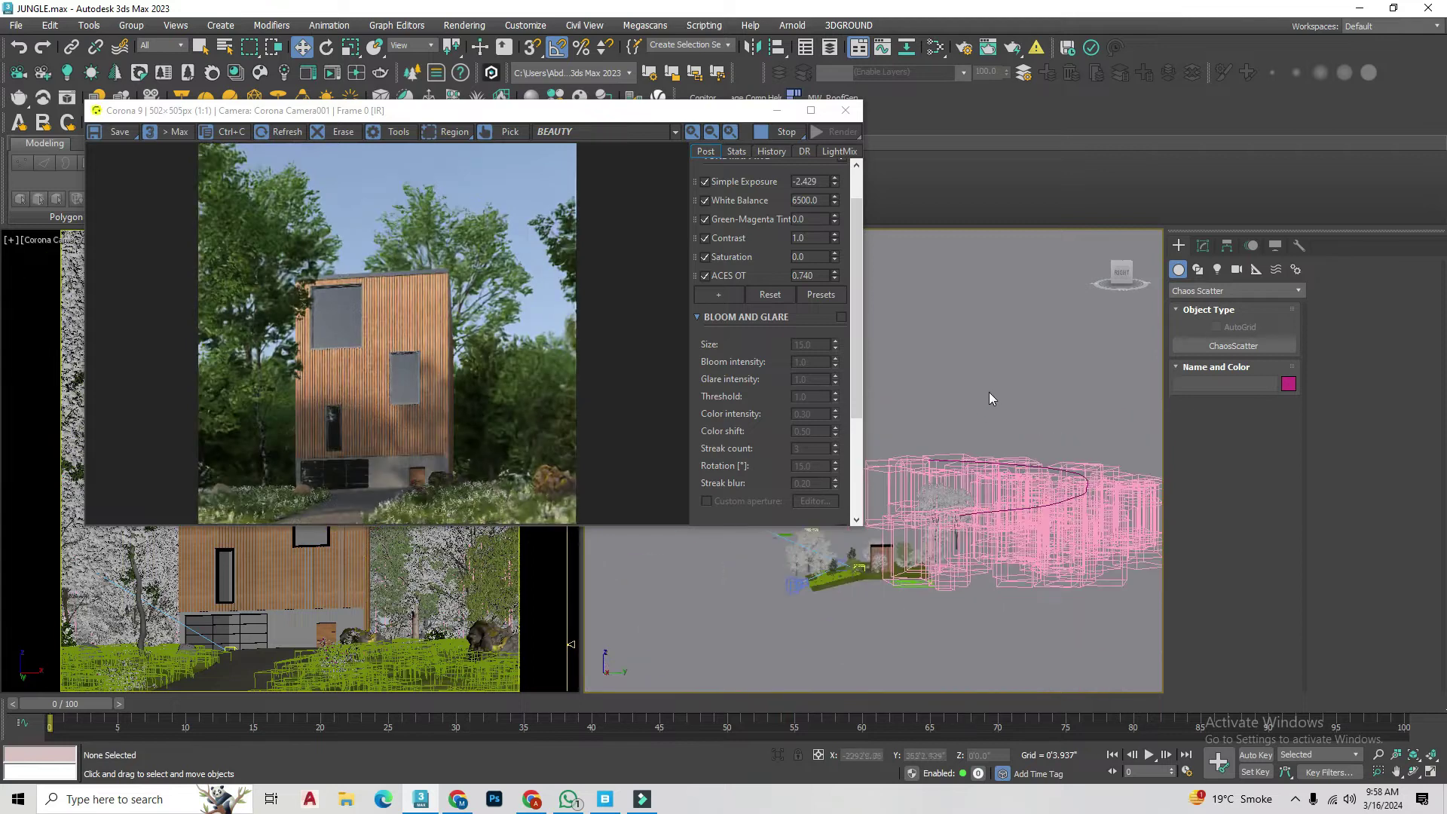
click(844, 113)
Step: Import the dark Car 028 from Chaos Cosmos' Vehicles > Cars library
click(260, 74)
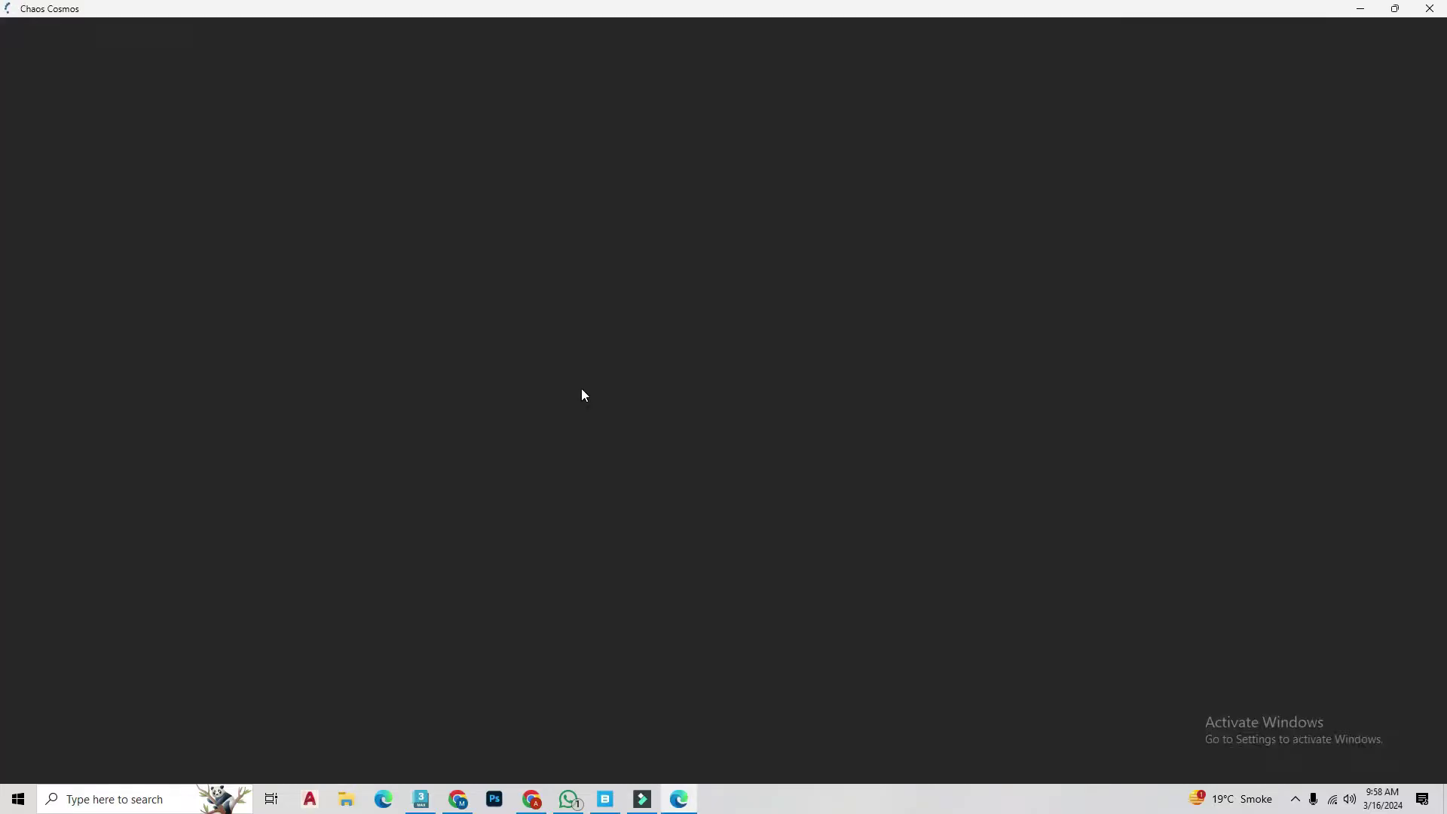
click(1035, 32)
click(95, 403)
click(84, 330)
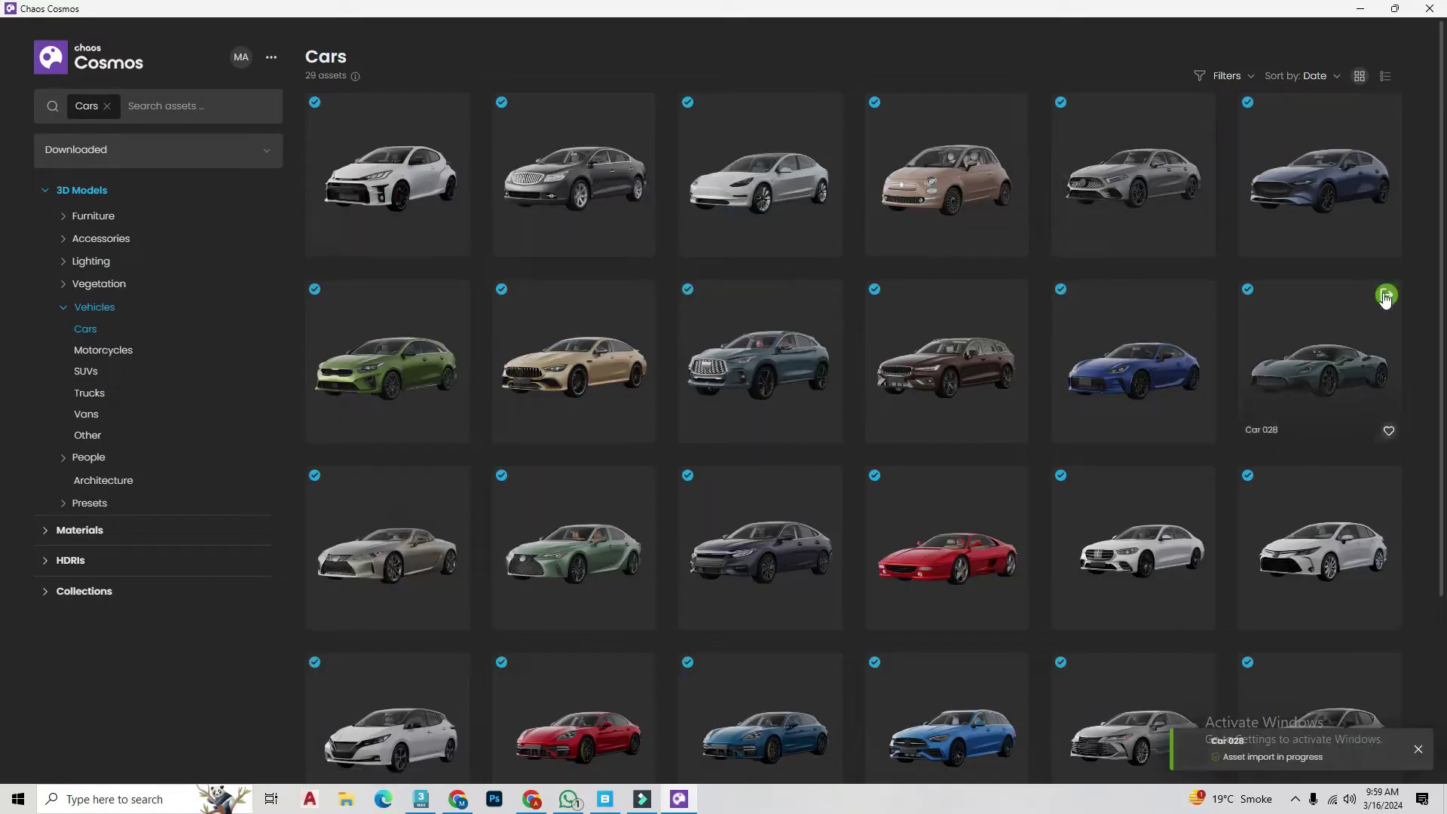
click(1361, 8)
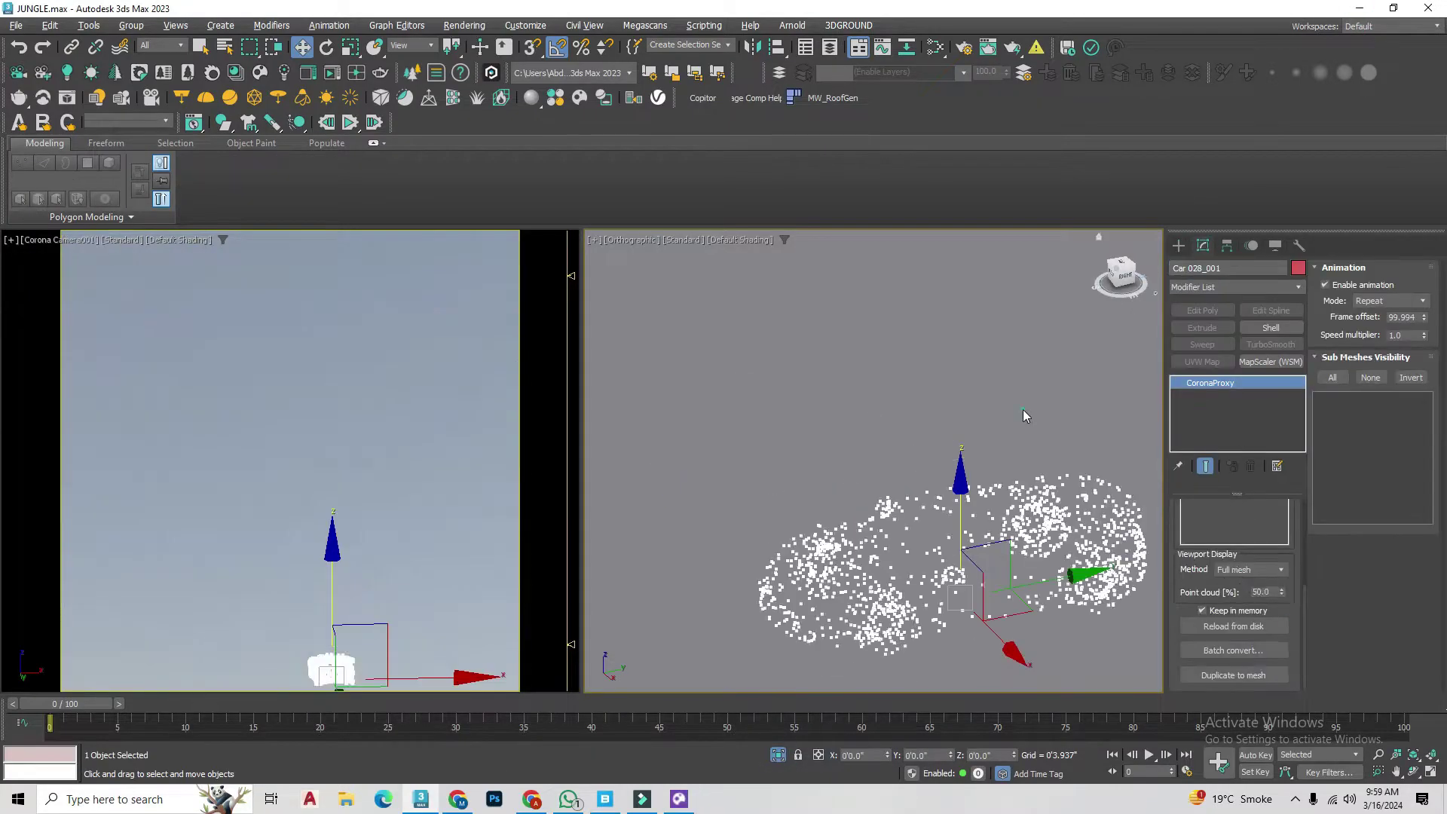
Step: Convert the imported Car 028 proxy to editable poly and enter Element mode
right_click(887, 401)
click(936, 520)
key(z)
right_click(874, 400)
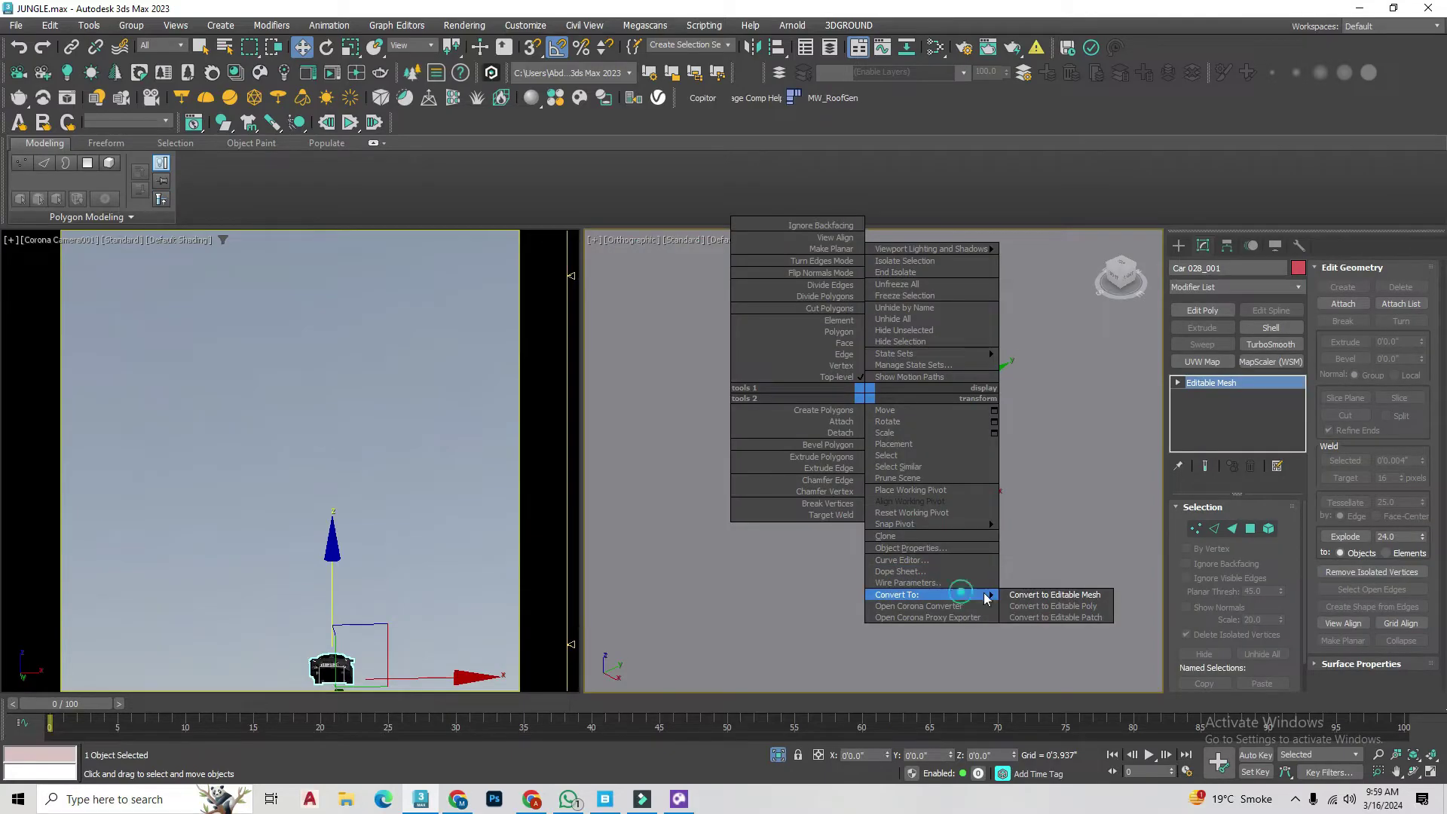
click(892, 458)
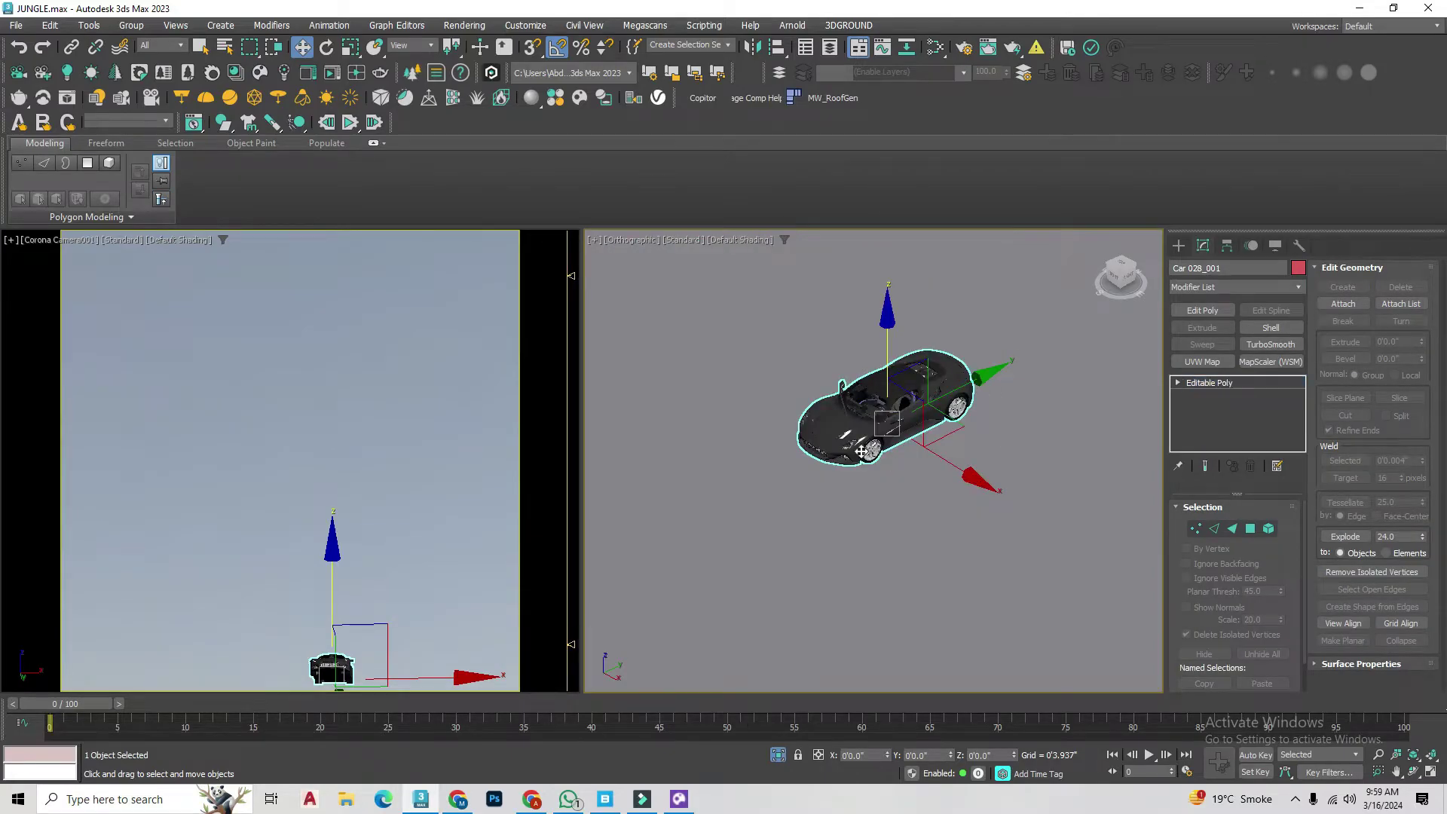
key(5)
Step: Select the car's front wheel, inspecting it from top and right views in wireframe
scroll(862, 451, up, 5)
click(857, 430)
scroll(853, 410, up, 4)
scroll(851, 399, up, 3)
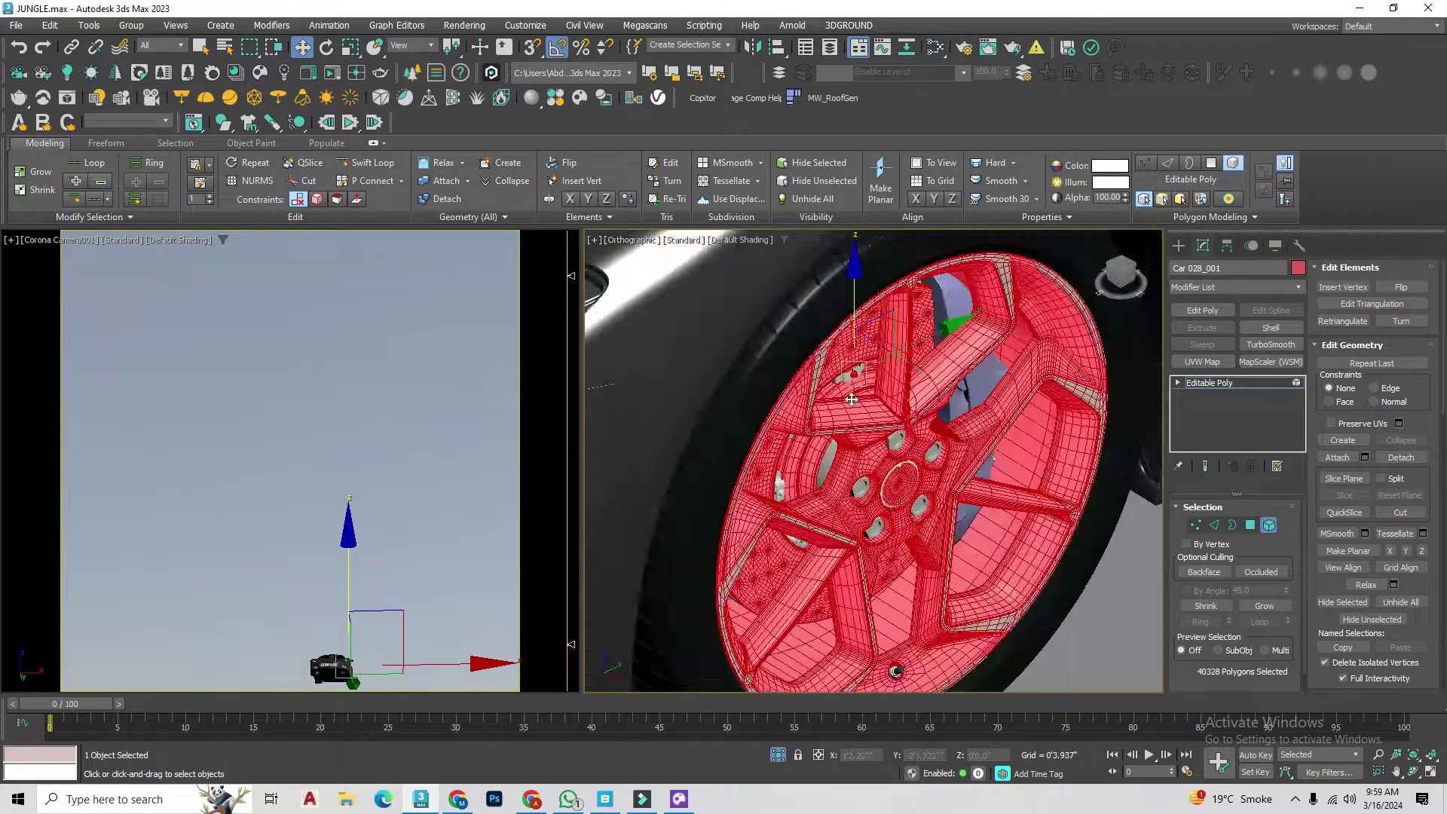
key(t)
key(shift+z)
key(4)
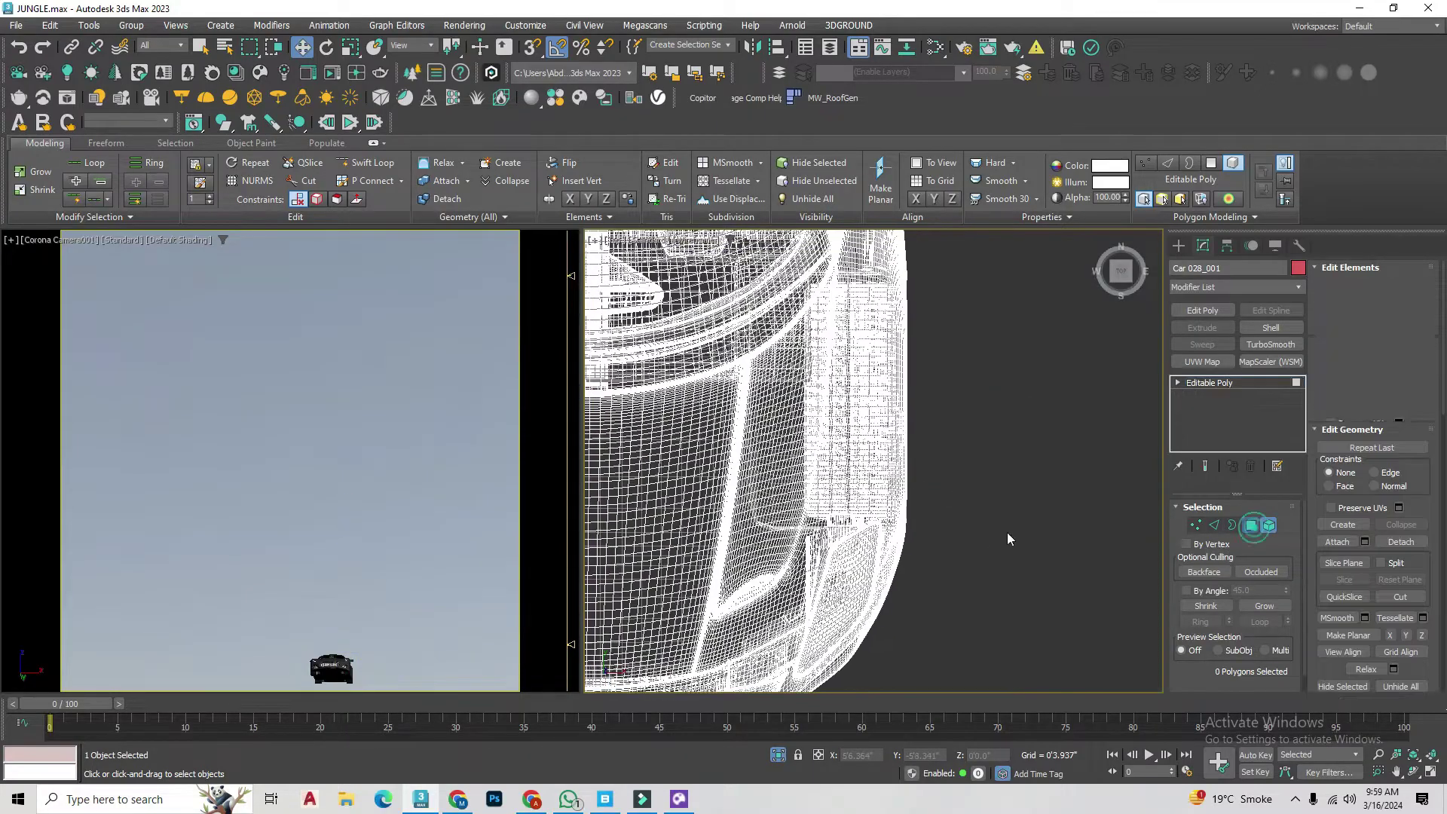
scroll(942, 453, down, 5)
alt+middle_drag(897, 416, 1035, 298)
click(1125, 277)
key(F3)
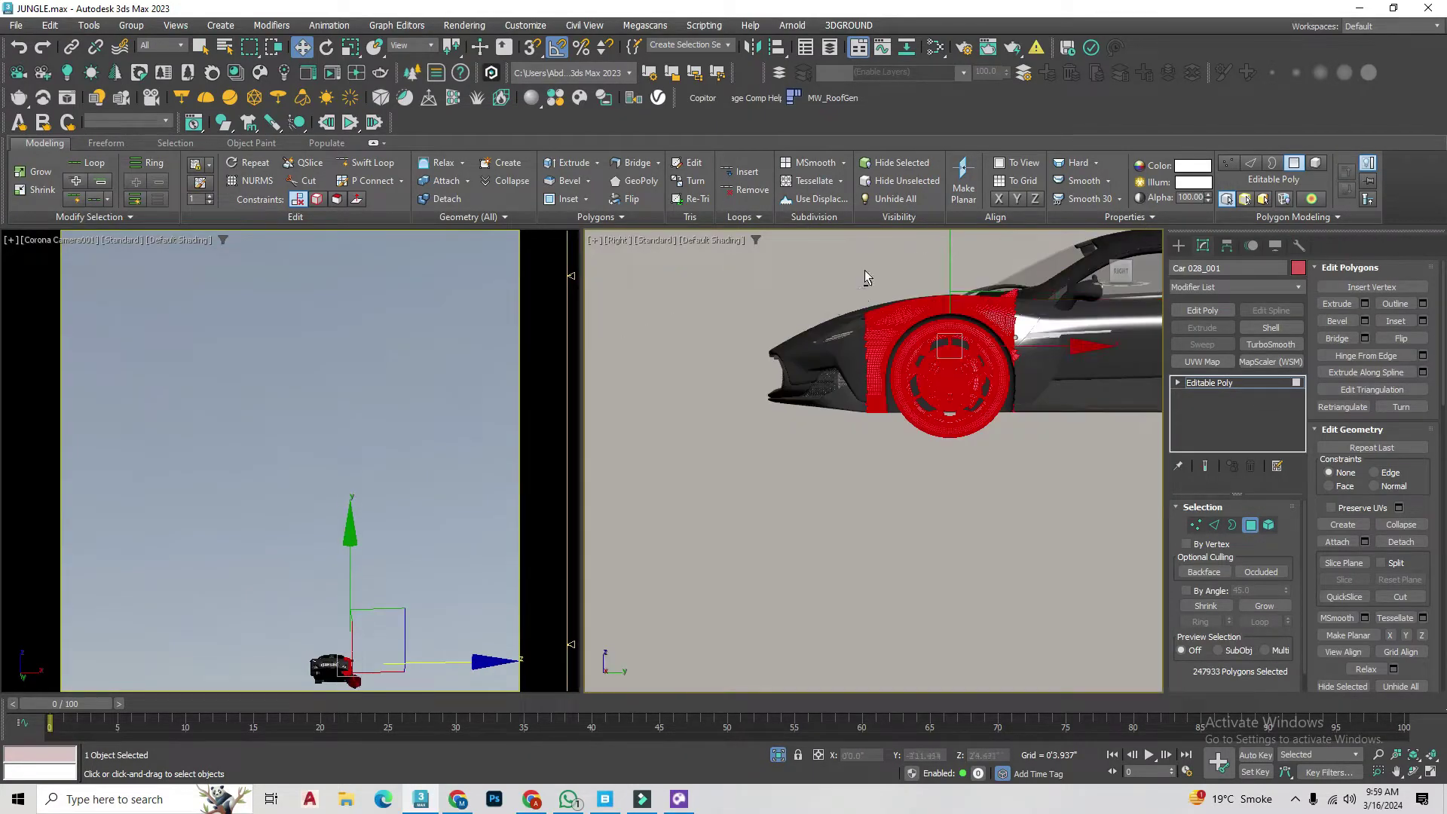
Step: Trim the polygon selection down to just the wheel polygons
alt+drag(827, 266, 892, 465)
scroll(1025, 343, up, 5)
key(F3)
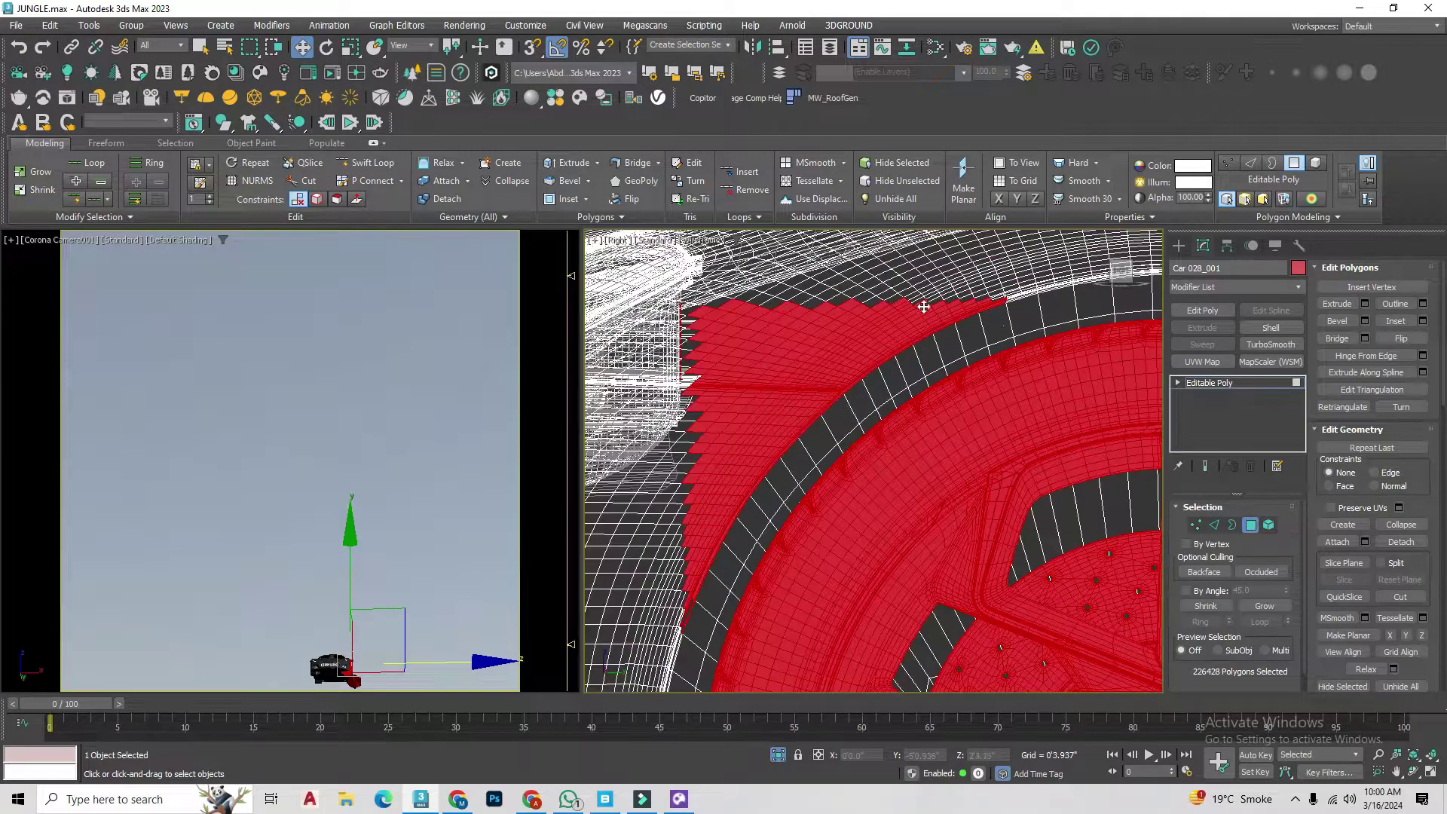
scroll(993, 337, up, 3)
scroll(670, 260, down, 3)
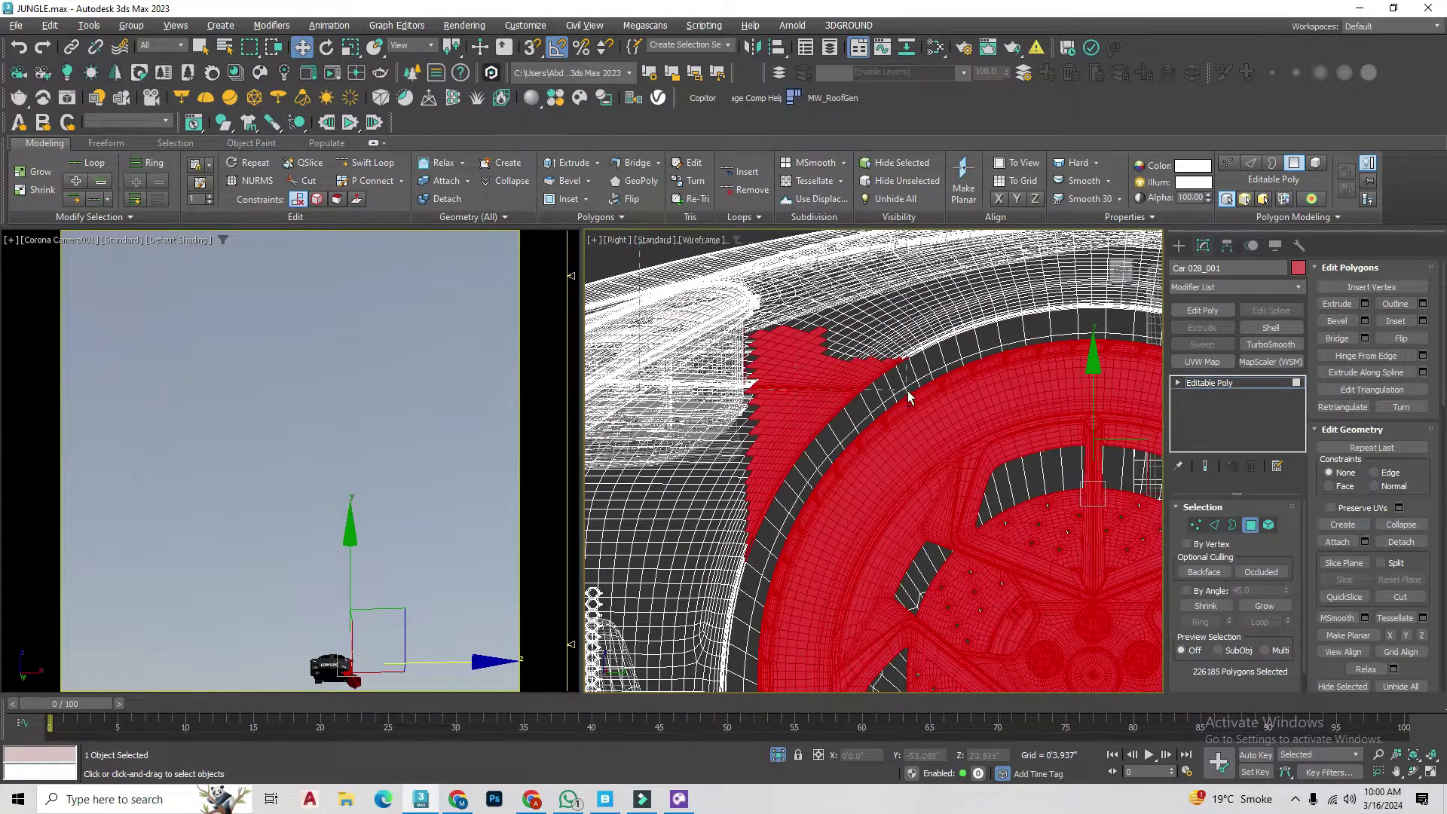
scroll(816, 441, up, 1)
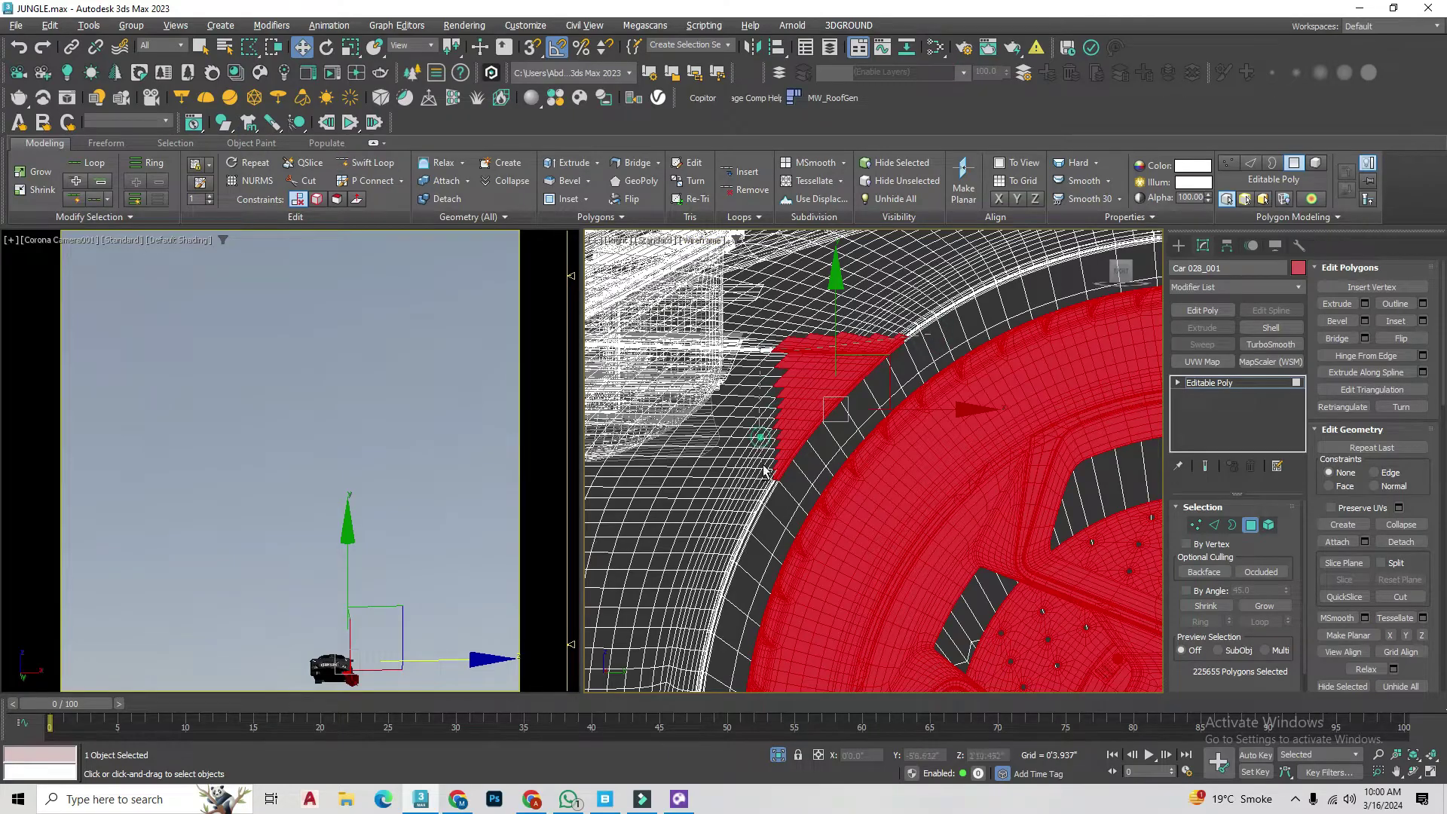
scroll(901, 322, down, 5)
scroll(882, 317, up, 4)
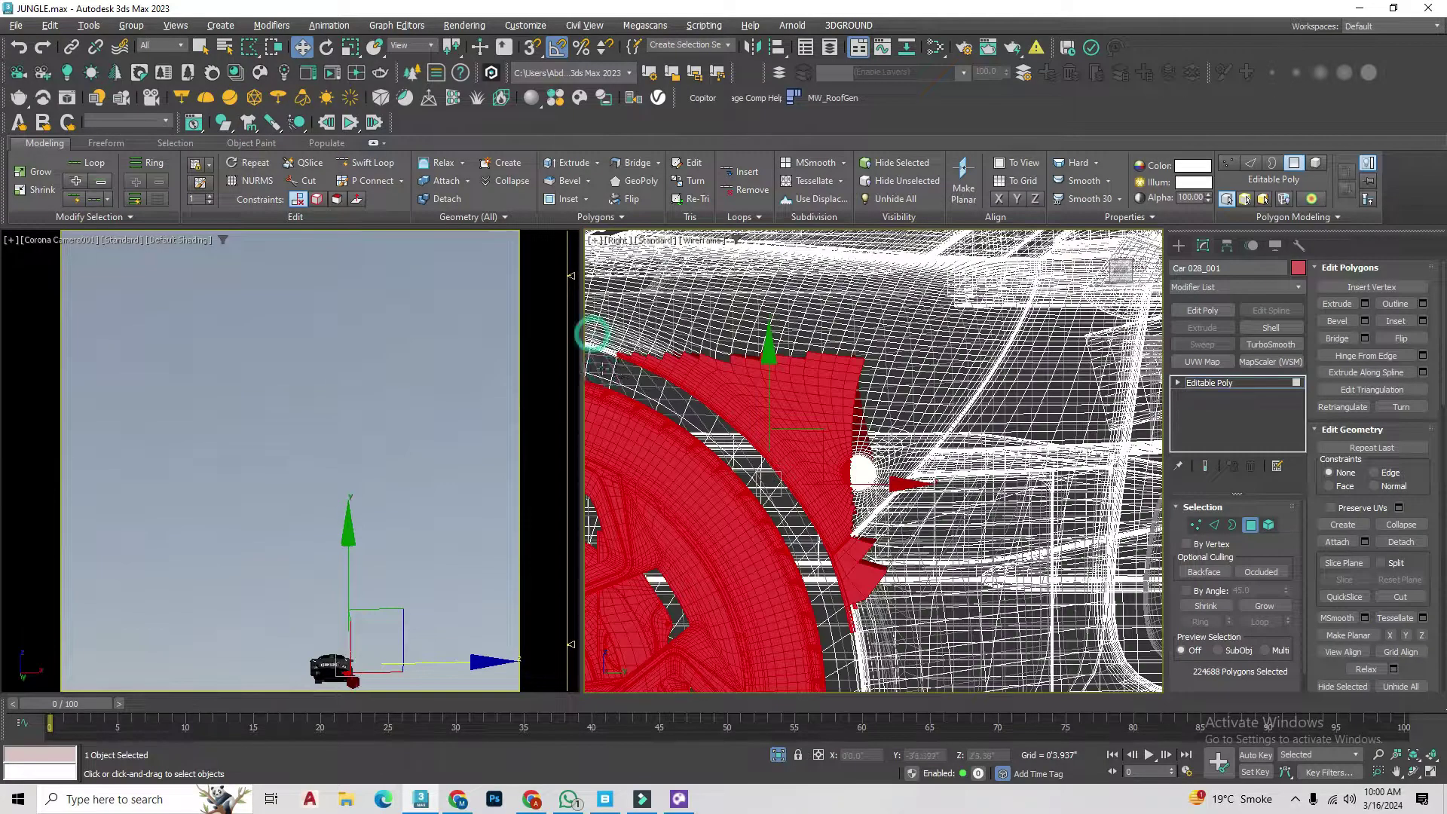
scroll(754, 452, down, 5)
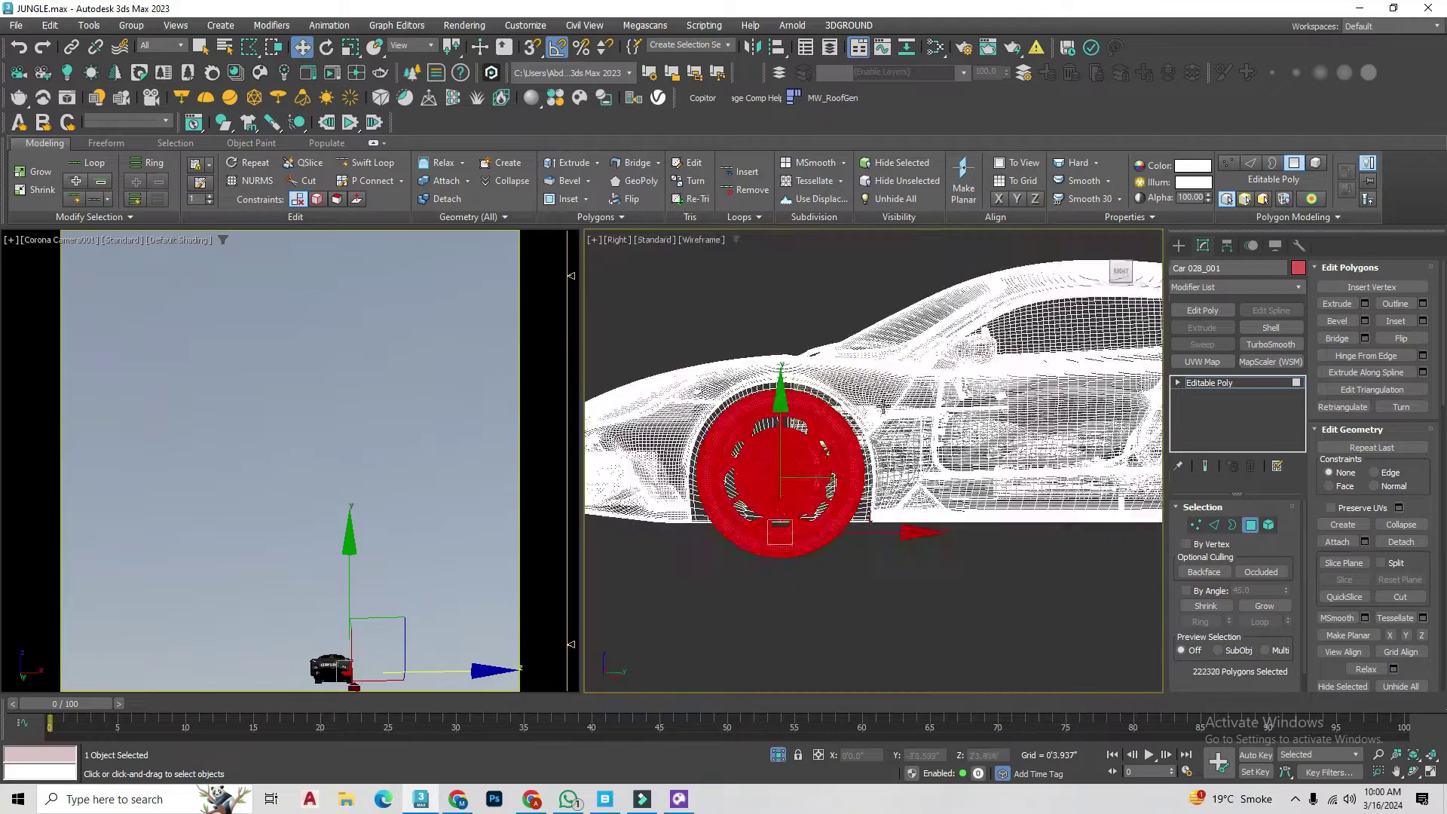
alt+middle_drag(829, 452, 905, 422)
Step: Detach the selected wheel polygons from the car body
click(1400, 496)
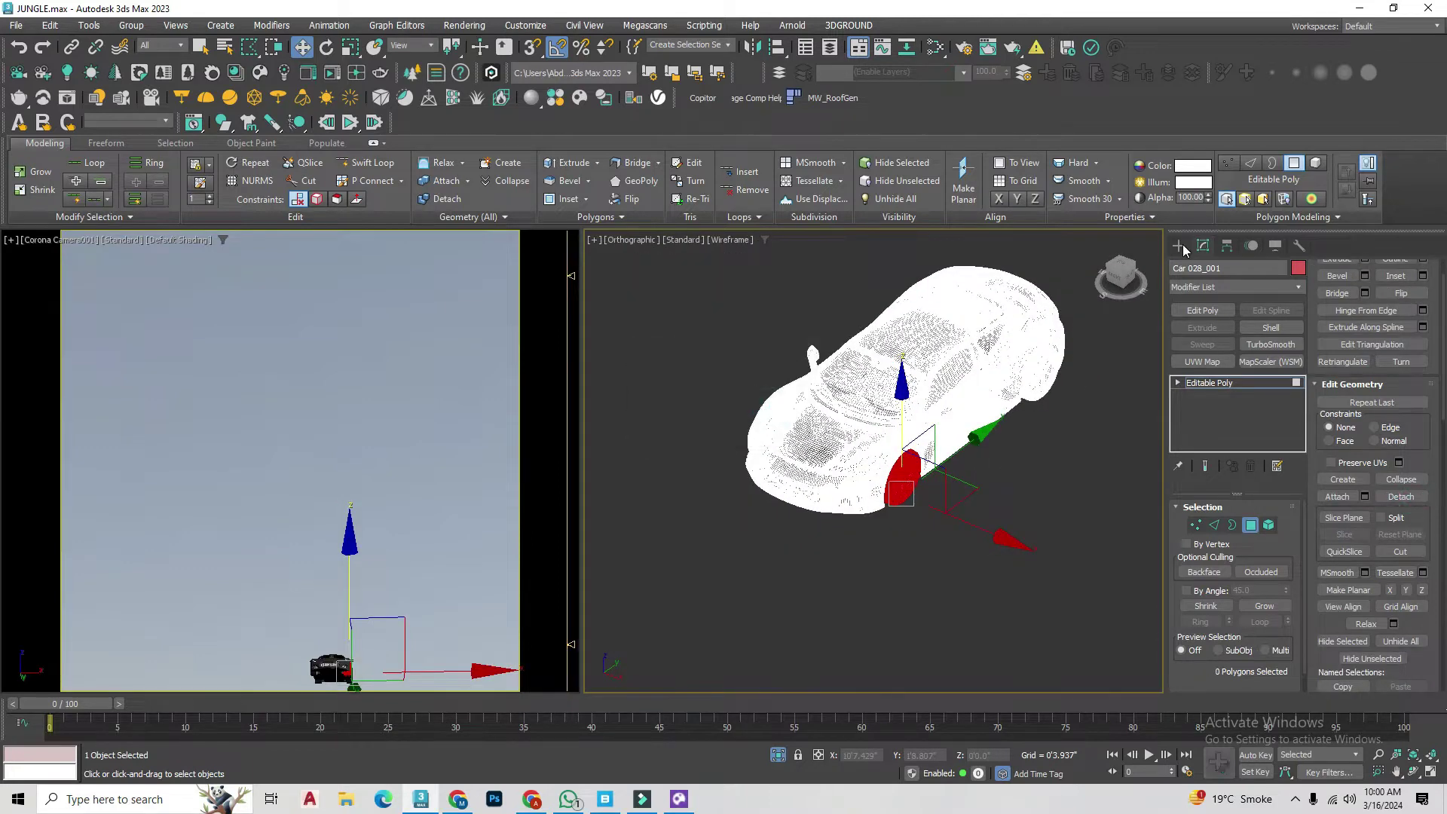
key(5)
alt+middle_drag(980, 377, 980, 452)
scroll(859, 437, up, 5)
scroll(1040, 388, down, 4)
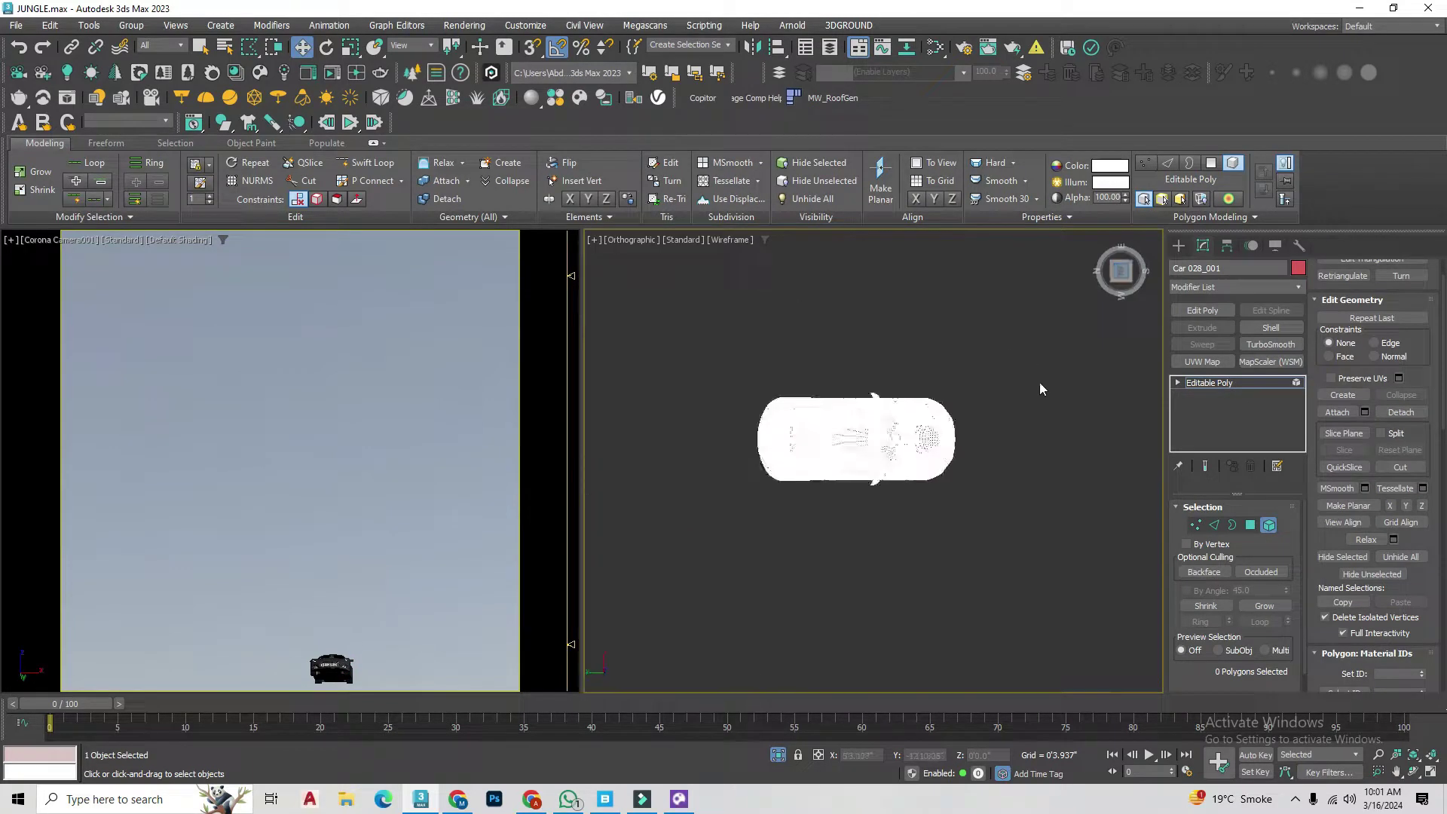
scroll(1040, 389, up, 5)
alt+middle_drag(1040, 389, 876, 505)
Step: Select all elements, deselect the body to keep both wheels, and exit sub-object mode
key(ctrl+a)
scroll(1010, 528, down, 5)
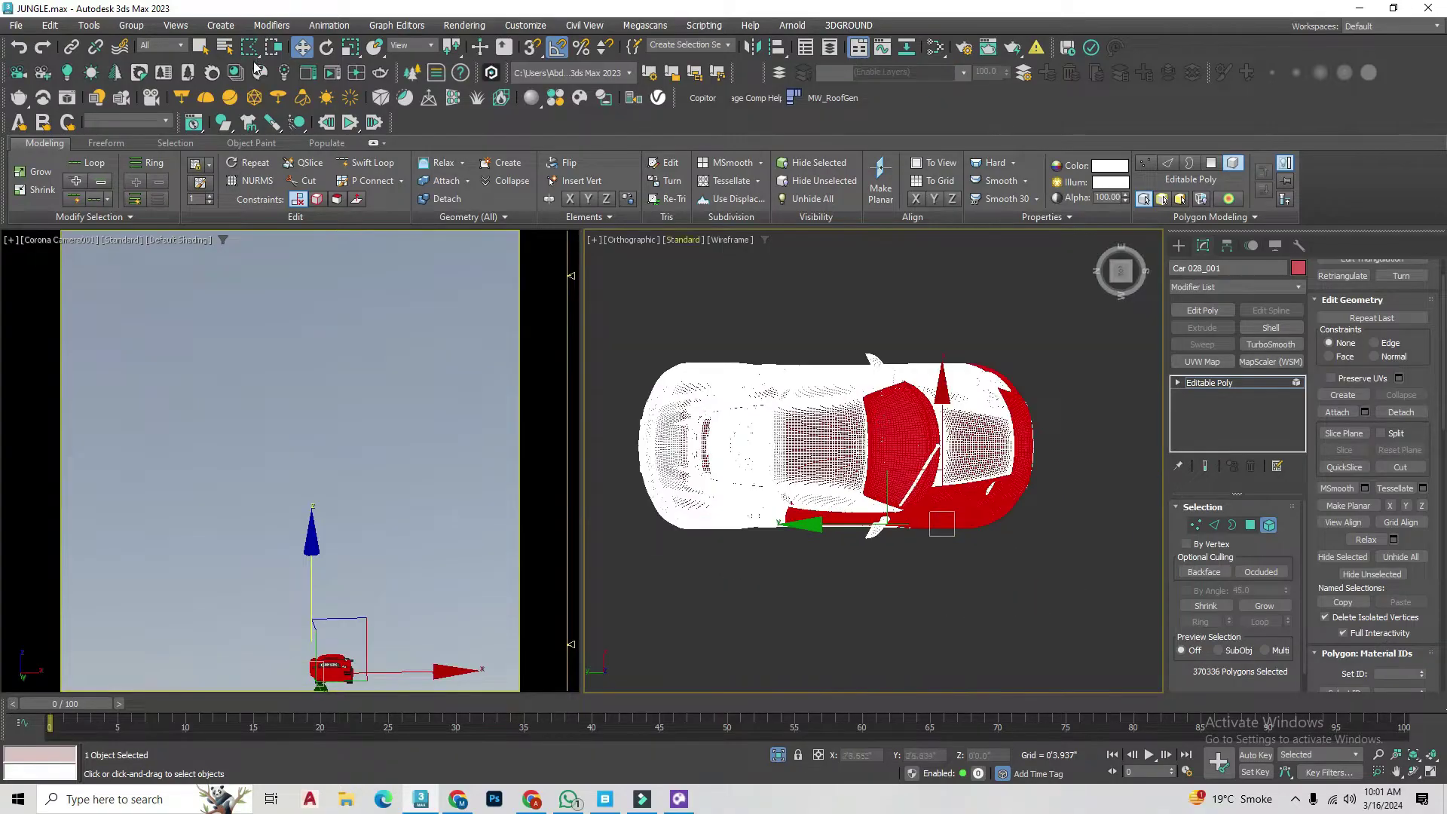
scroll(1010, 520, up, 5)
mouse_move(1008, 513)
alt+middle_down()
mouse_move(838, 477)
mouse_move(979, 437)
mouse_move(924, 532)
alt+middle_up()
scroll(838, 476, down, 2)
alt+click(838, 476)
scroll(838, 476, up, 3)
scroll(1033, 407, up, 3)
scroll(1033, 407, down, 3)
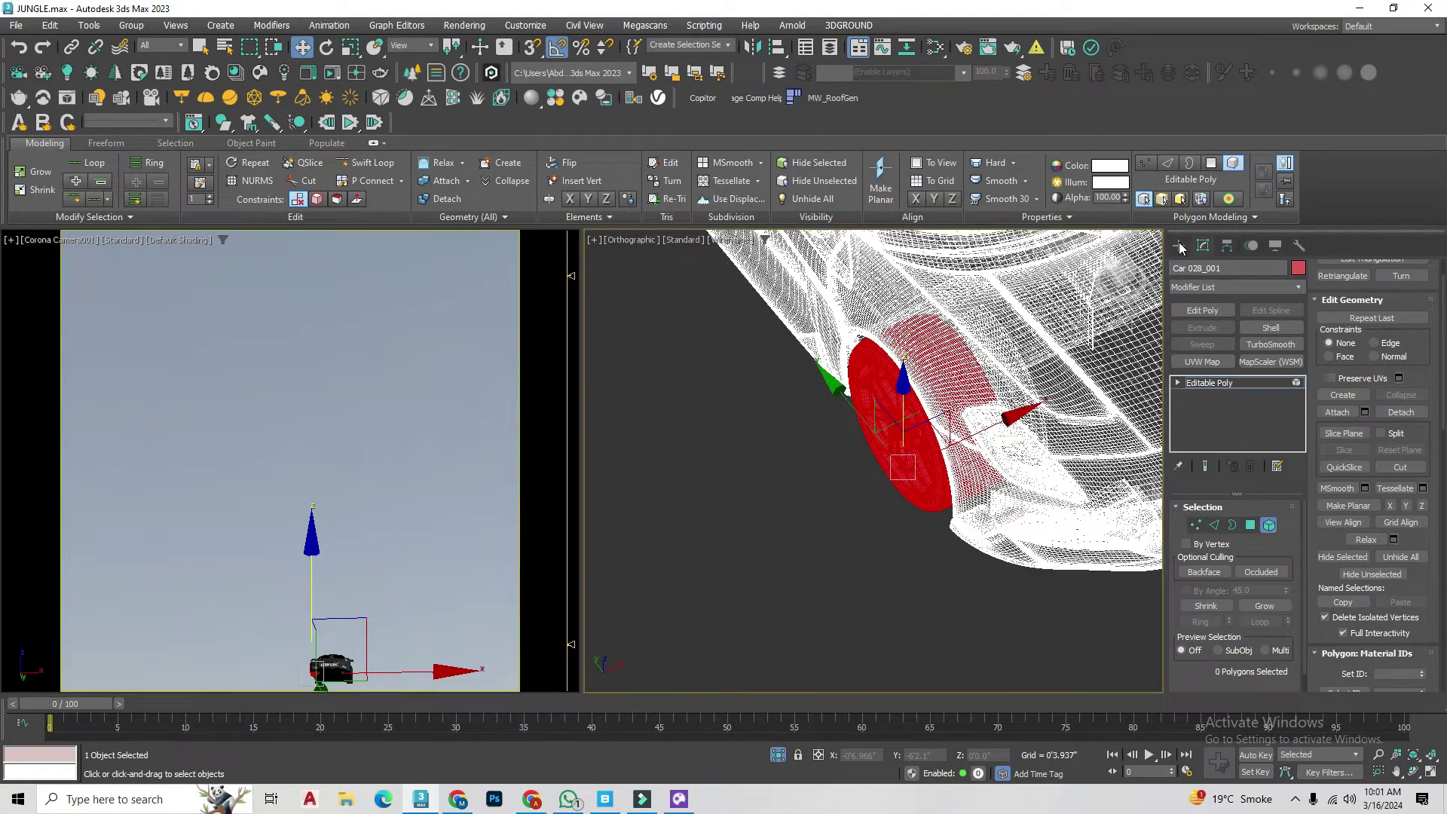
click(1179, 245)
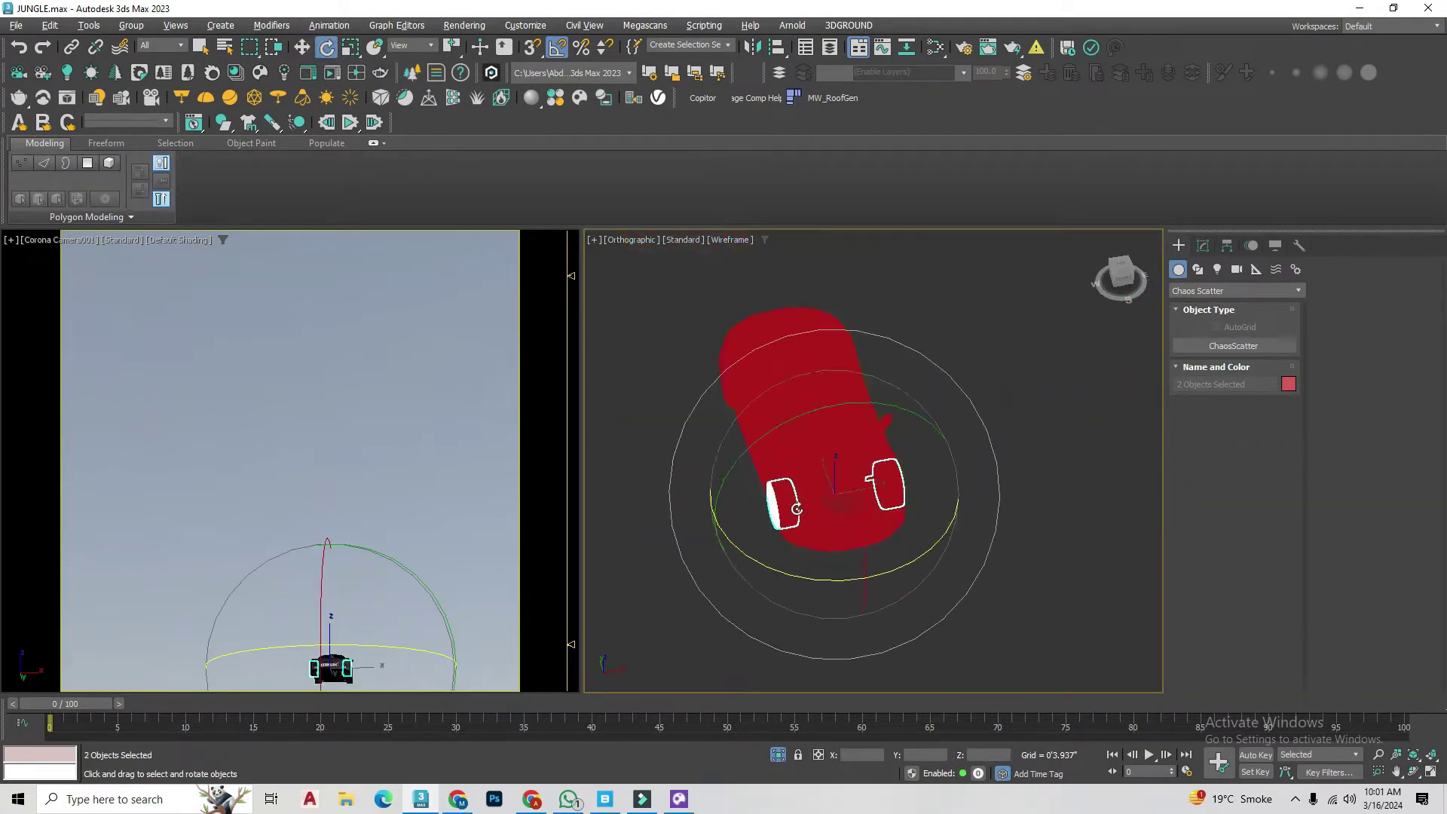
Step: Set the reference coordinate system to Local so the wheels rotate on their own axes
scroll(797, 509, up, 5)
click(416, 107)
scroll(847, 577, down, 4)
key(F3)
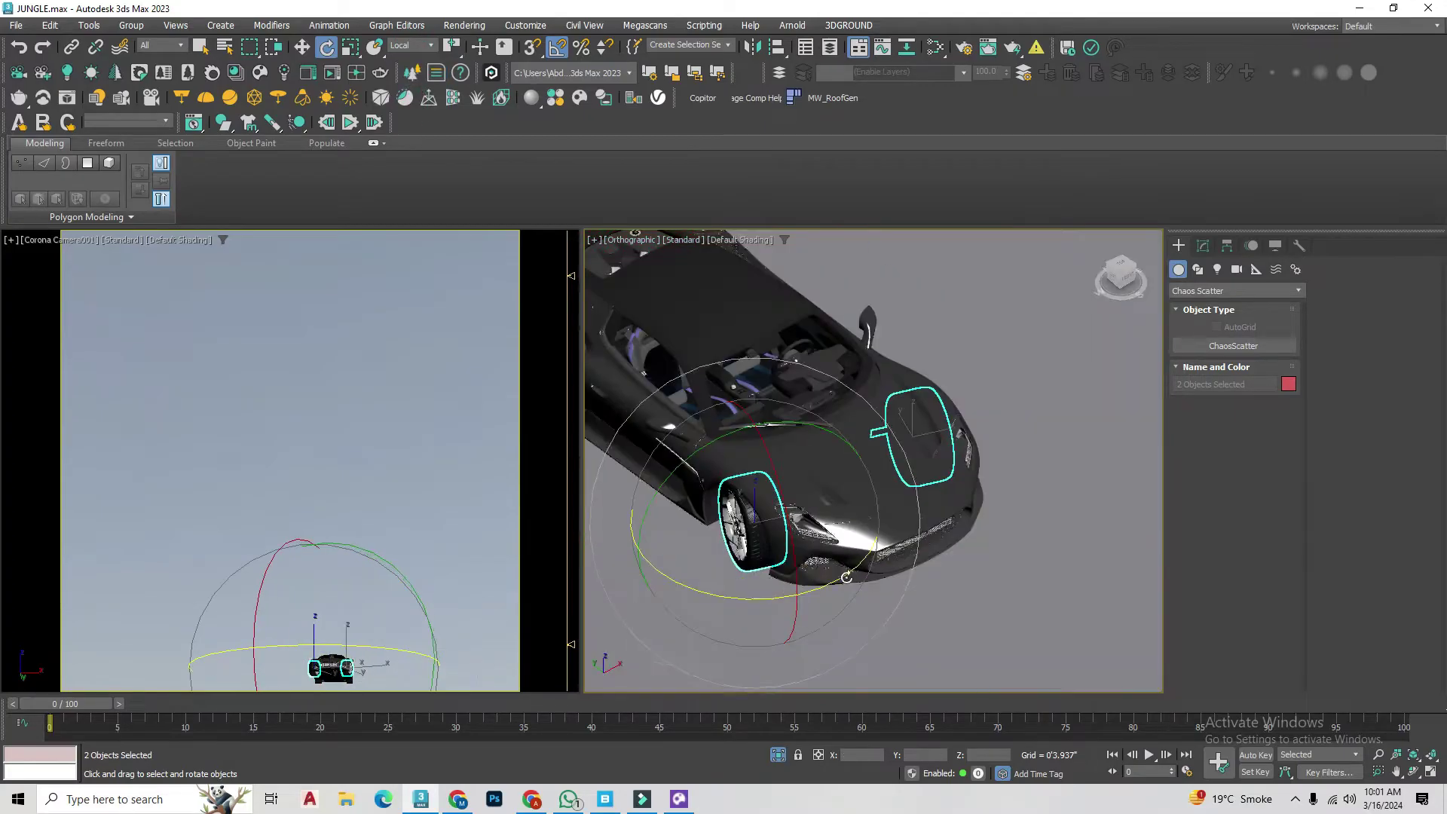
alt+middle_drag(933, 601, 980, 572)
Step: Select the car together with its wheels using the Move tool
click(1066, 517)
key(w)
scroll(1065, 517, up, 5)
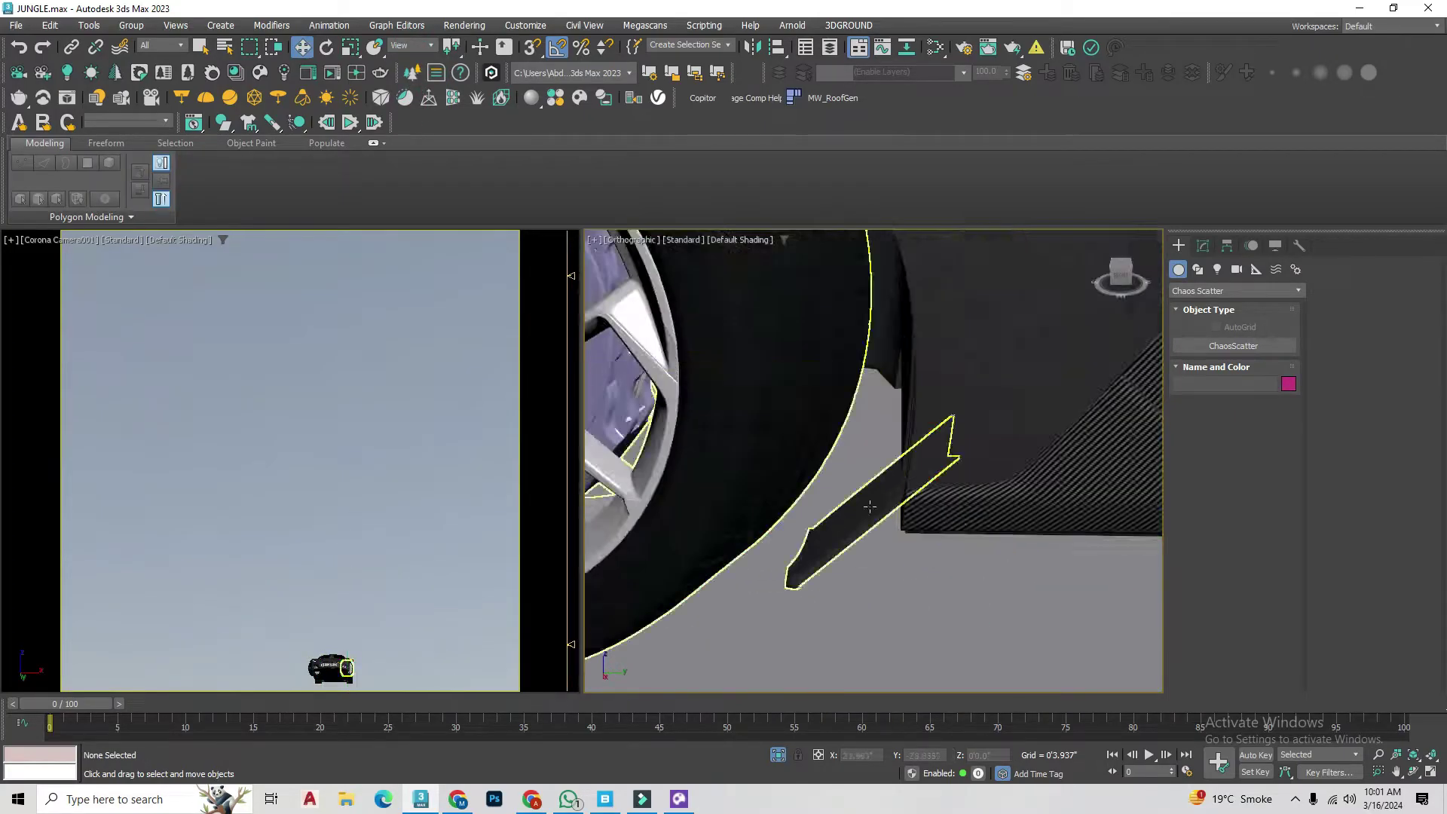
scroll(999, 641, down, 5)
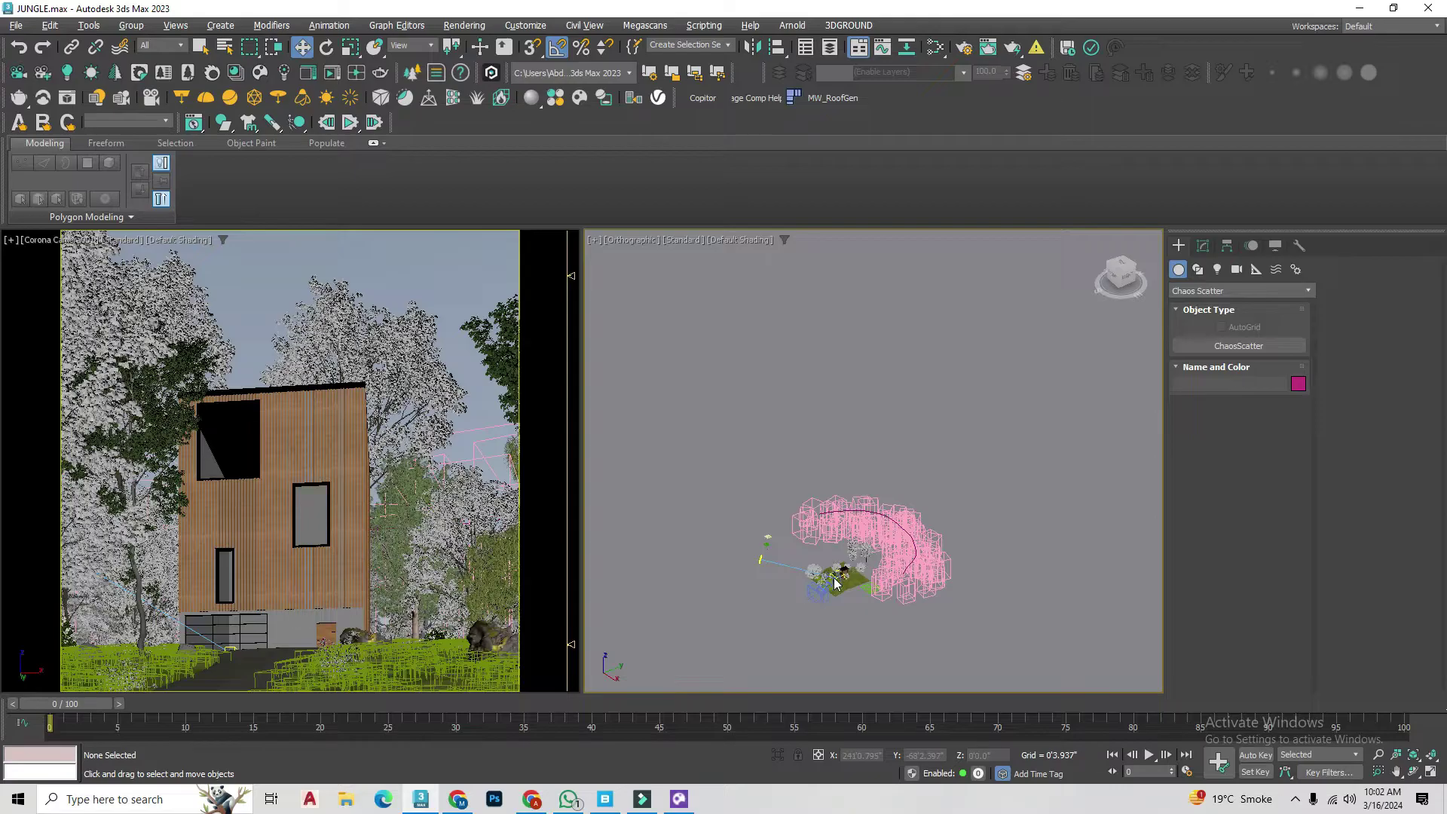
Step: Select two tree proxies and an object near the house, then clear the selection
click(835, 582)
scroll(884, 606, up, 8)
scroll(893, 509, down, 3)
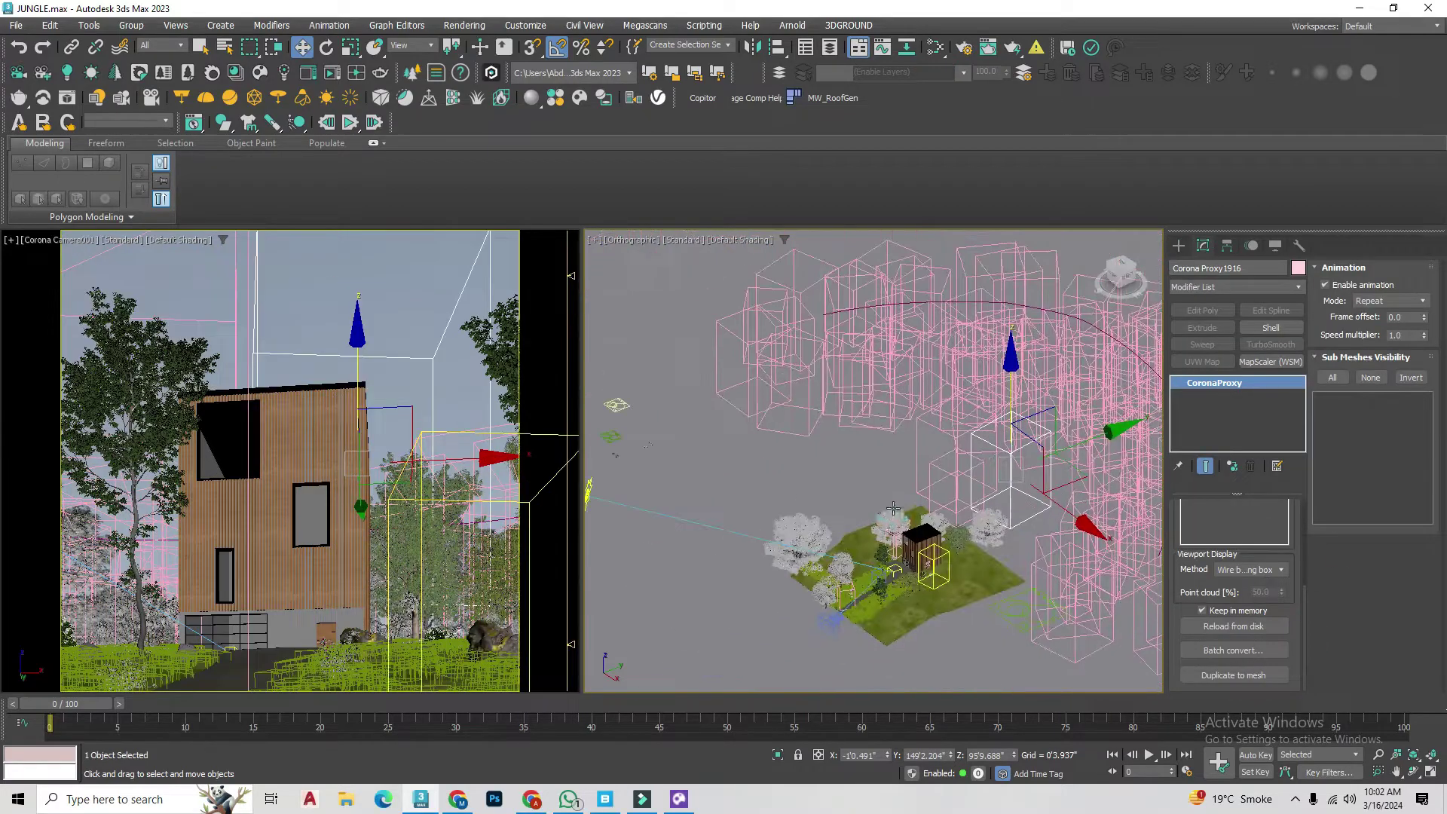
scroll(893, 509, up, 3)
click(893, 509)
scroll(893, 508, up, 5)
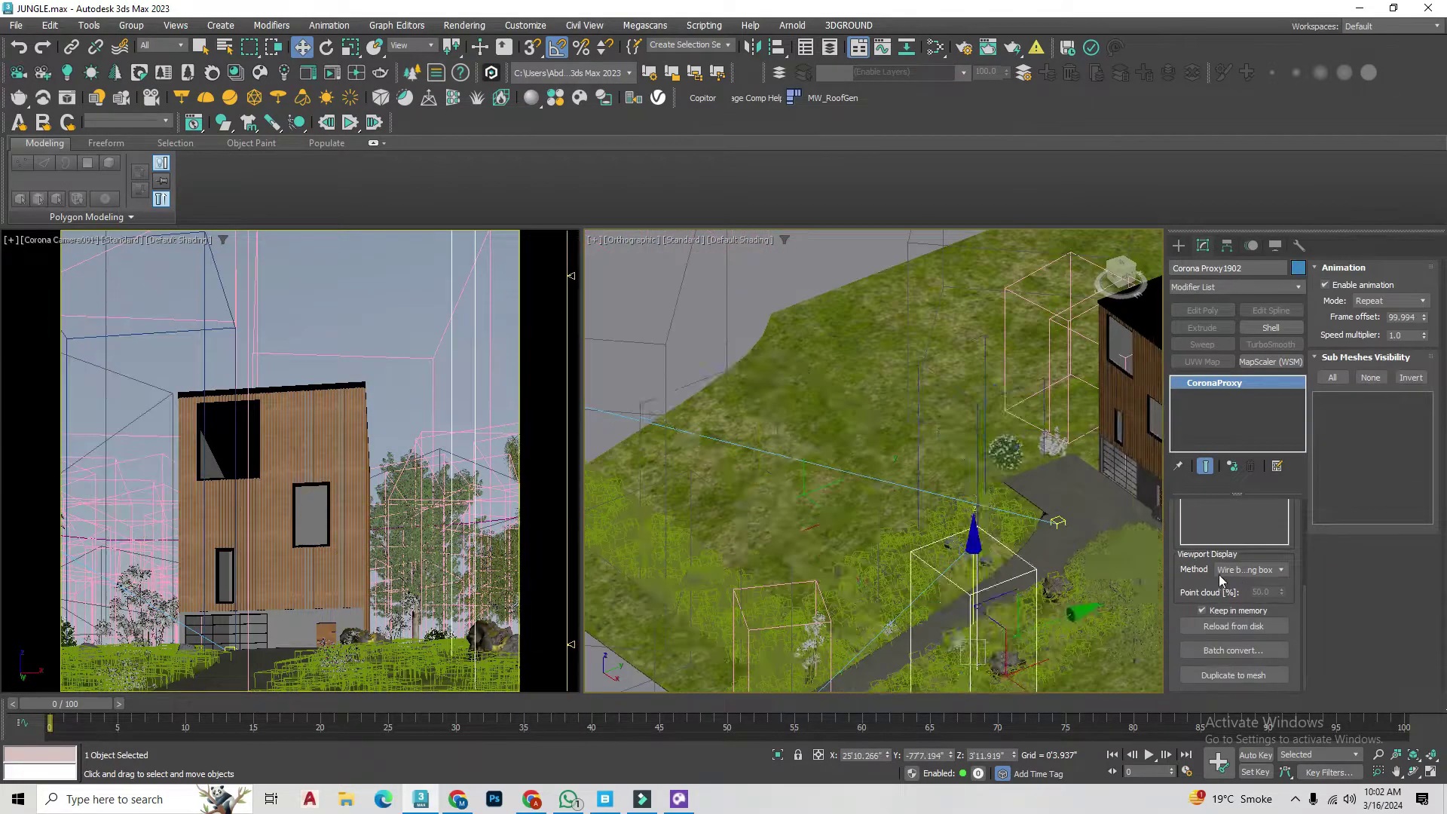
scroll(829, 490, down, 5)
scroll(829, 490, down, 3)
click(1093, 279)
click(790, 504)
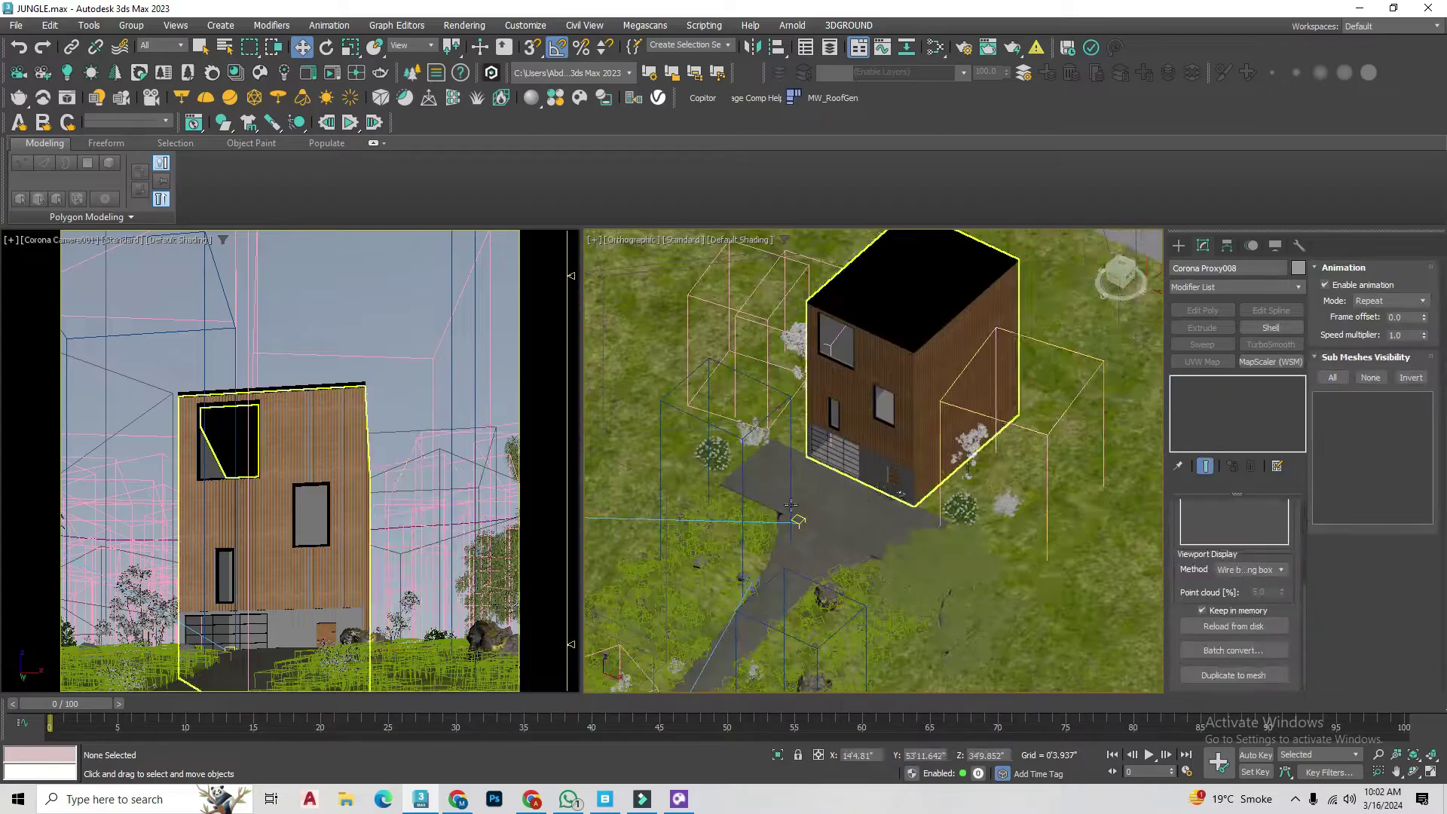
Step: Rotate the car group to angle it in the driveway
scroll(790, 505, up, 3)
click(935, 452)
key(e)
scroll(920, 509, up, 3)
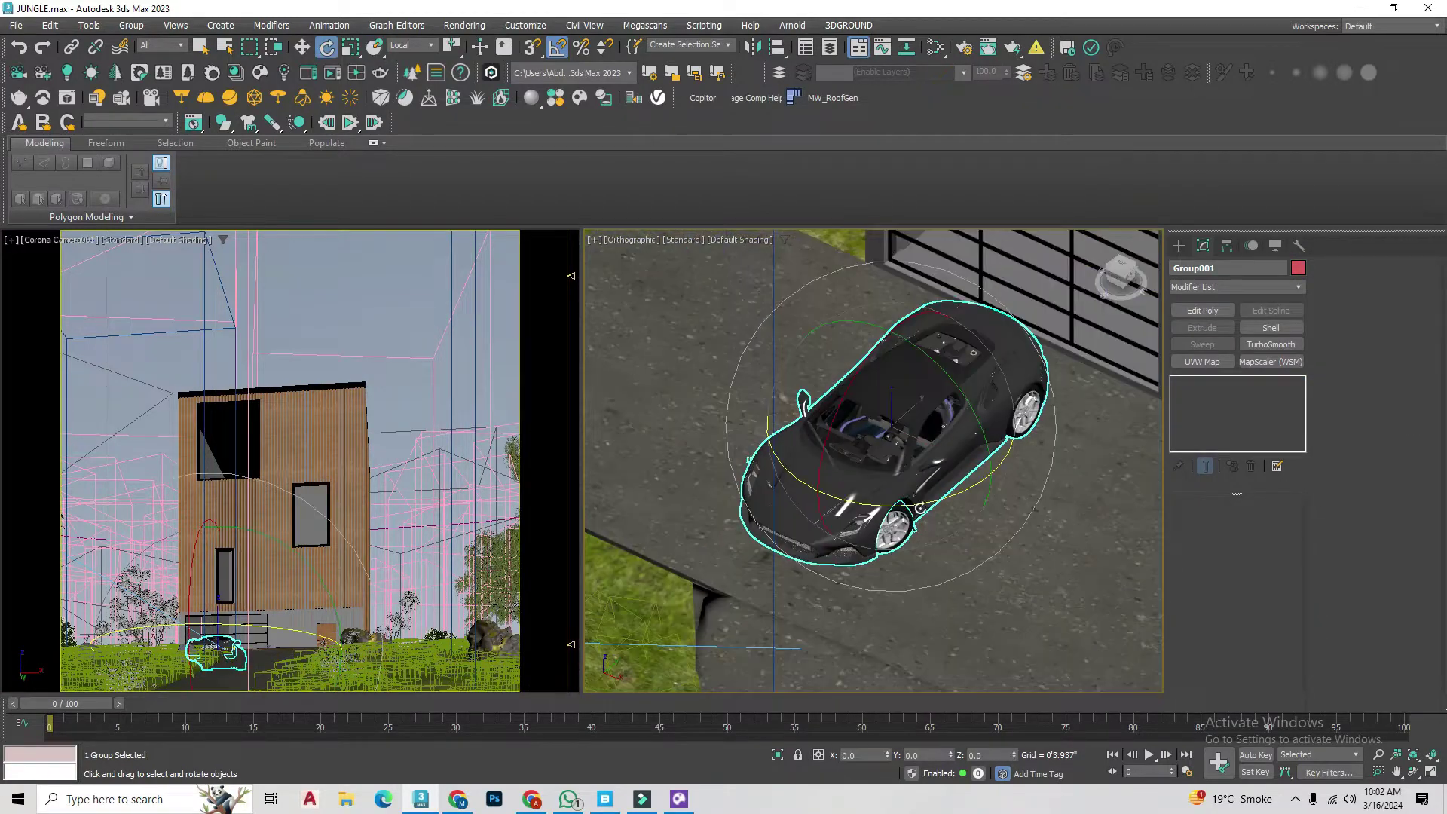
scroll(920, 509, down, 3)
key(w)
scroll(867, 528, down, 3)
Step: Move the Corona camera to reframe the house
click(799, 632)
scroll(799, 632, up, 2)
mouse_move(799, 631)
mouse_down()
mouse_move(836, 677)
mouse_move(838, 654)
mouse_up()
Step: Select the camera target and the tree beside the house, then clear the selection
click(966, 343)
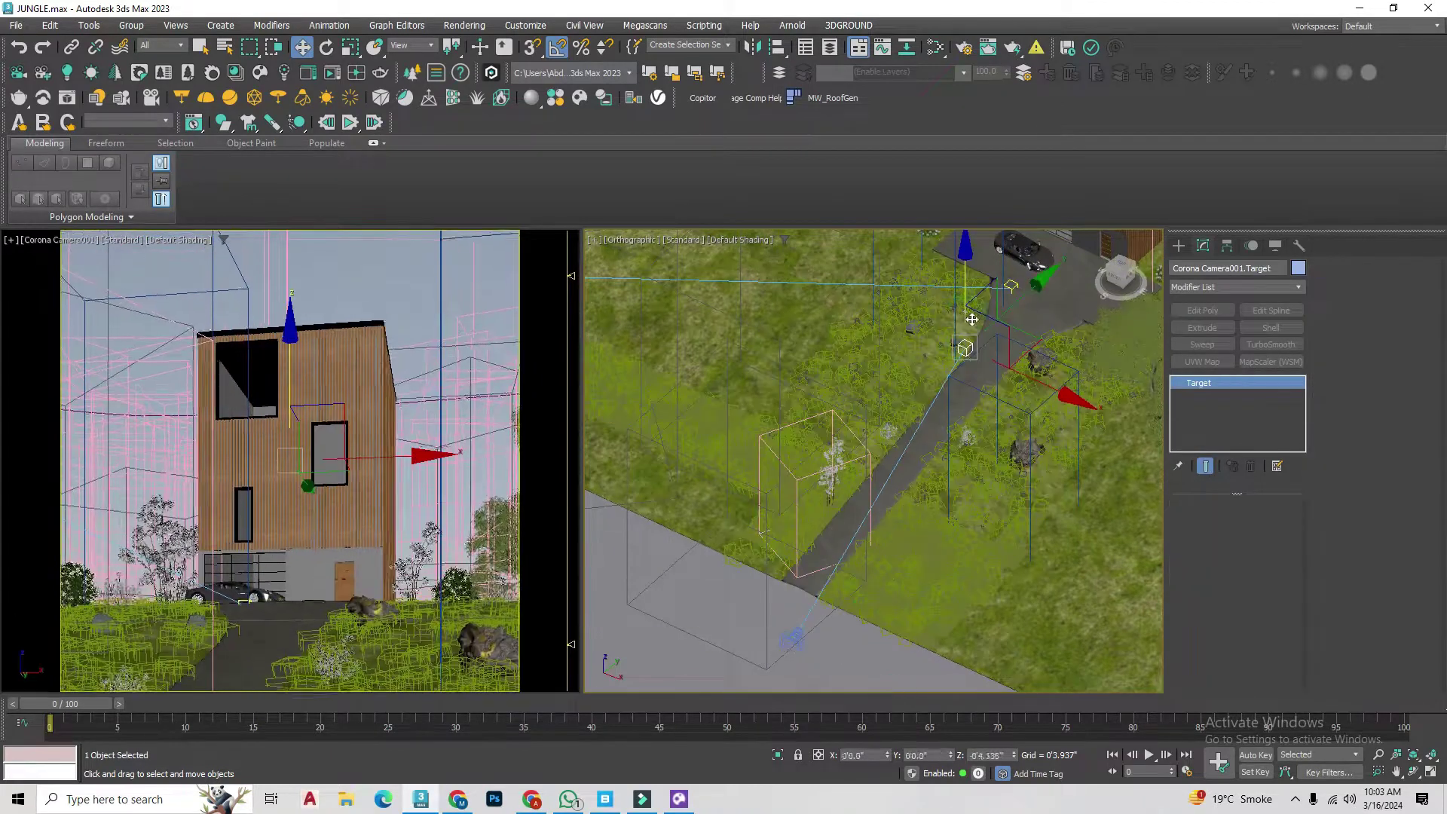
click(951, 305)
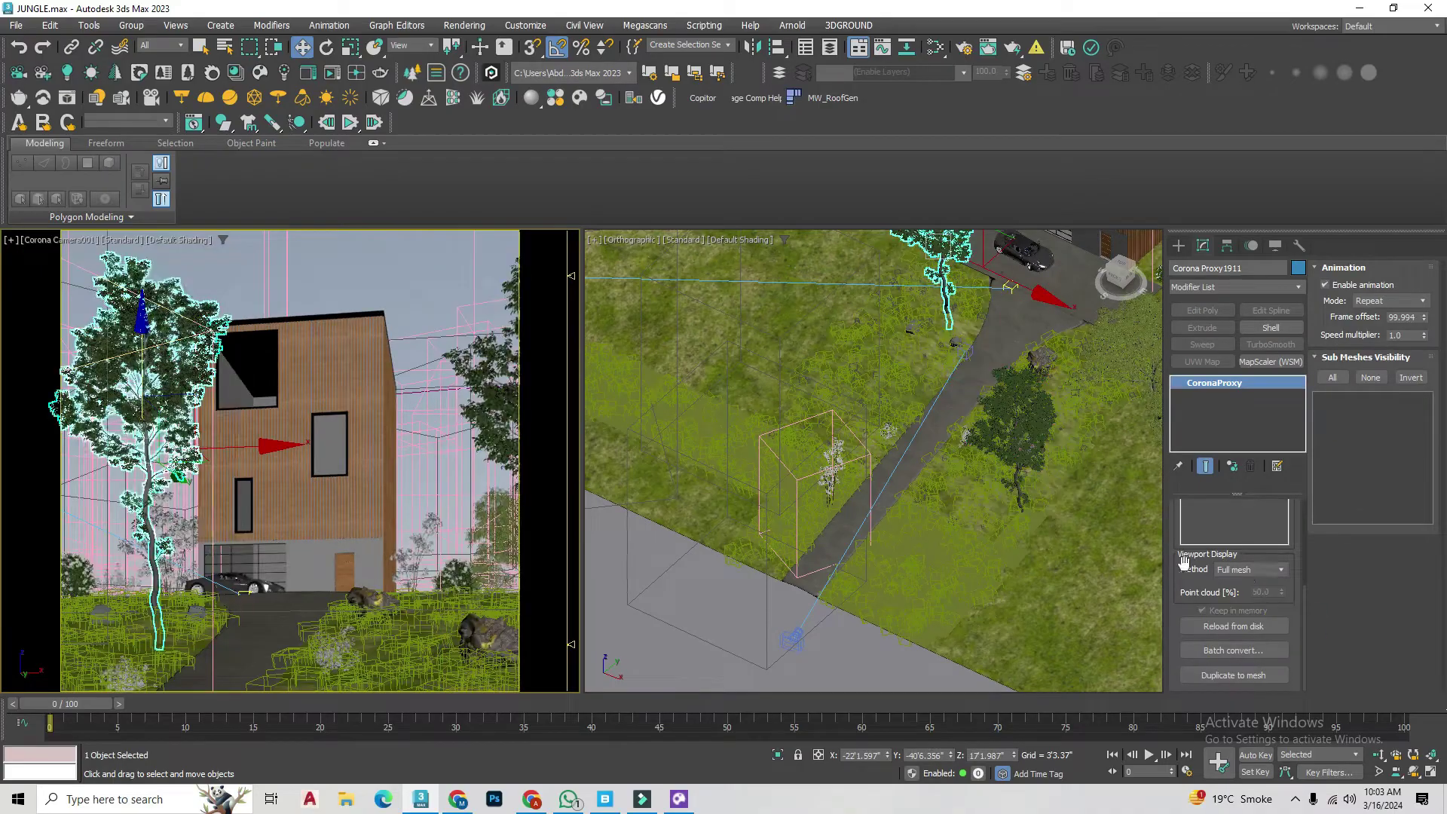
click(814, 467)
scroll(942, 482, down, 5)
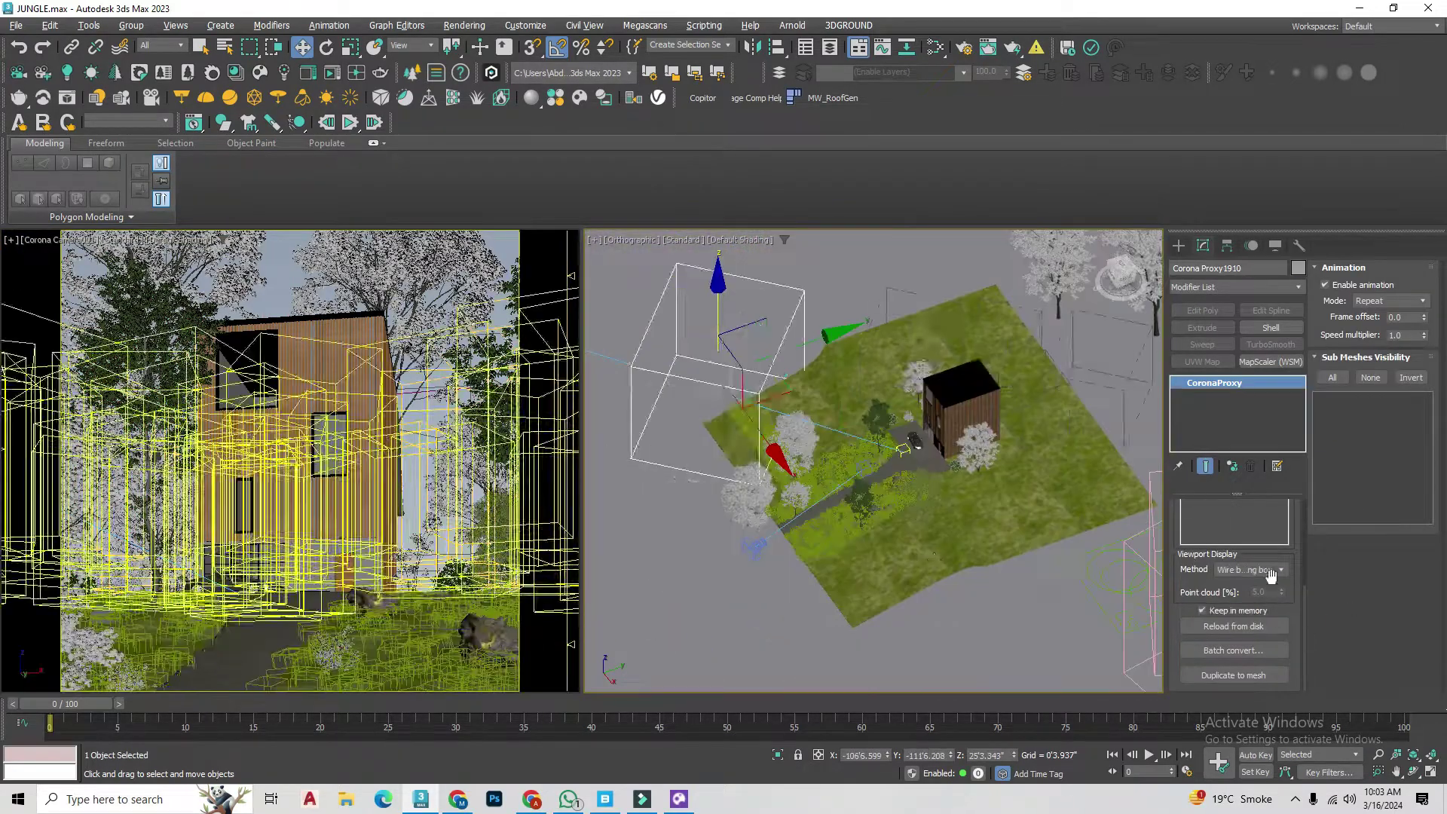
Step: Rotate another tree about 20 degrees and shift it to the left
click(693, 422)
scroll(776, 482, up, 5)
key(e)
drag(822, 562, 756, 548)
key(w)
drag(792, 468, 761, 471)
click(286, 326)
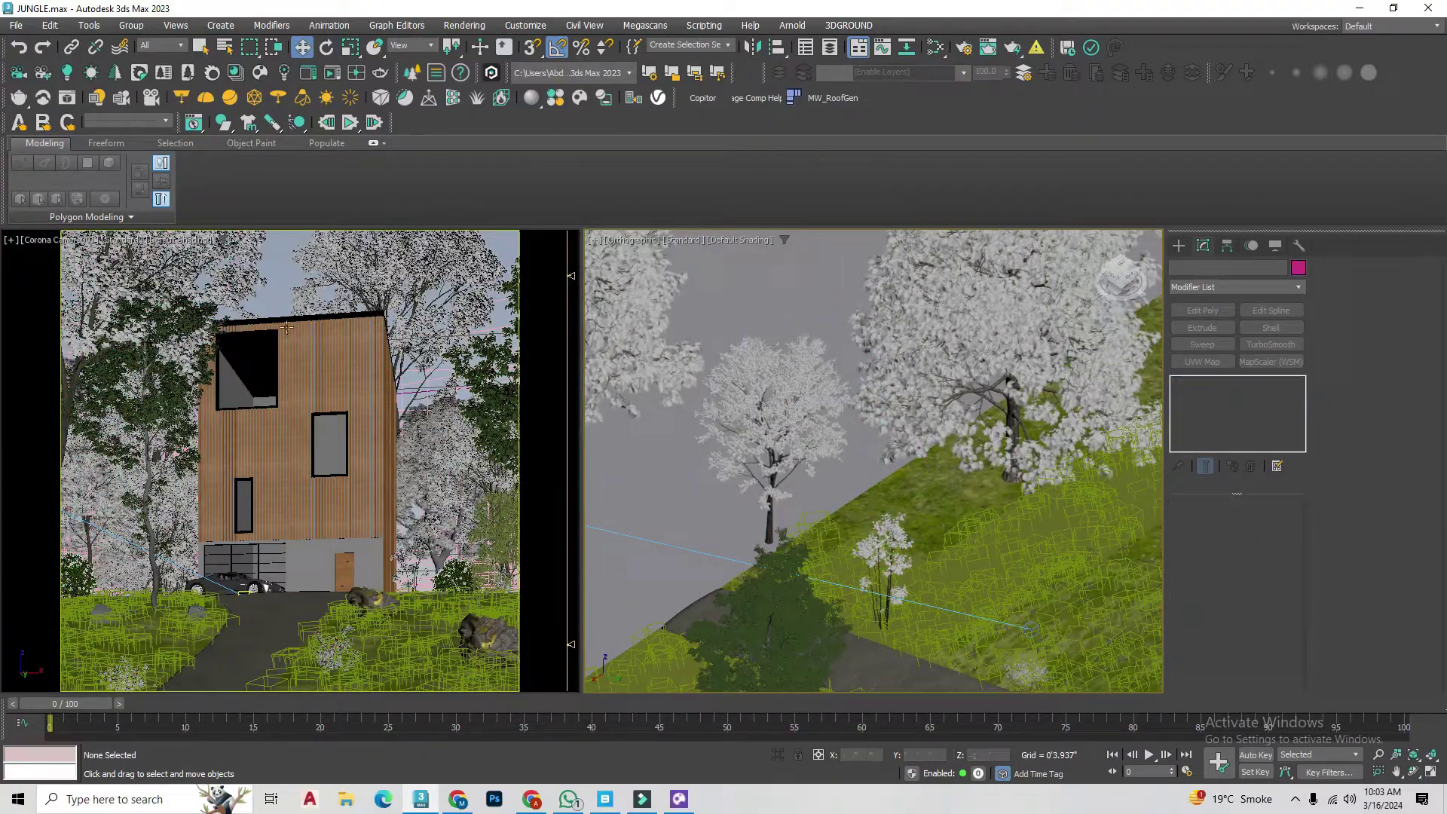
Step: Shift-drag a tree to make a copy, then pan to view the house and lawn
scroll(754, 468, down, 4)
click(663, 453)
shift+drag(663, 467, 694, 478)
key(Return)
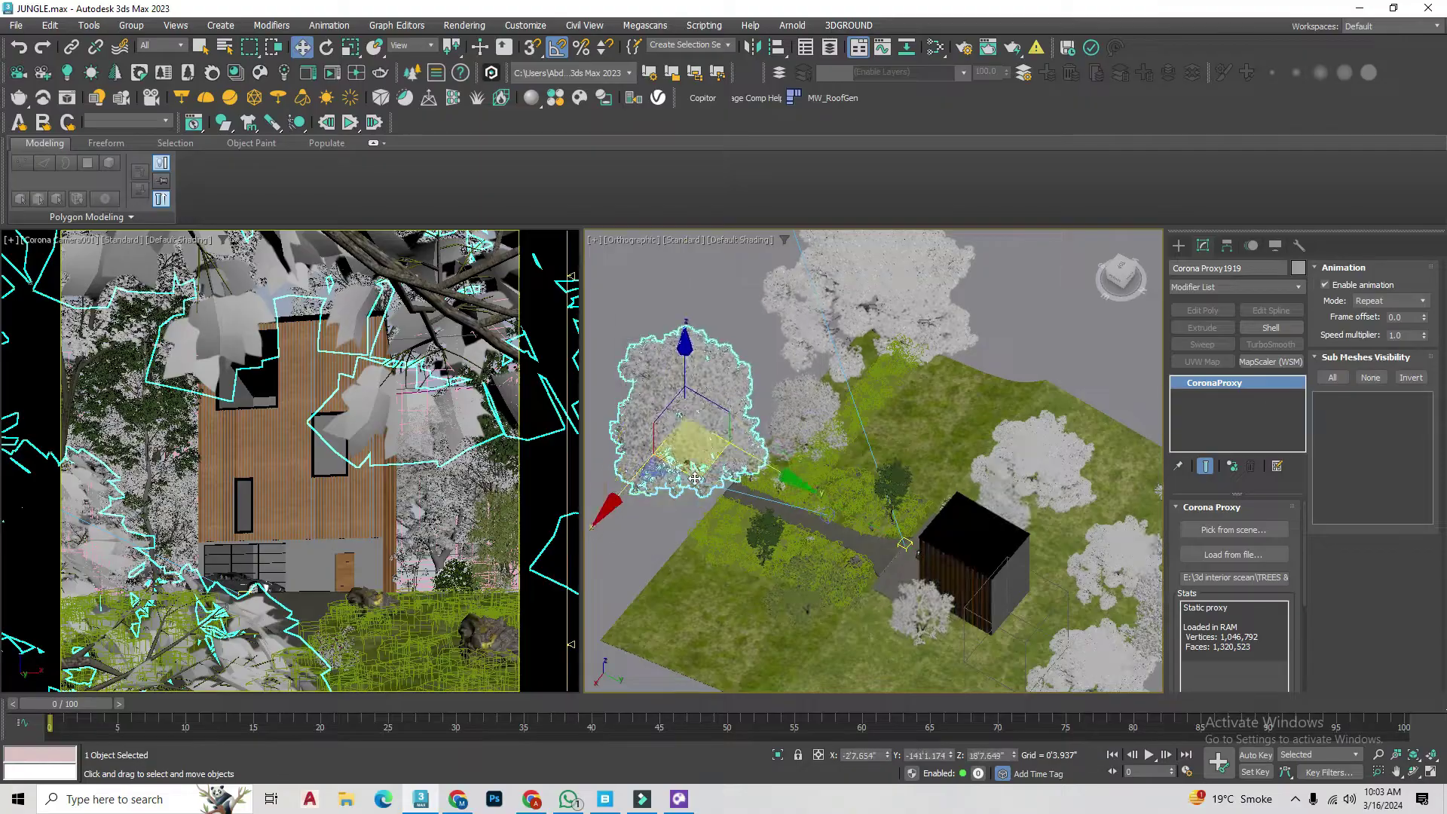
middle_drag(694, 478, 814, 455)
click(548, 296)
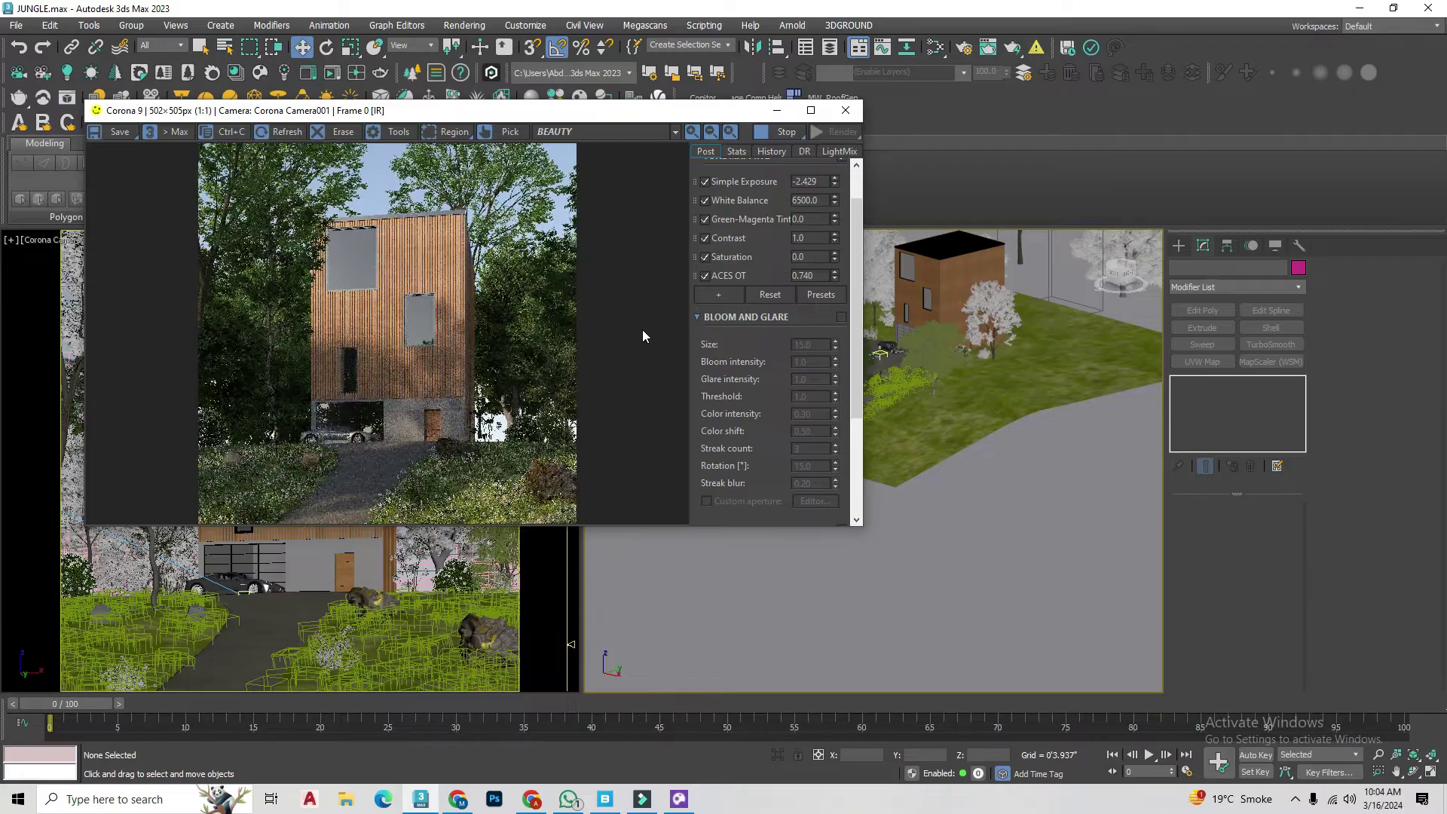
Step: Select Corona Sun001 and lower it along Z
scroll(925, 565, down, 3)
mouse_move(916, 568)
alt+middle_down()
mouse_move(967, 565)
mouse_move(875, 591)
alt+middle_up()
scroll(874, 591, up, 3)
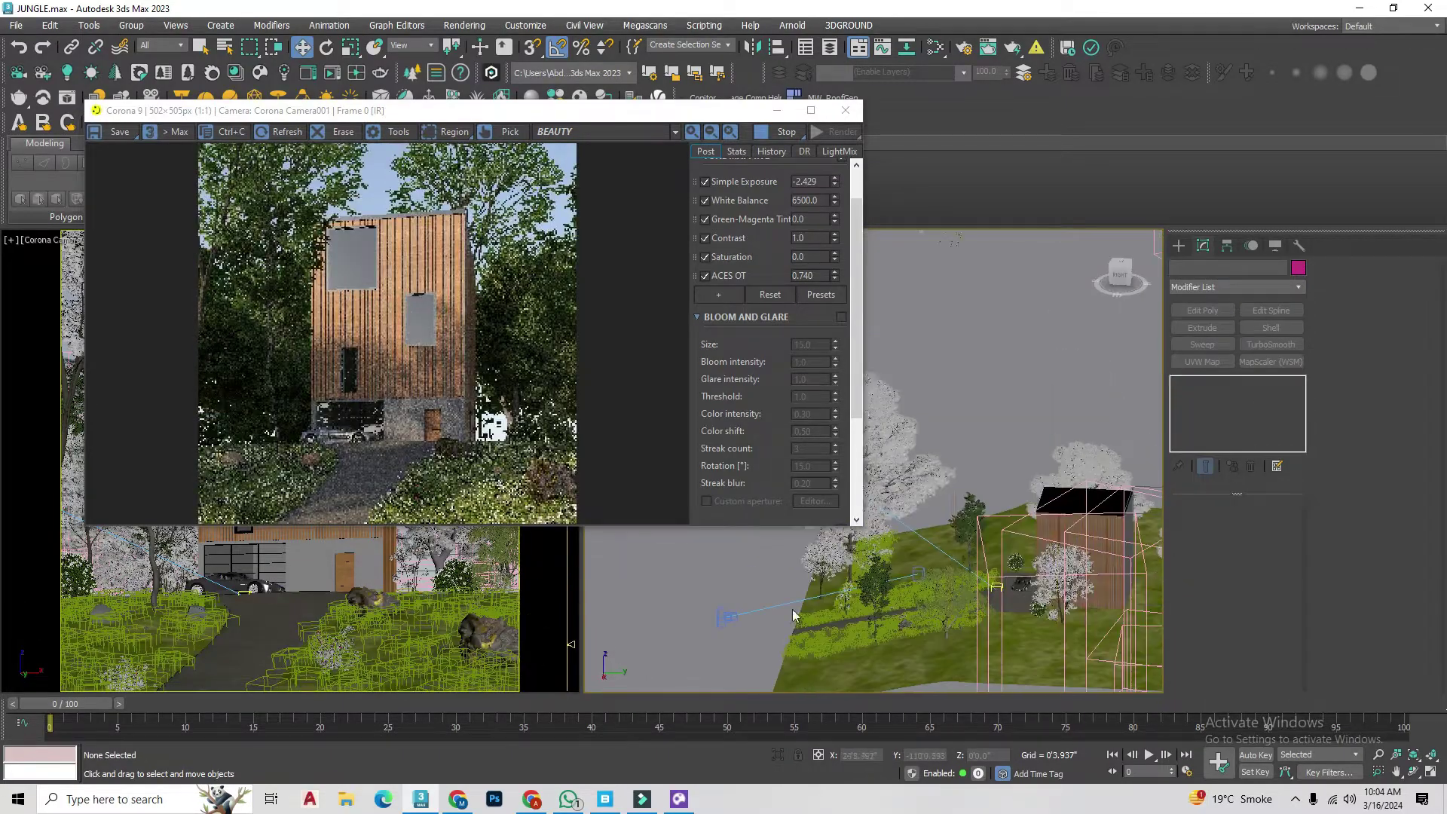
scroll(930, 541, down, 3)
click(1011, 549)
scroll(1054, 627, down, 2)
scroll(1053, 627, down, 2)
scroll(1053, 627, up, 2)
scroll(972, 437, up, 3)
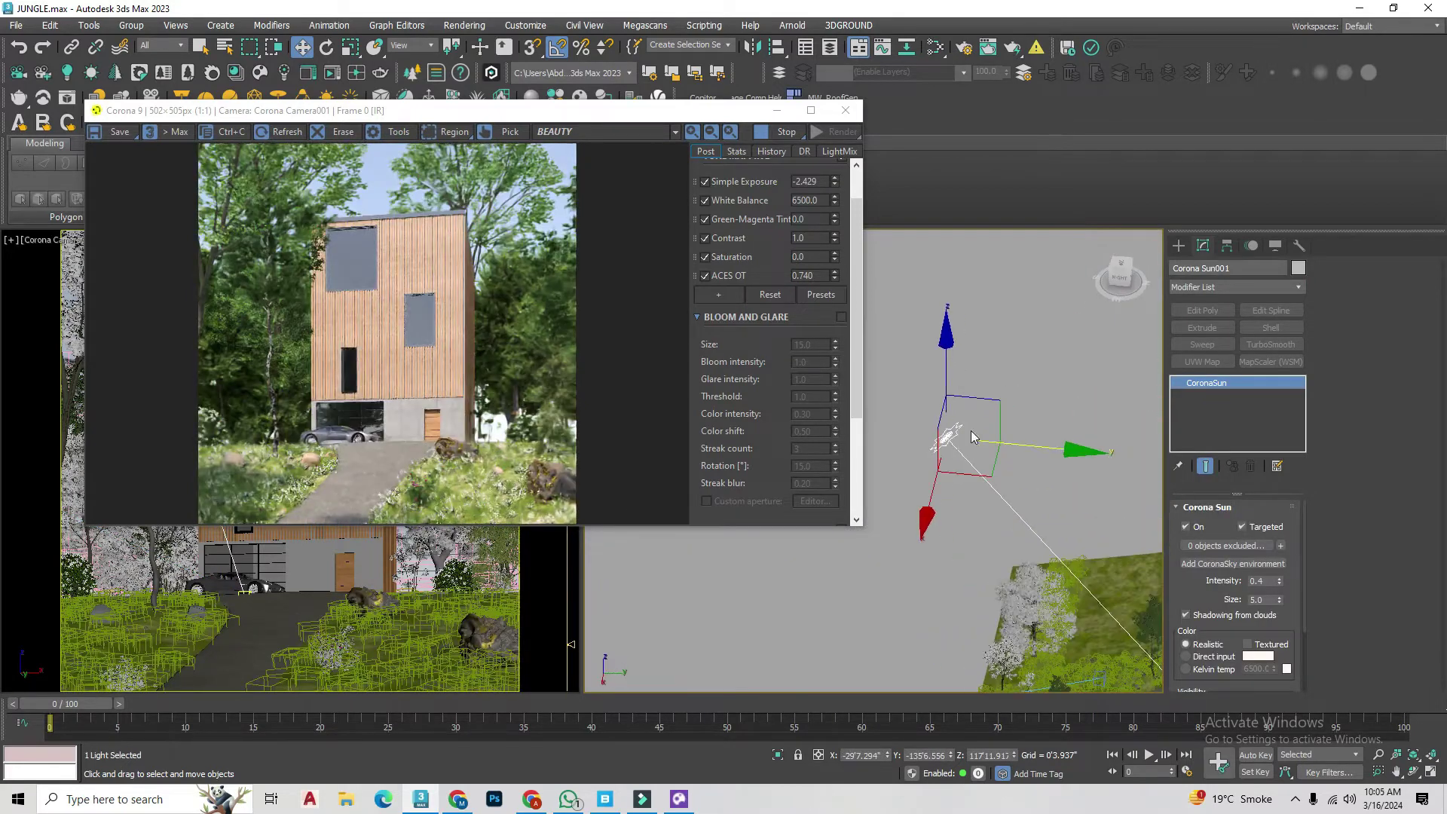
drag(957, 449, 962, 516)
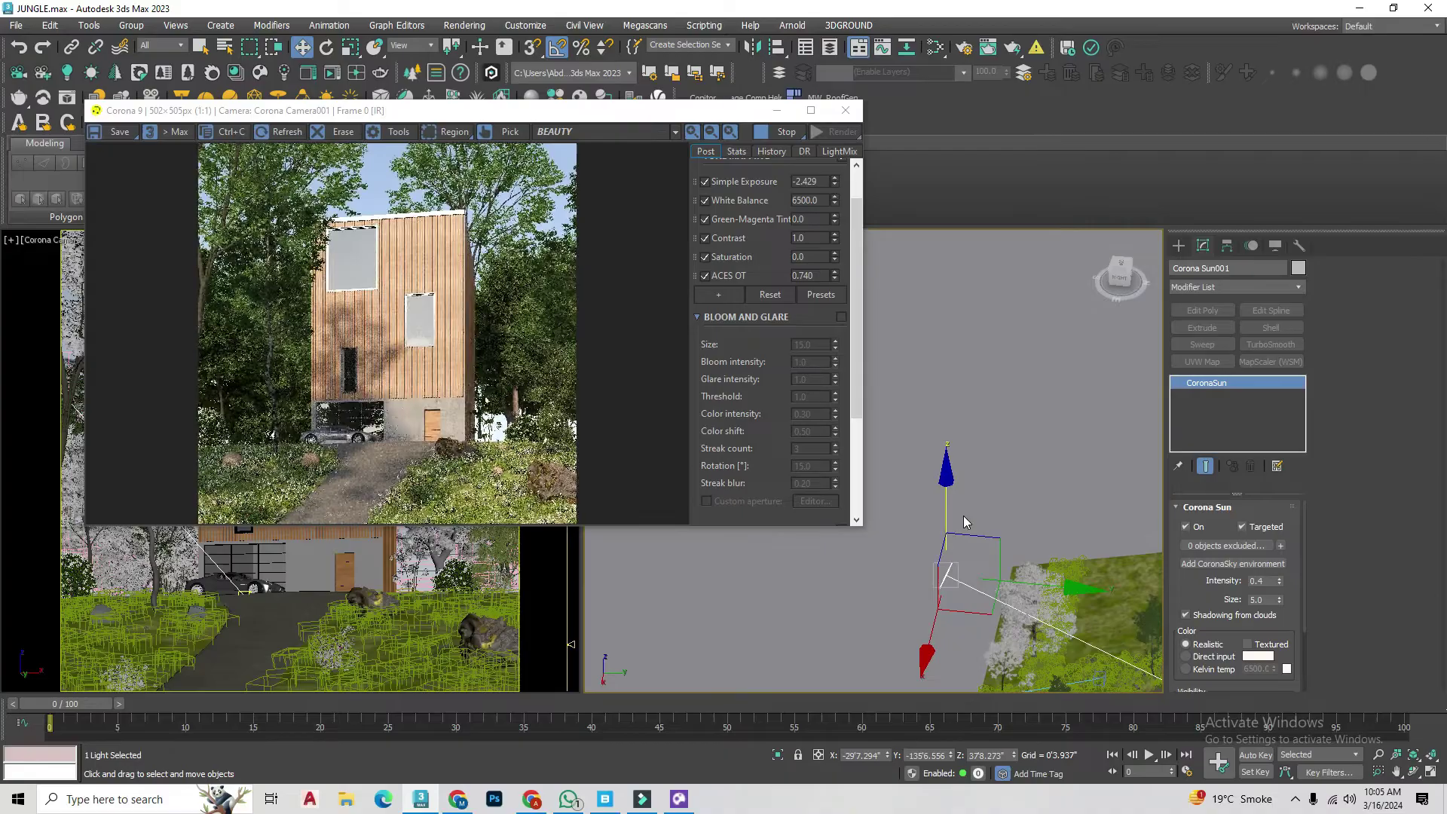
Step: Reselect the sun light, undo the last change, and select the Line157 shape
alt+middle_drag(982, 376, 1069, 526)
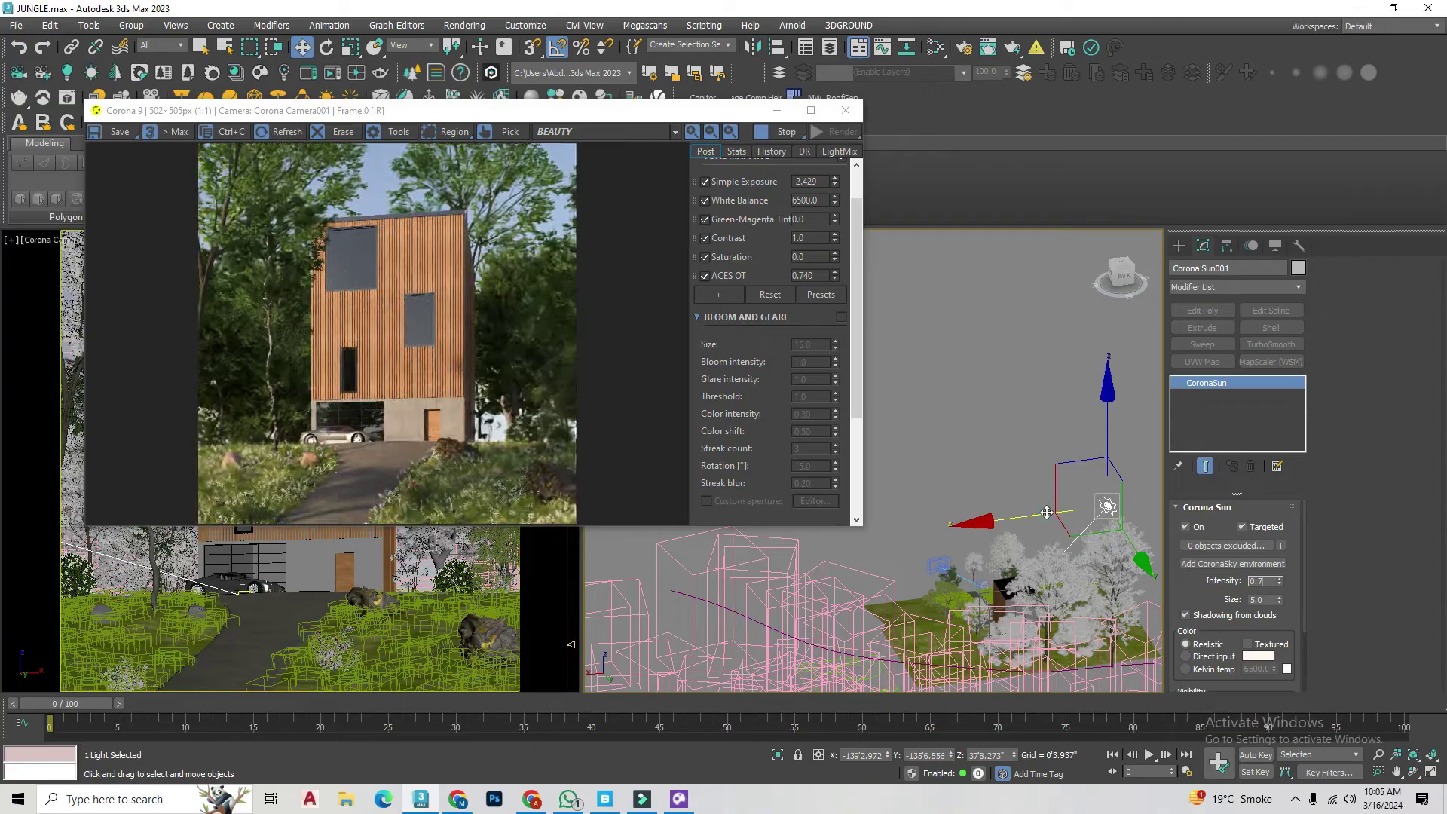
click(978, 487)
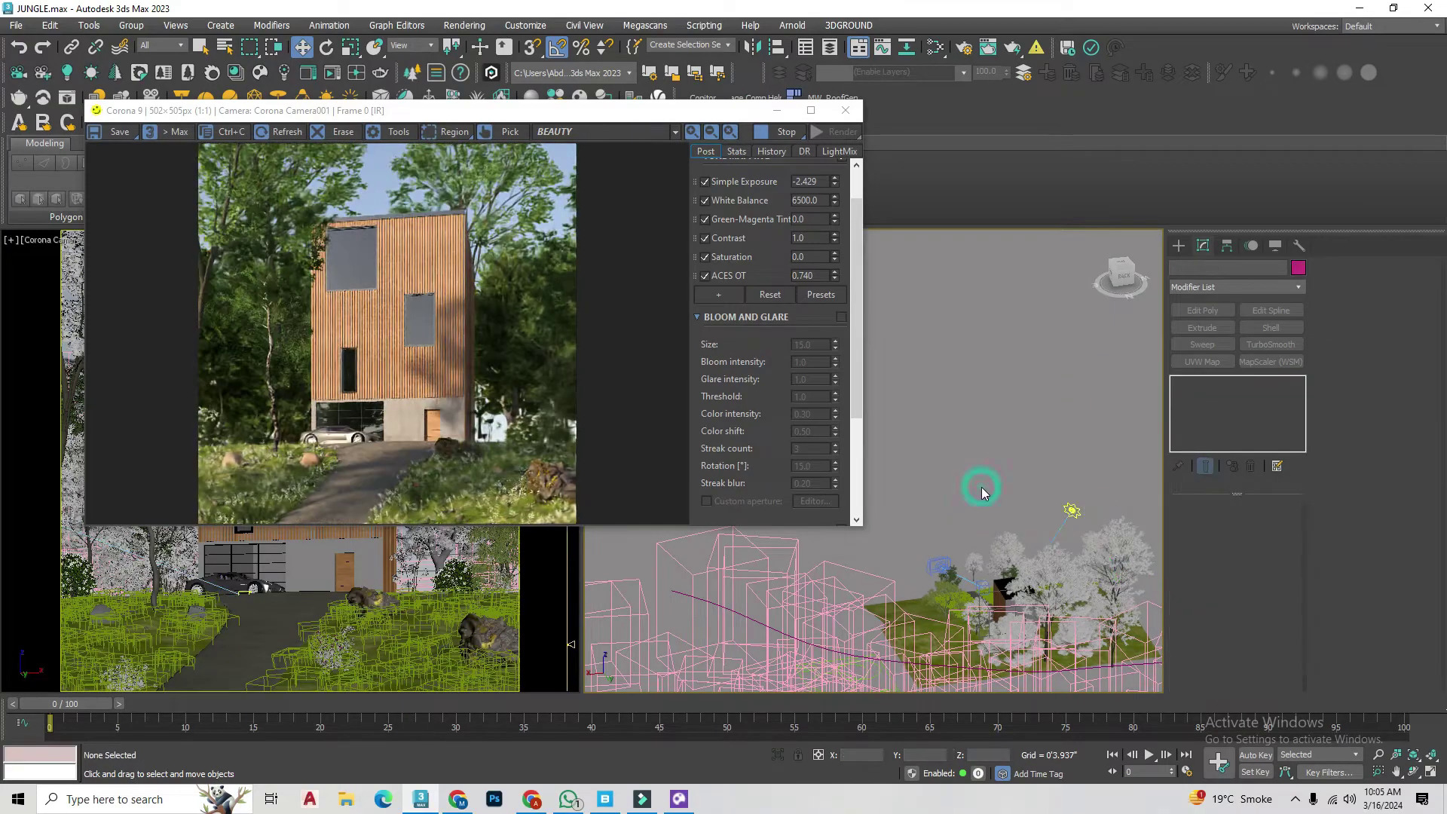
key(ctrl+z)
key(ctrl+z)
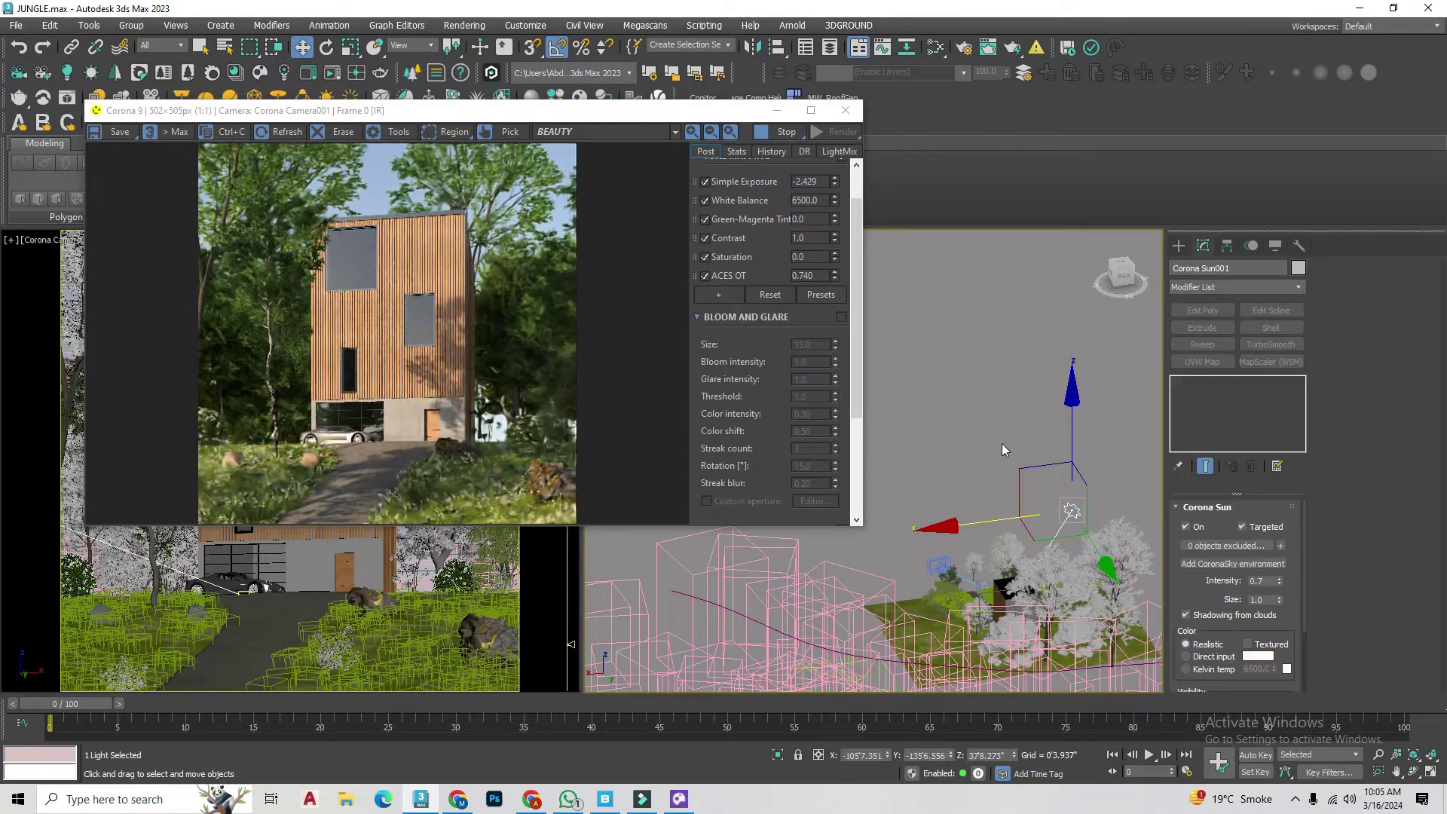
click(1002, 483)
scroll(1013, 498, down, 3)
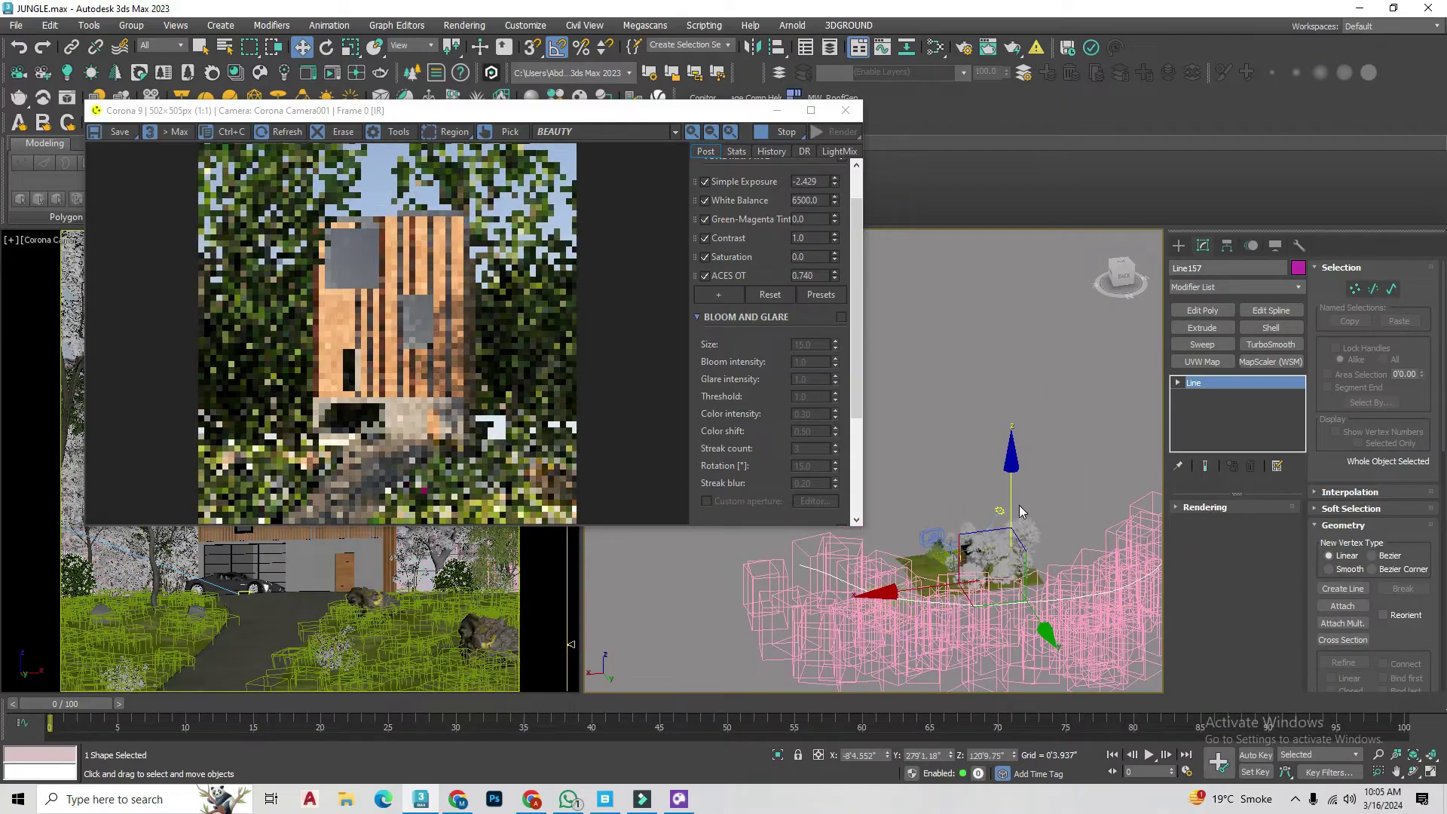